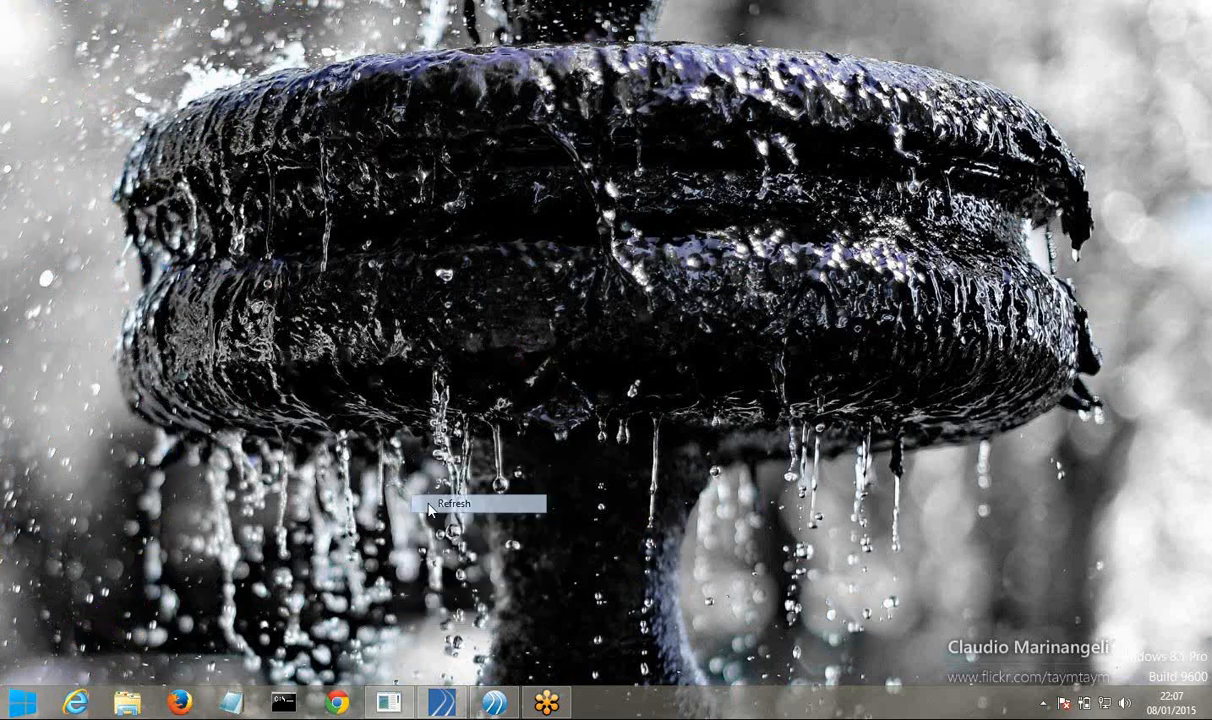
# Bring the TIBCO Business Studio window forward from the taskbar and maximize it
pyautogui.click(487, 707)
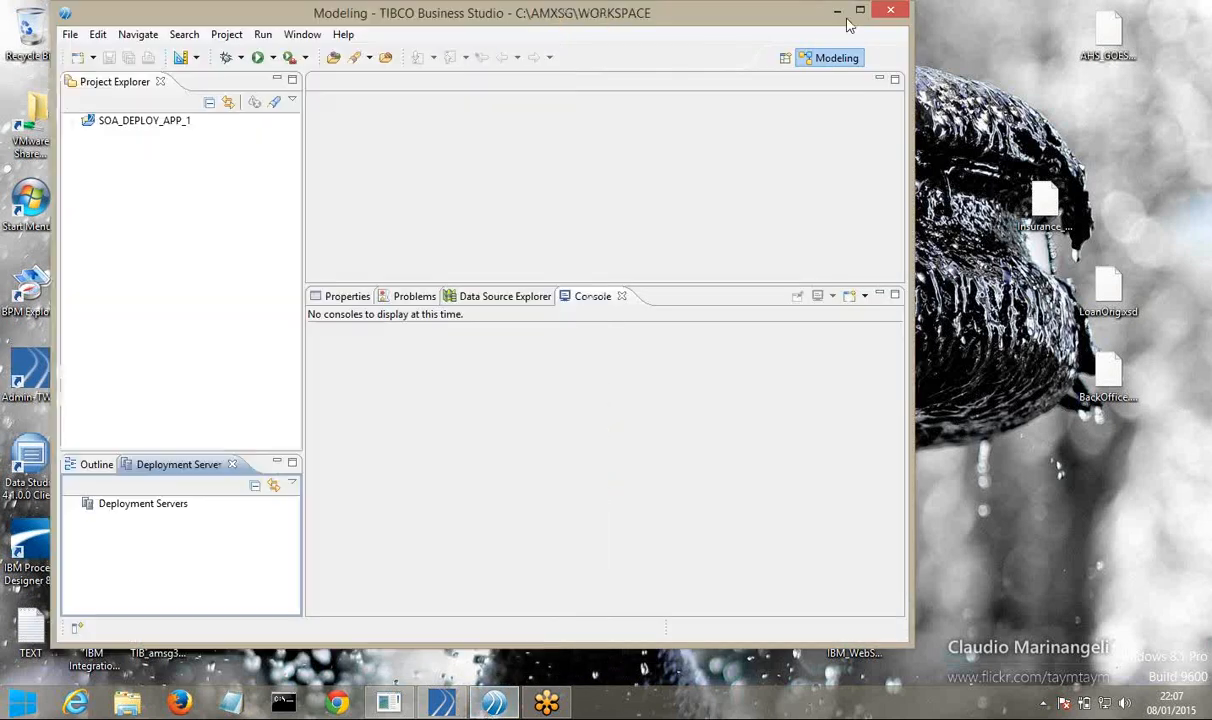
pyautogui.click(852, 16)
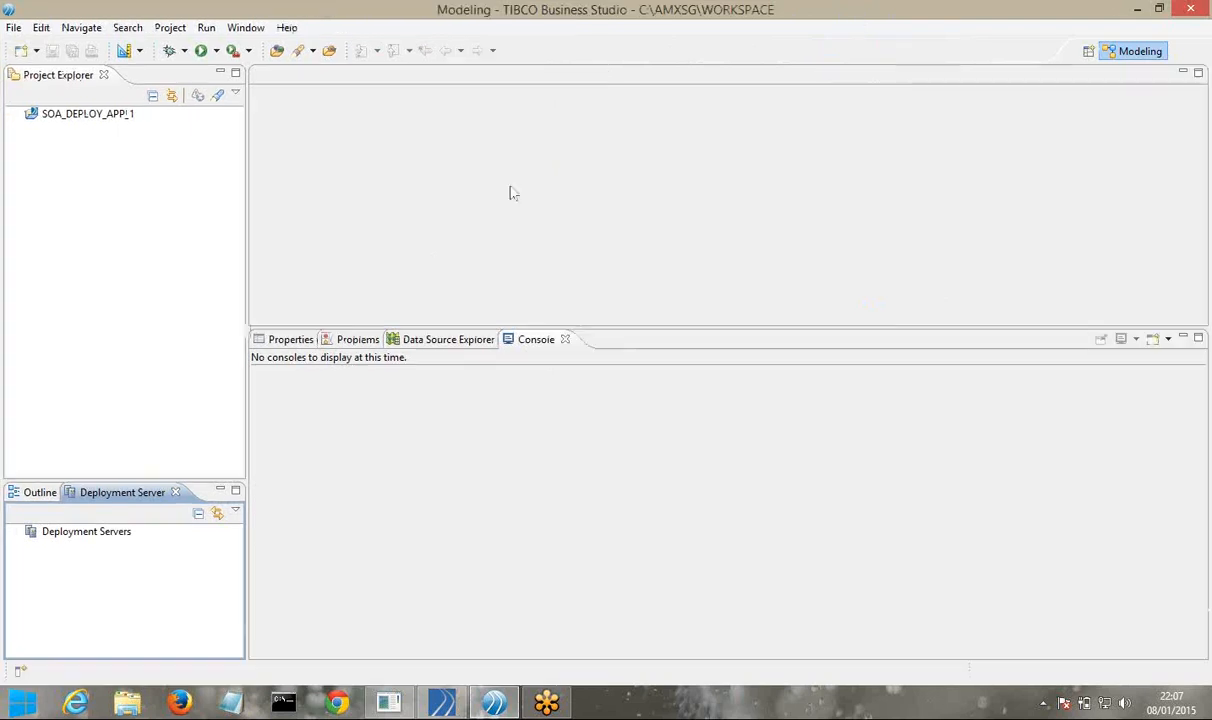
# Expand Deployment Servers and connect to the AMXSERVER server
pyautogui.click(48, 533)
pyautogui.rightClick(68, 541)
pyautogui.click(16, 536)
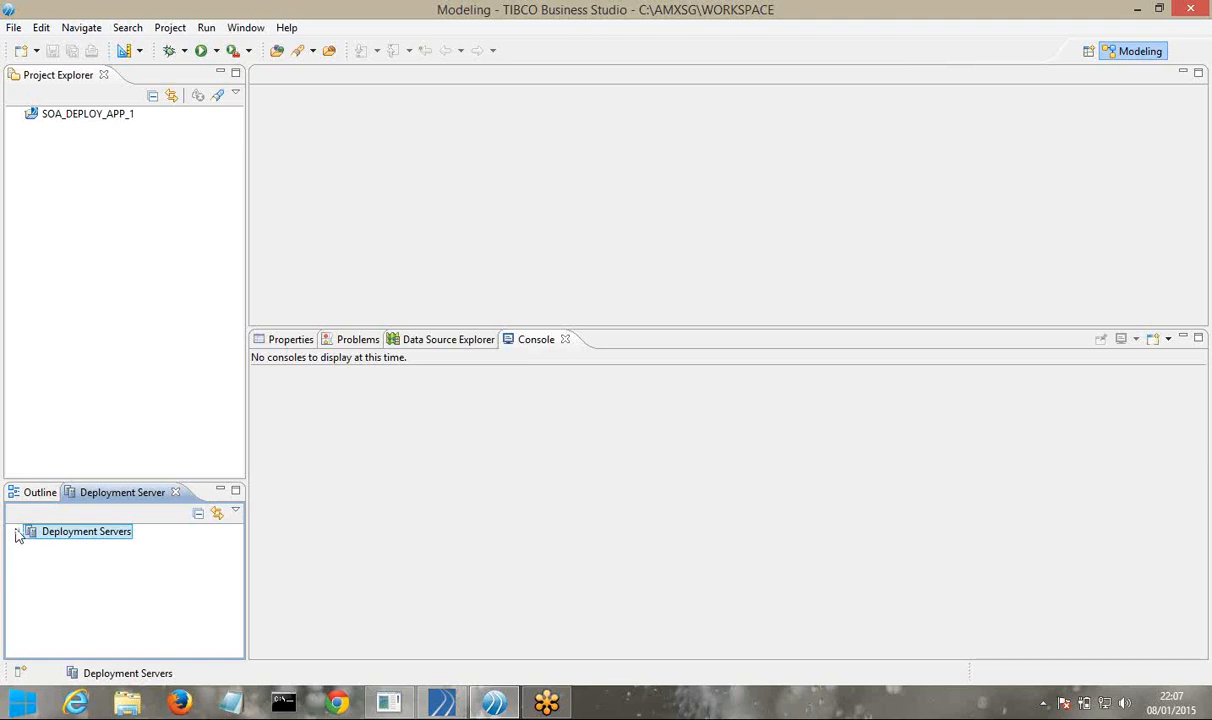
pyautogui.click(16, 533)
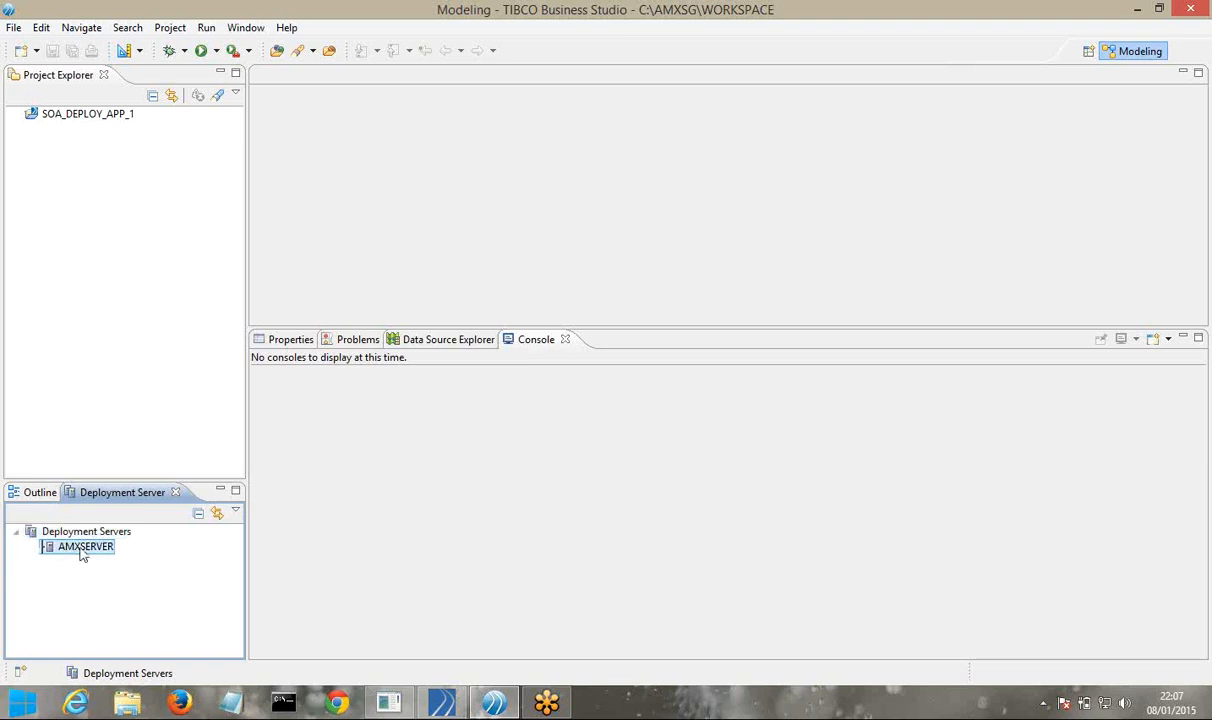
pyautogui.rightClick(82, 552)
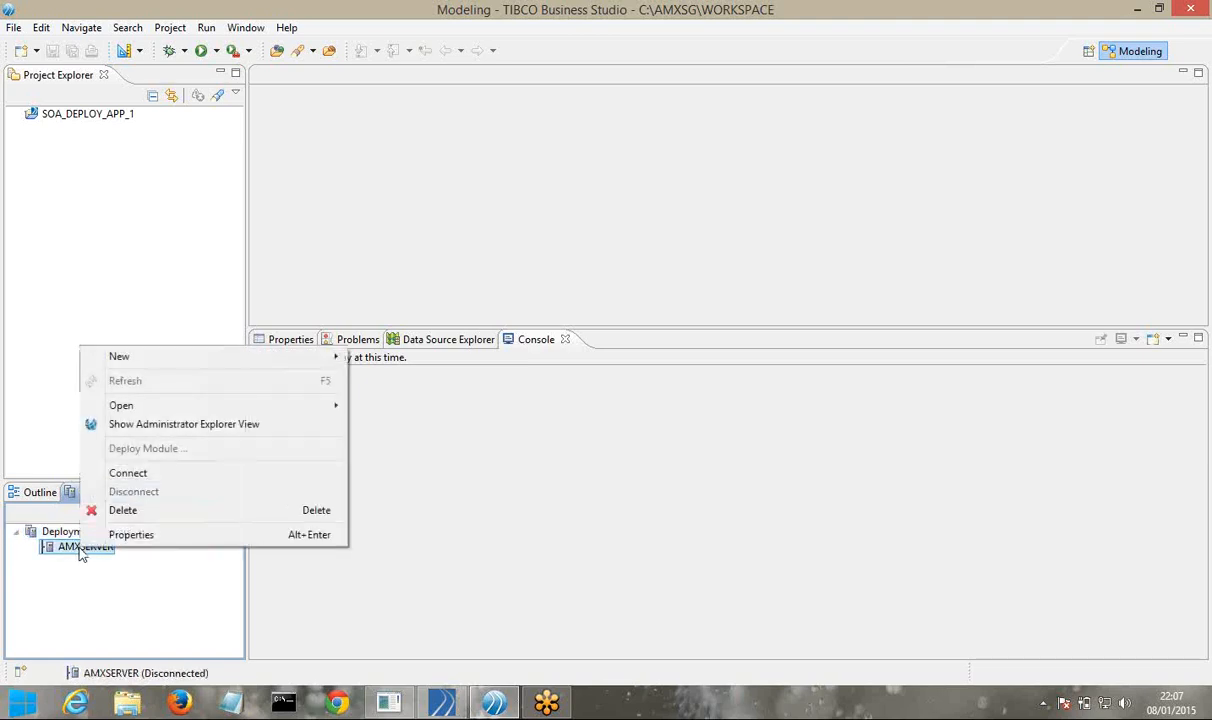
pyautogui.click(125, 474)
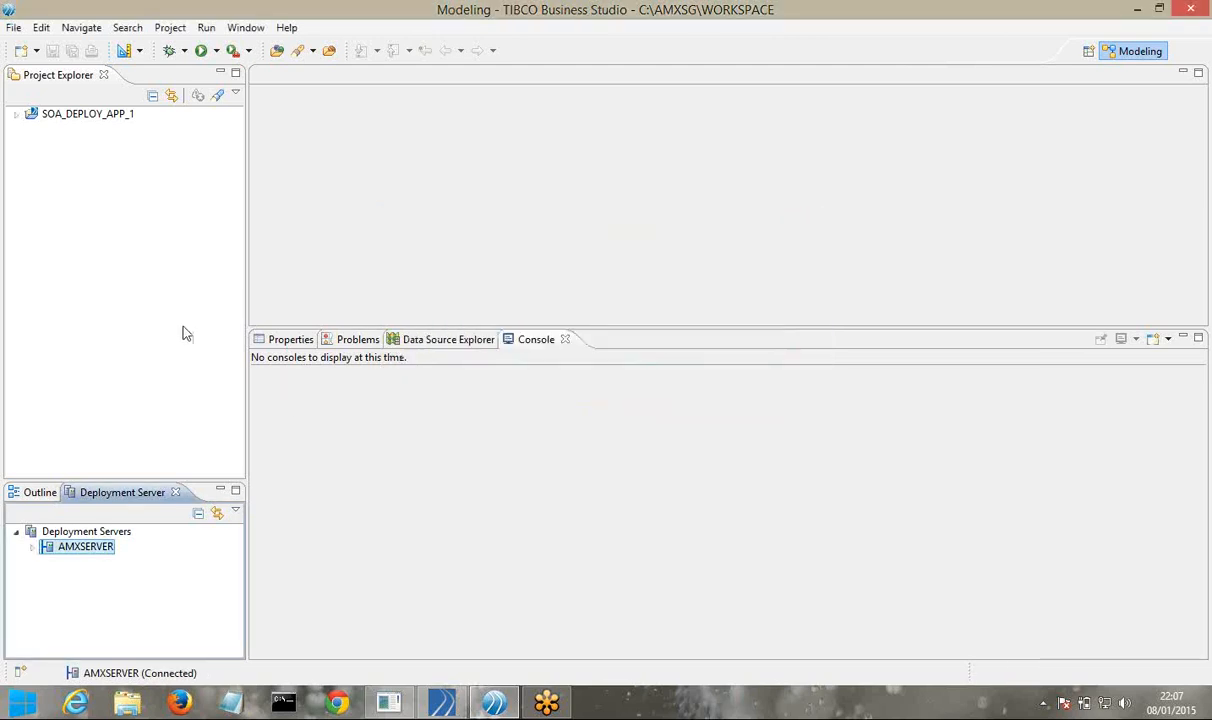
pyautogui.rightClick(89, 553)
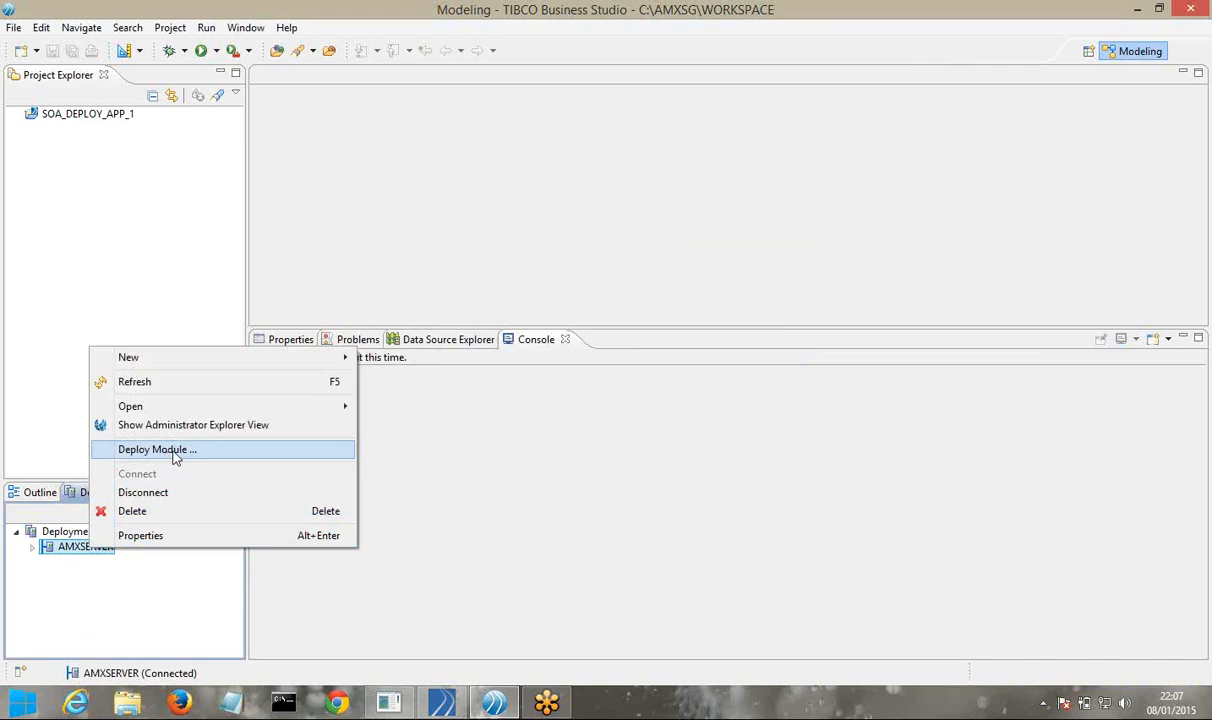
# Start Deploy Module on AMXSERVER with SOA_DEPLOY_APP_1.daa from the workspace as the archive
pyautogui.click(175, 453)
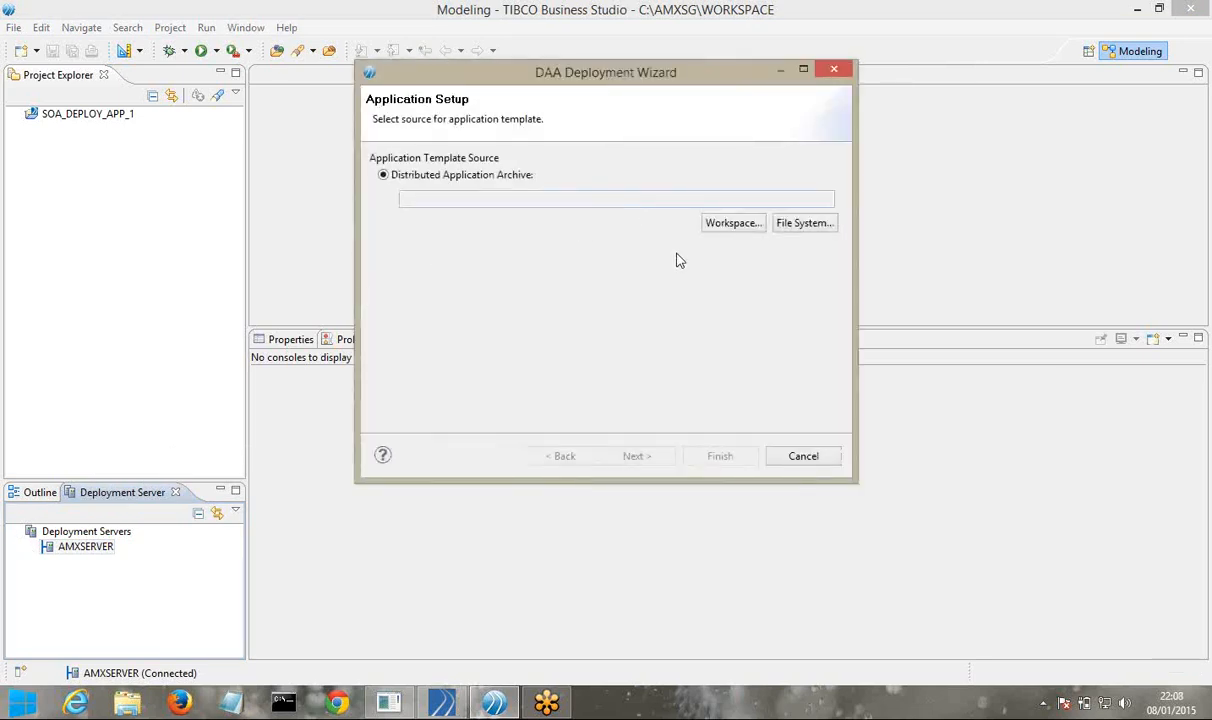
pyautogui.click(731, 226)
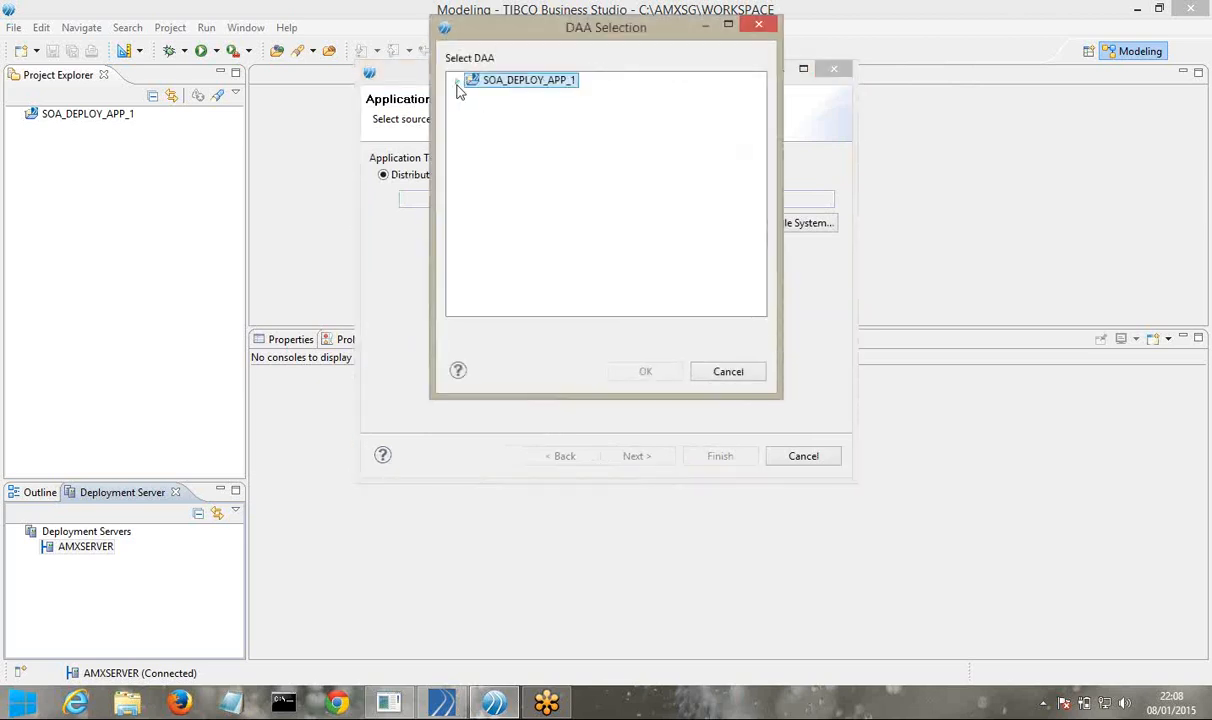
pyautogui.click(457, 81)
pyautogui.click(473, 96)
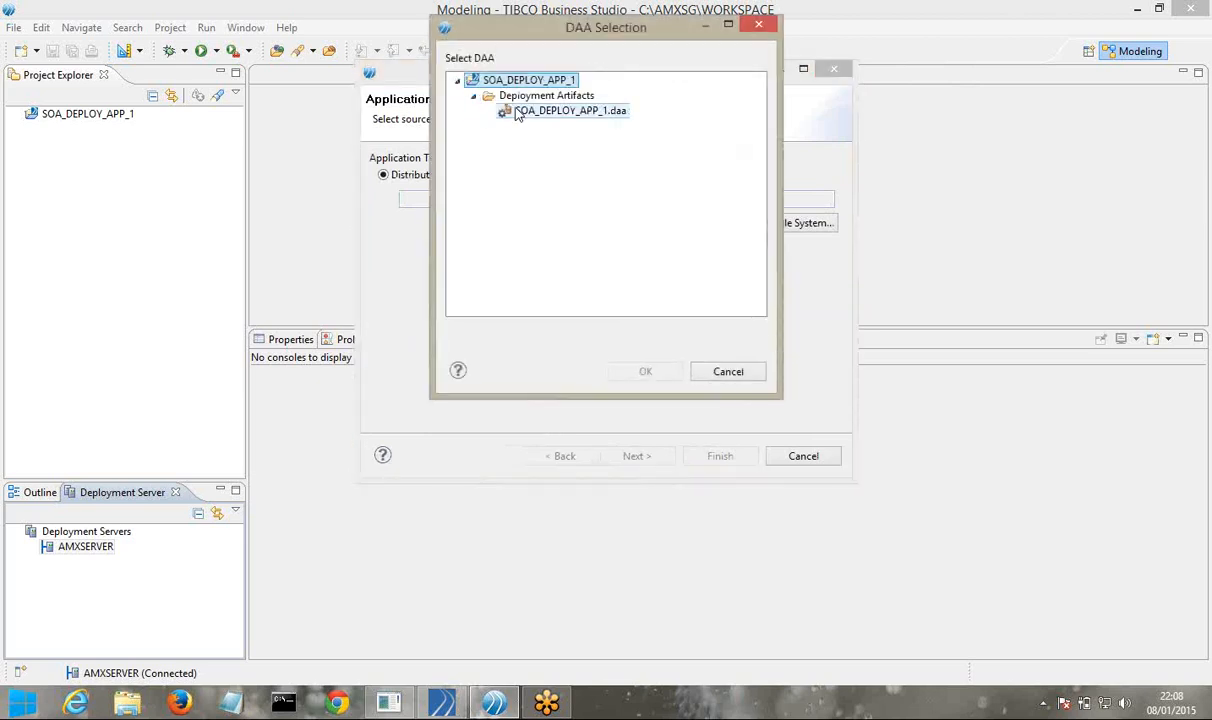
pyautogui.click(518, 112)
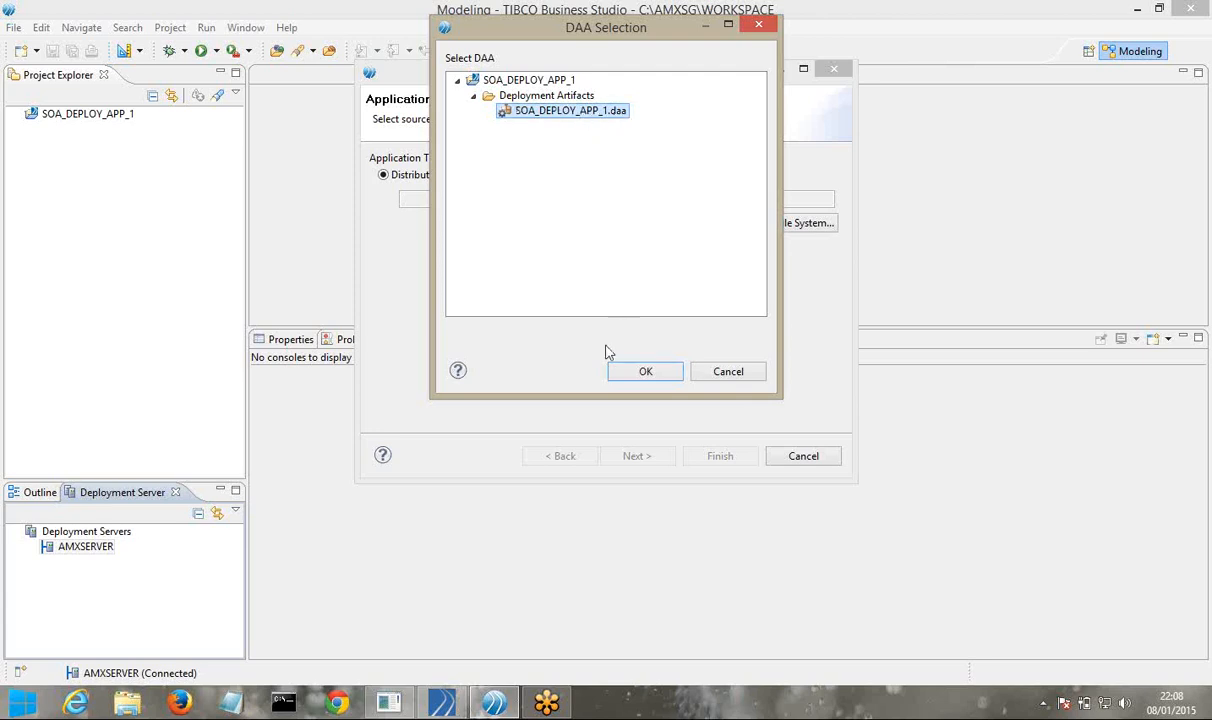
pyautogui.click(643, 372)
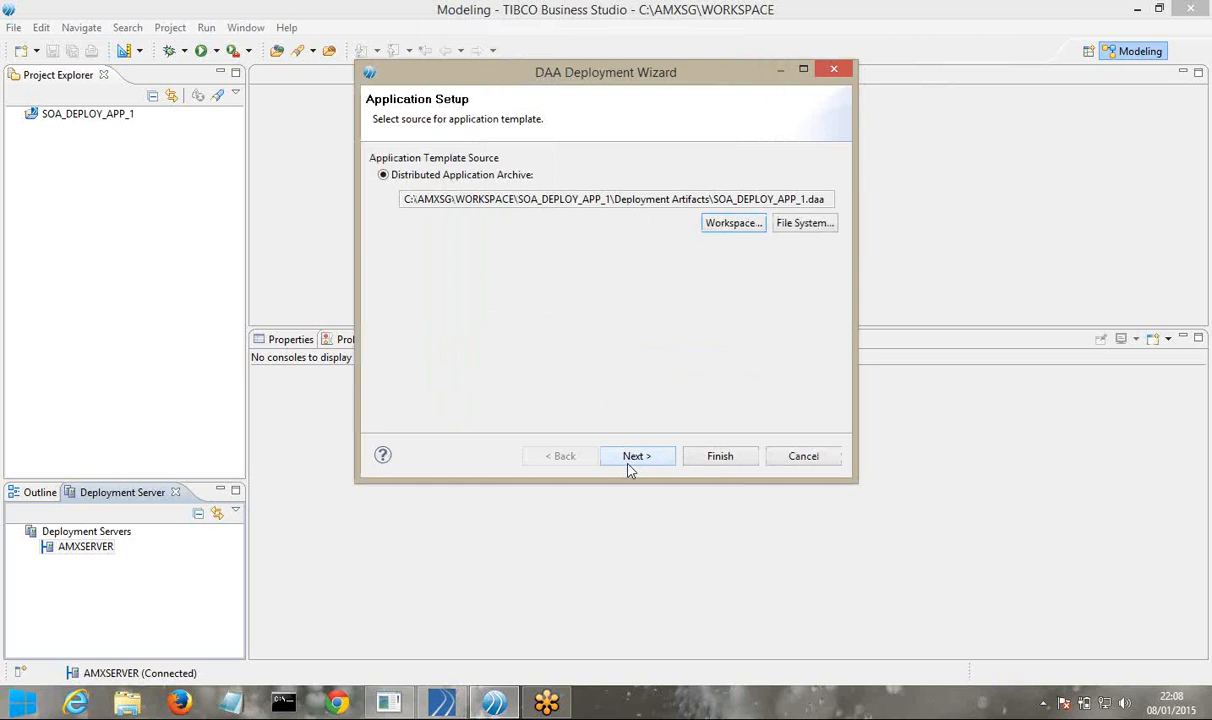
pyautogui.click(633, 457)
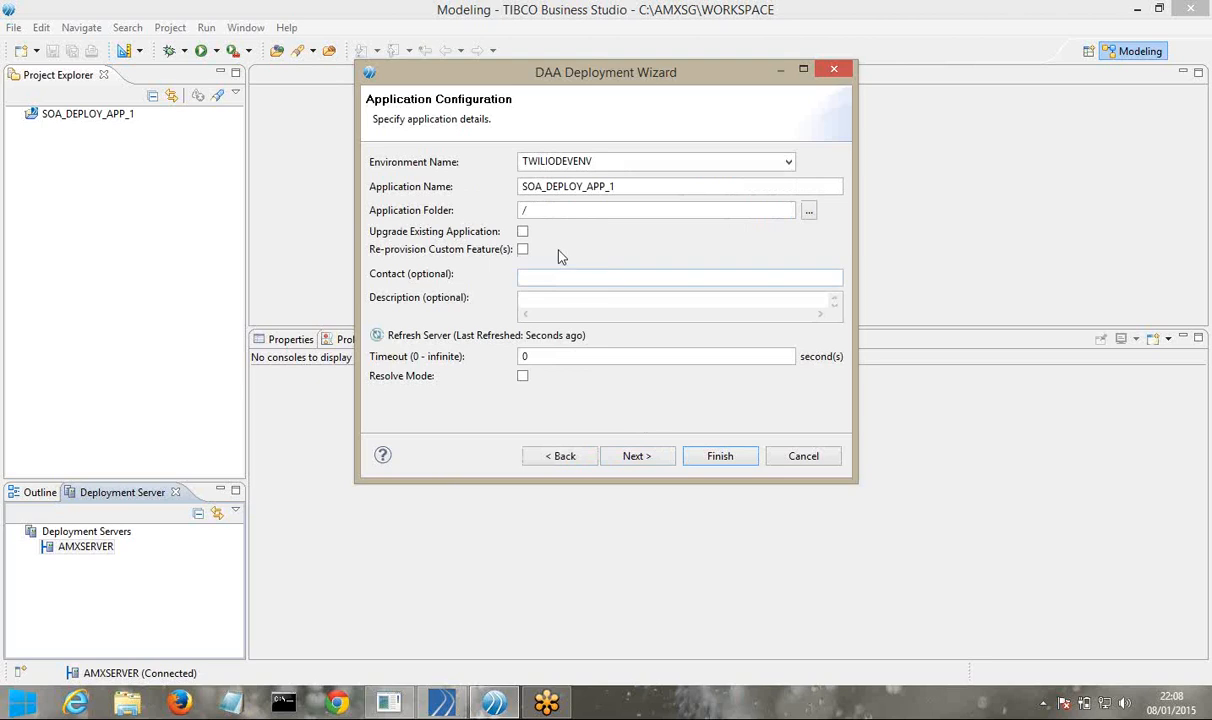
# Mark the deployment as Upgrade Existing Application, keep the default distribution and properties, and finish
pyautogui.click(522, 232)
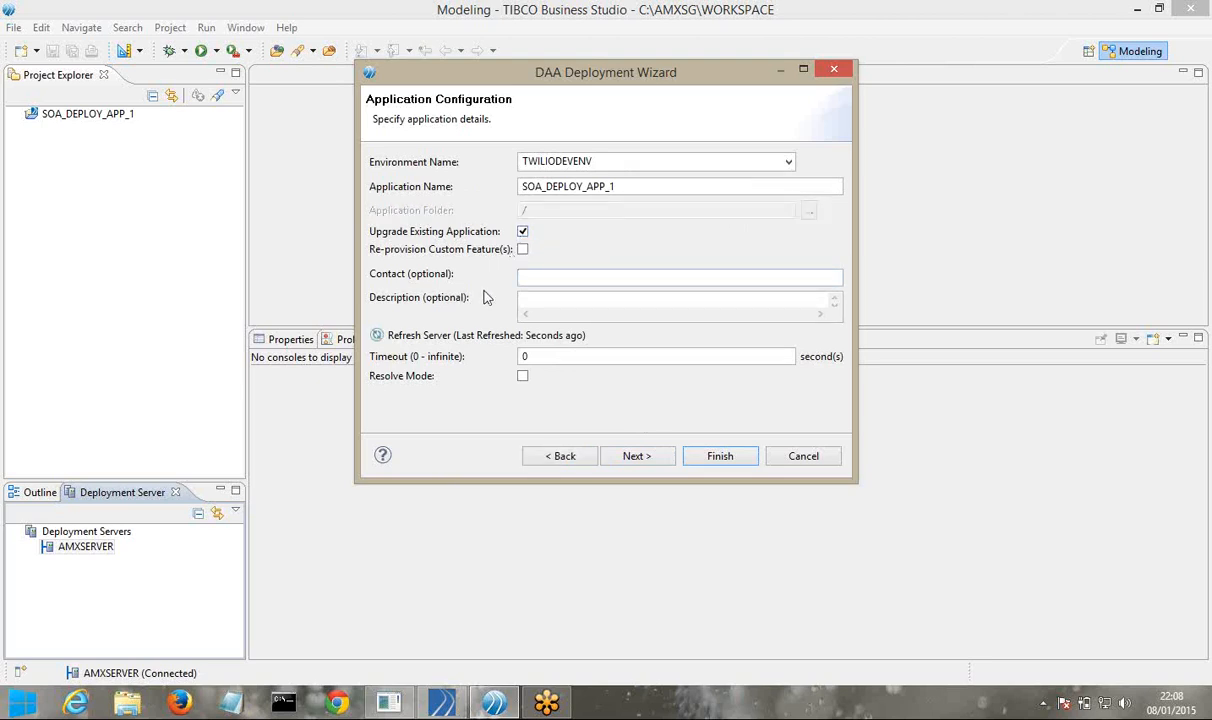
pyautogui.click(636, 456)
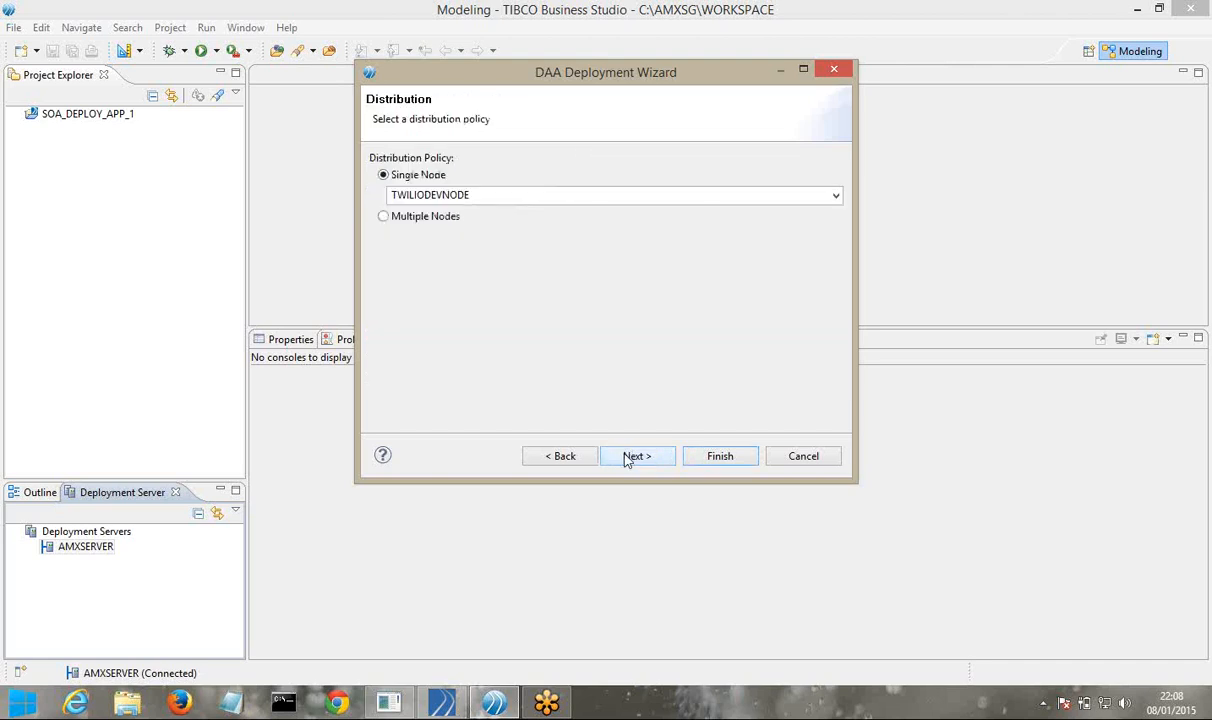
pyautogui.click(628, 458)
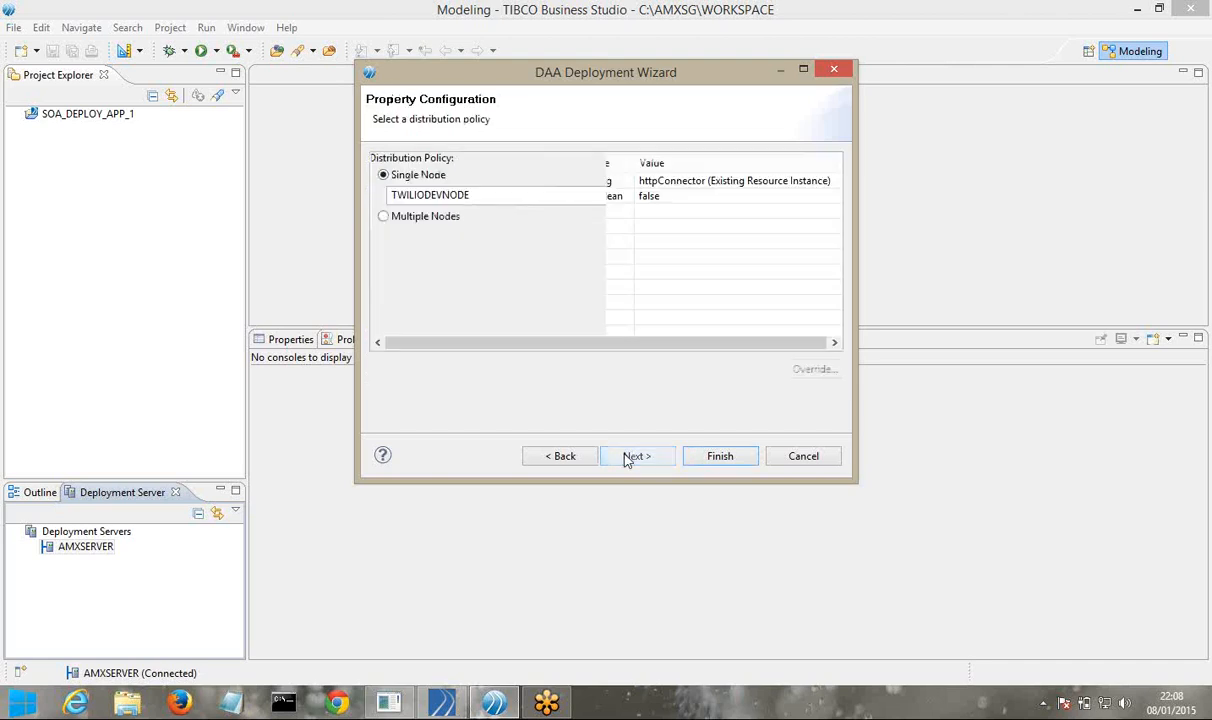
pyautogui.click(722, 459)
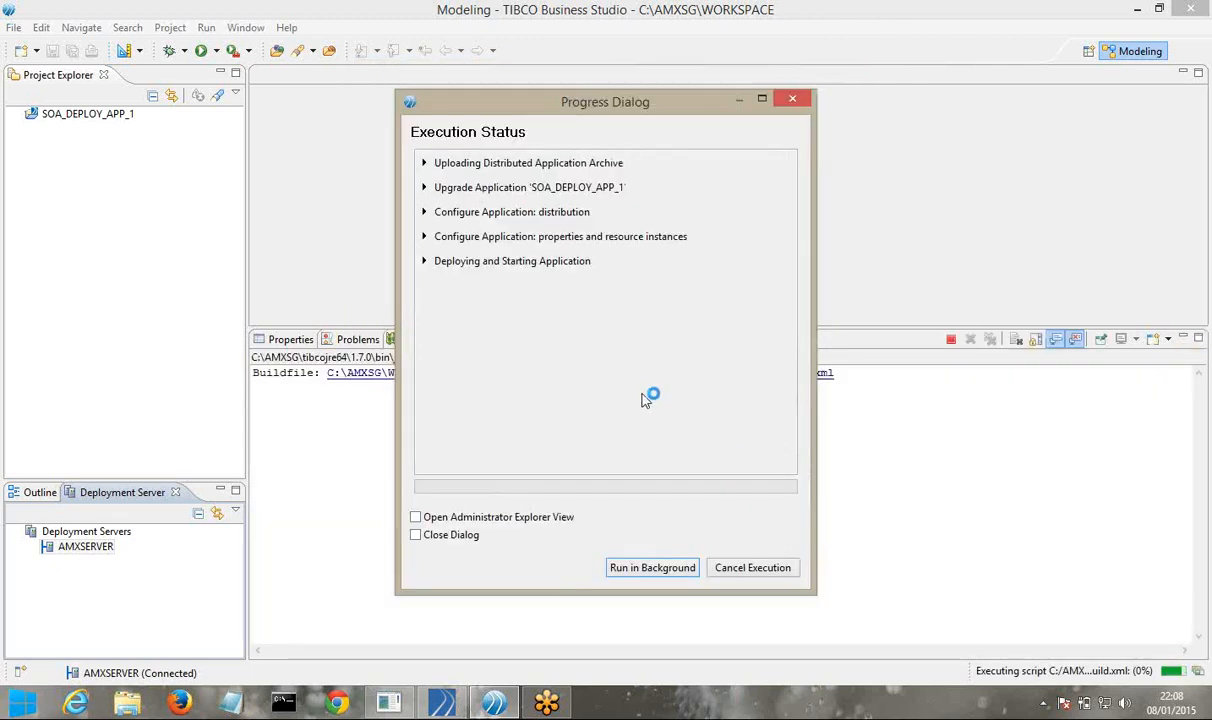
# Review the Deploying and Starting Application log through Action finished, then close the progress window
pyautogui.moveTo(516, 112); pyautogui.dragTo(606, 109)
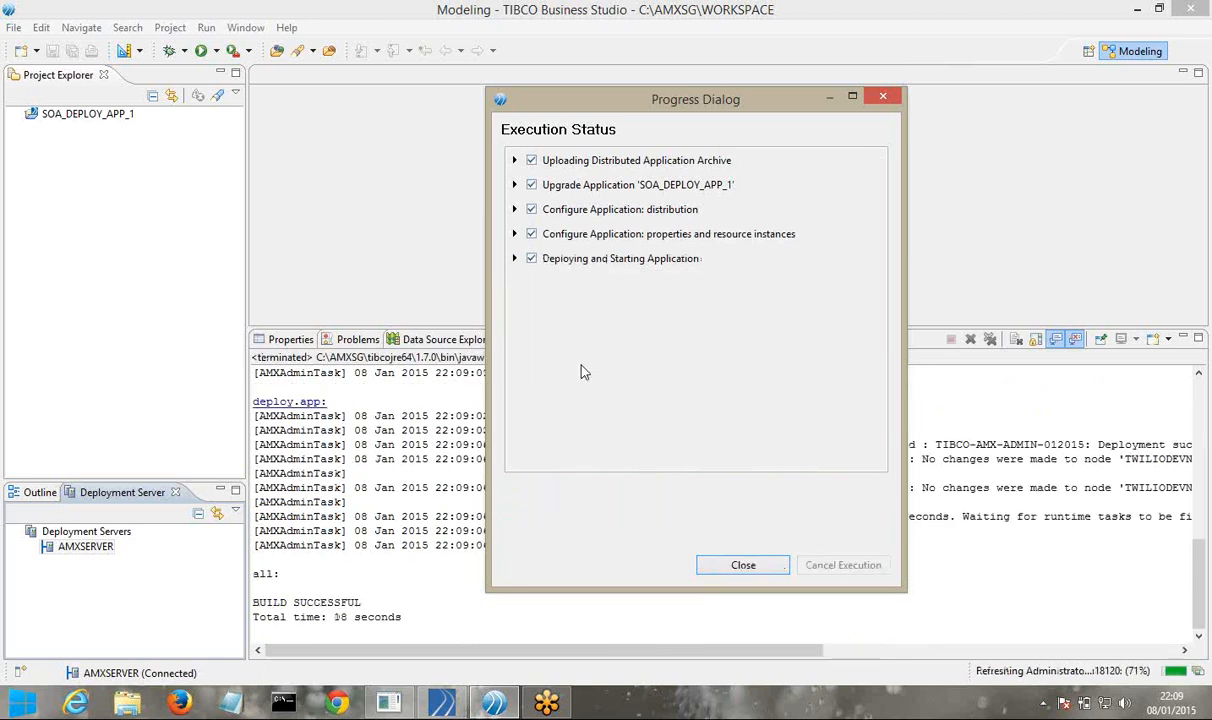
pyautogui.click(514, 258)
pyautogui.scroll(-6, 640, 410)
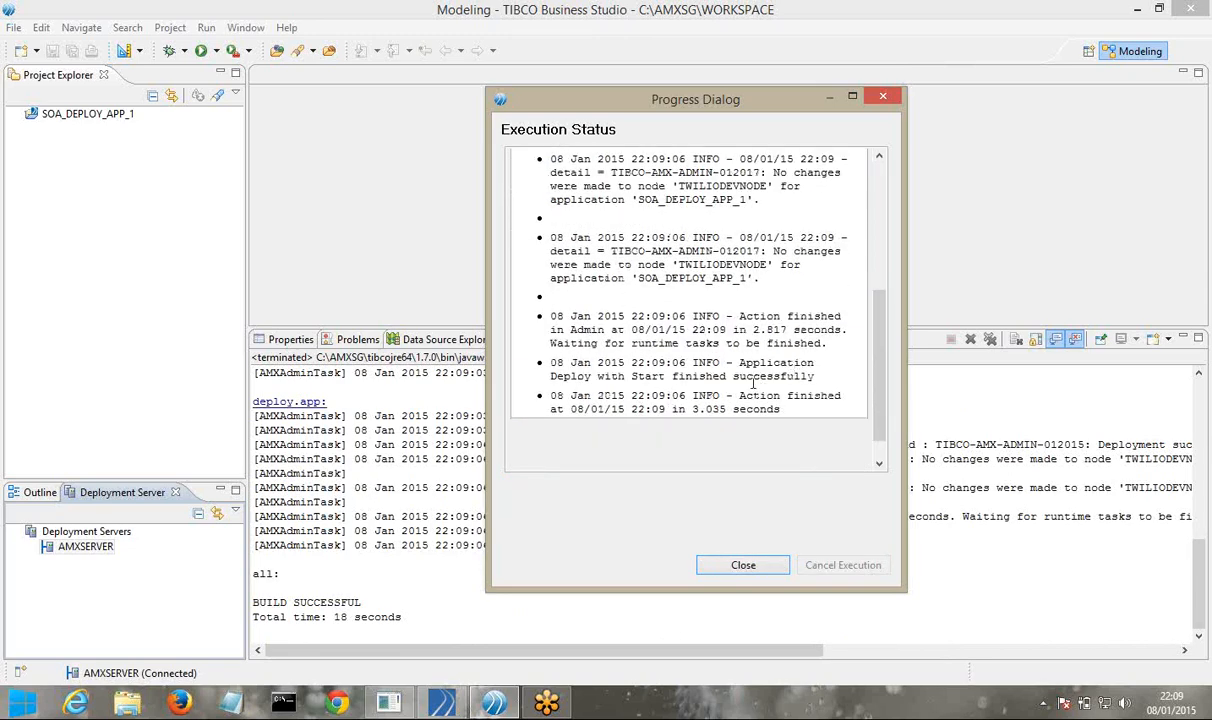
pyautogui.click(623, 370)
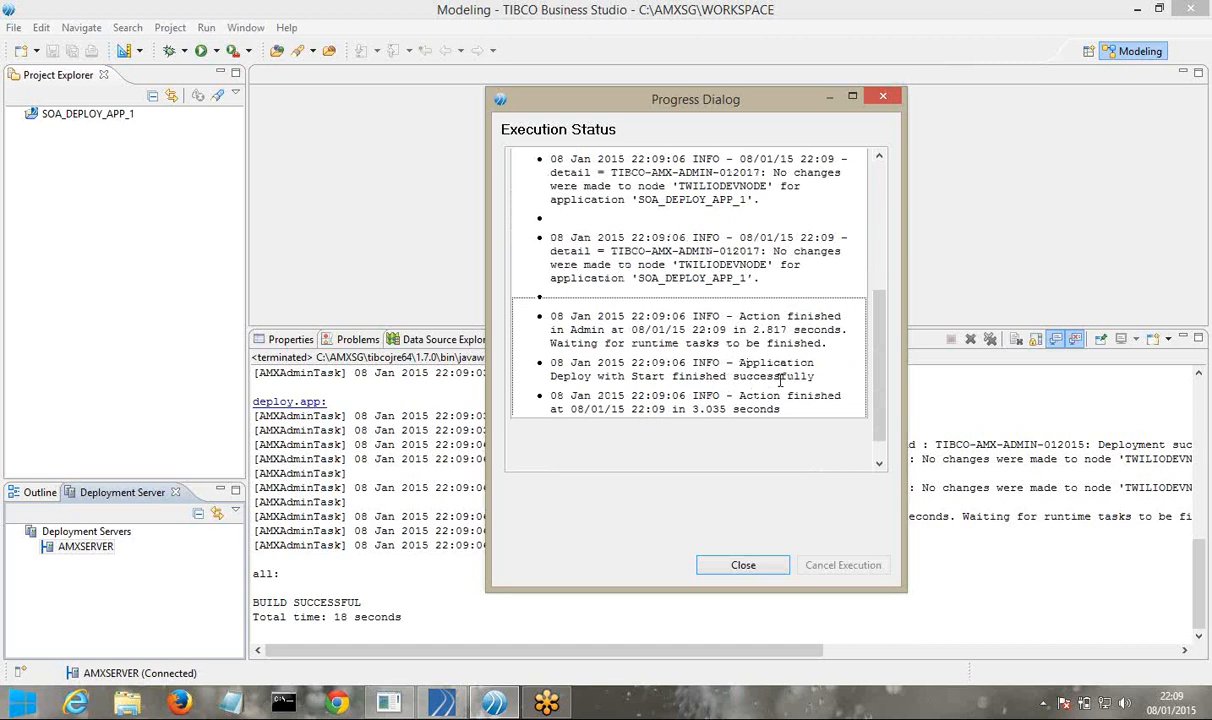
pyautogui.click(743, 566)
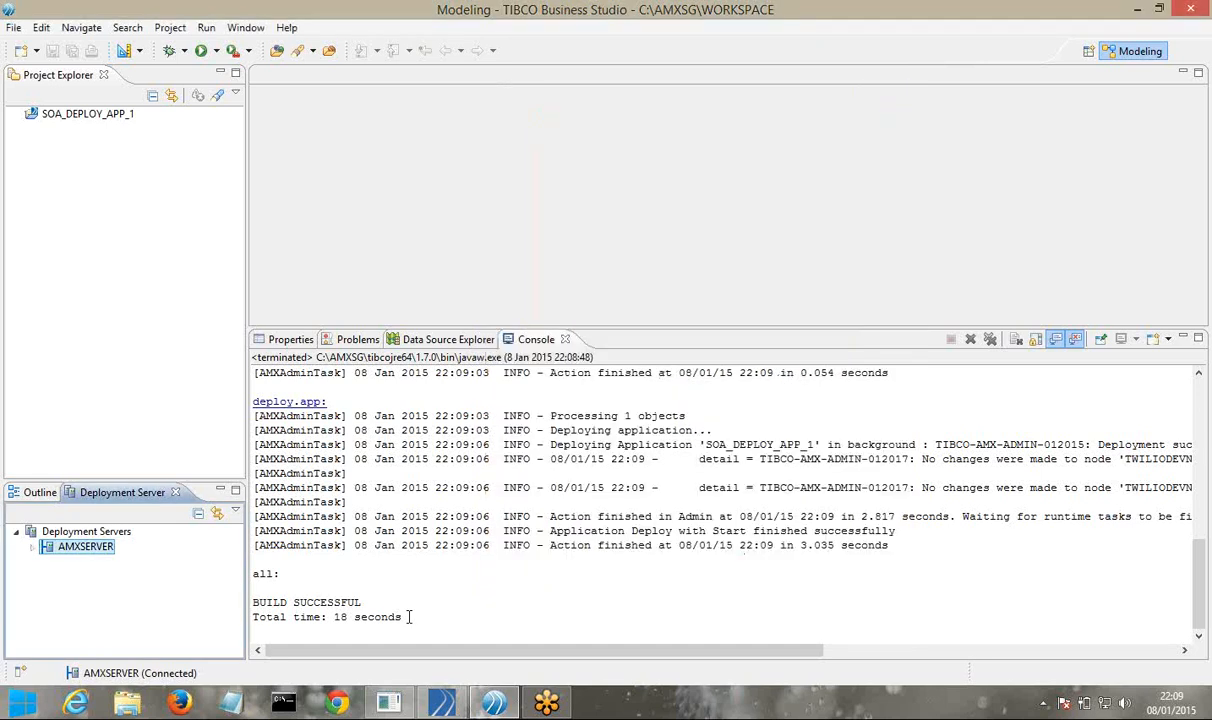
pyautogui.click(340, 705)
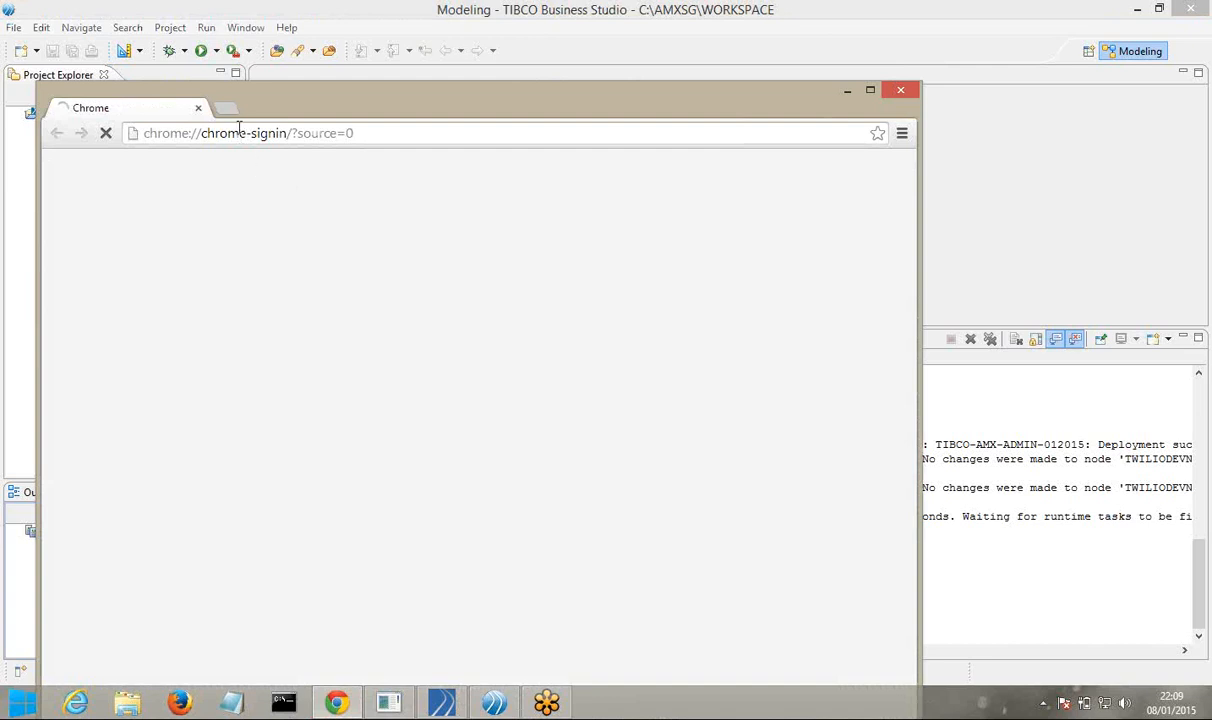
# In a new tab, load the amxadministrator/loginForm.jsp login page on port 18120
pyautogui.click(226, 107)
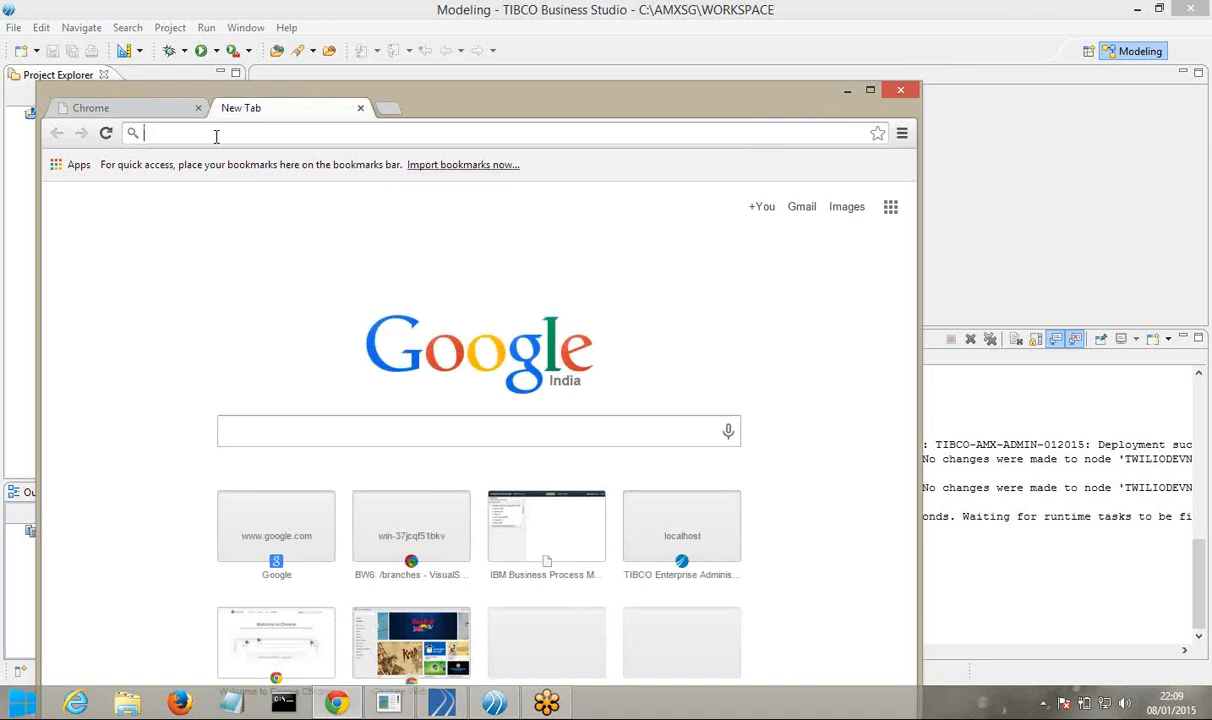
pyautogui.write('H')
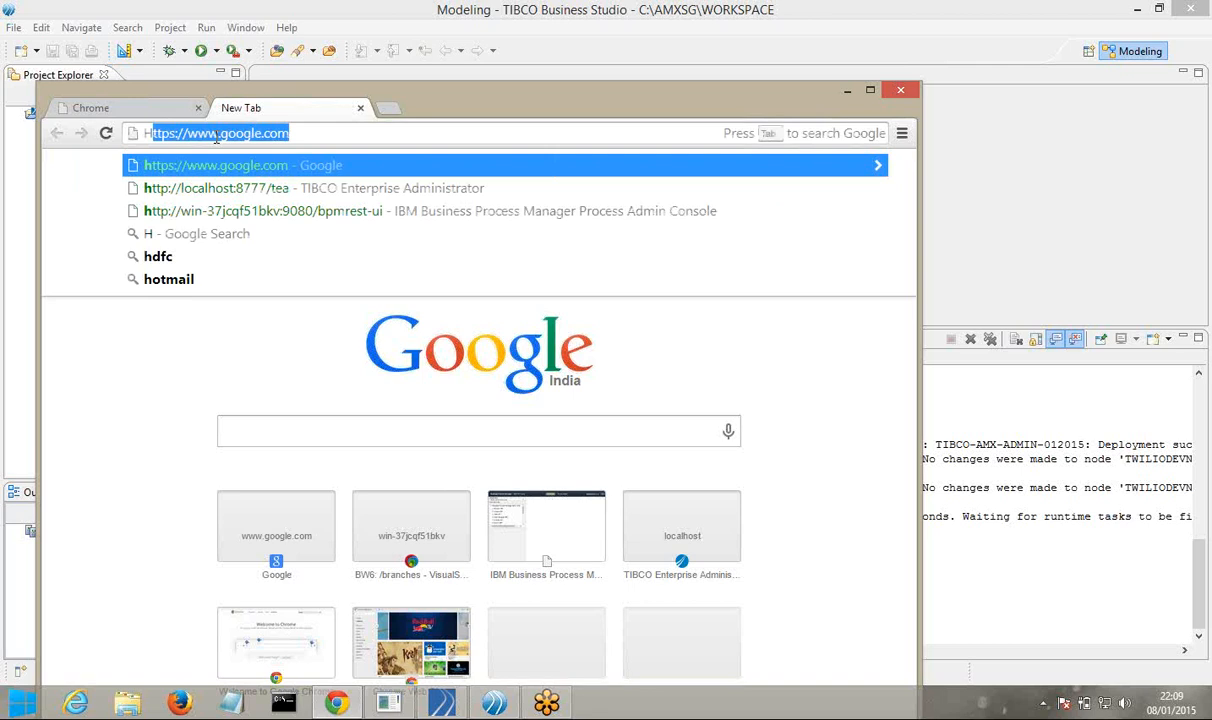
pyautogui.press('BackSpace')
pyautogui.press('BackSpace')
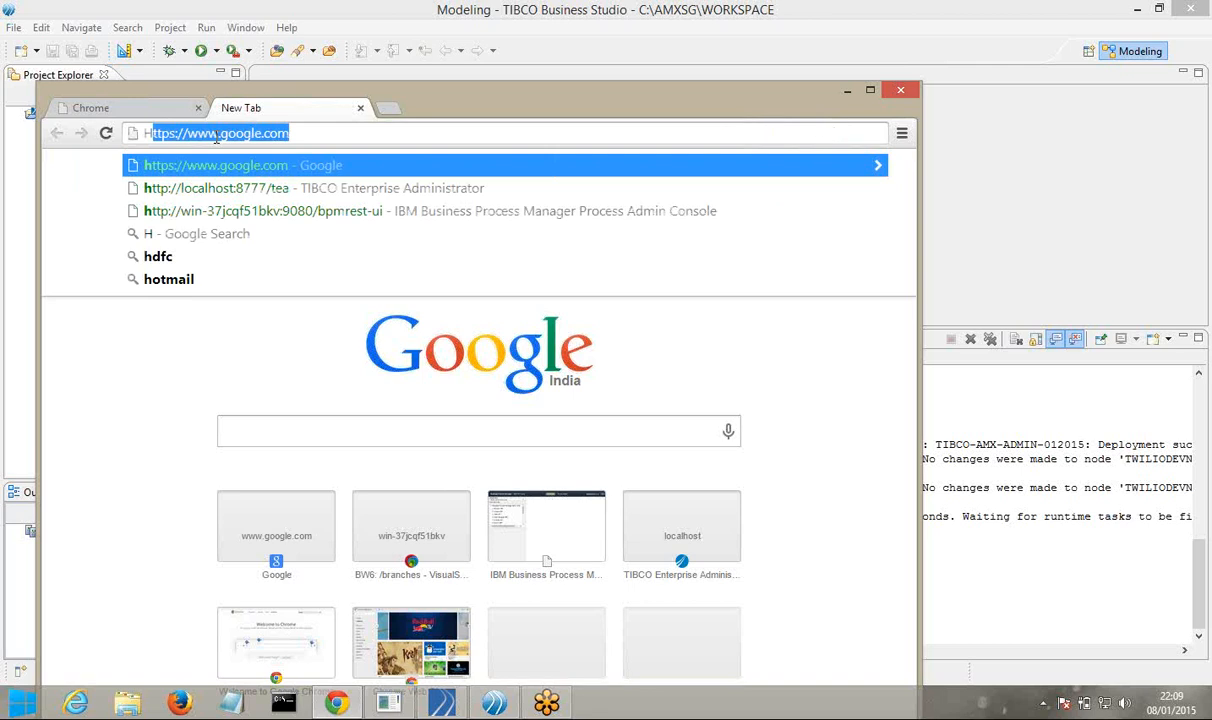
pyautogui.write('http')
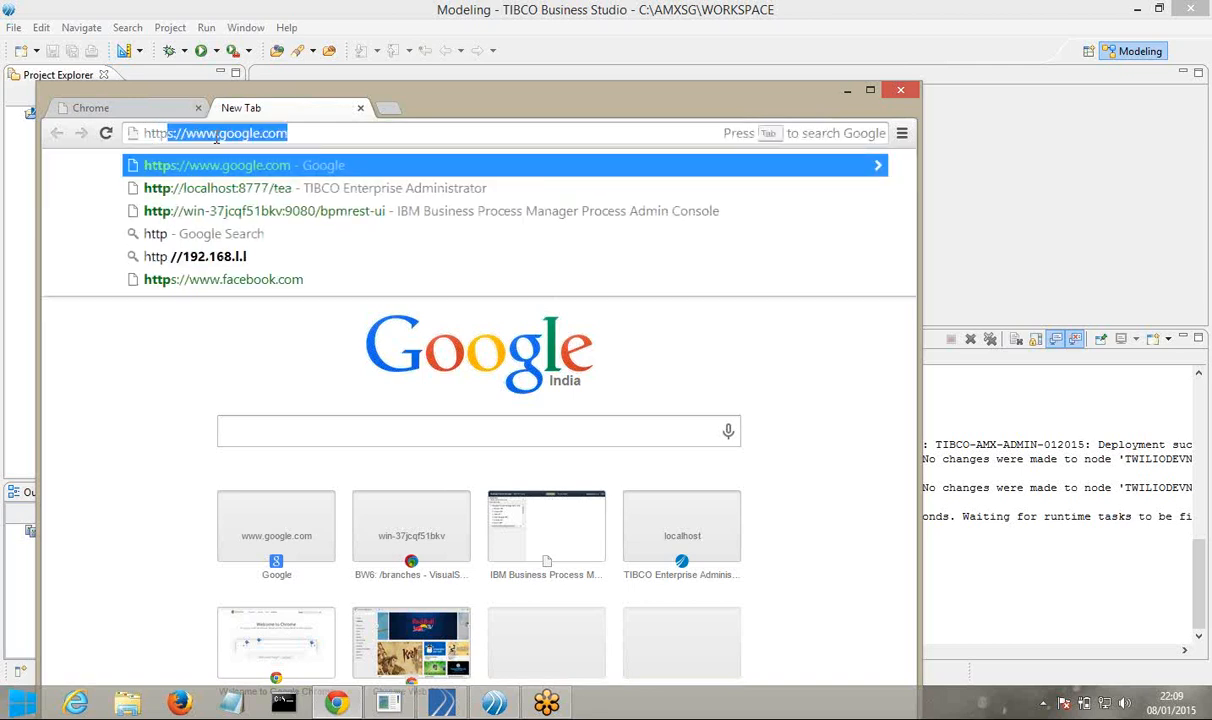
pyautogui.write('://localhost:8777')
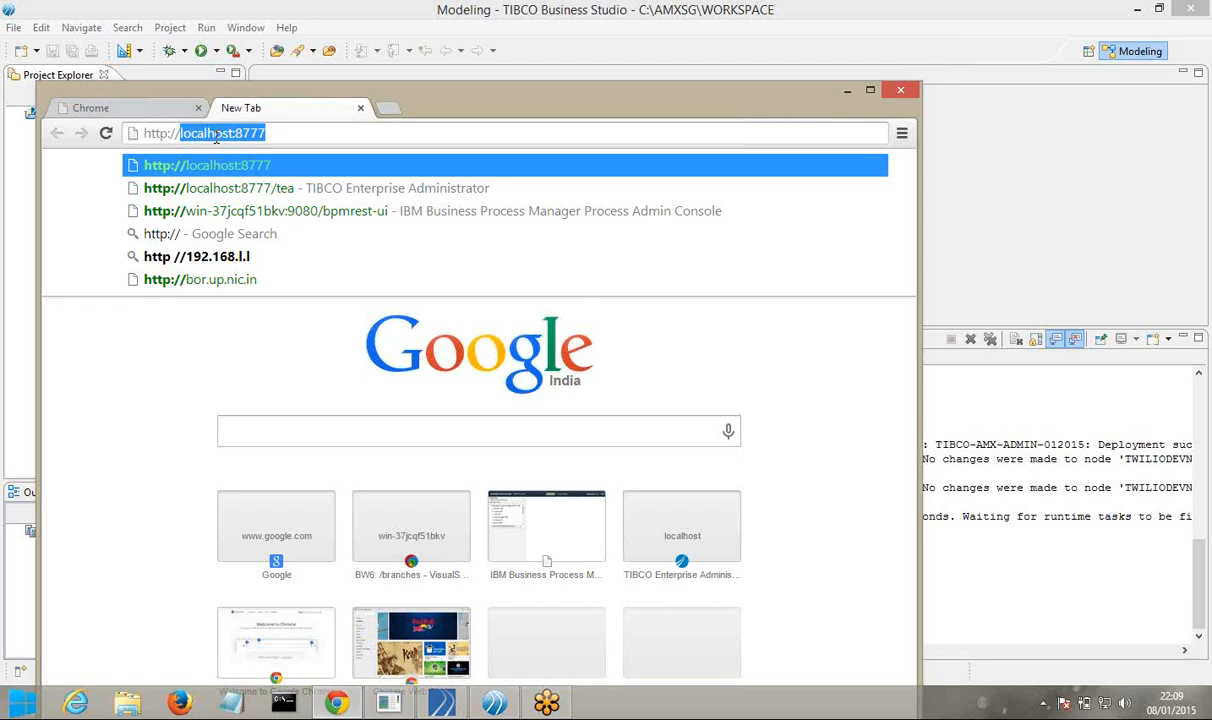
pyautogui.press('Down')
pyautogui.press('Down')
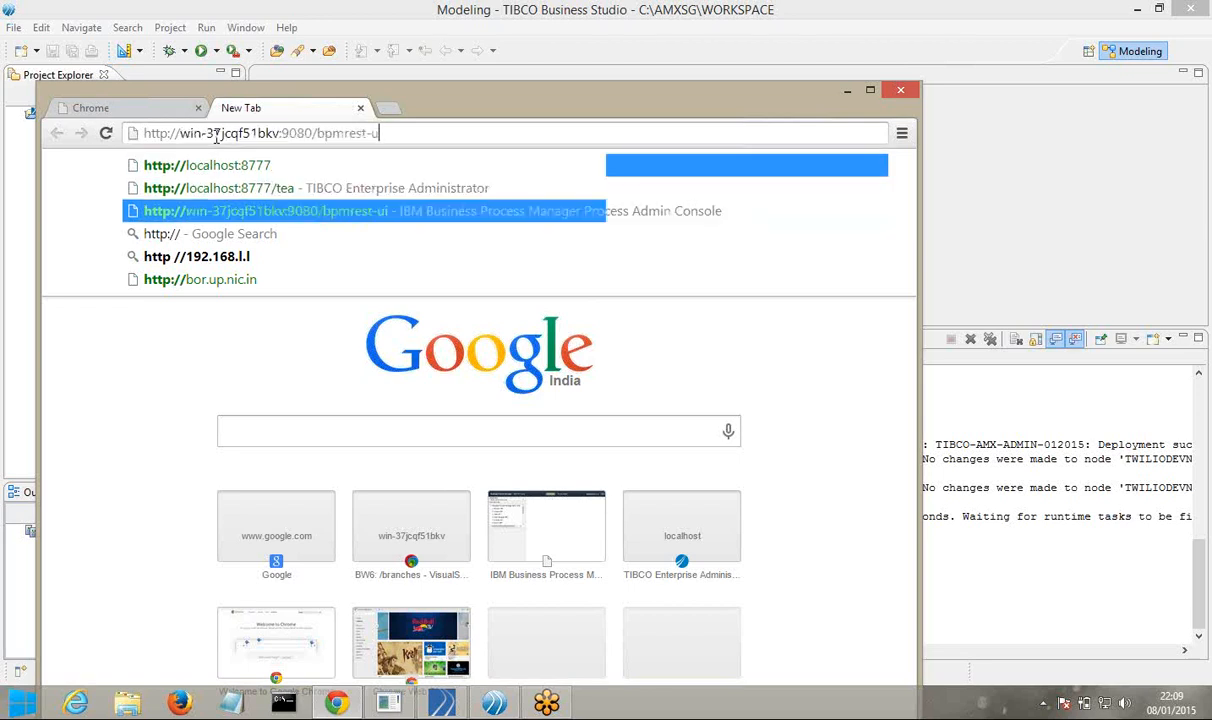
pyautogui.press('BackSpace')
pyautogui.press('BackSpace')
pyautogui.press('BackSpace')
pyautogui.press('BackSpace')
pyautogui.press('BackSpace')
pyautogui.press('BackSpace')
pyautogui.press('BackSpace')
pyautogui.press('BackSpace')
pyautogui.press('BackSpace')
pyautogui.press('BackSpace')
pyautogui.press('BackSpace')
pyautogui.press('BackSpace')
pyautogui.press('BackSpace')
pyautogui.press('BackSpace')
pyautogui.press('BackSpace')
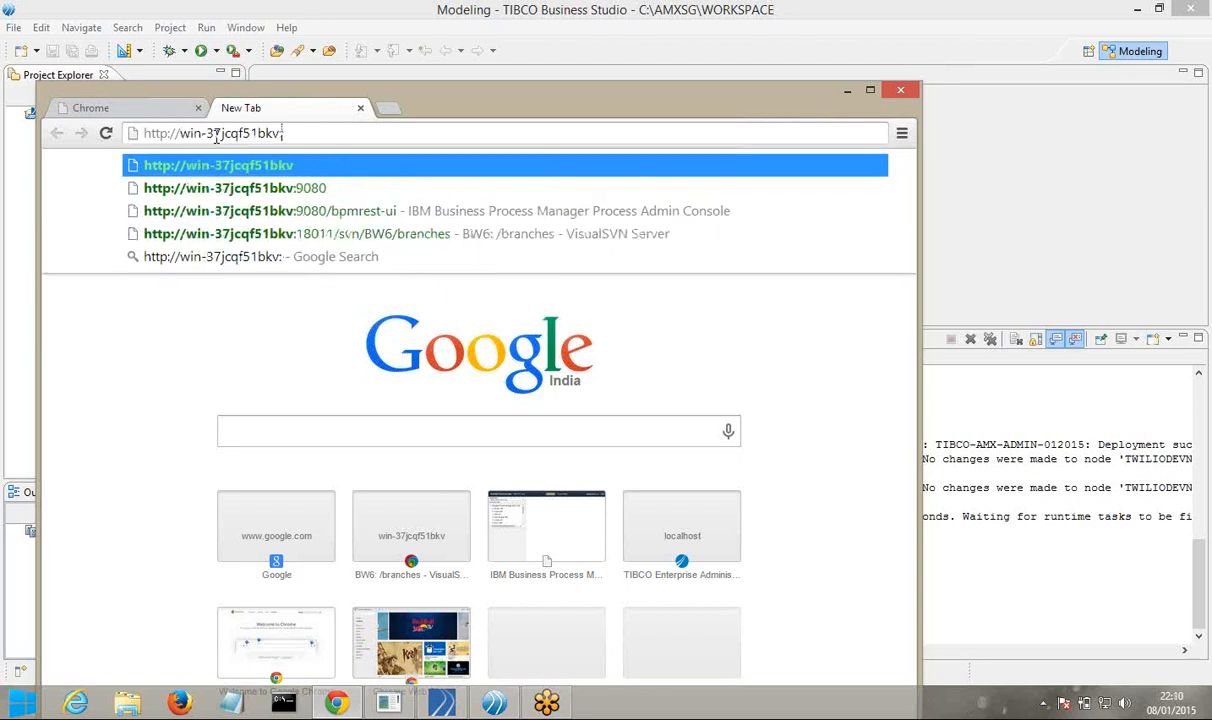
pyautogui.write('1')
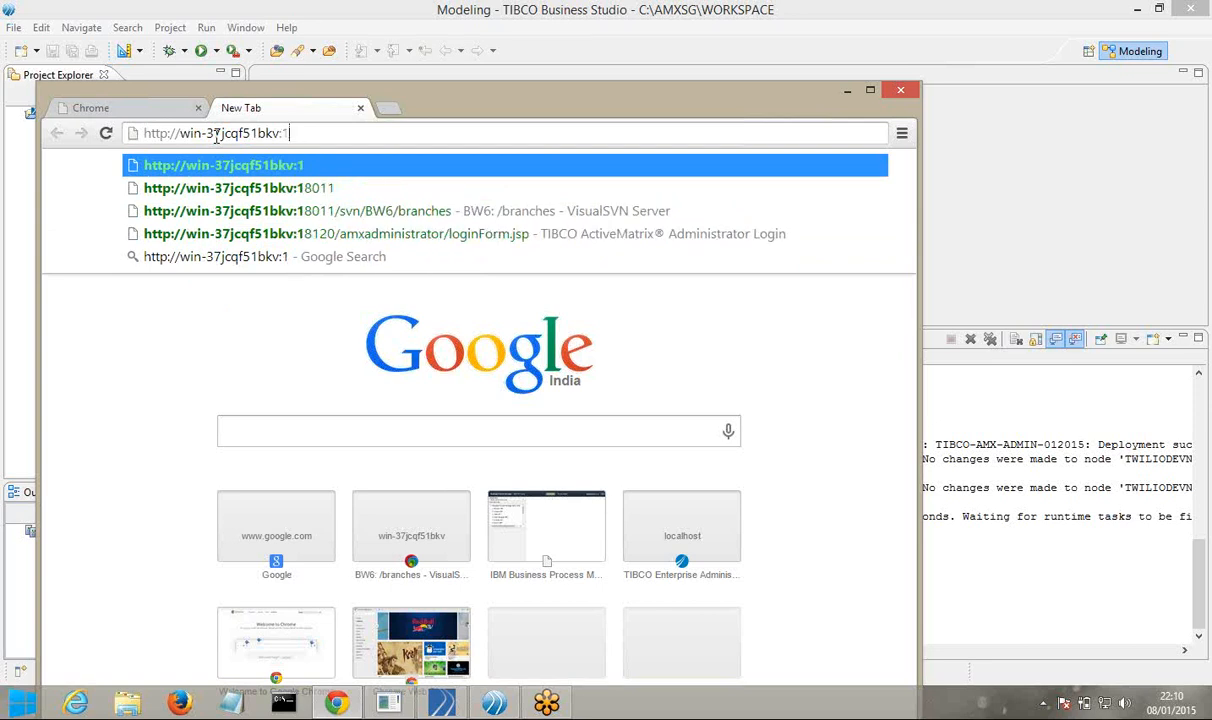
pyautogui.press('Down')
pyautogui.press('Down')
pyautogui.press('Down')
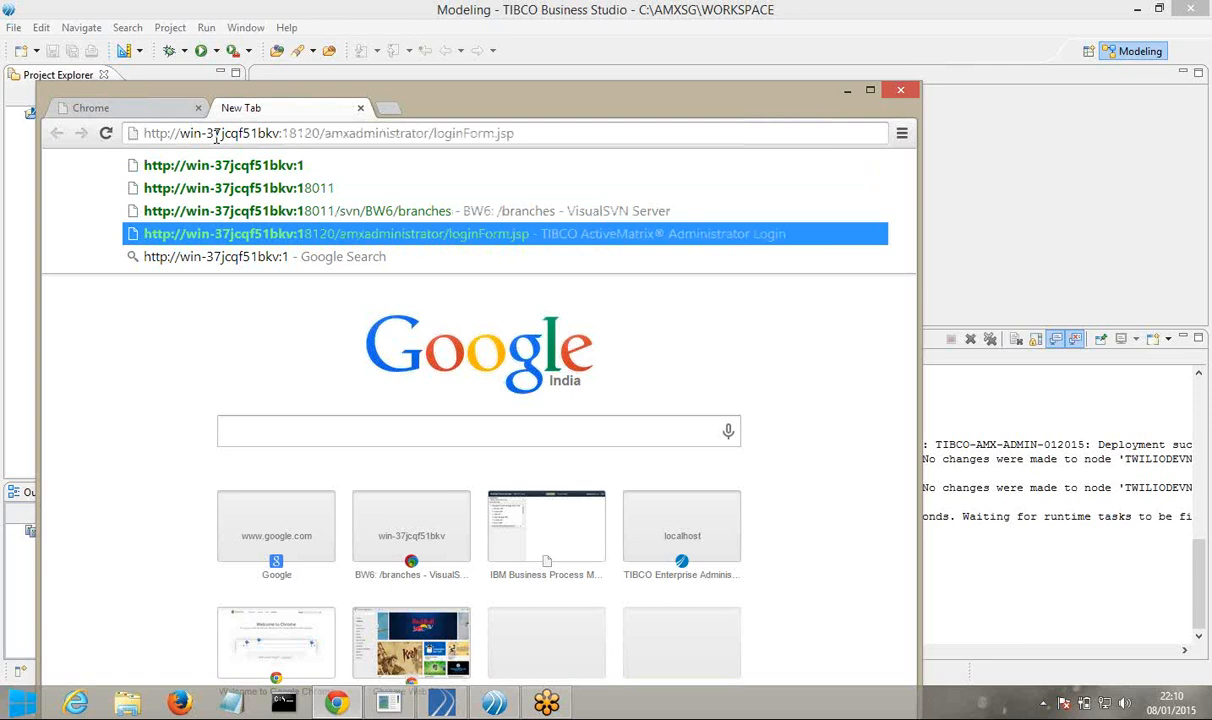
pyautogui.press('Return')
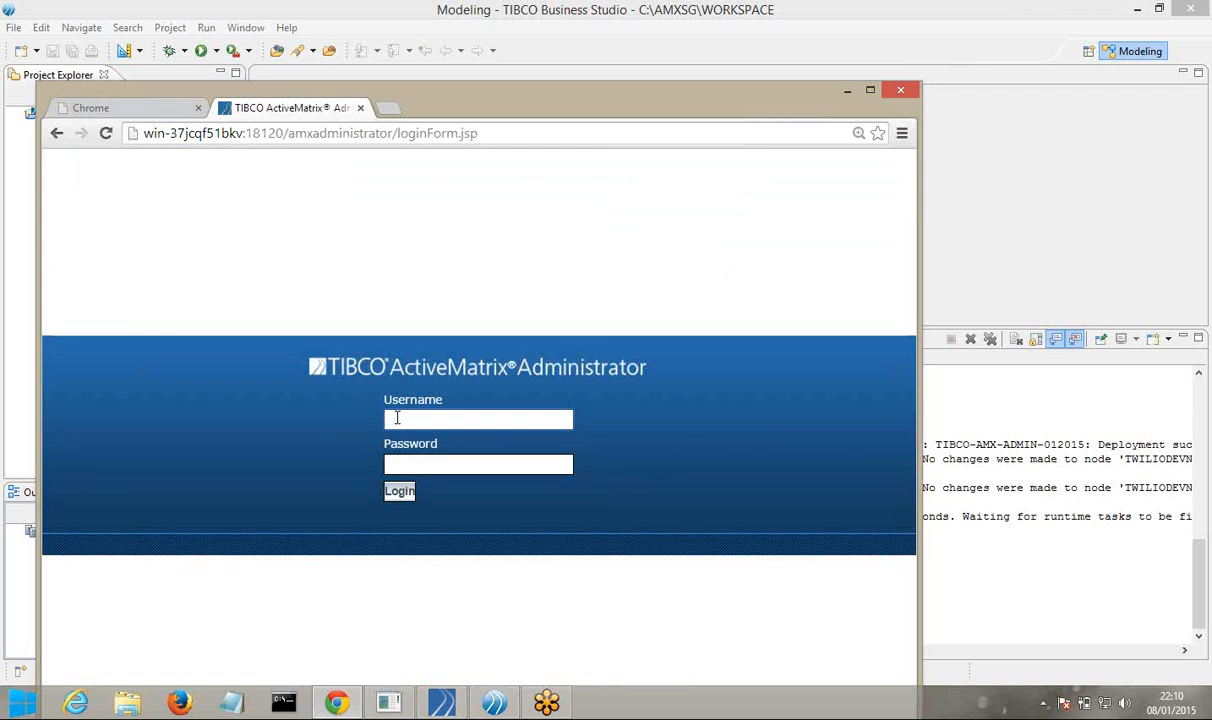
# Log in as root with the administrator password and let Chrome save it
pyautogui.write('R')
pyautogui.press('BackSpace')
pyautogui.write('root')
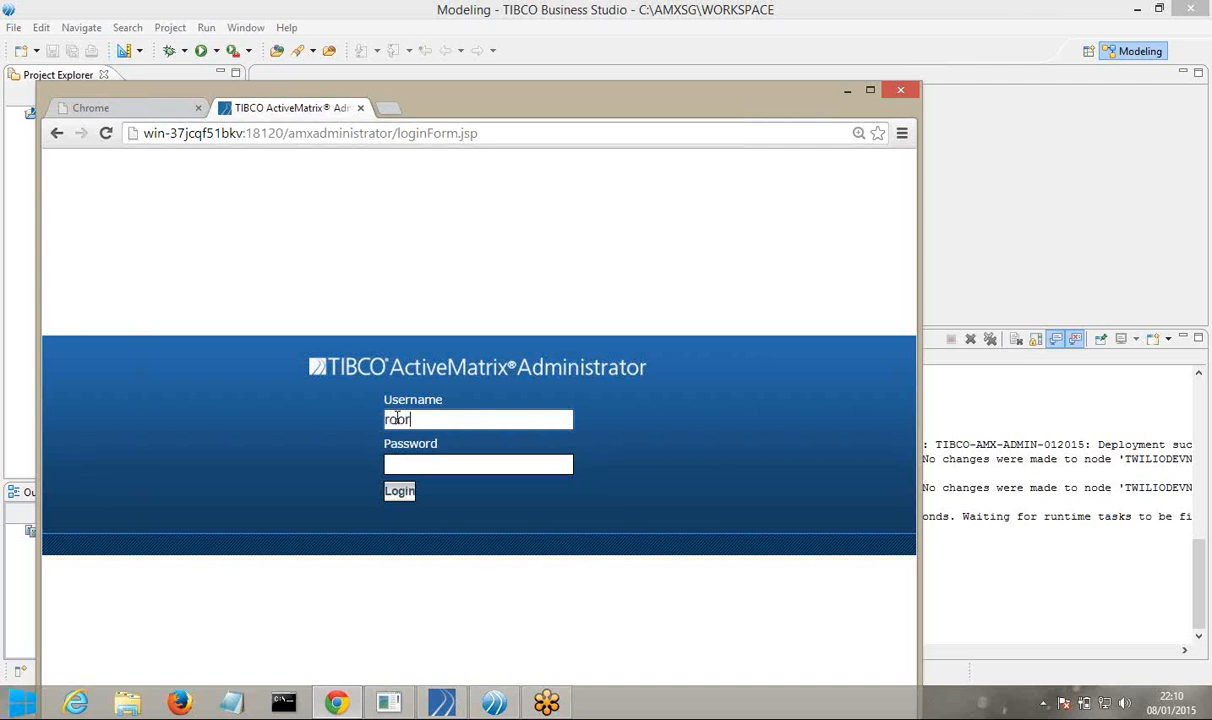
pyautogui.press('Tab')
pyautogui.write('t')
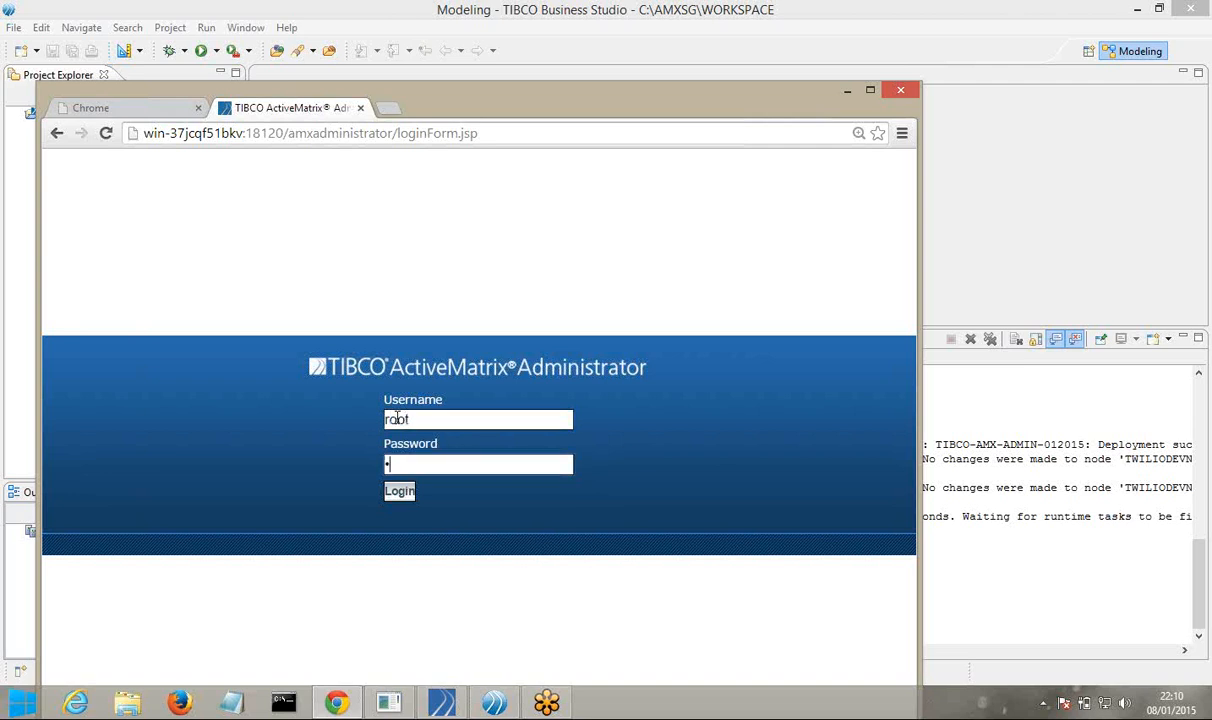
pyautogui.click(397, 496)
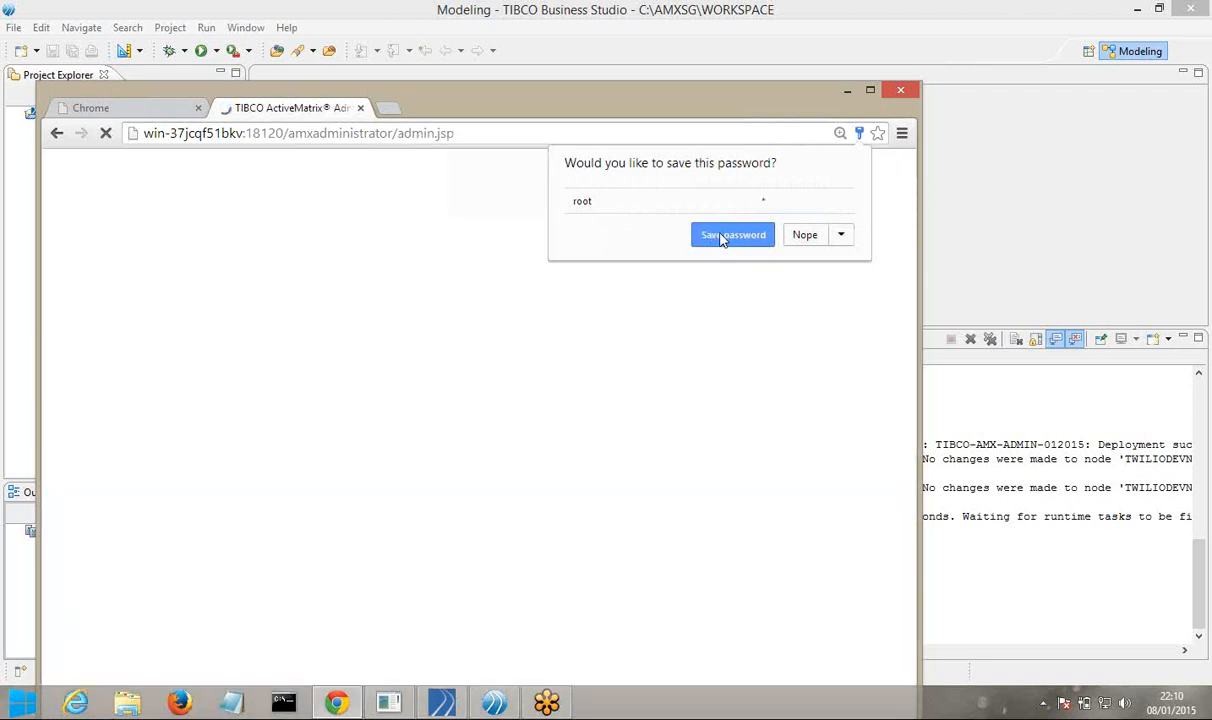
pyautogui.click(722, 235)
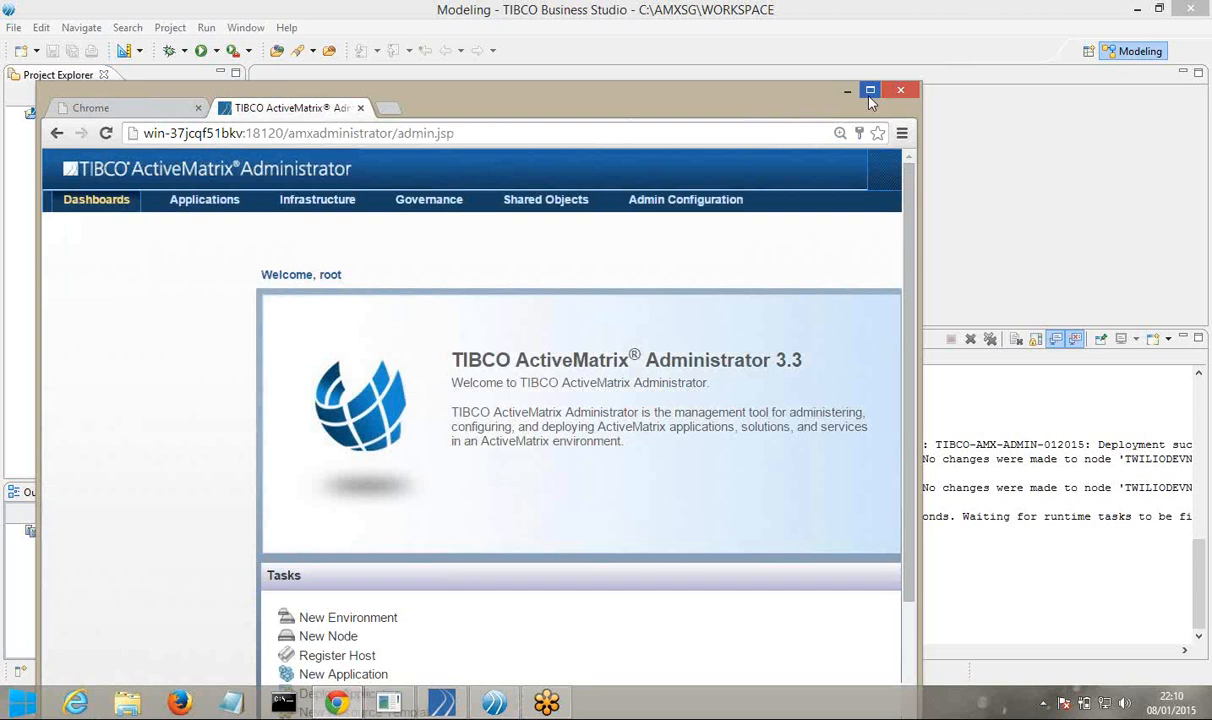
# Maximize Chrome and show the Applications page of the Administrator console
pyautogui.click(870, 92)
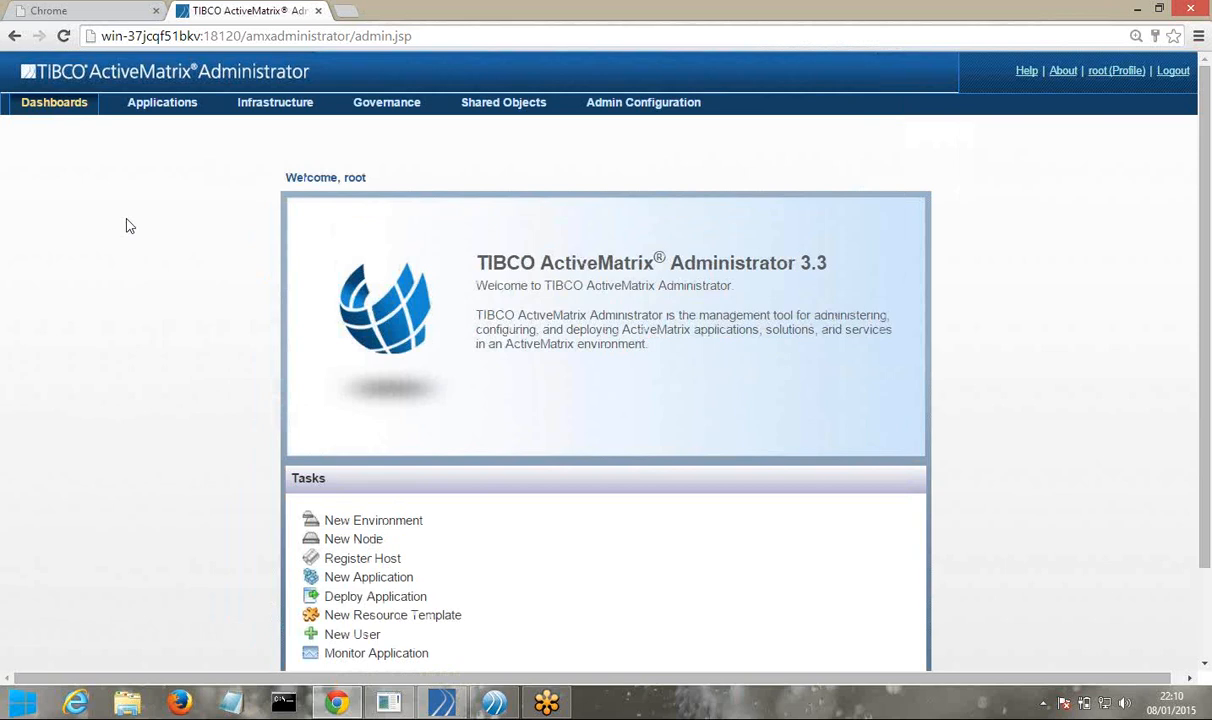
pyautogui.click(170, 107)
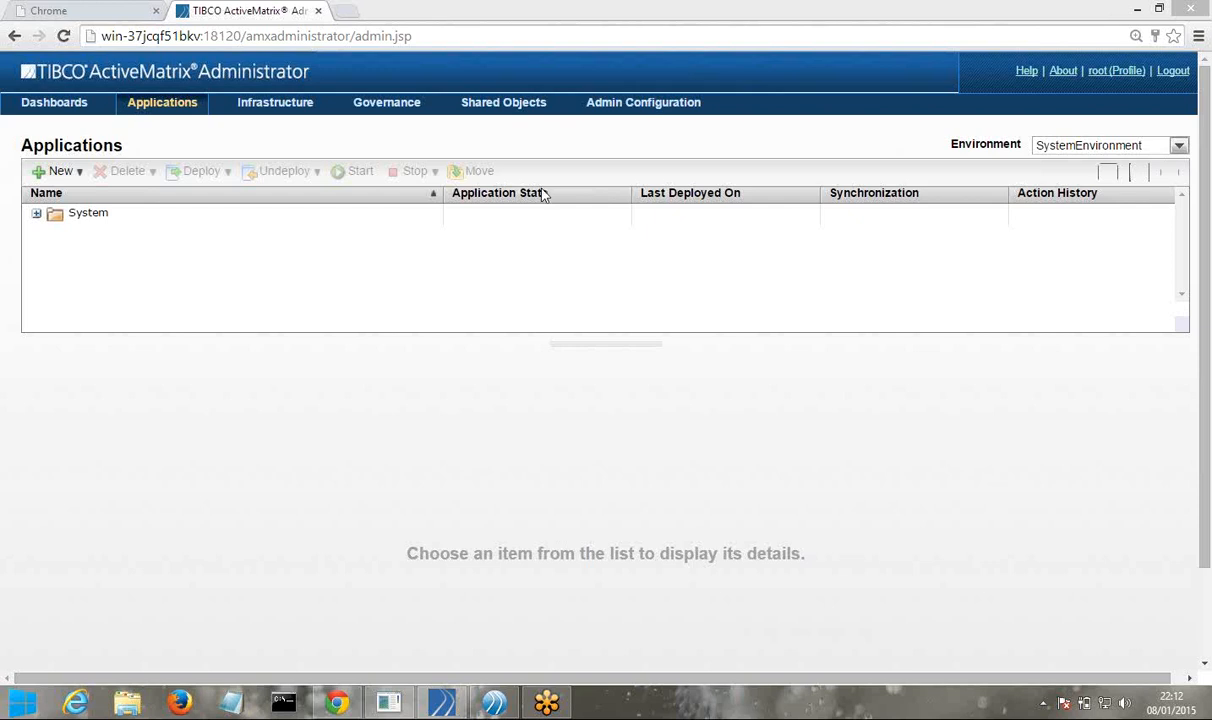
# In SystemEnvironment, expand System > amx.platform.apps and view com.tibco.amx.commonlogging.logservice.app details
pyautogui.click(440, 31)
pyautogui.click(1043, 147)
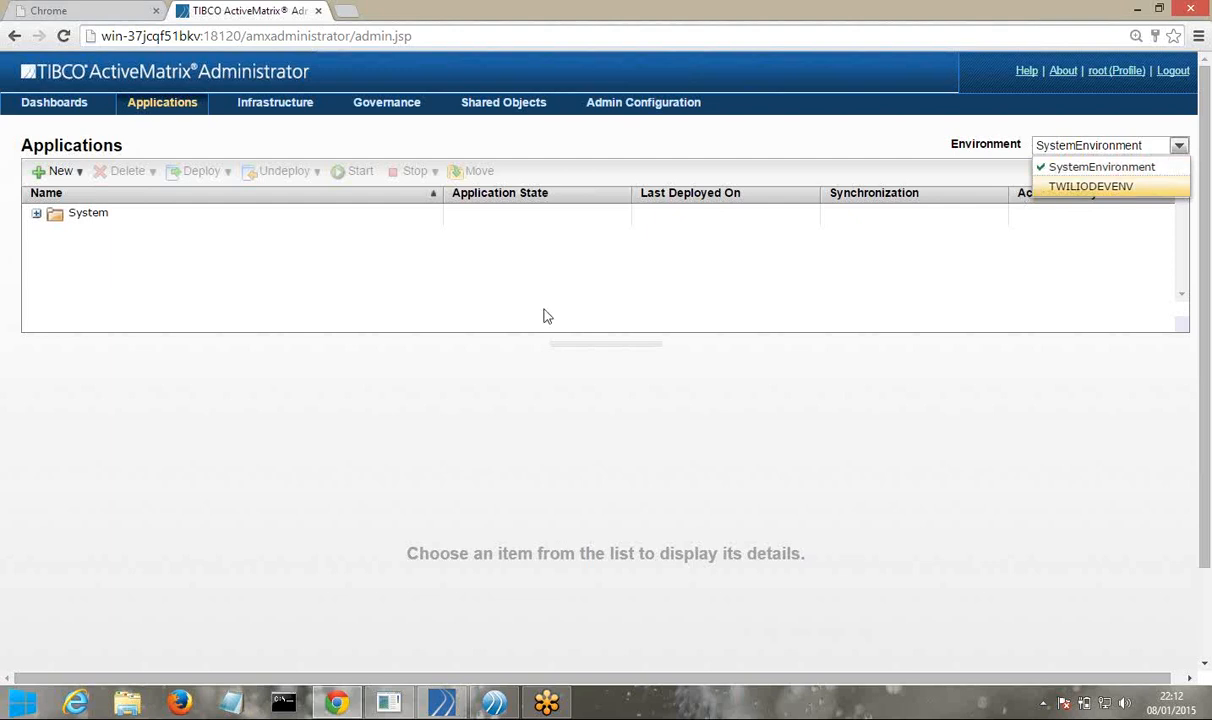
pyautogui.click(177, 307)
pyautogui.click(37, 215)
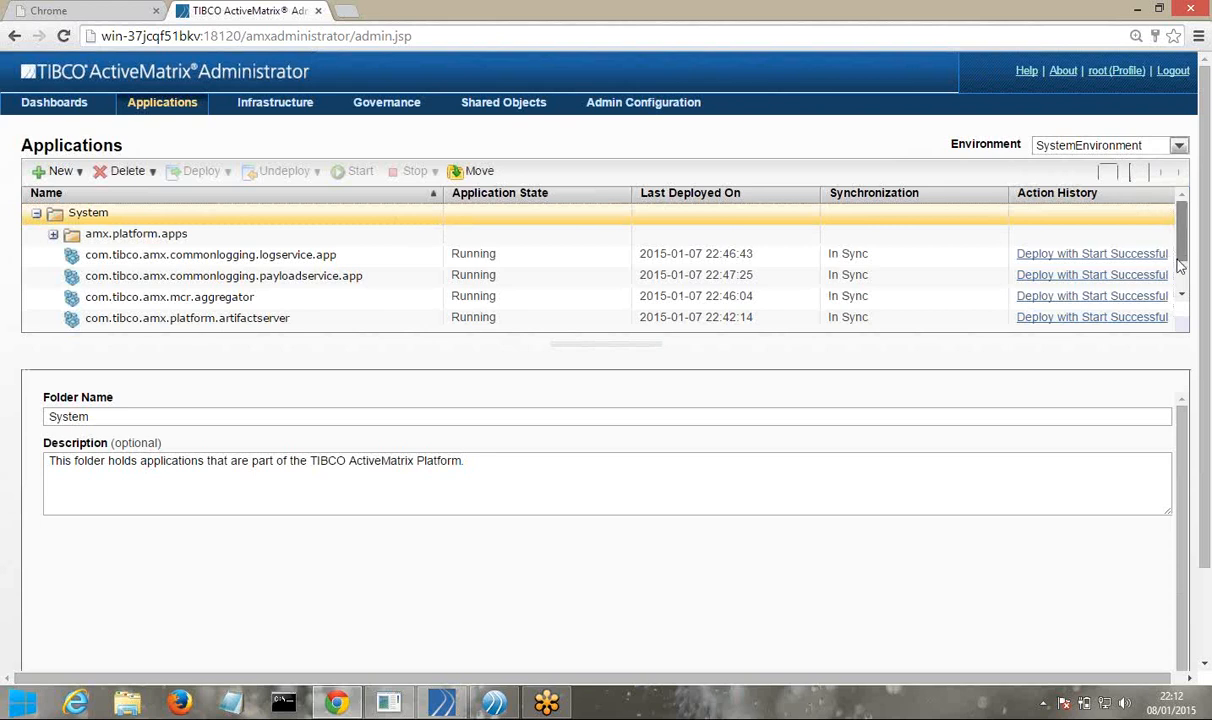
pyautogui.scroll(-3, 1178, 258)
pyautogui.scroll(2, 1180, 260)
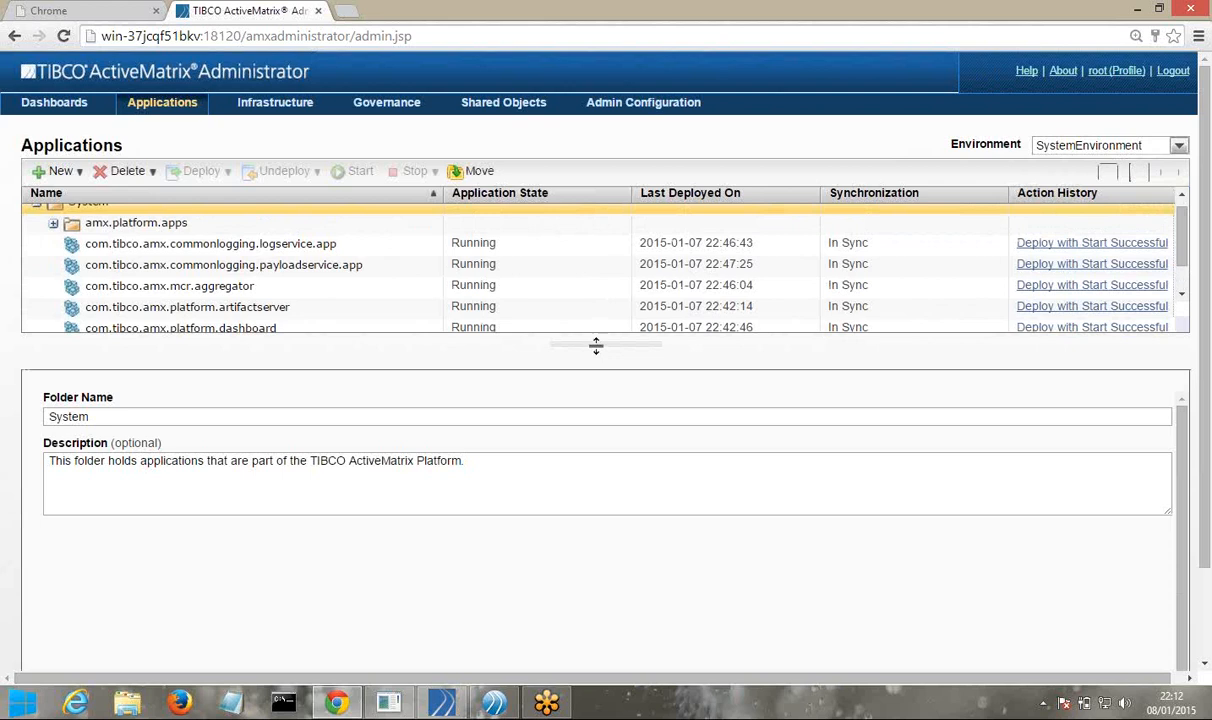
pyautogui.moveTo(596, 345); pyautogui.dragTo(592, 406)
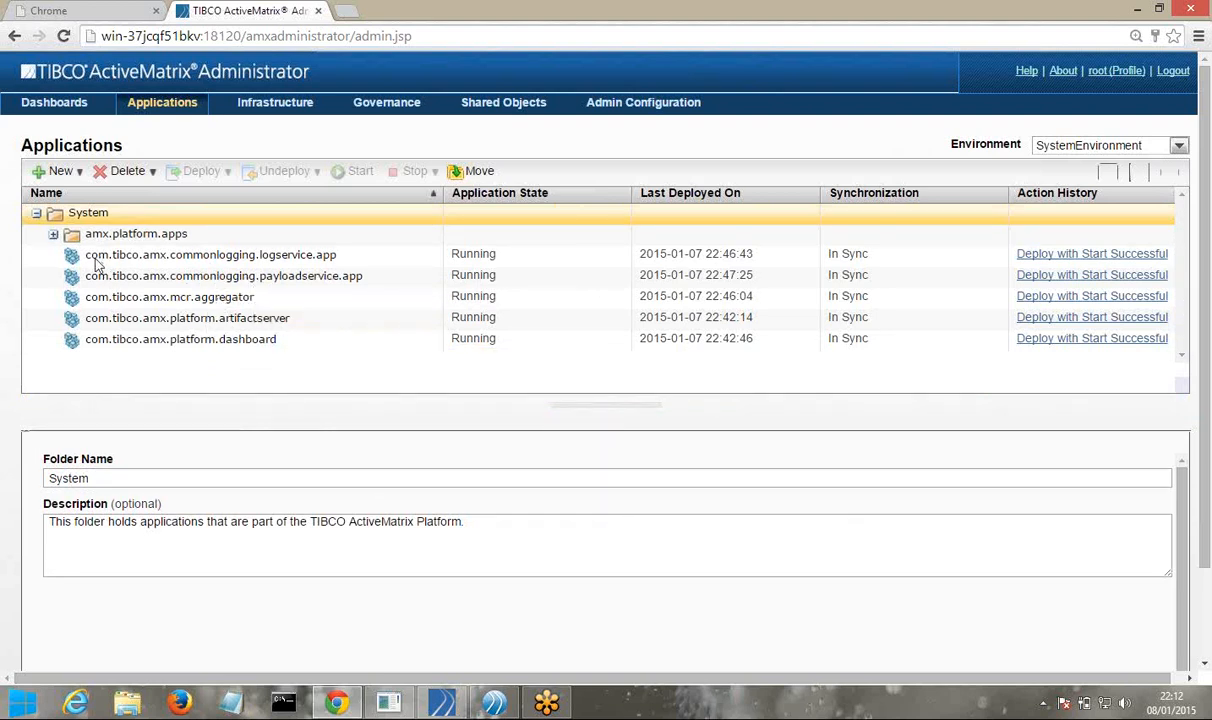
pyautogui.click(57, 243)
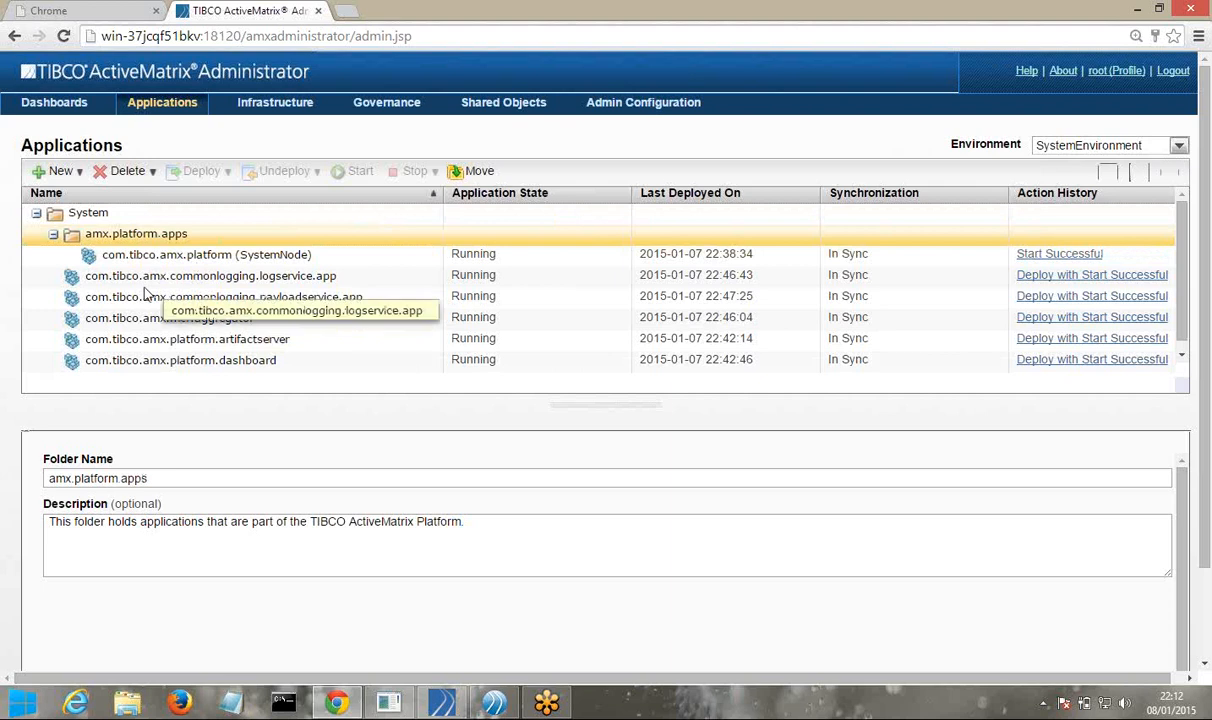
pyautogui.click(243, 274)
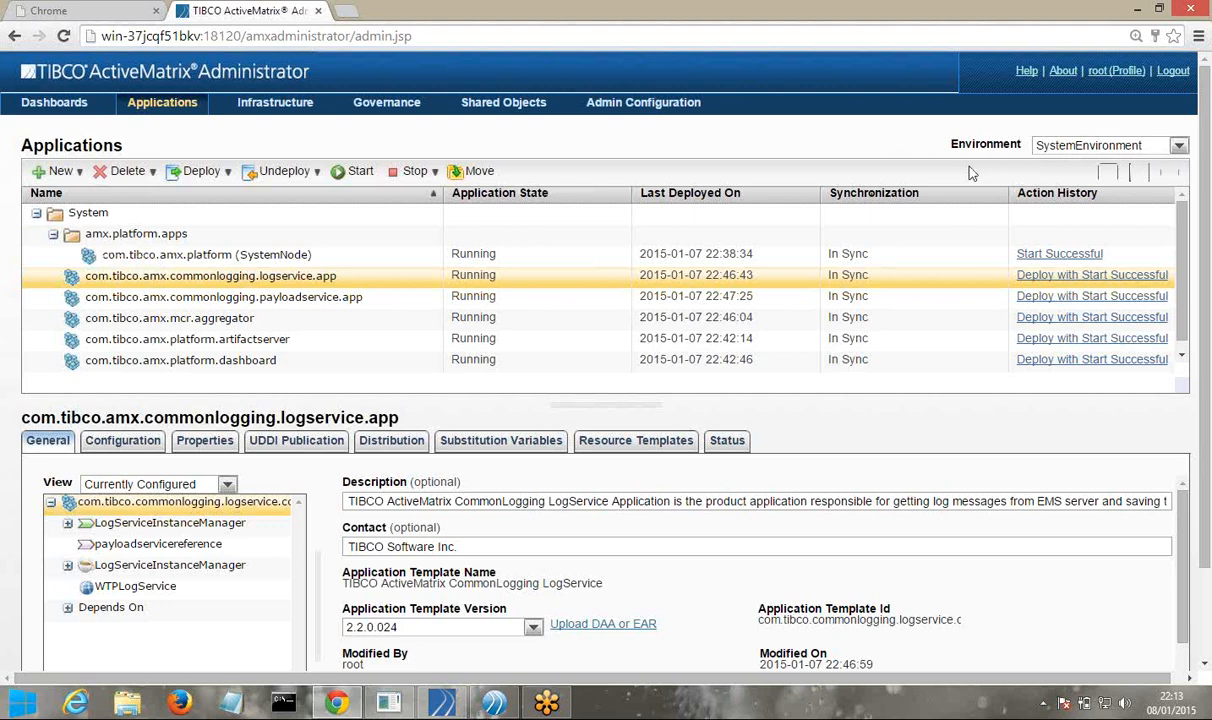
pyautogui.click(1068, 150)
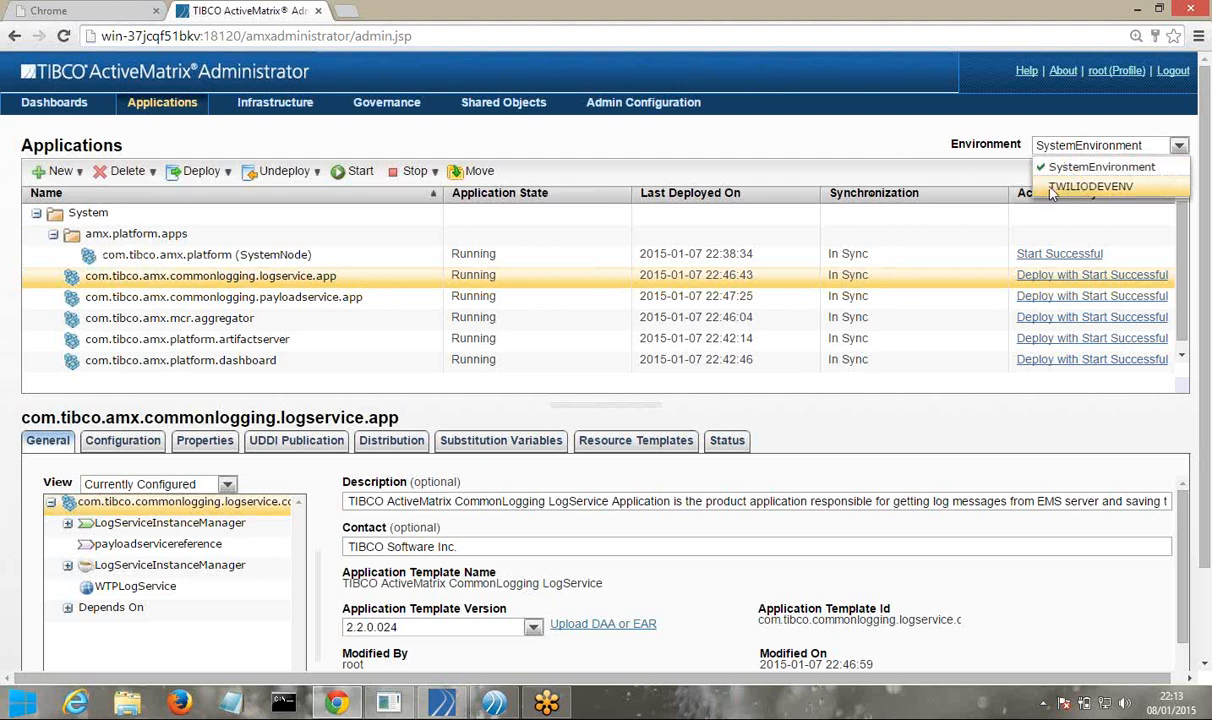
# Switch to TWILIODEVENV and view SOA_DEPLOY_APP_1's details, expanding System and amx.platform.apps
pyautogui.click(1051, 188)
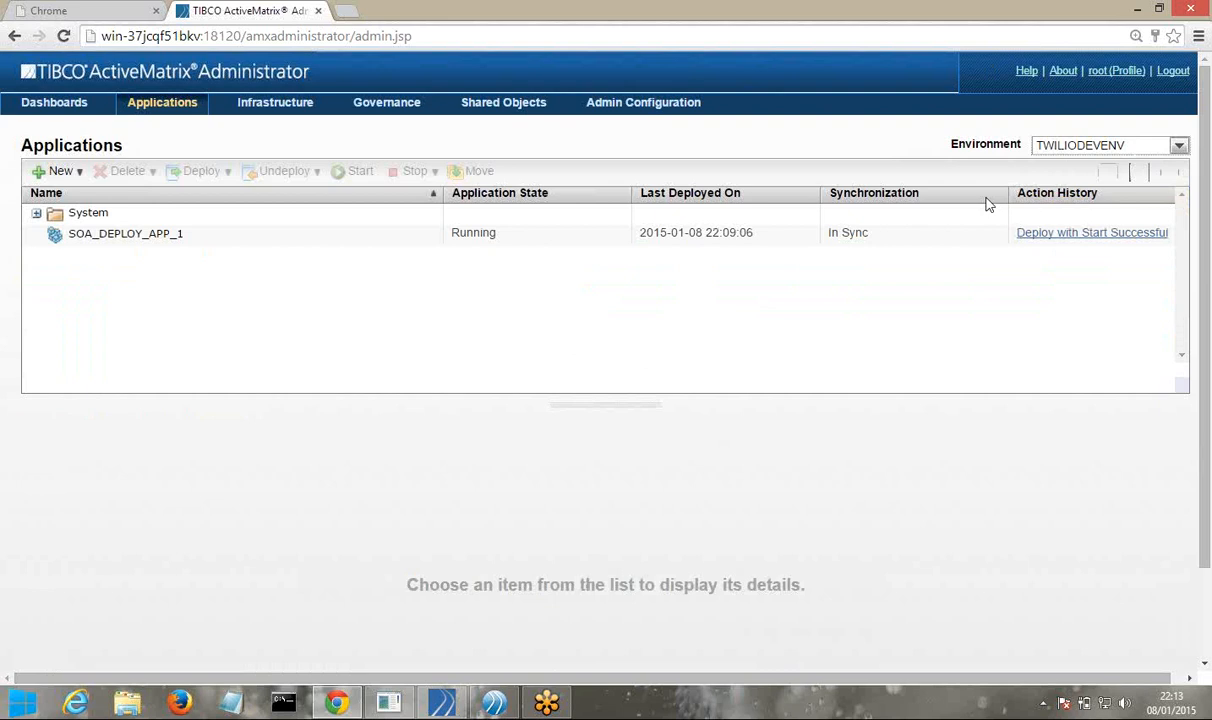
pyautogui.click(117, 250)
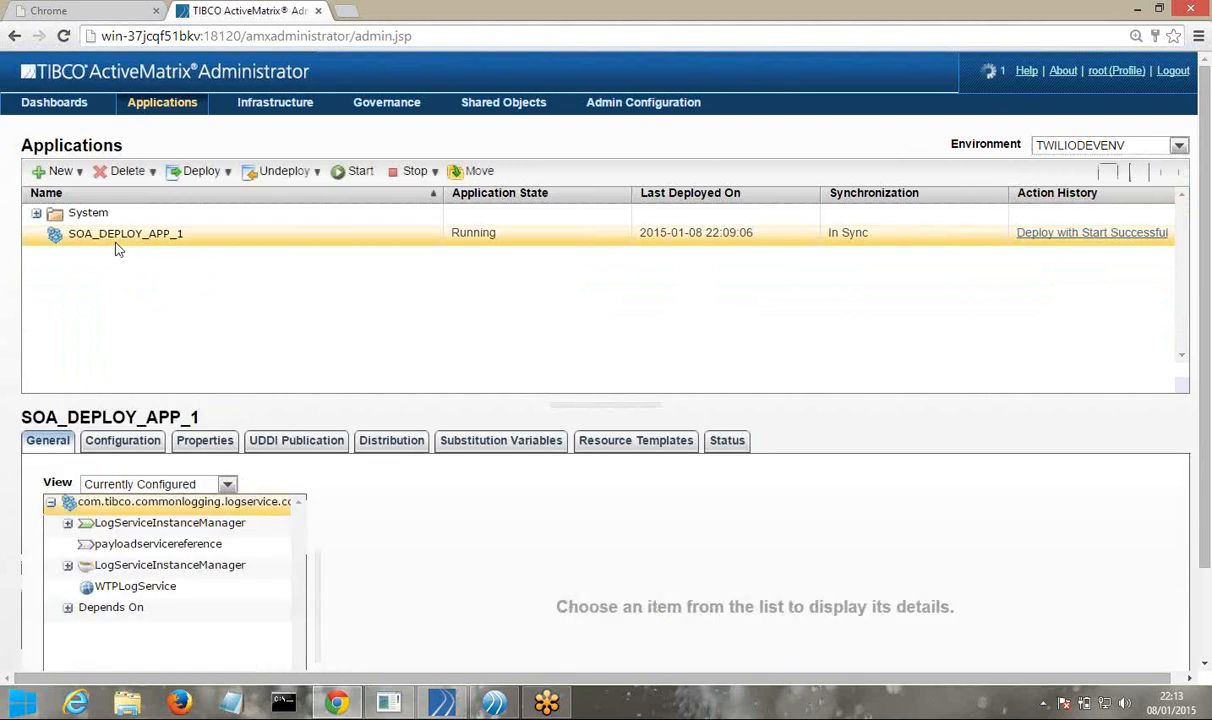
pyautogui.click(36, 213)
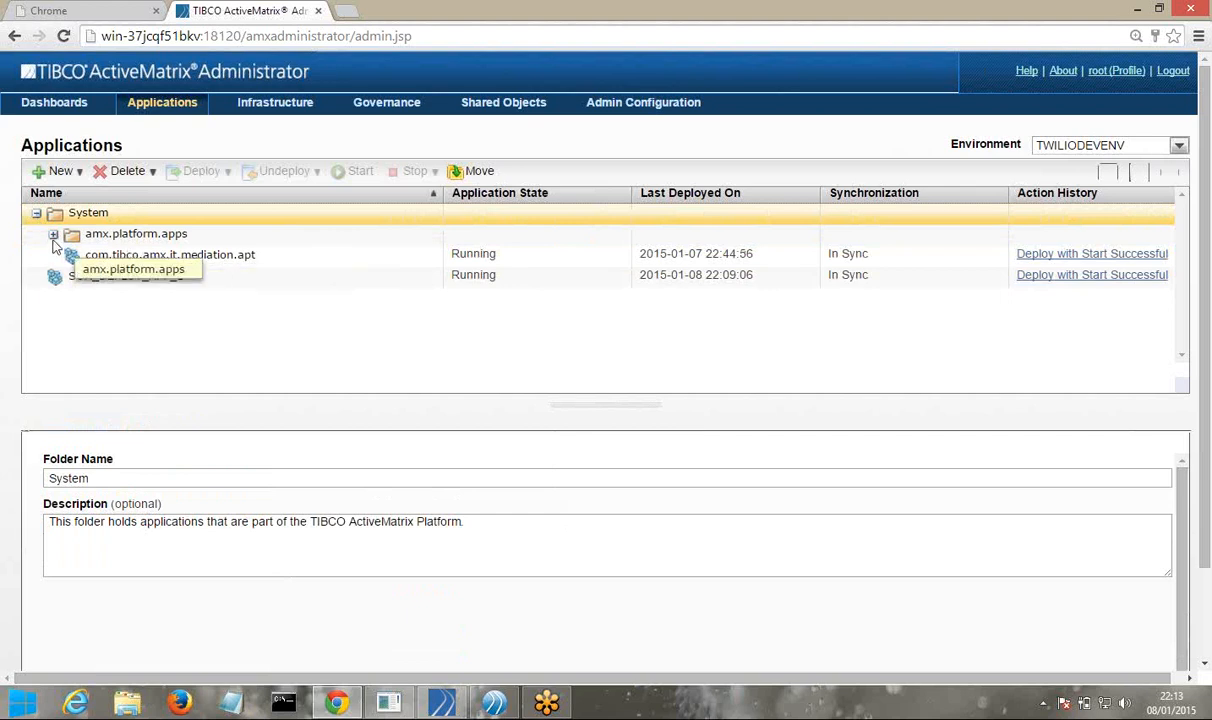
pyautogui.click(53, 235)
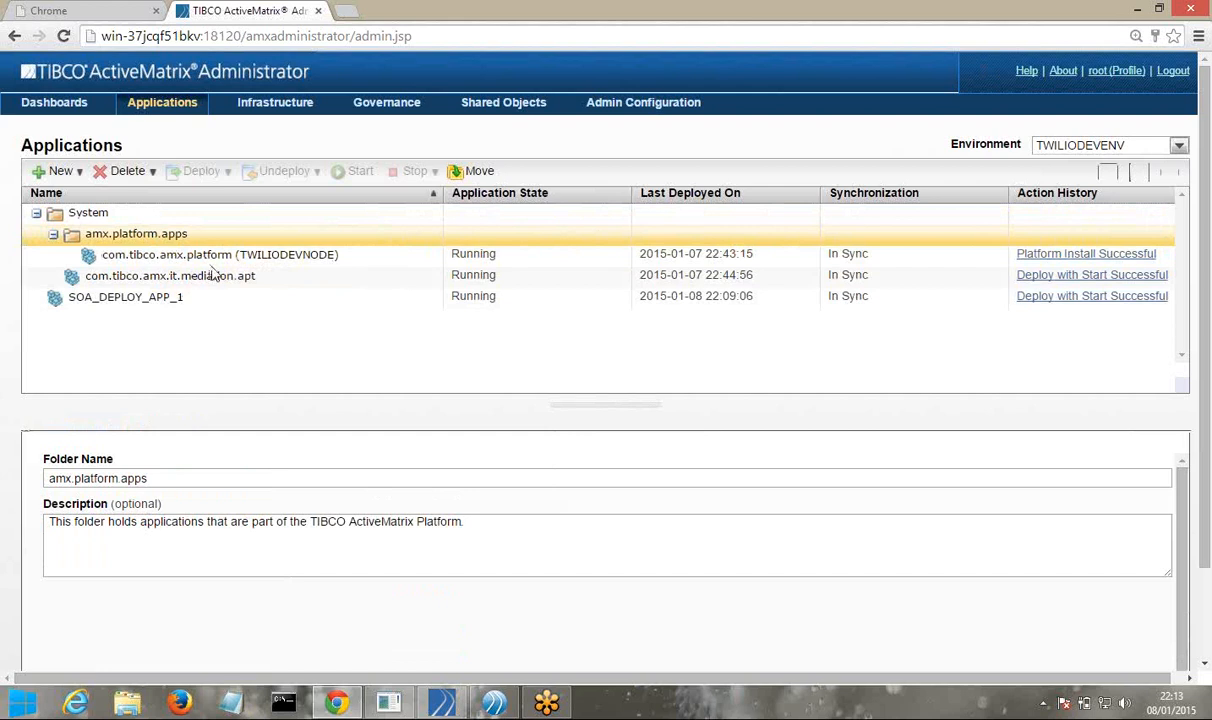
pyautogui.click(166, 303)
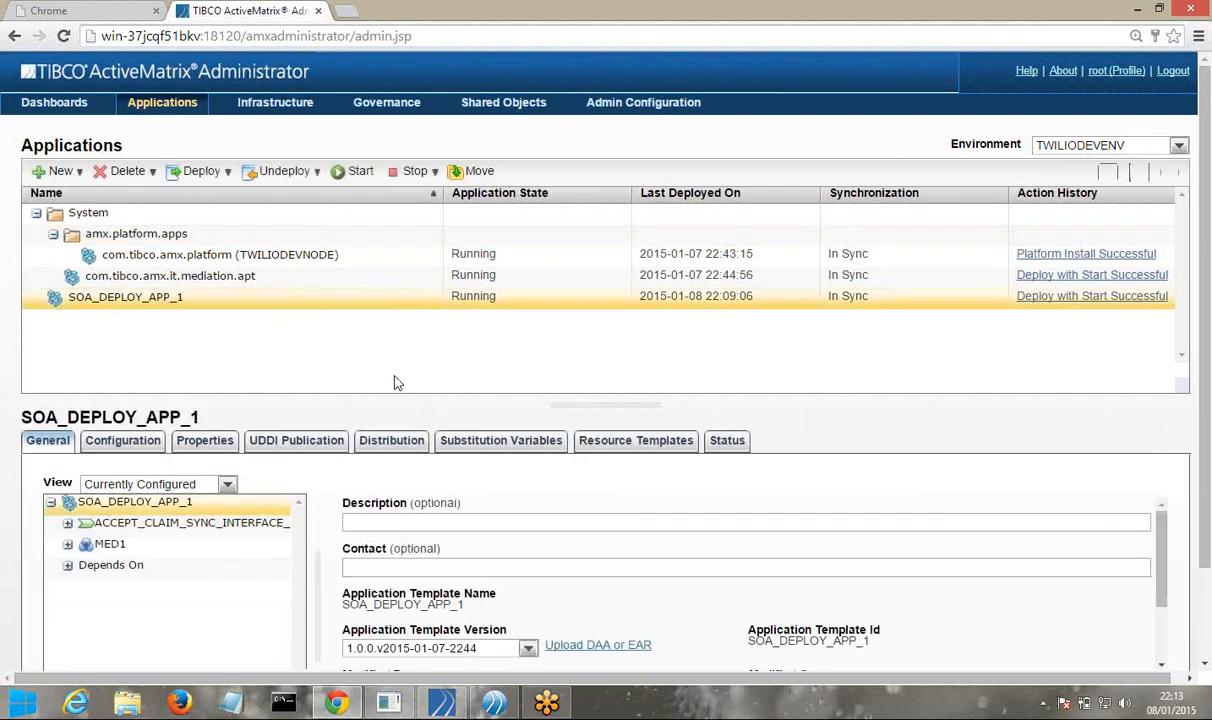
# Expand SOA_DEPLOY_APP_1's Depends On list and the ACCEPT_CLAIM_SYNC_INTERFACE_PT promoted service, widening the tree pane
pyautogui.click(68, 567)
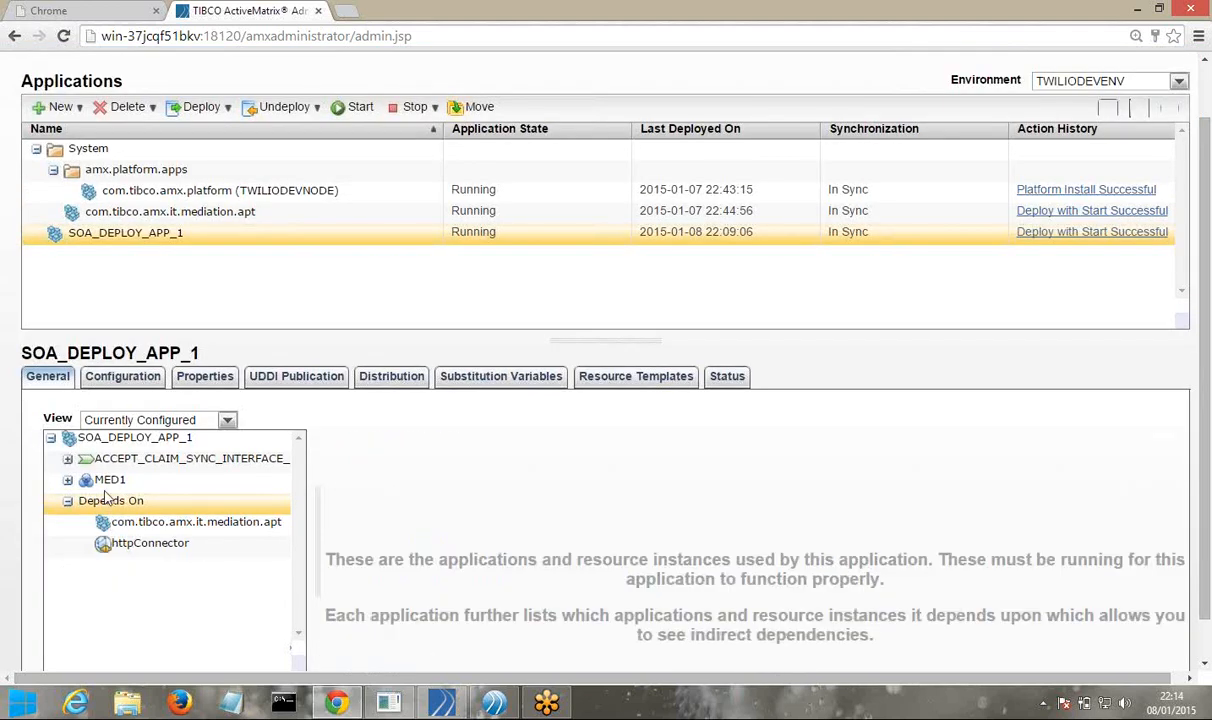
pyautogui.click(68, 485)
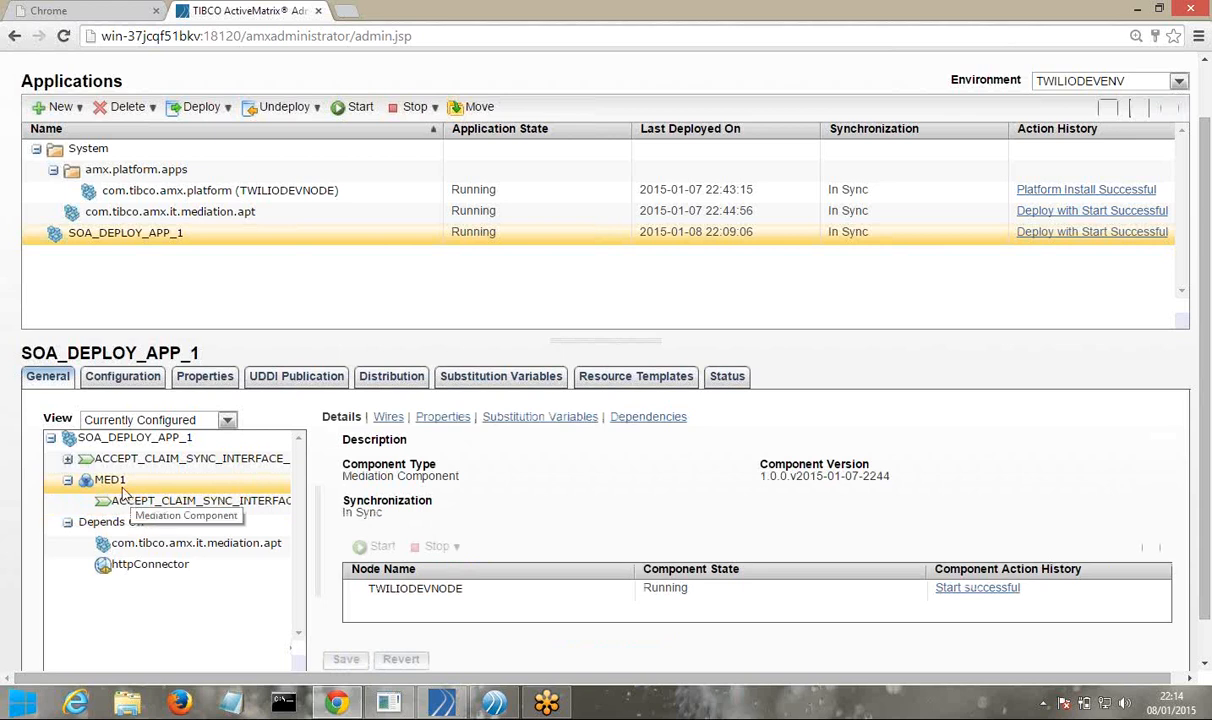
pyautogui.click(68, 460)
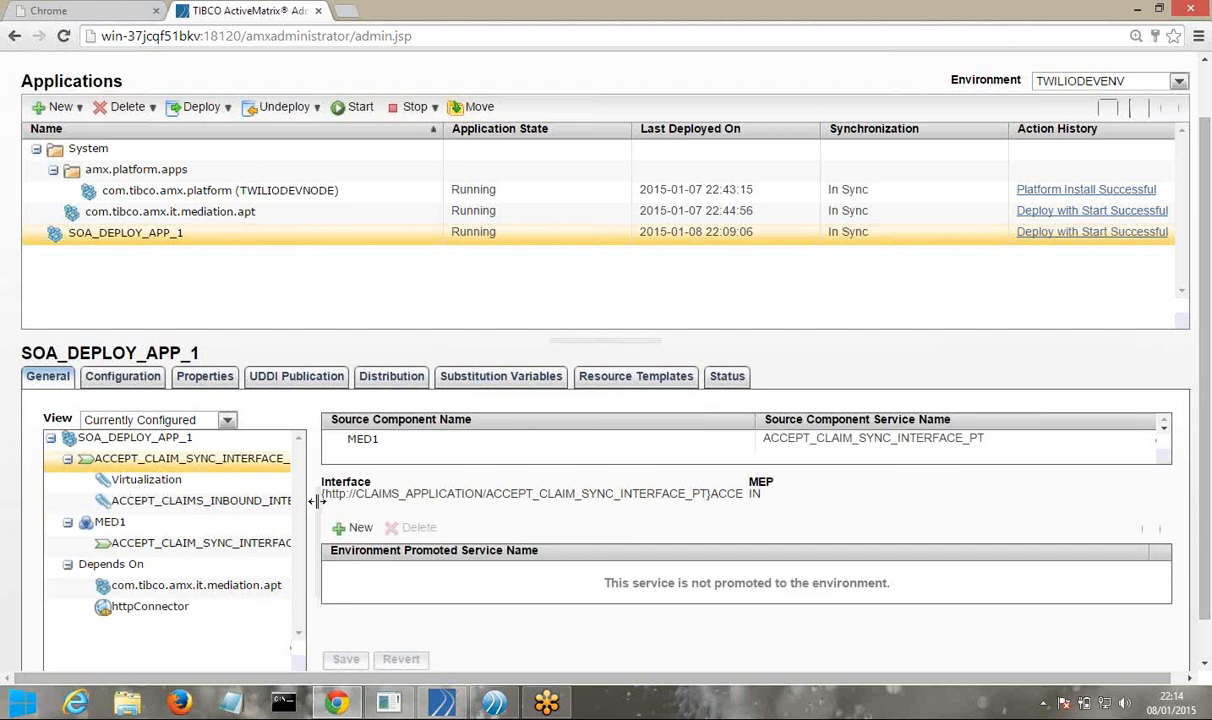
pyautogui.moveTo(306, 478); pyautogui.dragTo(454, 508)
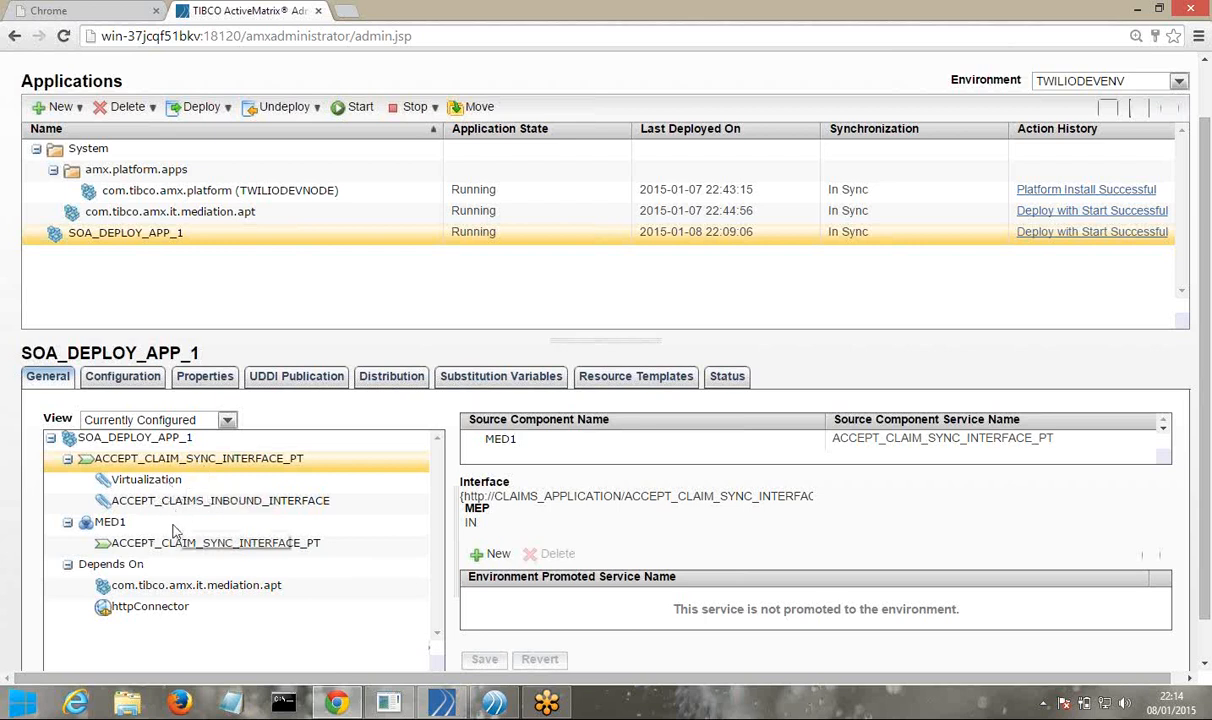
# Generate the WSDL for the ACCEPT_CLAIMS_INBOUND_INTERFACE binding on TWILIODEVNODE and open its text
pyautogui.click(228, 502)
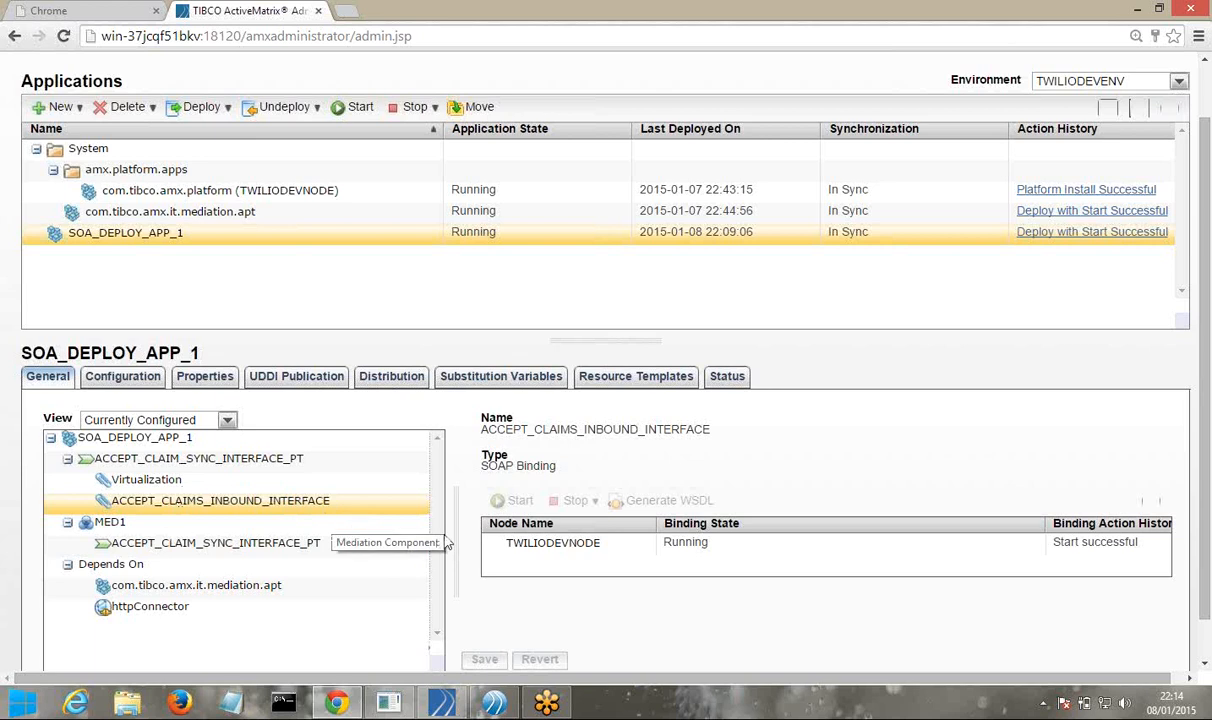
pyautogui.click(548, 548)
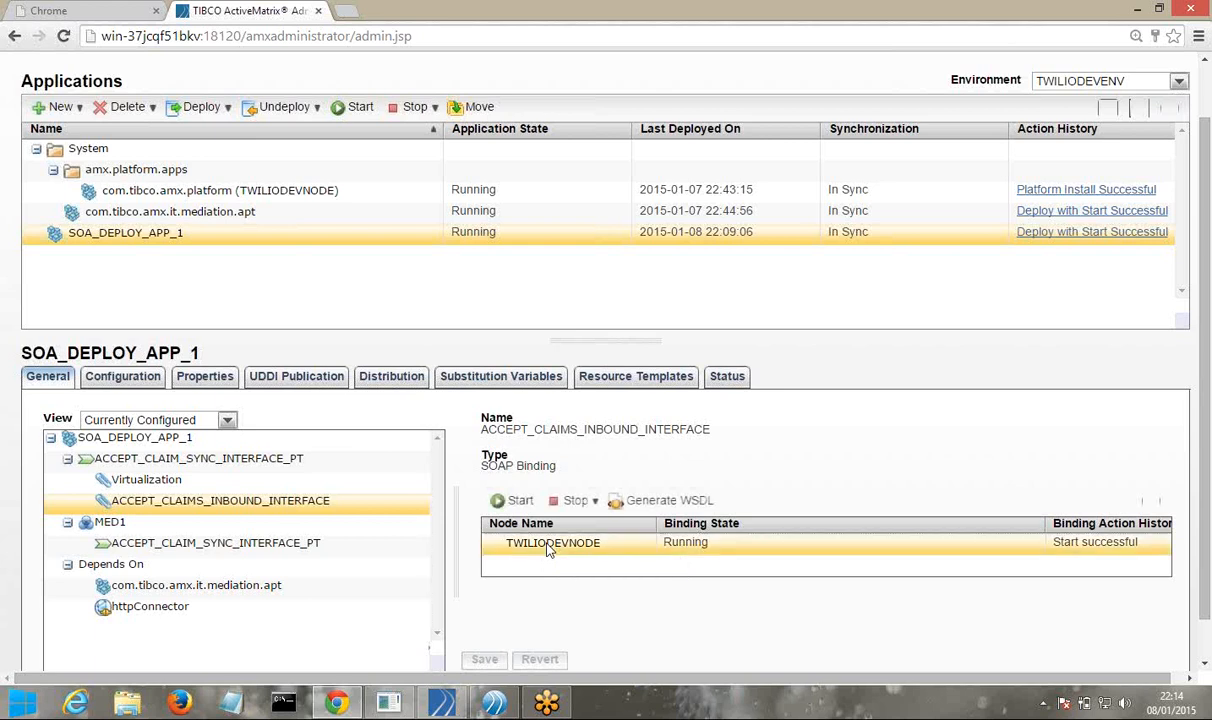
pyautogui.click(655, 511)
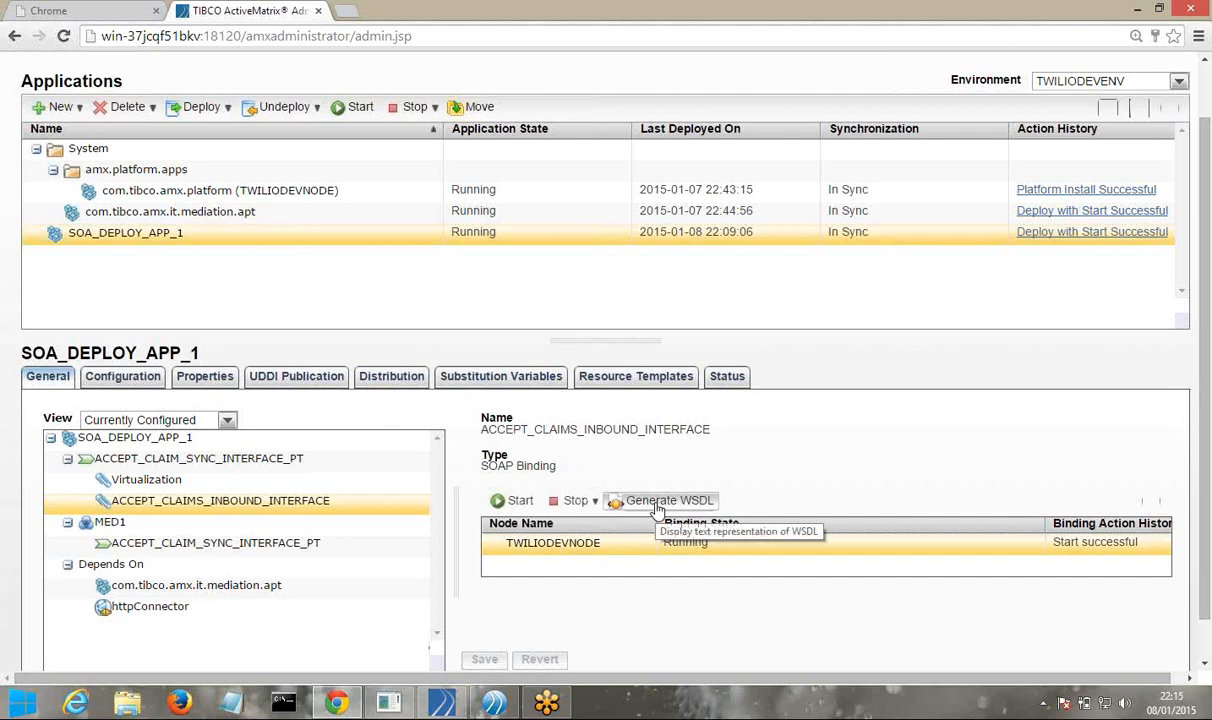
pyautogui.click(657, 504)
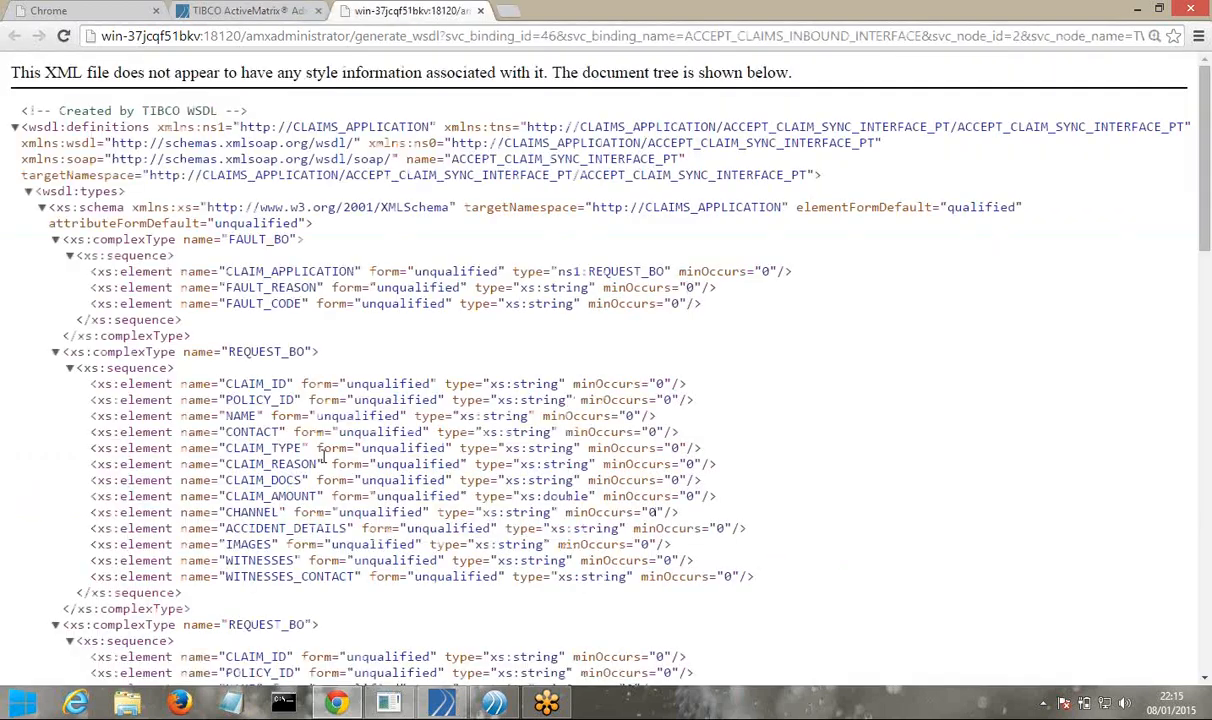
# Scroll down the generated WSDL to its soap:address service location
pyautogui.scroll(-2, 323, 460)
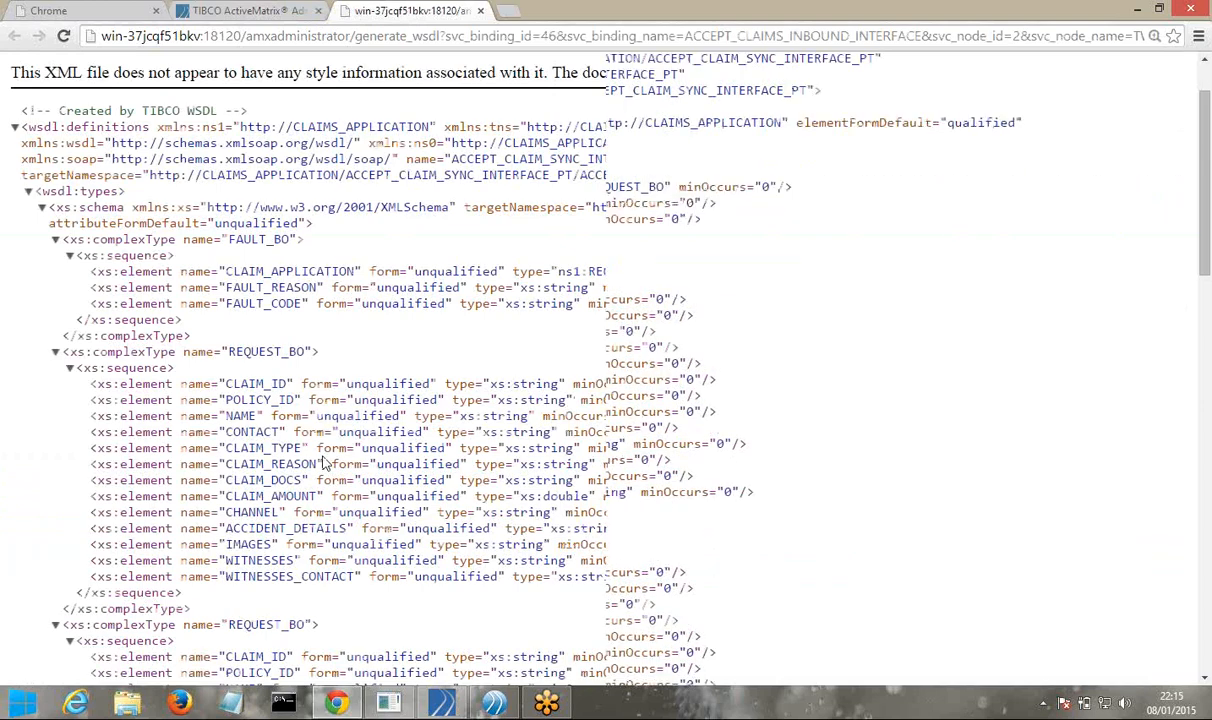
pyautogui.scroll(-4, 323, 462)
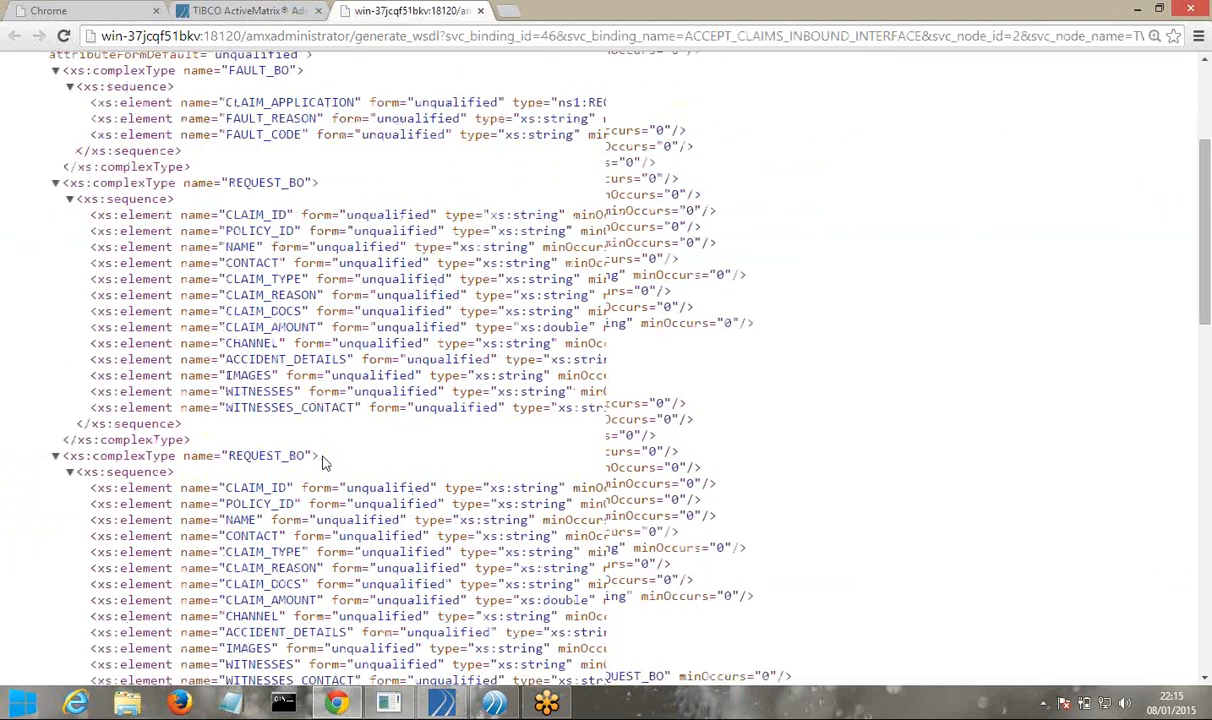
pyautogui.scroll(-4, 323, 460)
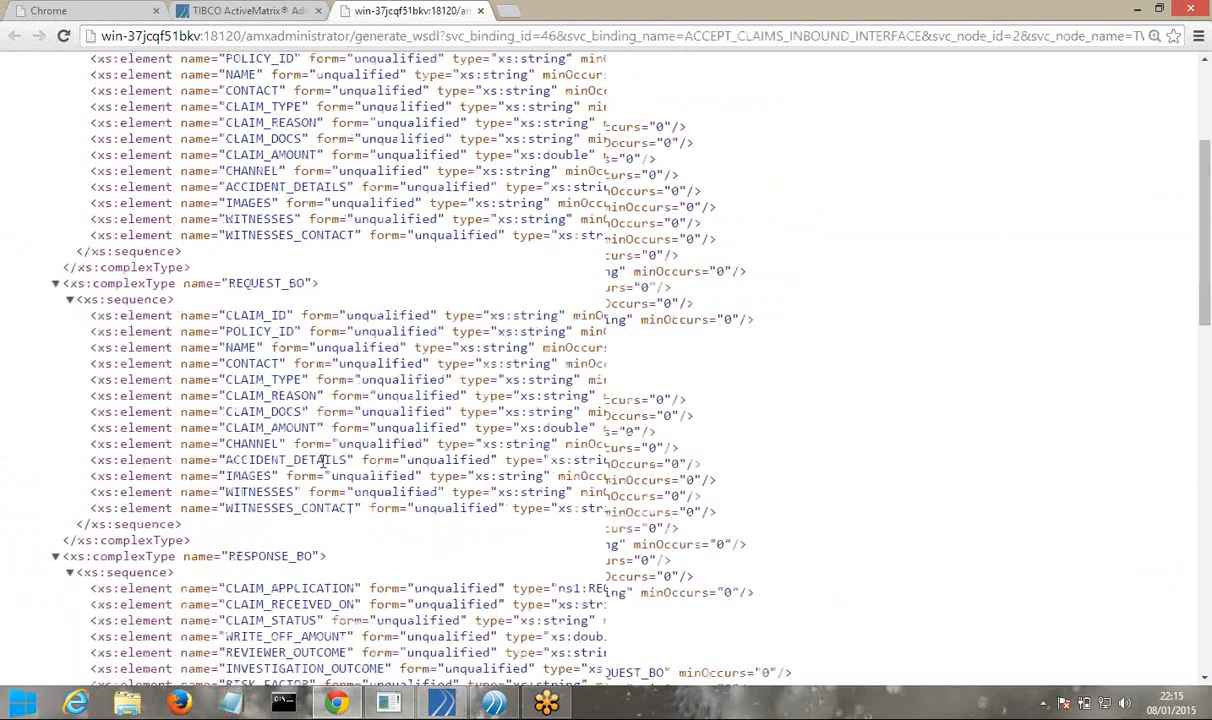
pyautogui.scroll(8, 323, 460)
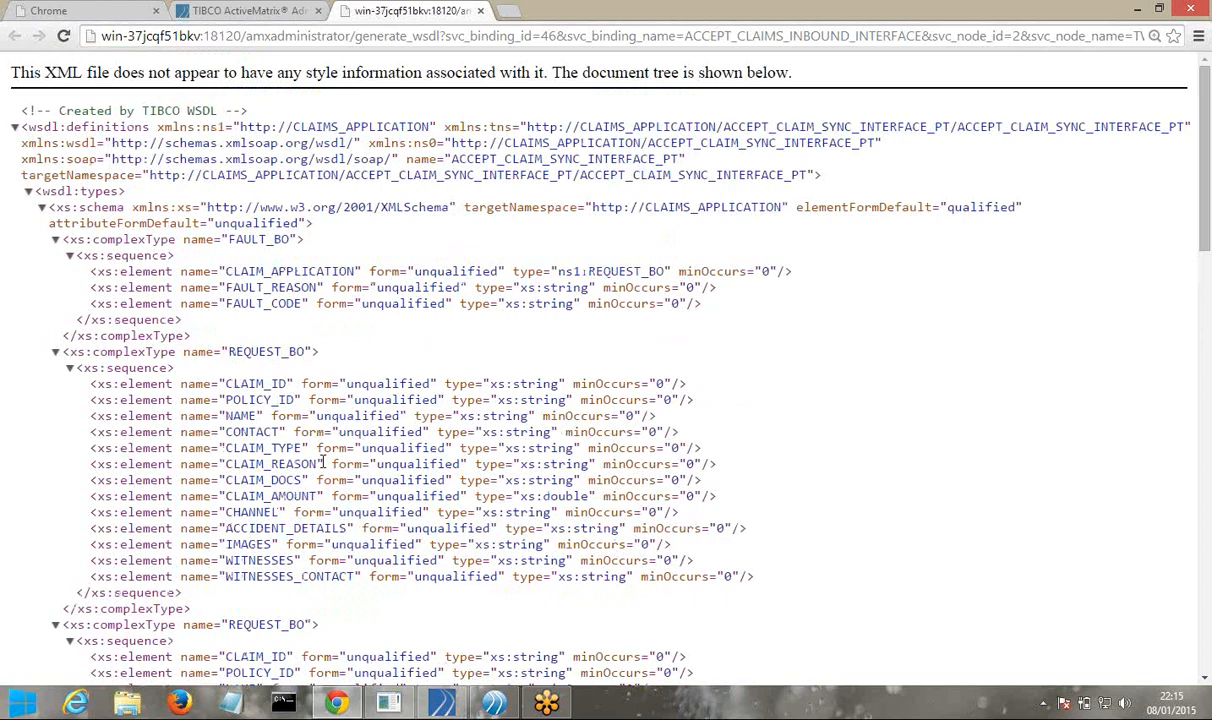
pyautogui.scroll(-2, 323, 460)
pyautogui.scroll(-14, 323, 460)
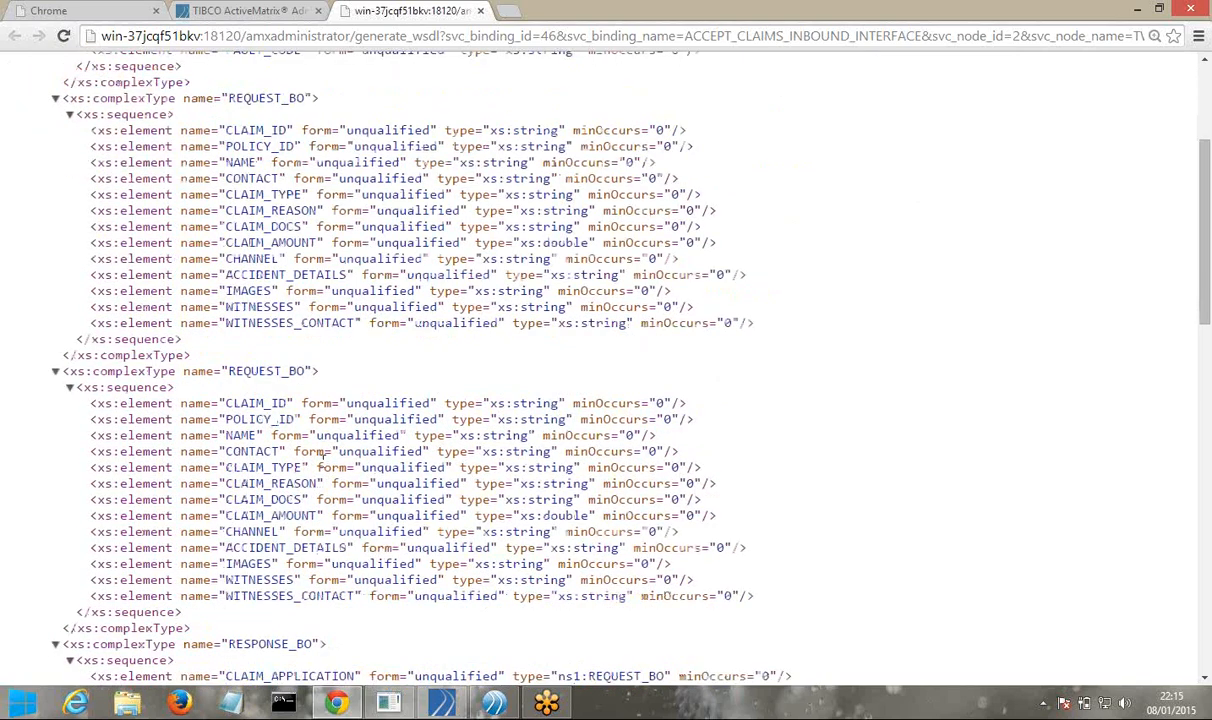
pyautogui.scroll(-2, 323, 468)
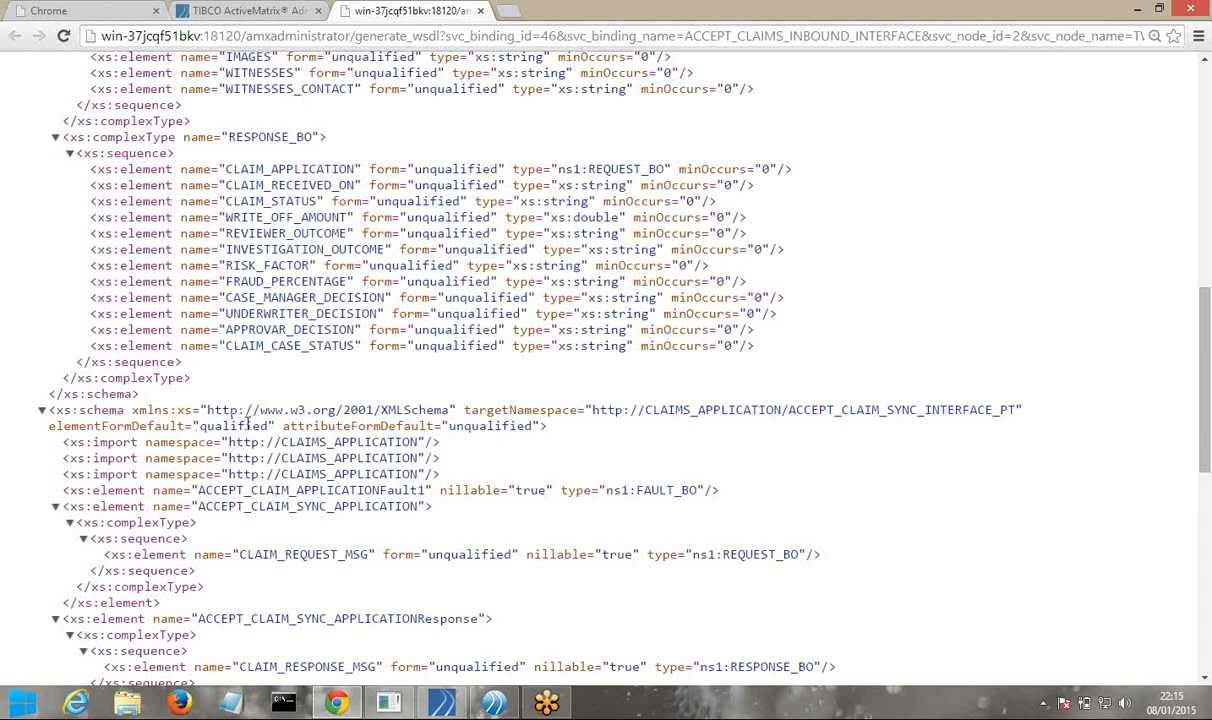
pyautogui.scroll(-6, 246, 421)
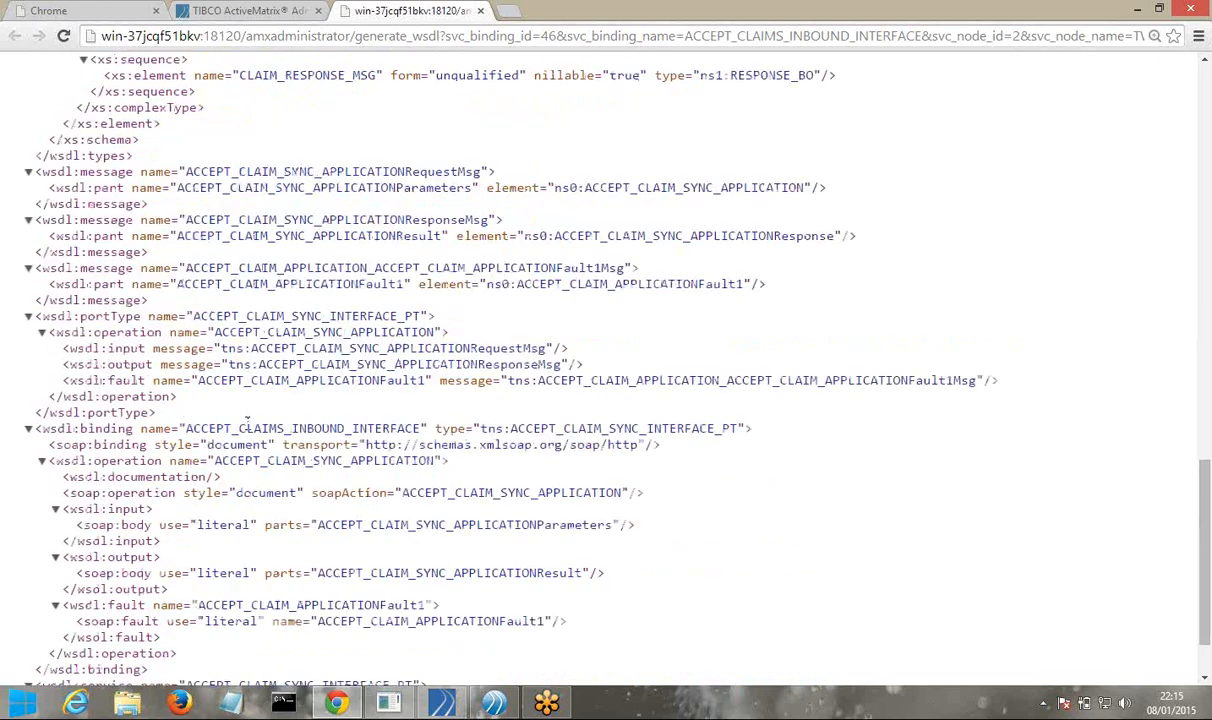
pyautogui.scroll(-1, 246, 421)
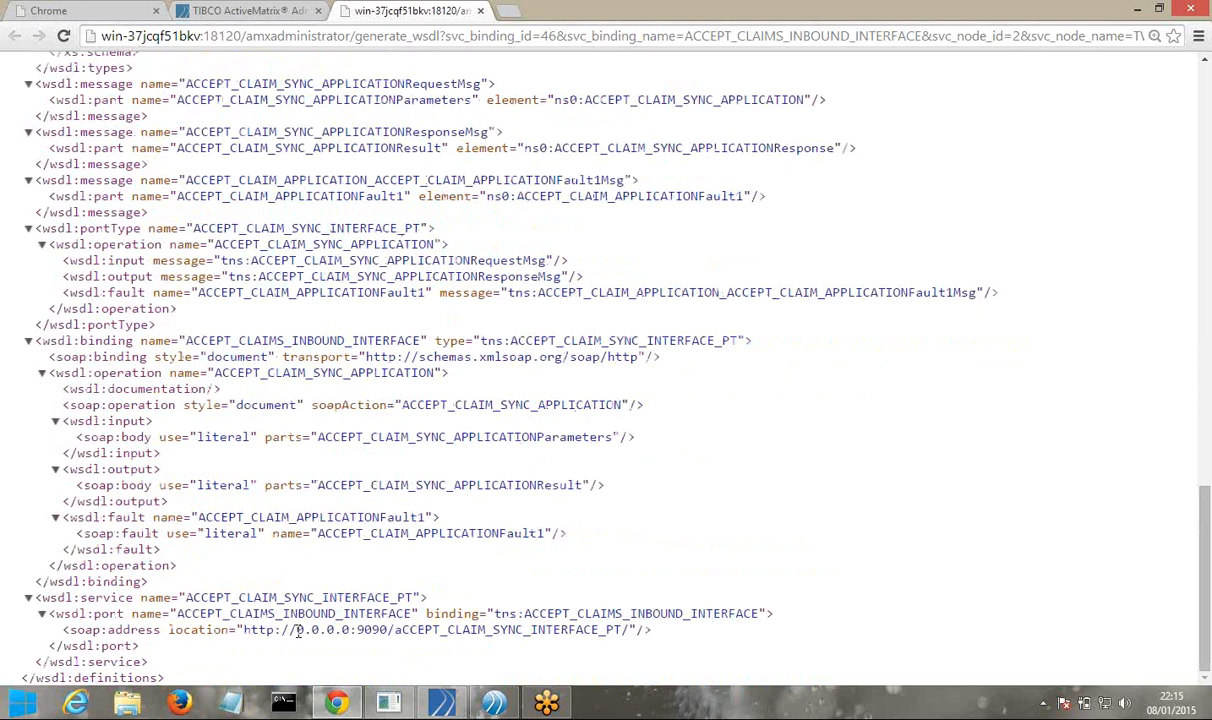
# Highlight host 0.0.0.0 and port 9090 in the soap:address location, then go back to Administrator
pyautogui.moveTo(297, 630); pyautogui.dragTo(349, 630)
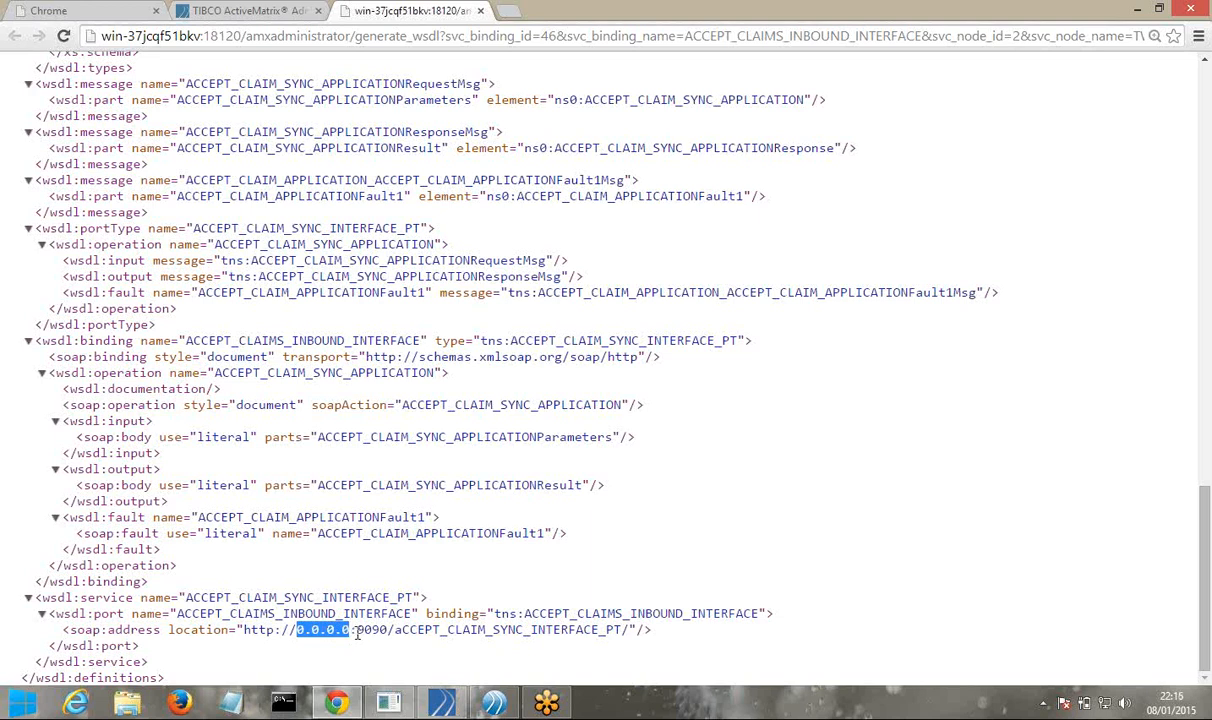
pyautogui.moveTo(358, 632); pyautogui.dragTo(389, 632)
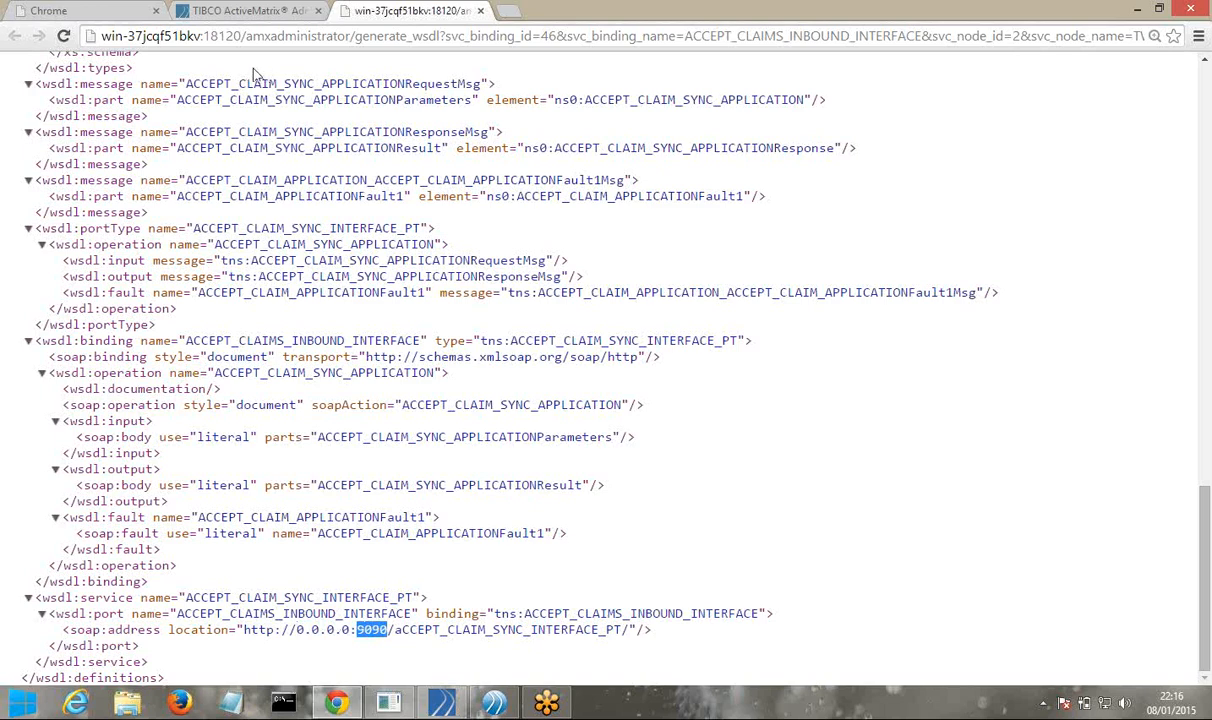
pyautogui.click(236, 12)
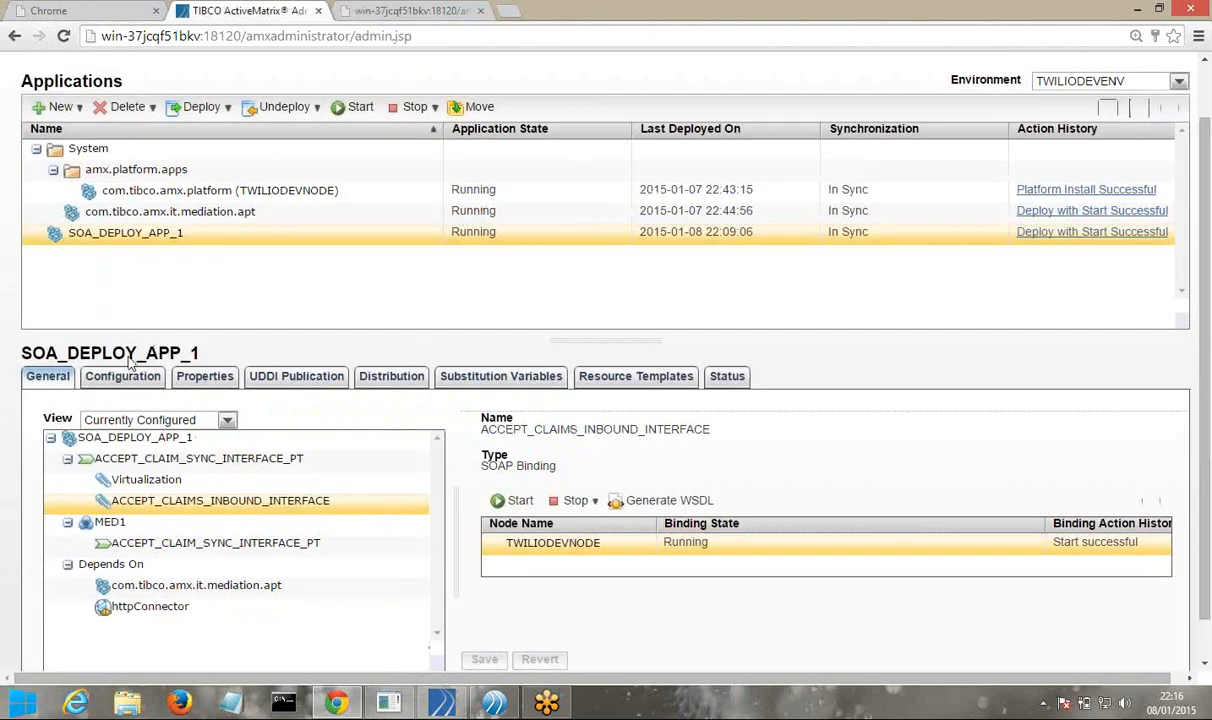
# Show SOA_DEPLOY_APP_1's Properties tab, with HttpInboundConnectionConfig set to httpConnector
pyautogui.click(195, 385)
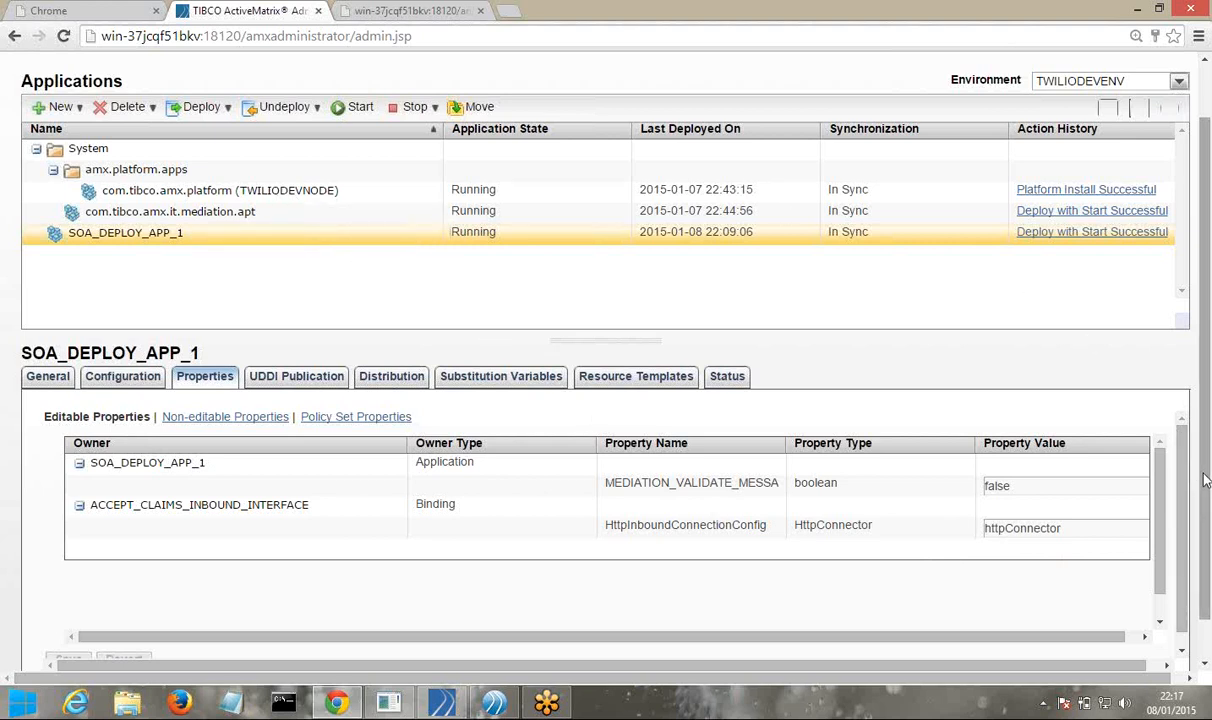
pyautogui.moveTo(1205, 480); pyautogui.dragTo(1207, 448)
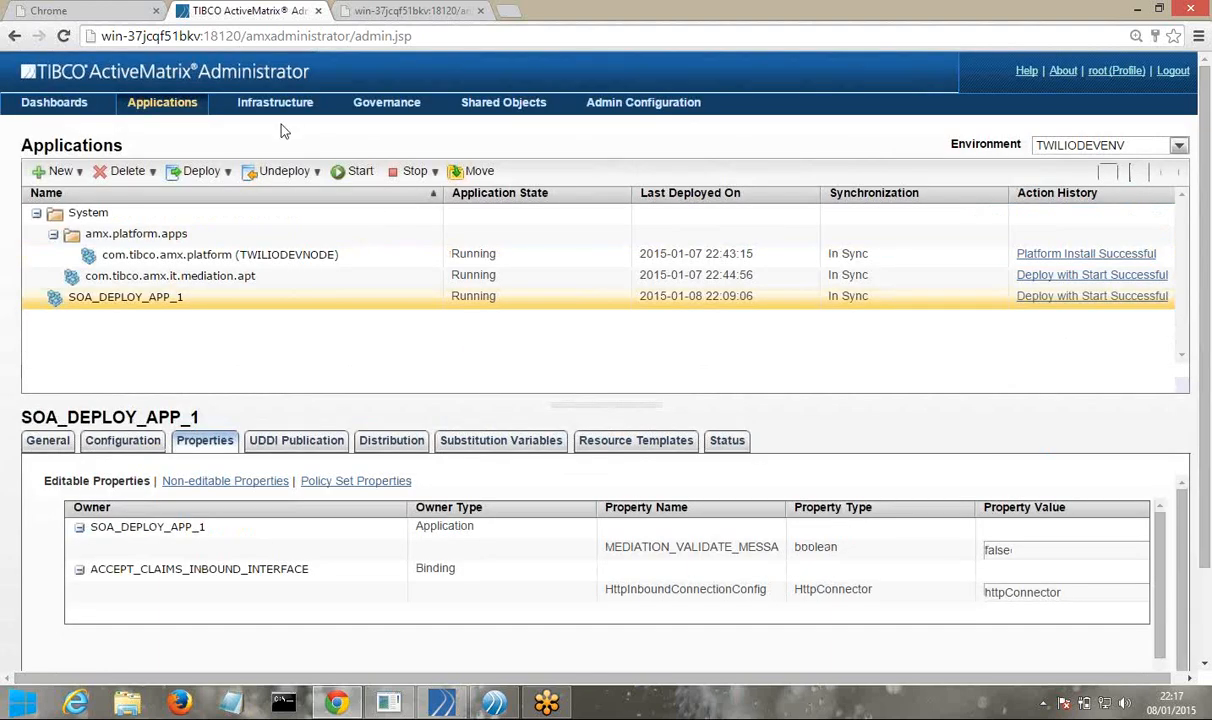
pyautogui.click(507, 103)
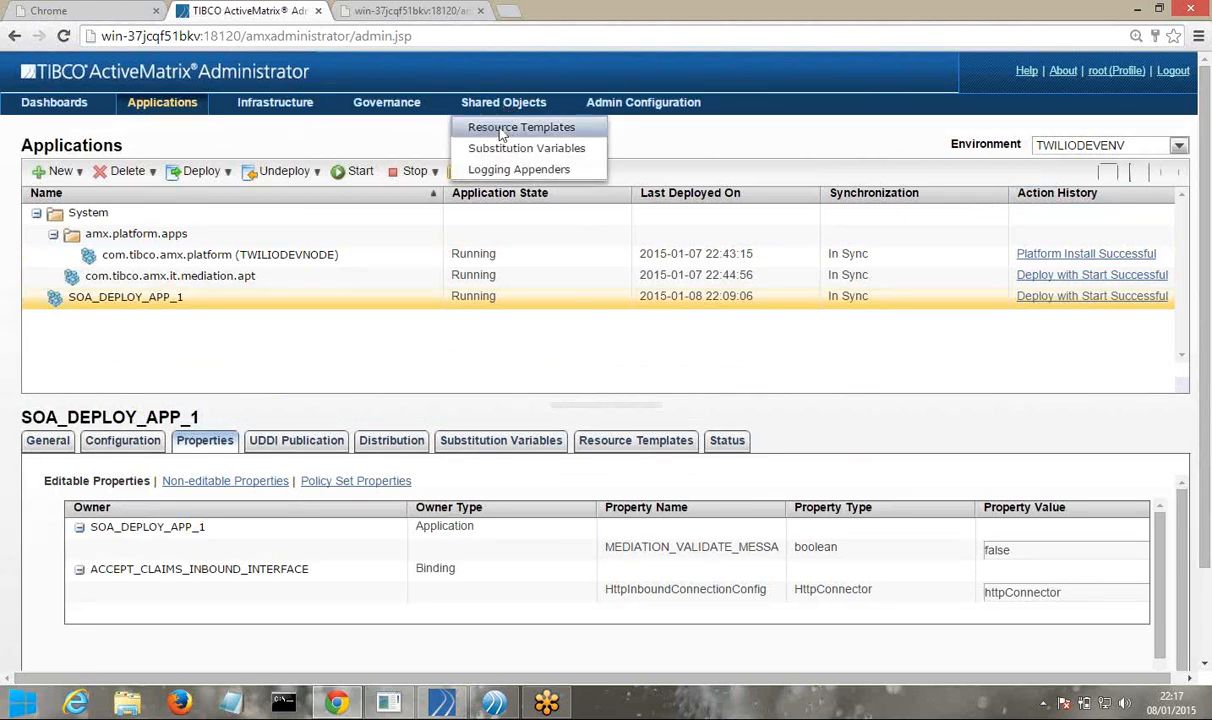
pyautogui.click(503, 131)
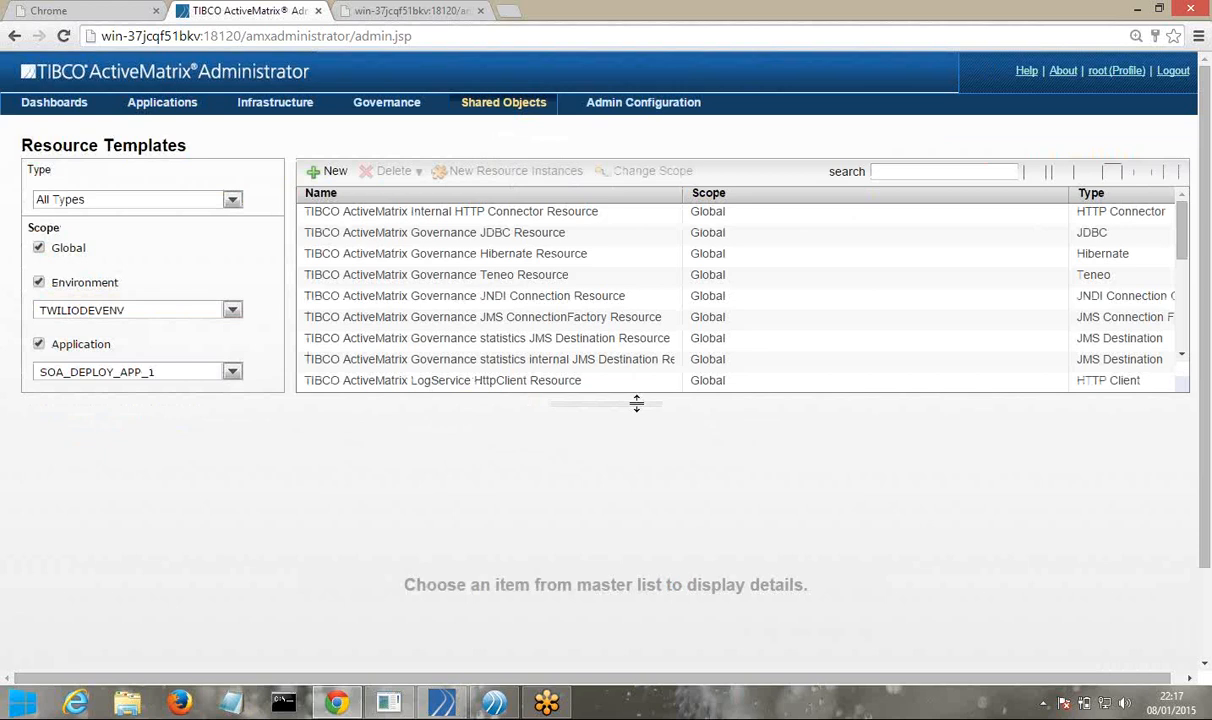
pyautogui.moveTo(632, 405); pyautogui.dragTo(657, 585)
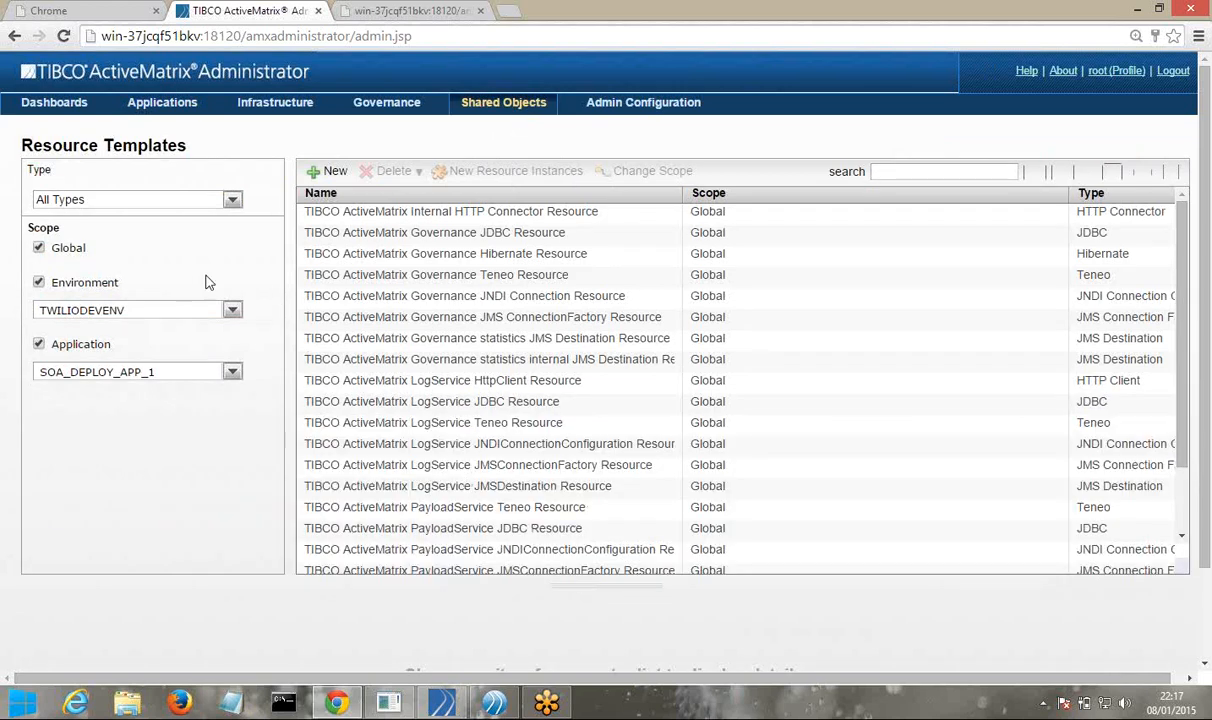
pyautogui.click(231, 202)
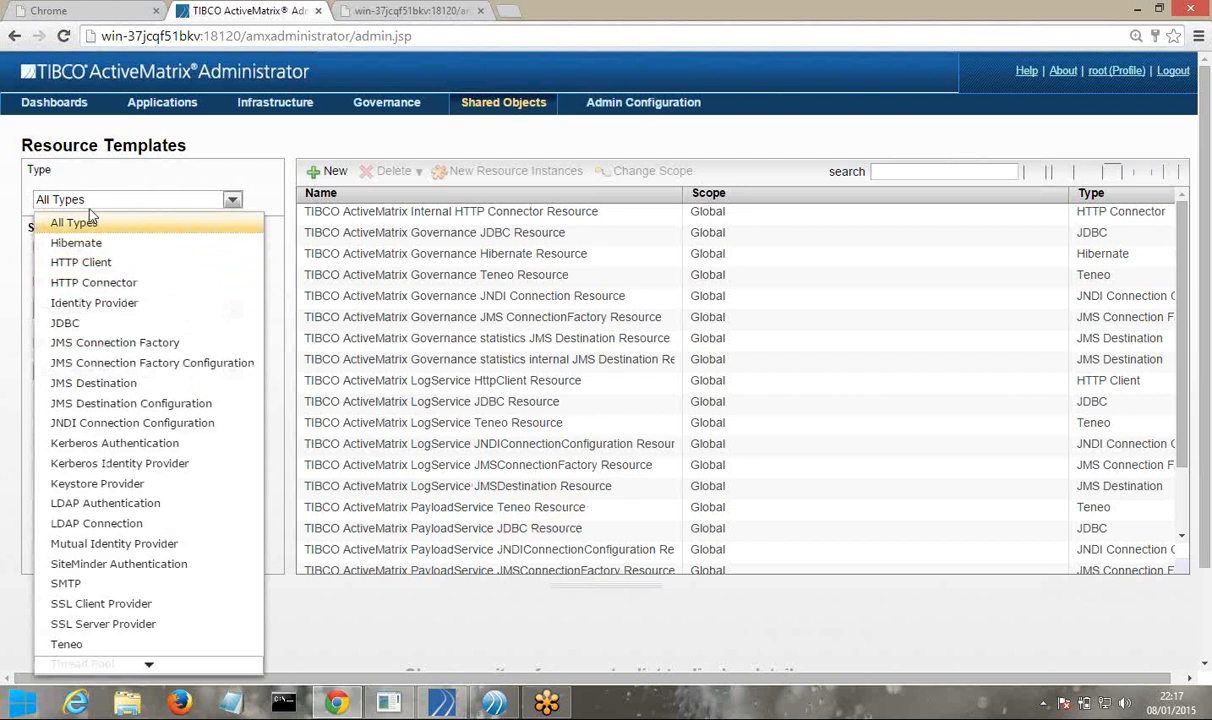
pyautogui.click(93, 282)
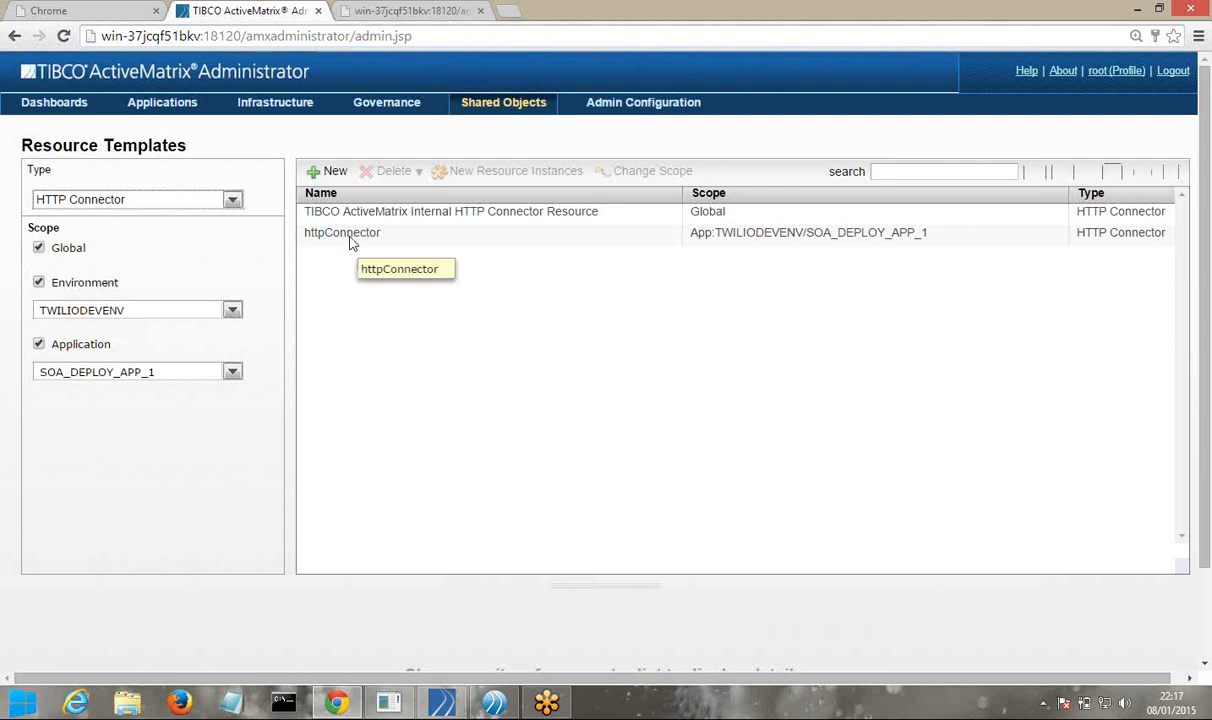
pyautogui.click(352, 236)
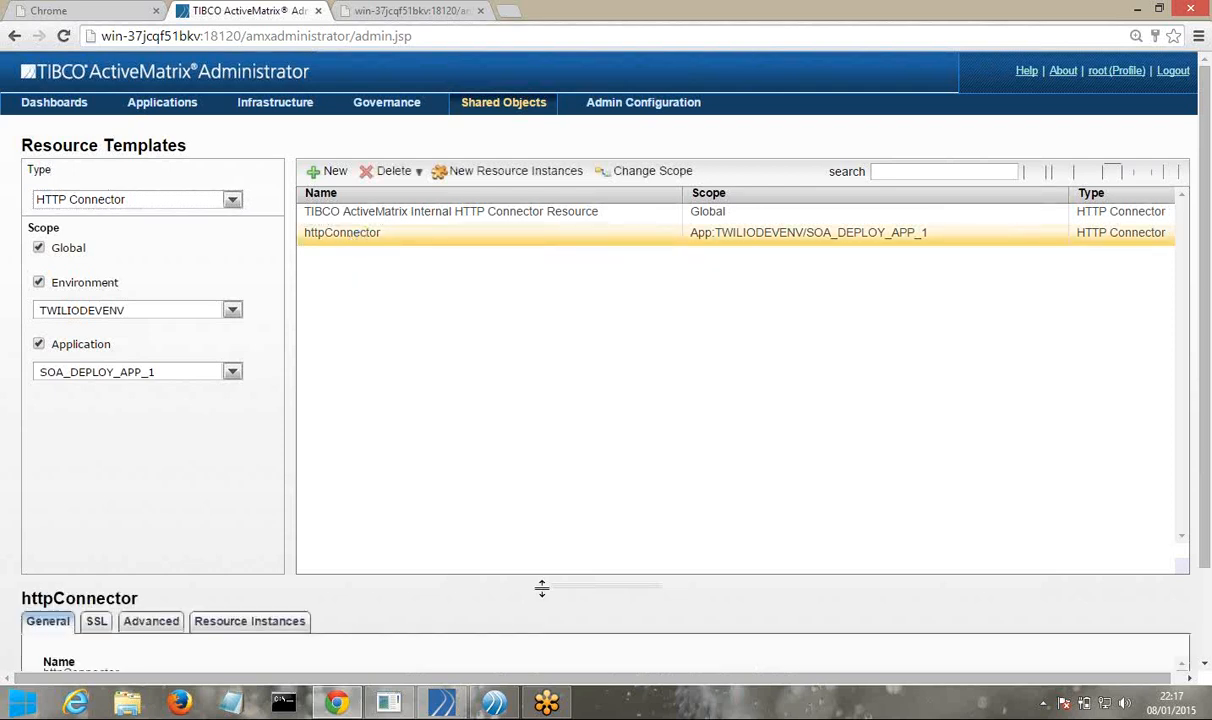
pyautogui.moveTo(560, 585); pyautogui.dragTo(590, 322)
pyautogui.click(350, 390)
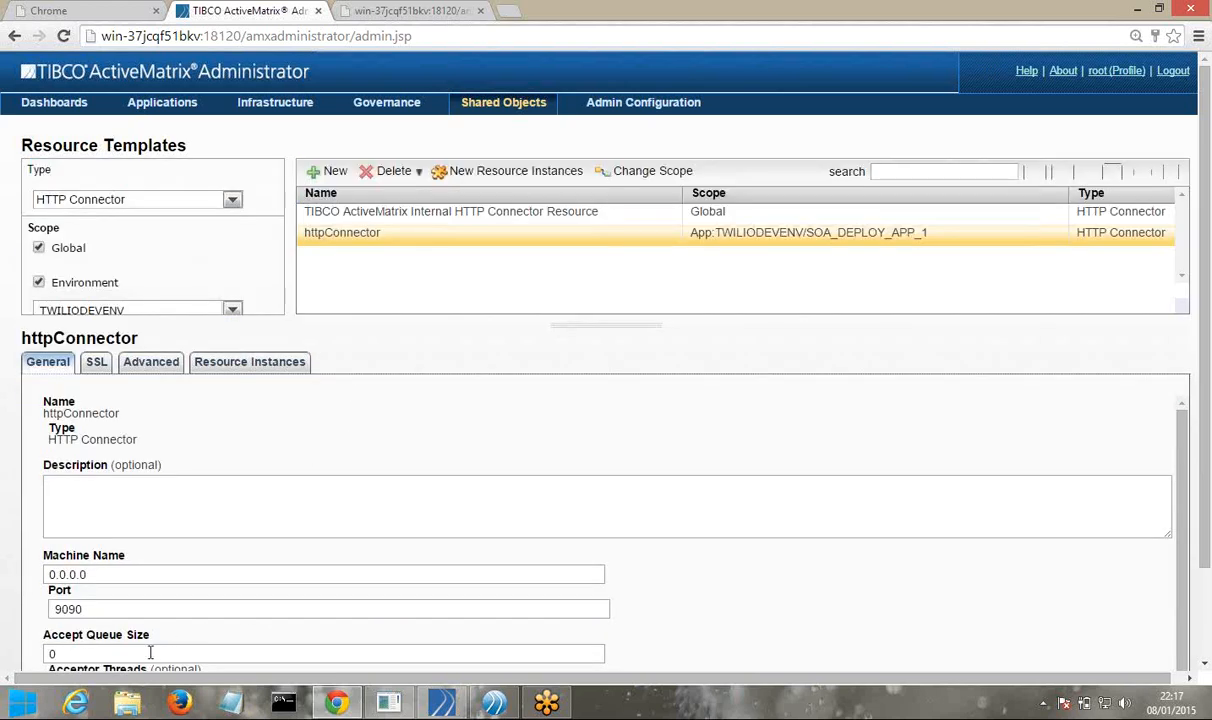
pyautogui.doubleClick(91, 610)
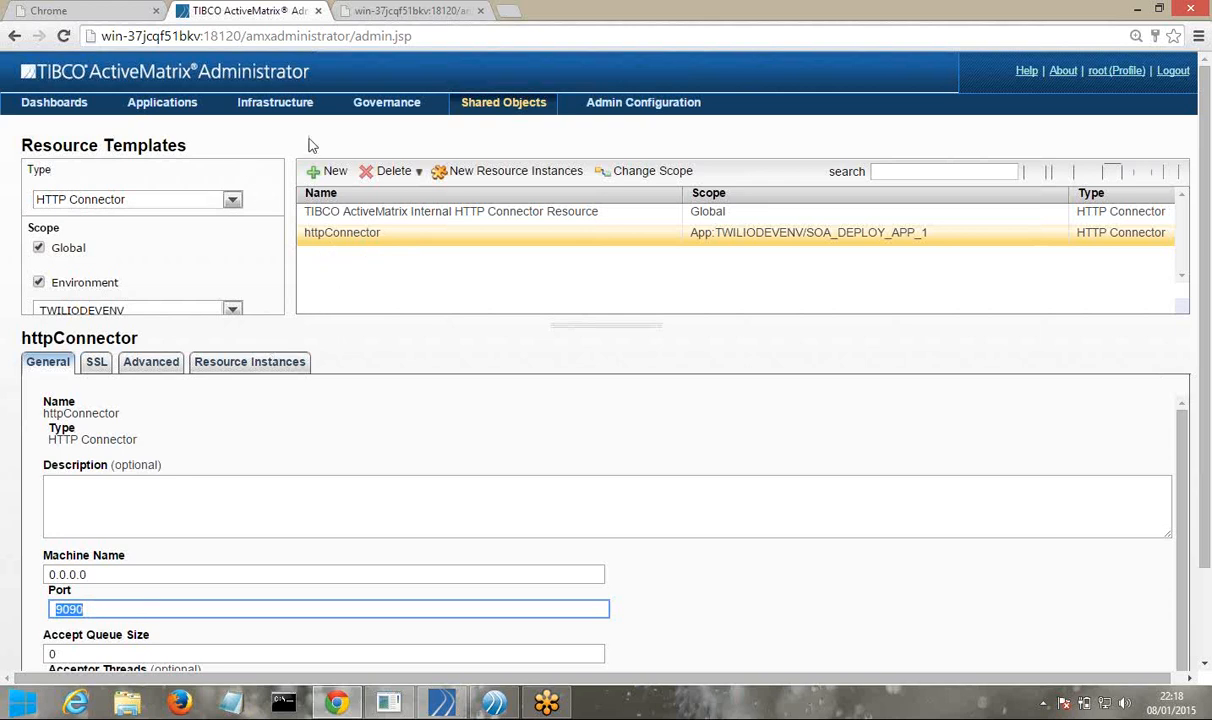
pyautogui.click(144, 106)
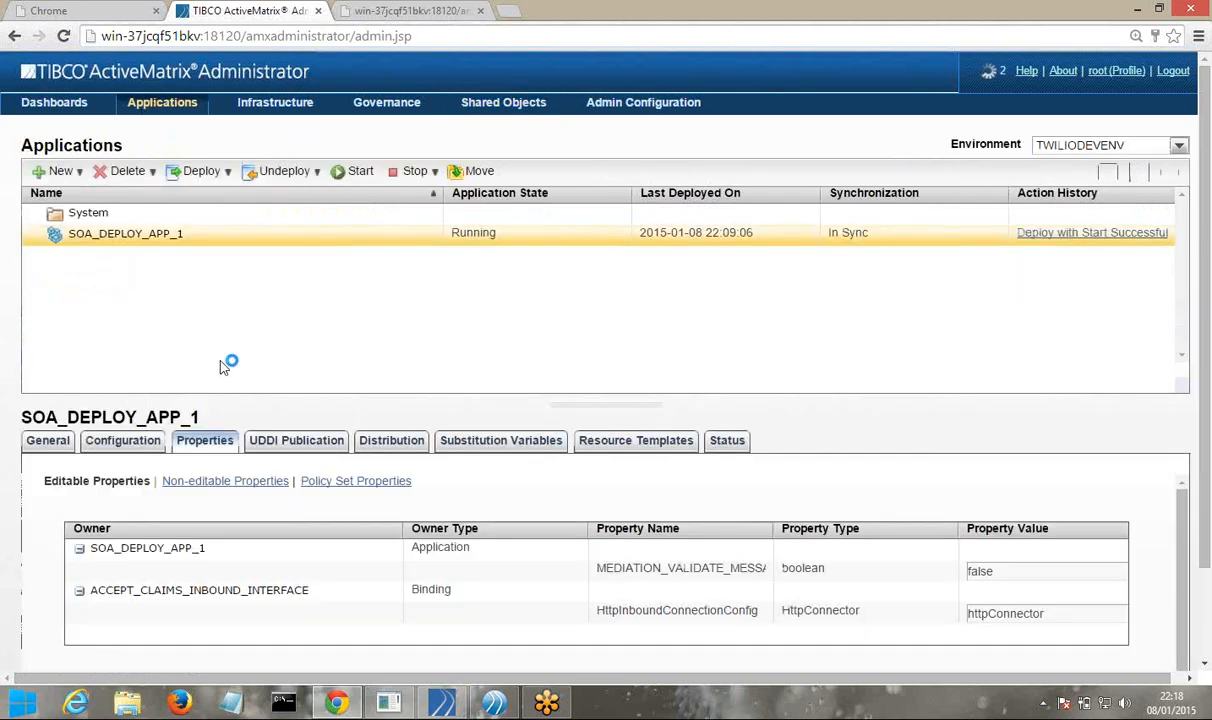
# Expand ACCEPT_CLAIM_SYNC_INTERFACE_PT's inbound SOAP binding in the configuration tree to reveal its node
pyautogui.click(121, 446)
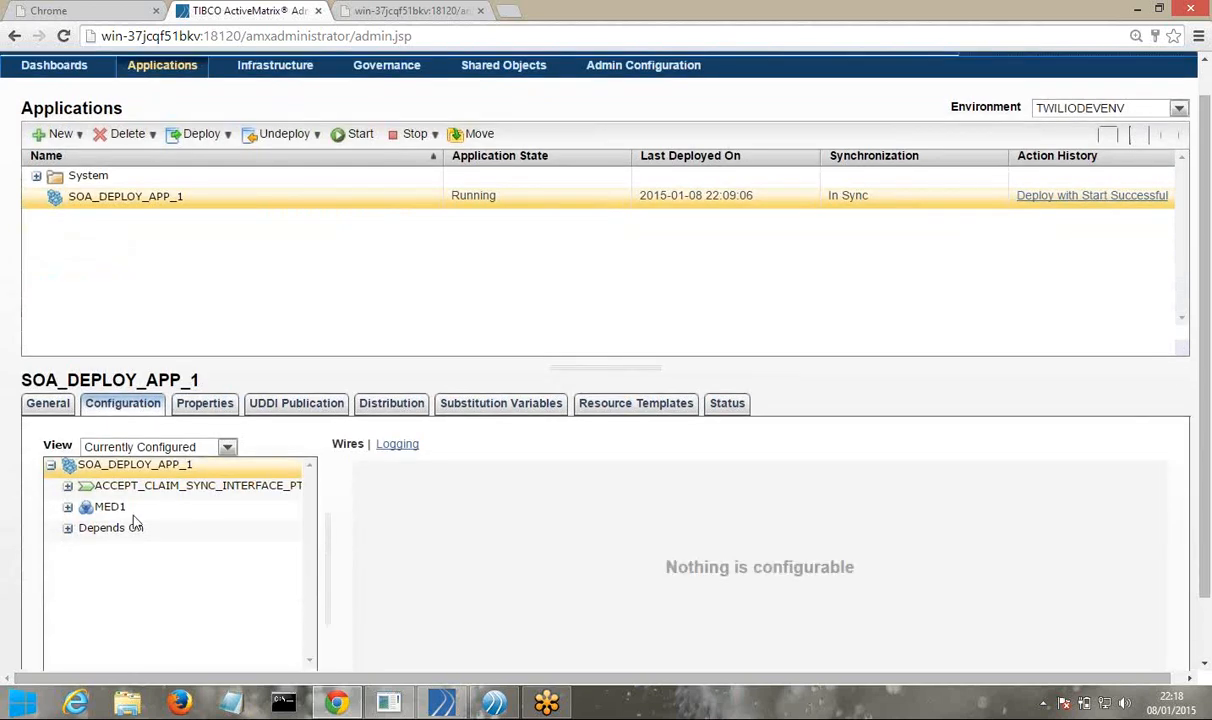
pyautogui.click(67, 487)
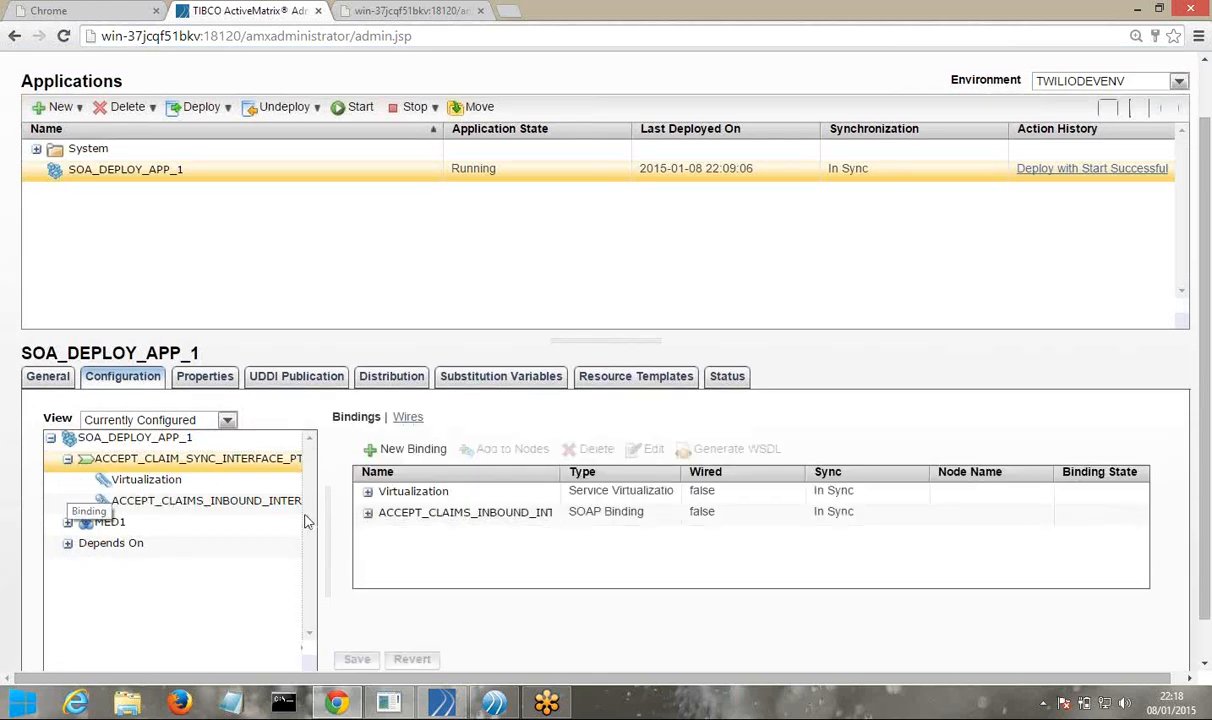
pyautogui.click(368, 513)
pyautogui.click(368, 514)
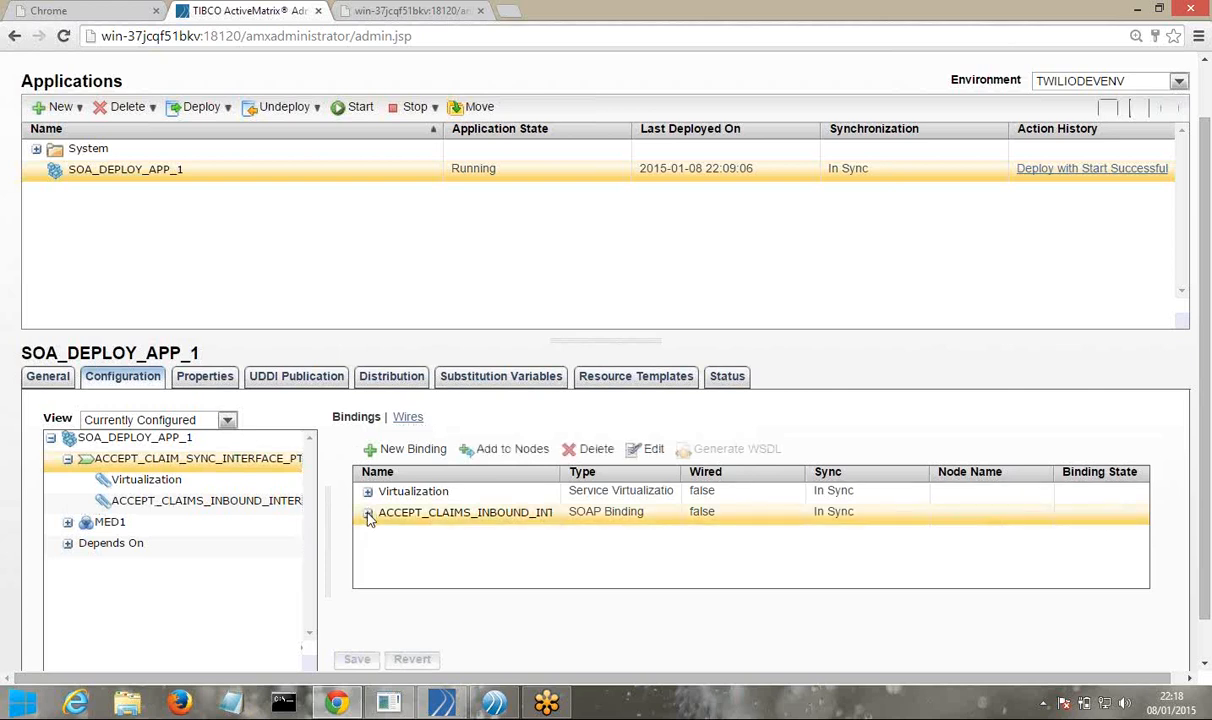
pyautogui.click(368, 514)
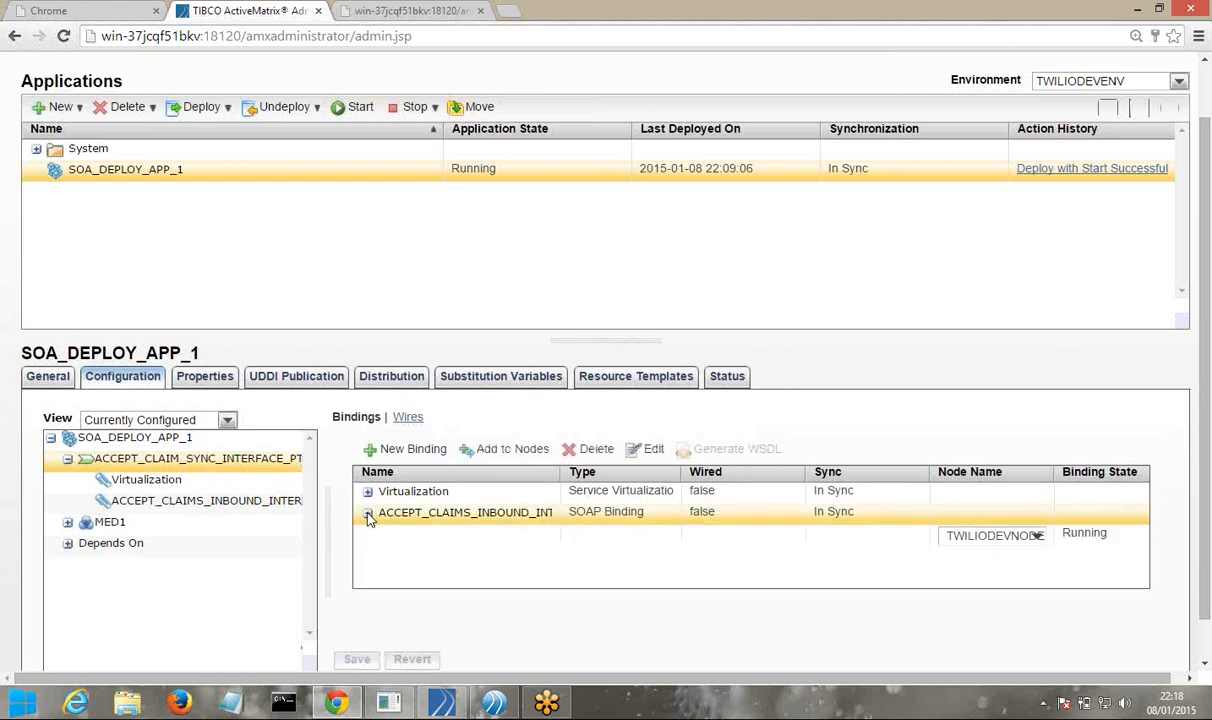
# Generate the inbound binding's WSDL on TWILIODEVNODE, then return to the application's editable properties
pyautogui.click(1094, 536)
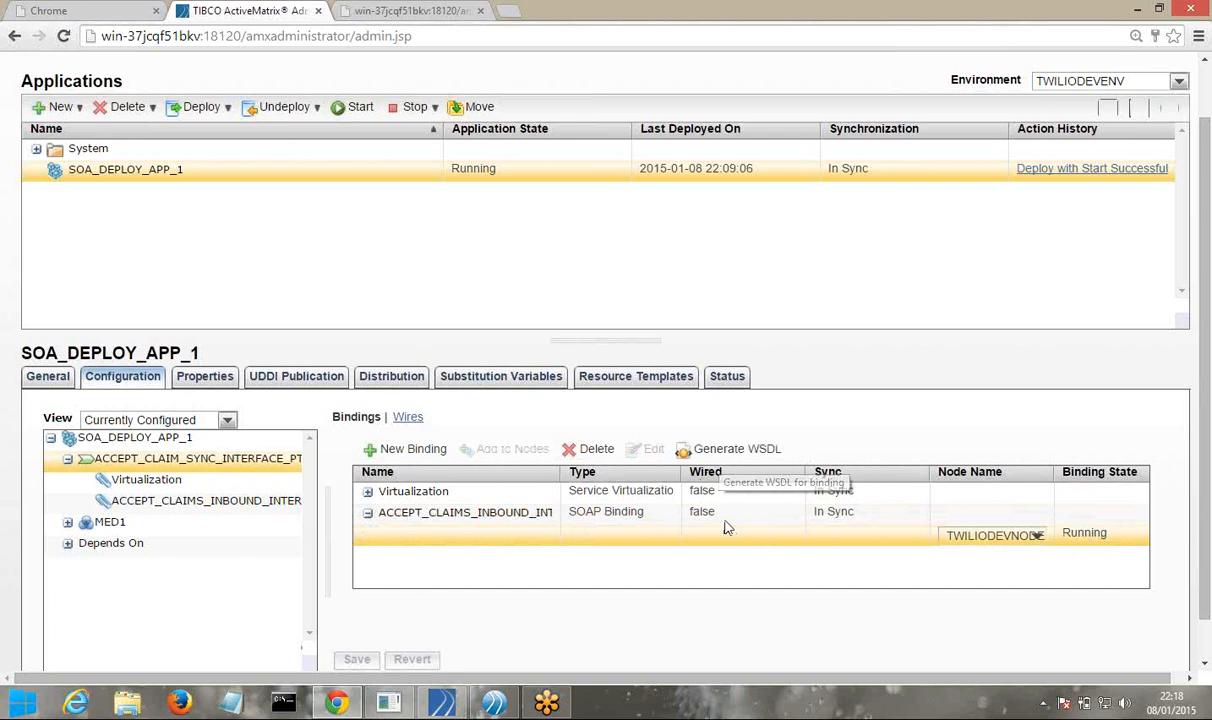
pyautogui.click(713, 460)
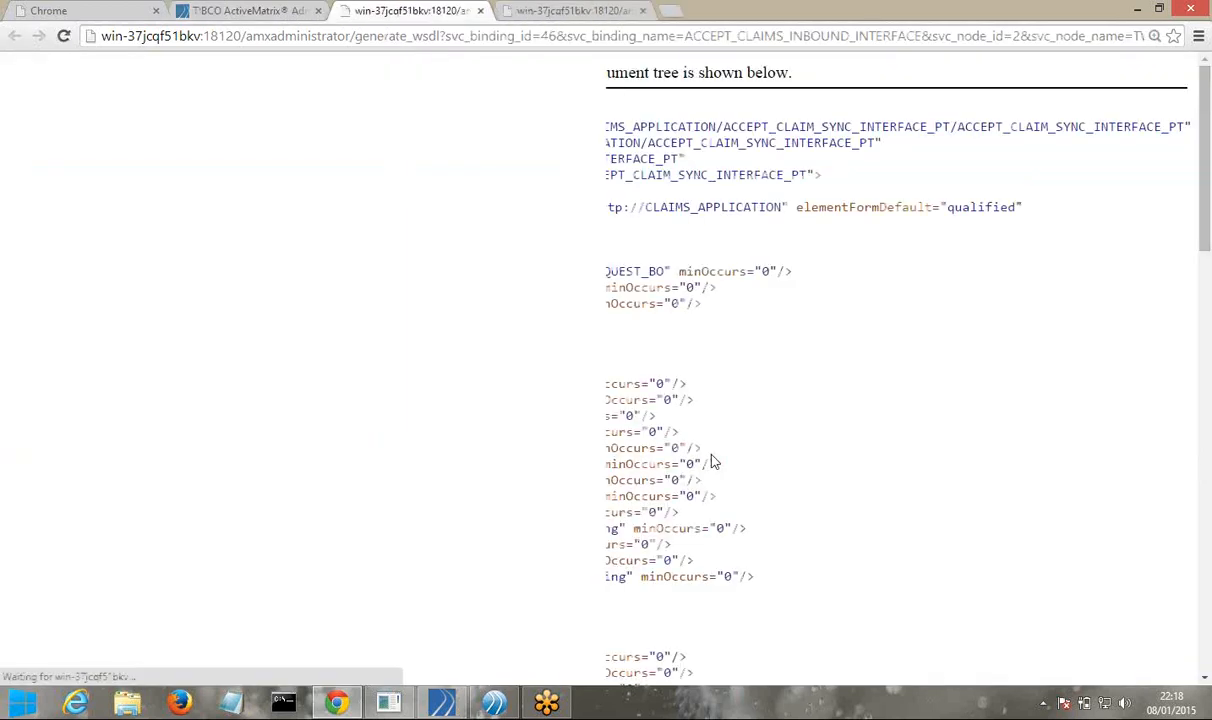
pyautogui.click(248, 10)
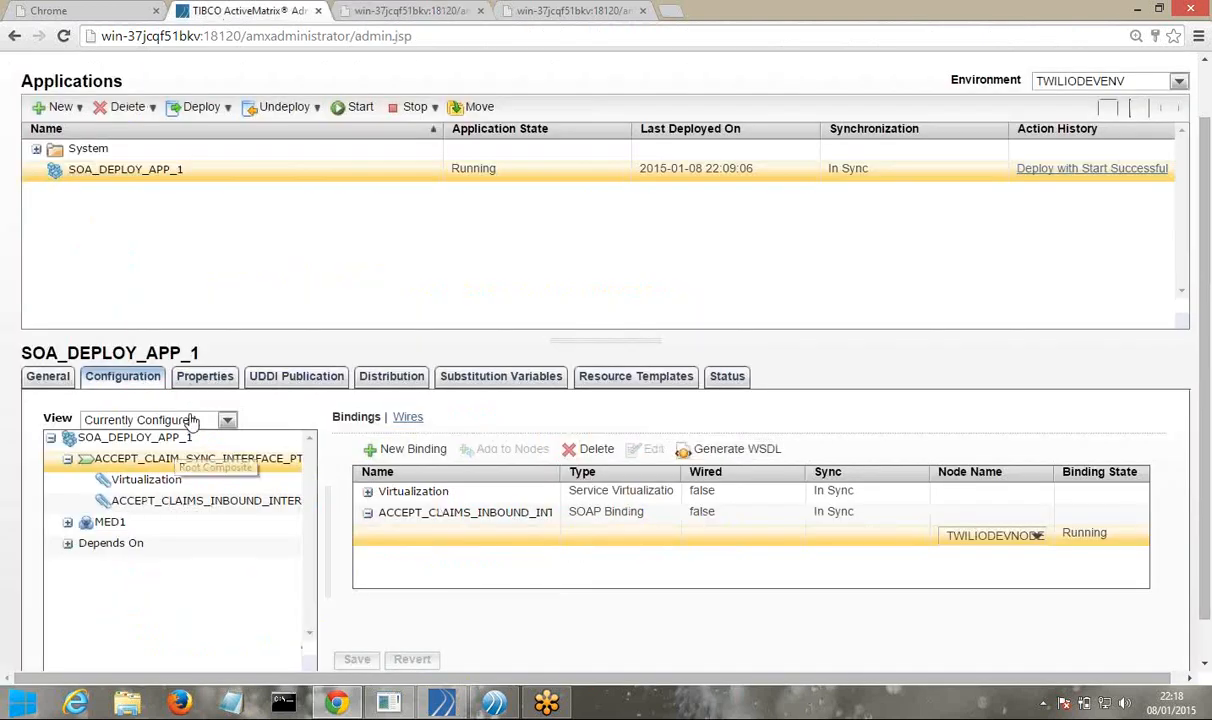
pyautogui.click(205, 376)
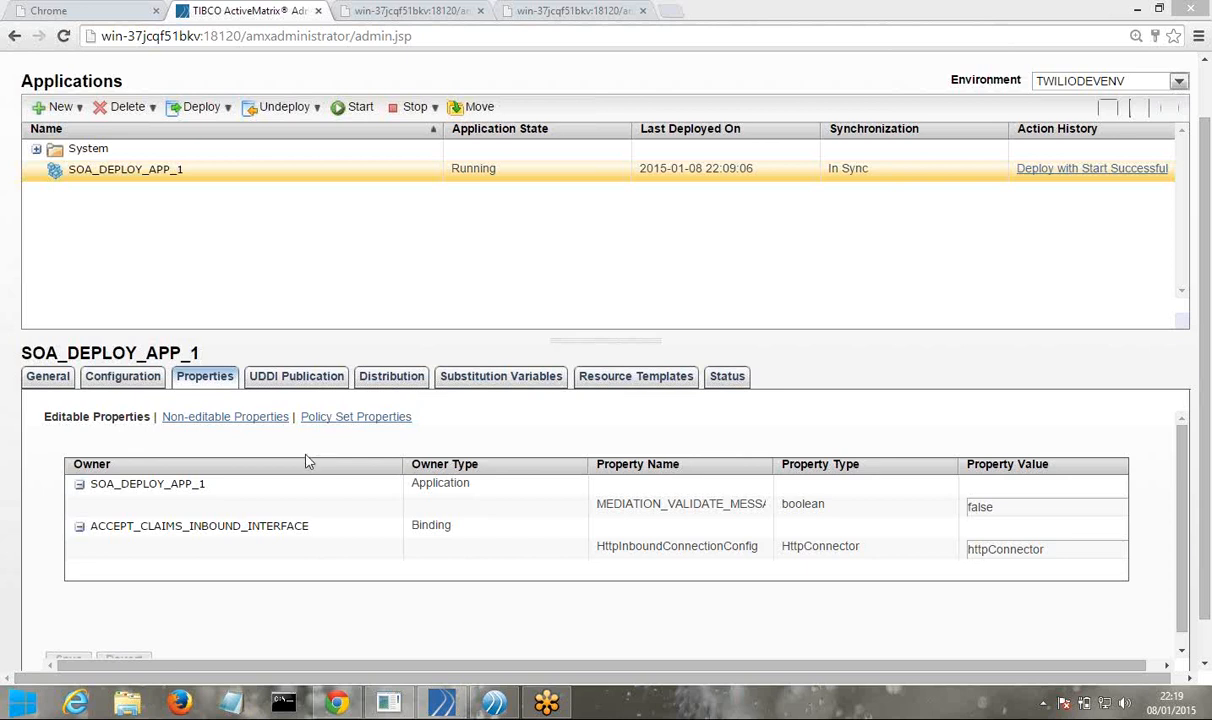
# Open SOA_DEPLOY_APP_1's Configuration, then UDDI Publication, which reports no UDDI servers configured
pyautogui.click(142, 380)
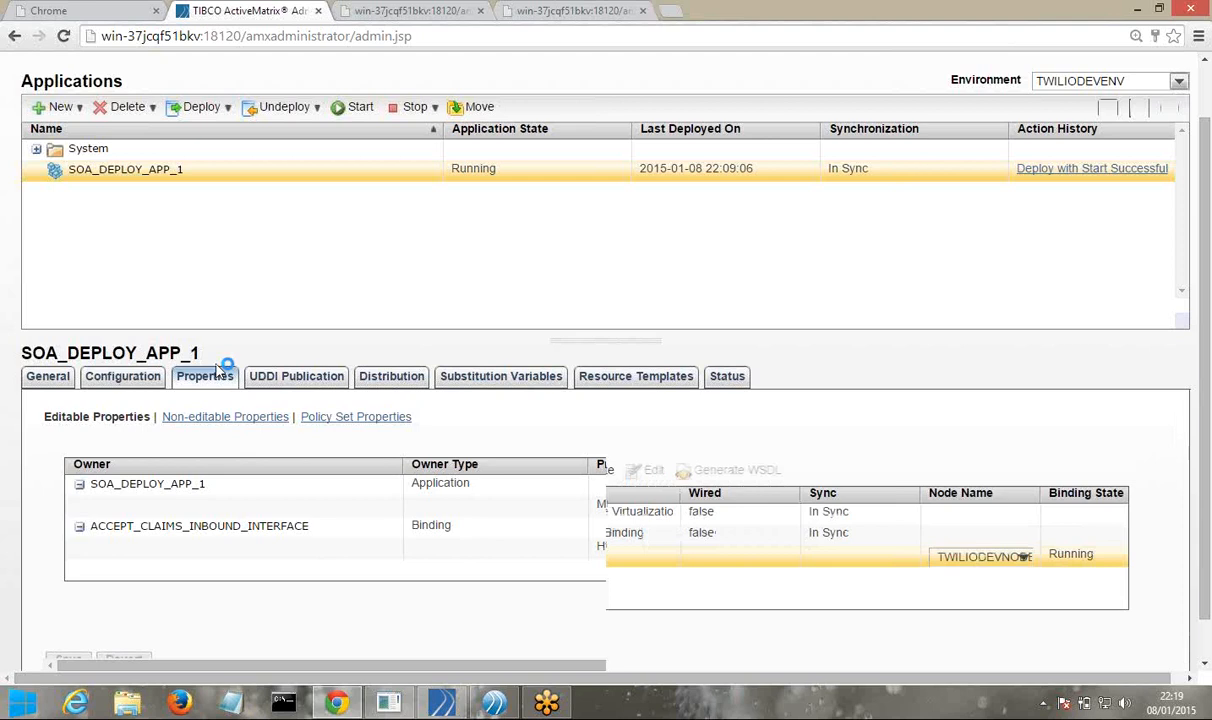
pyautogui.click(305, 378)
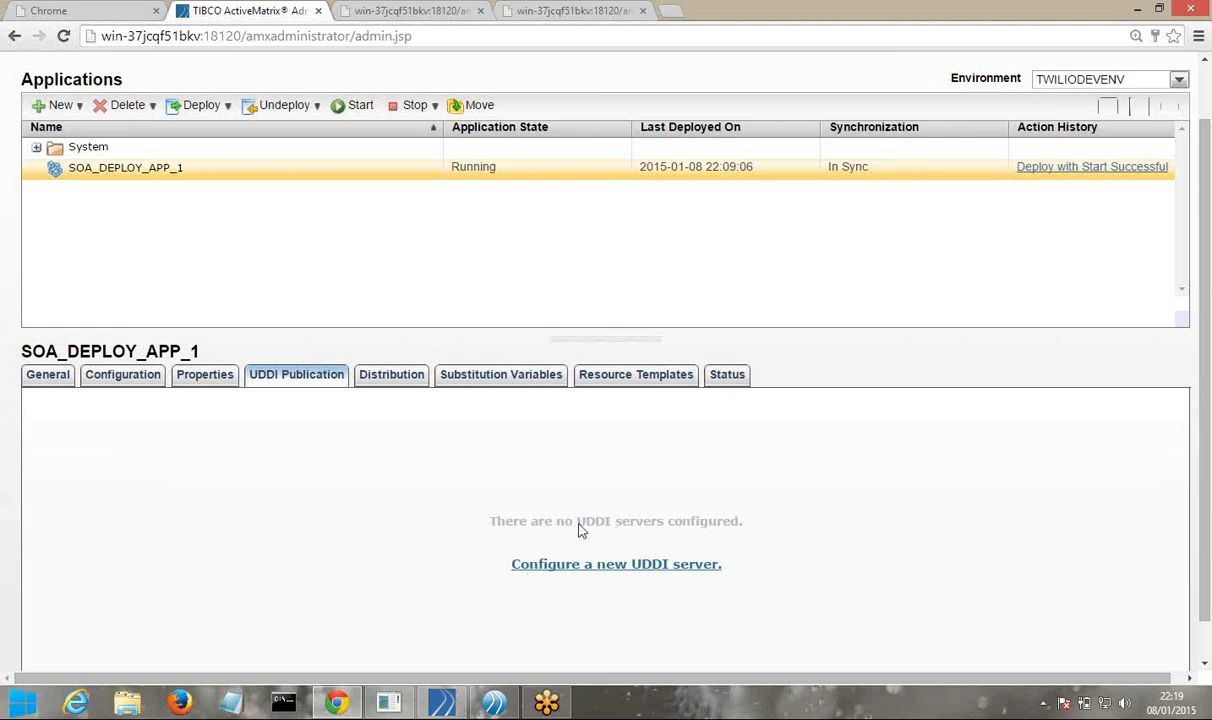
# Highlight the 'UDDI servers' message, then view the Distribution details showing TWILIODEVNODE as selected node
pyautogui.moveTo(589, 533); pyautogui.dragTo(664, 534)
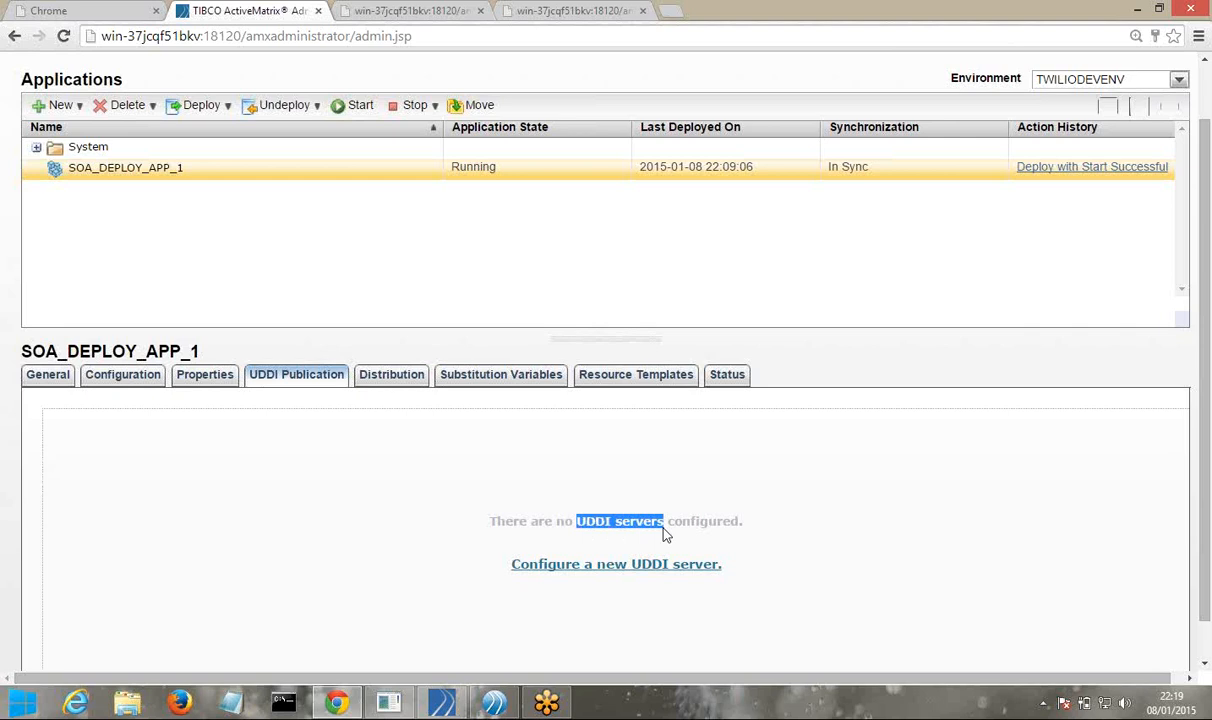
pyautogui.scroll(-1, 664, 534)
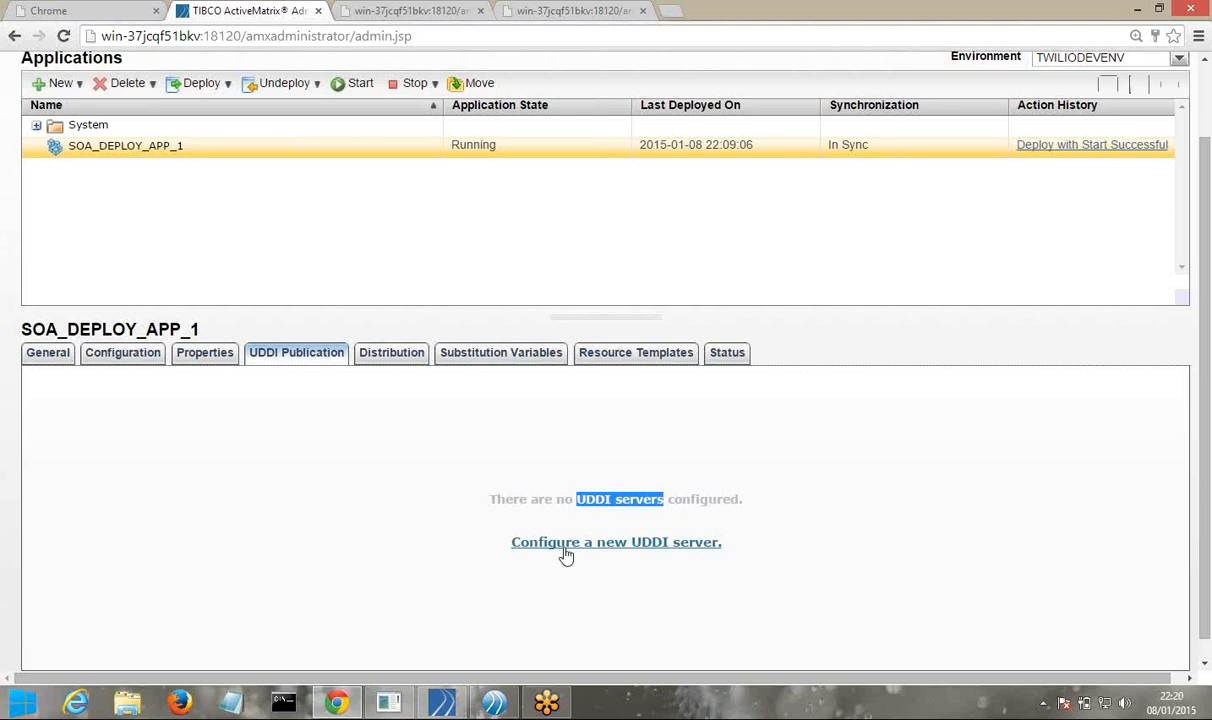
pyautogui.click(389, 359)
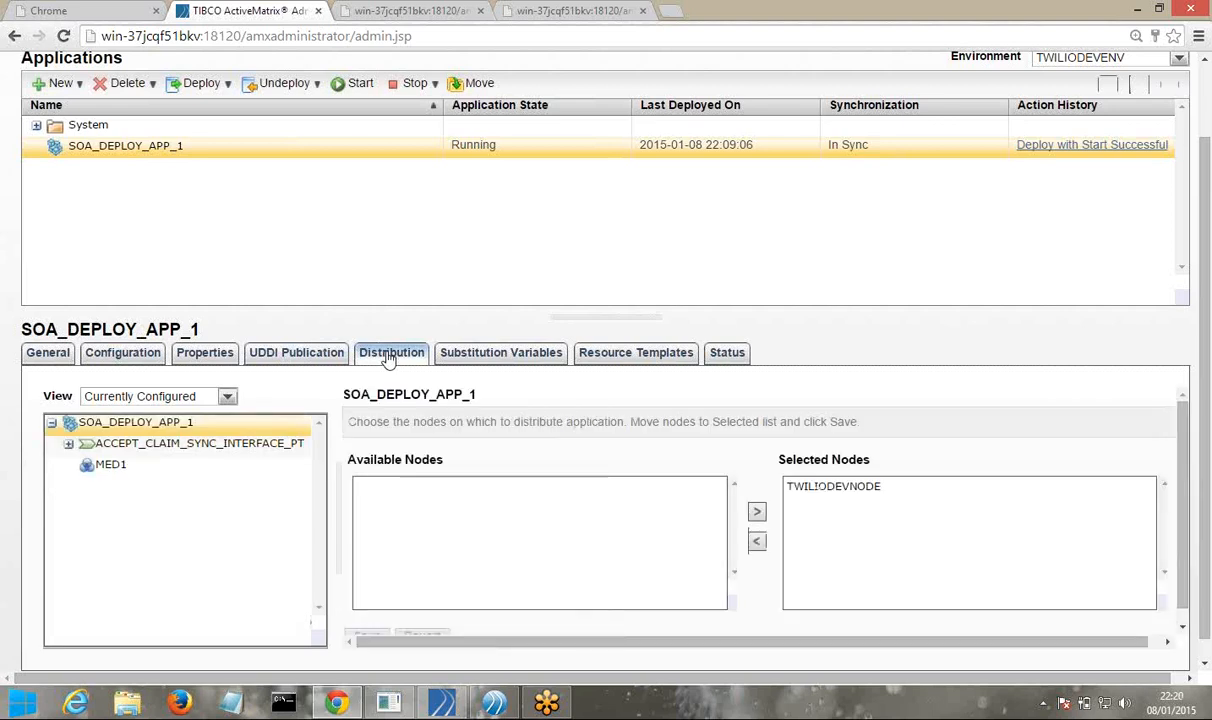
# Expand ACCEPT_CLAIM_SYNC_INTERFACE_PT, select TWILIODEVNODE, then view the empty Substitution Variables list
pyautogui.click(68, 446)
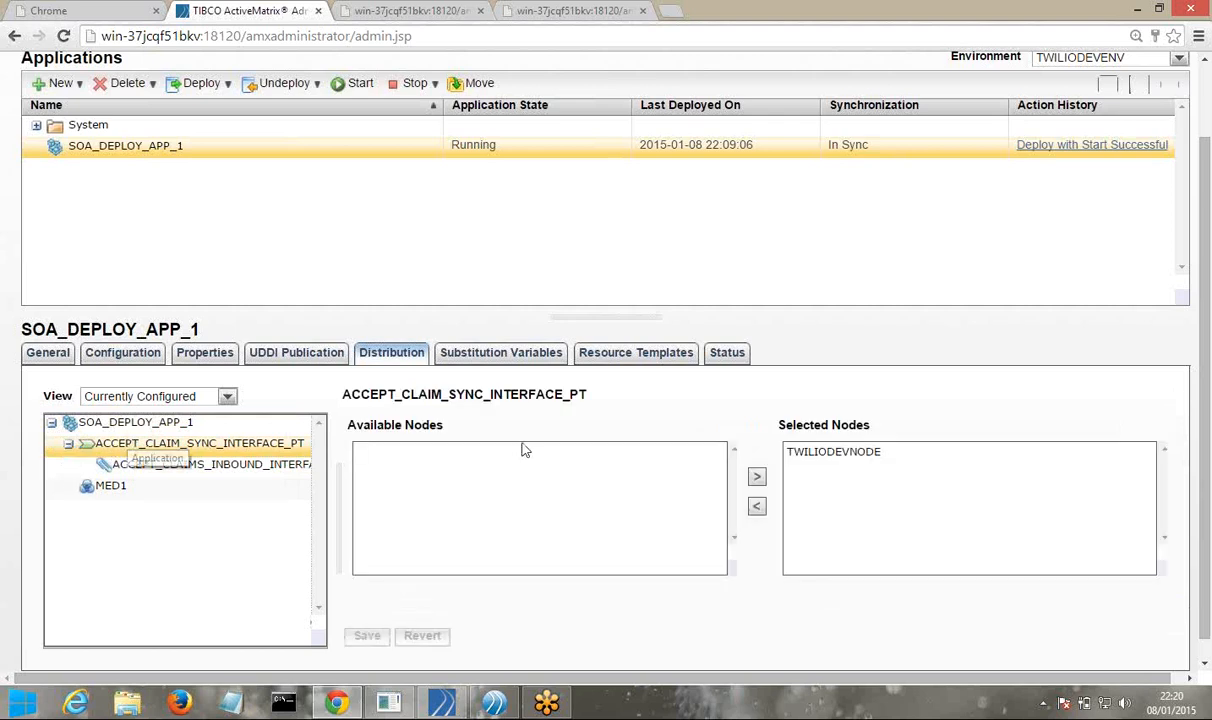
pyautogui.click(812, 455)
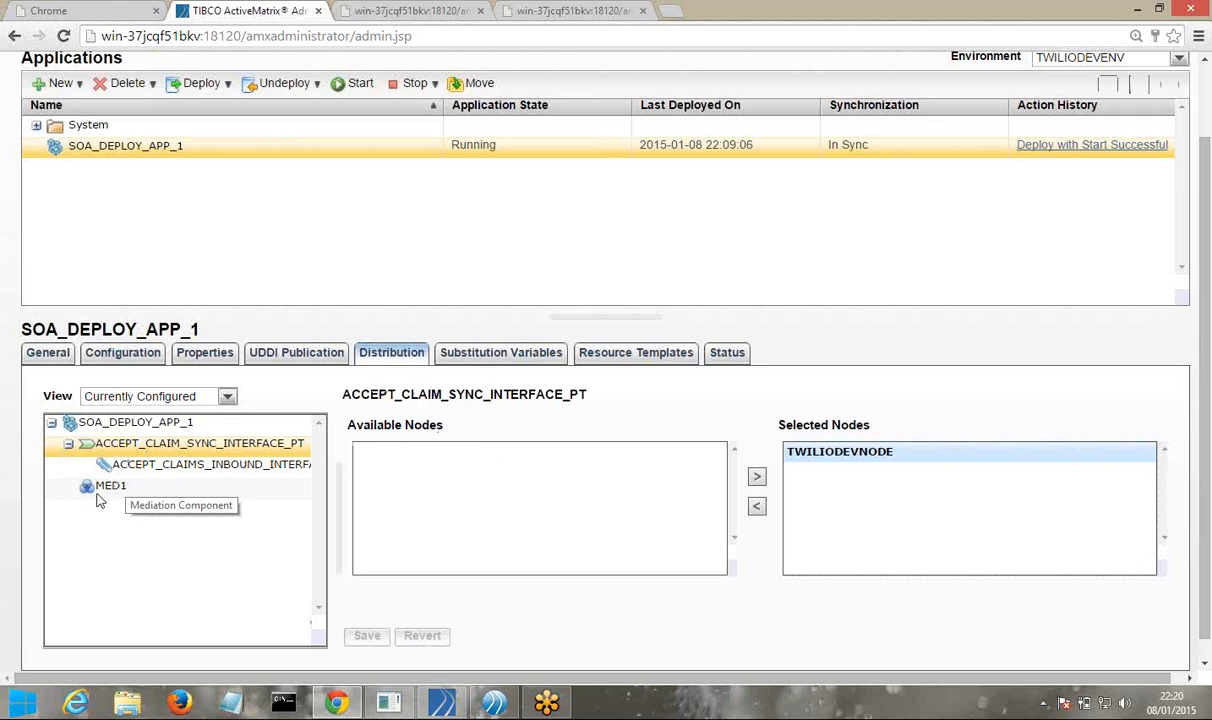
pyautogui.click(483, 358)
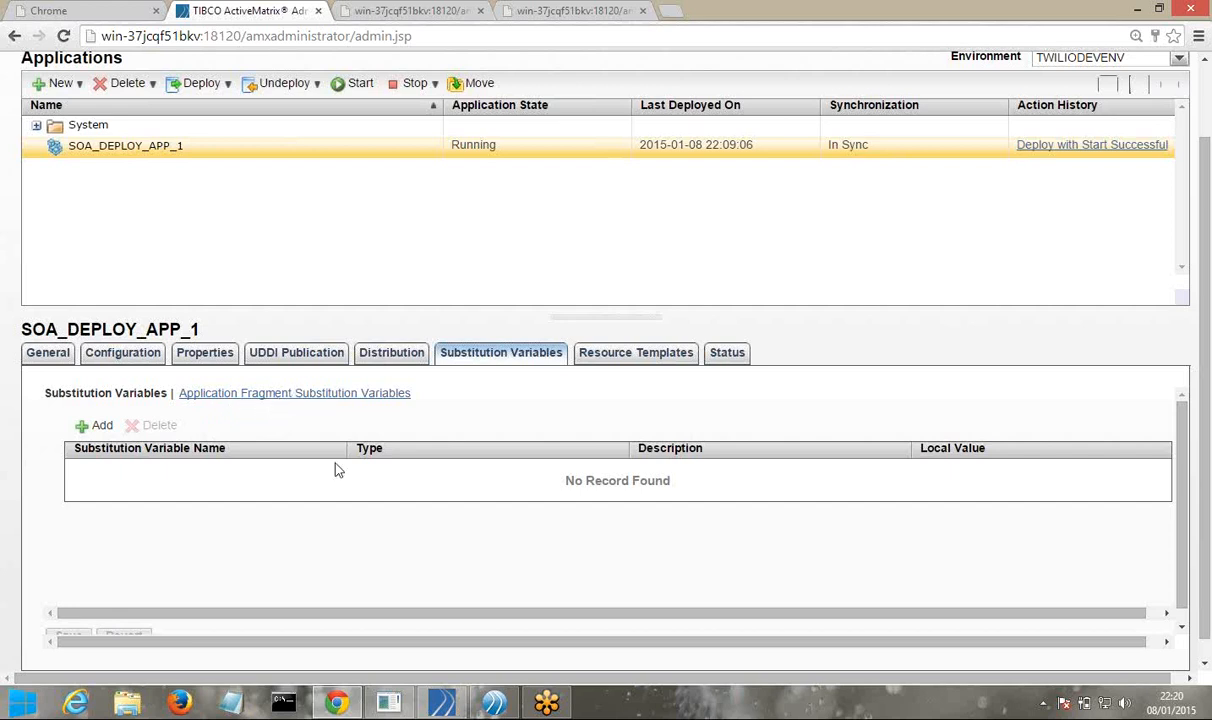
# In Business Studio, open SOA_DEPLOY_APP_1's Resource Templates SubstitutionVariables.substvar, confirm it's empty, and return to Chrome
pyautogui.click(492, 704)
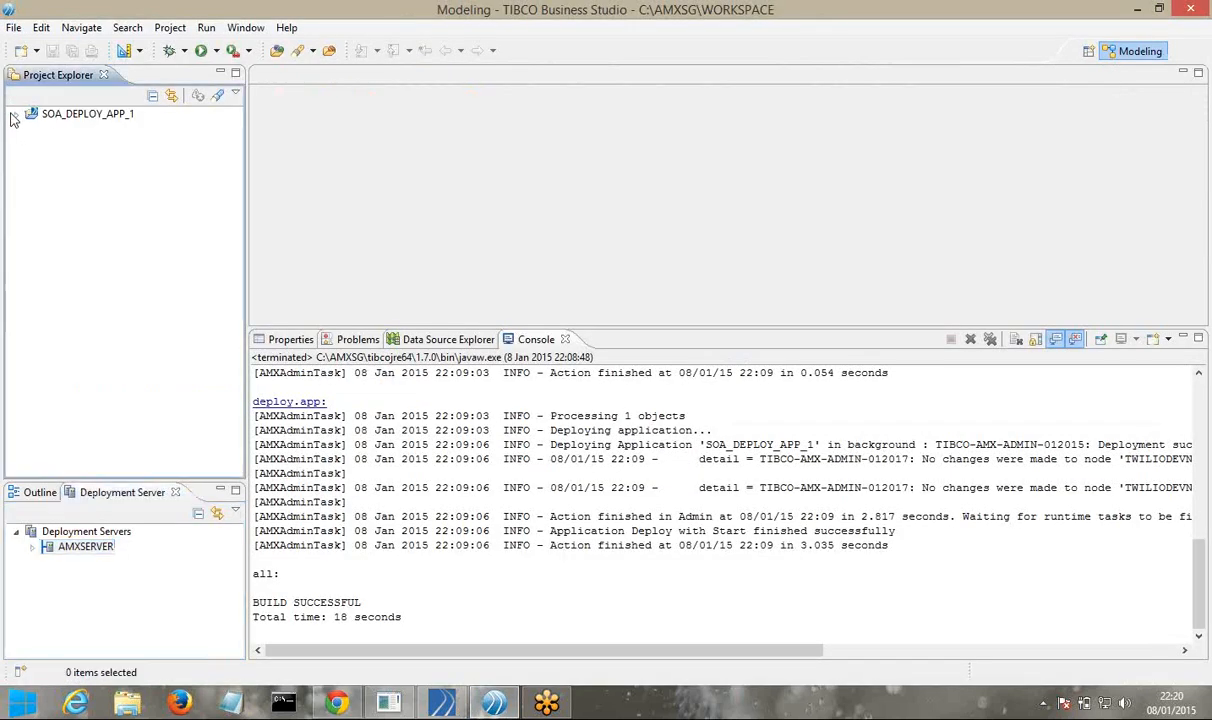
pyautogui.click(15, 113)
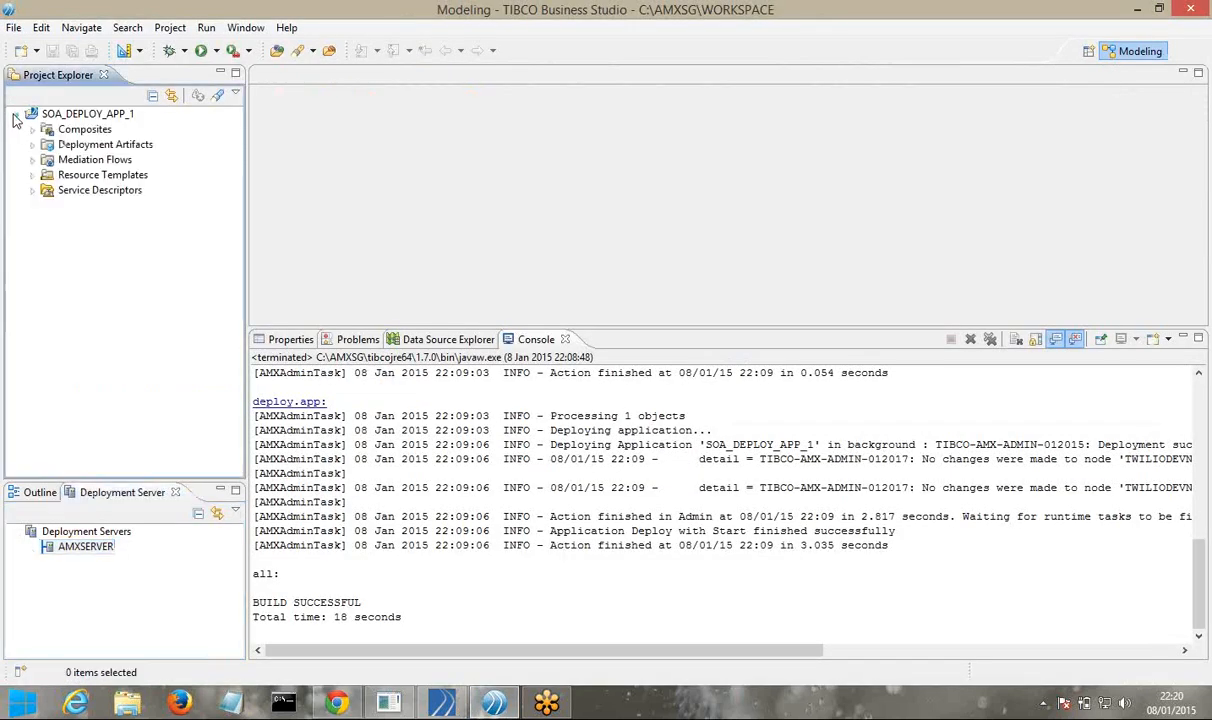
pyautogui.click(33, 190)
pyautogui.click(32, 175)
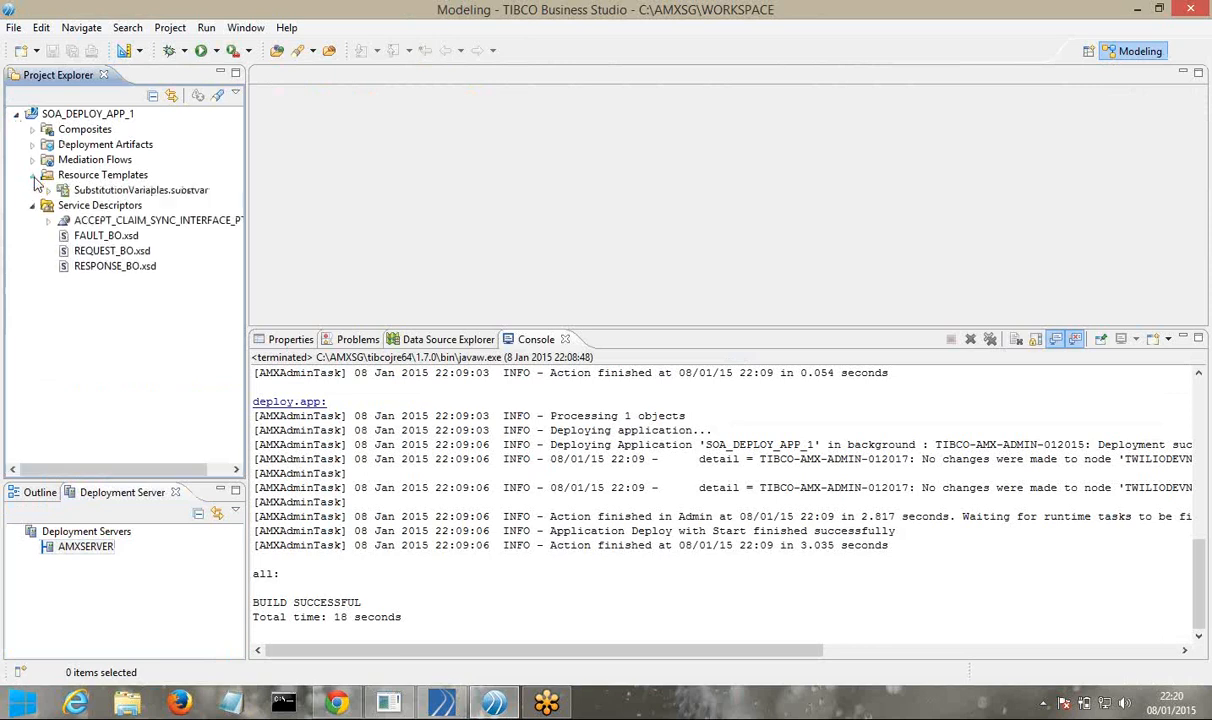
pyautogui.doubleClick(113, 190)
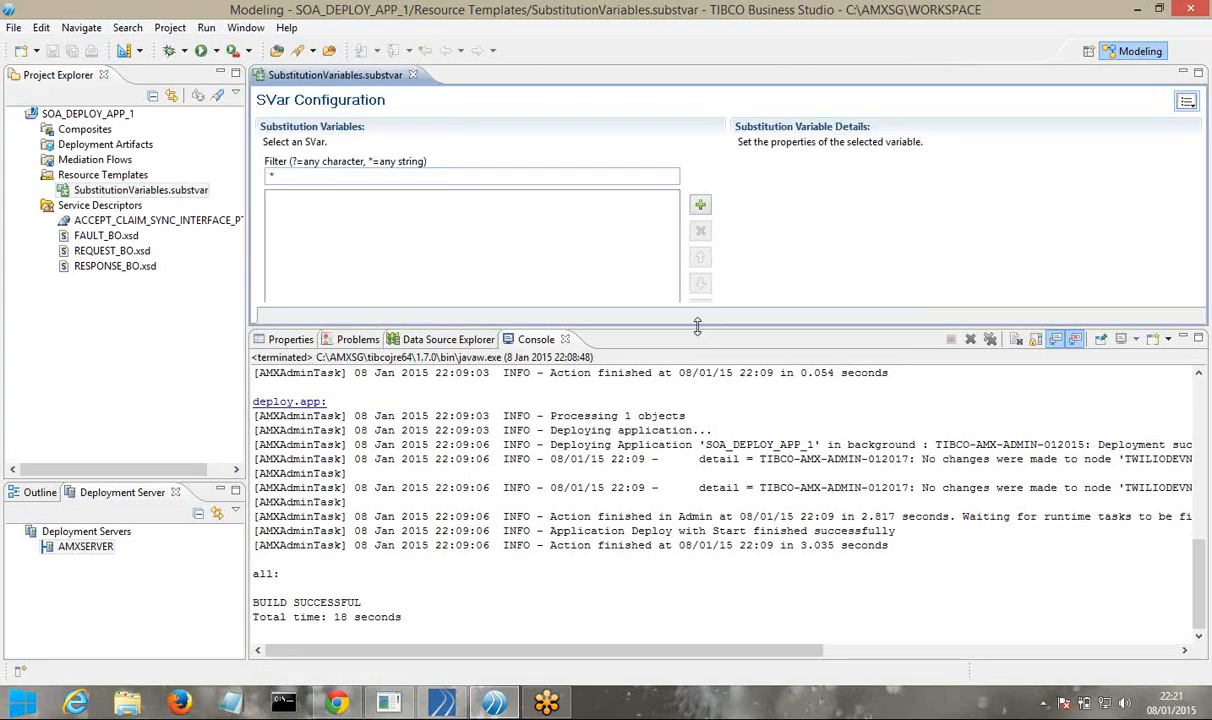
pyautogui.moveTo(698, 326); pyautogui.dragTo(698, 445)
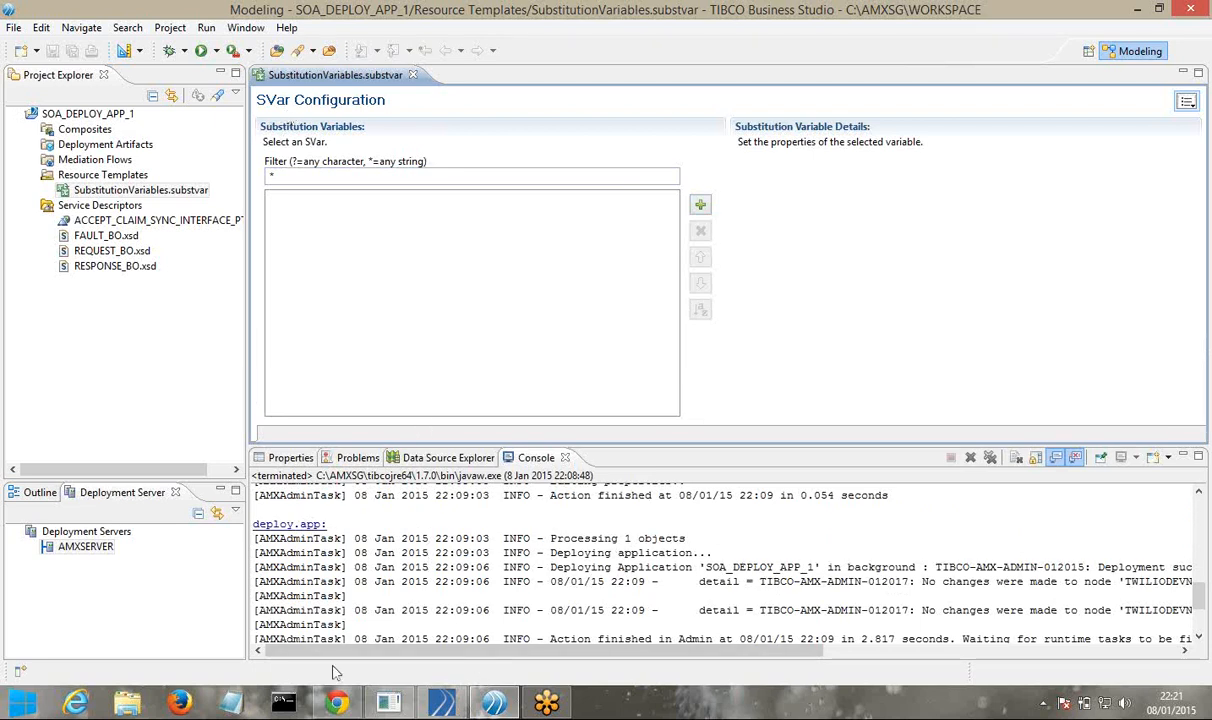
pyautogui.click(336, 703)
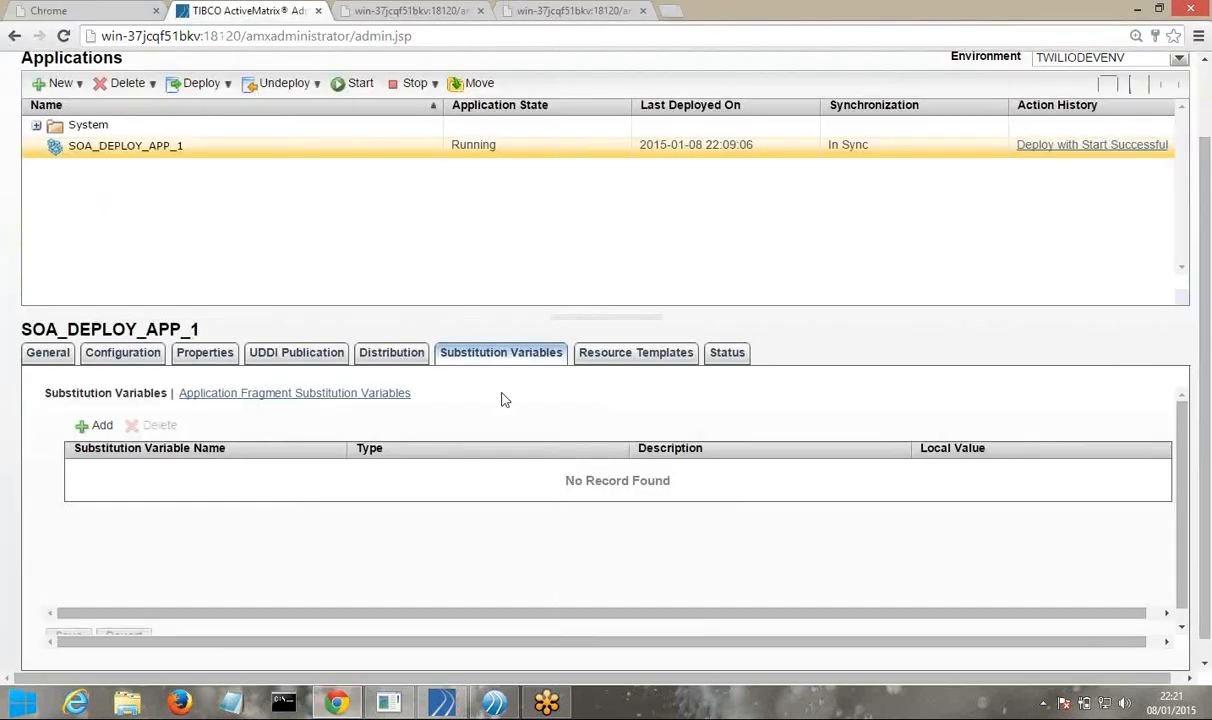
# Review the httpConnector resource template, then the Status tab showing both bindings Running on TWILIODEVNODE
pyautogui.click(619, 362)
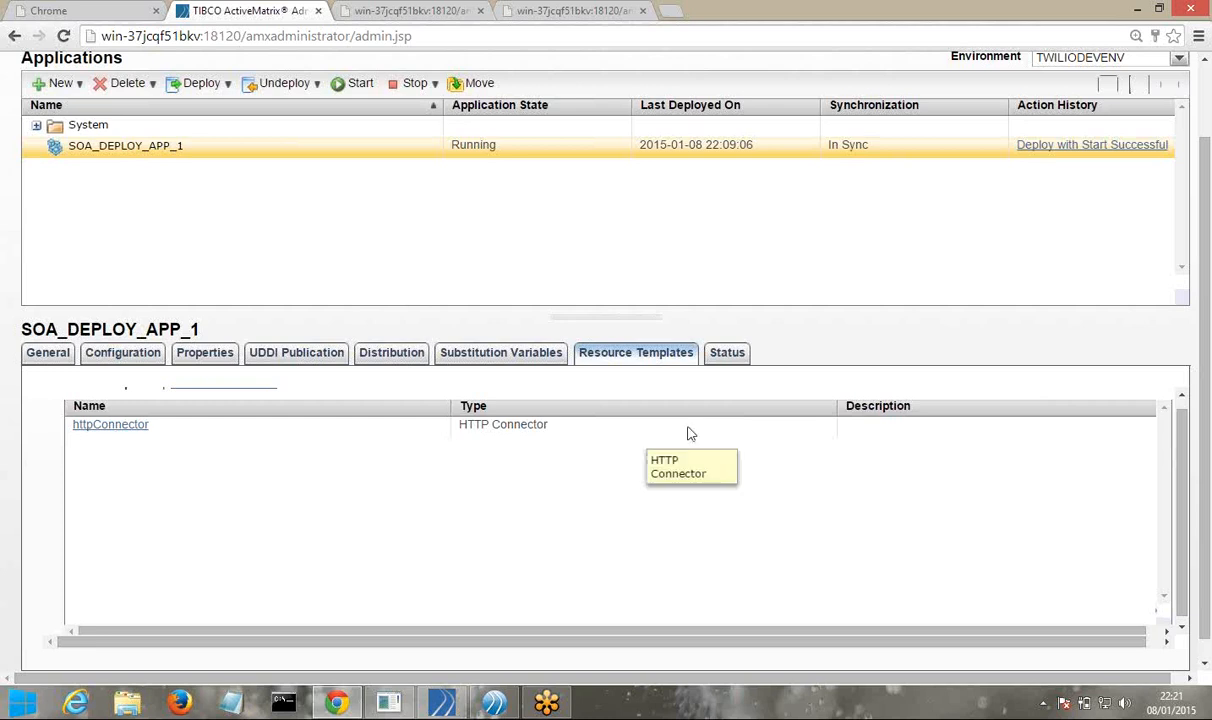
pyautogui.click(727, 356)
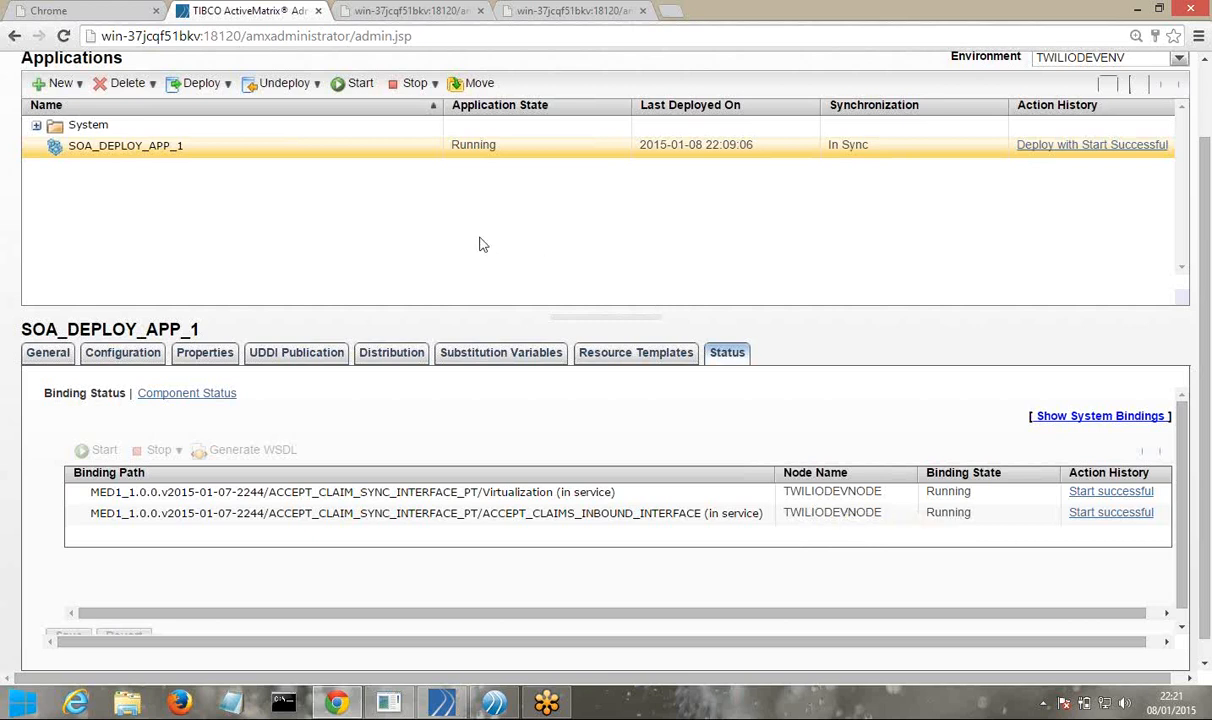
pyautogui.scroll(1, 480, 244)
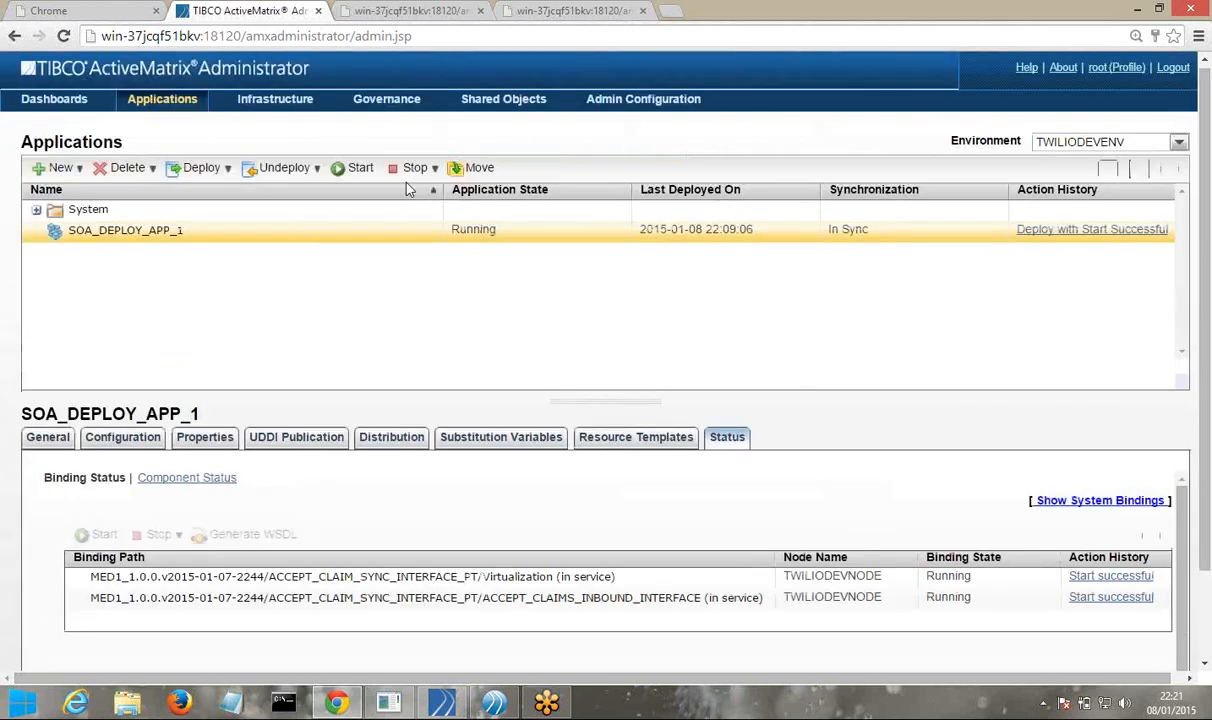
pyautogui.click(282, 109)
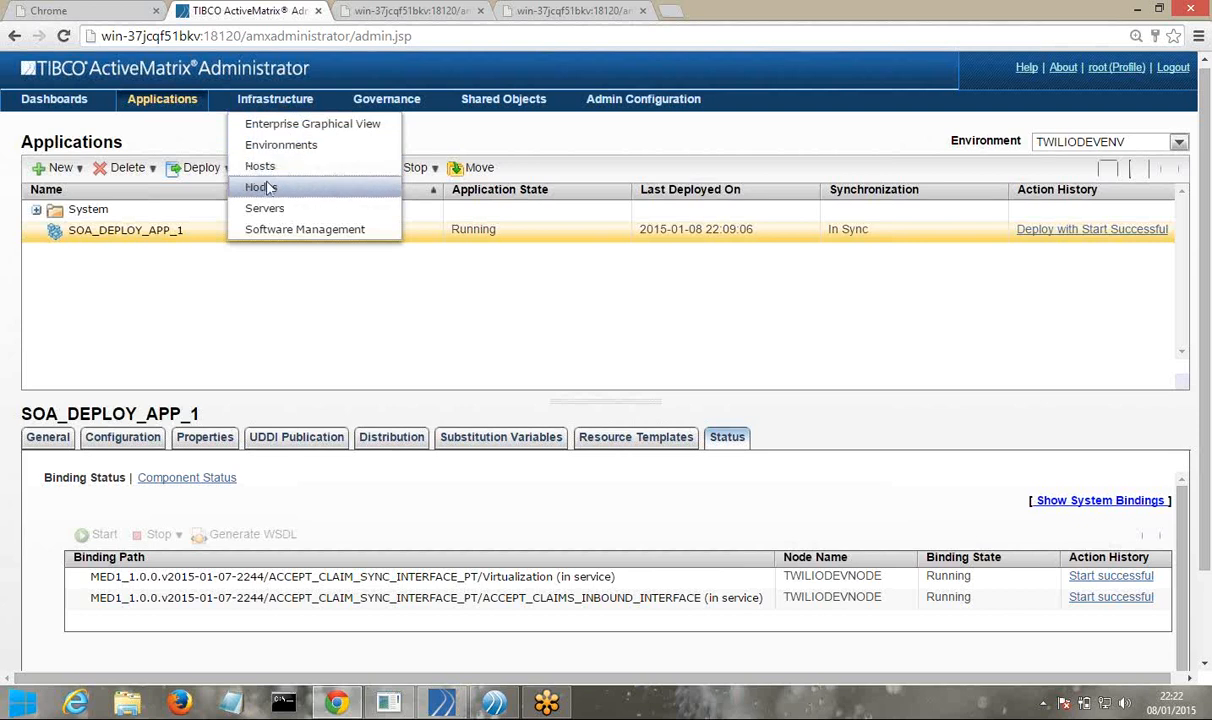
# Under Environments, view TWILIODEVENV's Configuration with TWILIODEVNODE, its Promoted Endpoints, and empty Substitution Variables
pyautogui.click(277, 147)
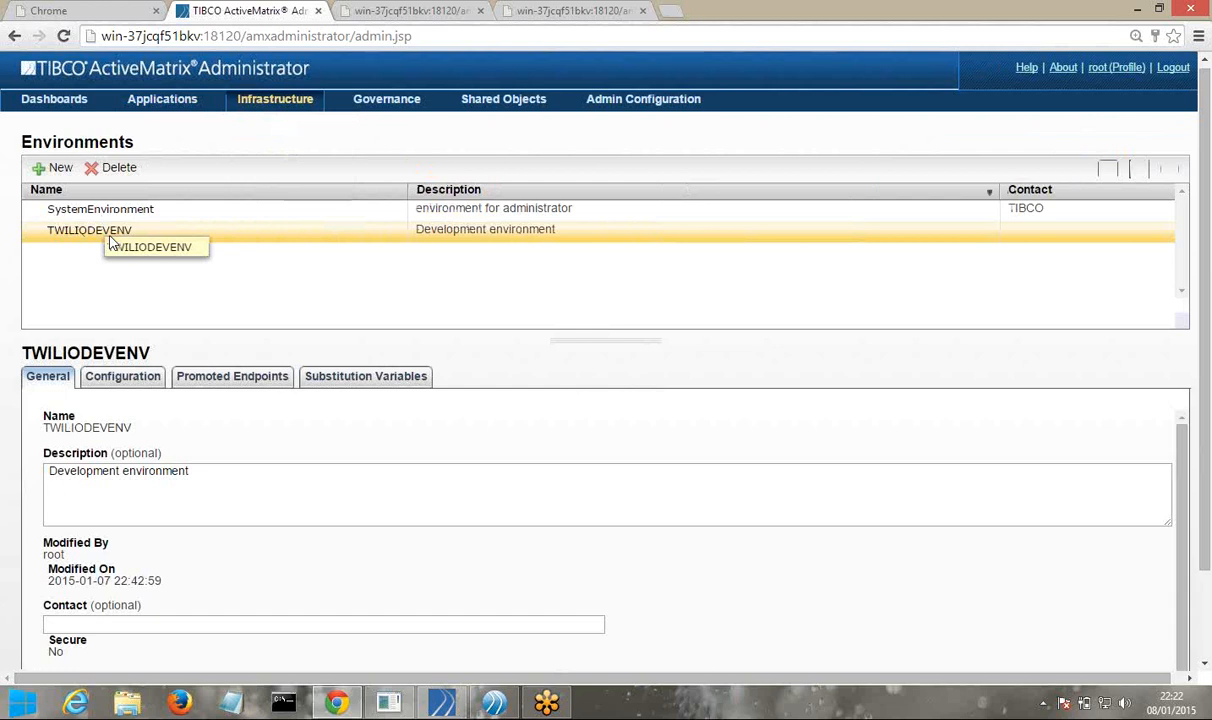
pyautogui.click(119, 389)
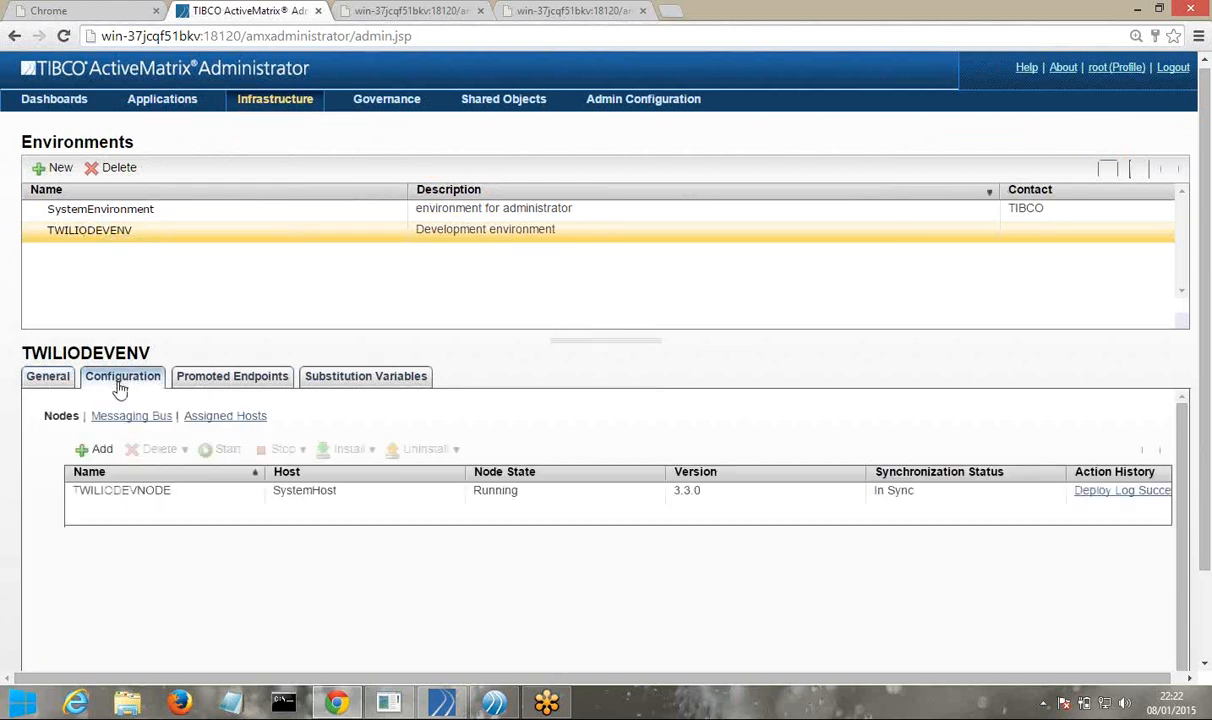
pyautogui.click(117, 500)
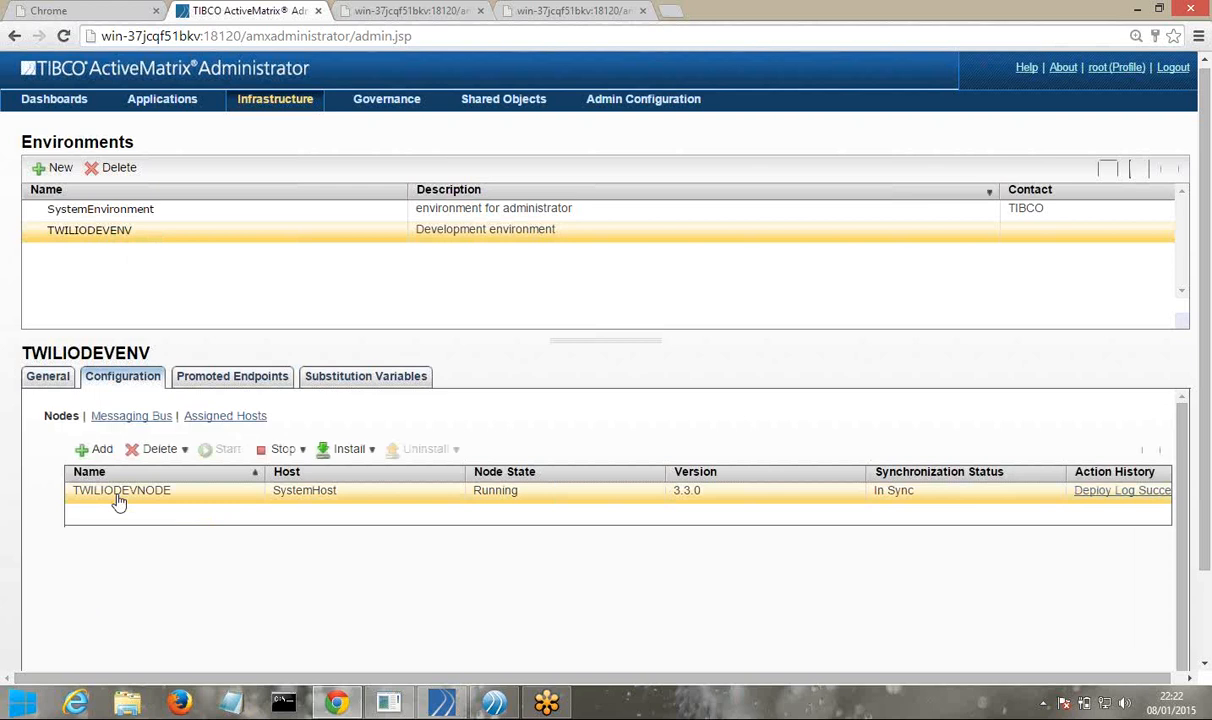
pyautogui.click(218, 389)
pyautogui.click(323, 385)
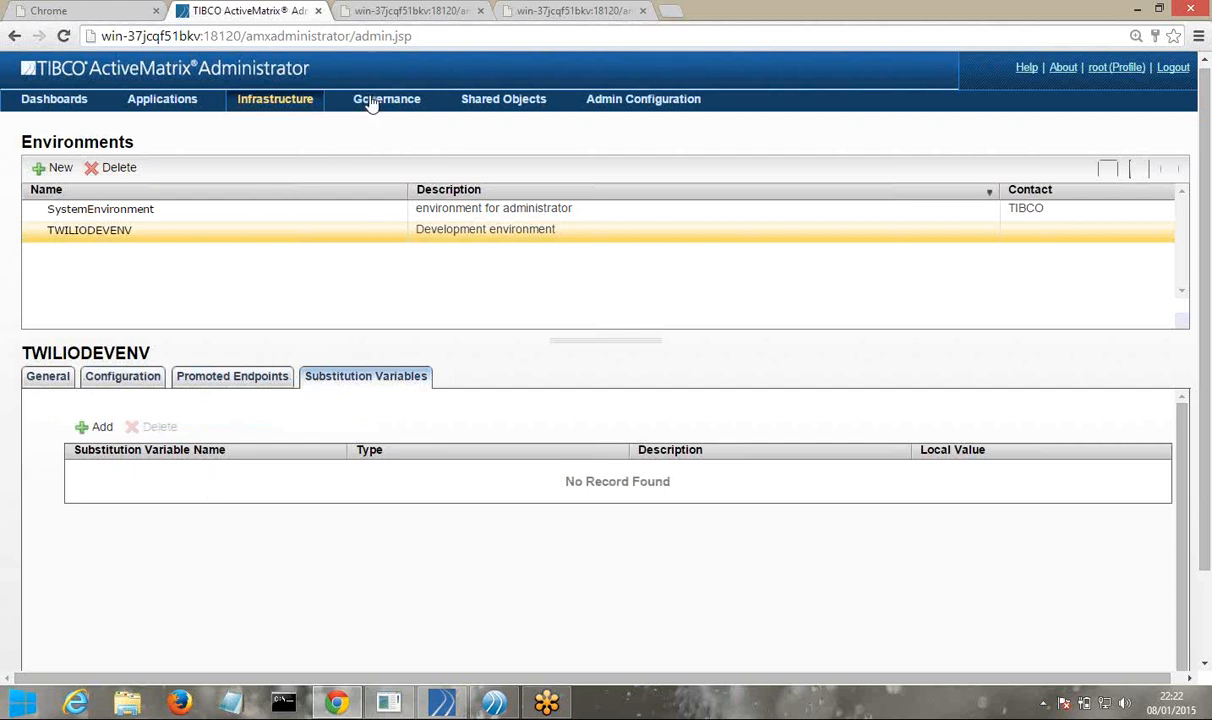
pyautogui.click(268, 112)
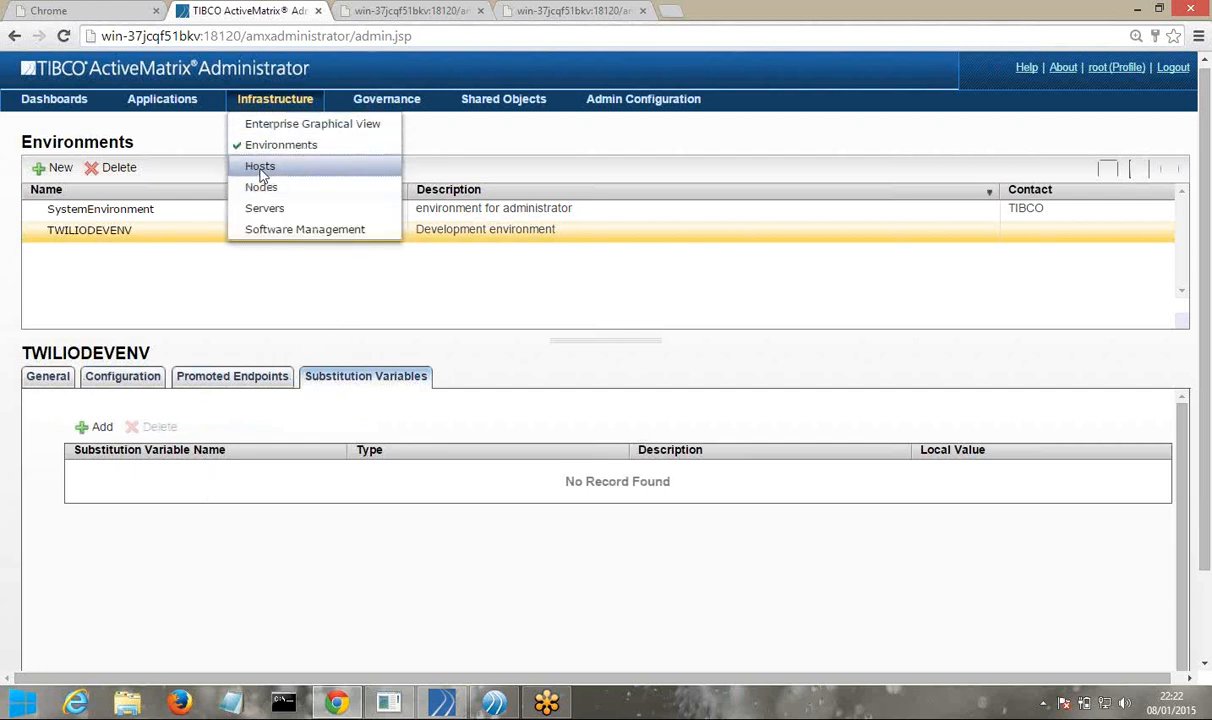
# Show SystemHost's details on the Hosts page and view its configuration settings
pyautogui.click(260, 165)
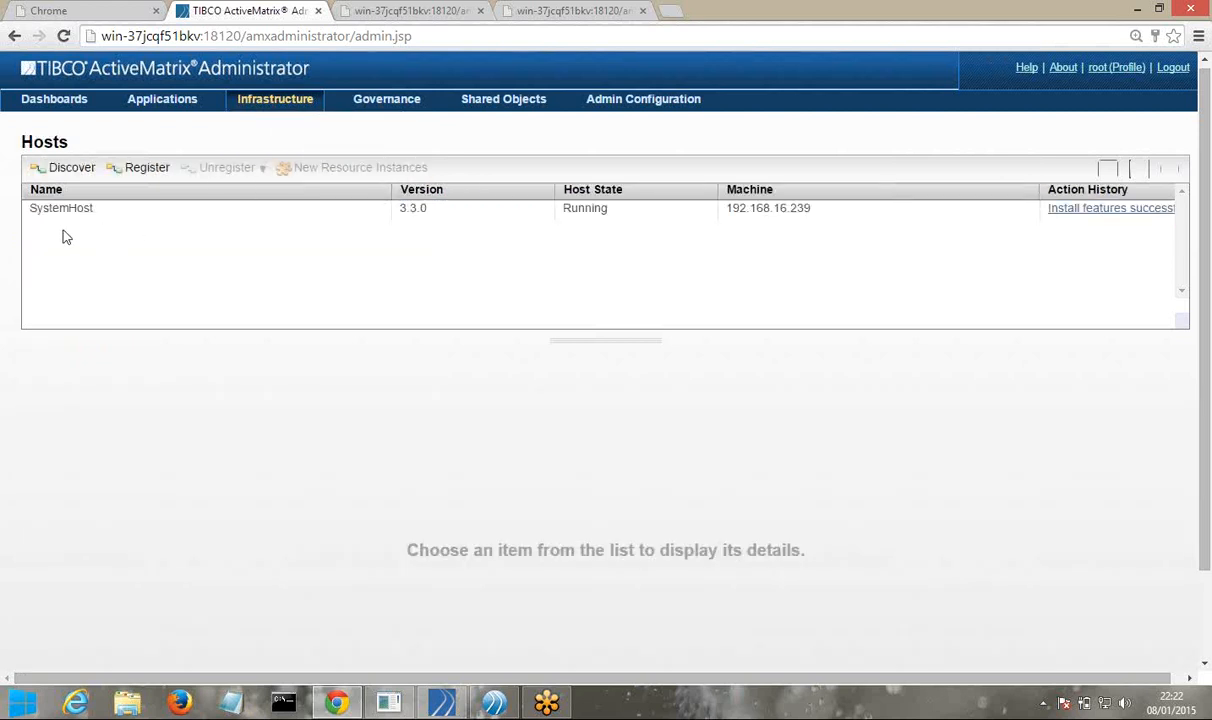
pyautogui.click(70, 217)
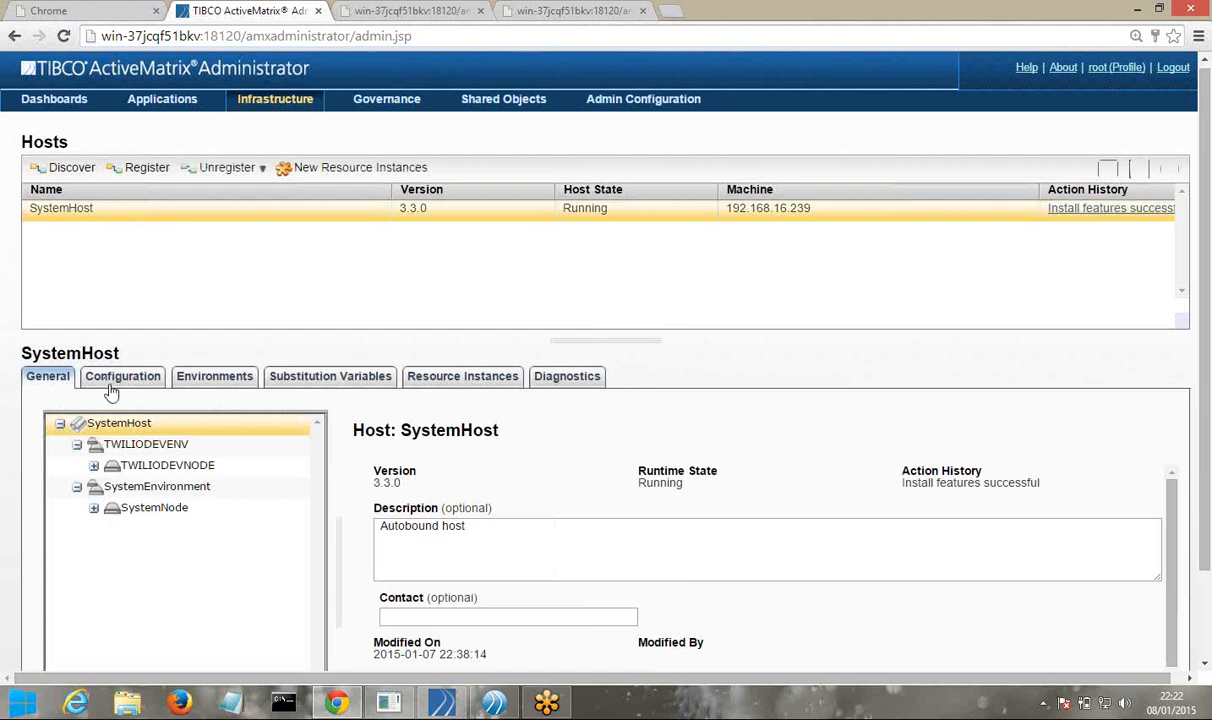
pyautogui.scroll(-1, 77, 450)
pyautogui.click(77, 446)
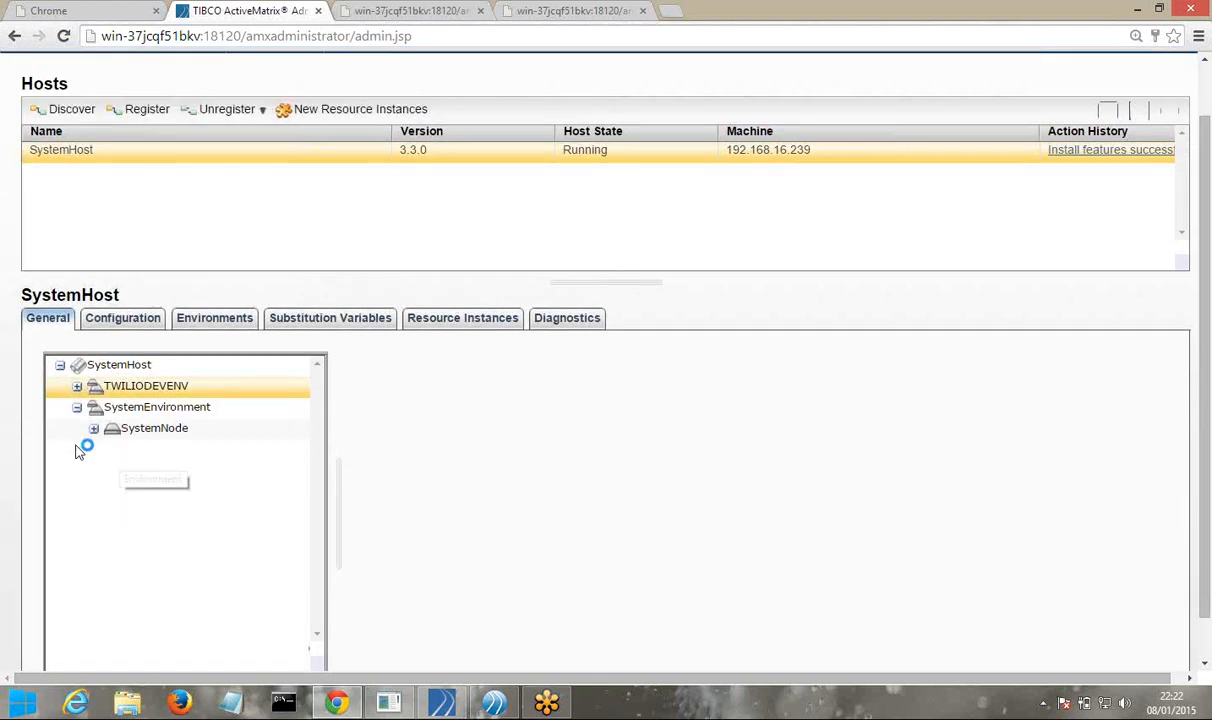
pyautogui.click(77, 408)
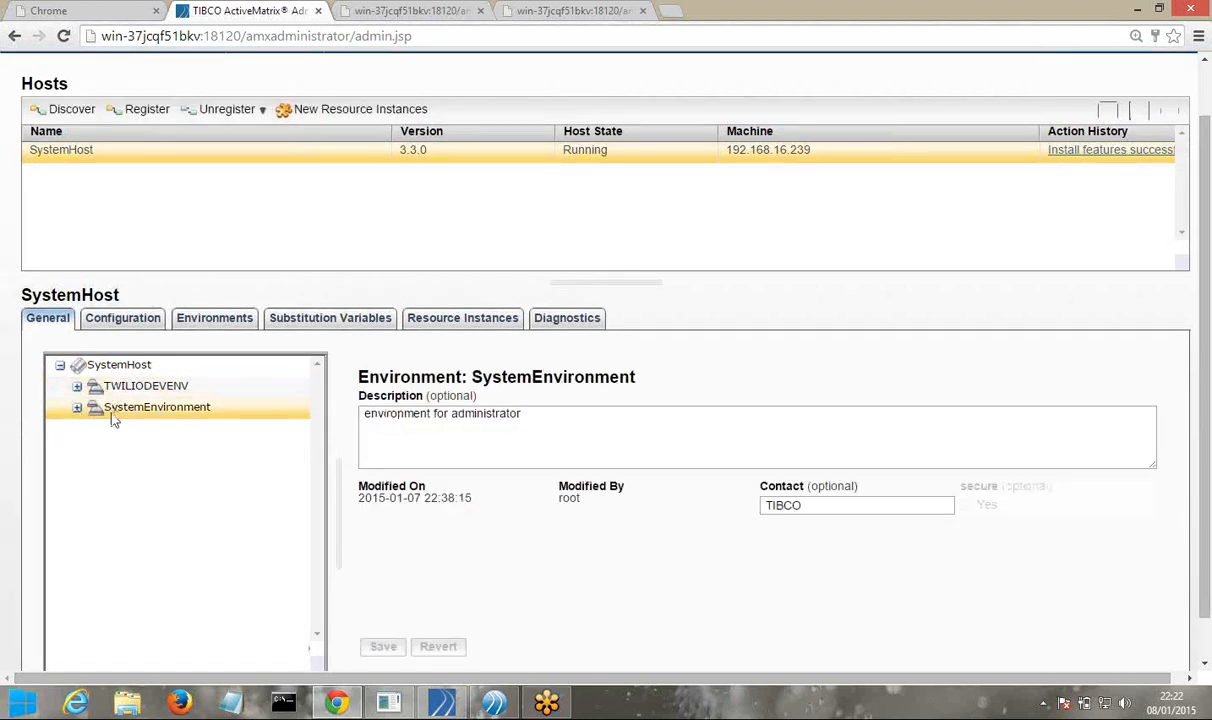
pyautogui.click(112, 322)
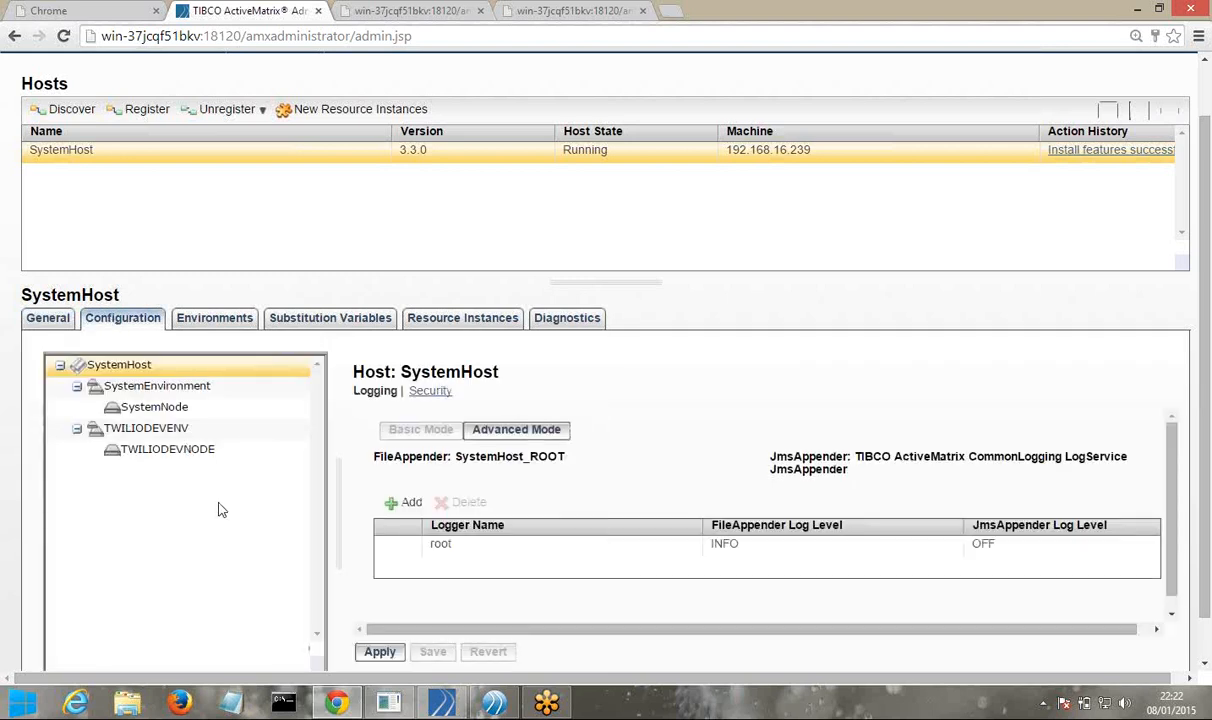
# Bring up TWILIODEVNODE's JVM configuration and select its 512 MB max heap value
pyautogui.scroll(-2, 530, 500)
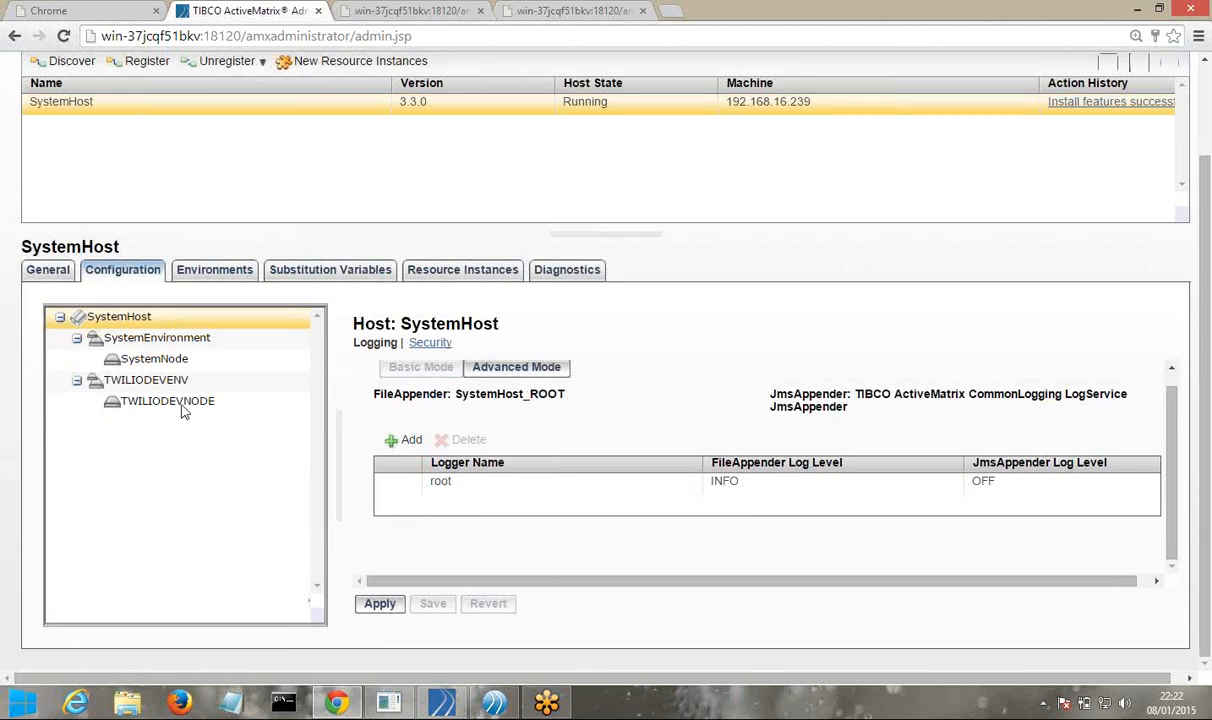
pyautogui.click(183, 404)
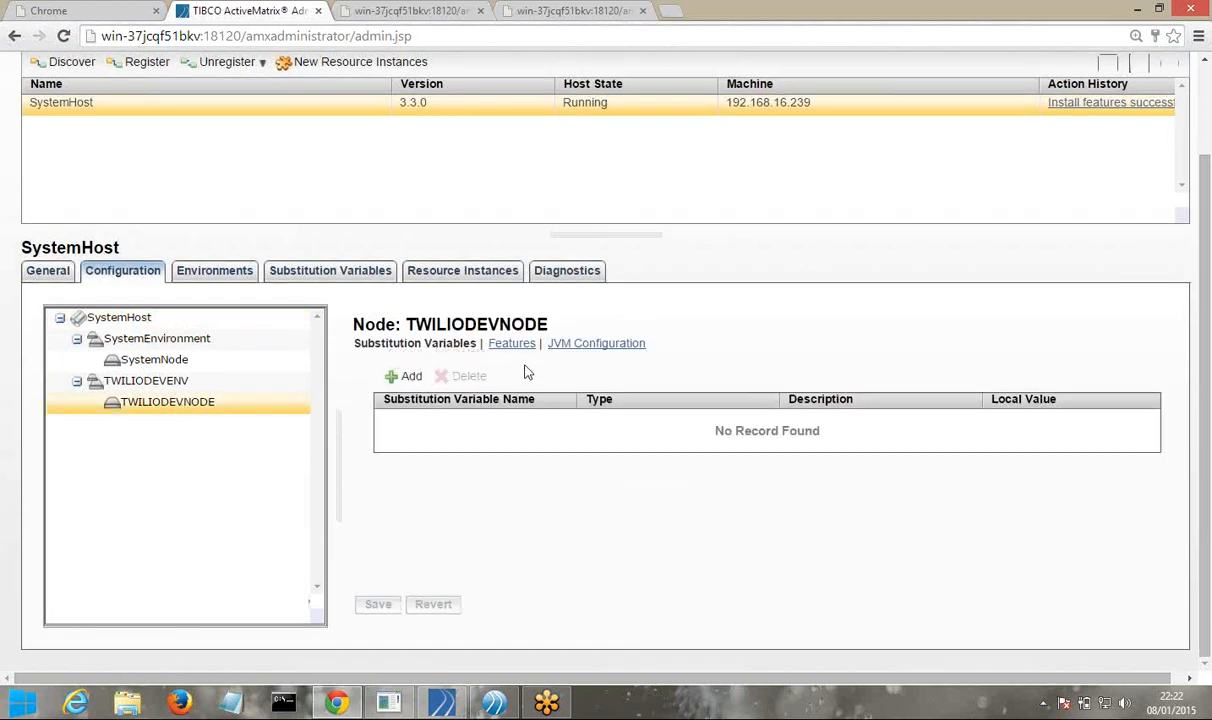
pyautogui.click(596, 344)
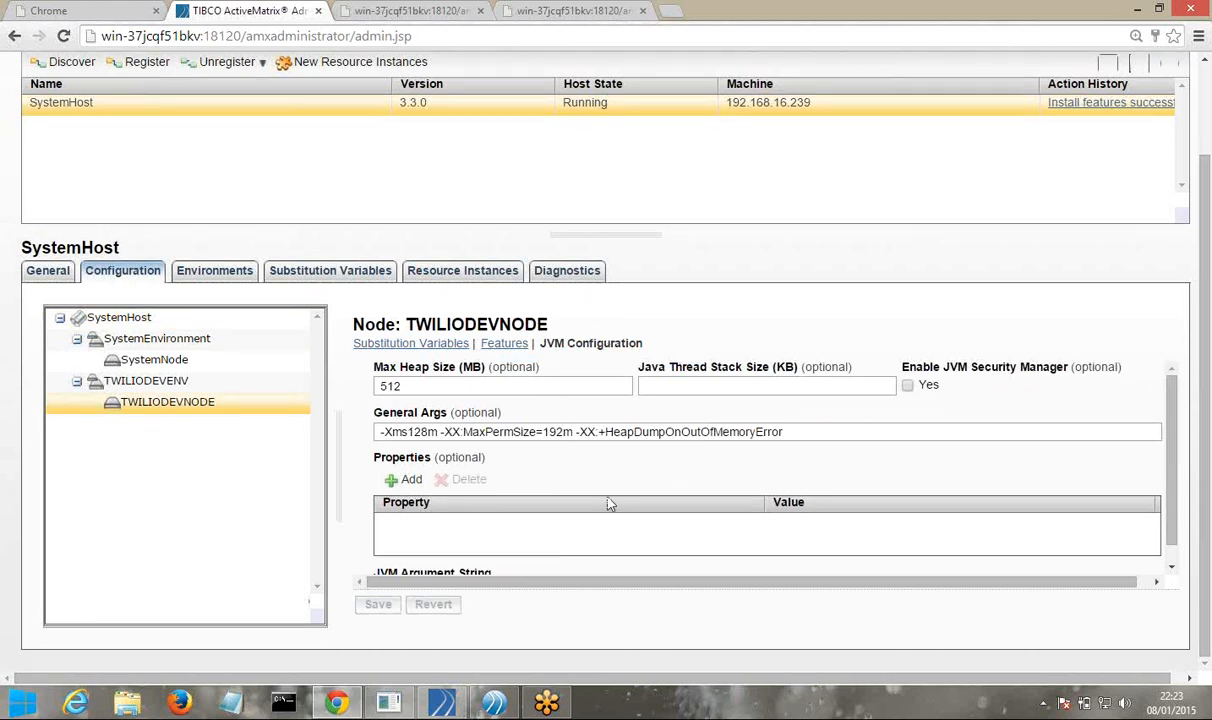
pyautogui.scroll(-2, 610, 504)
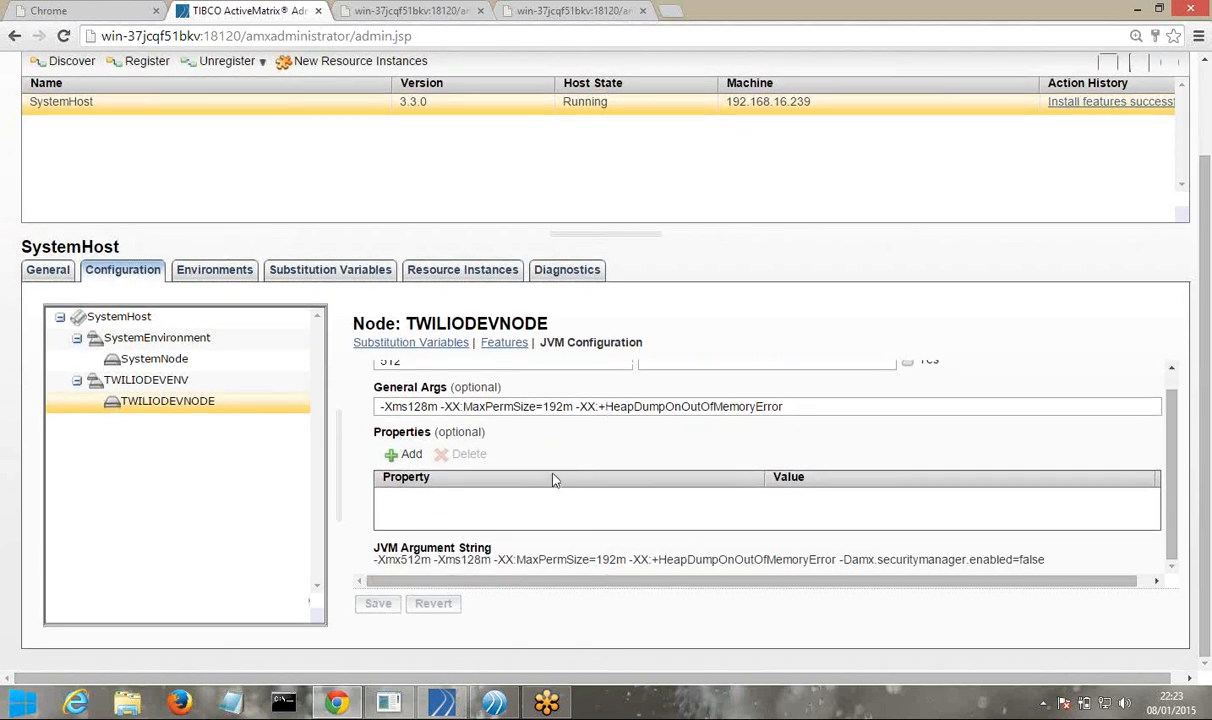
pyautogui.scroll(2, 563, 455)
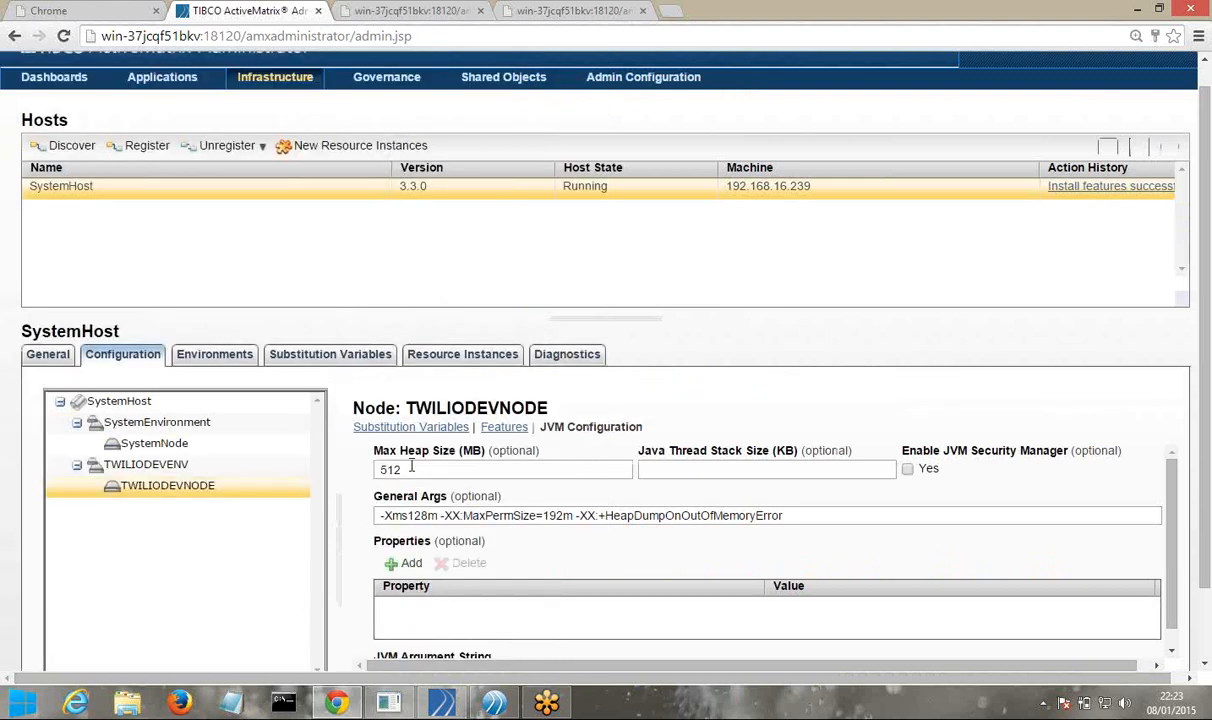
pyautogui.doubleClick(410, 468)
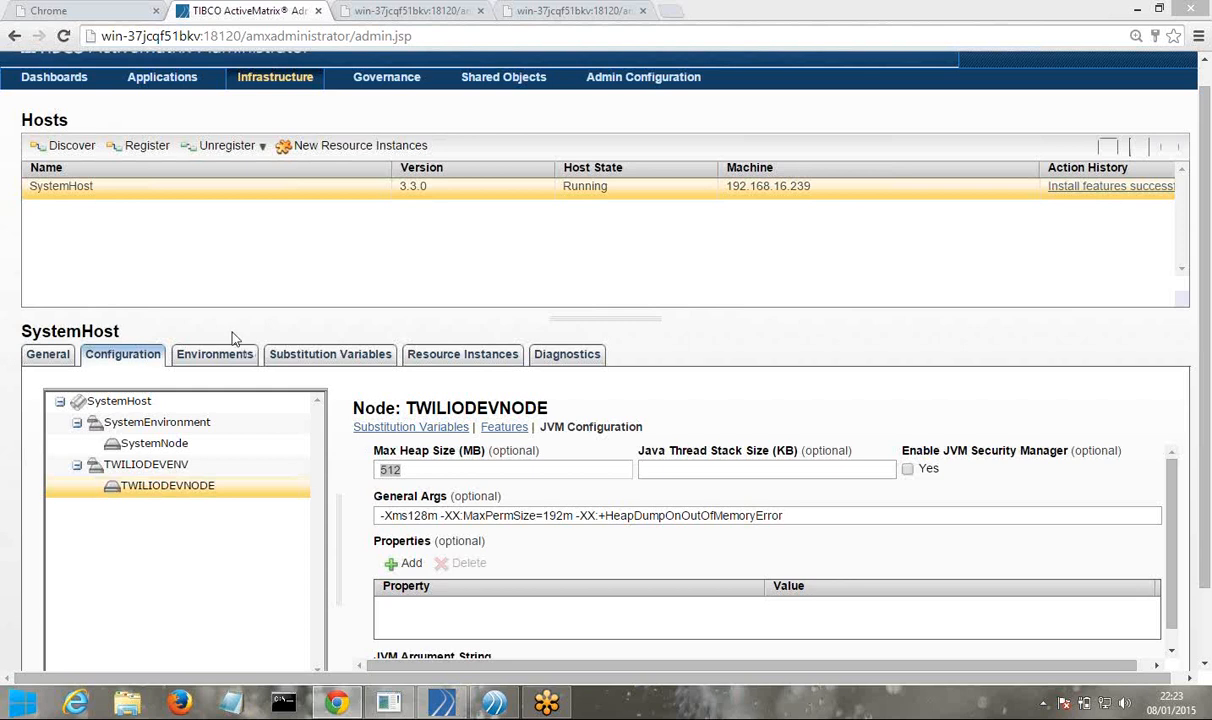
# Check SystemHost's environments and substitution variables, then list its resource instances
pyautogui.click(214, 354)
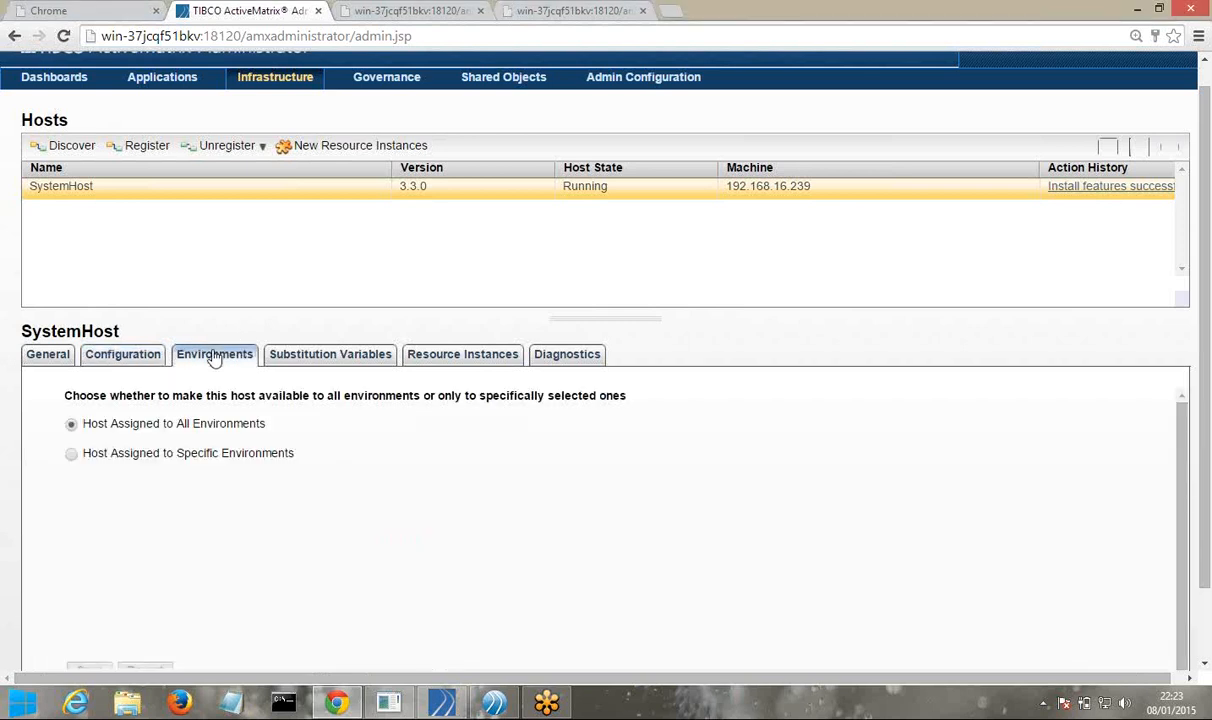
pyautogui.click(312, 365)
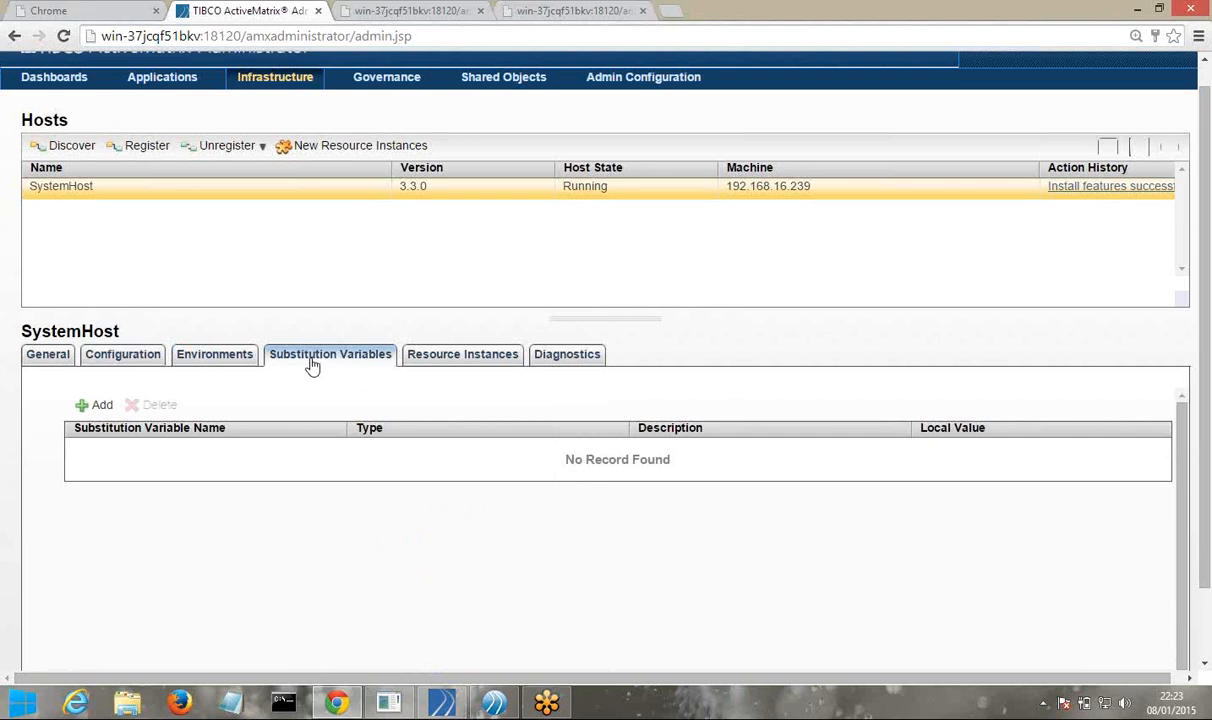
pyautogui.click(463, 362)
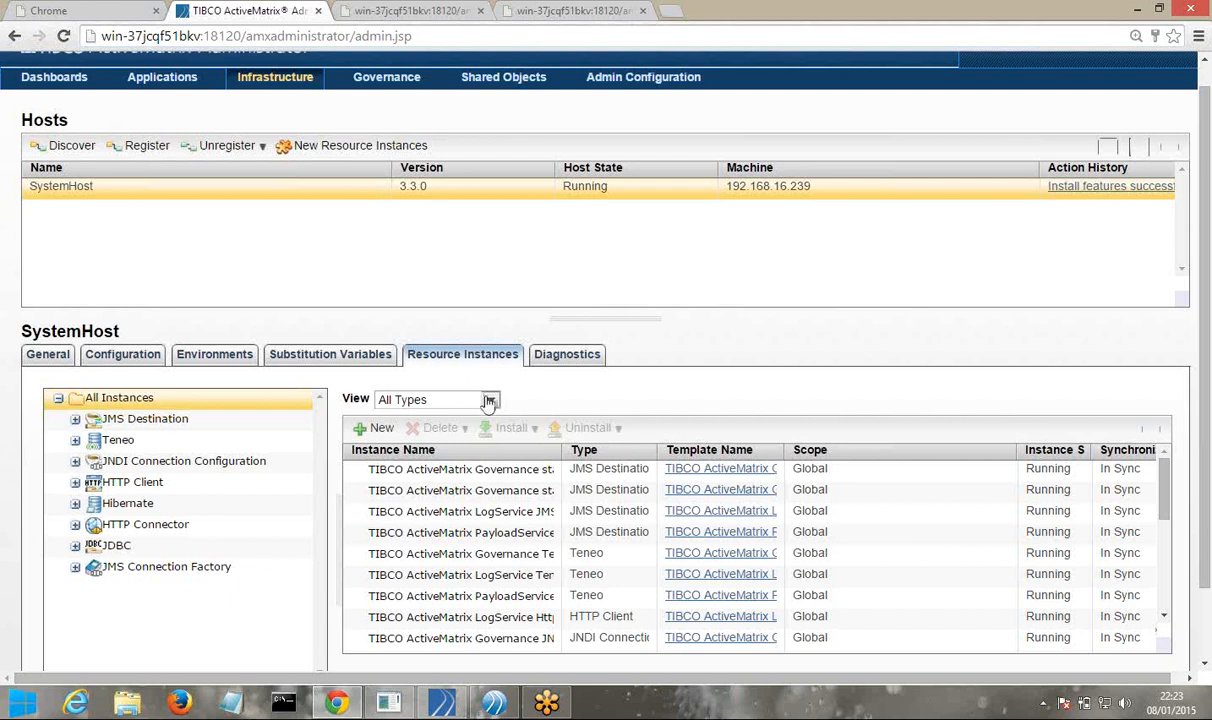
# Filter SystemHost's instances to HTTP Connector, select httpConnector, then show log-file Diagnostics
pyautogui.click(489, 401)
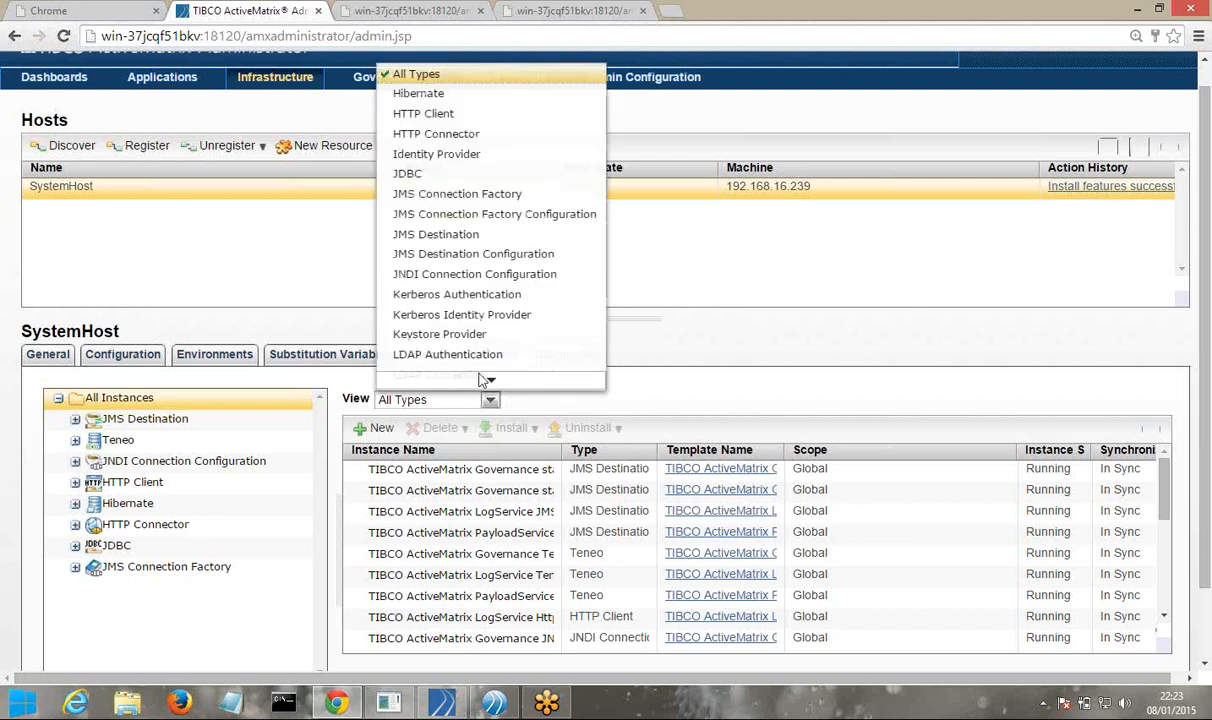
pyautogui.click(436, 121)
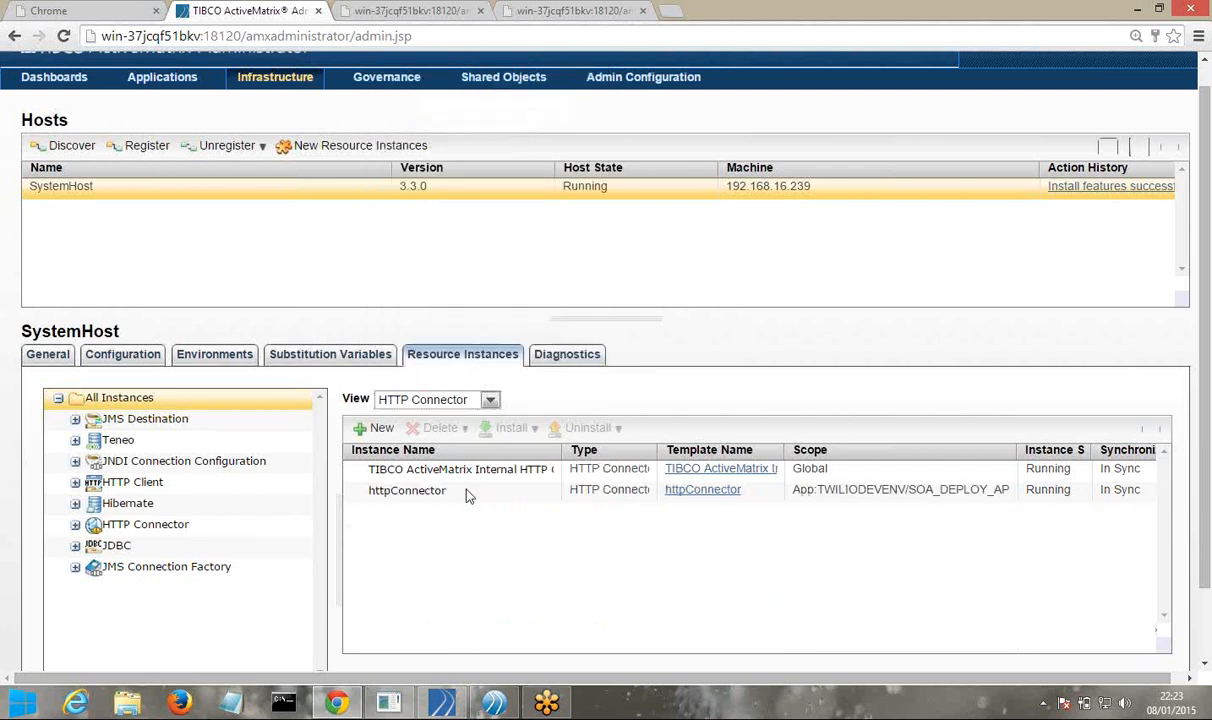
pyautogui.click(413, 495)
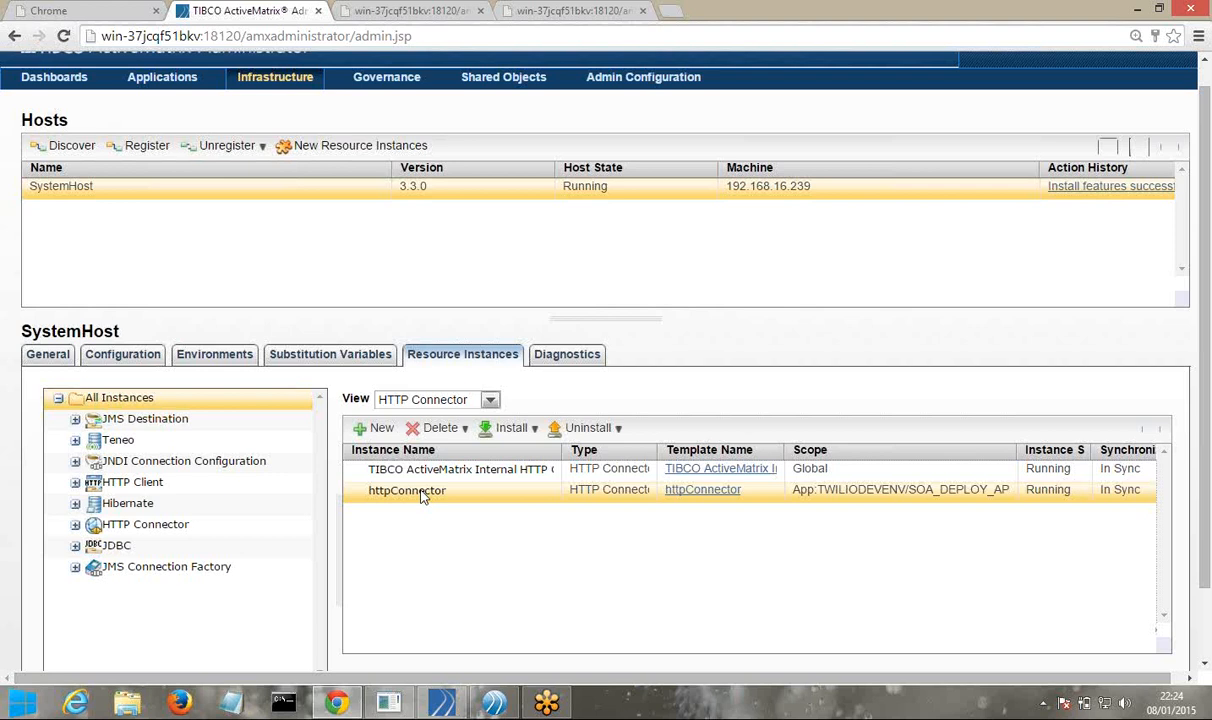
pyautogui.click(558, 358)
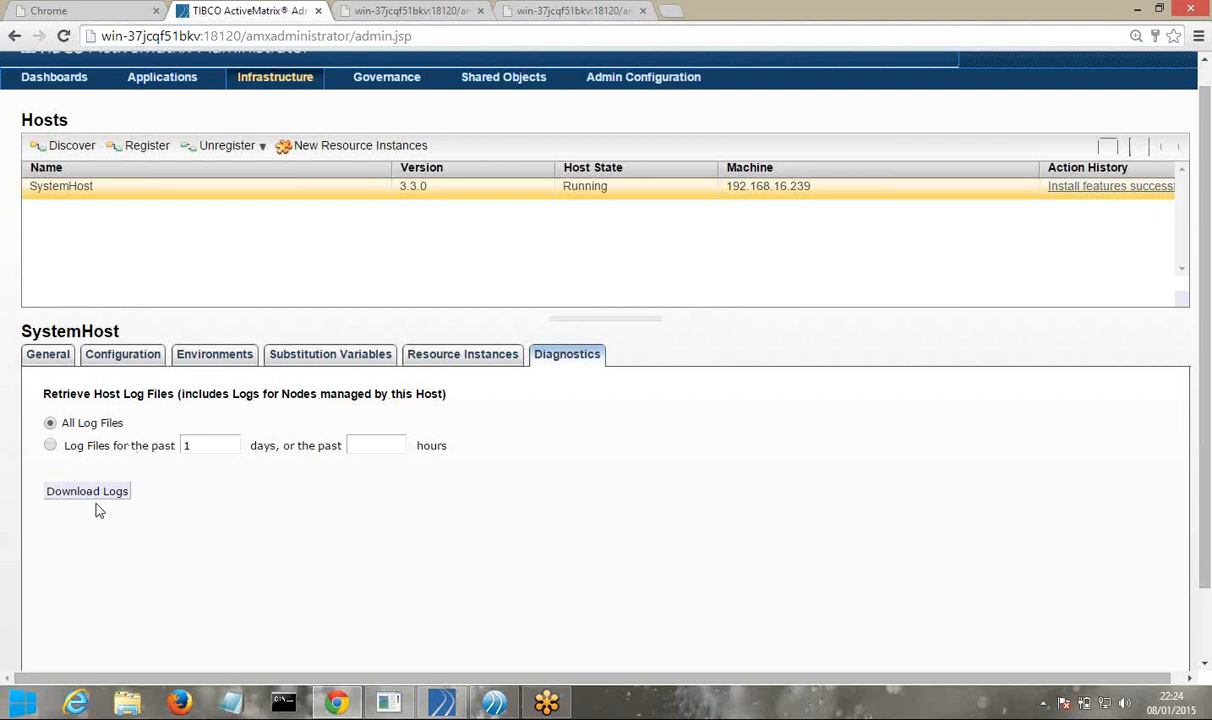
# On the Infrastructure > Nodes page, show TWILIODEVNODE's configuration with its four installed features
pyautogui.click(262, 90)
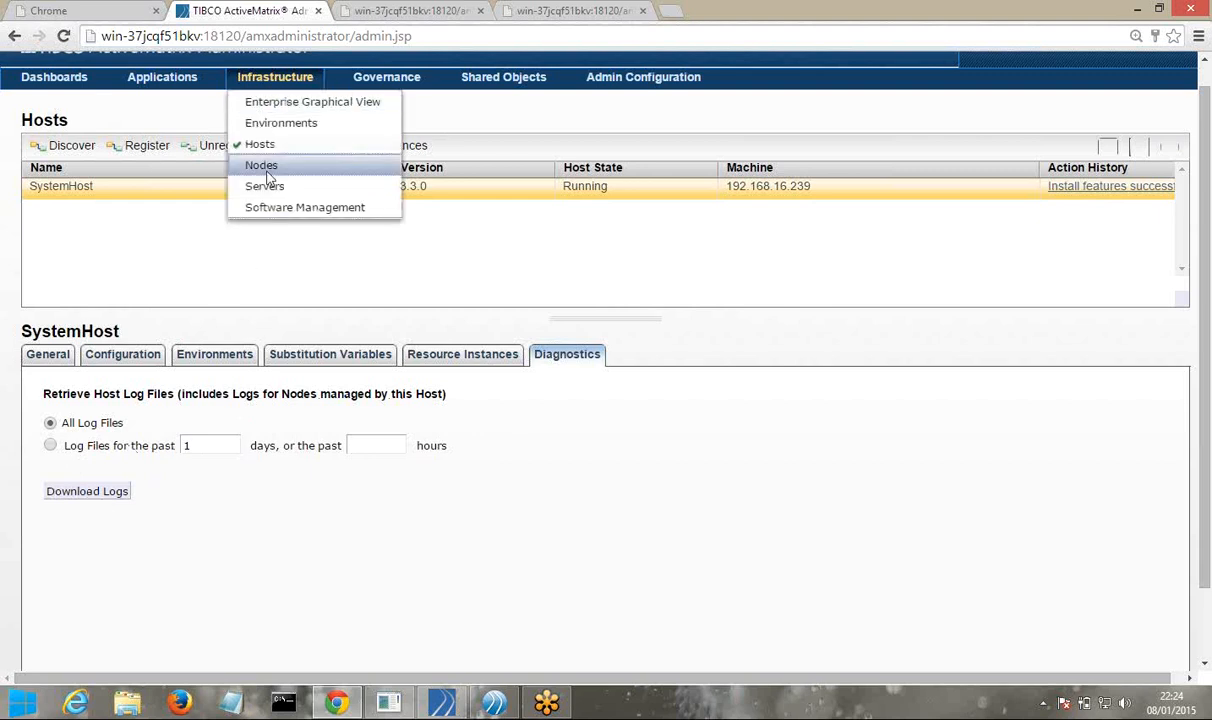
pyautogui.click(267, 172)
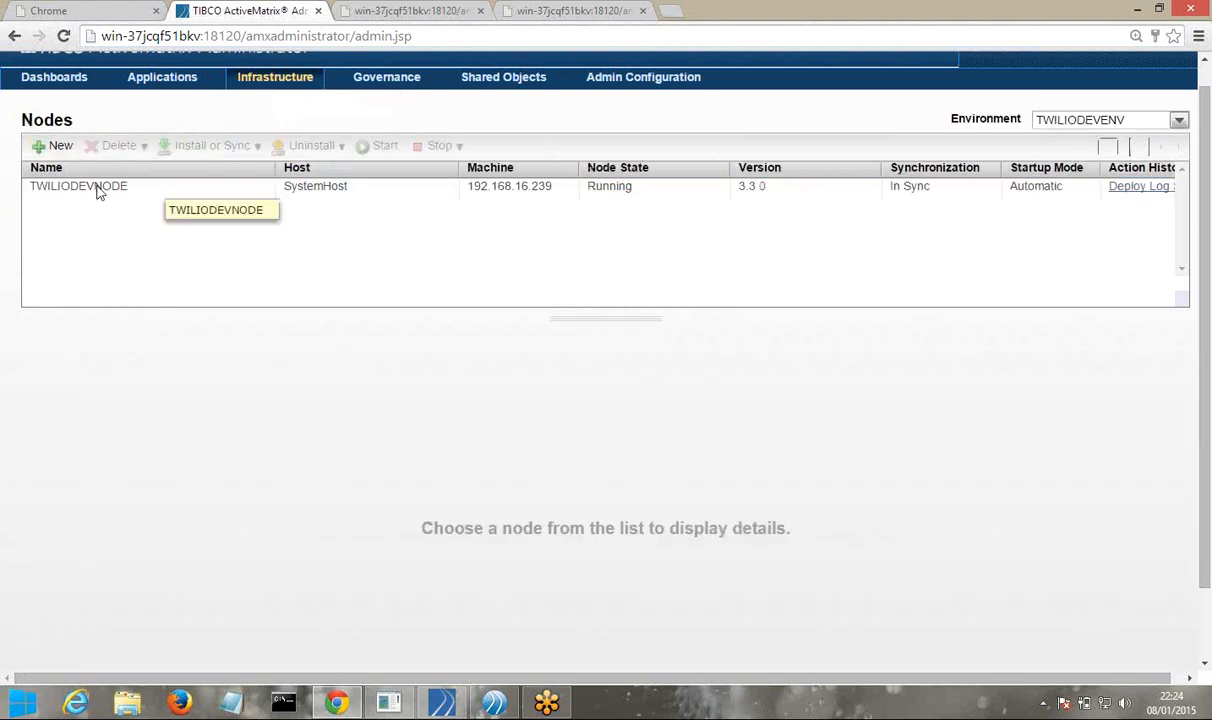
pyautogui.click(98, 190)
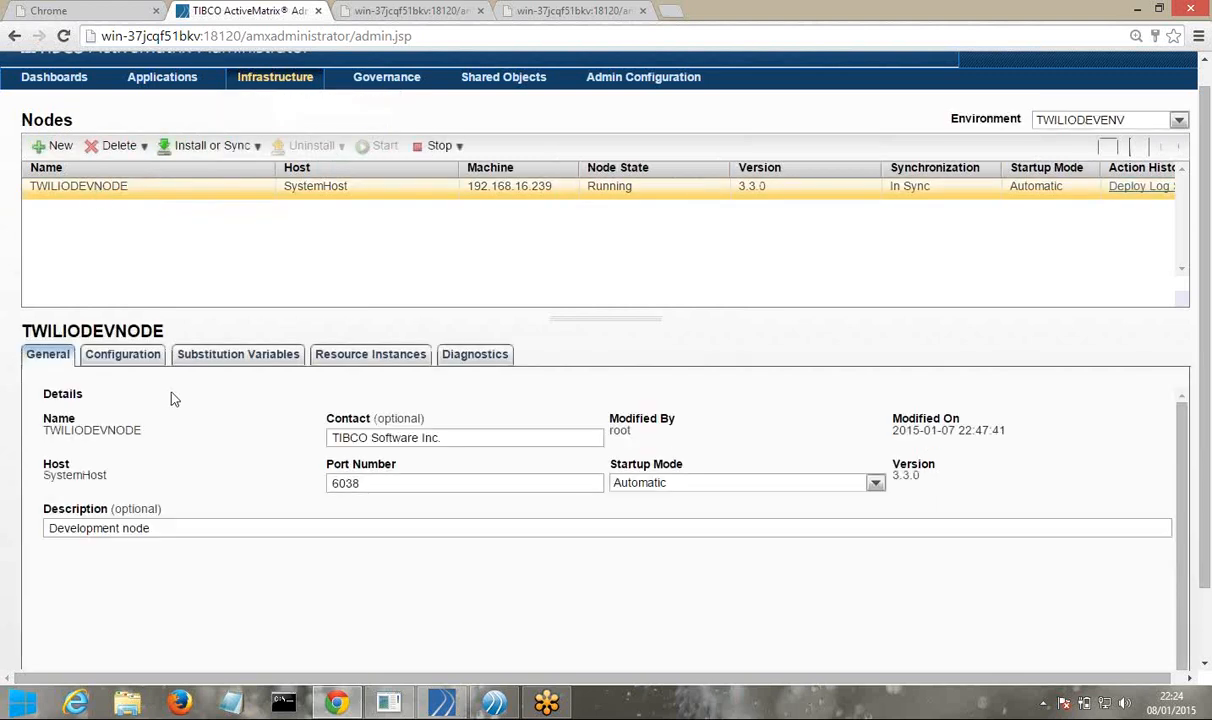
pyautogui.click(125, 358)
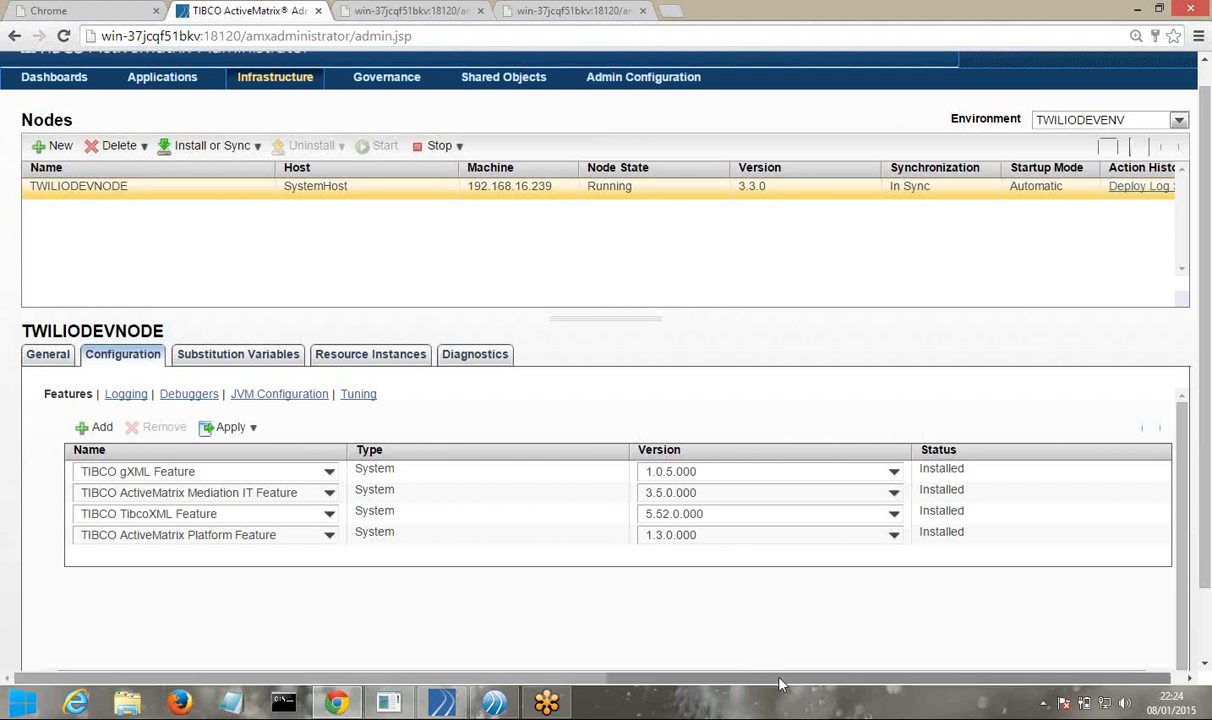
pyautogui.moveTo(781, 684); pyautogui.dragTo(819, 686)
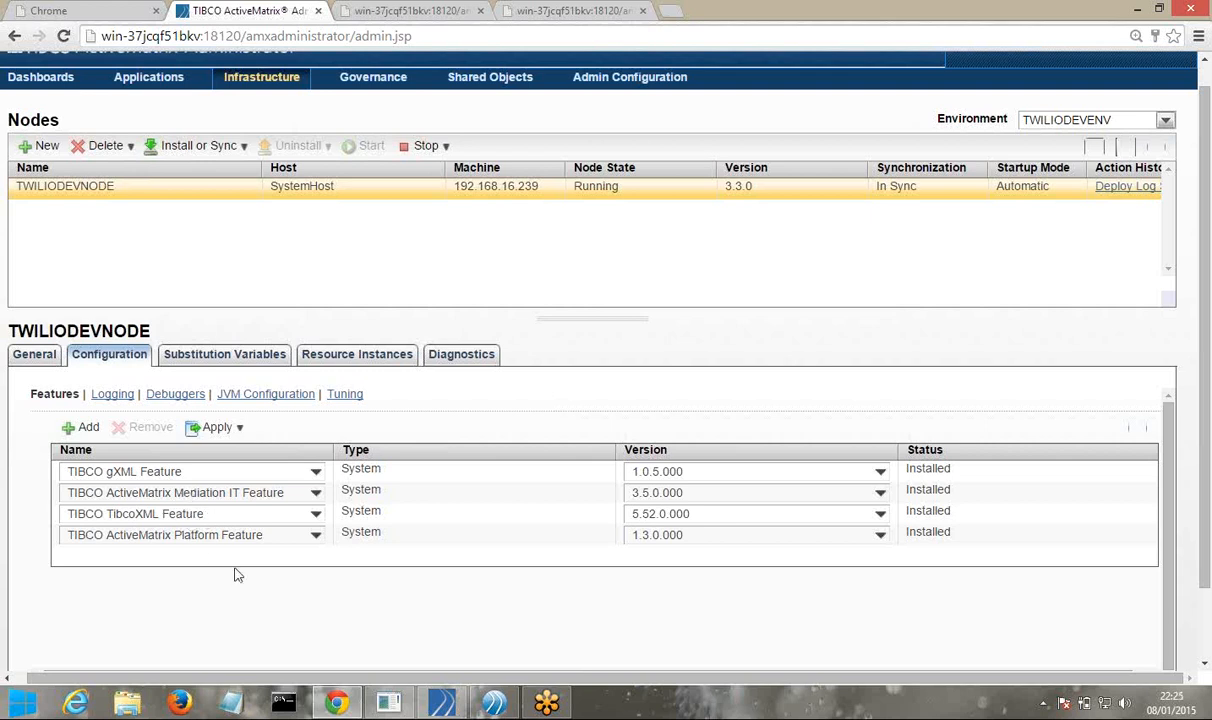
# Review TWILIODEVNODE's Debuggers and Logging settings, ending on its JVM Configuration with 512 MB max heap
pyautogui.click(170, 400)
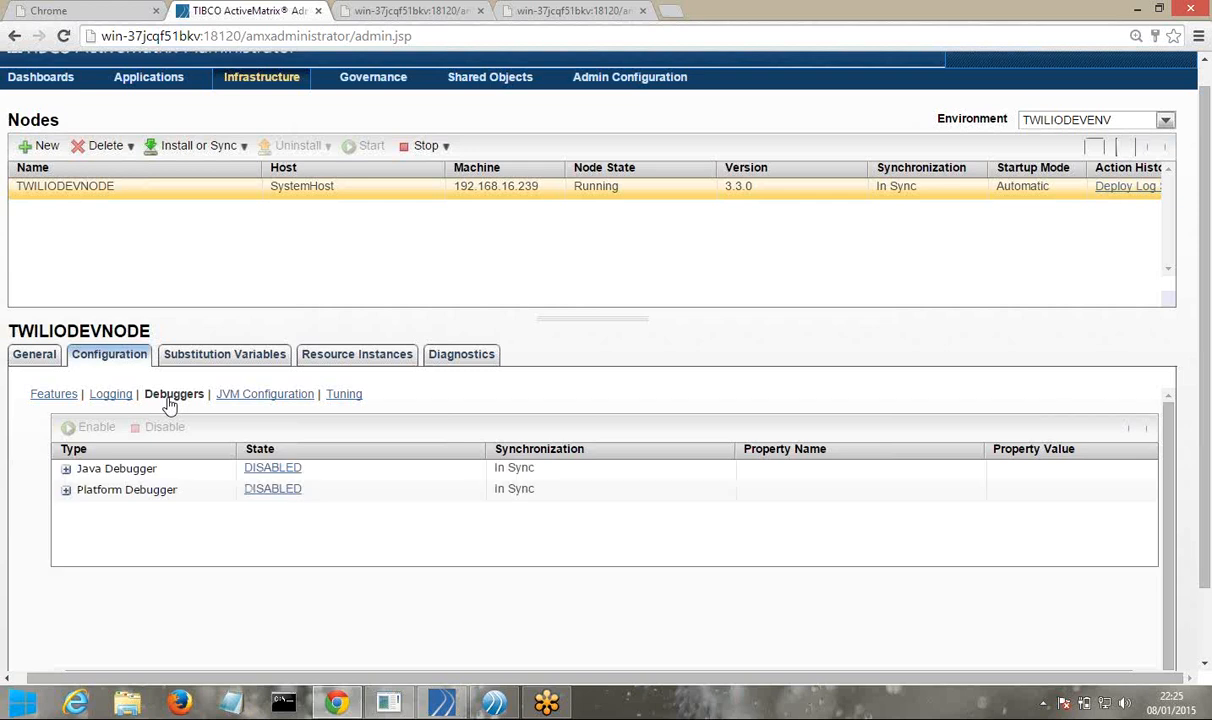
pyautogui.click(114, 398)
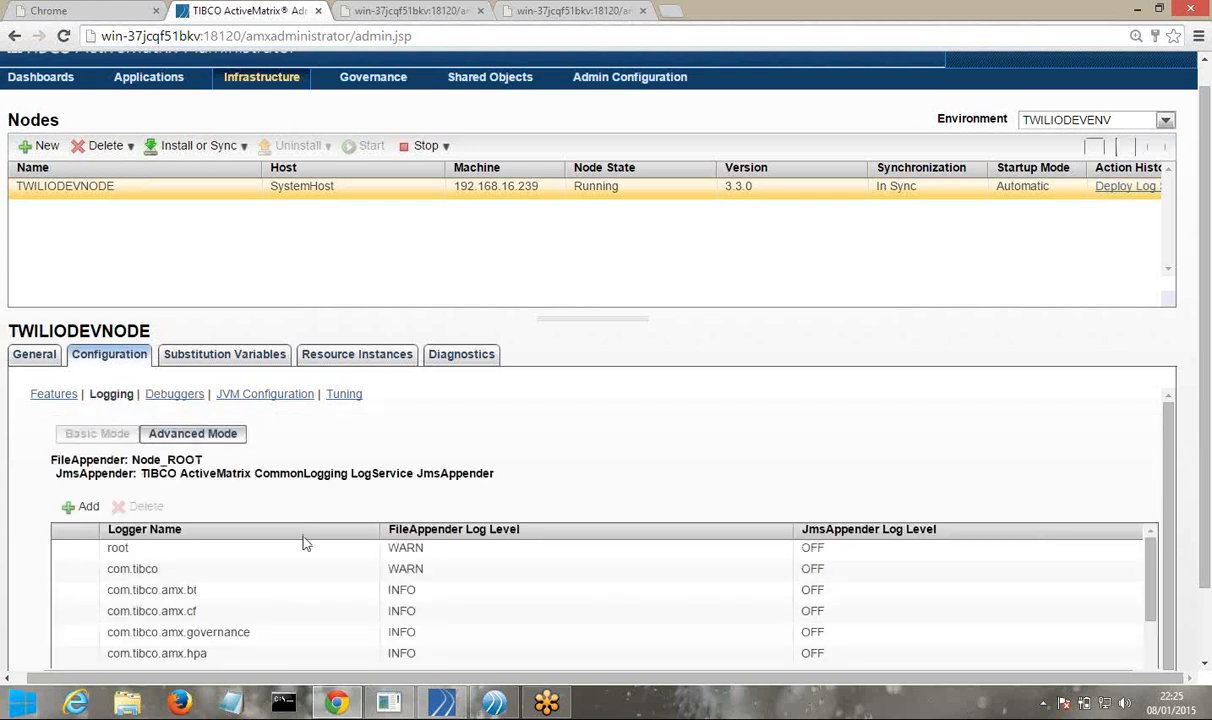
pyautogui.scroll(-3, 306, 543)
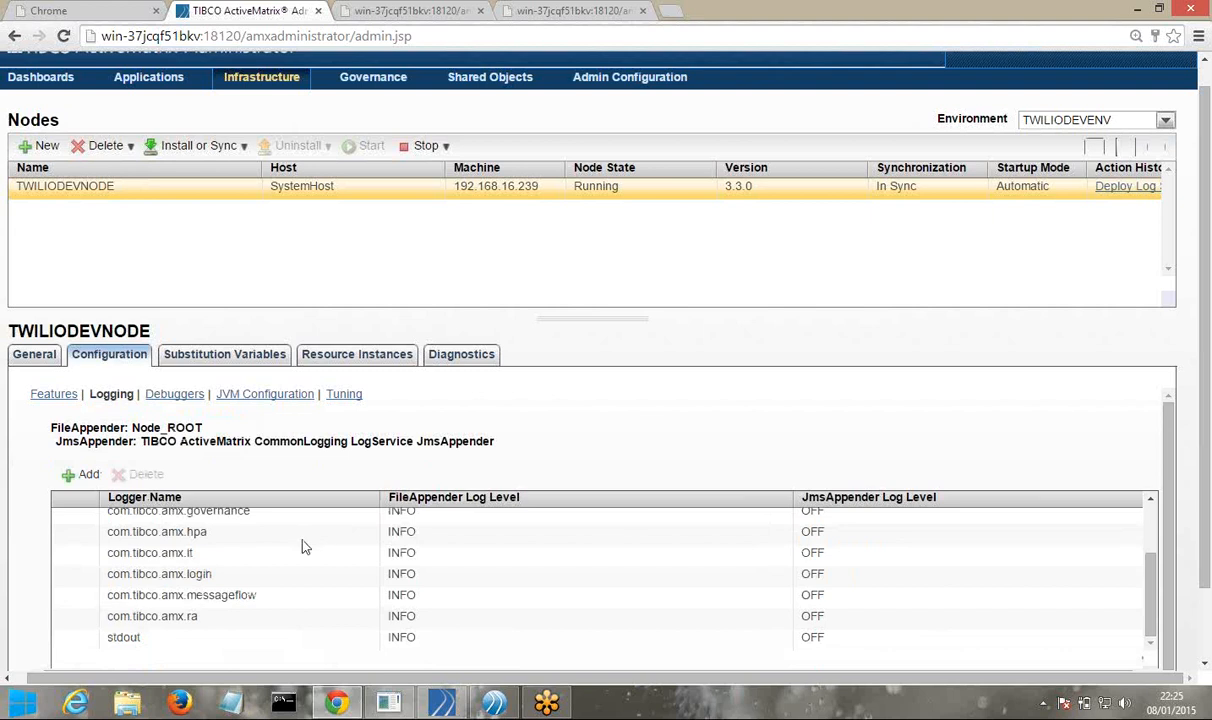
pyautogui.scroll(3, 304, 545)
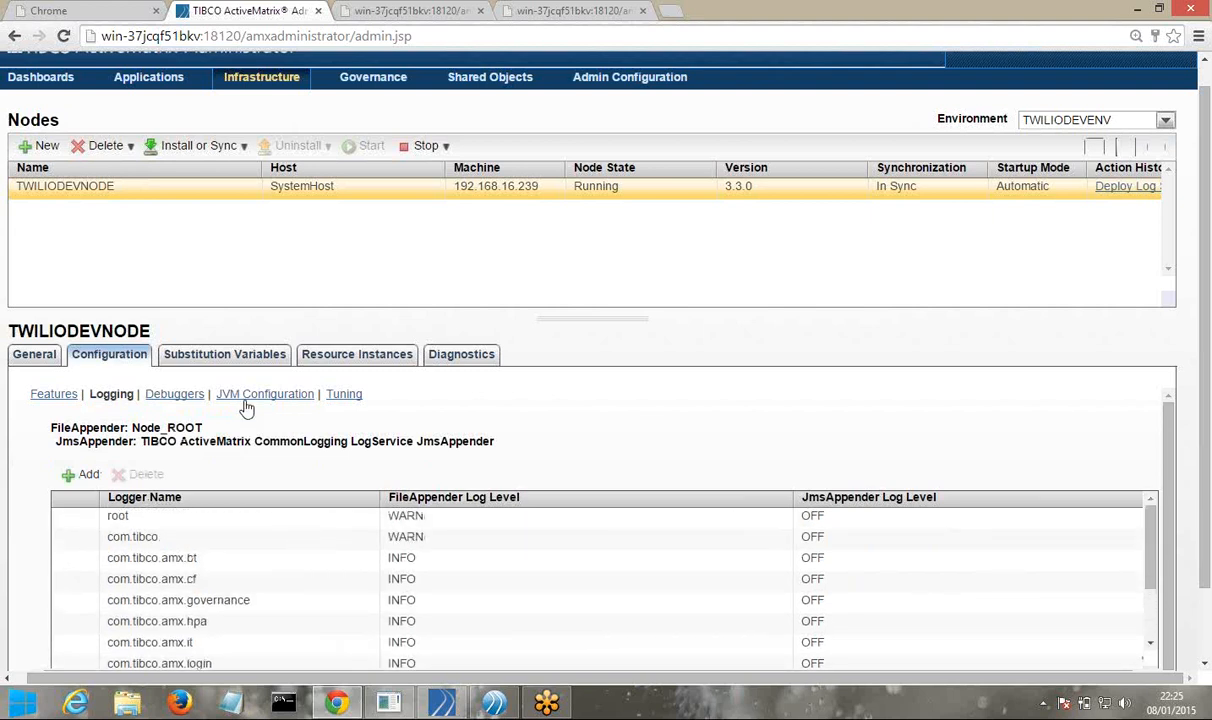
pyautogui.click(176, 394)
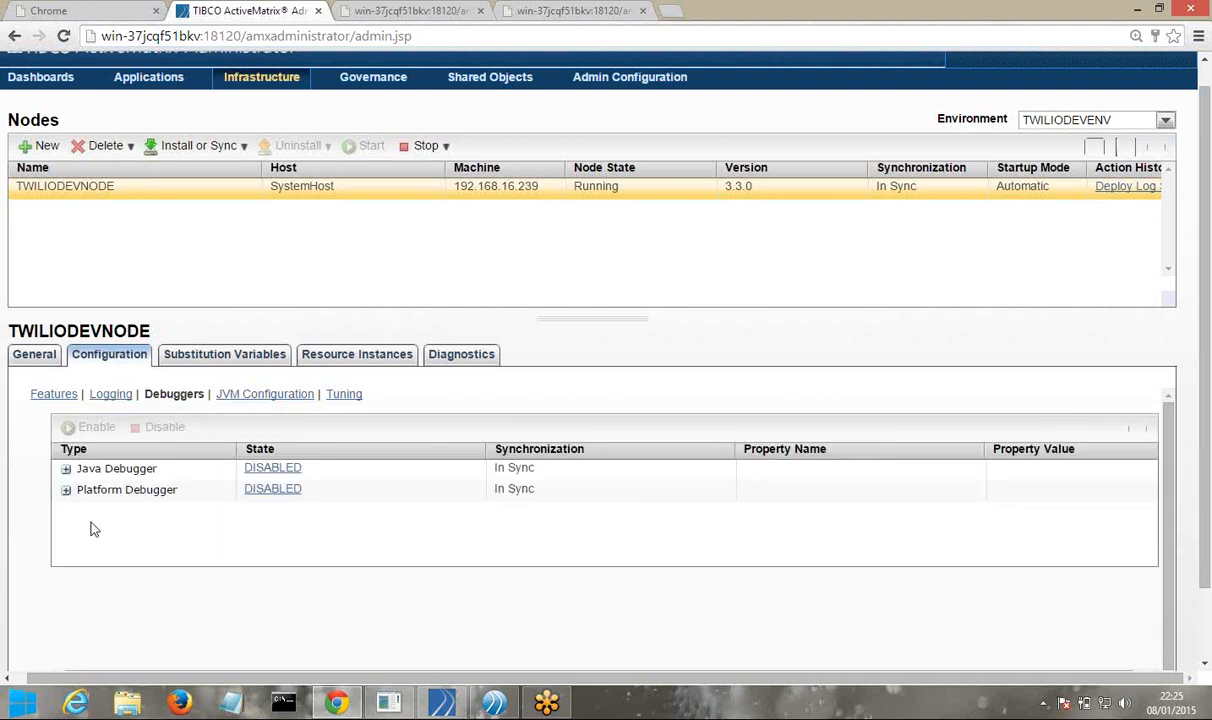
pyautogui.click(270, 403)
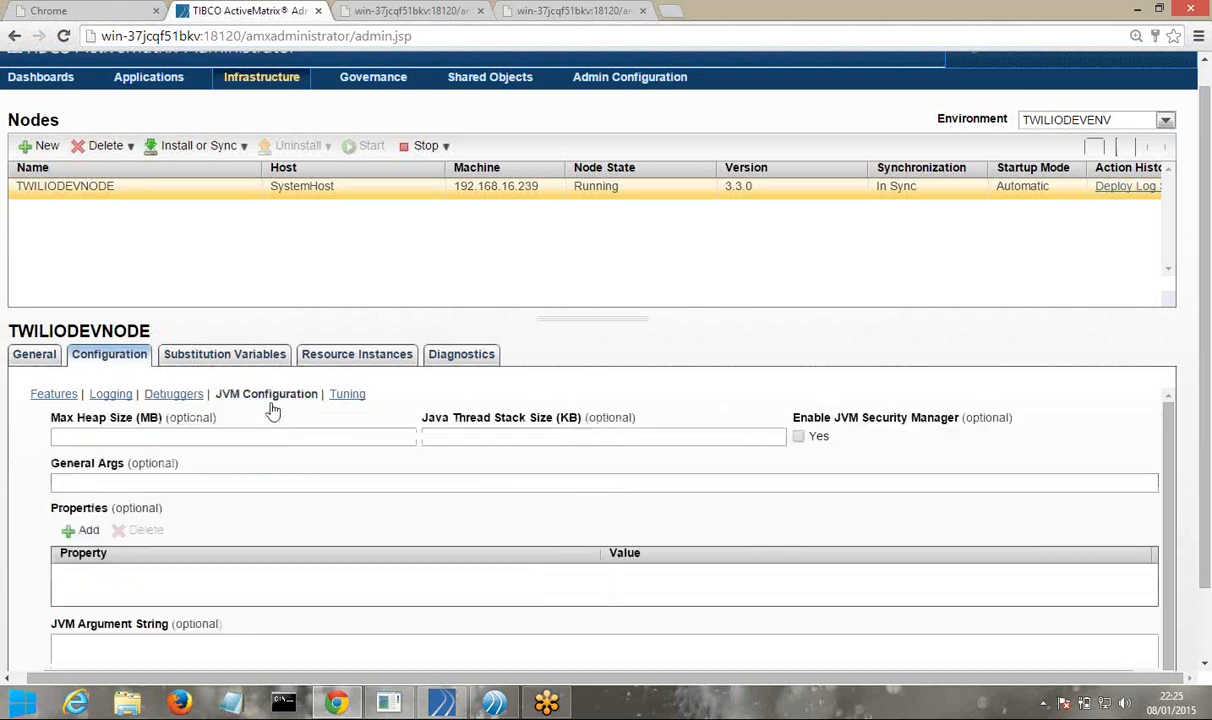
pyautogui.scroll(-1, 1207, 500)
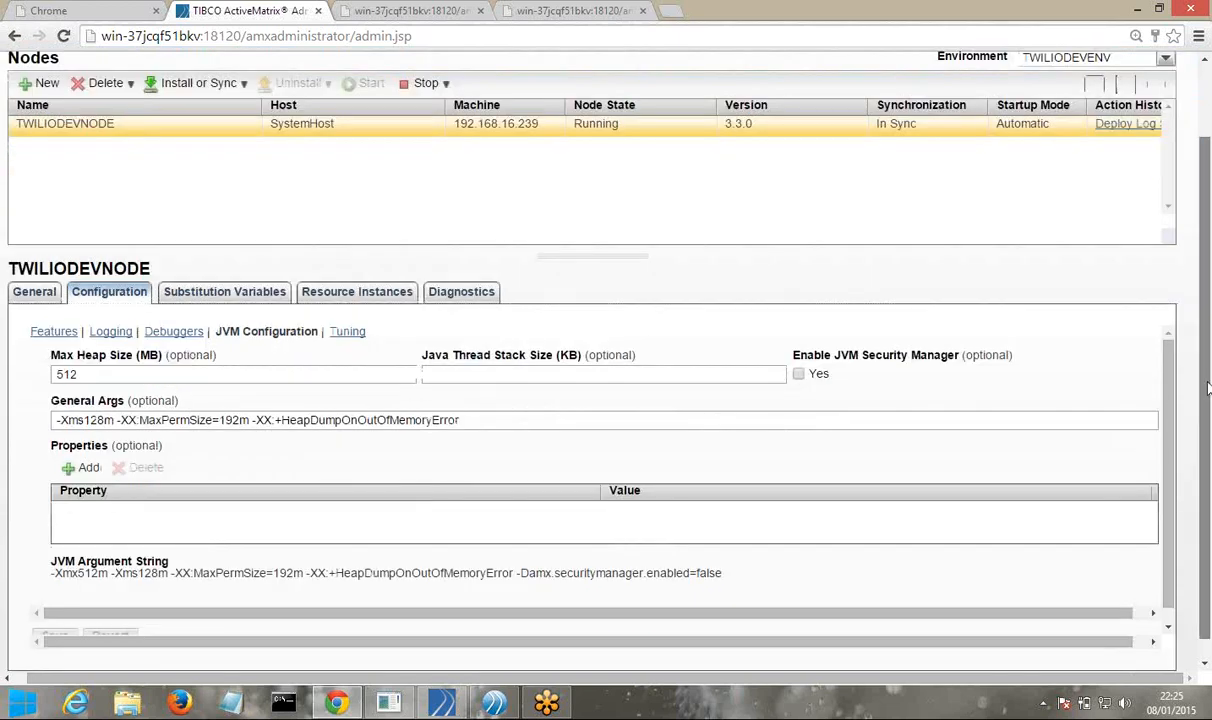
pyautogui.moveTo(1207, 388); pyautogui.dragTo(1207, 340)
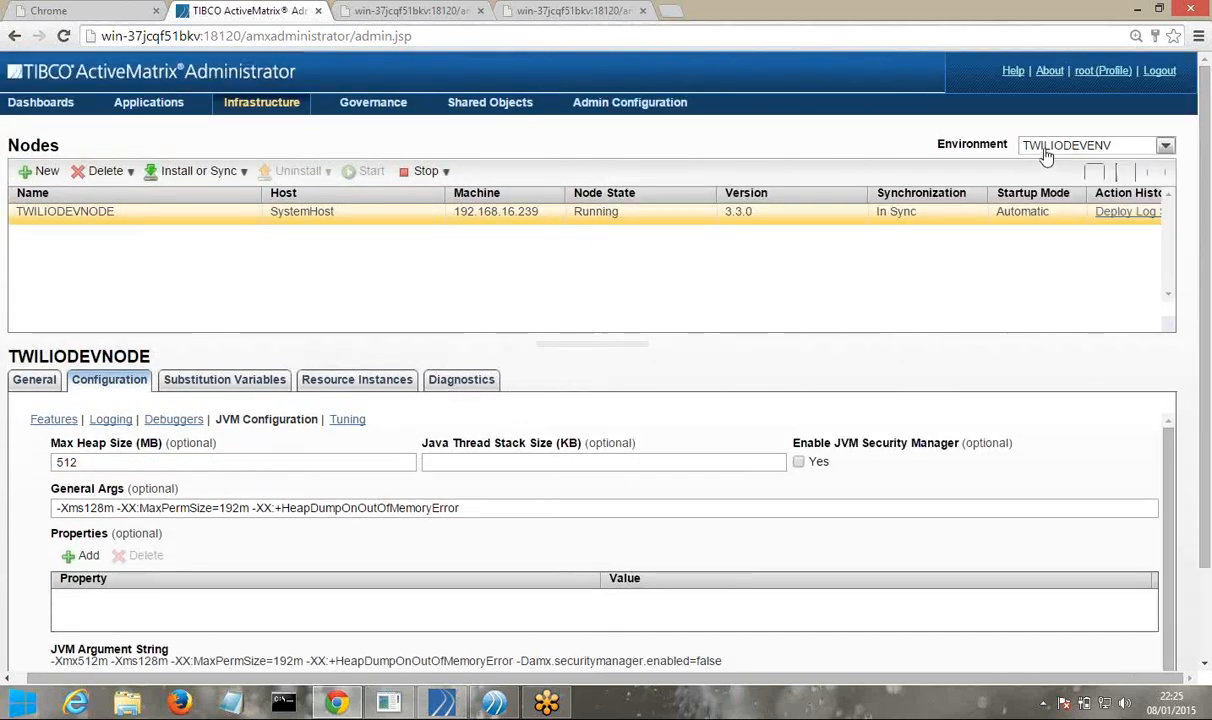
# In SystemEnvironment, view the logservice app's General details (template 2.2.0.024), then bring up Business Studio
pyautogui.click(1045, 155)
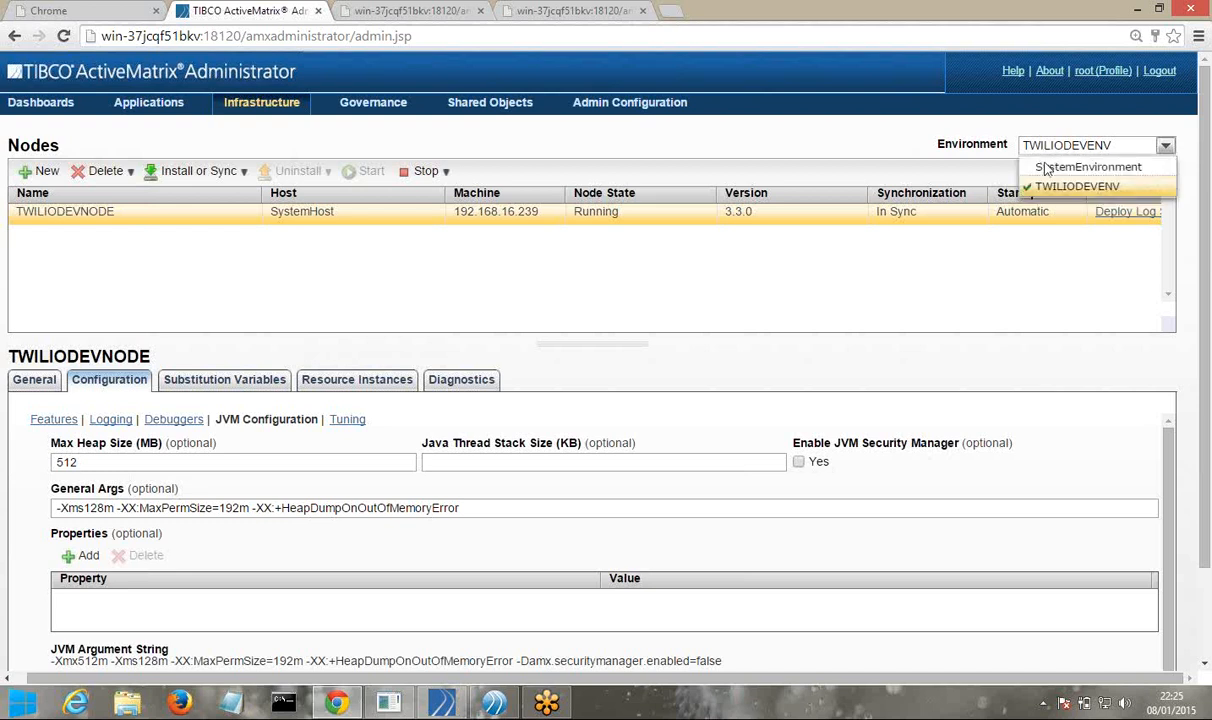
pyautogui.click(1048, 168)
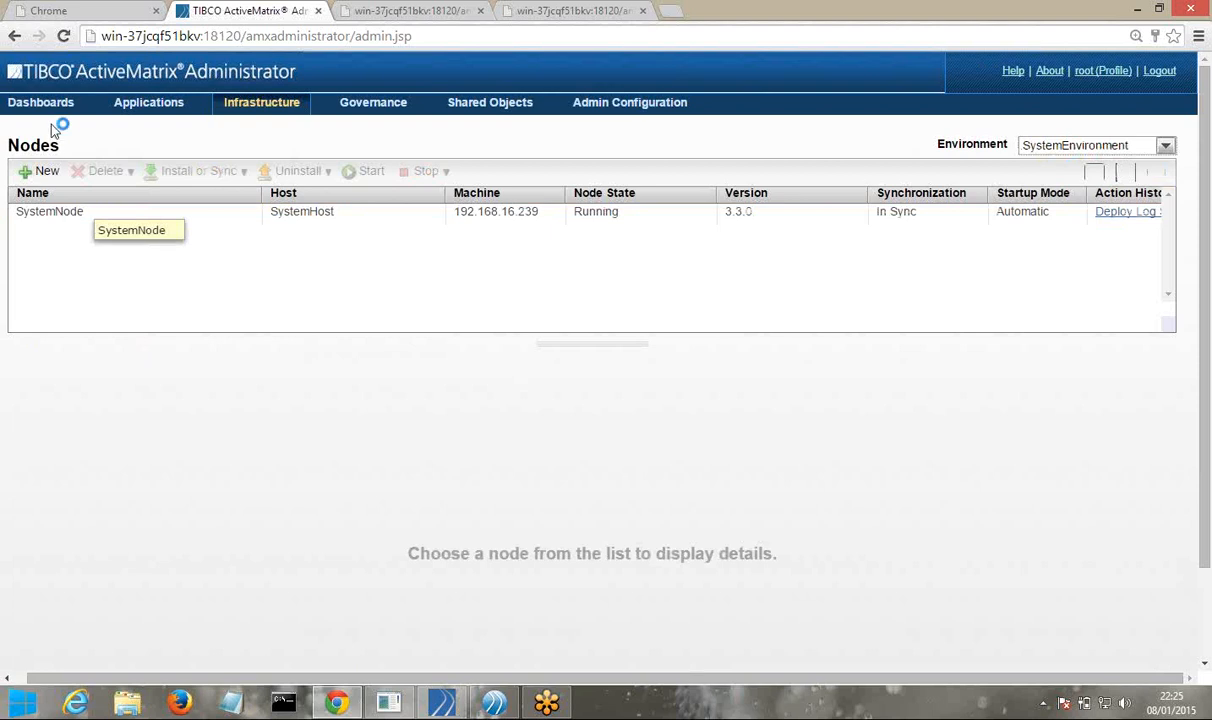
pyautogui.click(131, 108)
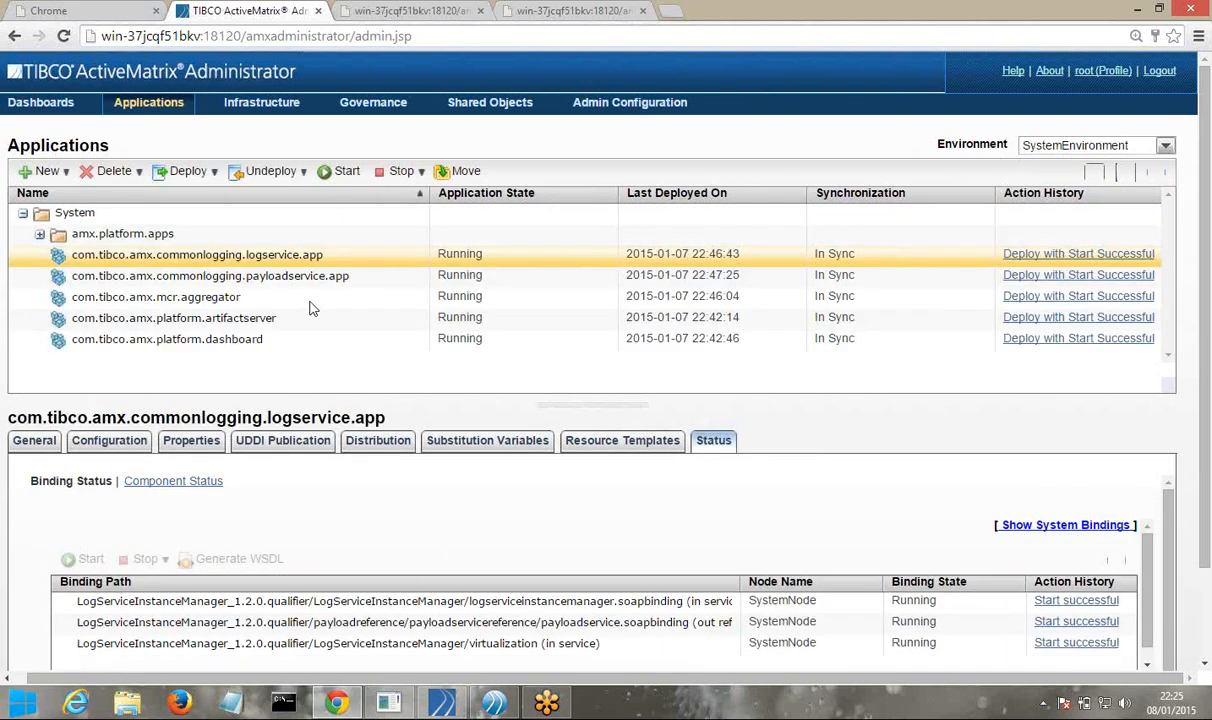
pyautogui.click(35, 441)
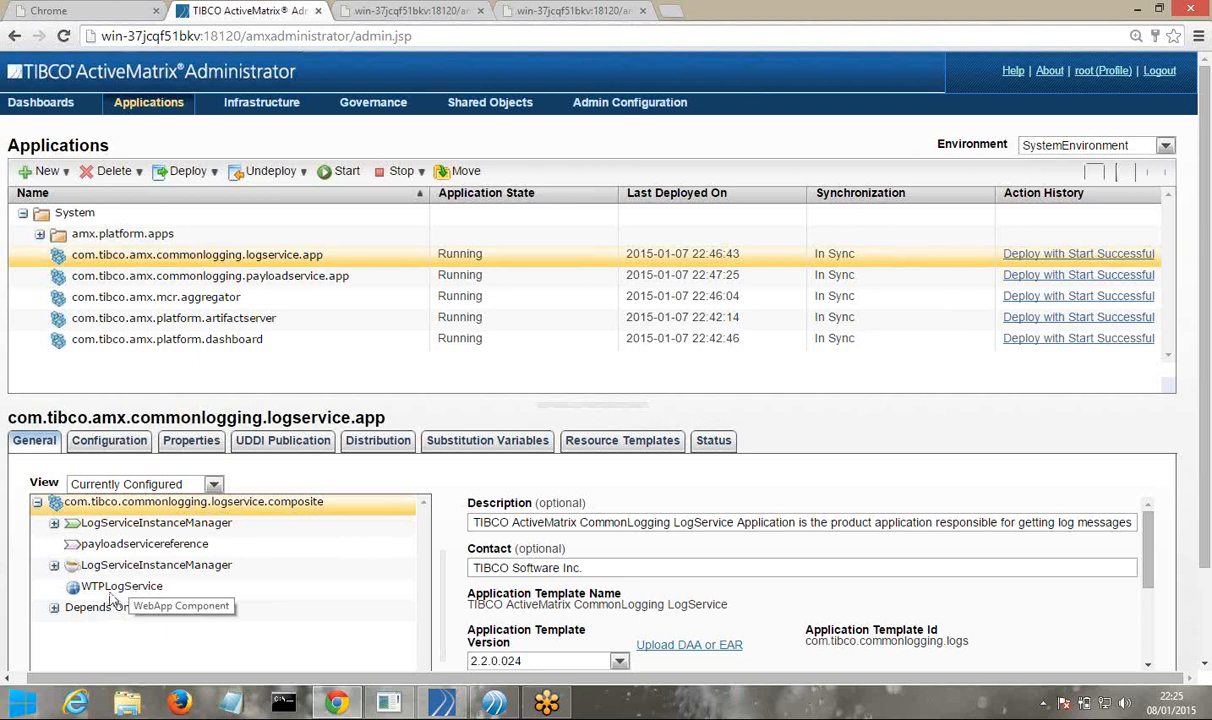
pyautogui.click(497, 707)
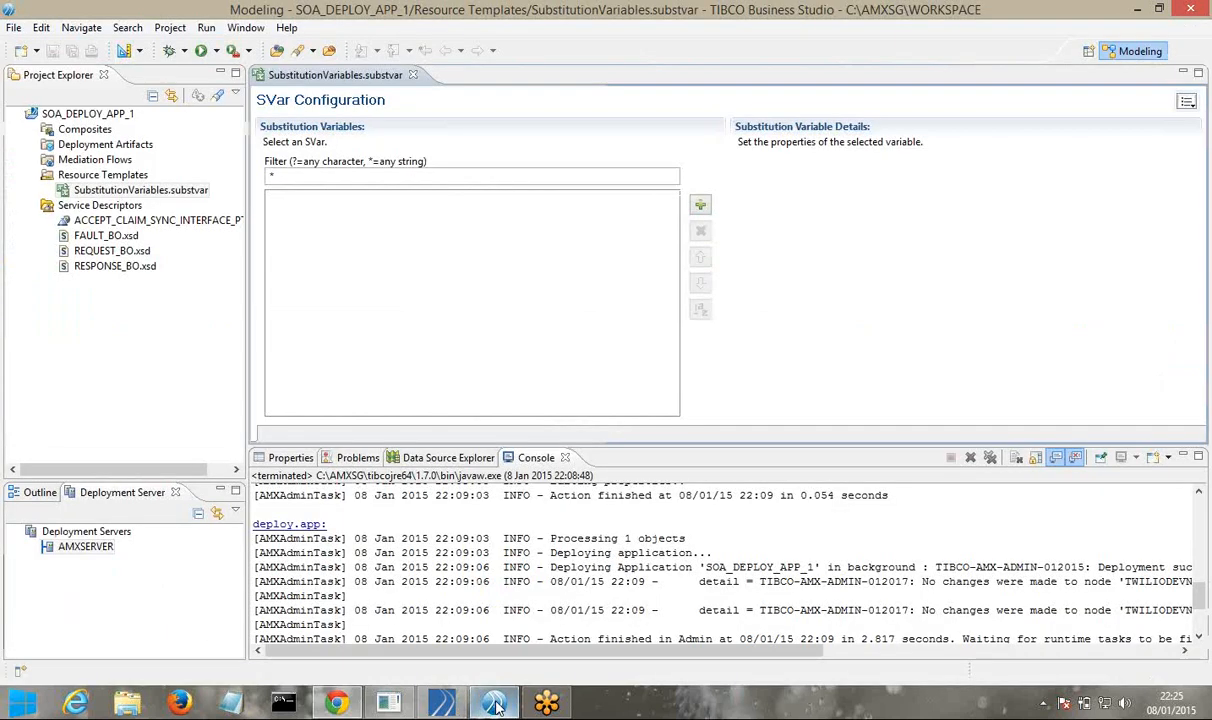
# Open MED1.mediation and SOA_DEPLOY_APP_1.composite, then return to the Administrator in Chrome
pyautogui.click(32, 160)
pyautogui.click(92, 175)
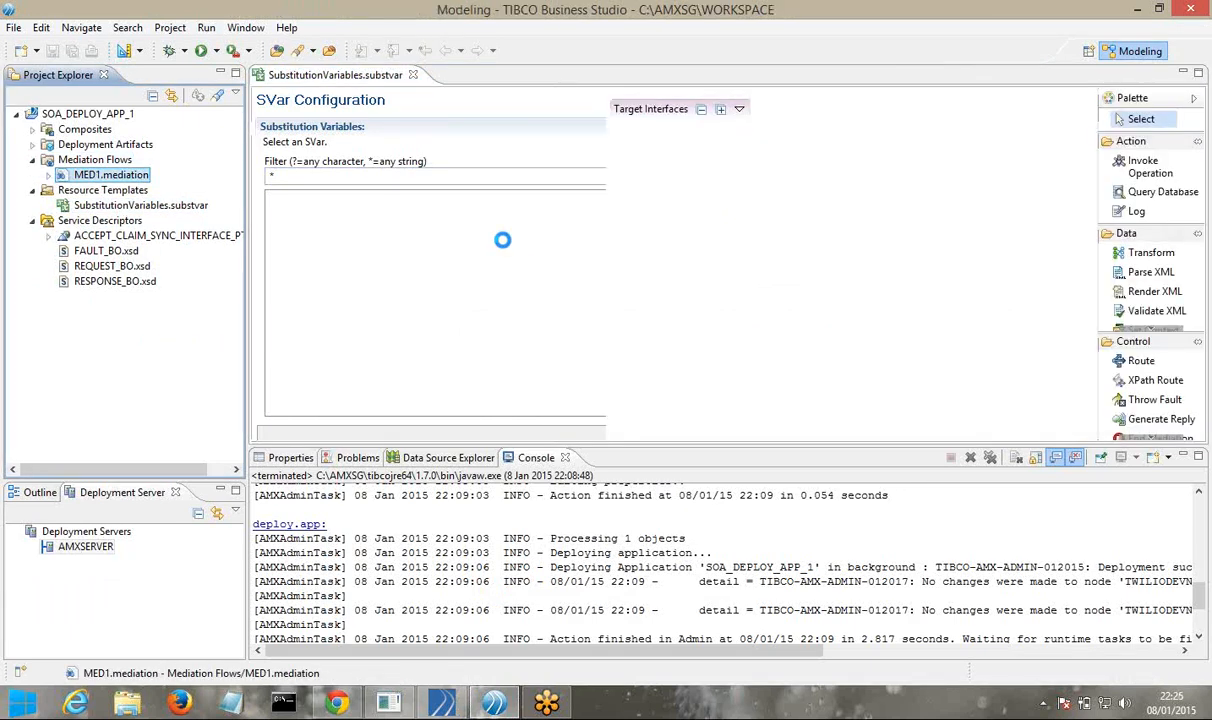
pyautogui.doubleClick(88, 132)
pyautogui.doubleClick(106, 147)
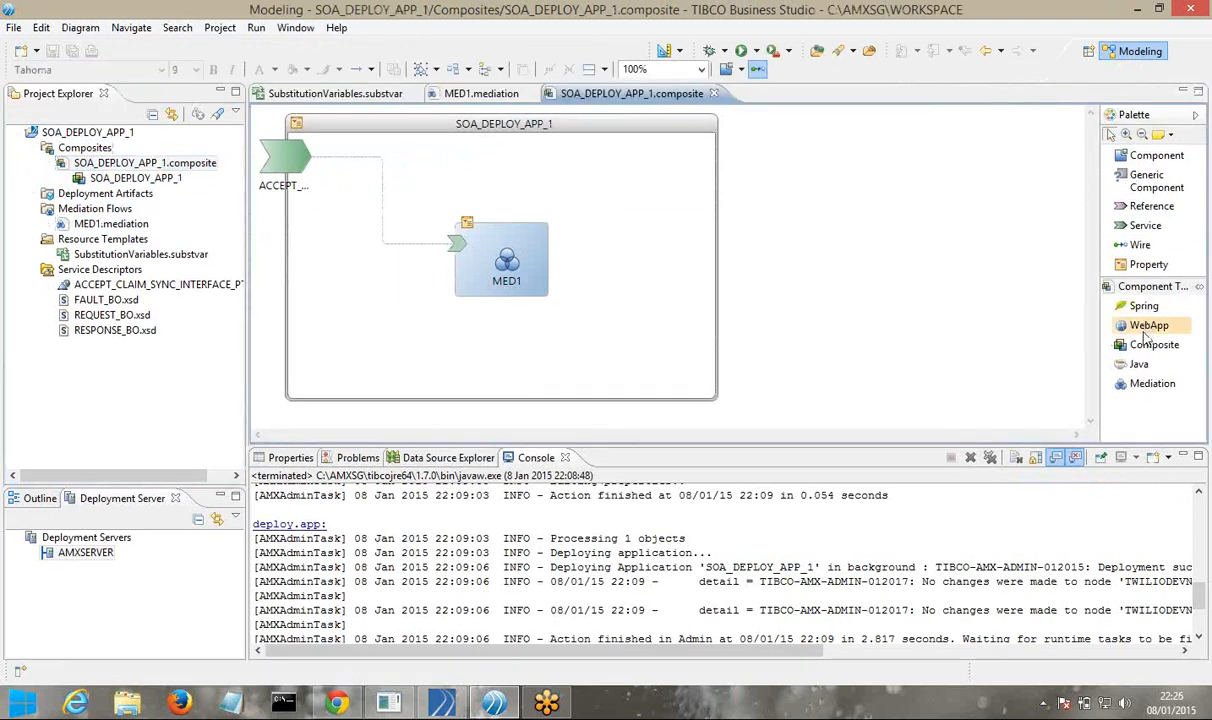
pyautogui.click(1145, 384)
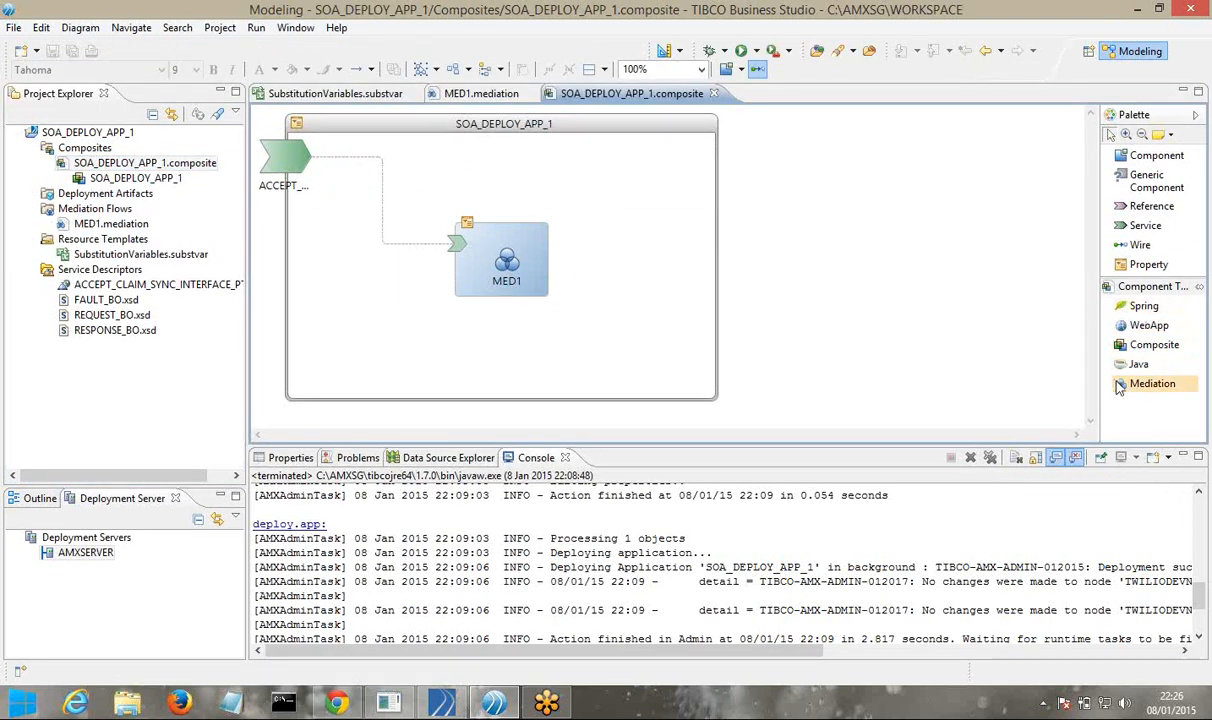
pyautogui.click(494, 706)
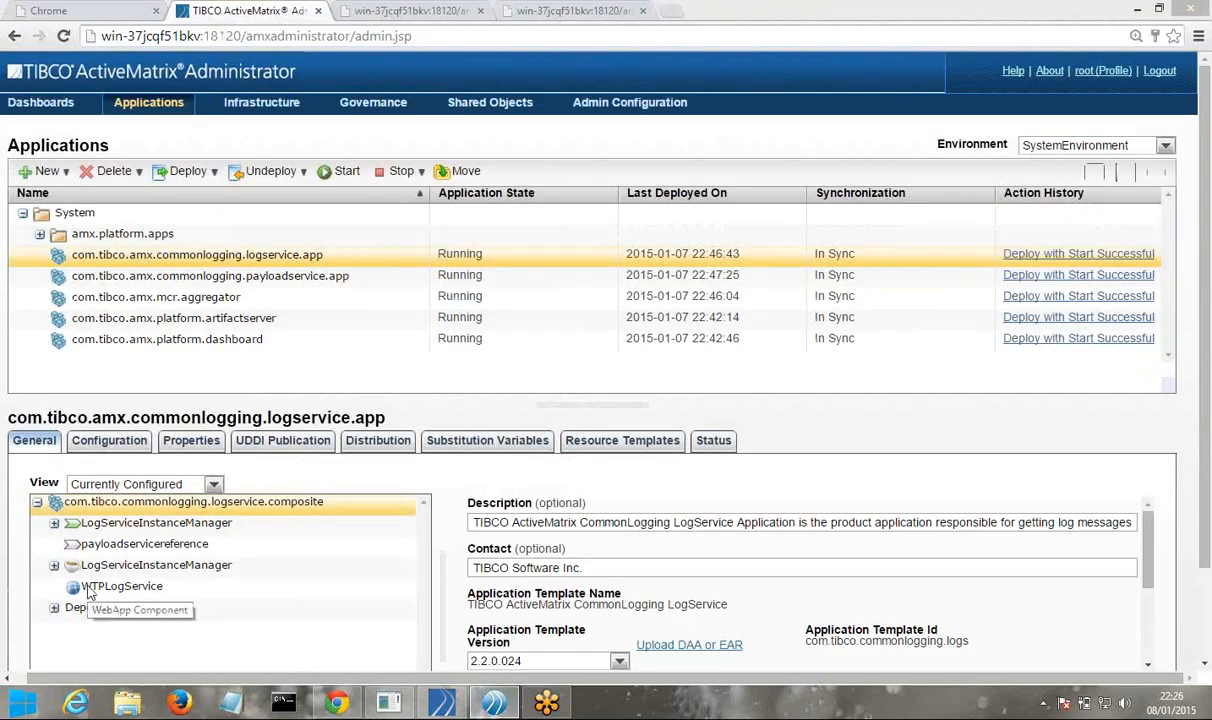
# Inspect the logservice, dashboard, artifactserver, mcr.aggregator and payloadservice system applications and their components
pyautogui.click(89, 590)
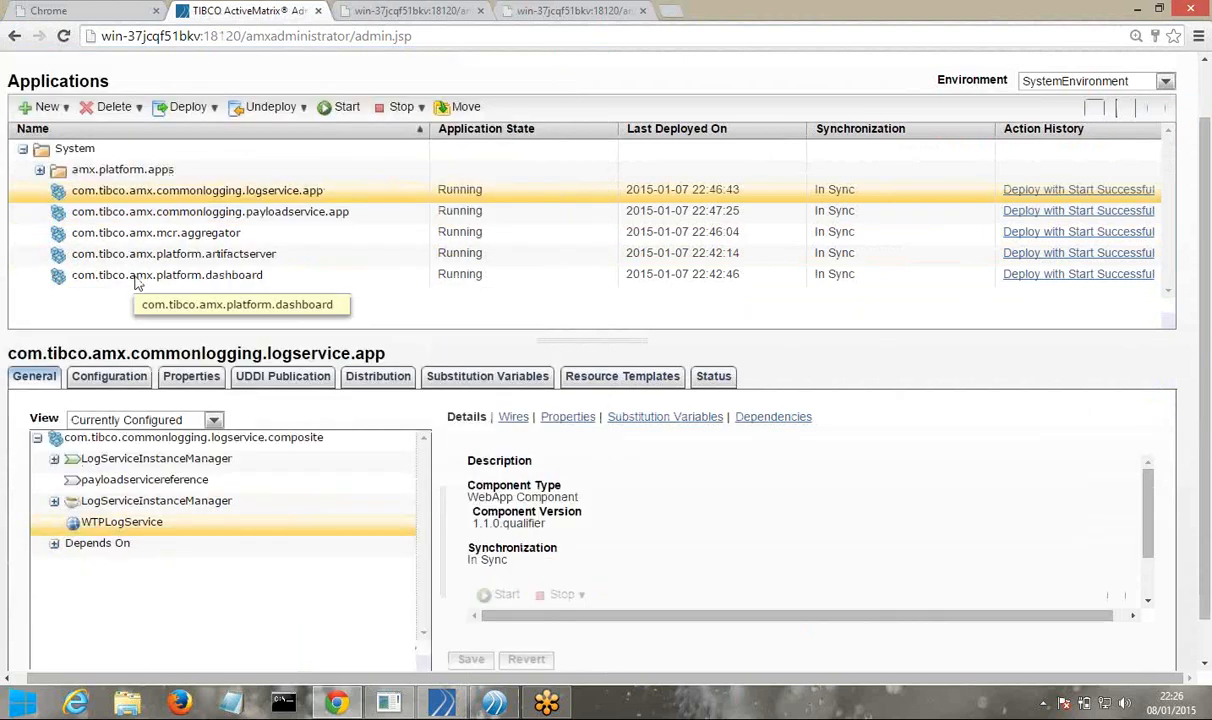
pyautogui.click(137, 280)
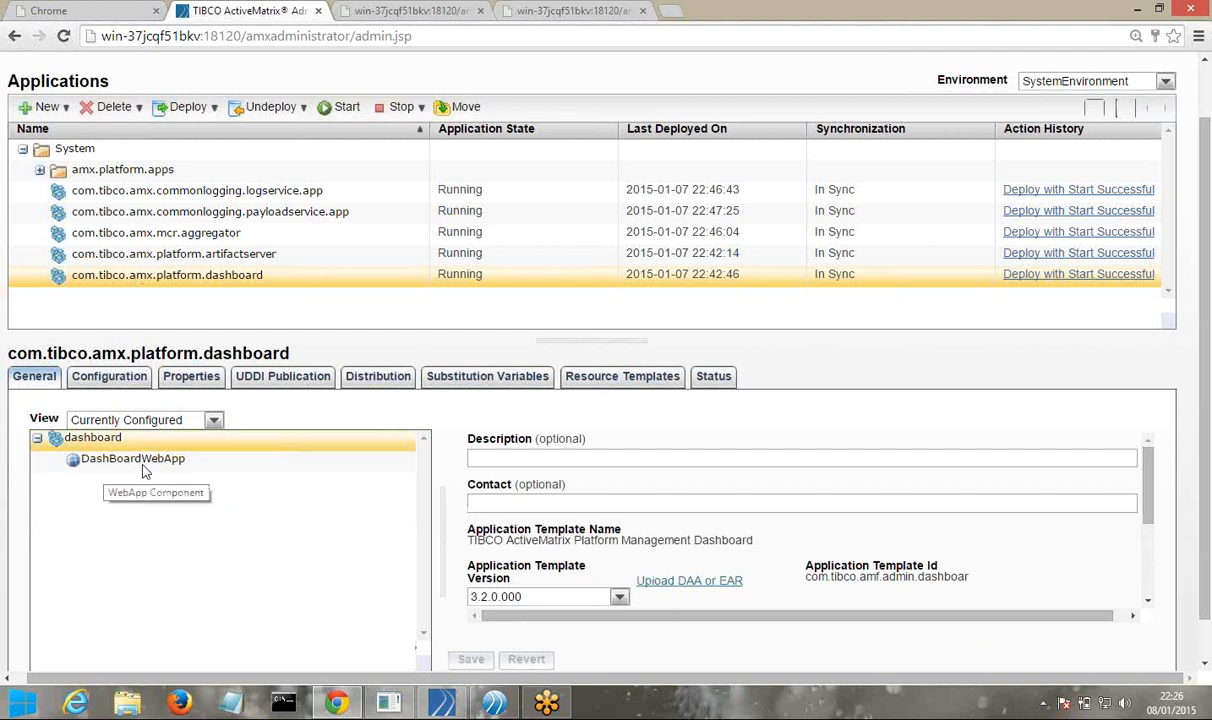
pyautogui.click(144, 465)
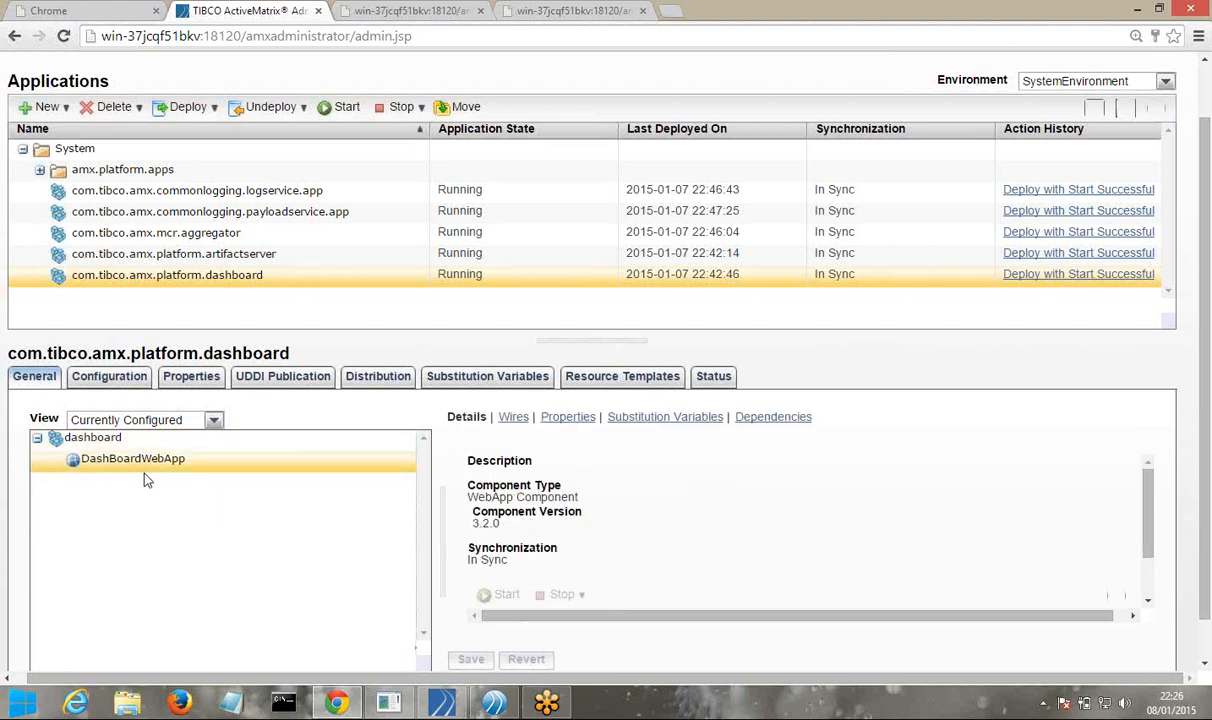
pyautogui.click(189, 257)
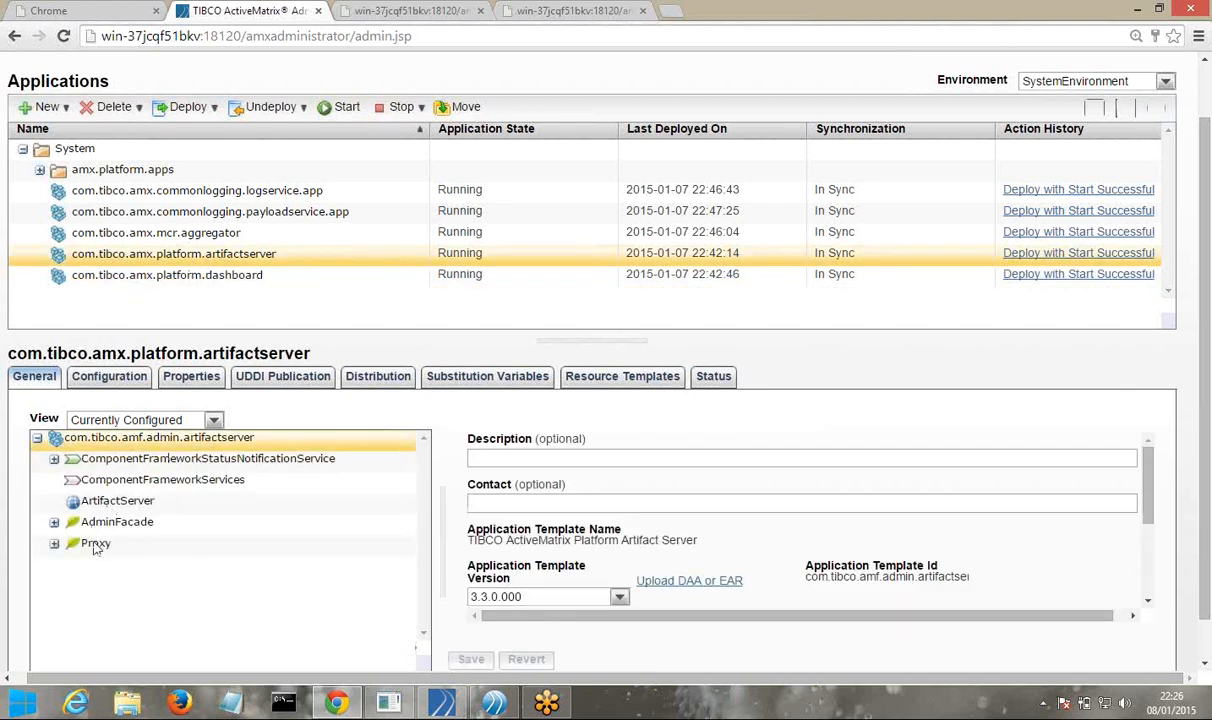
pyautogui.click(207, 234)
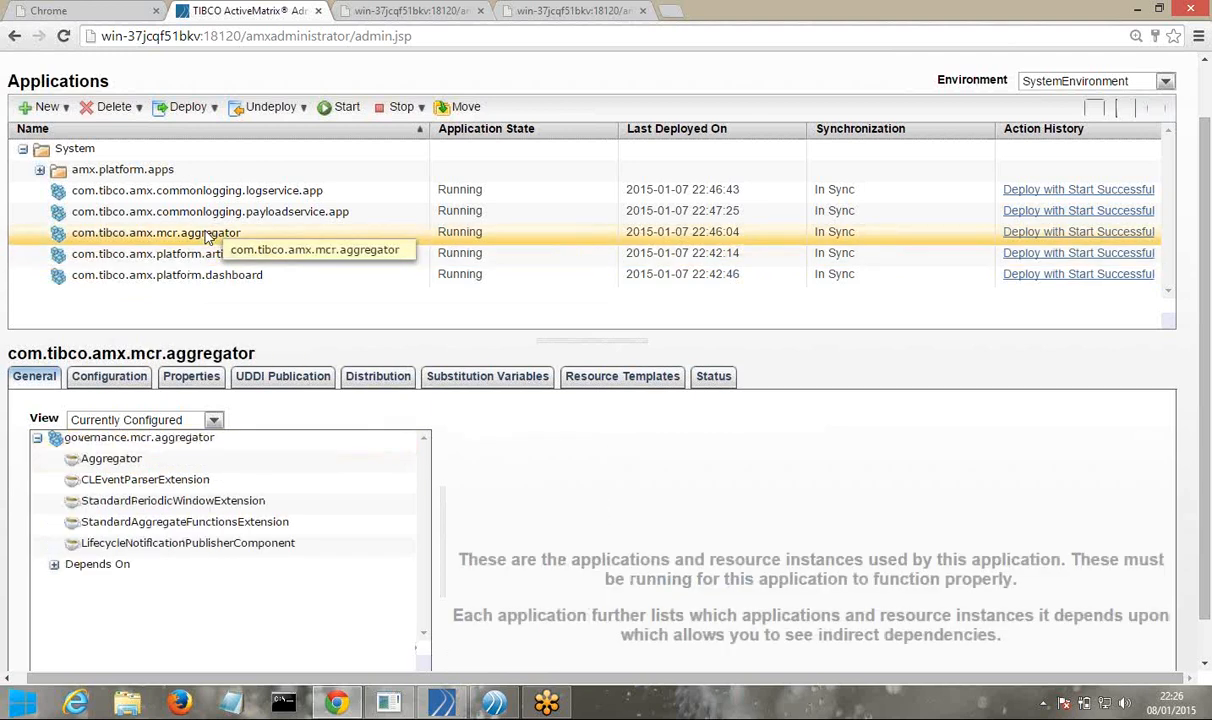
pyautogui.click(263, 212)
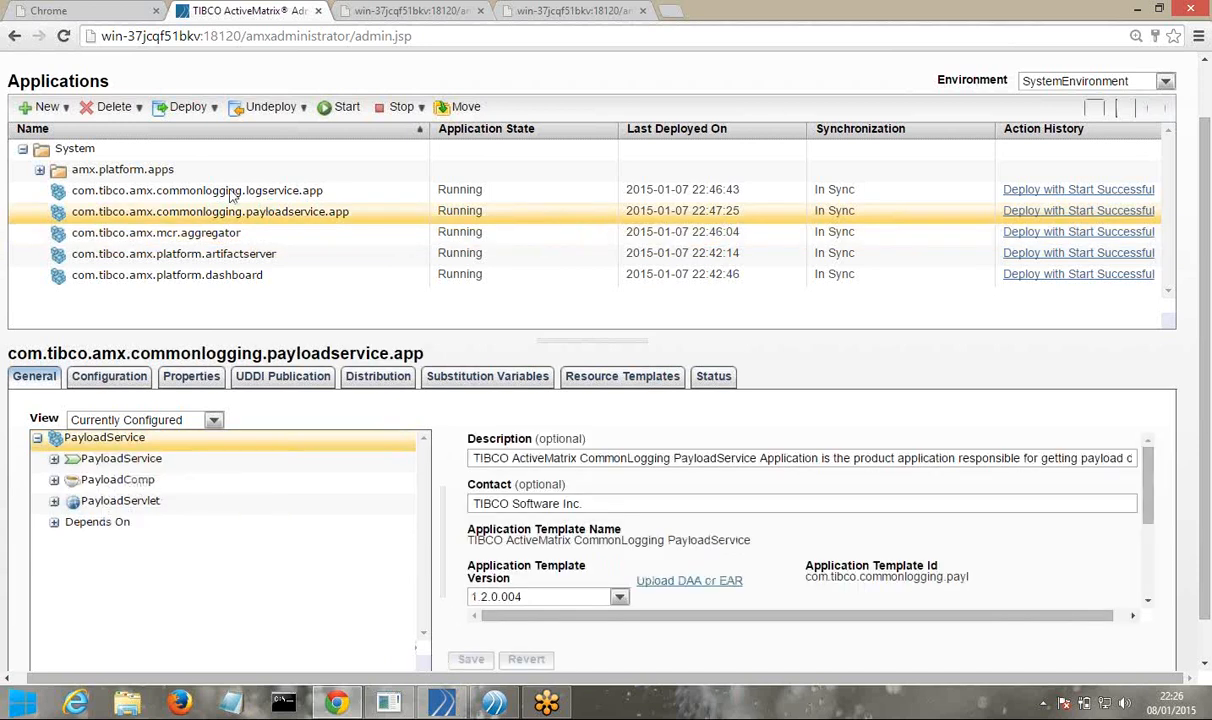
pyautogui.click(232, 191)
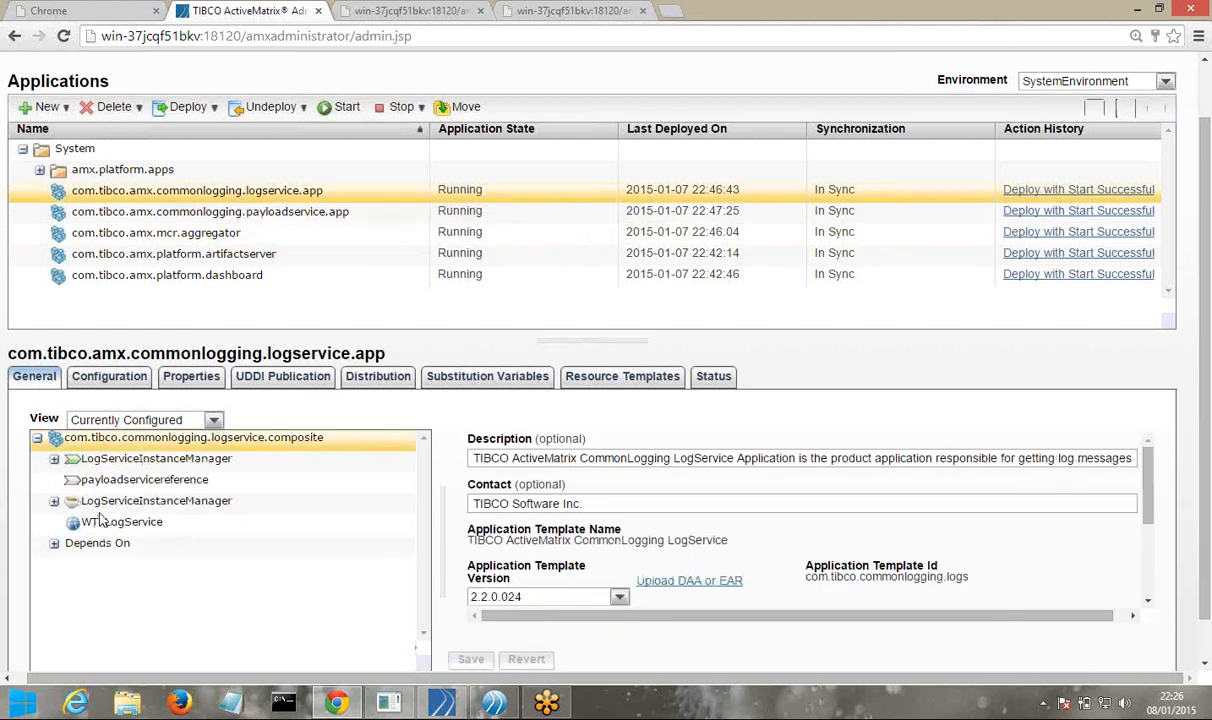
# Inspect the SystemNode platform app's ComponentFrameworkServices management_binding and its instance on SystemNode
pyautogui.click(40, 170)
pyautogui.click(122, 191)
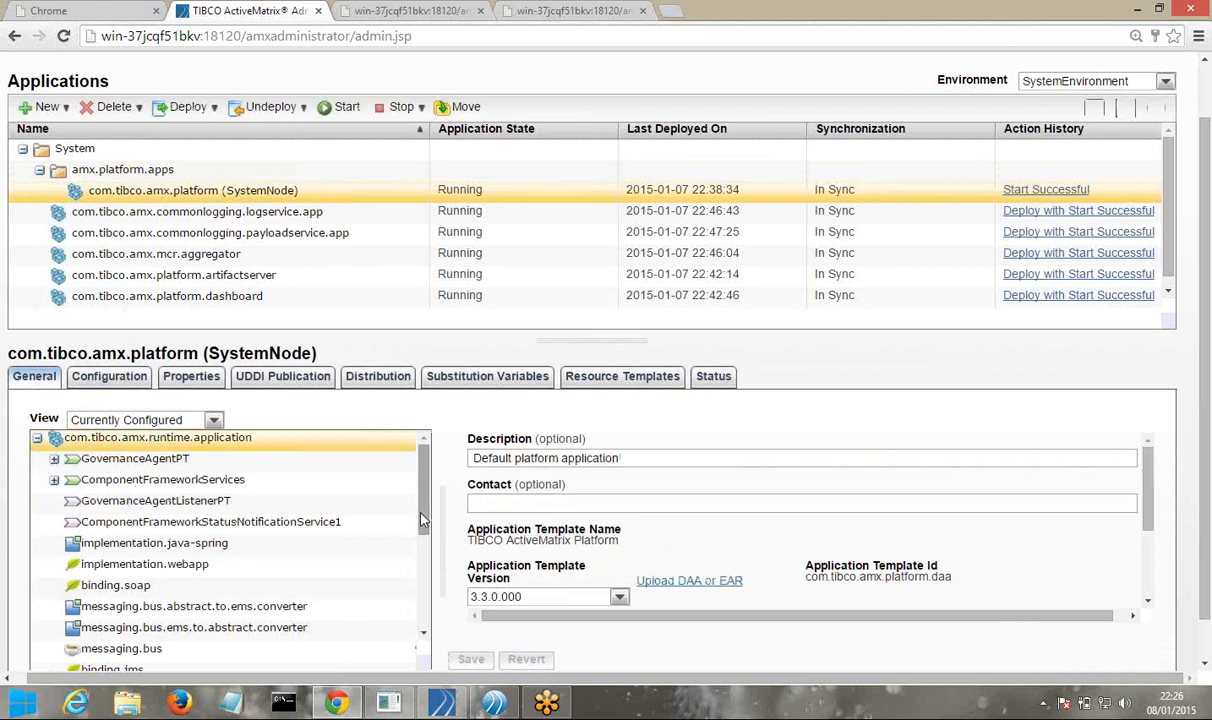
pyautogui.moveTo(421, 520); pyautogui.dragTo(410, 573)
pyautogui.scroll(-2, 300, 565)
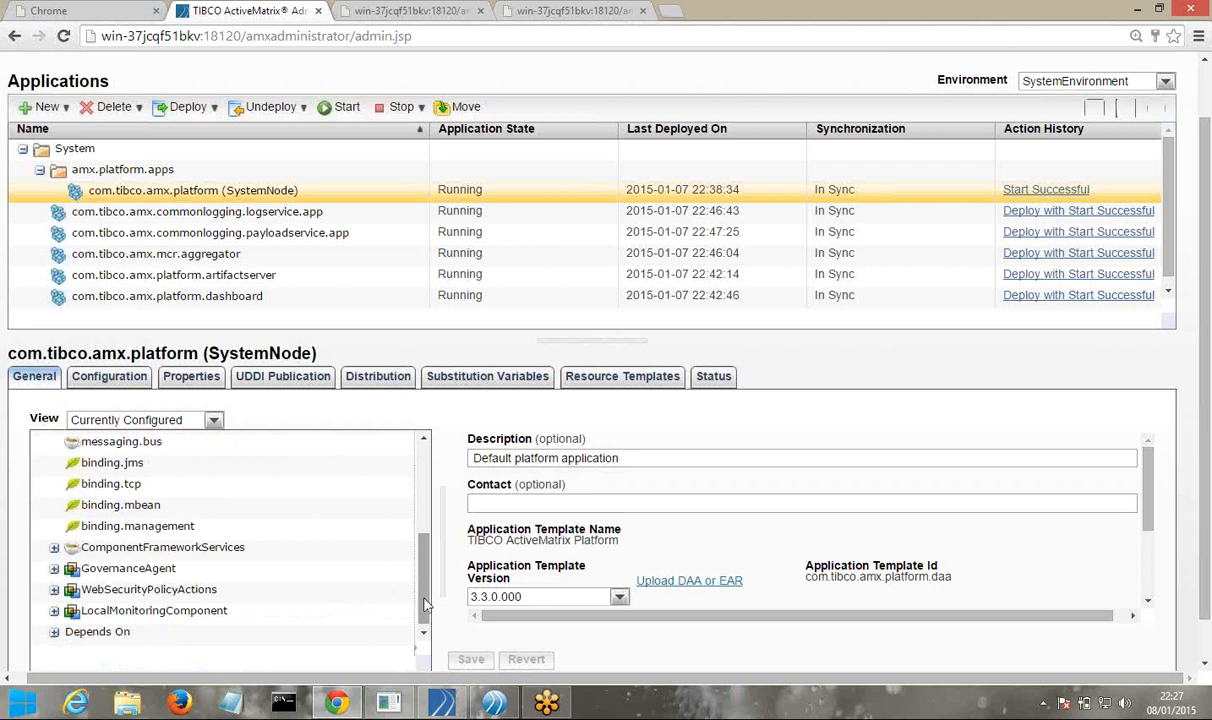
pyautogui.moveTo(424, 603); pyautogui.dragTo(426, 515)
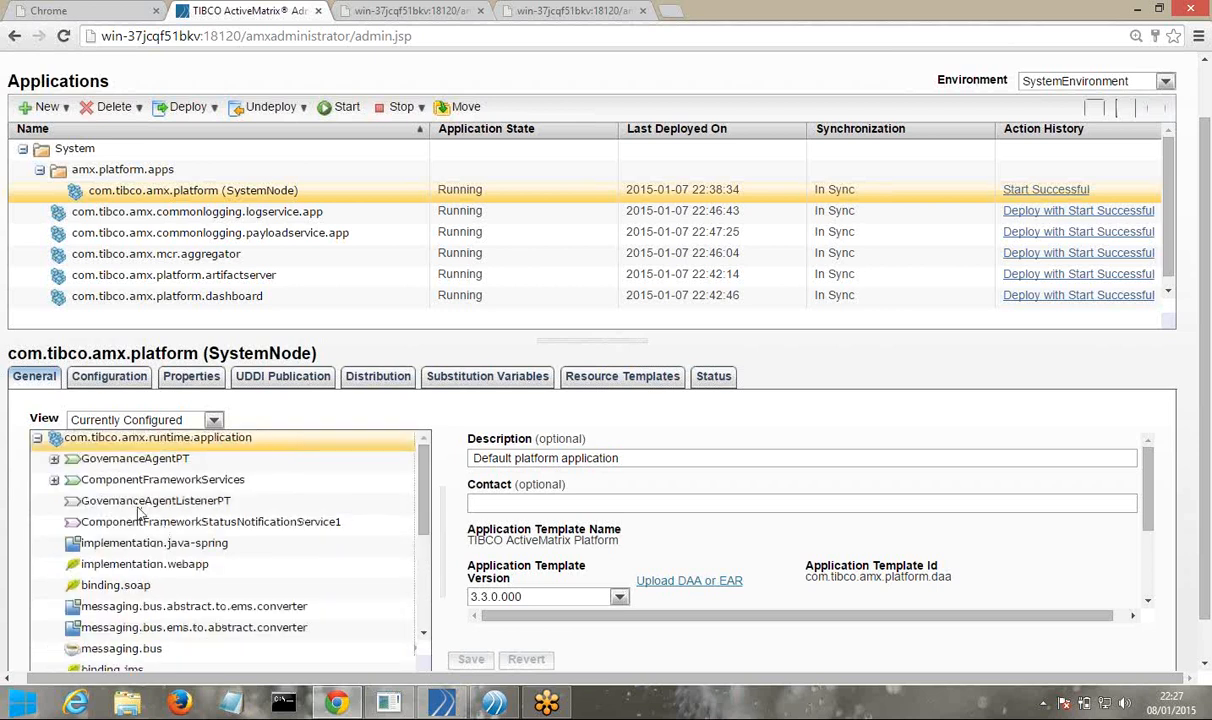
pyautogui.click(54, 480)
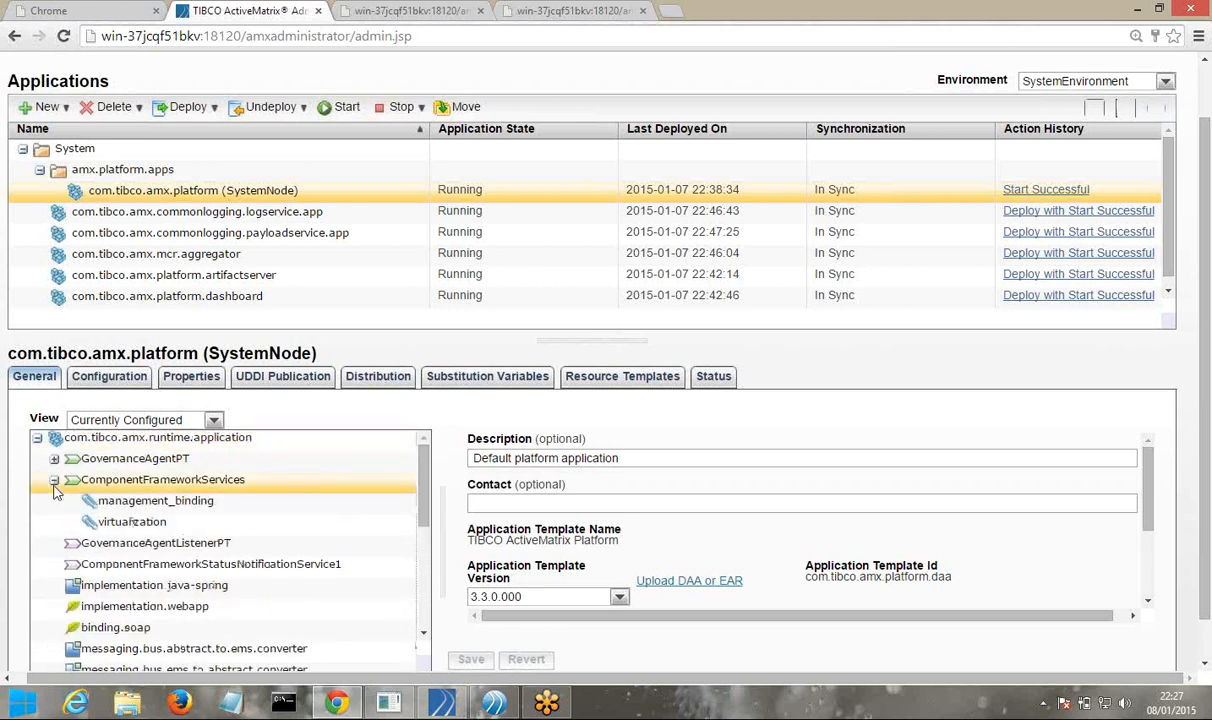
pyautogui.click(167, 510)
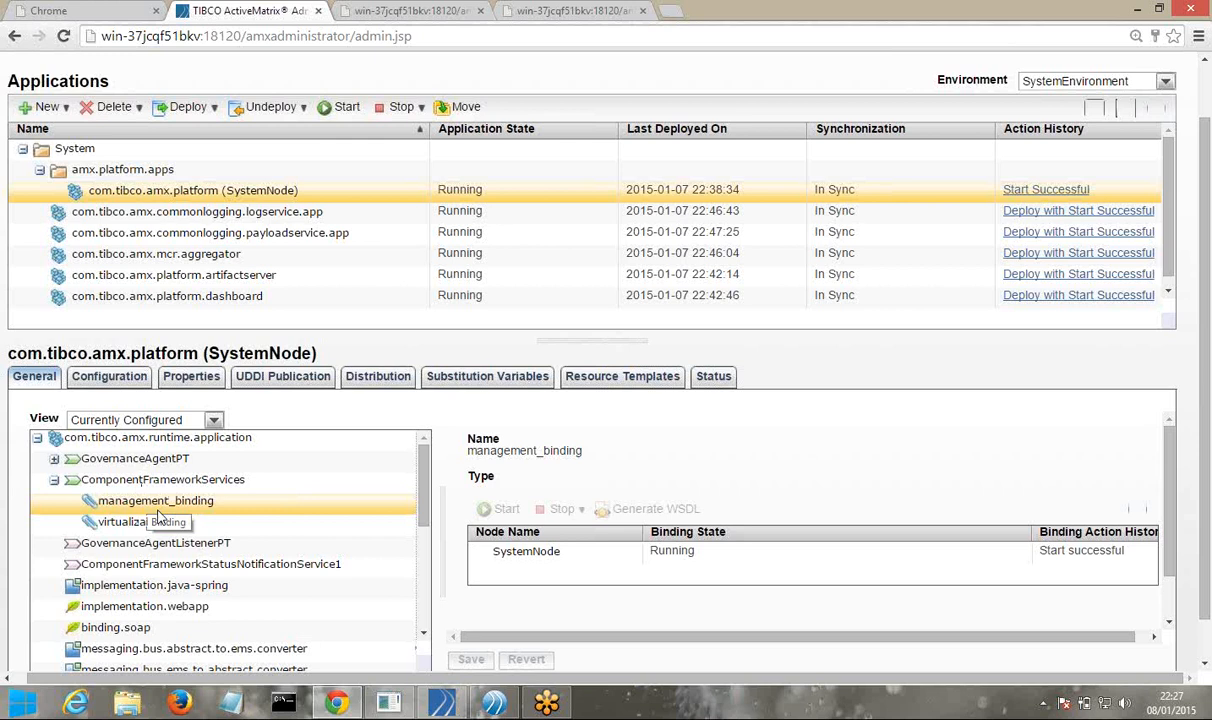
pyautogui.click(530, 558)
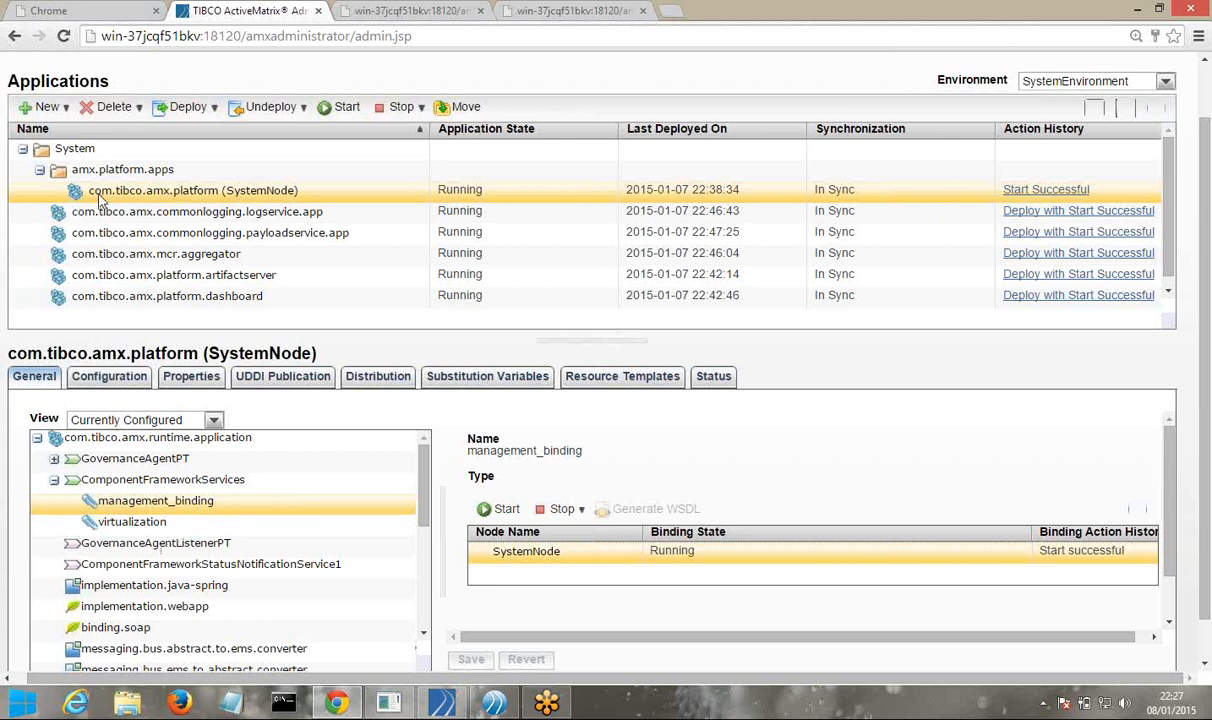
# Collapse the amx.platform.apps and System folders, then return to Business Studio
pyautogui.click(40, 174)
pyautogui.click(22, 149)
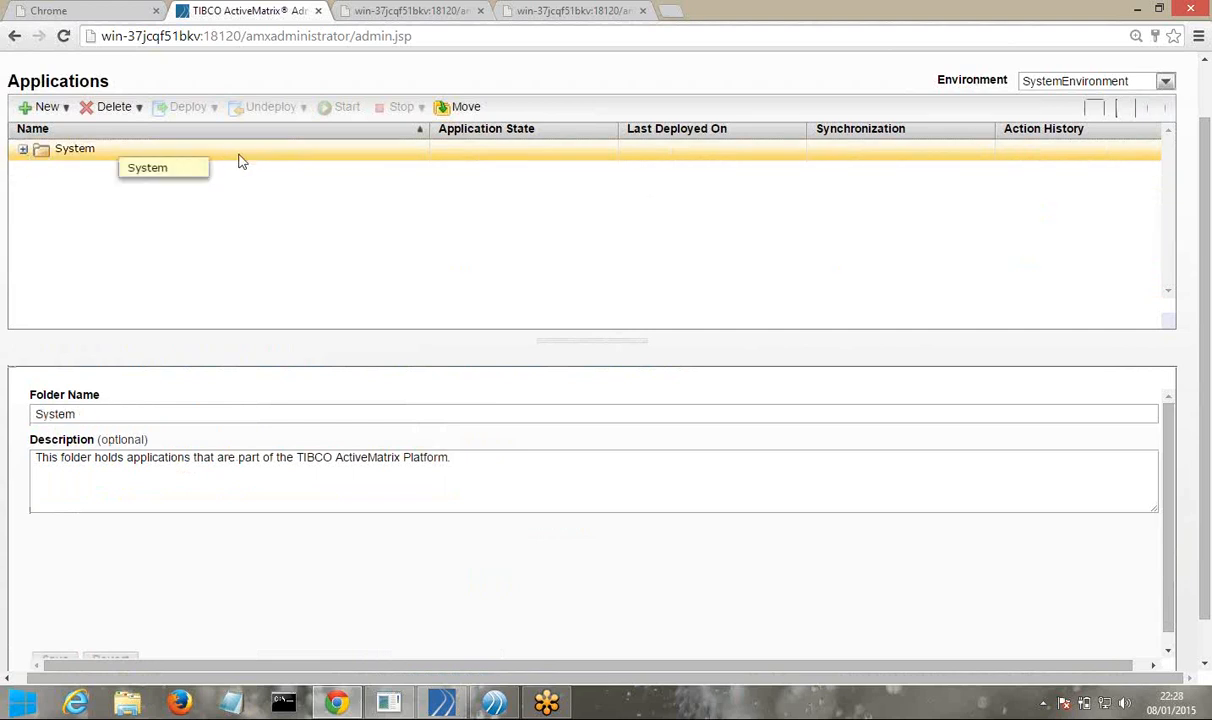
pyautogui.scroll(2, 393, 225)
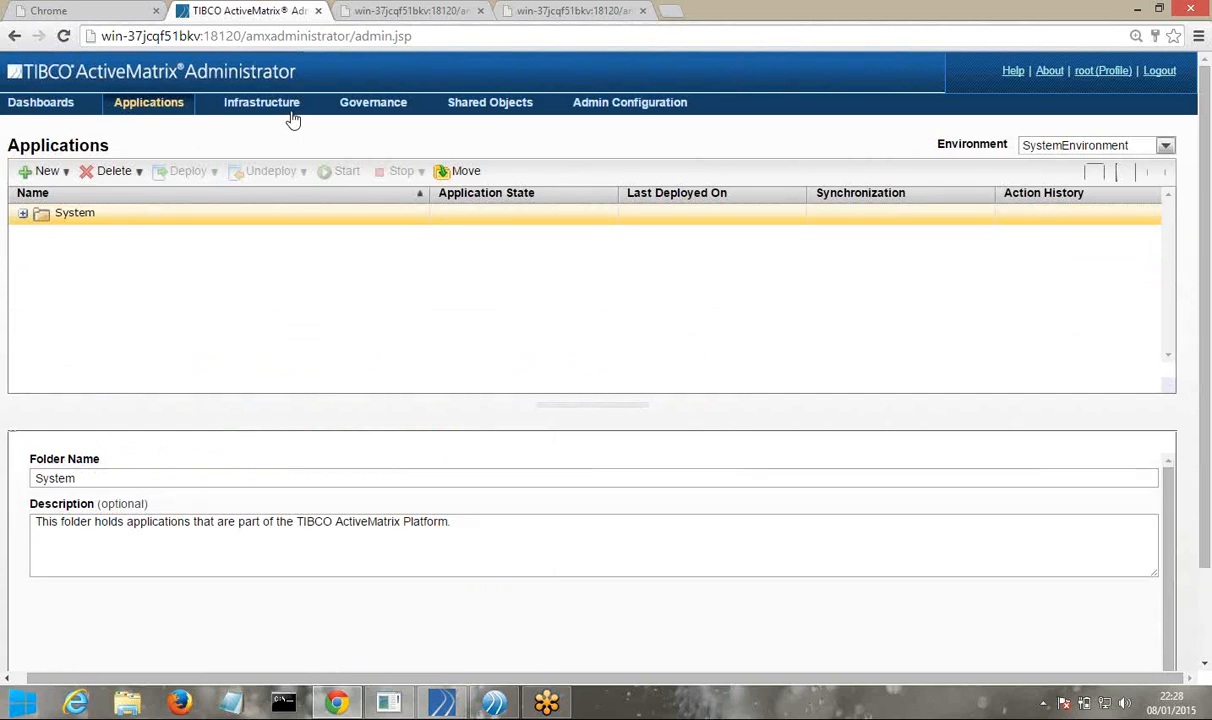
pyautogui.click(485, 703)
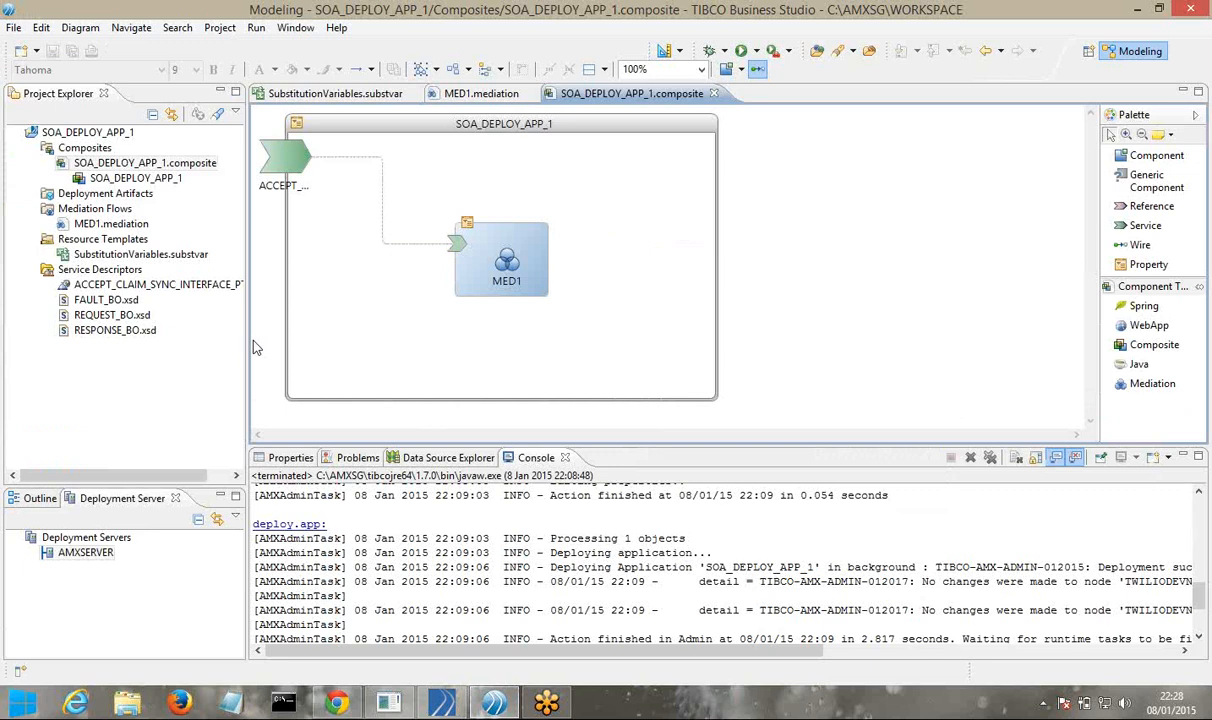
# Show the ACCEPT promoted service's ACCEPT_CLAIMS_INBOUND_INTERFACE binding settings in the Properties panel
pyautogui.moveTo(246, 343); pyautogui.dragTo(276, 338)
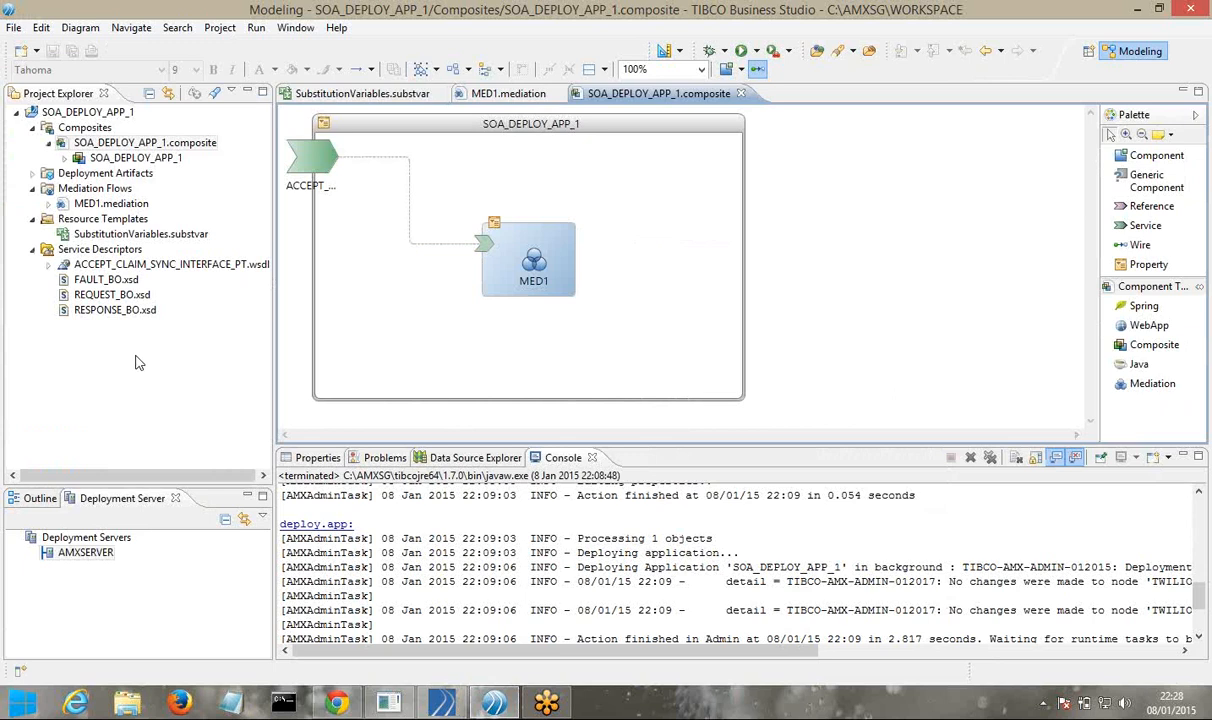
pyautogui.click(309, 176)
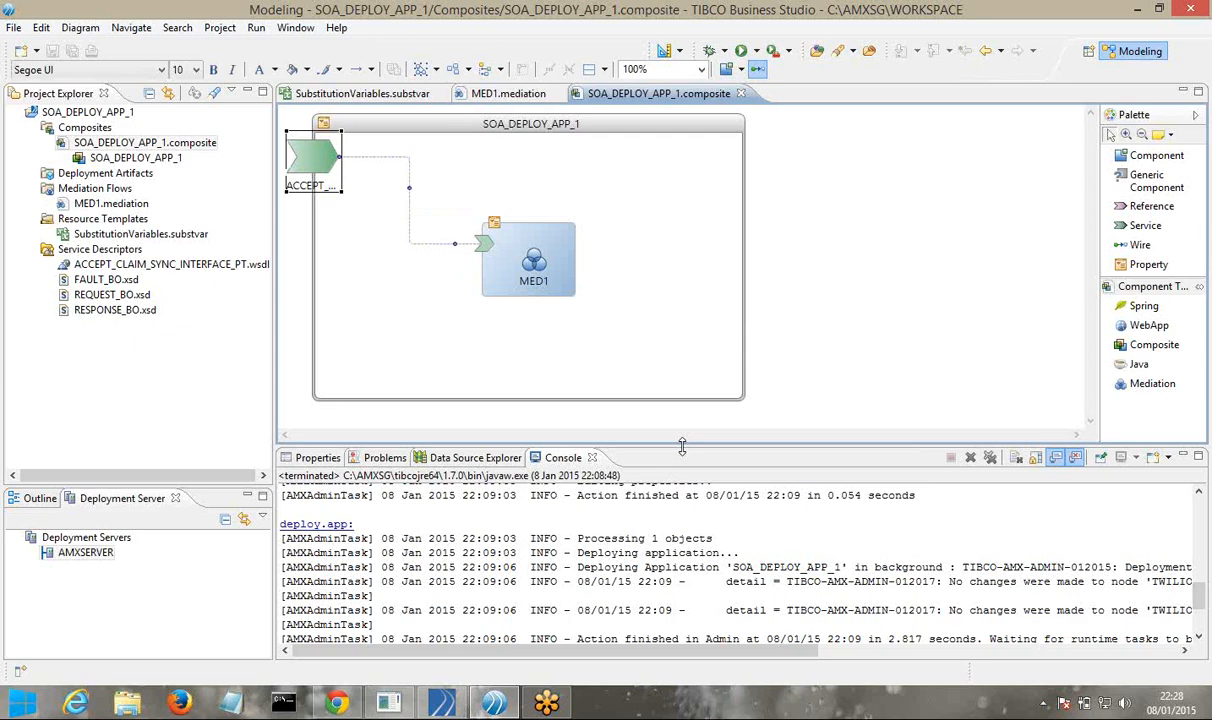
pyautogui.moveTo(682, 446); pyautogui.dragTo(688, 338)
pyautogui.click(299, 354)
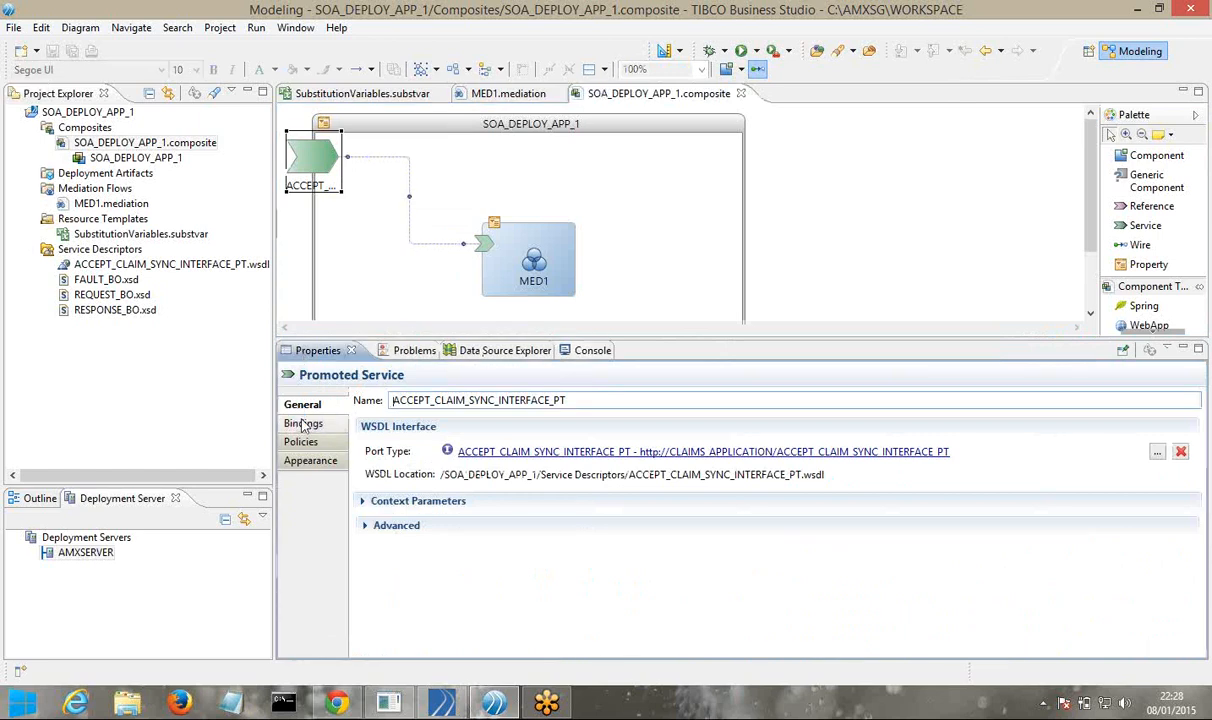
pyautogui.click(303, 423)
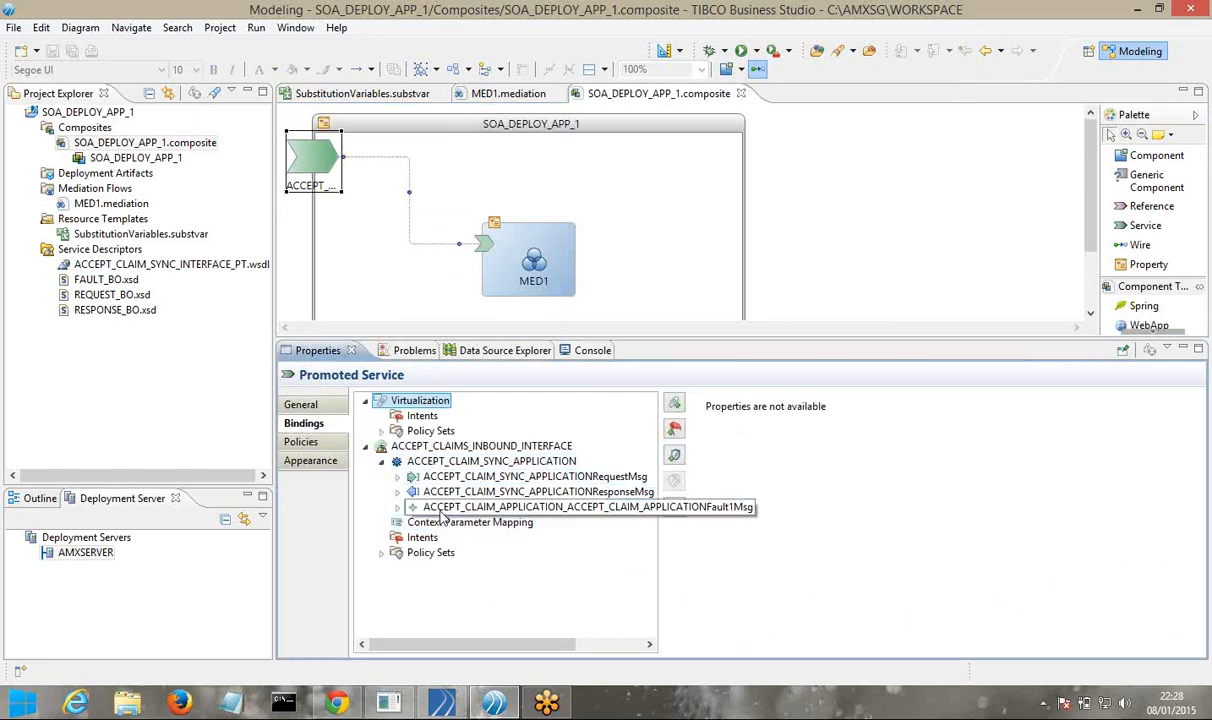
pyautogui.click(450, 446)
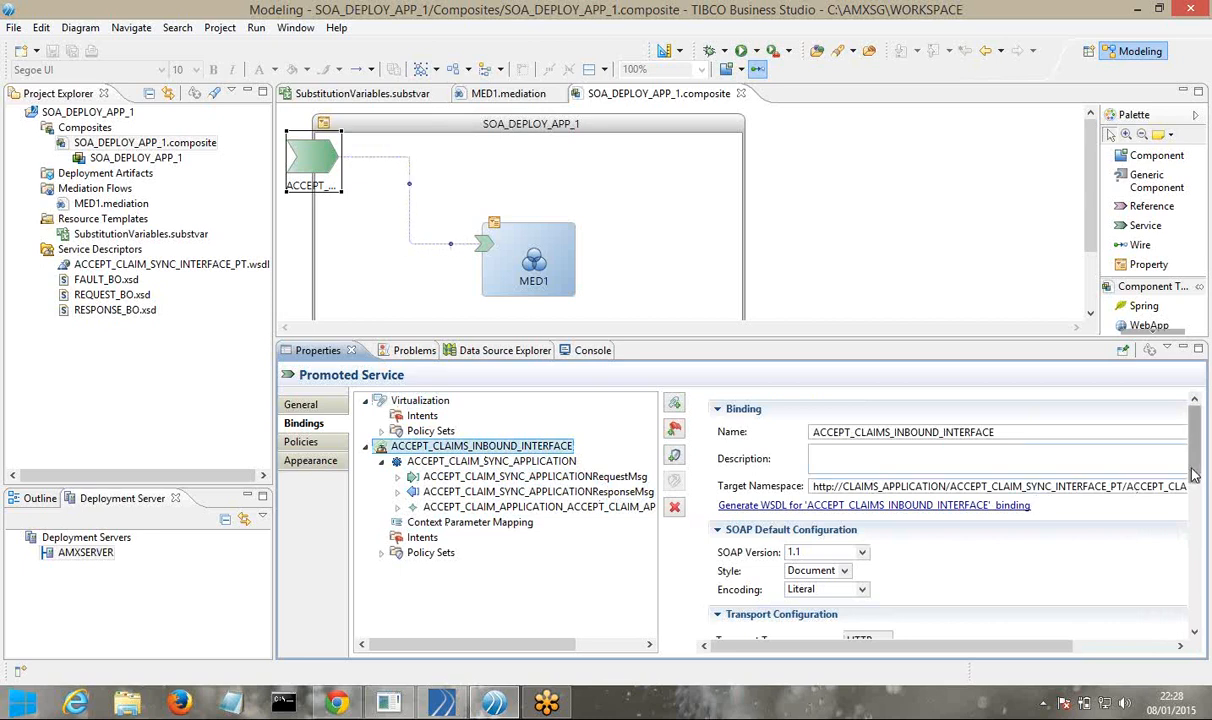
# In Transport Configuration, select the current connector name httpConnector for editing
pyautogui.scroll(-3, 1183, 490)
pyautogui.scroll(-1, 1183, 524)
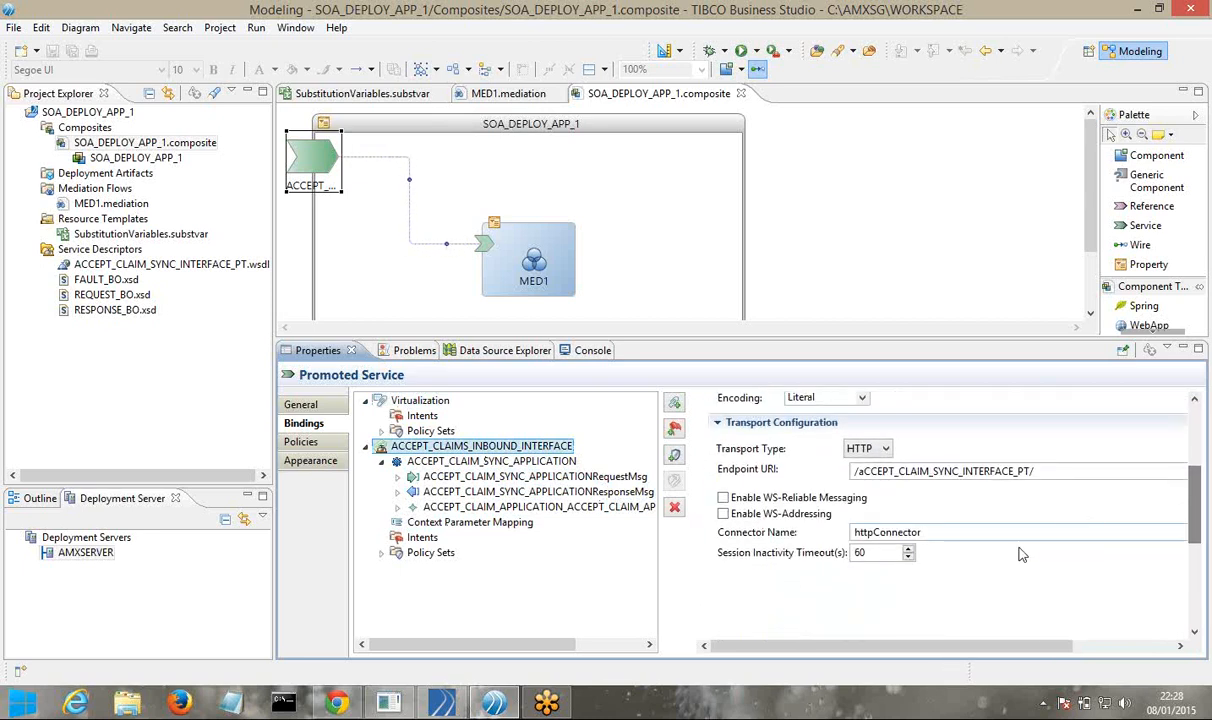
pyautogui.click(930, 532)
pyautogui.doubleClick(930, 532)
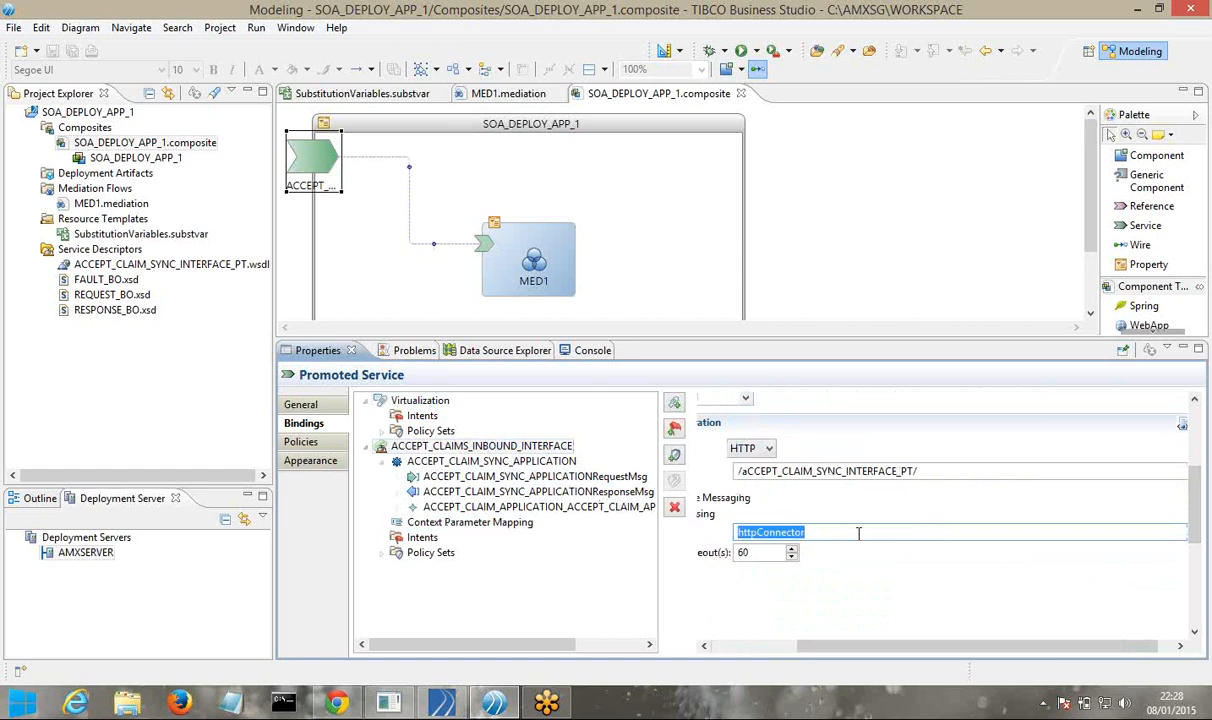
pyautogui.moveTo(815, 650); pyautogui.dragTo(728, 650)
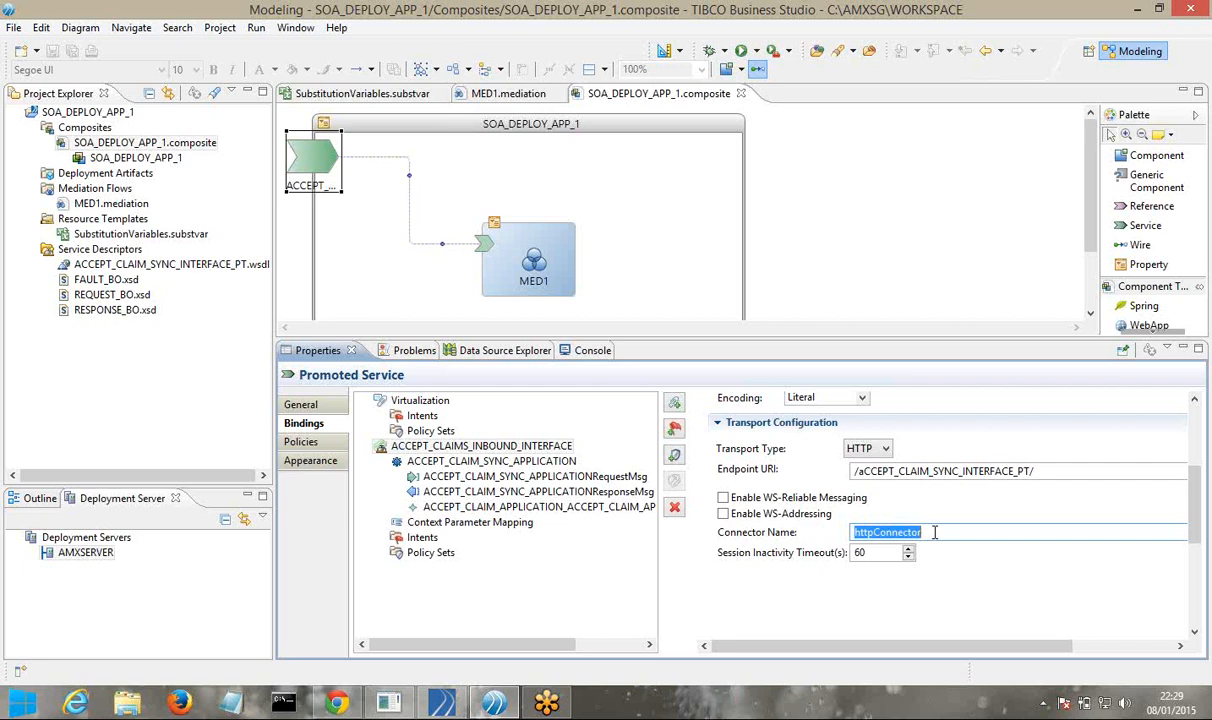
# Replace the connector name with HTTP_CONNECTOR_10019 and save the composite with Ctrl+S
pyautogui.write('htt')
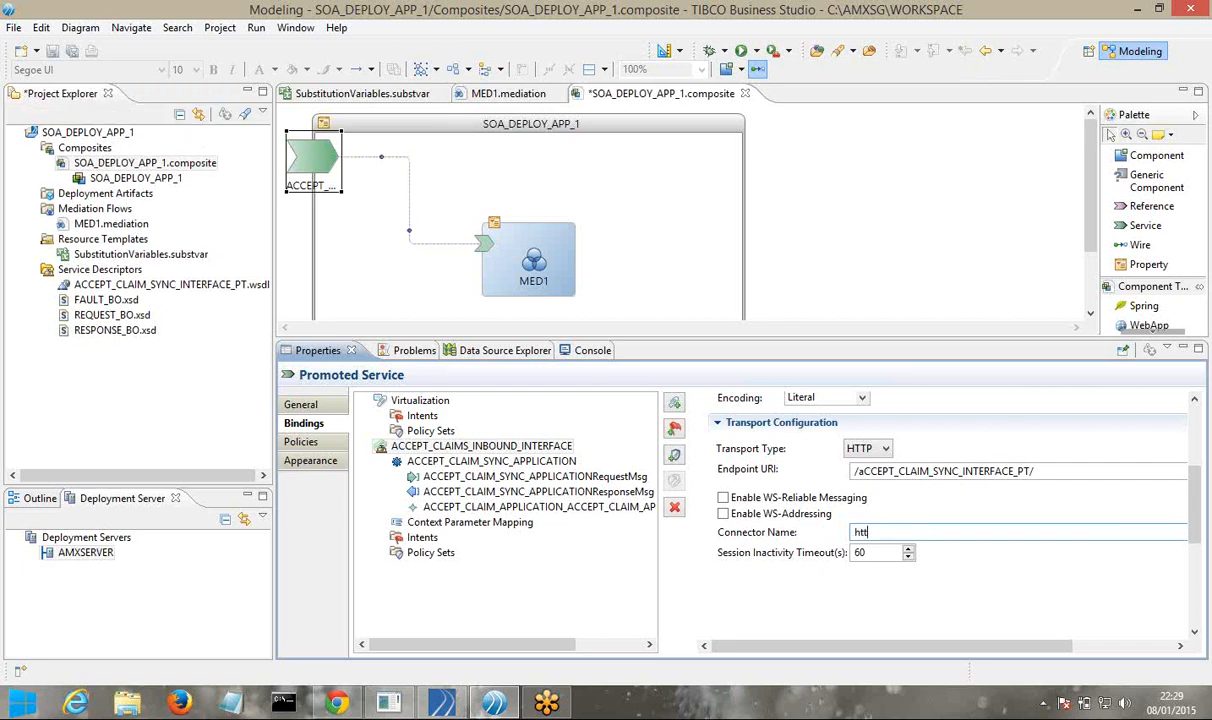
pyautogui.press('BackSpace')
pyautogui.press('BackSpace')
pyautogui.press('BackSpace')
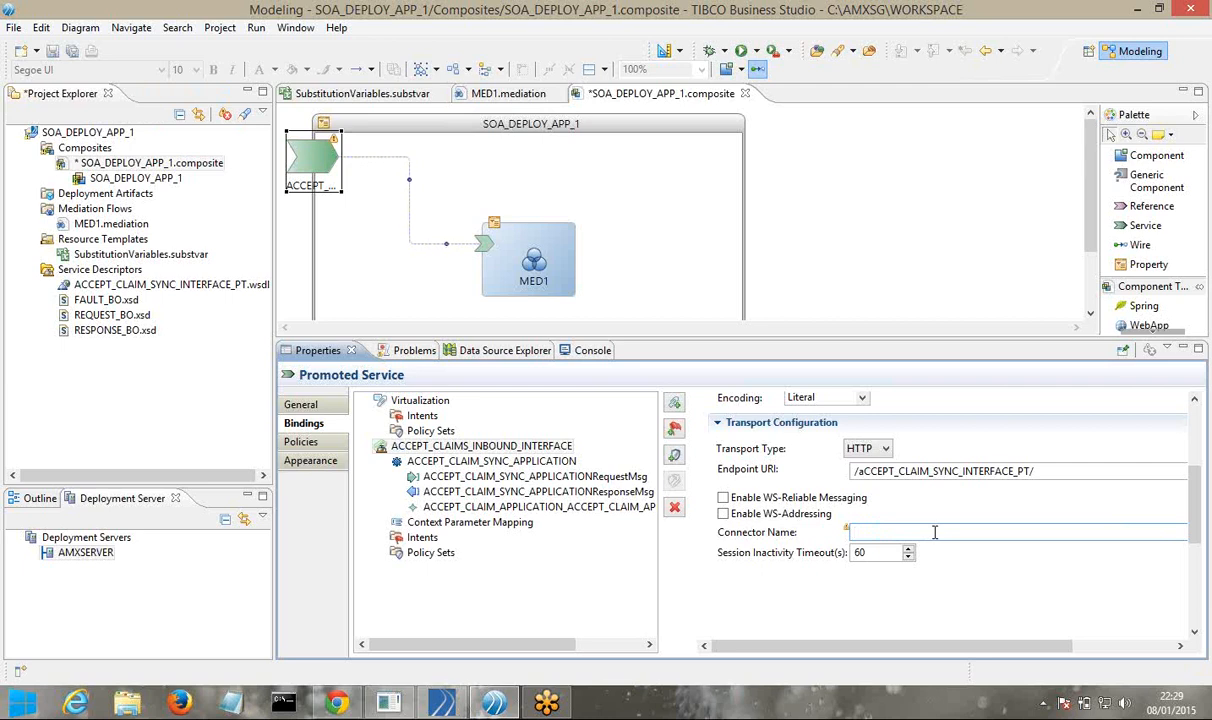
pyautogui.write('HTTP_CONN')
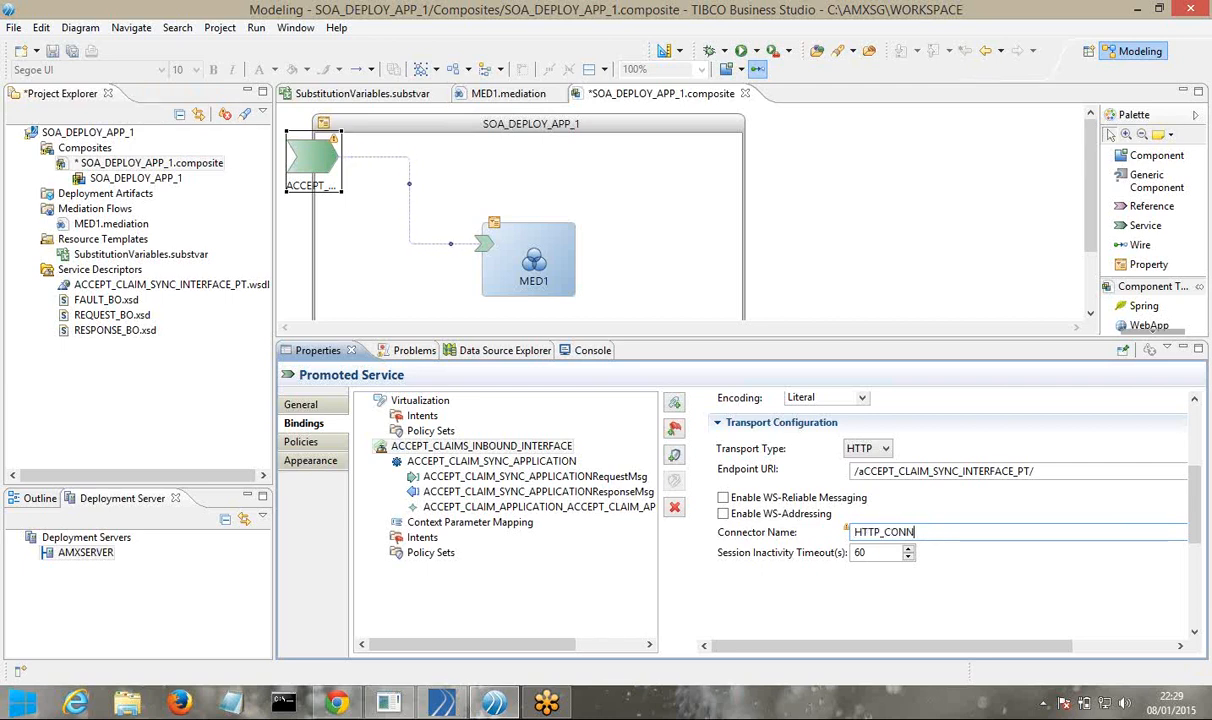
pyautogui.write('ECTOR_100')
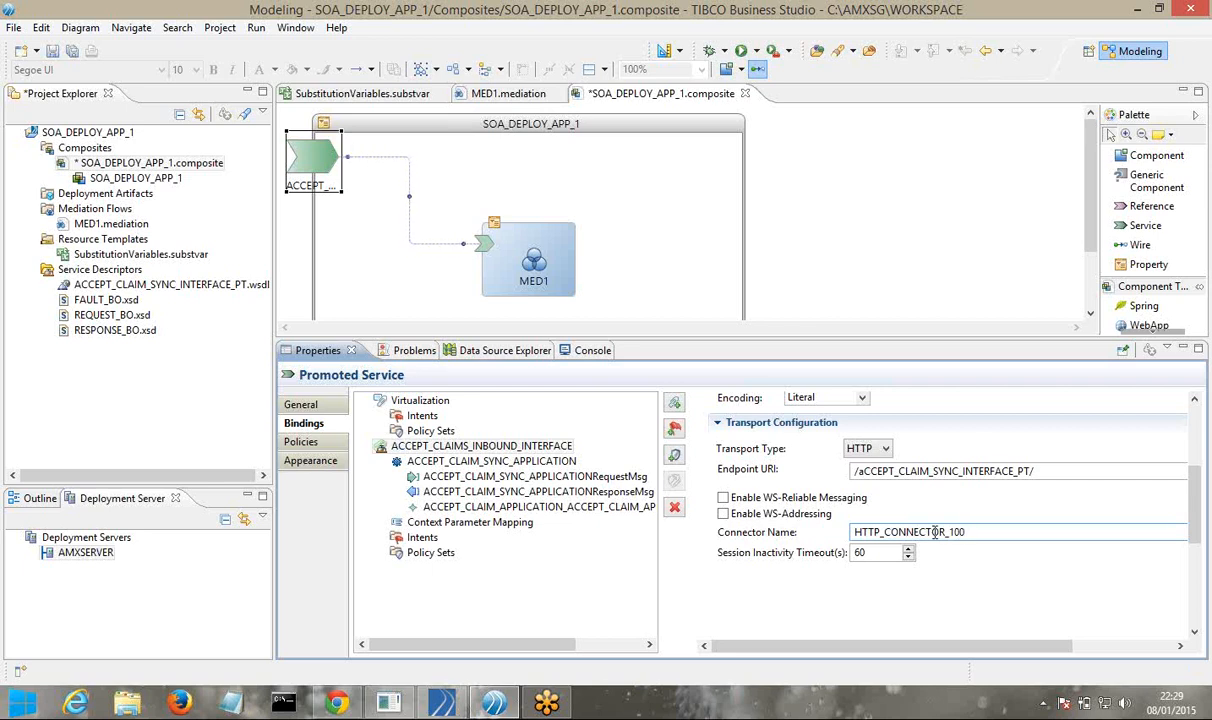
pyautogui.write('19')
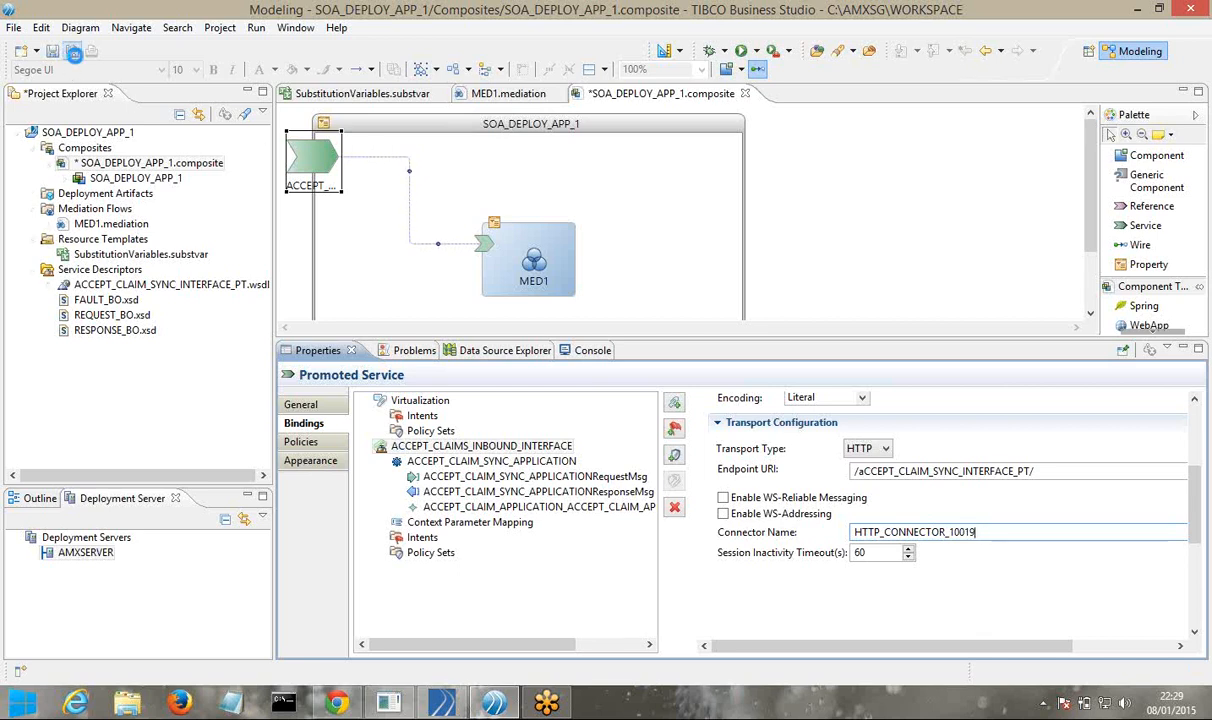
pyautogui.hotkey('ctrl', 's')
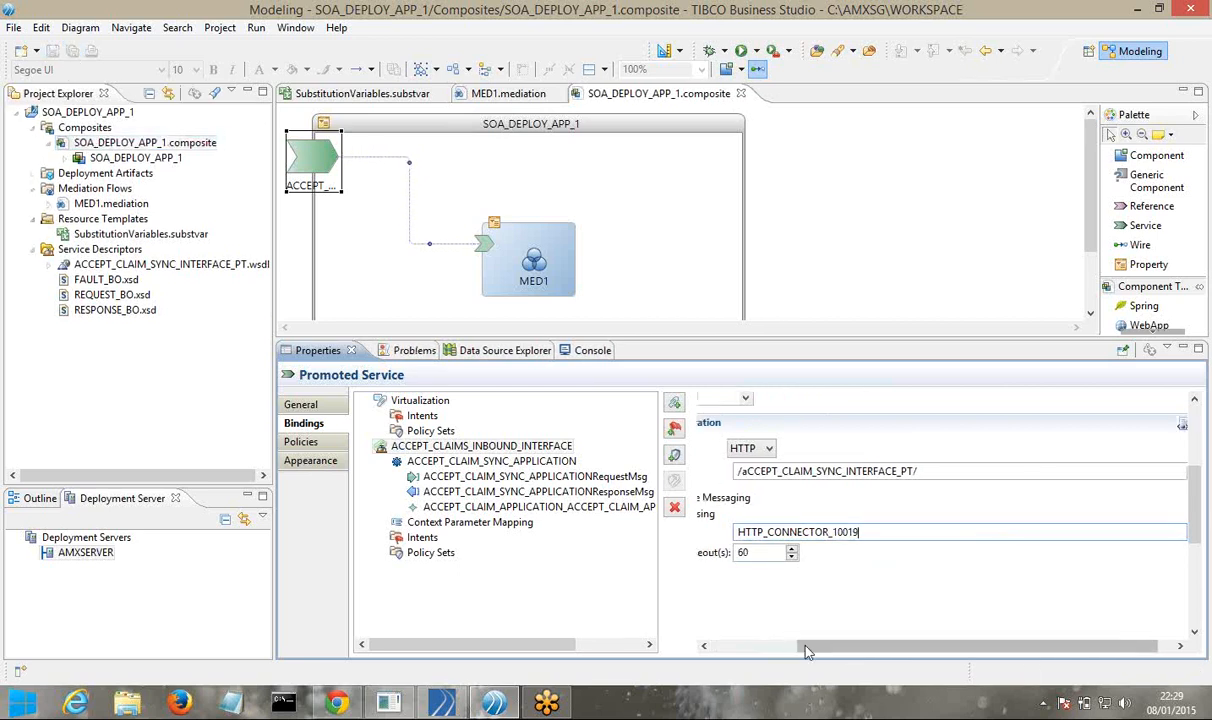
# Select the new connector name HTTP_CONNECTOR_10019 and switch to the Administrator web console
pyautogui.moveTo(803, 646); pyautogui.dragTo(703, 653)
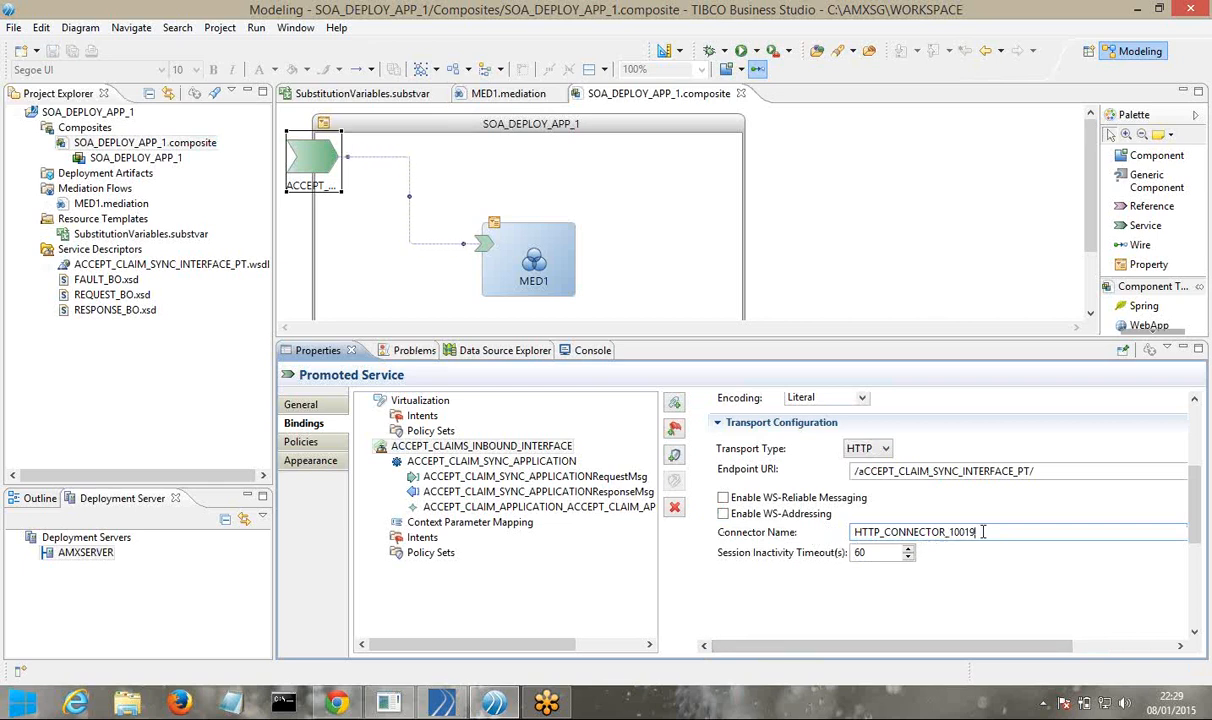
pyautogui.moveTo(983, 532); pyautogui.dragTo(853, 542)
pyautogui.hotkey('ctrl', 'c')
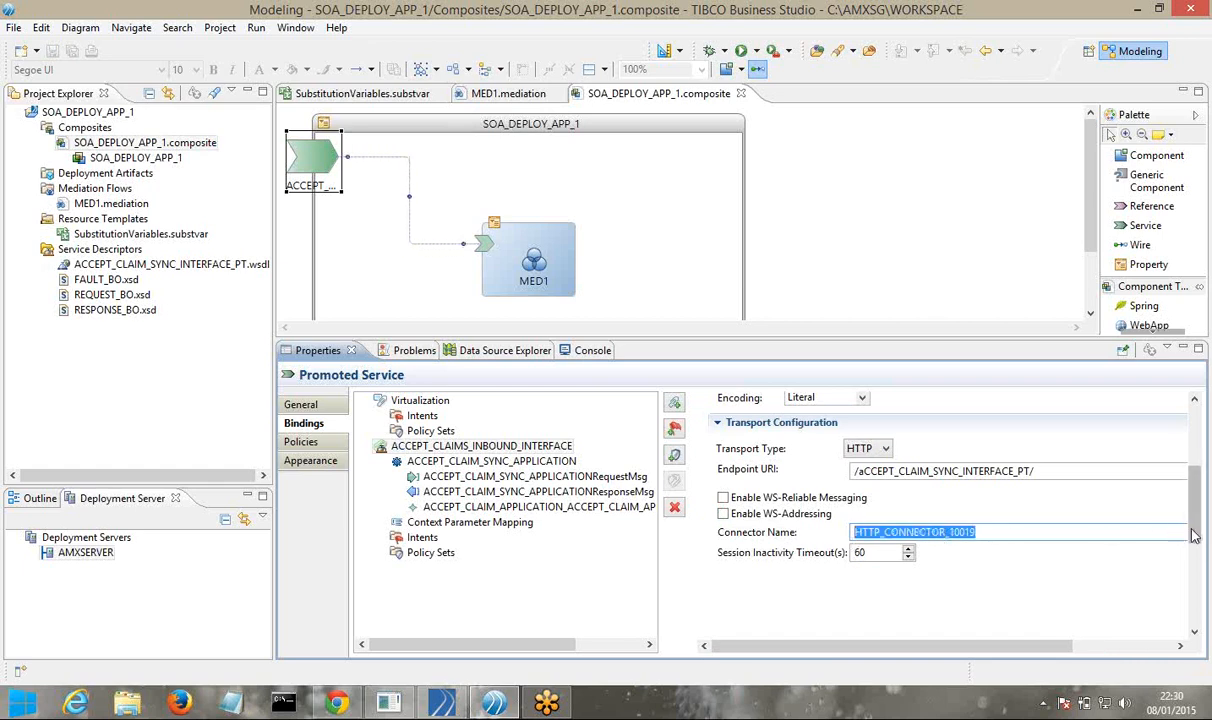
pyautogui.moveTo(1193, 534); pyautogui.dragTo(1203, 487)
pyautogui.scroll(-5, 1000, 530)
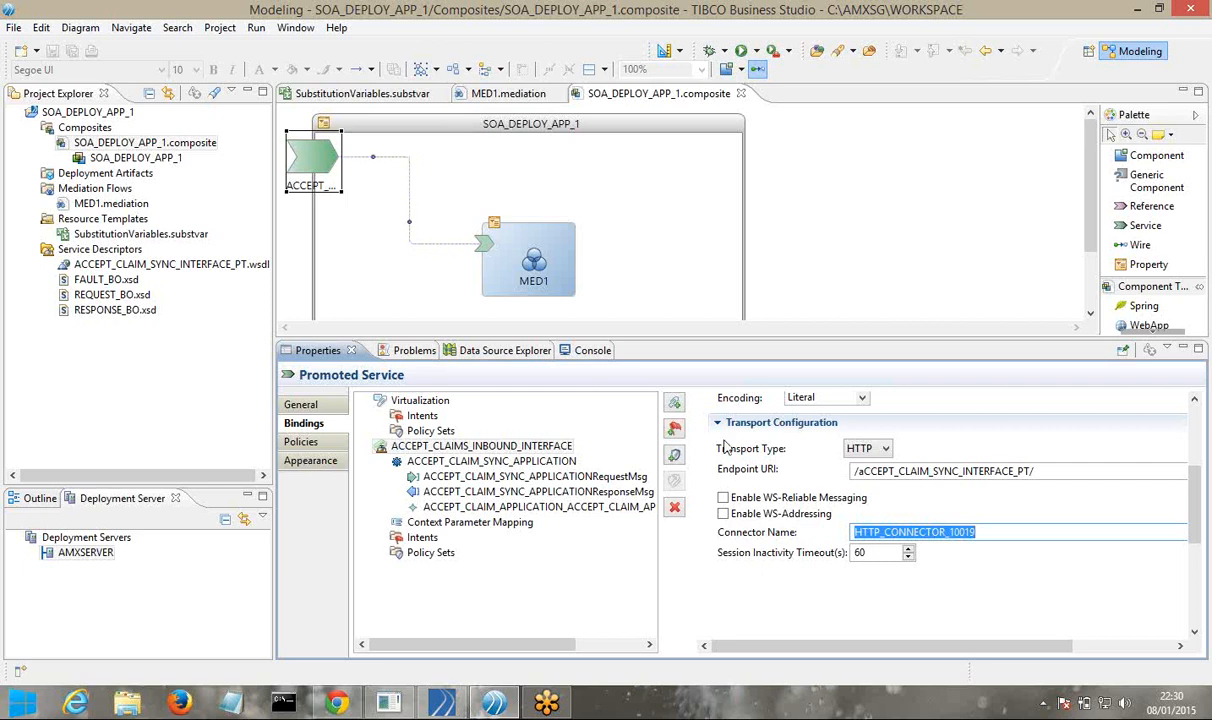
pyautogui.click(338, 703)
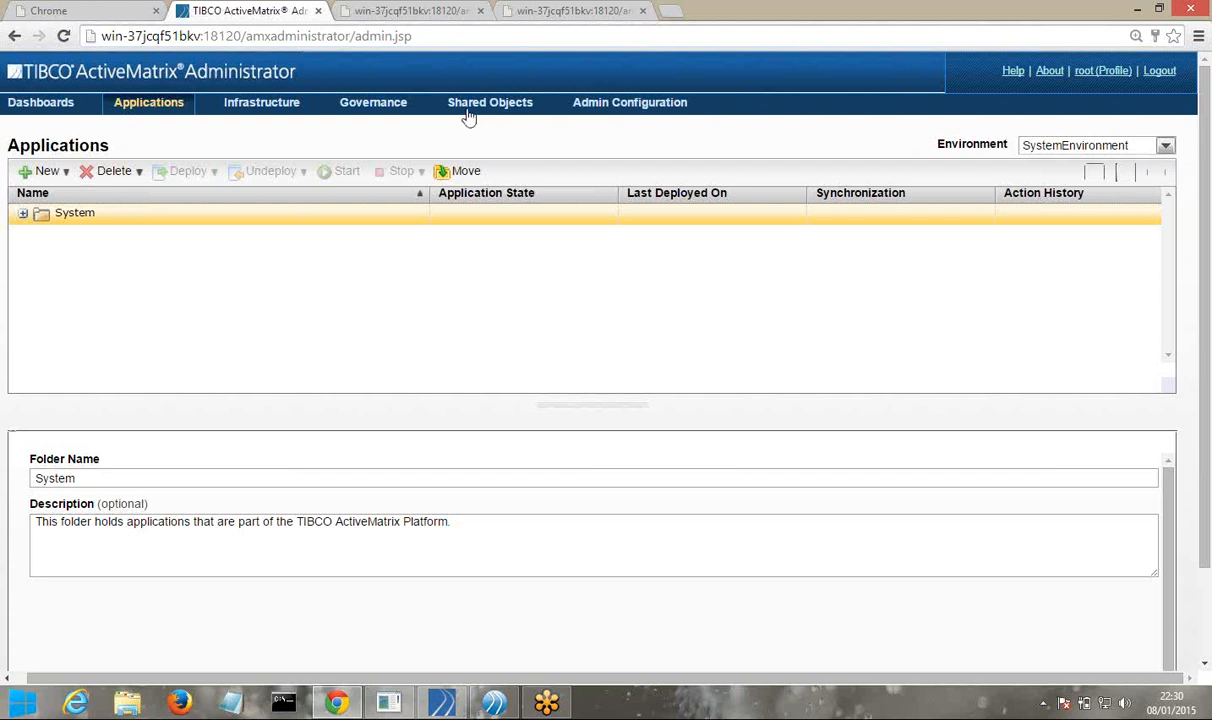
# Go to Shared Objects > Resource Templates and enlarge the template list area
pyautogui.click(466, 112)
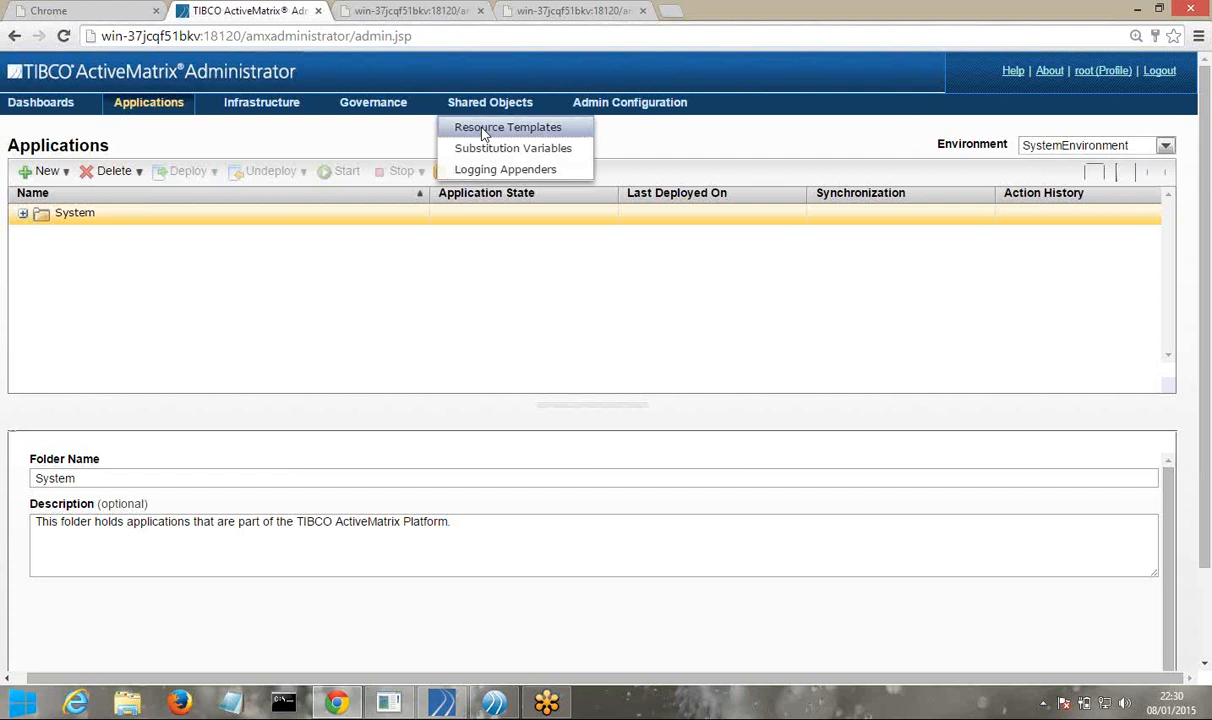
pyautogui.click(484, 130)
pyautogui.moveTo(574, 321); pyautogui.dragTo(591, 485)
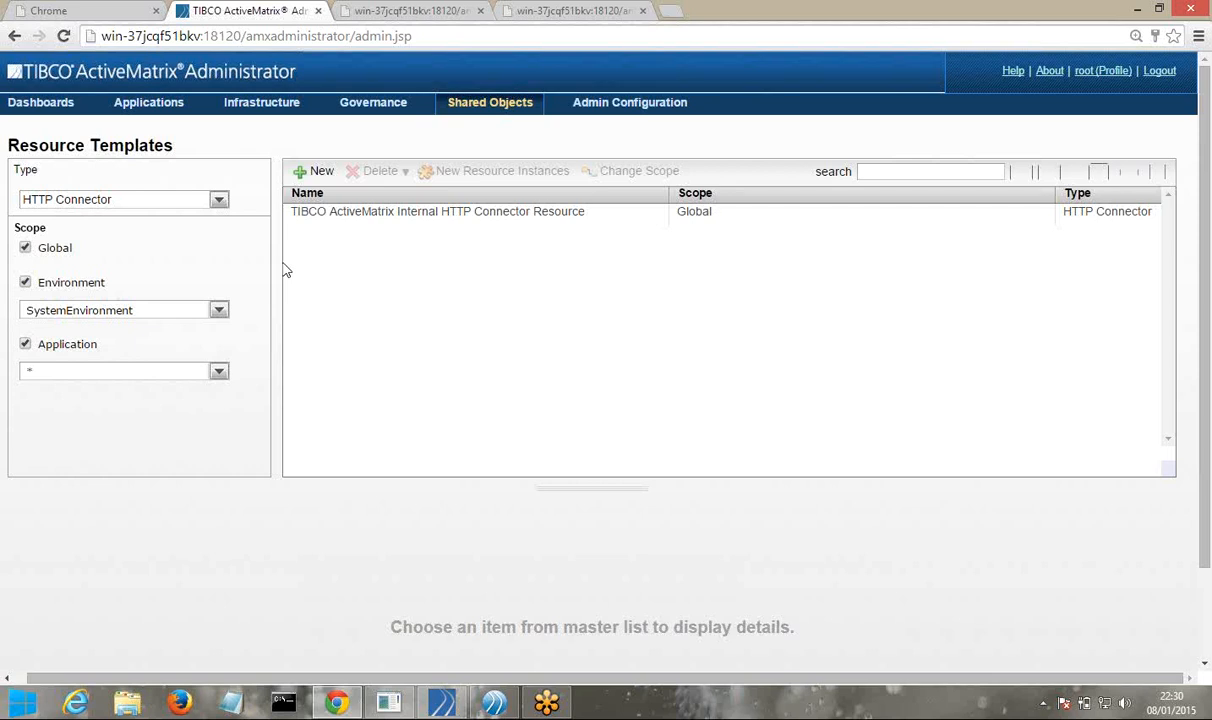
# Filter the resource templates to the TWILIODEVENV environment across all applications
pyautogui.click(215, 311)
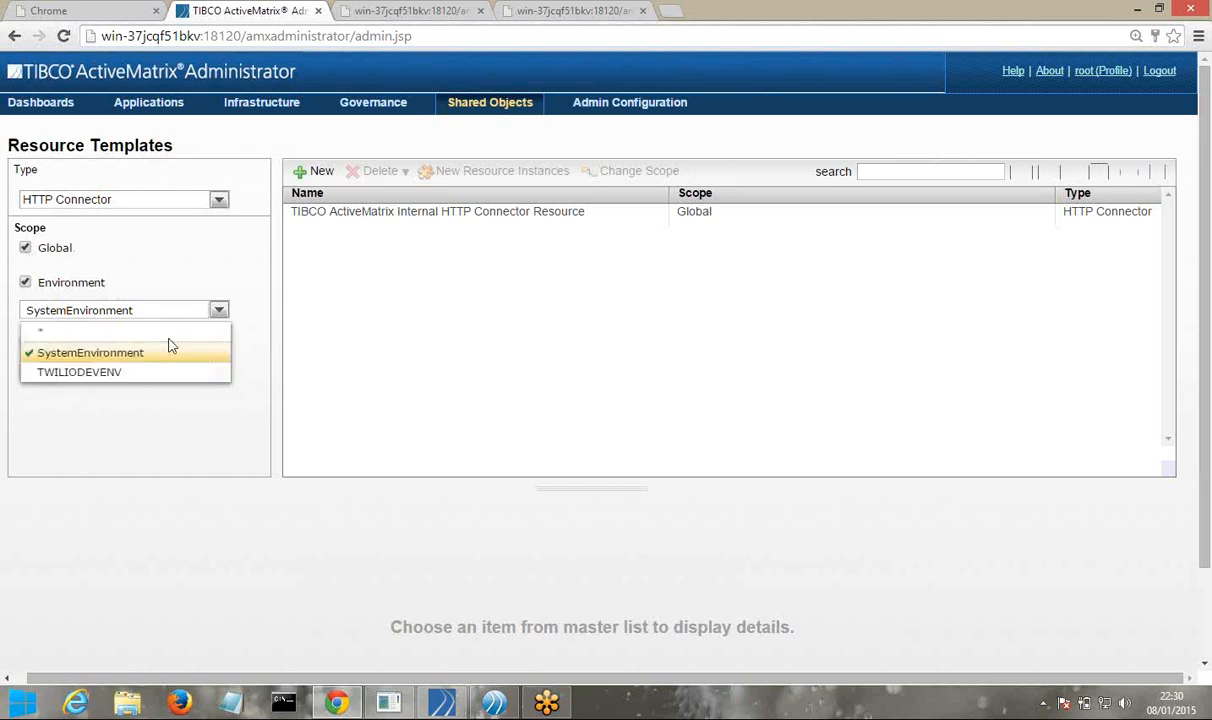
pyautogui.click(118, 372)
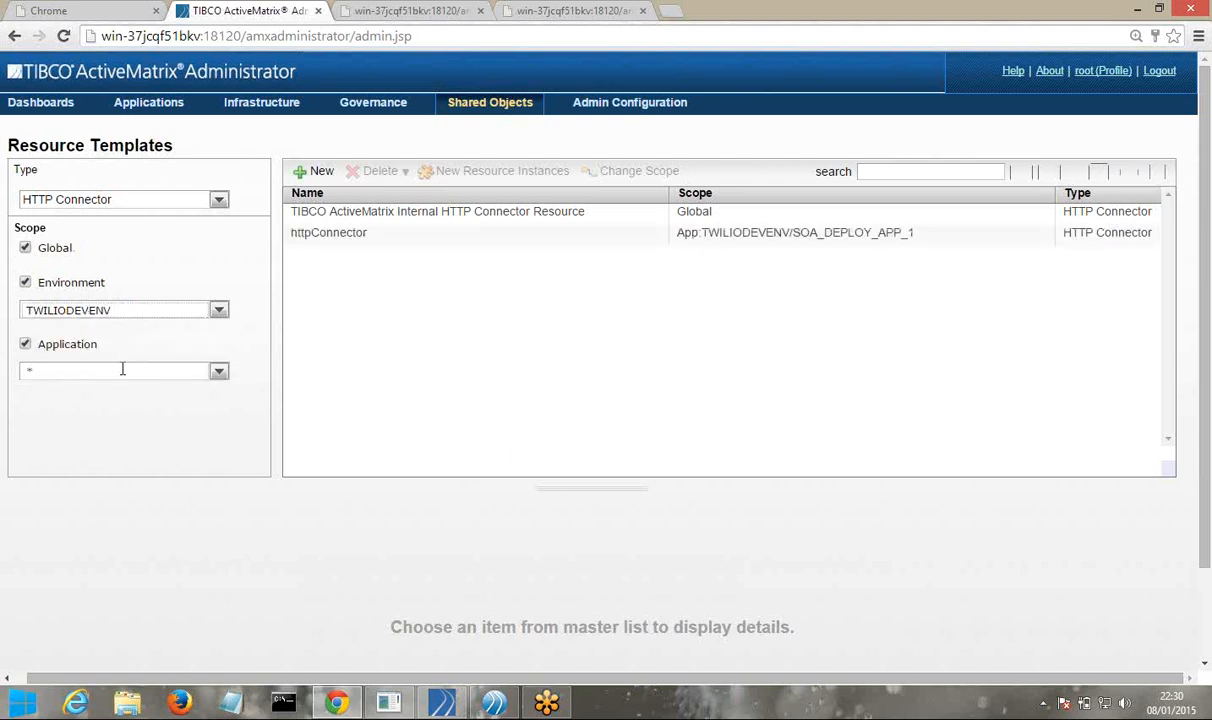
pyautogui.click(218, 380)
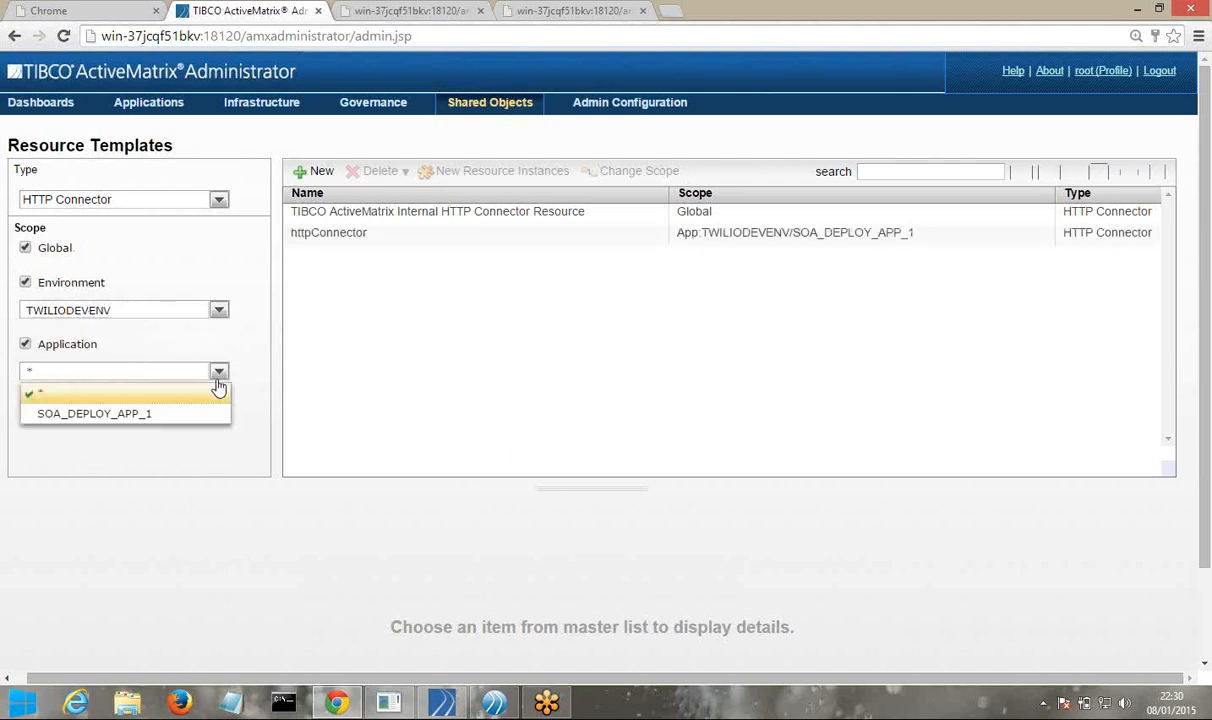
pyautogui.click(292, 337)
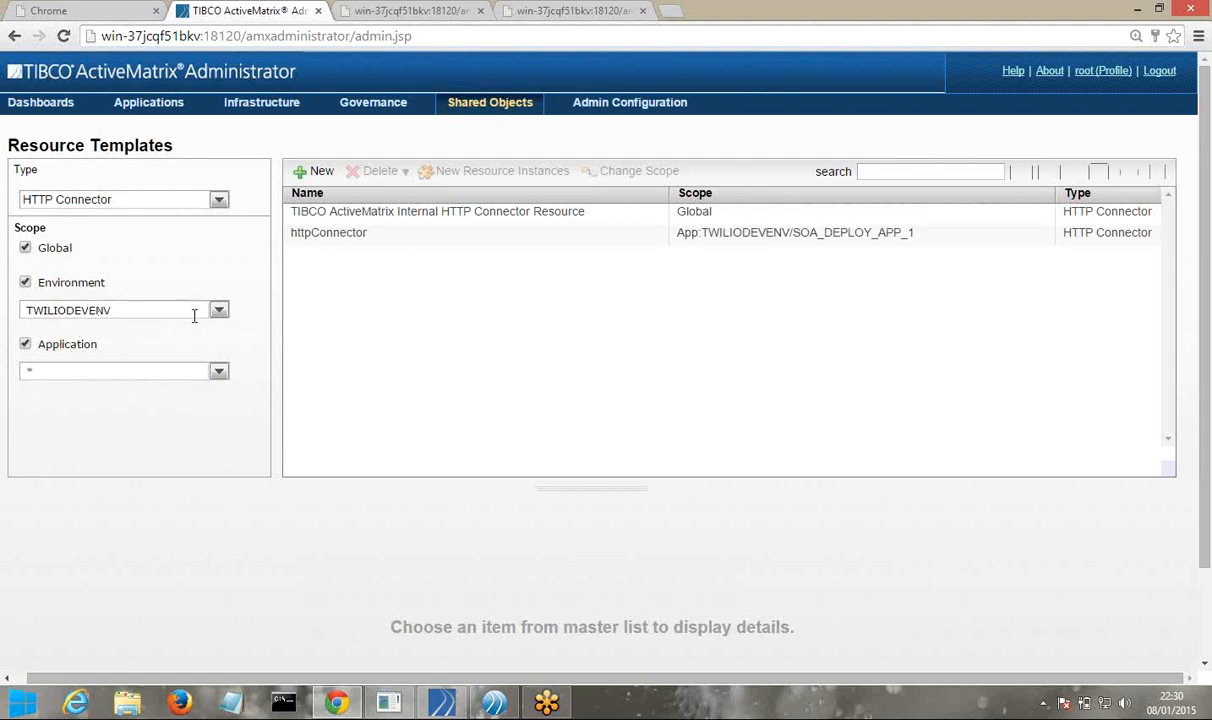
pyautogui.click(218, 310)
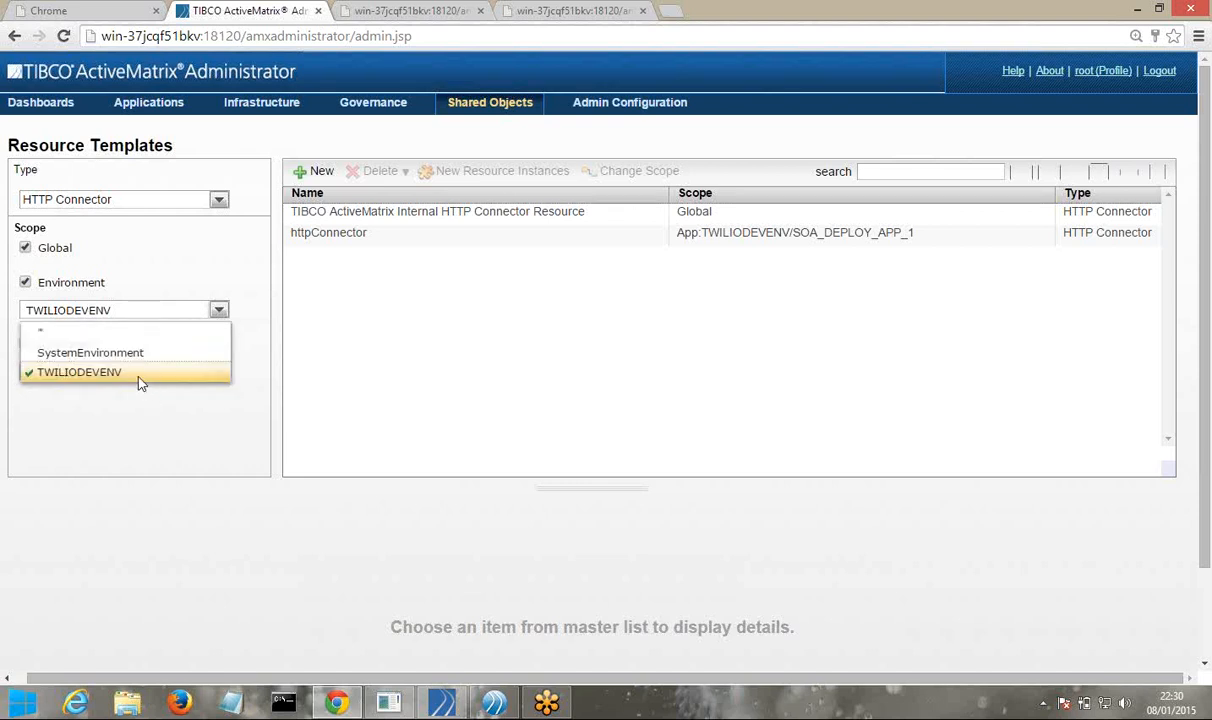
pyautogui.click(137, 376)
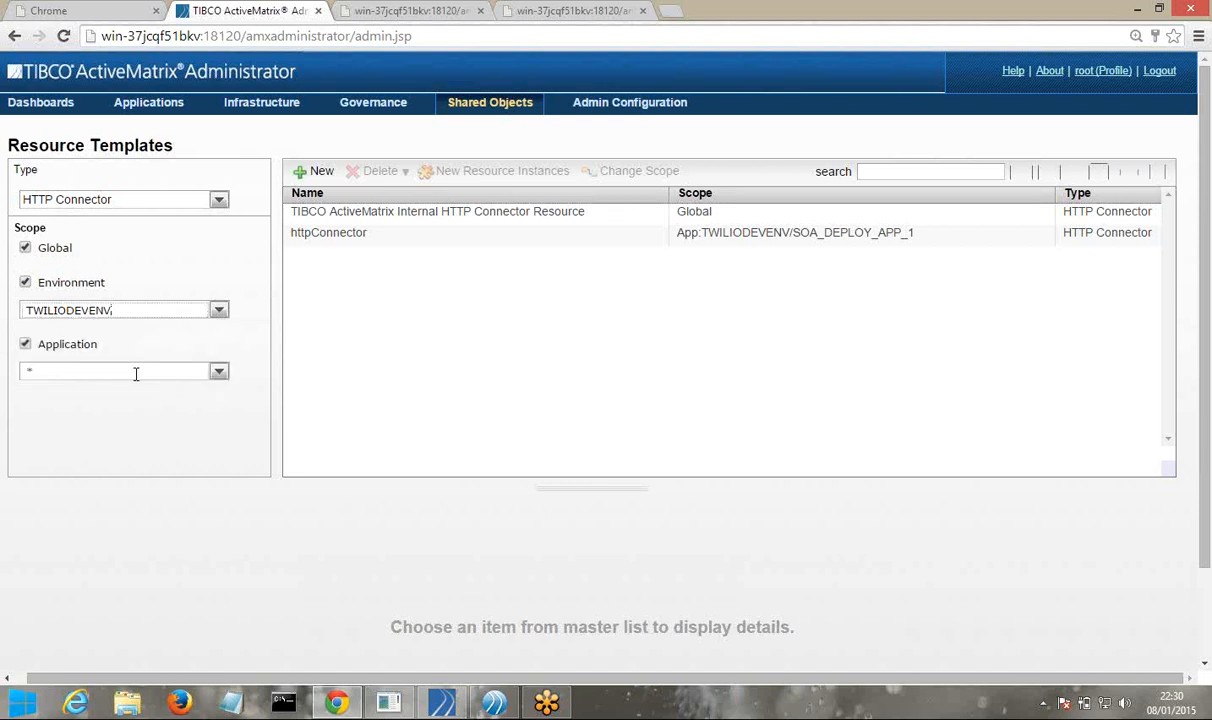
# Start a new resource template named HTTP_CONNECTOR_10019 with port changed from 9895 to 10019
pyautogui.click(316, 172)
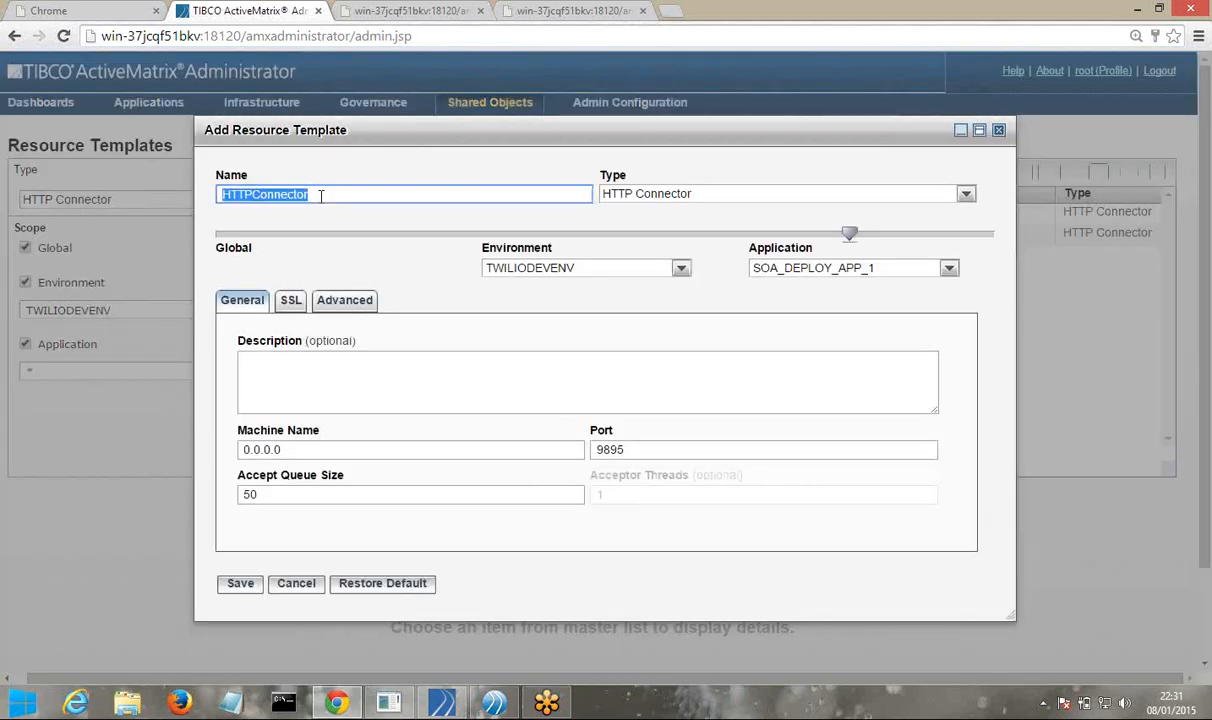
pyautogui.hotkey('ctrl', 'v')
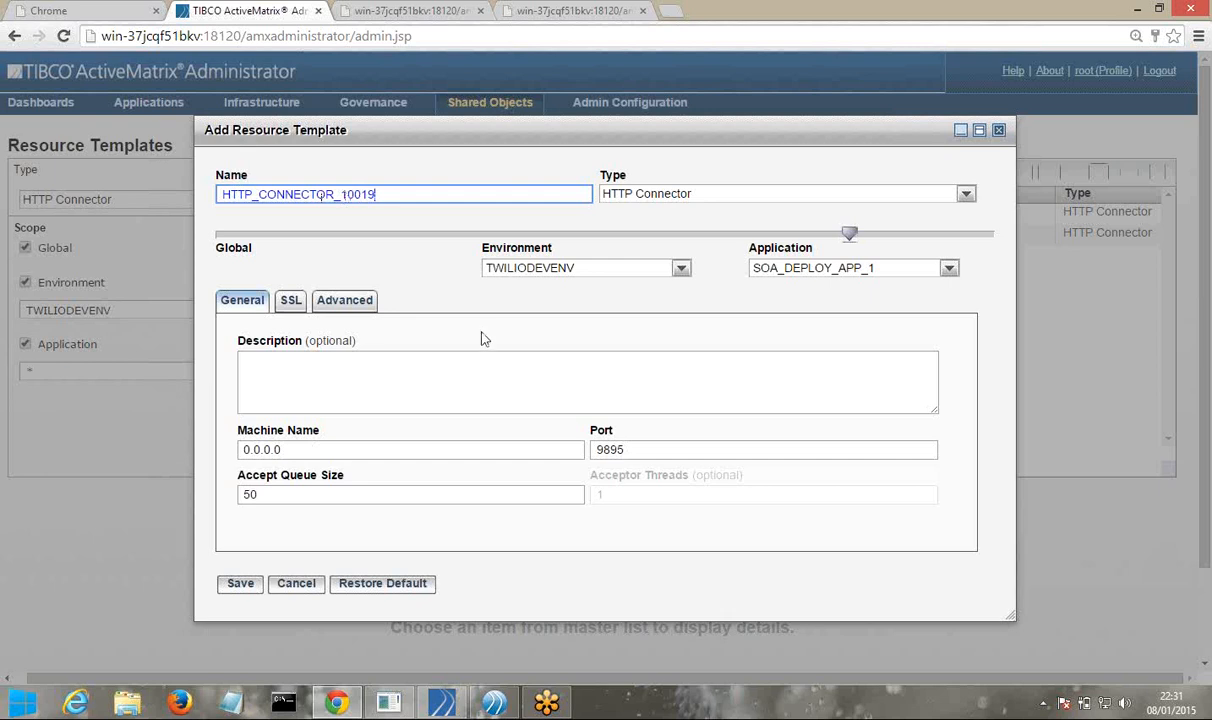
pyautogui.click(634, 452)
pyautogui.doubleClick(634, 452)
pyautogui.write('1001')
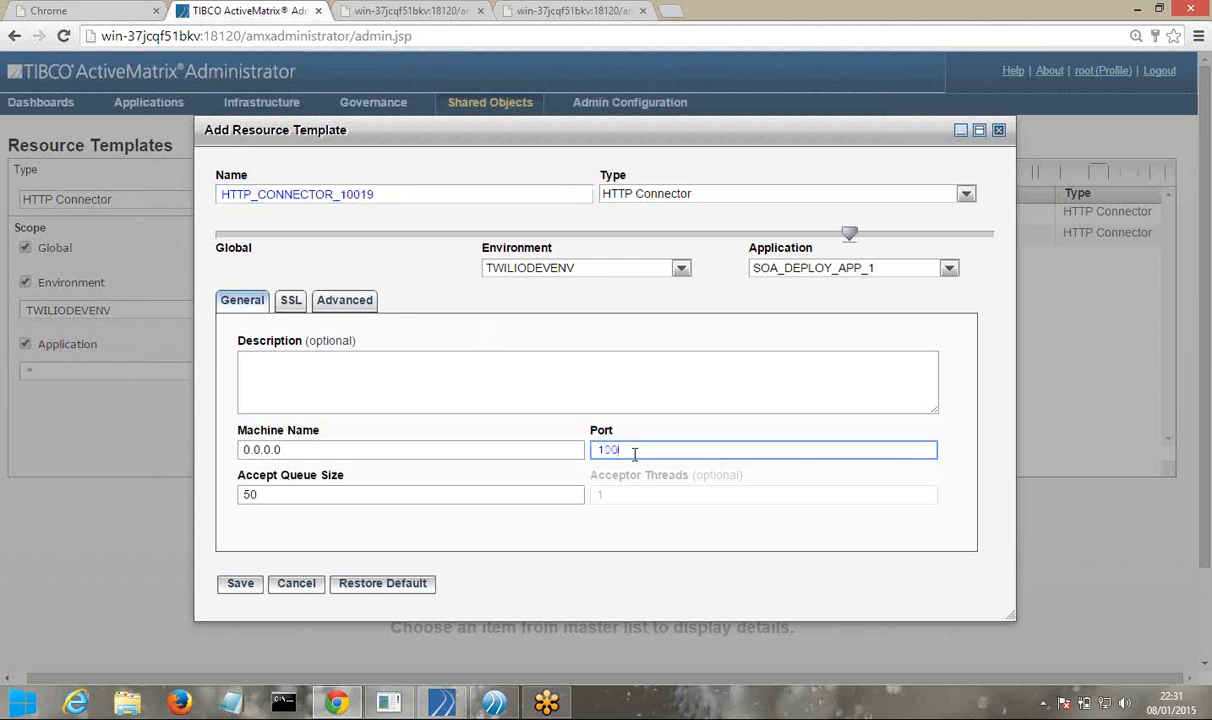
pyautogui.write('9')
# Review the Advanced connector settings and save the HTTP_CONNECTOR_10019 template
pyautogui.click(343, 302)
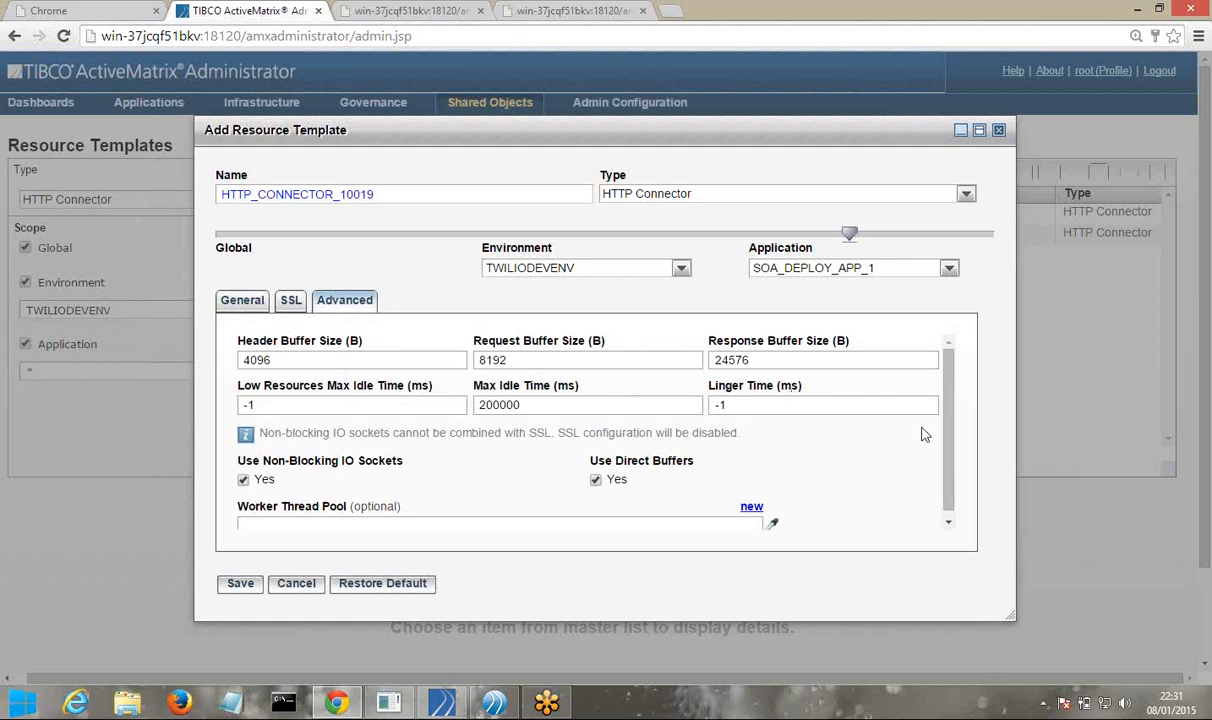
pyautogui.moveTo(950, 419); pyautogui.dragTo(950, 452)
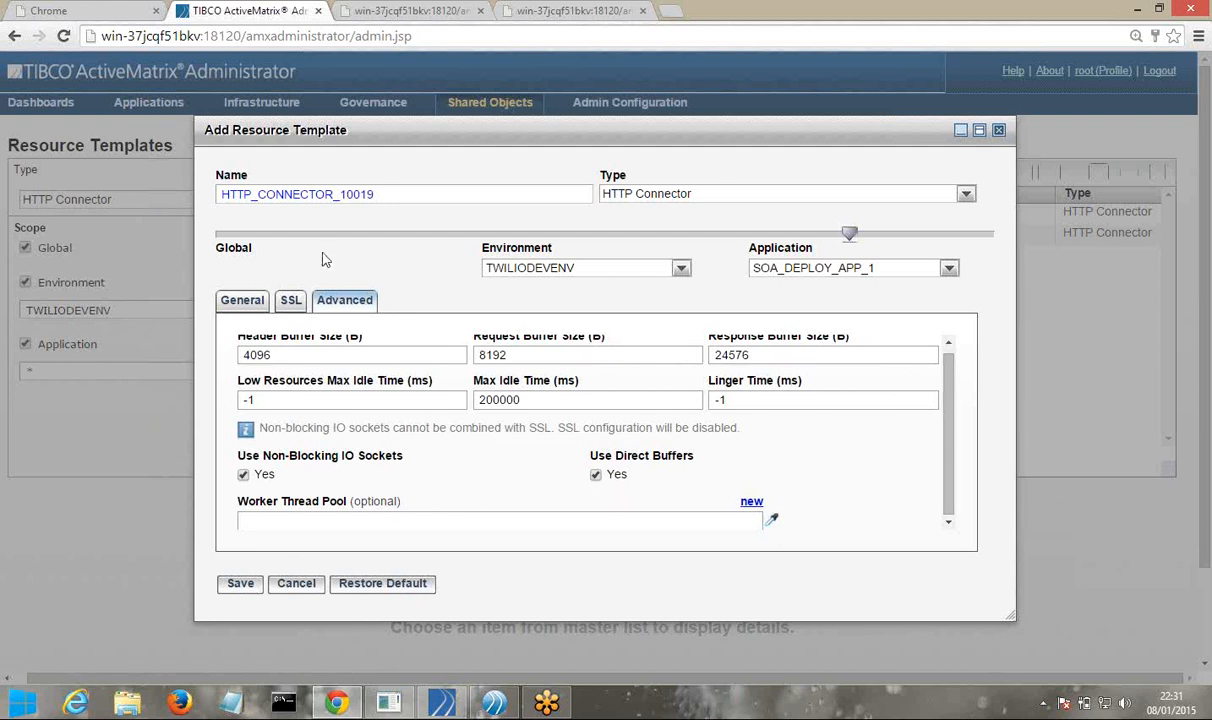
pyautogui.click(241, 586)
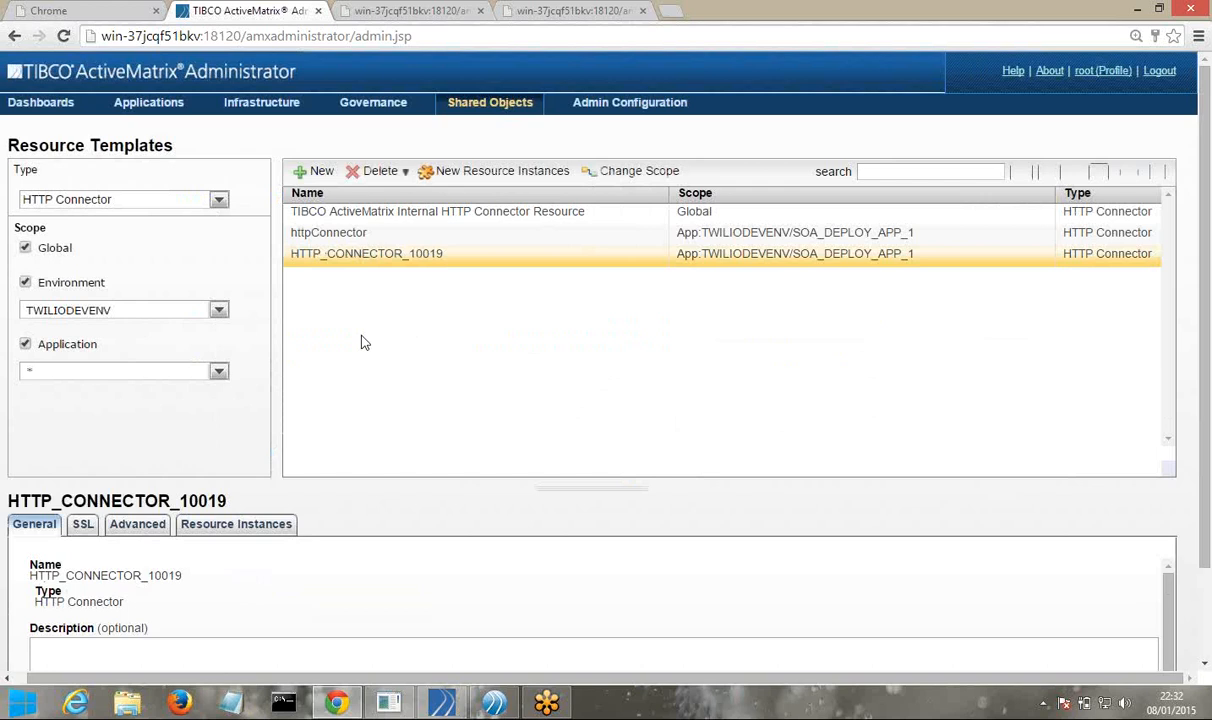
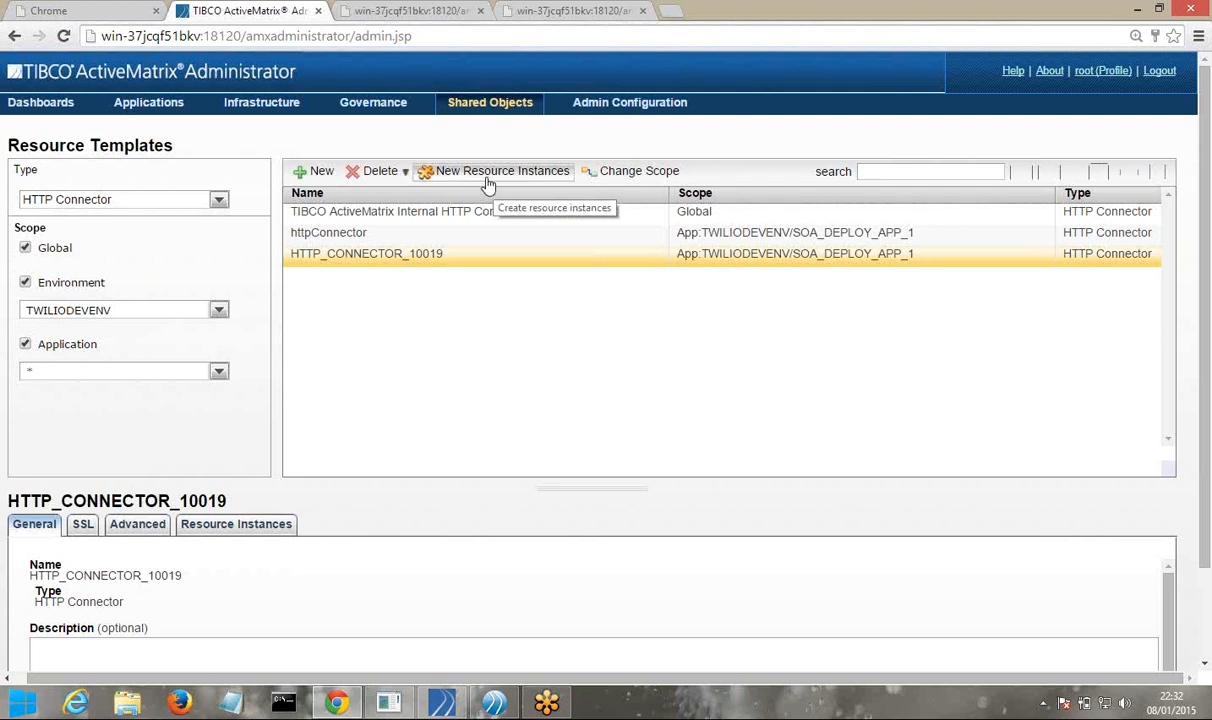
# Add TWILIODEVNODE as the target node for a new HTTP_CONNECTOR_10019 instance, then save and install it
pyautogui.click(489, 183)
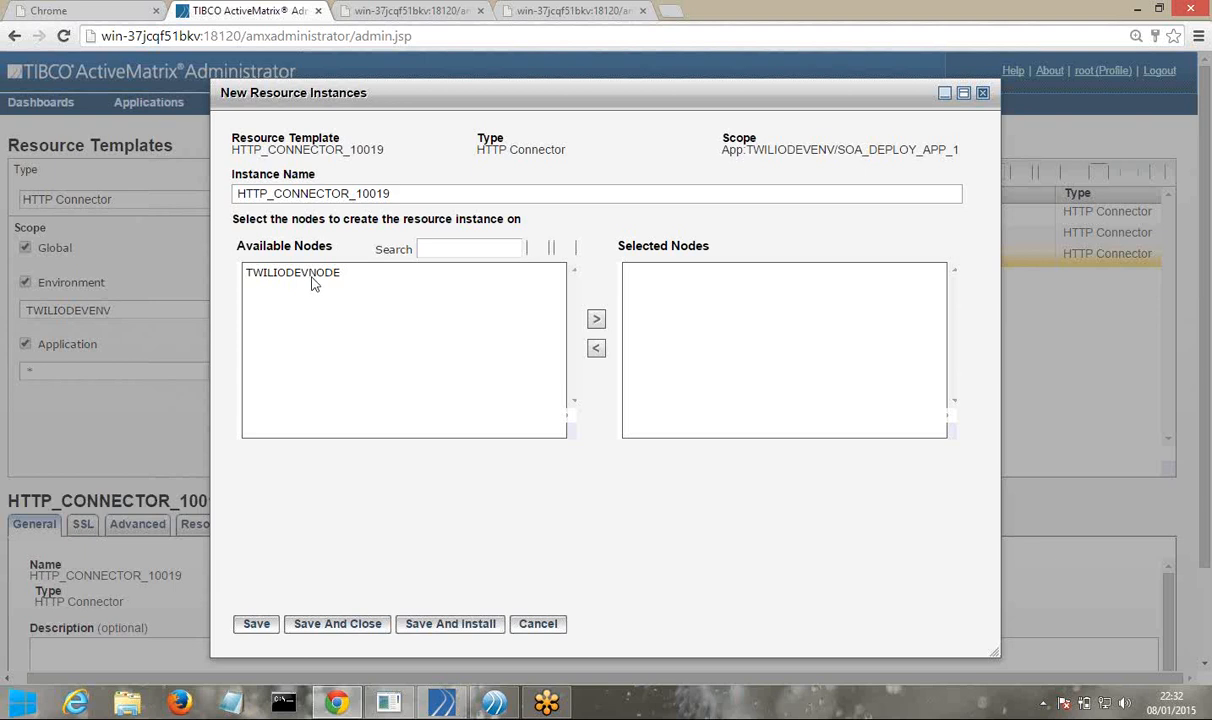
pyautogui.click(313, 284)
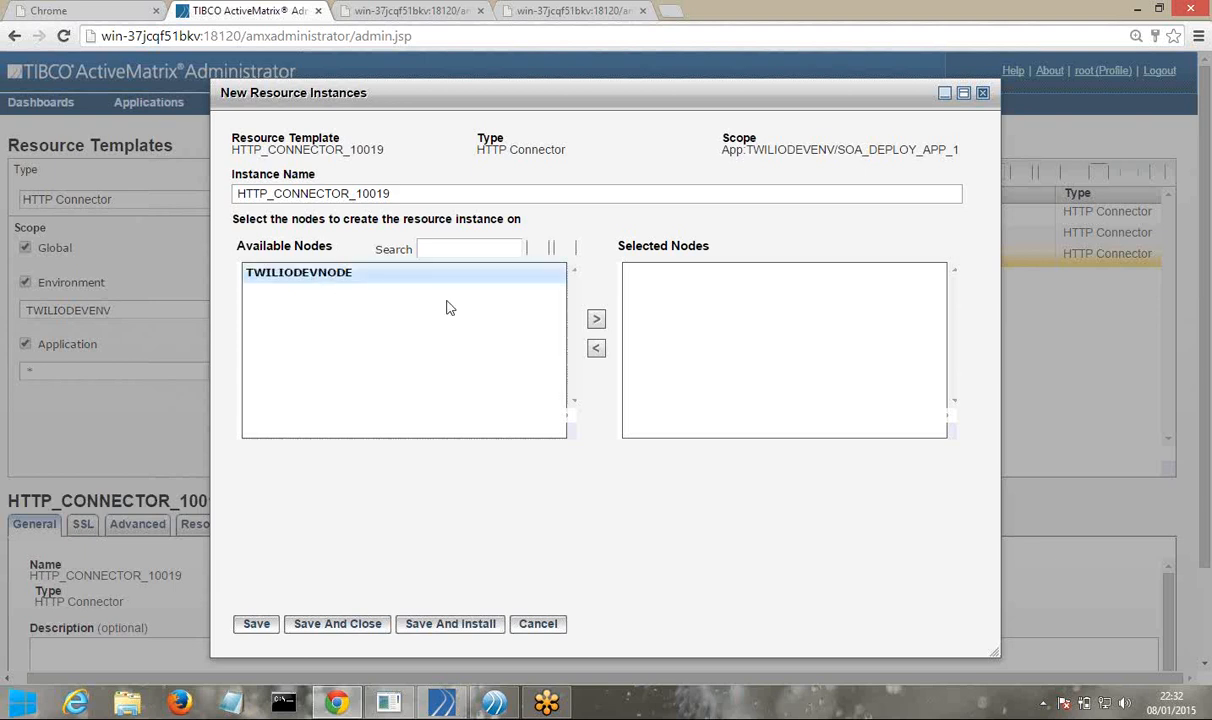
pyautogui.click(595, 322)
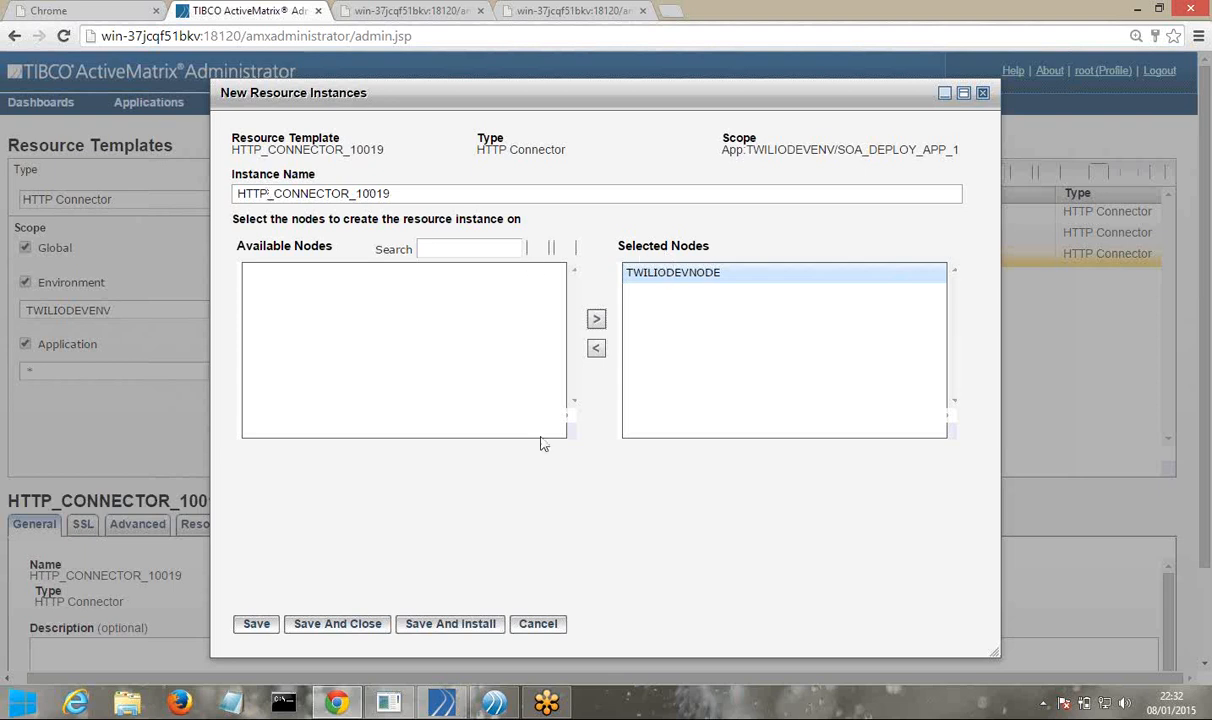
pyautogui.click(450, 624)
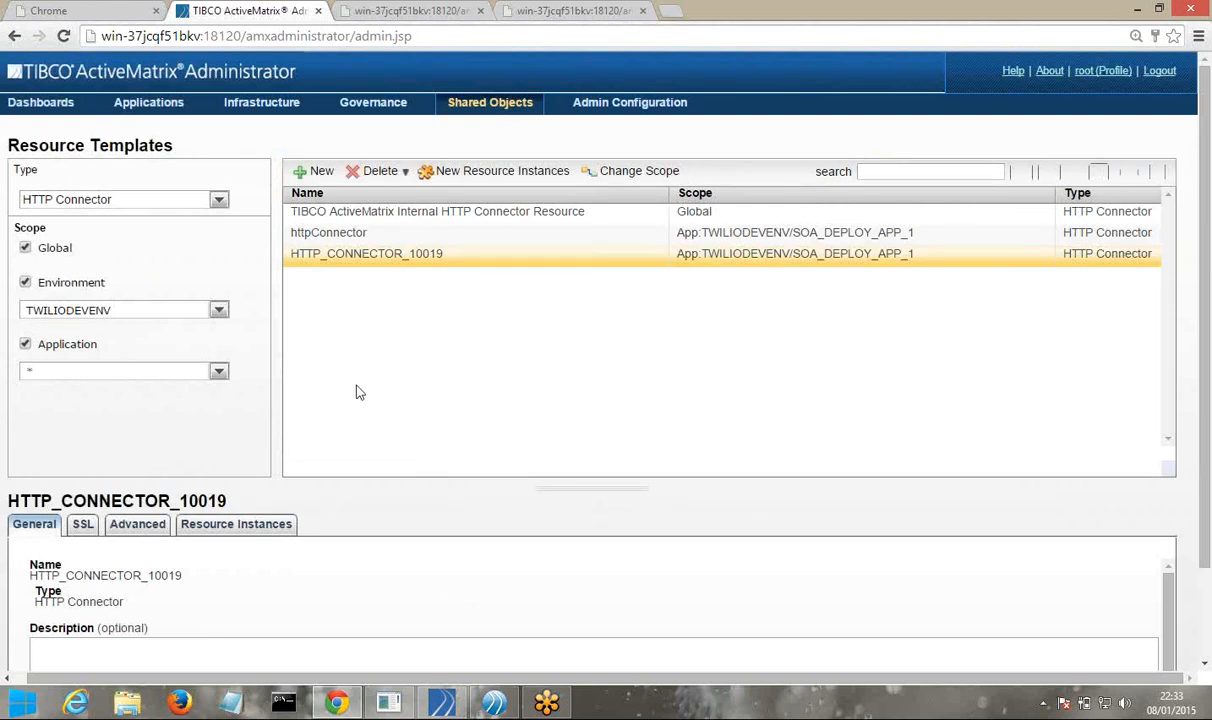
# View TWILIODEVNODE's Resource Instances in TWILIODEVENV, checking HTTP_CONNECTOR_10019 is Running and In Sync
pyautogui.click(264, 104)
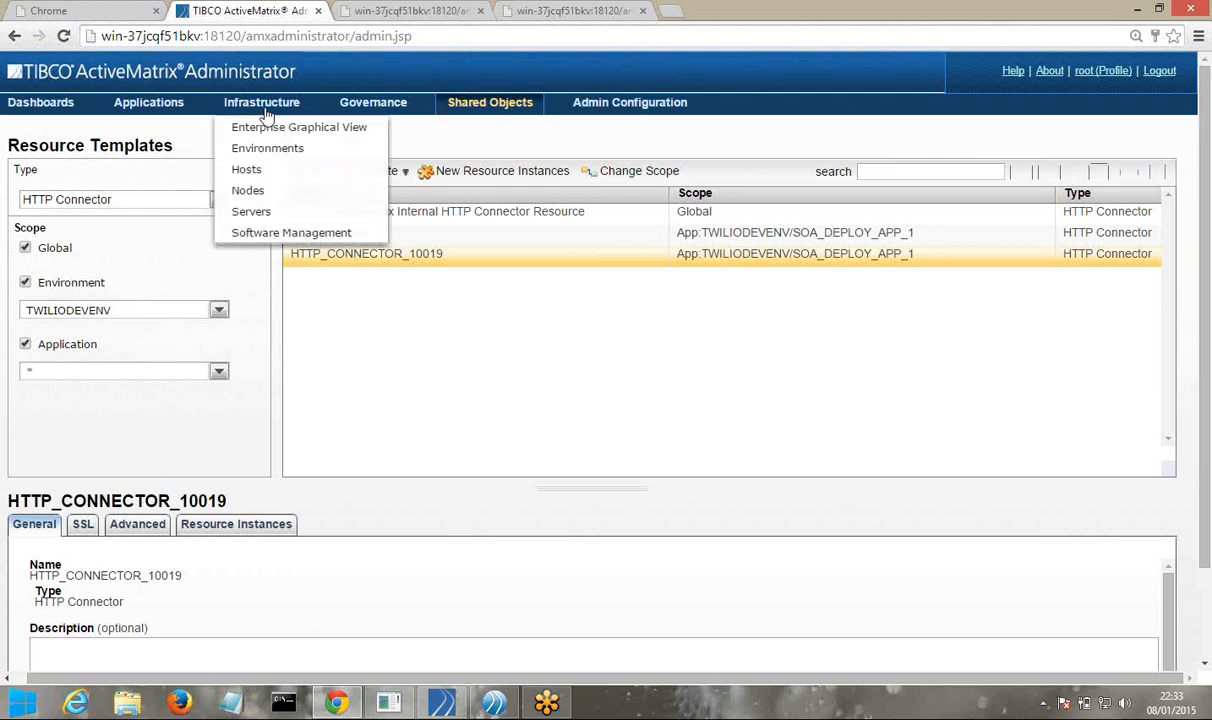
pyautogui.click(259, 193)
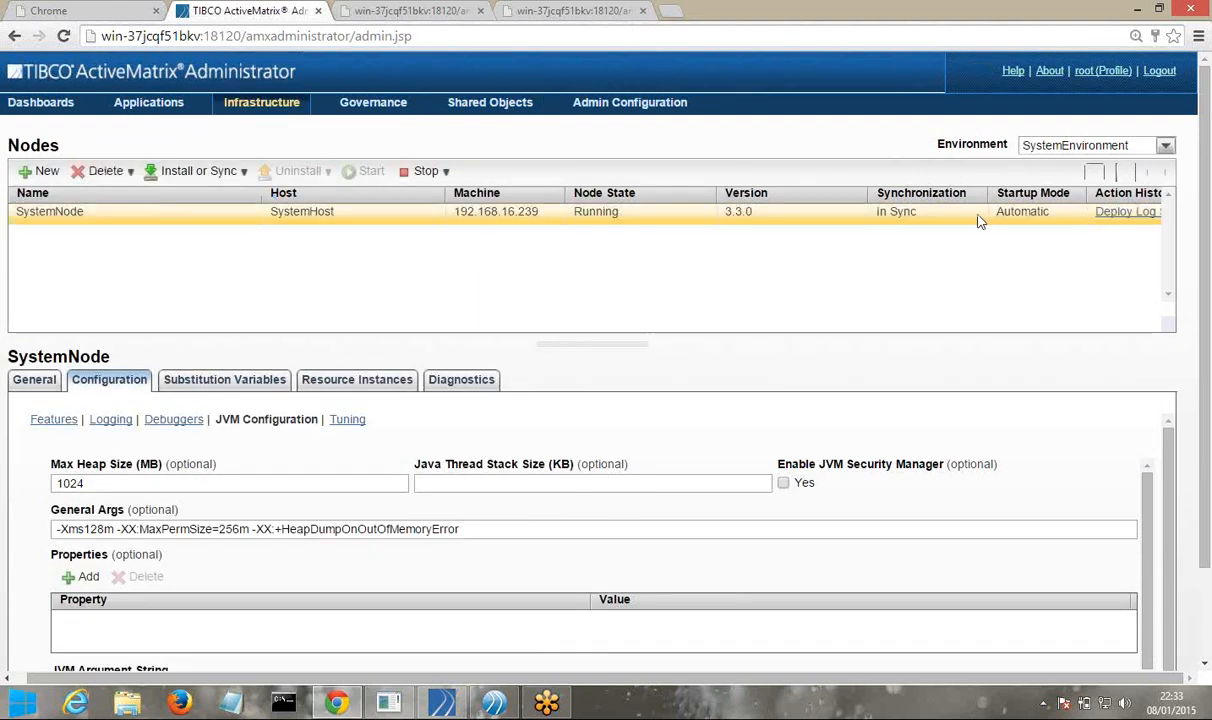
pyautogui.click(1031, 152)
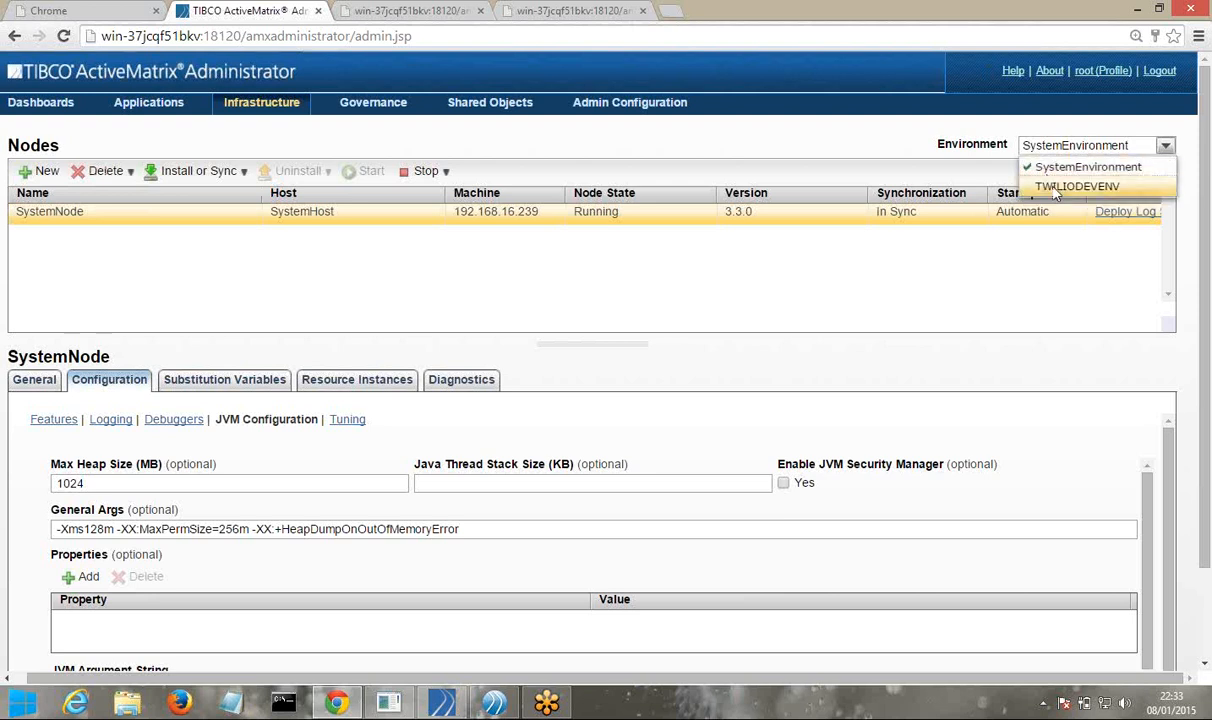
pyautogui.click(1055, 188)
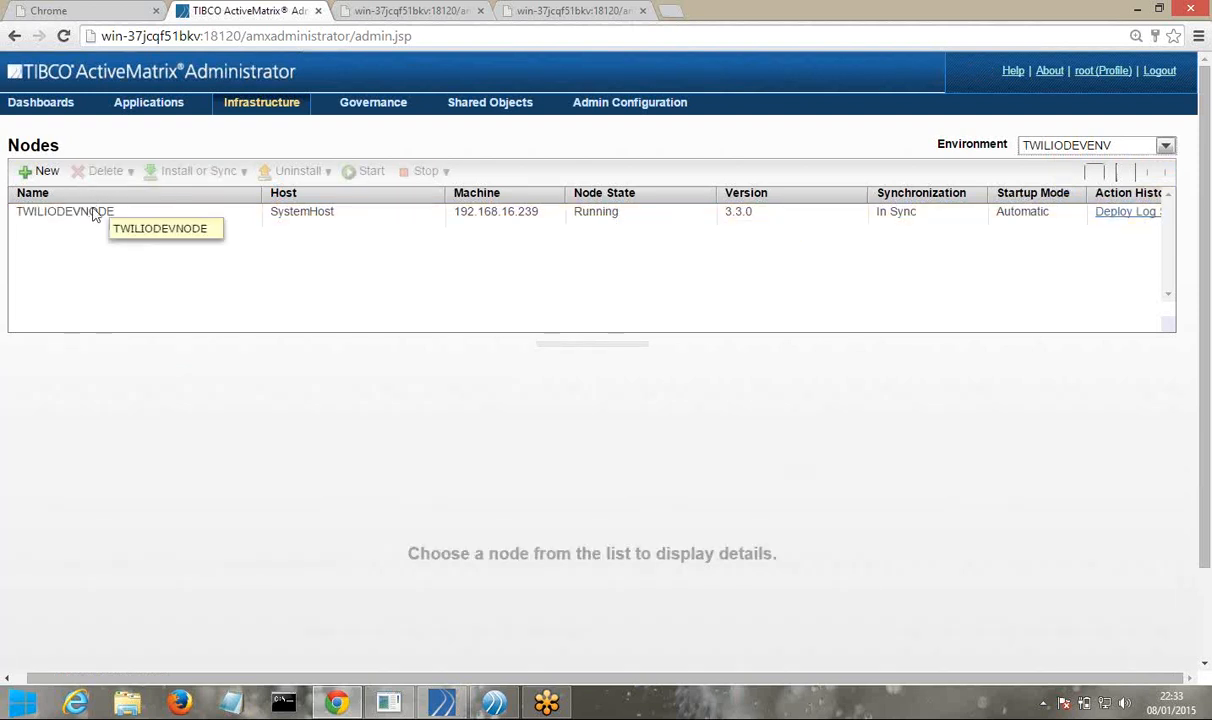
pyautogui.click(93, 213)
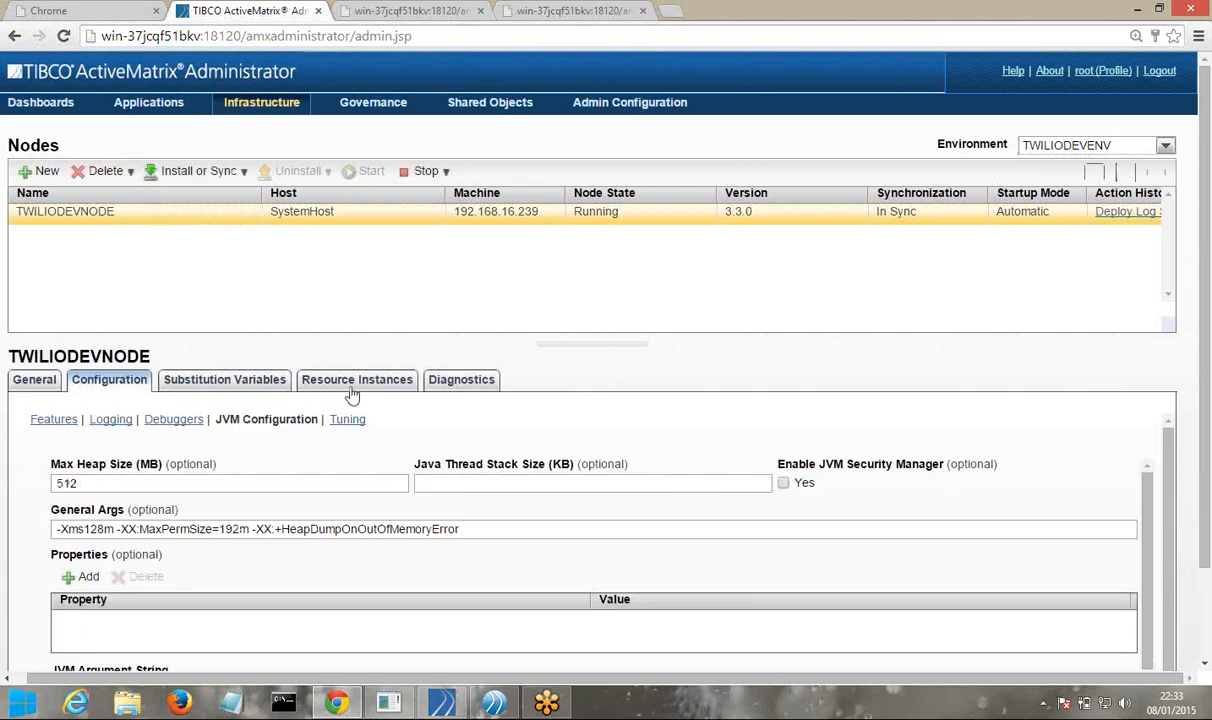
pyautogui.click(352, 385)
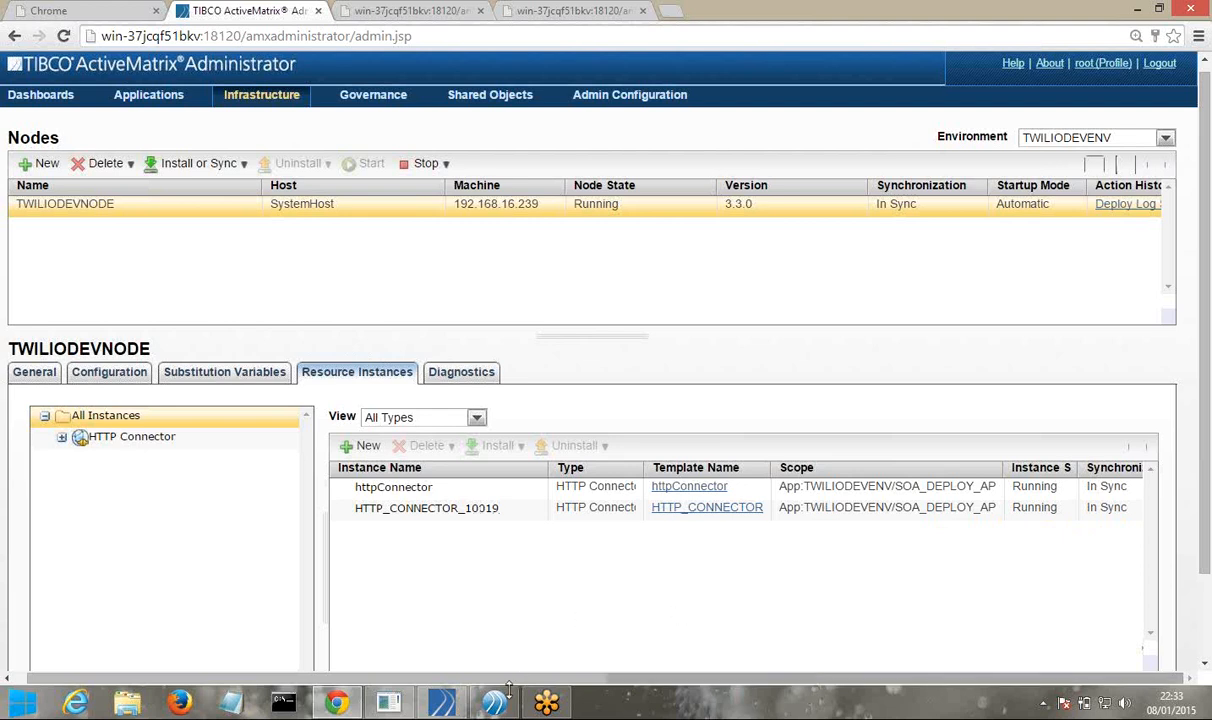
pyautogui.moveTo(486, 705)
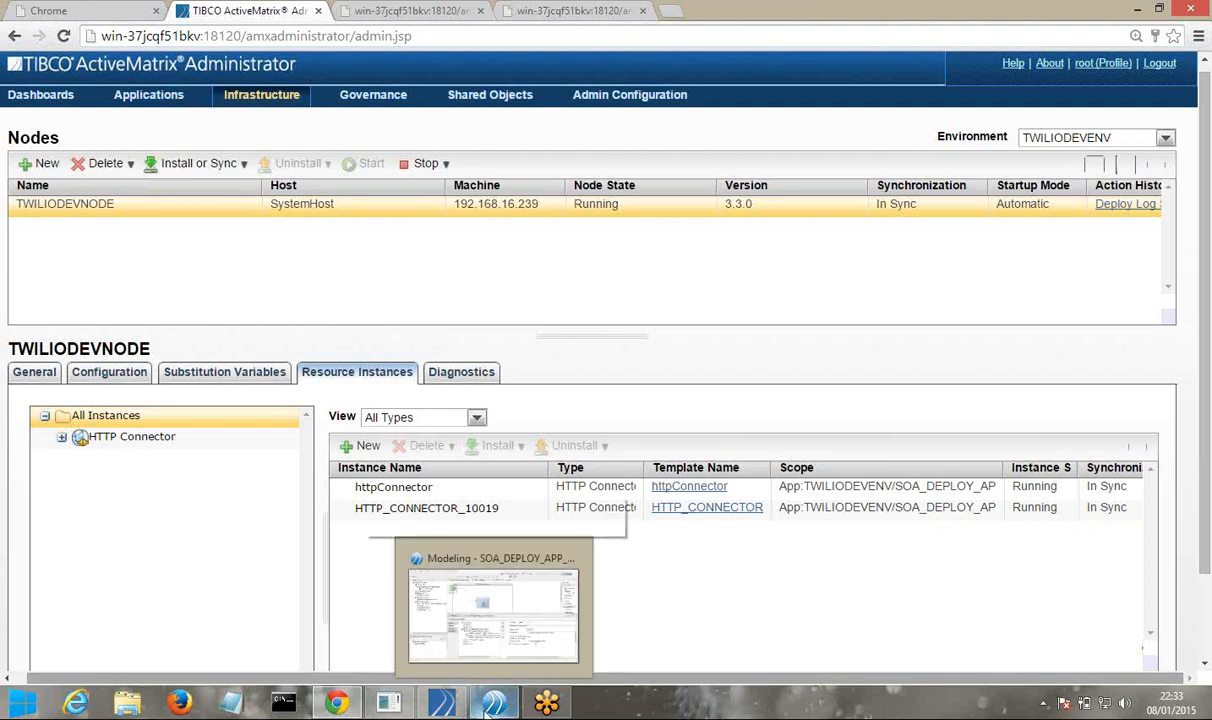
# In Business Studio, enlarge the Deployment Server panel and expand AMXSERVER's HTTP Connector resource templates
pyautogui.click(489, 706)
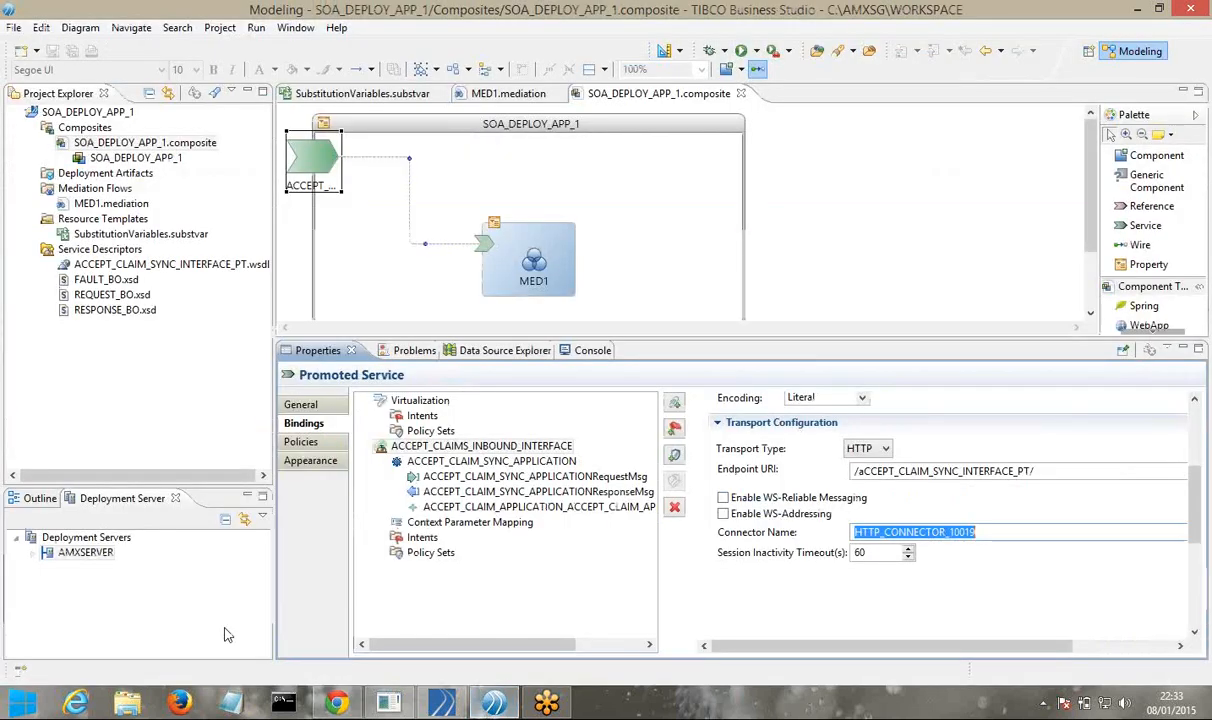
pyautogui.moveTo(128, 552); pyautogui.dragTo(125, 347)
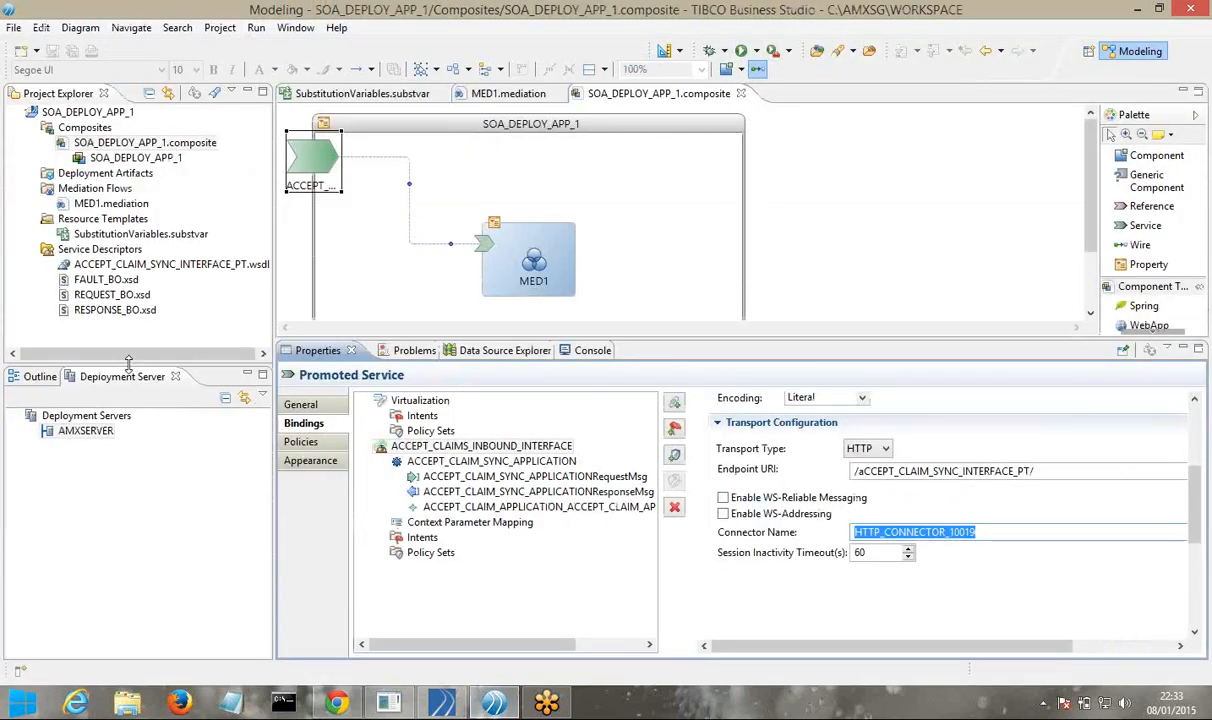
pyautogui.moveTo(273, 300); pyautogui.dragTo(421, 289)
pyautogui.click(34, 410)
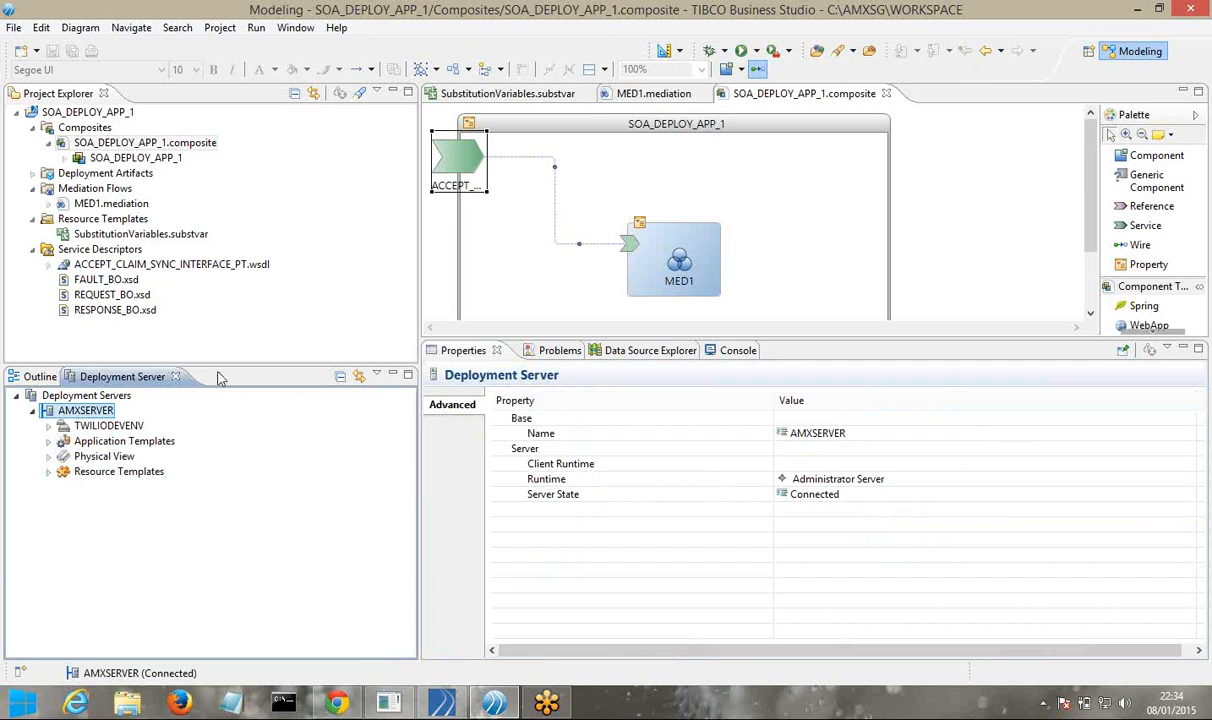
pyautogui.moveTo(214, 364); pyautogui.dragTo(242, 232)
pyautogui.click(48, 366)
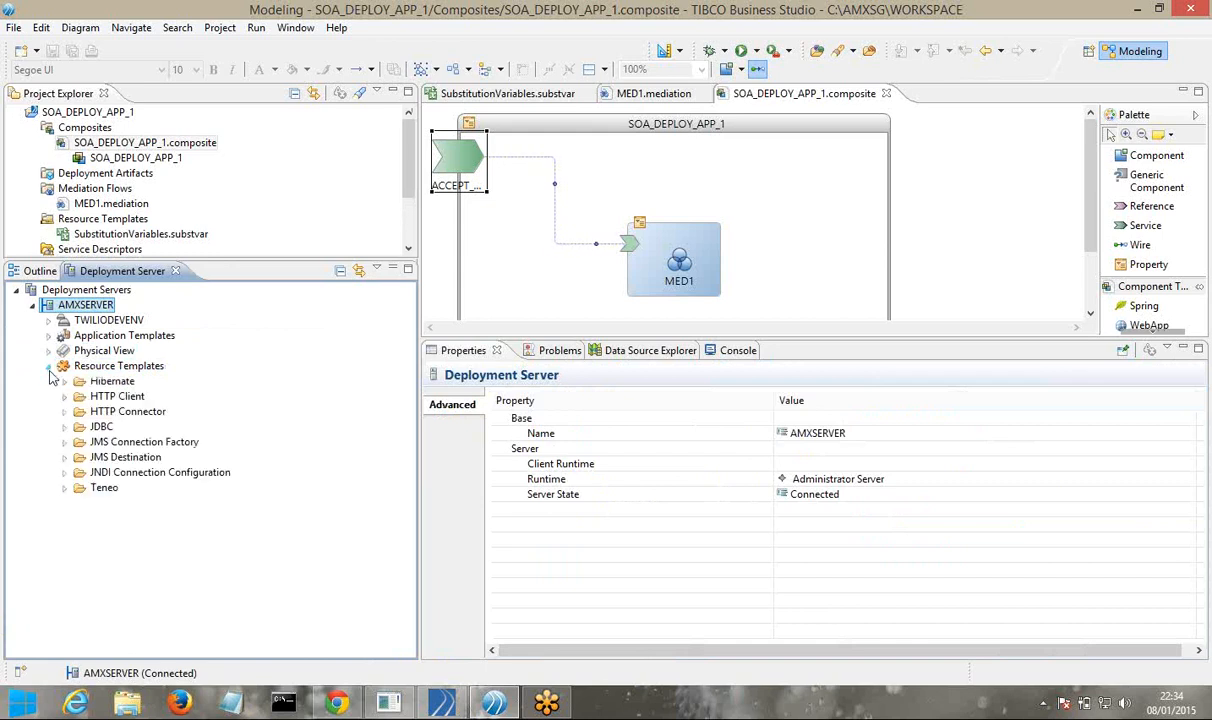
pyautogui.click(64, 412)
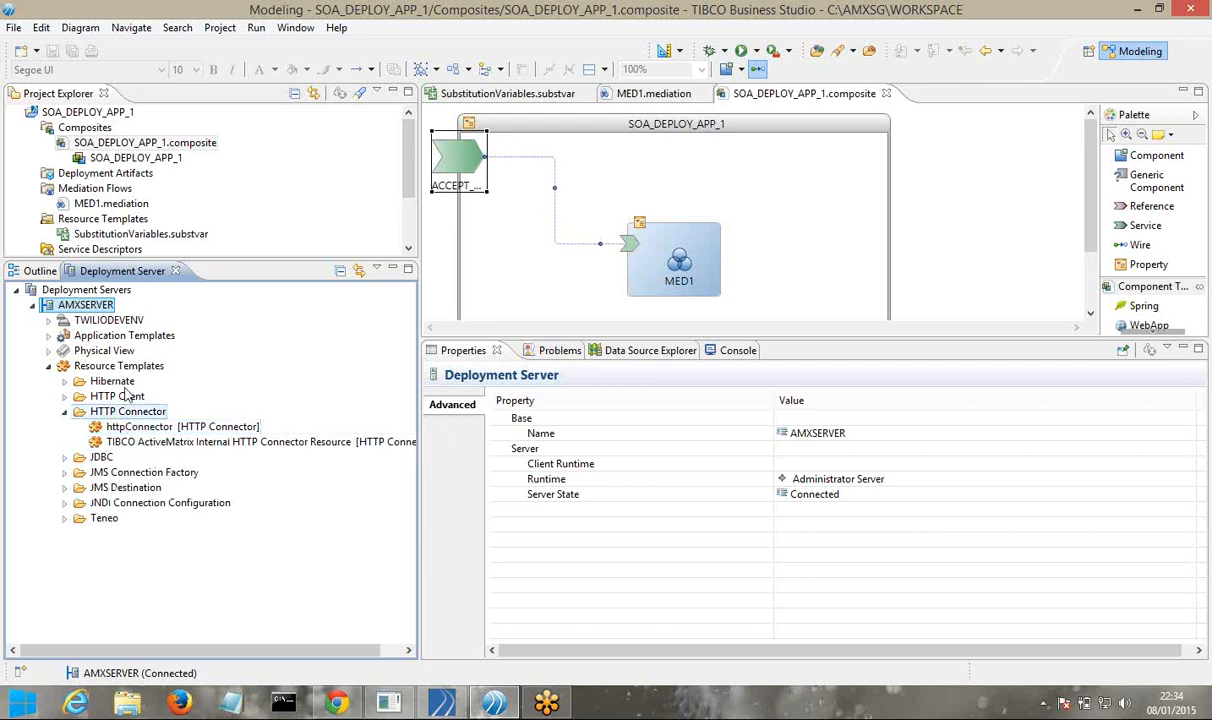
# Refresh AMXSERVER and expand TWILIODEVENV's SOA_DEPLOY_APP_1 application down to the claim service bindings
pyautogui.rightClick(100, 311)
pyautogui.click(130, 338)
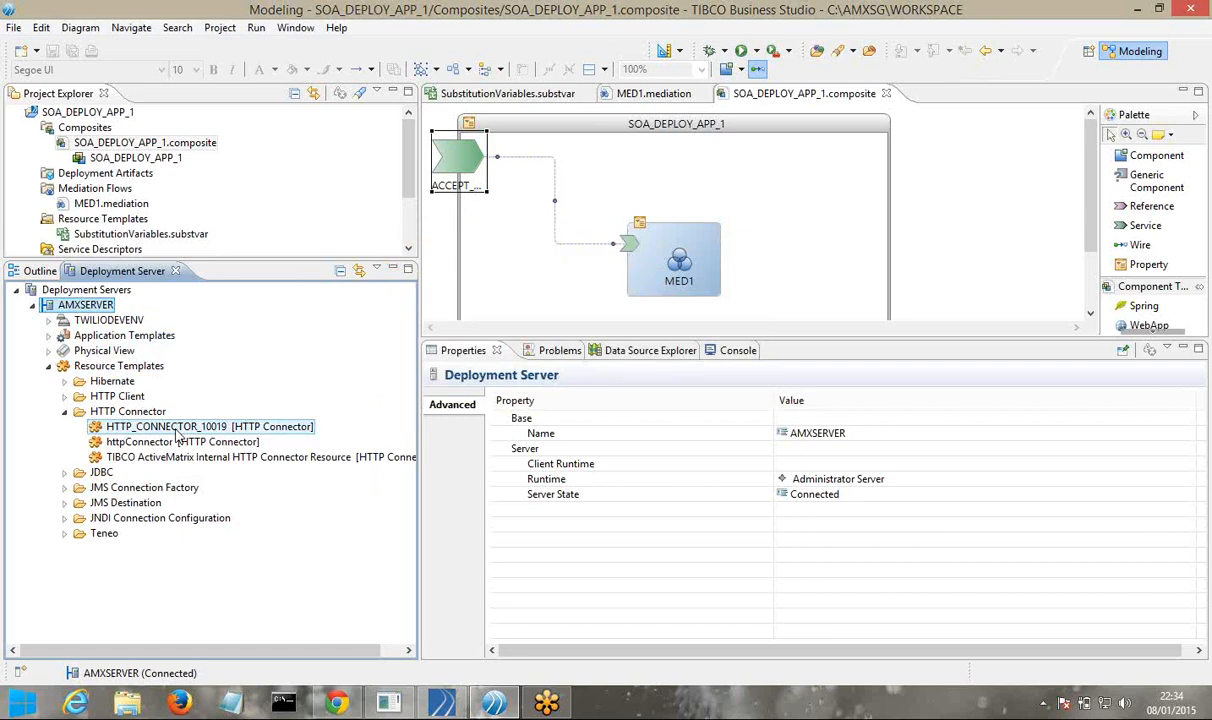
pyautogui.click(48, 321)
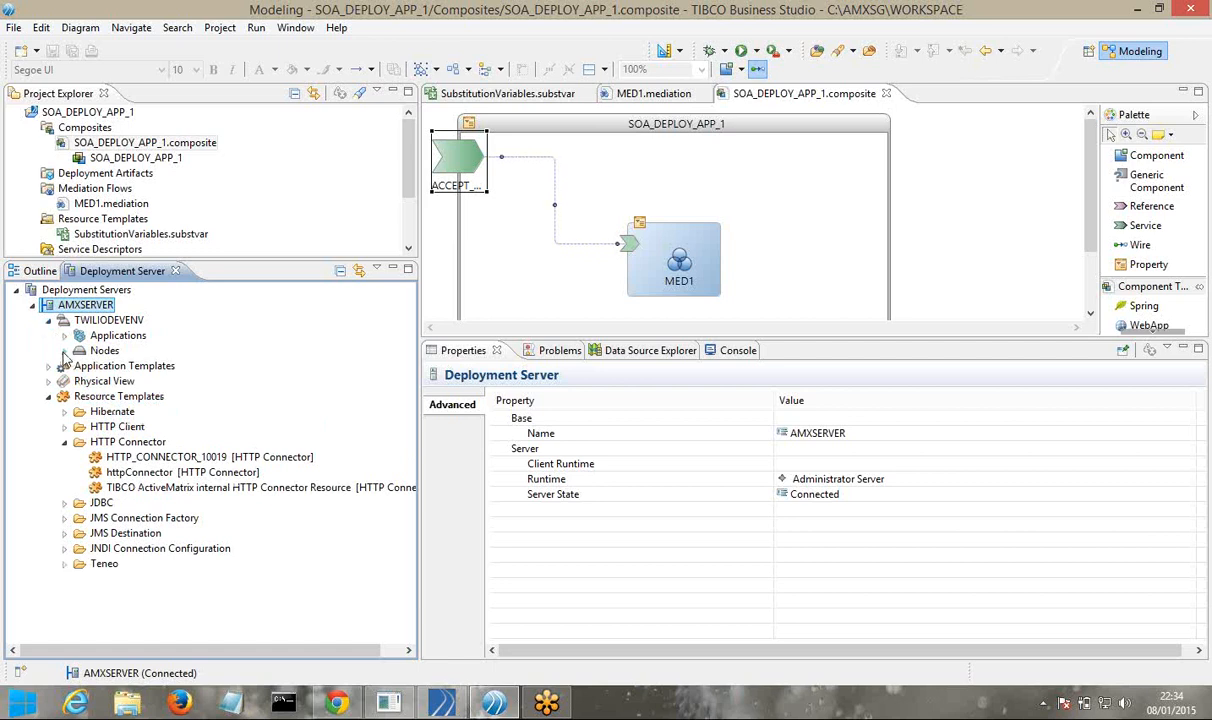
pyautogui.click(64, 351)
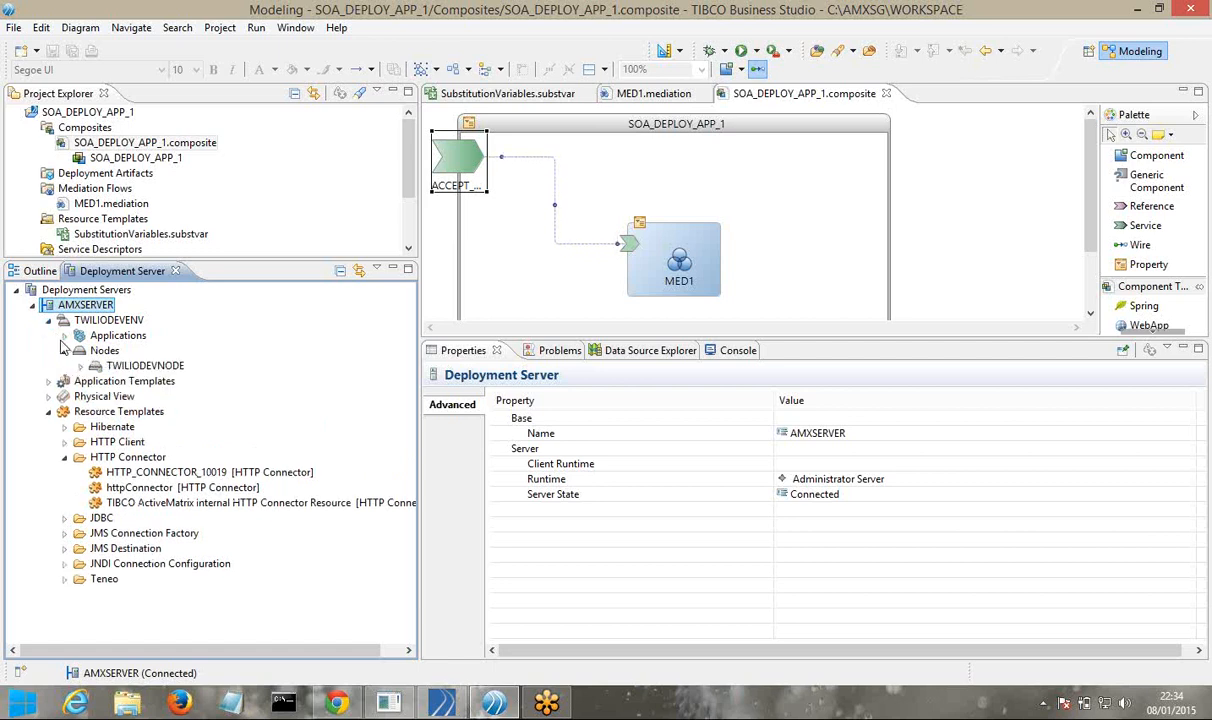
pyautogui.click(64, 336)
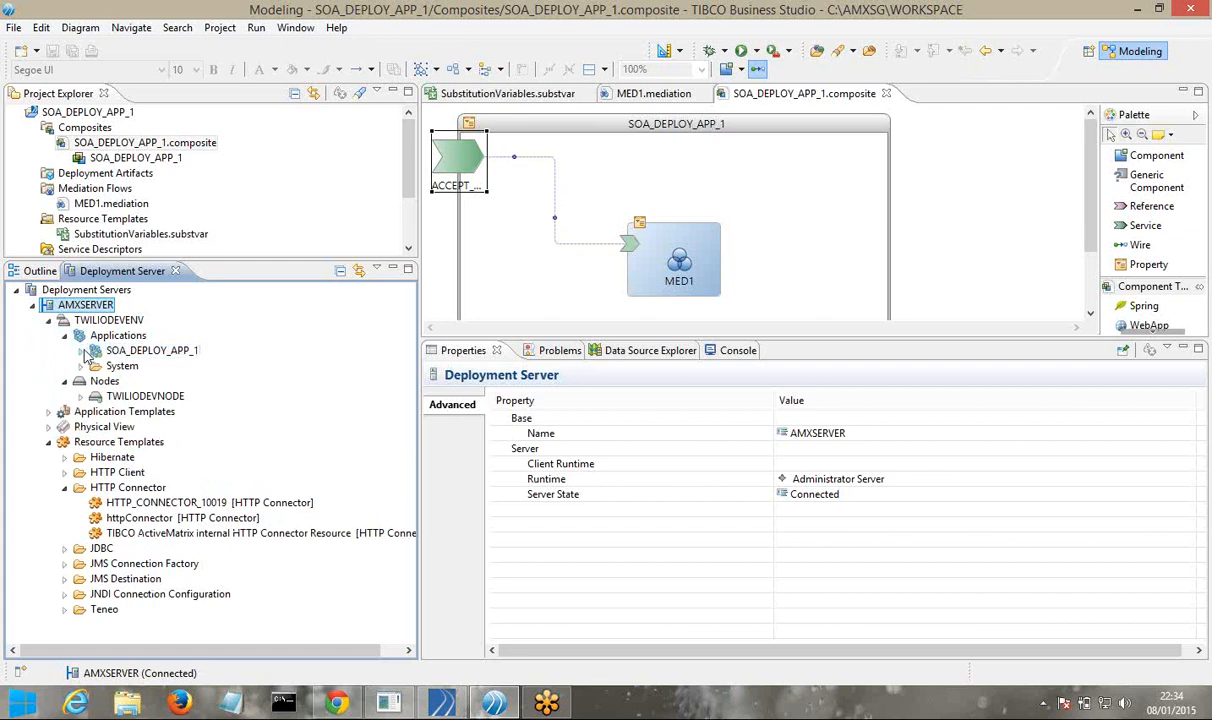
pyautogui.click(81, 351)
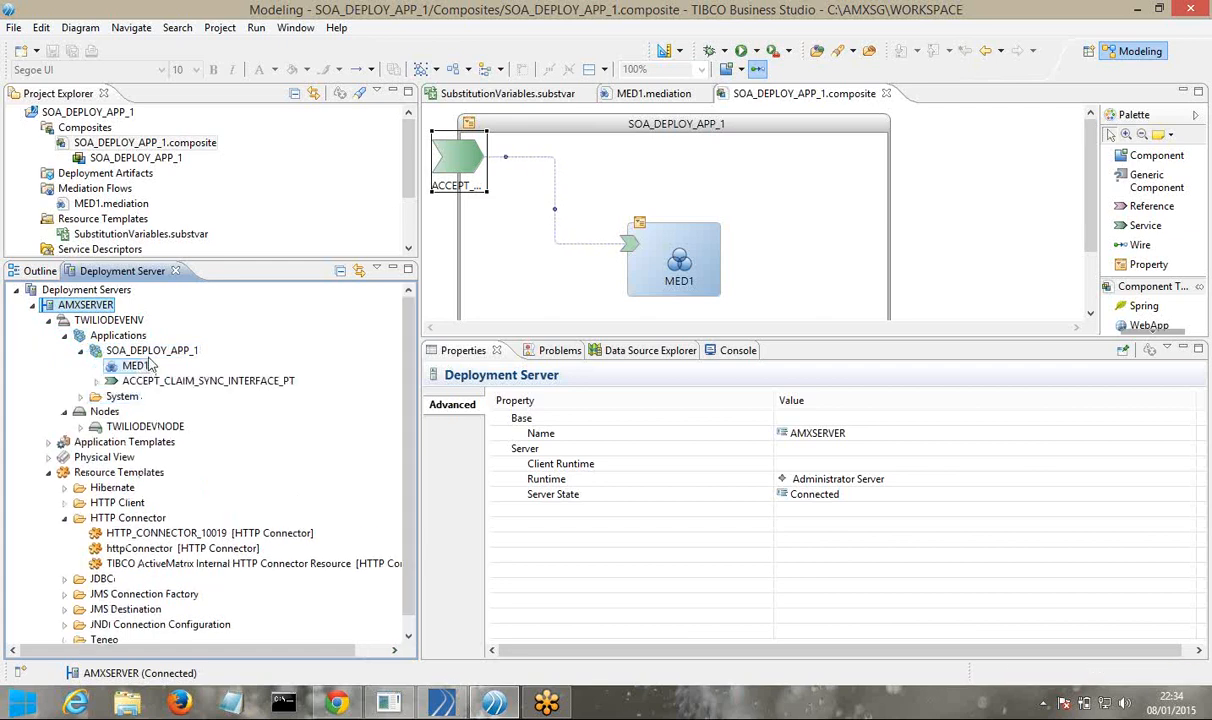
pyautogui.click(97, 382)
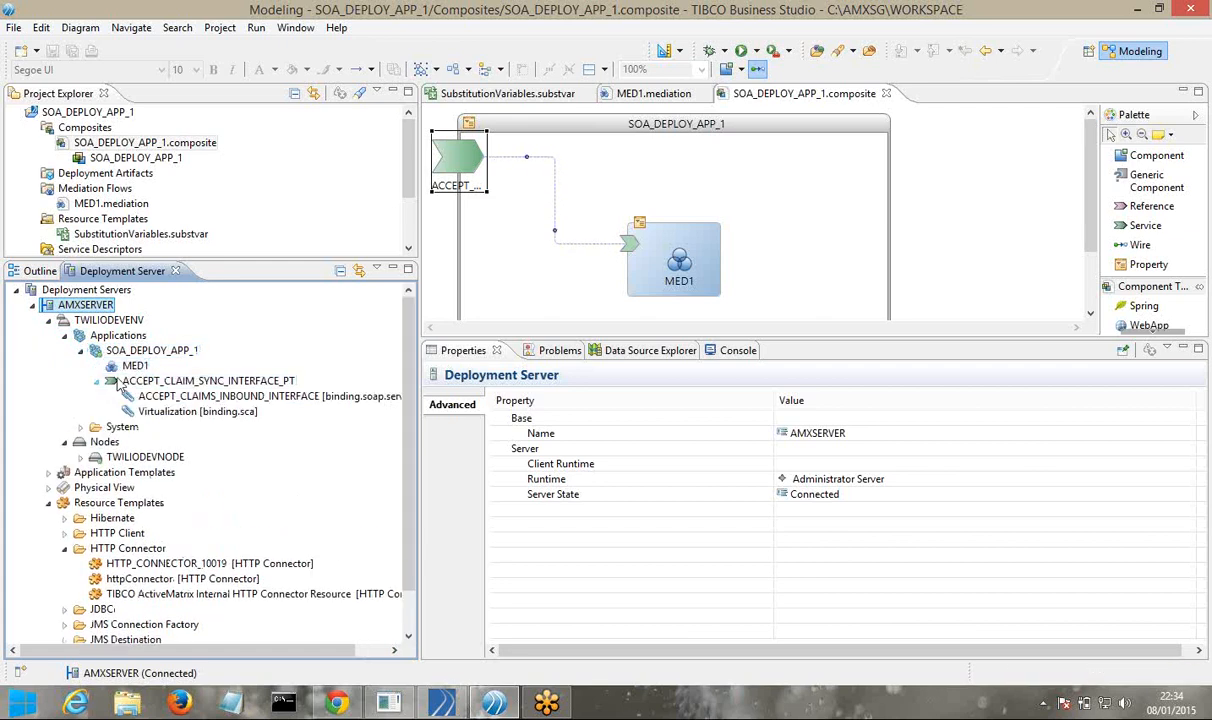
# Expand TWILIODEVNODE's HTTP Connector instances and the SOA_DEPLOY_APP_1 application template, then select AMXSERVER
pyautogui.click(81, 457)
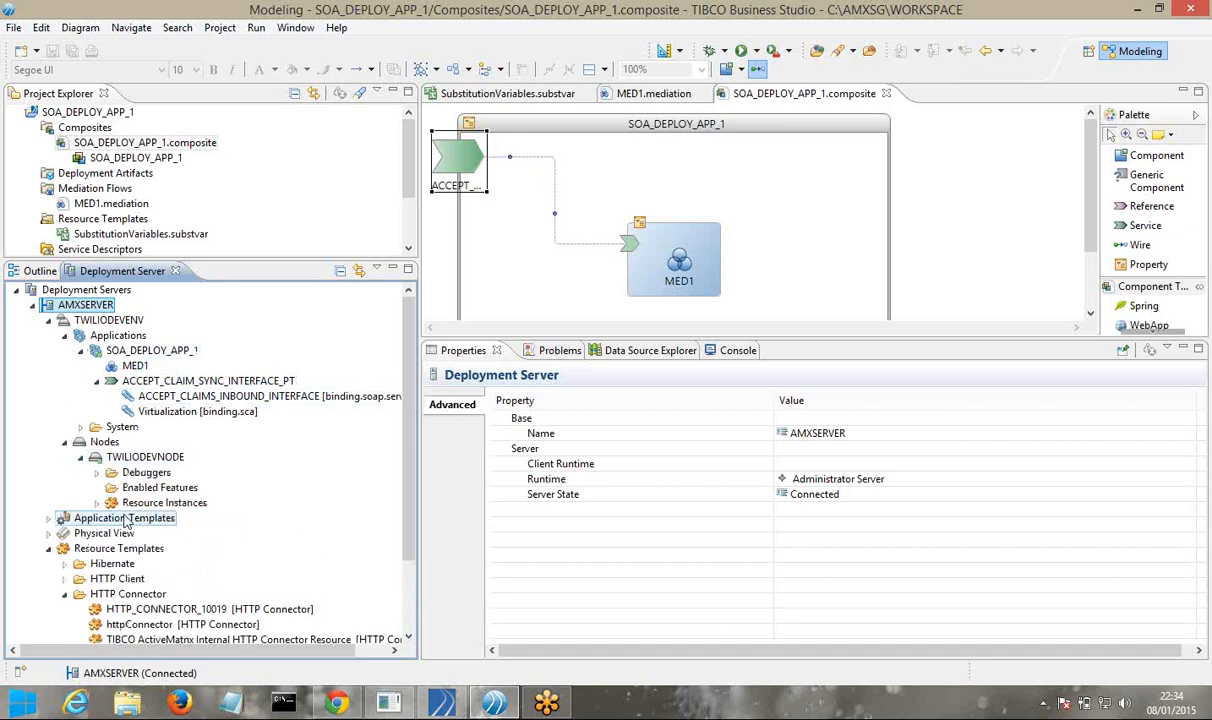
pyautogui.click(97, 503)
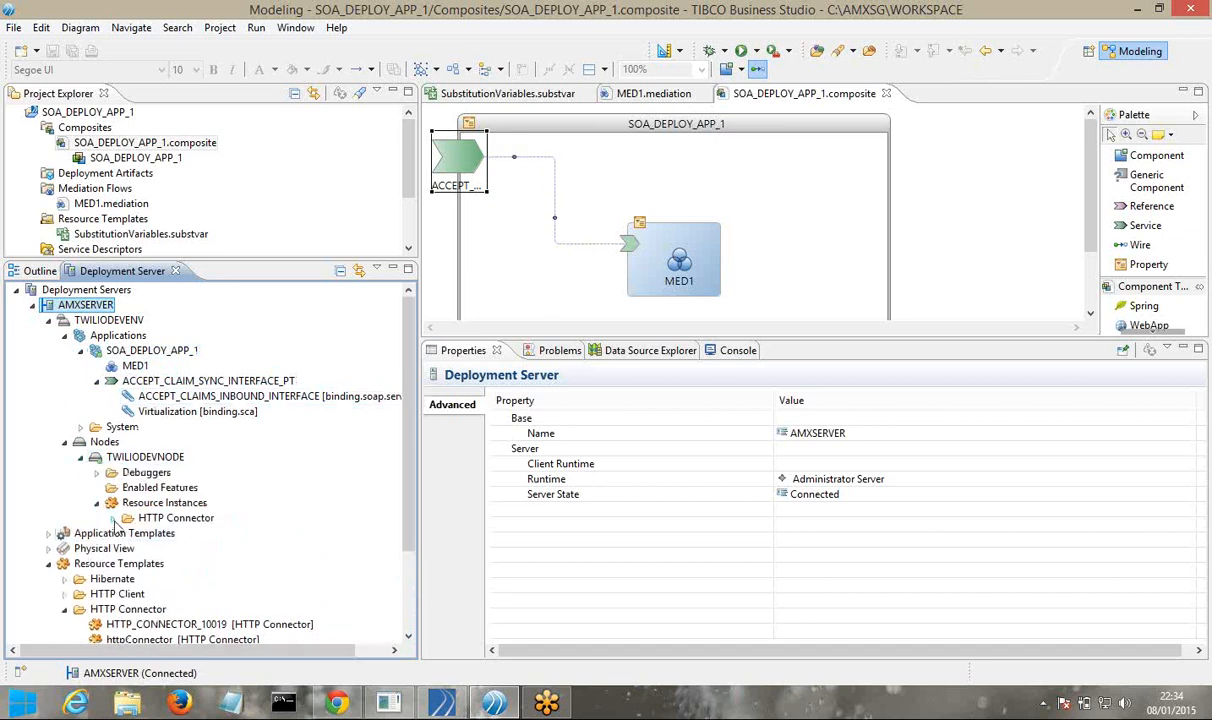
pyautogui.click(113, 518)
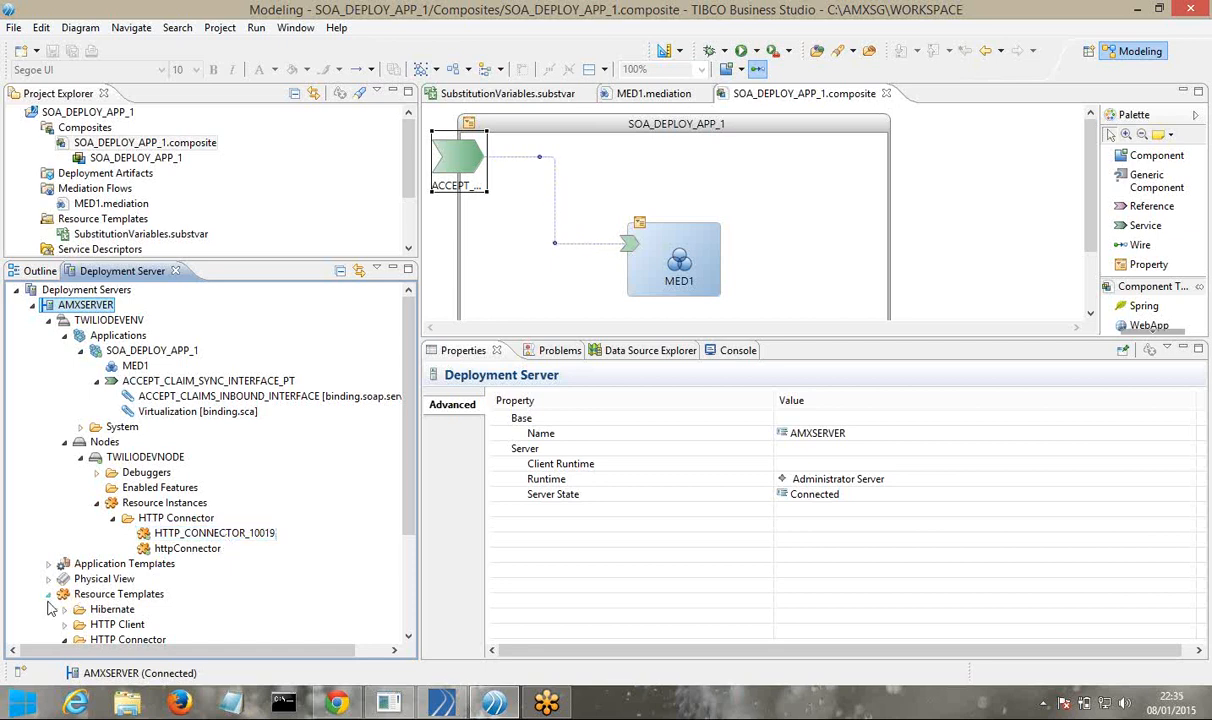
pyautogui.click(49, 563)
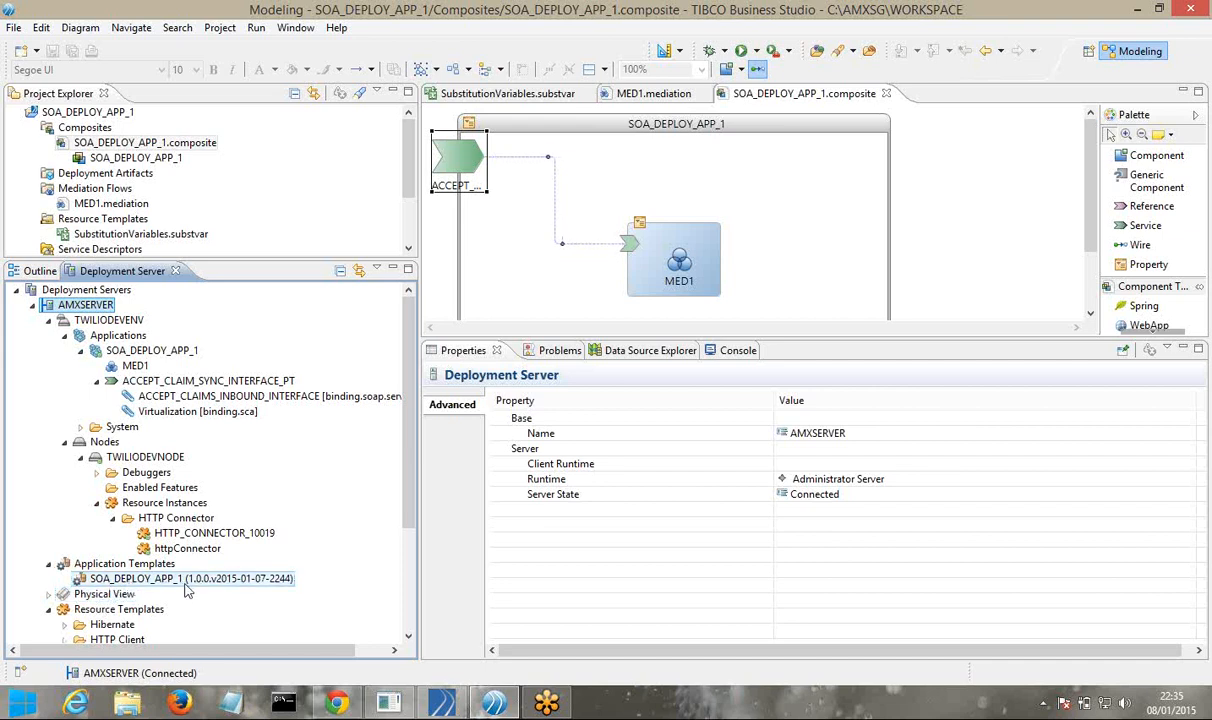
pyautogui.click(203, 580)
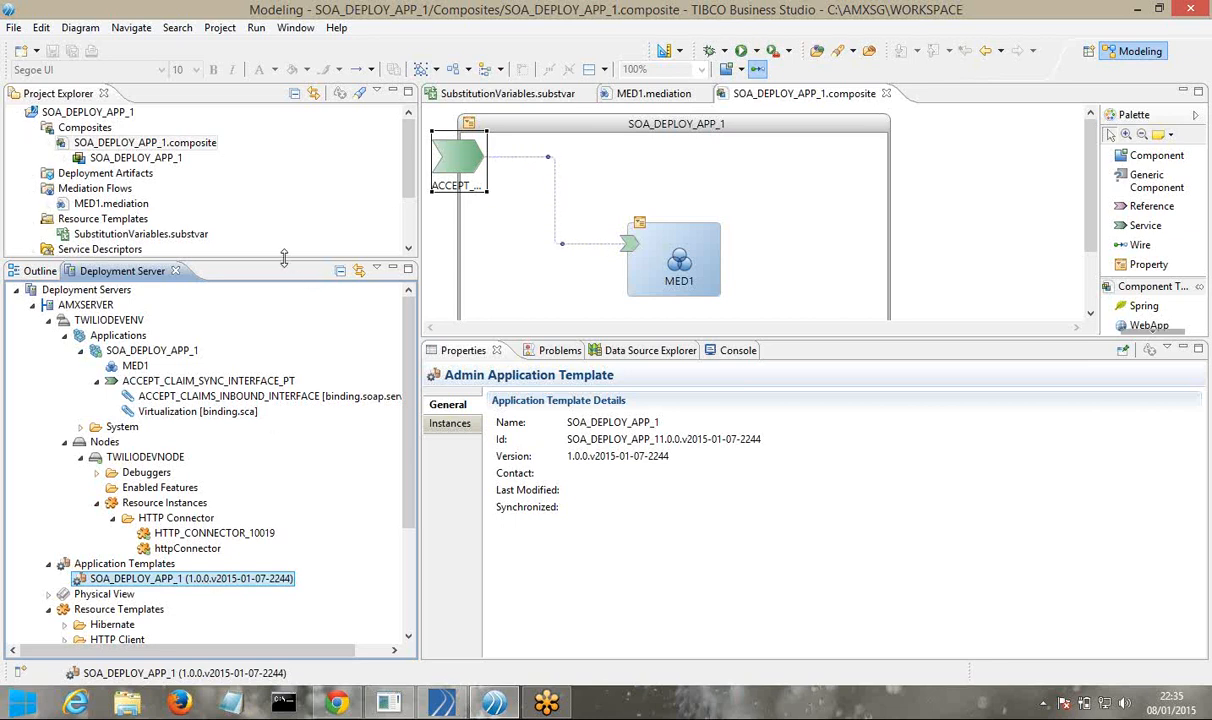
pyautogui.moveTo(284, 258); pyautogui.dragTo(287, 417)
pyautogui.click(108, 465)
# Start a Deploy Module to AMXSERVER using the workspace archive SOA_DEPLOY_APP_1.daa
pyautogui.rightClick(112, 468)
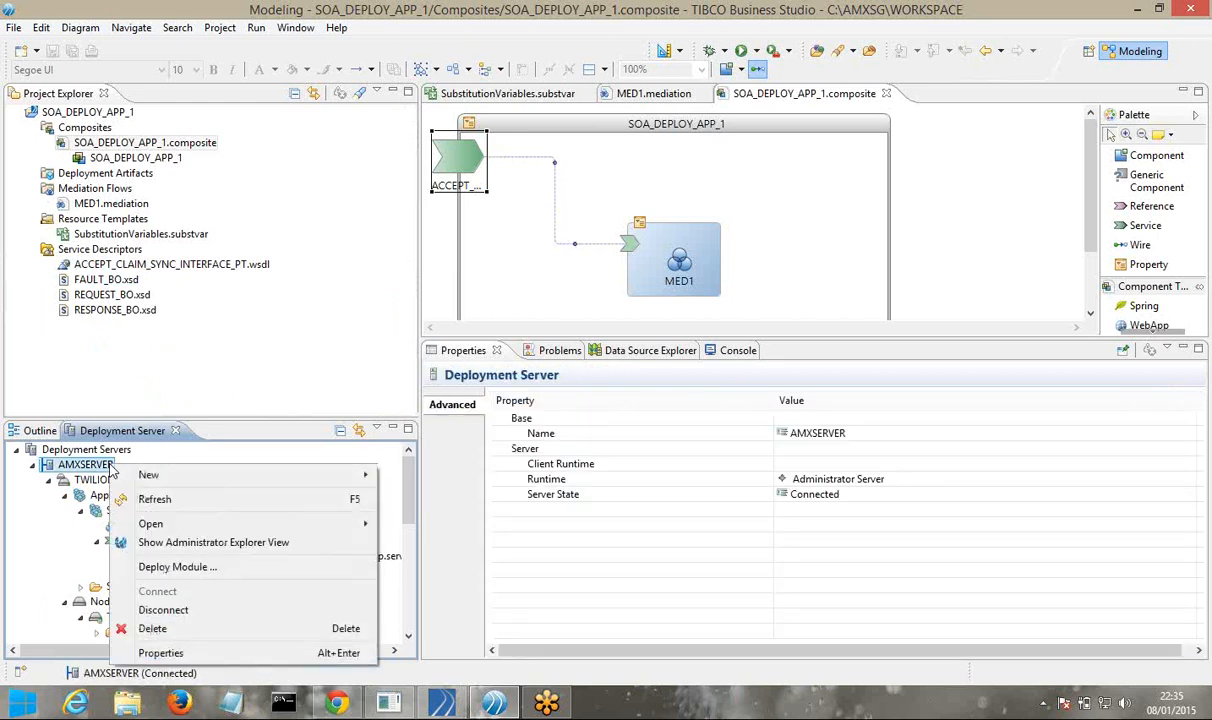
pyautogui.click(180, 567)
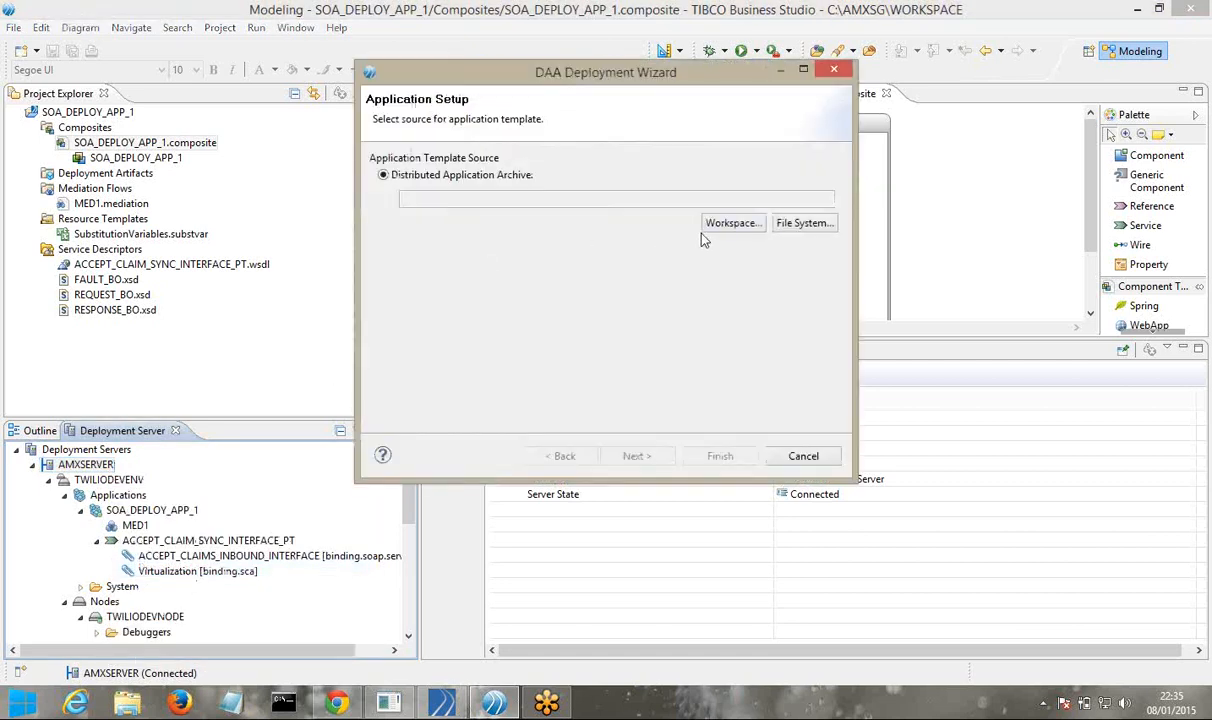
pyautogui.click(725, 226)
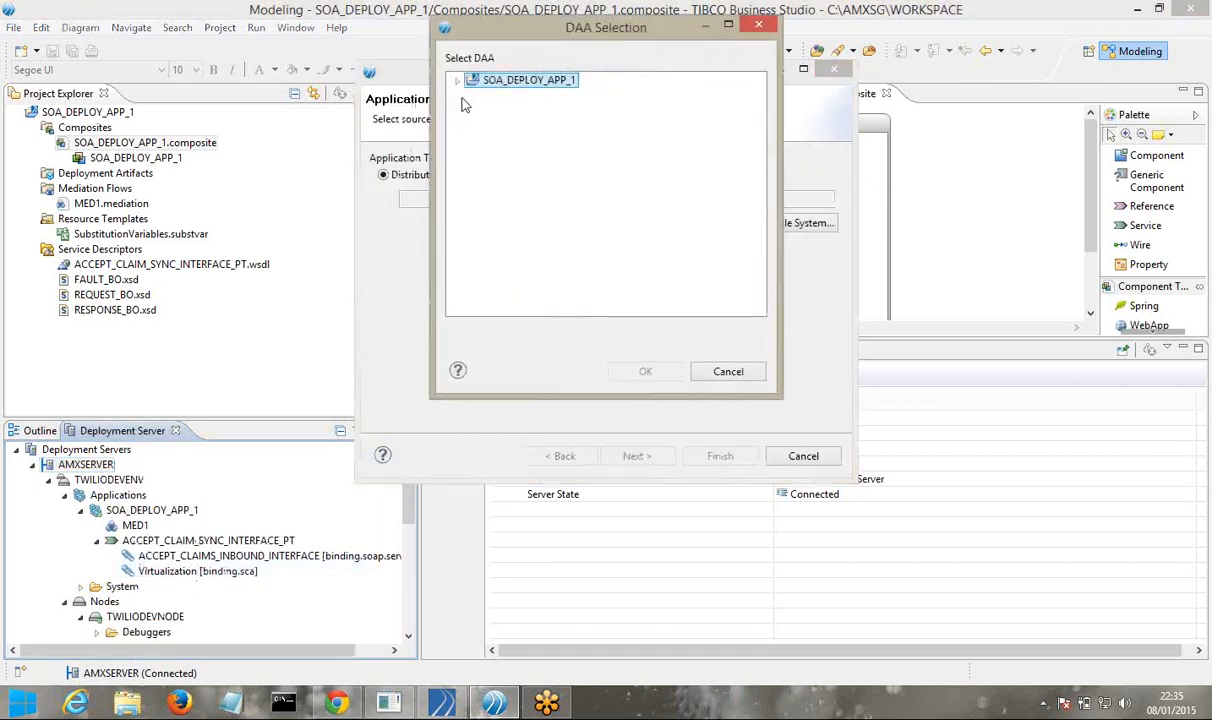
pyautogui.click(460, 82)
pyautogui.click(475, 96)
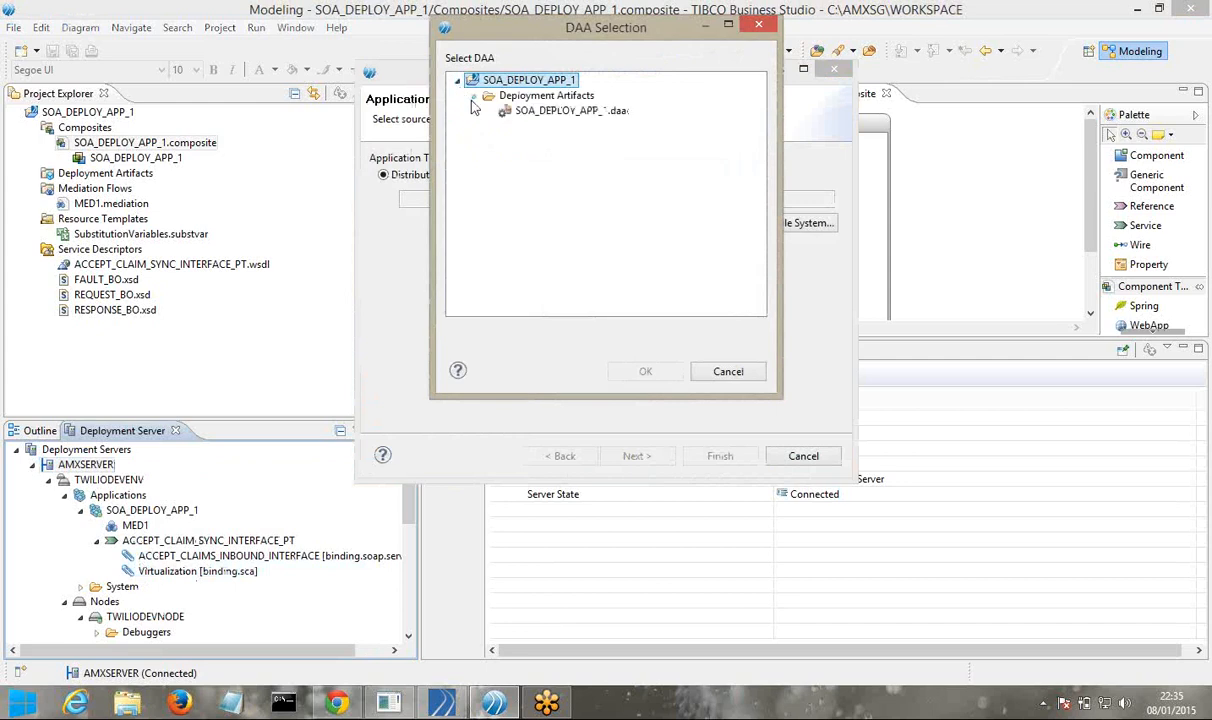
pyautogui.click(522, 112)
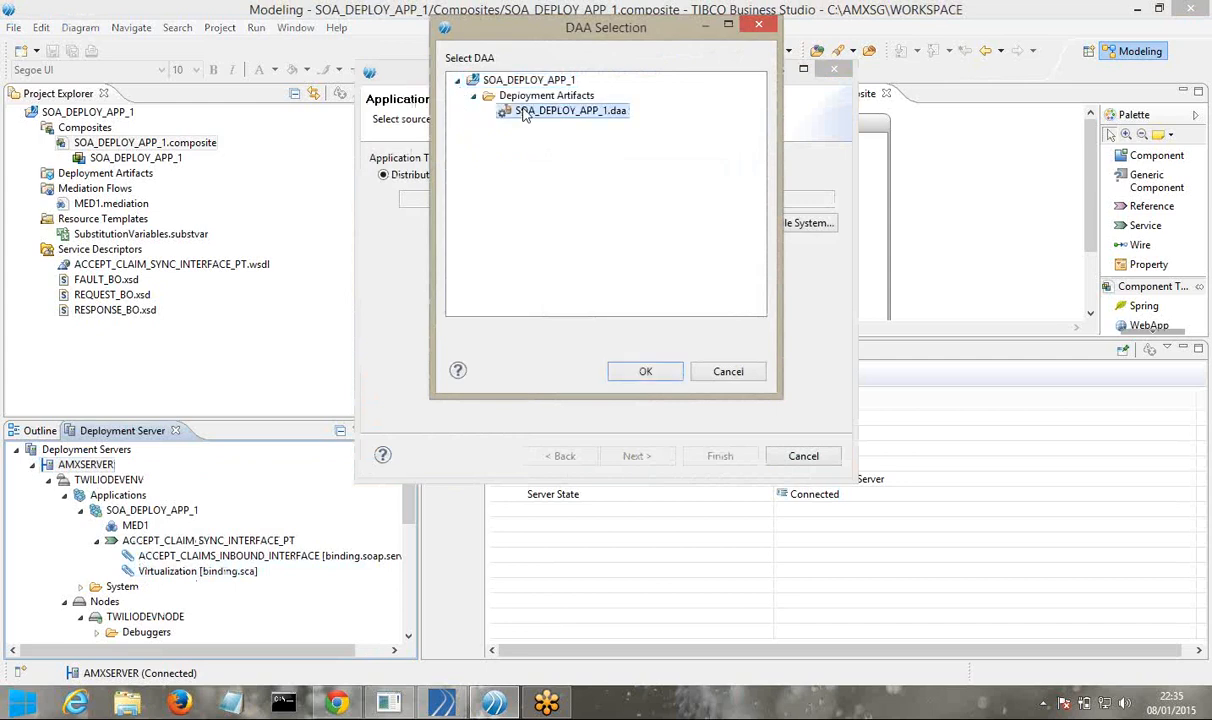
pyautogui.click(645, 372)
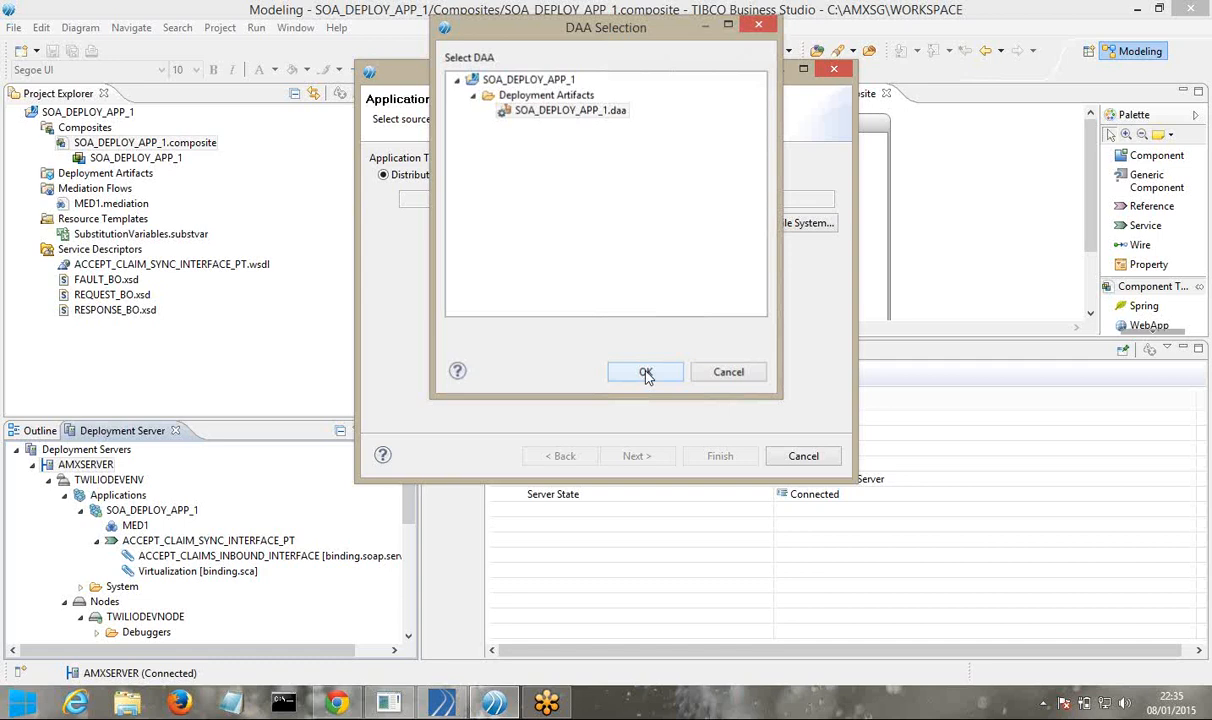
# Mark it as Upgrade Existing Application, review the MEDIATION_VALIDATE_MESSAGE_DATA property, then cancel the wizard
pyautogui.click(632, 456)
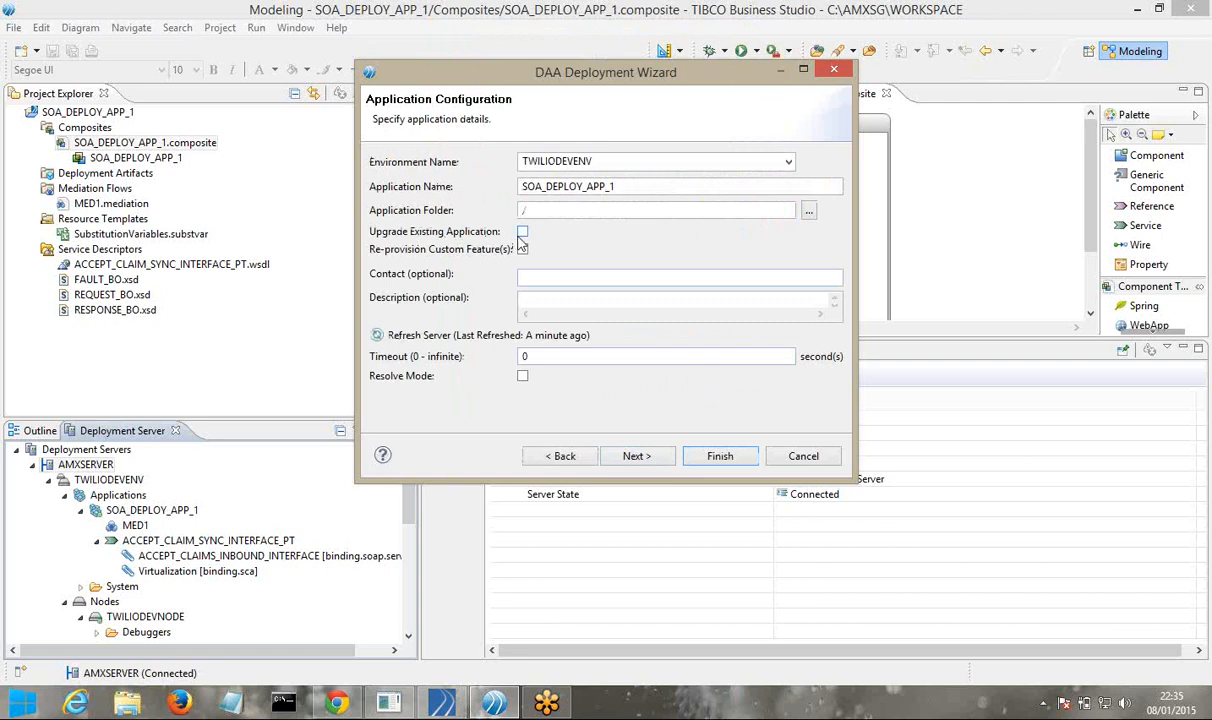
pyautogui.click(521, 232)
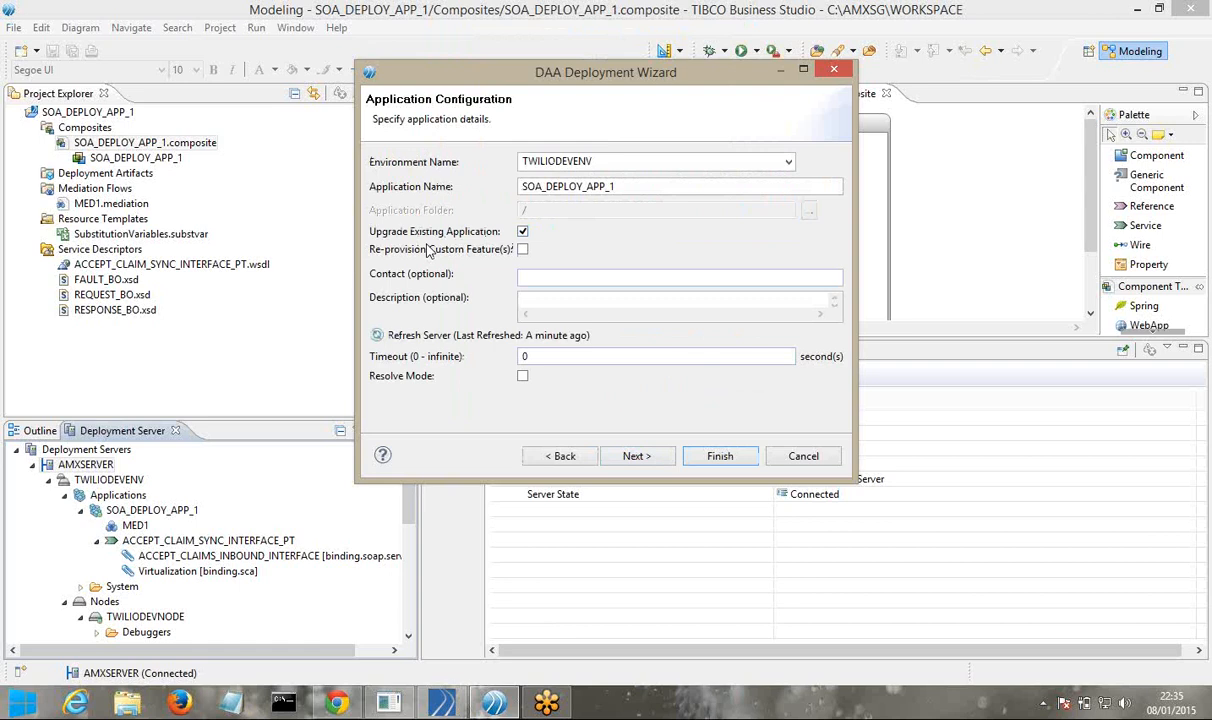
pyautogui.click(637, 458)
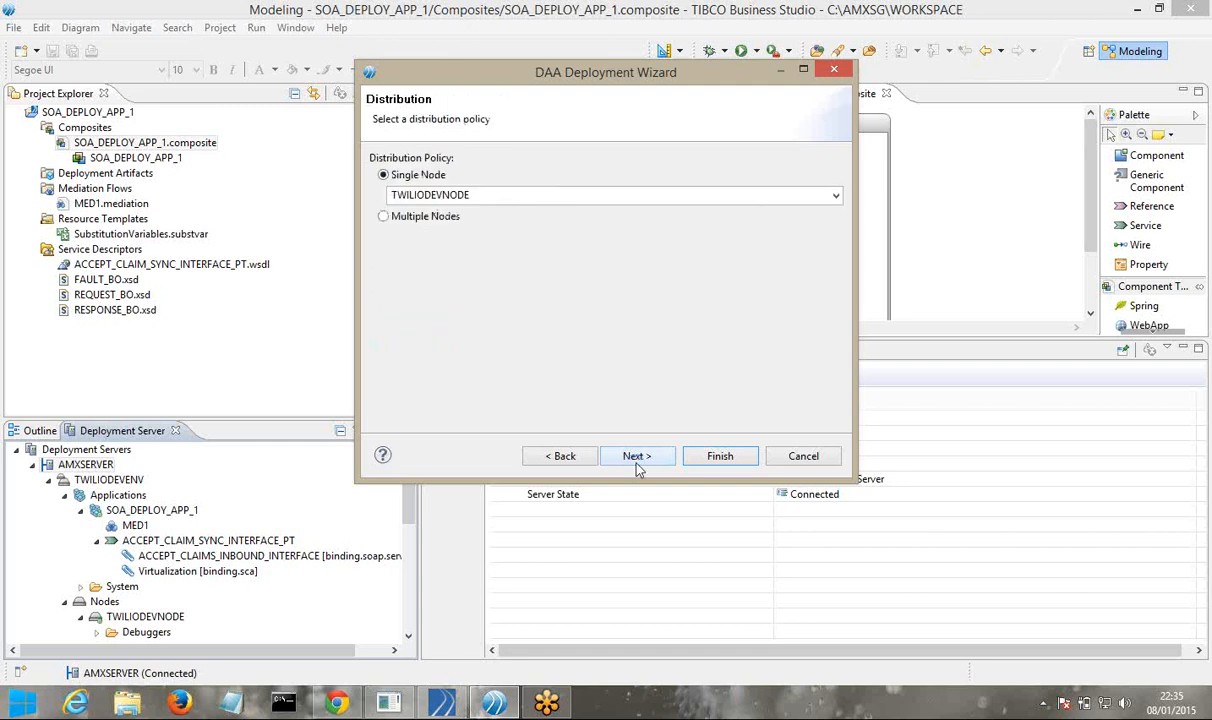
pyautogui.click(636, 462)
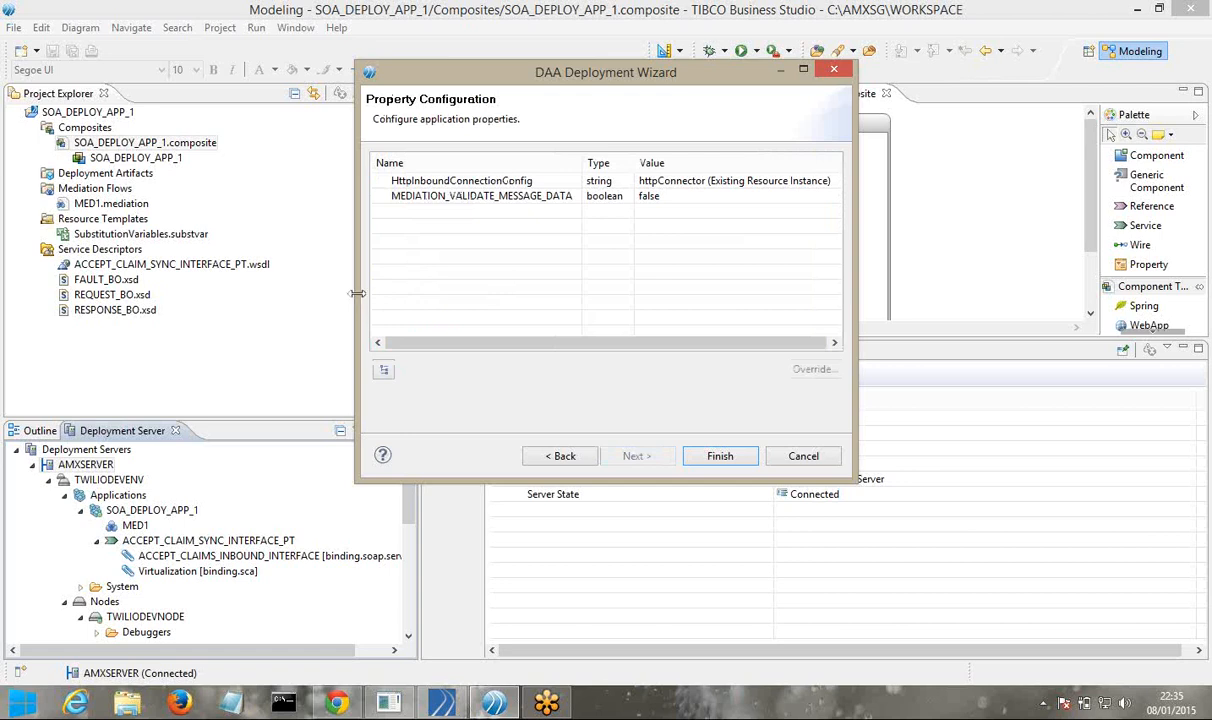
pyautogui.moveTo(357, 293); pyautogui.dragTo(212, 293)
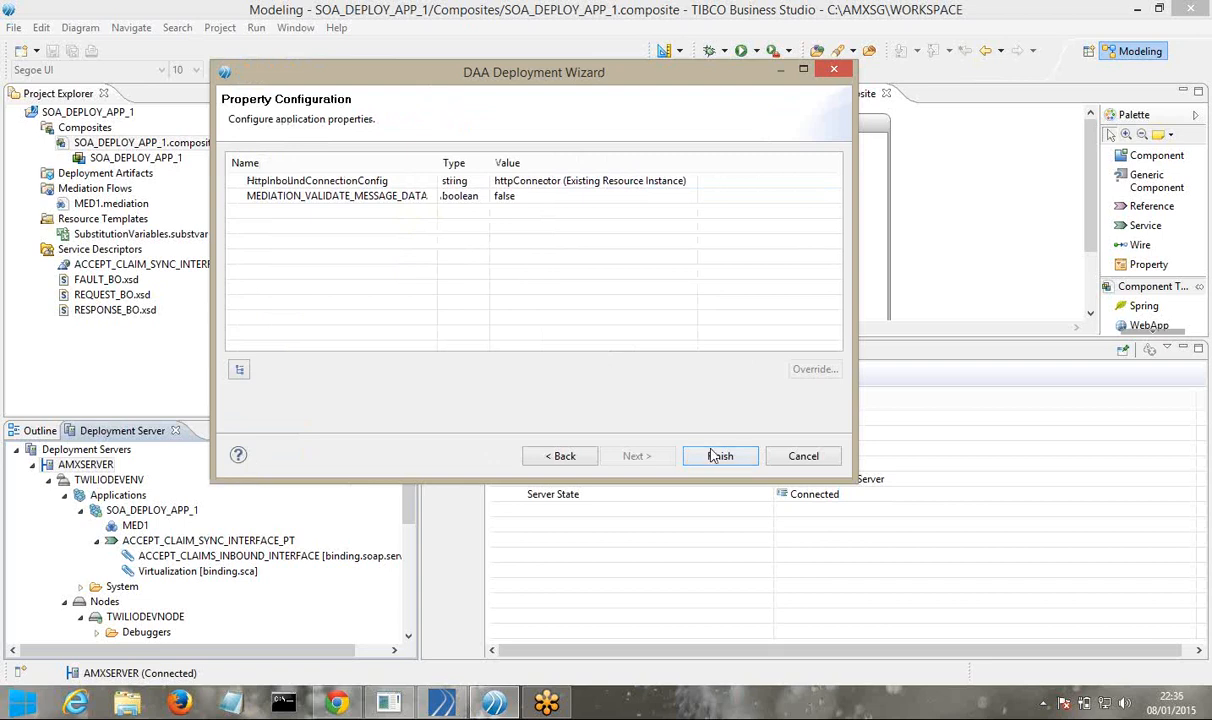
pyautogui.click(525, 196)
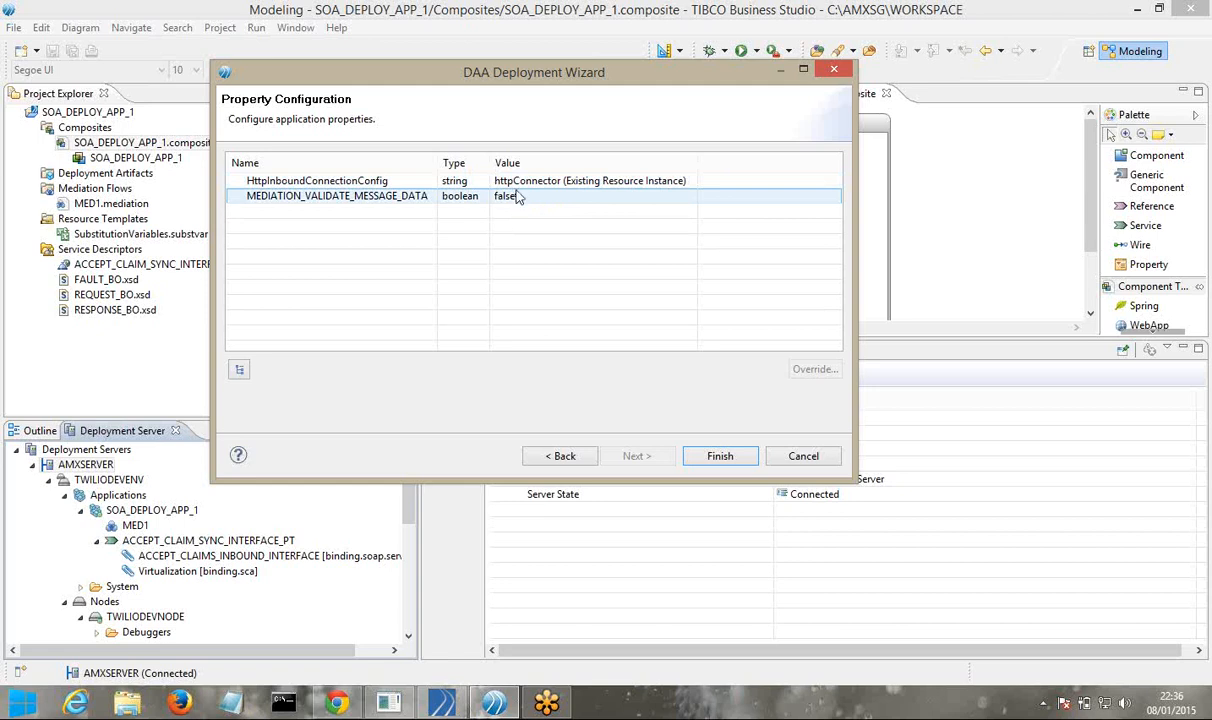
pyautogui.click(801, 457)
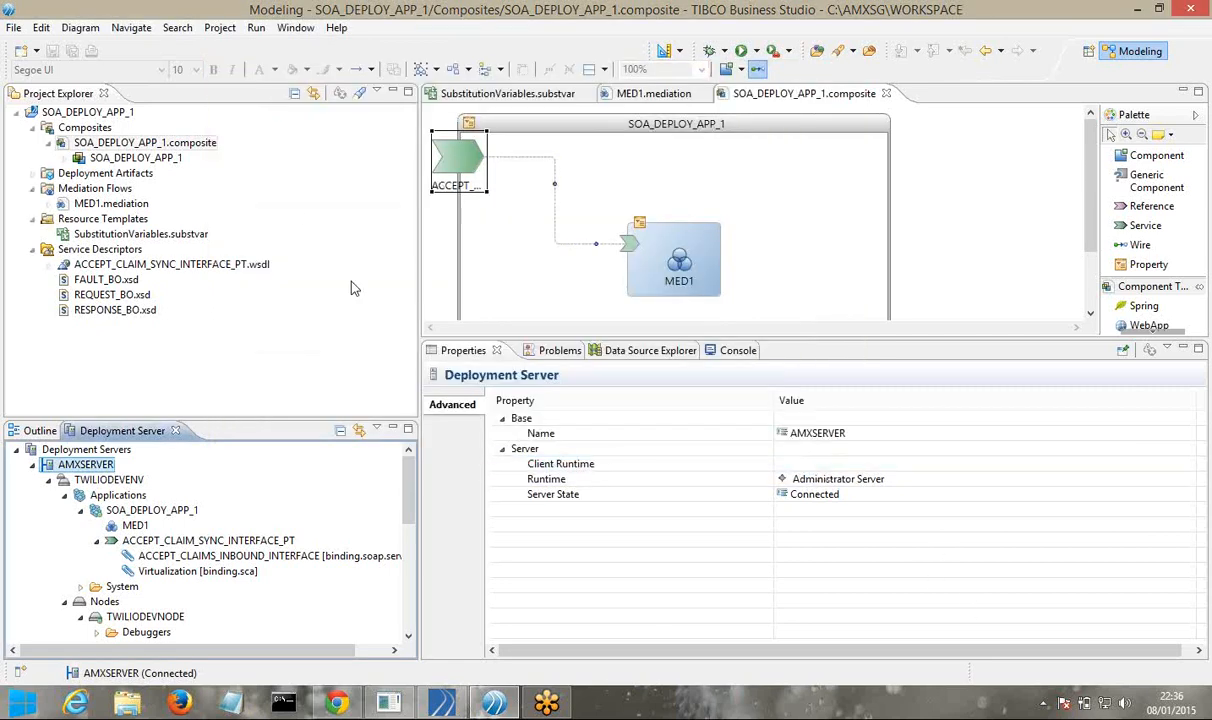
# Create a DAA from SOA_DEPLOY_APP_1.composite at the default location with no distribution file
pyautogui.click(211, 146)
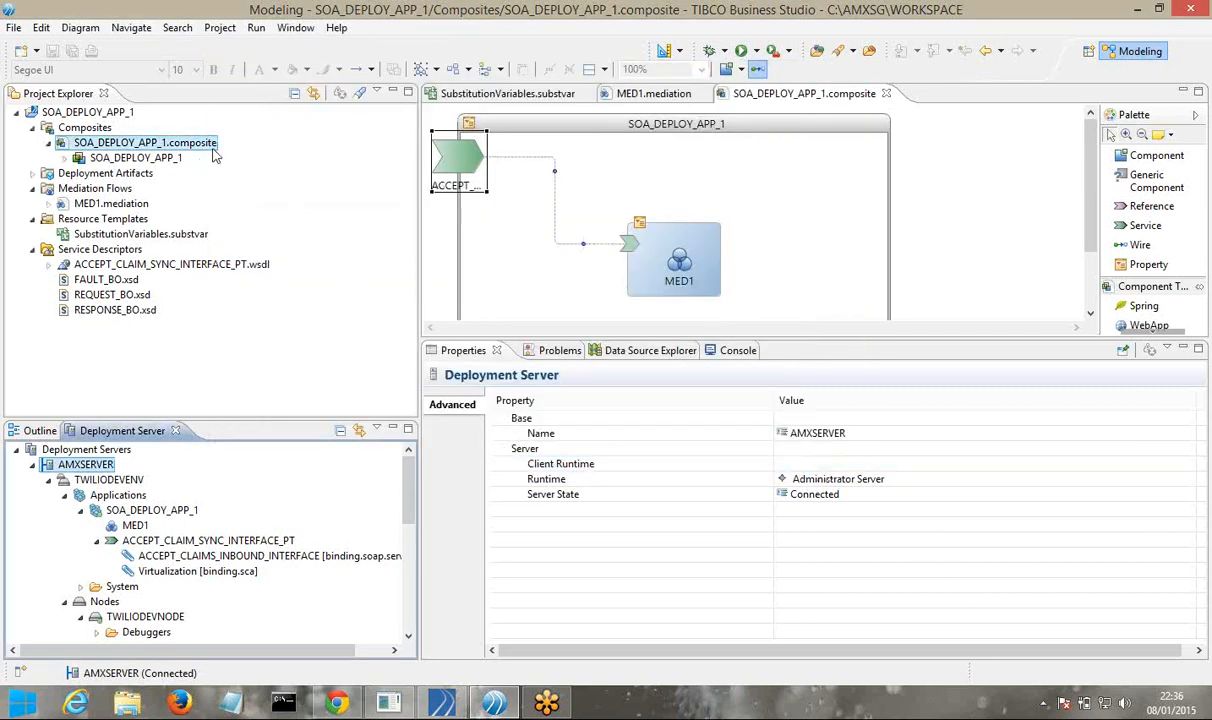
pyautogui.rightClick(213, 155)
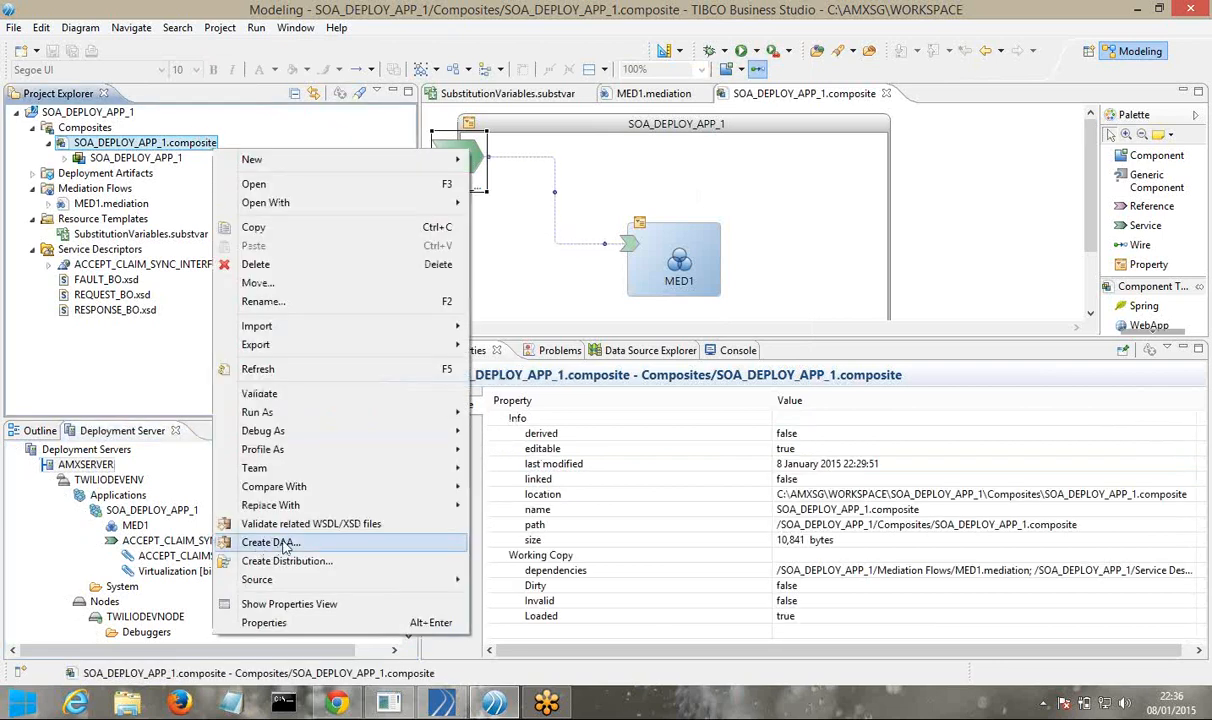
pyautogui.click(284, 544)
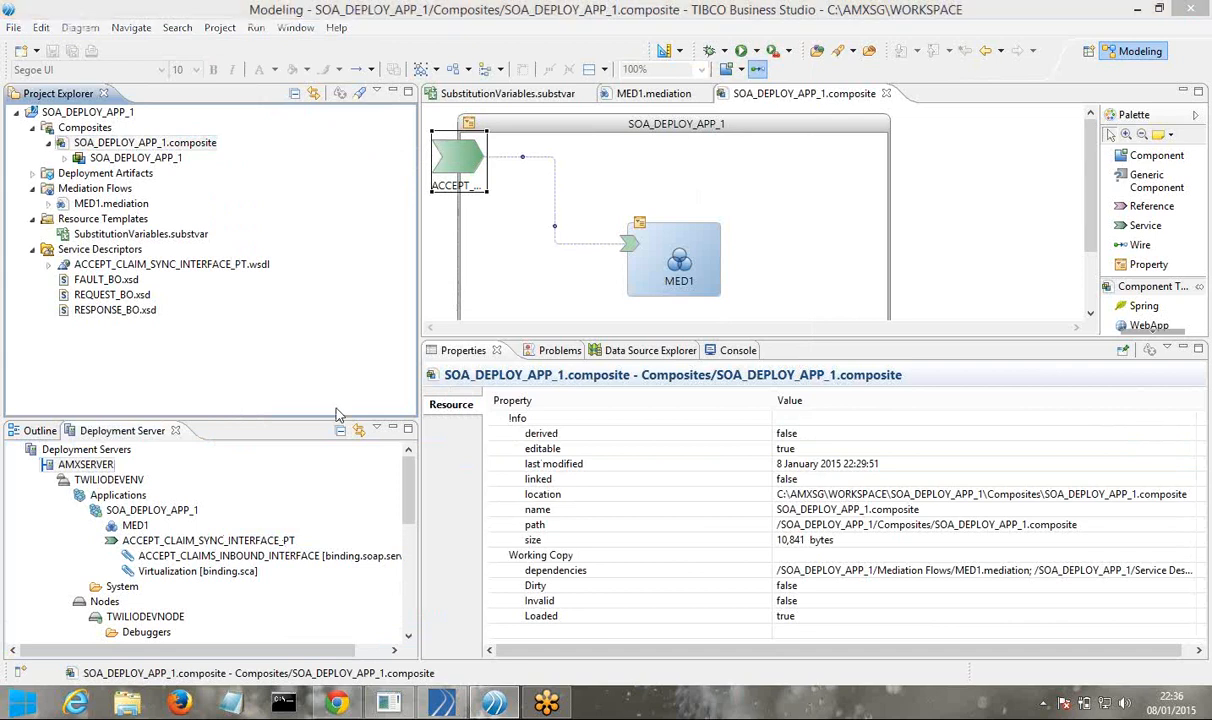
pyautogui.click(596, 515)
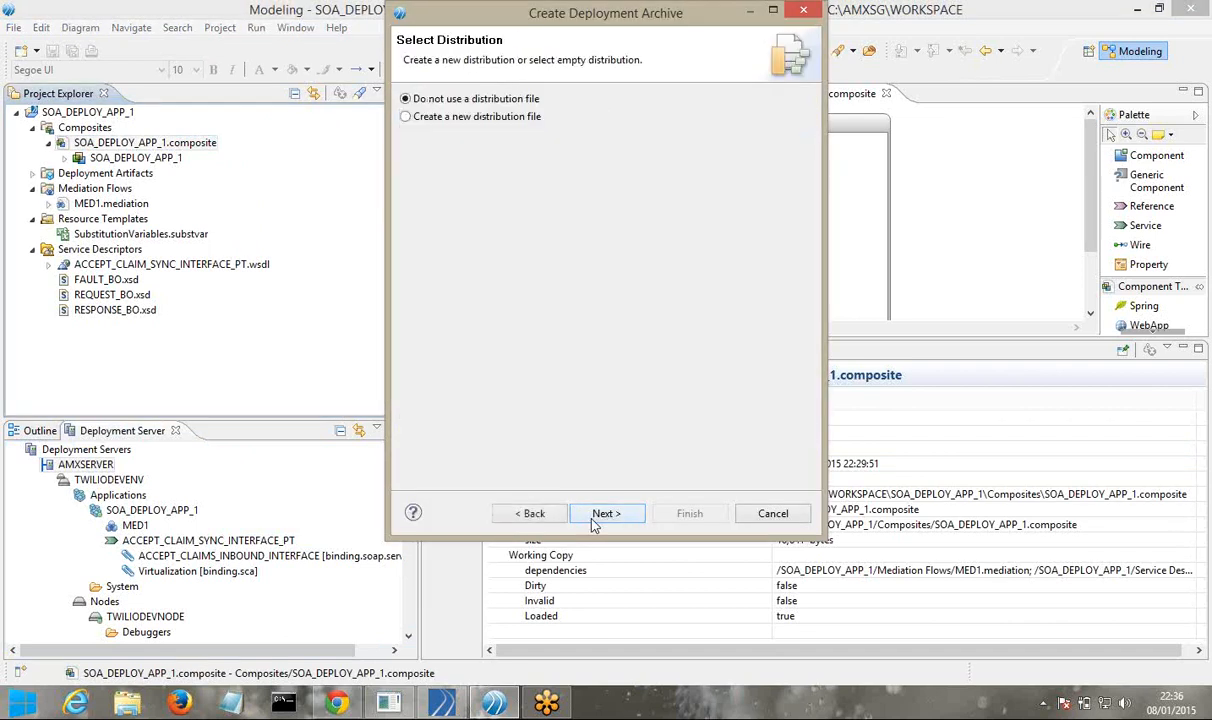
pyautogui.click(604, 514)
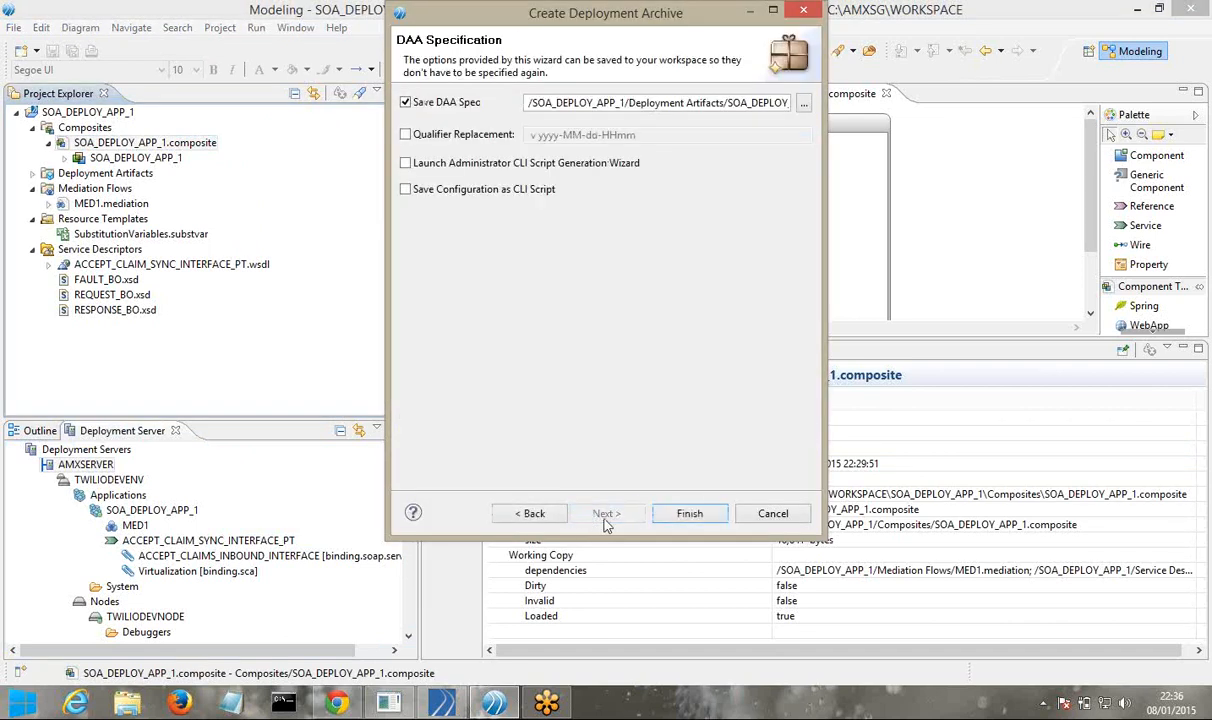
pyautogui.click(688, 514)
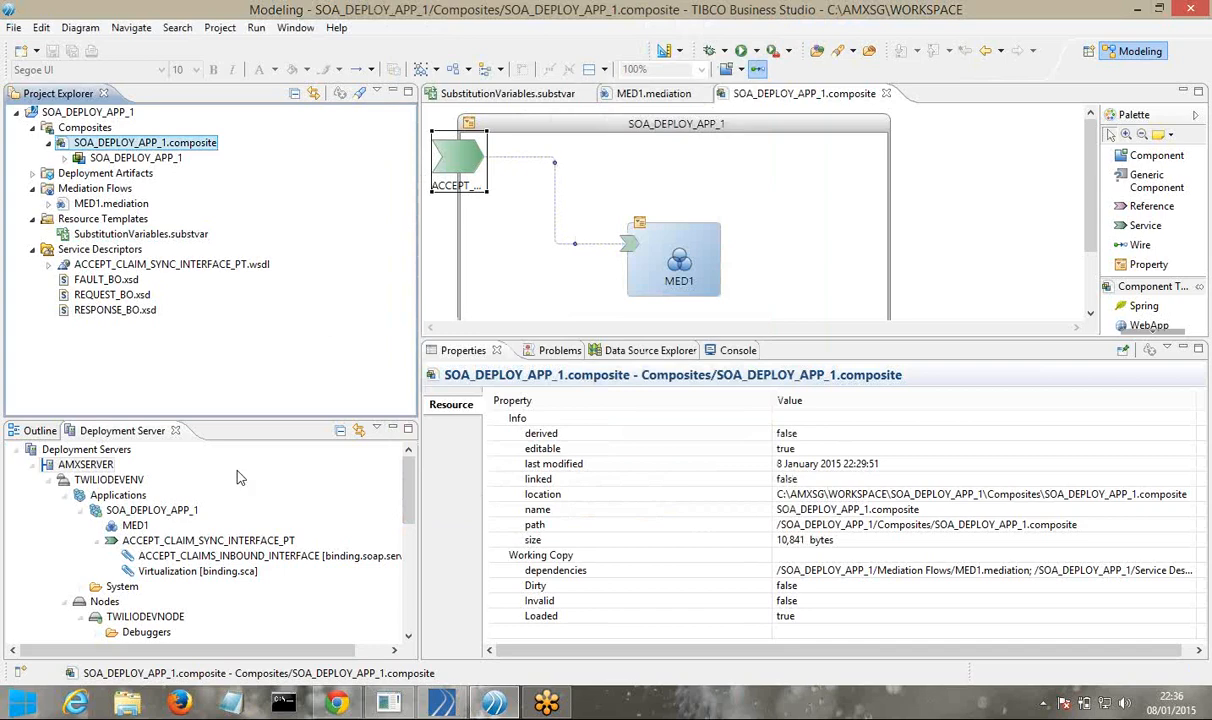
# Start a Deploy Module to AMXSERVER with the rebuilt SOA_DEPLOY_APP_1.daa from the workspace
pyautogui.click(96, 466)
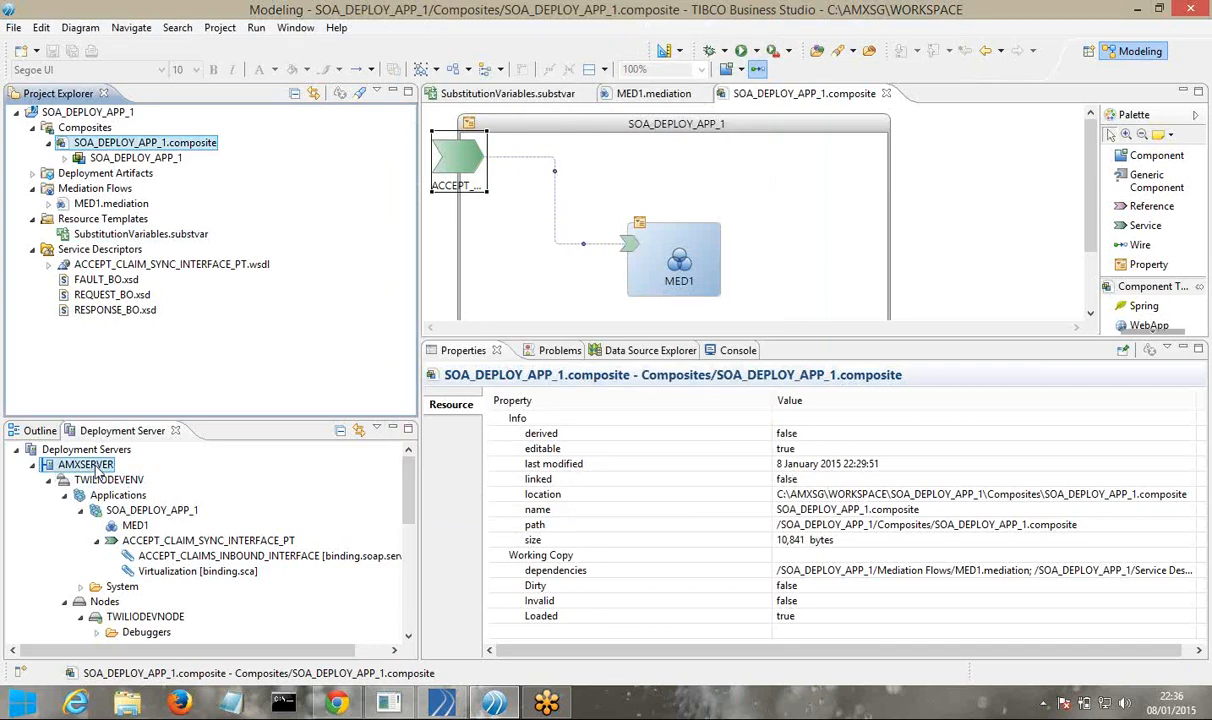
pyautogui.rightClick(97, 470)
pyautogui.click(150, 567)
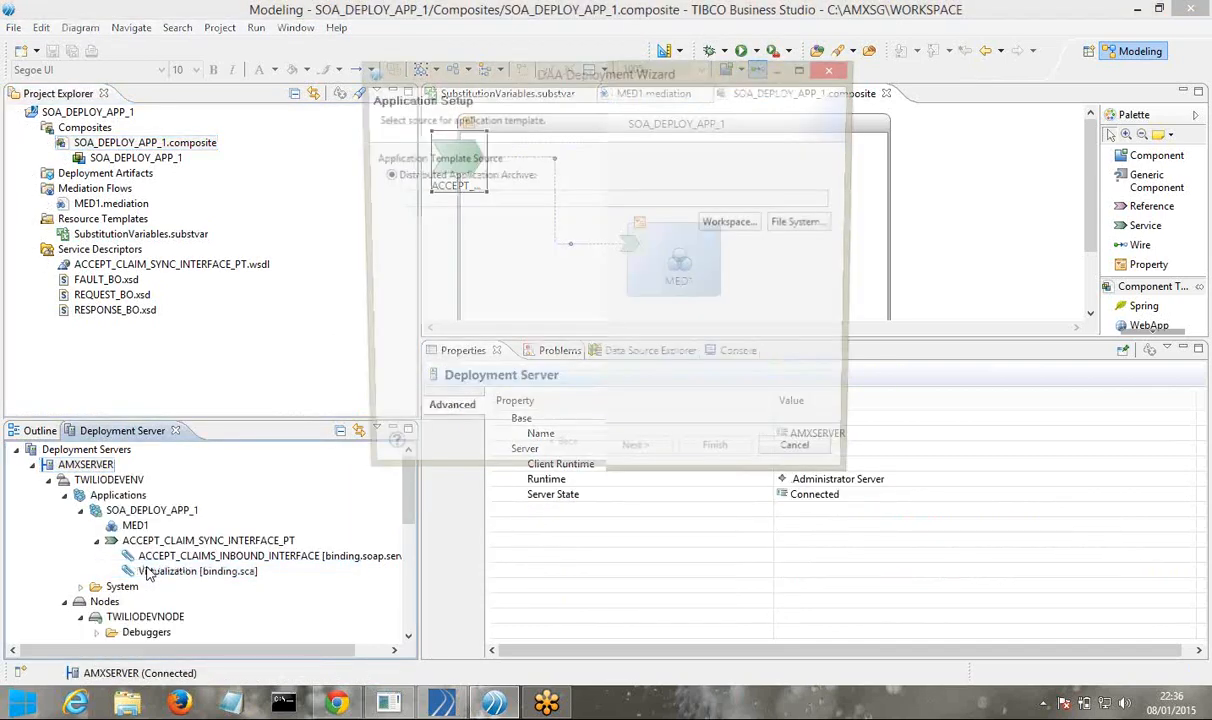
pyautogui.click(724, 222)
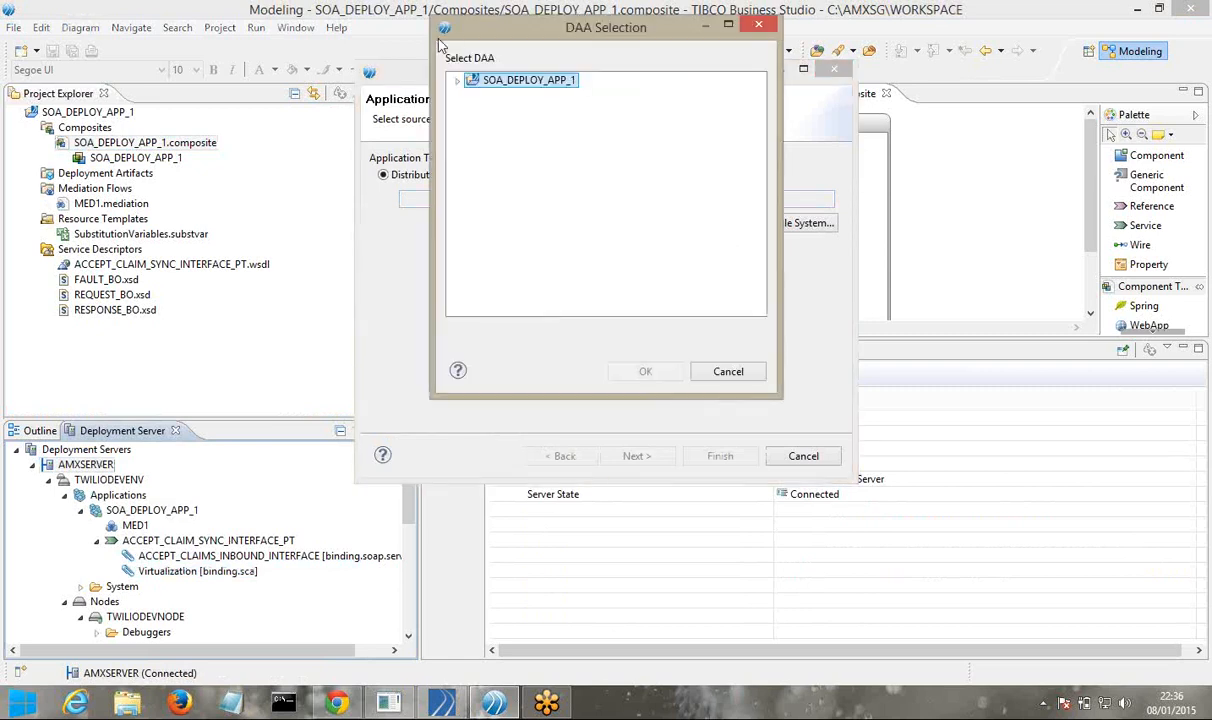
pyautogui.press('Right')
pyautogui.click(475, 97)
pyautogui.click(500, 112)
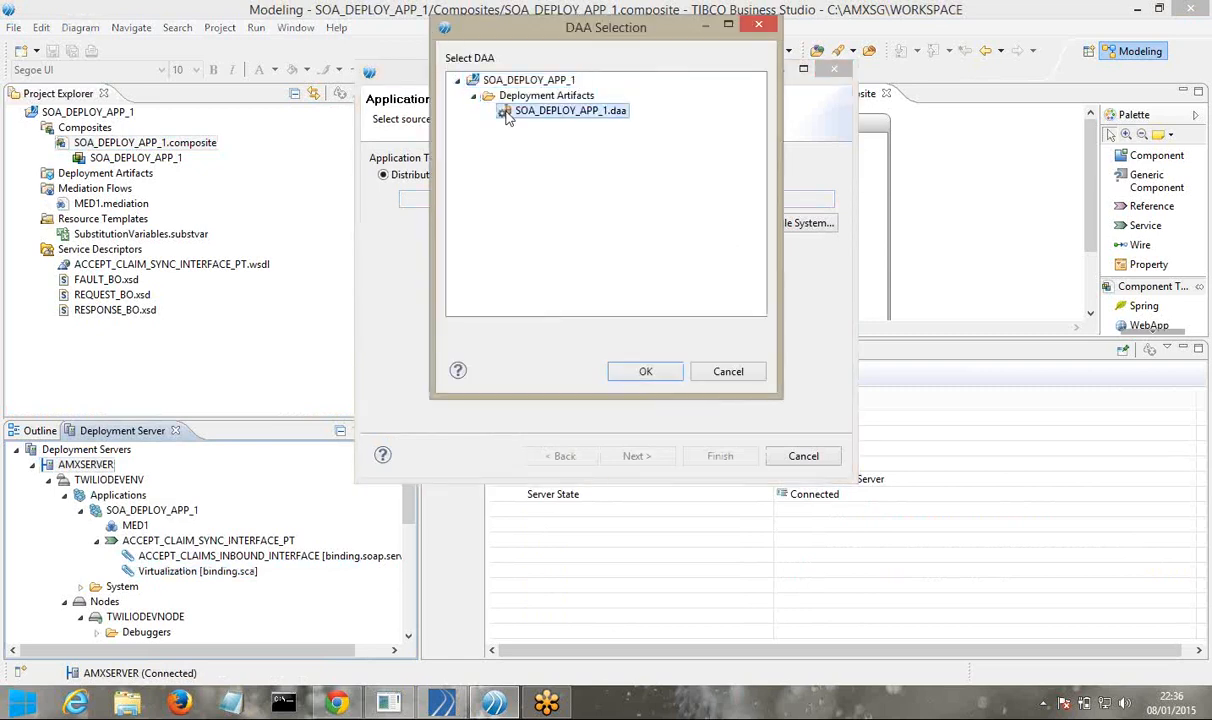
pyautogui.click(630, 375)
# Mark it as Upgrade Existing Application and select HttpInboundConnectionConfig under Property Configuration
pyautogui.click(630, 455)
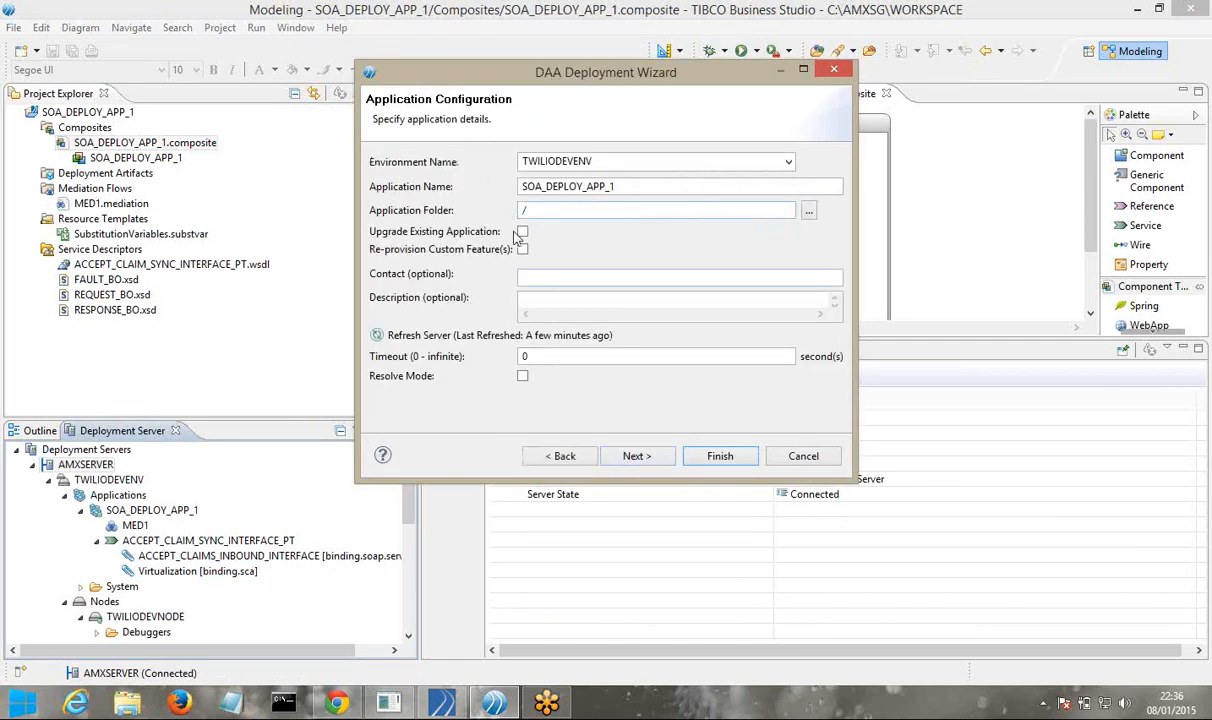
pyautogui.click(521, 232)
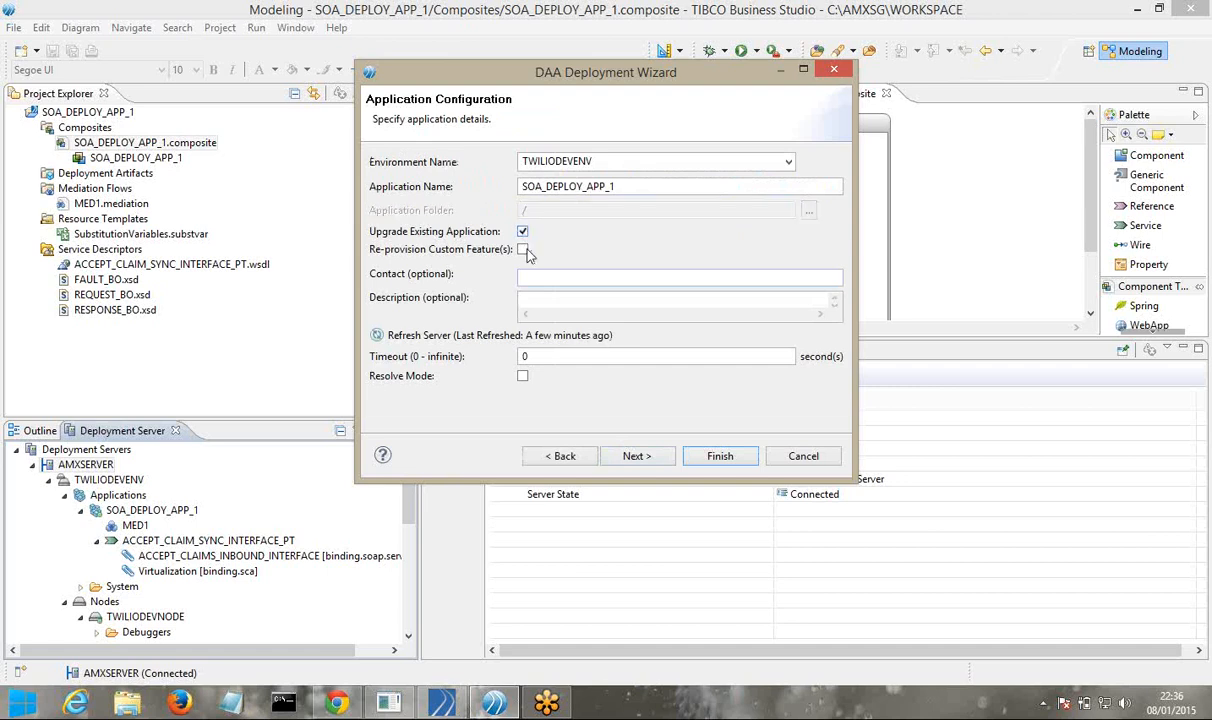
pyautogui.click(627, 456)
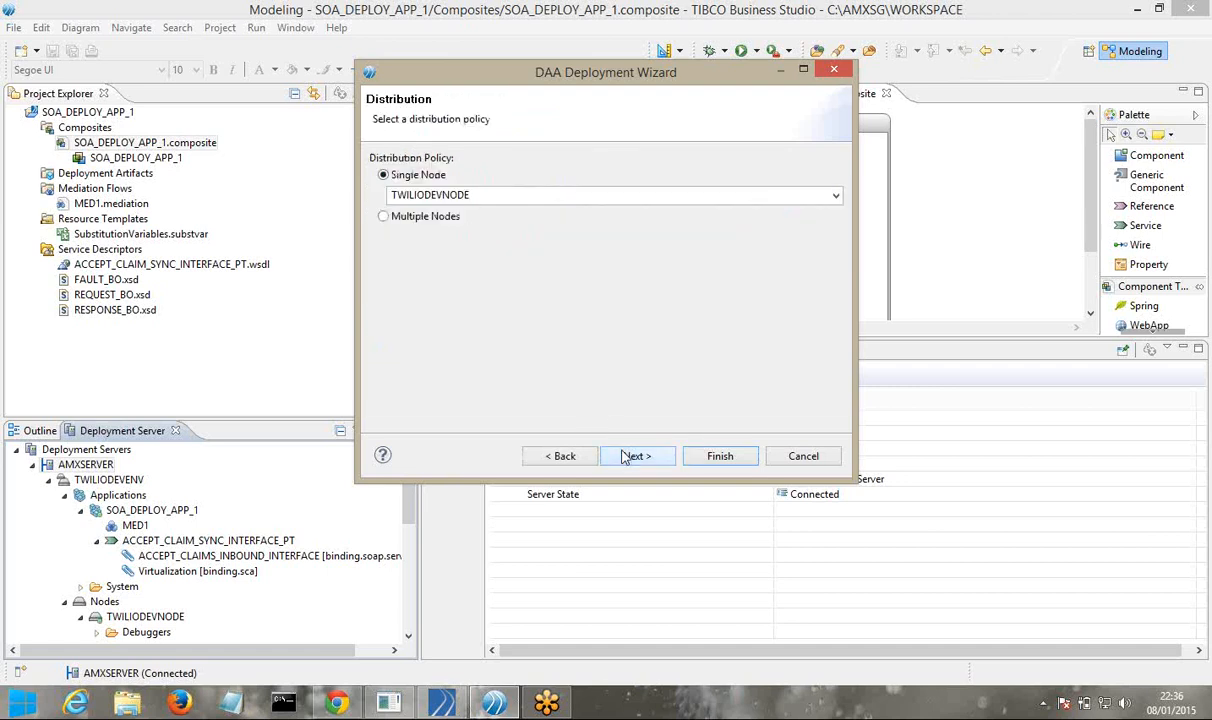
pyautogui.click(630, 456)
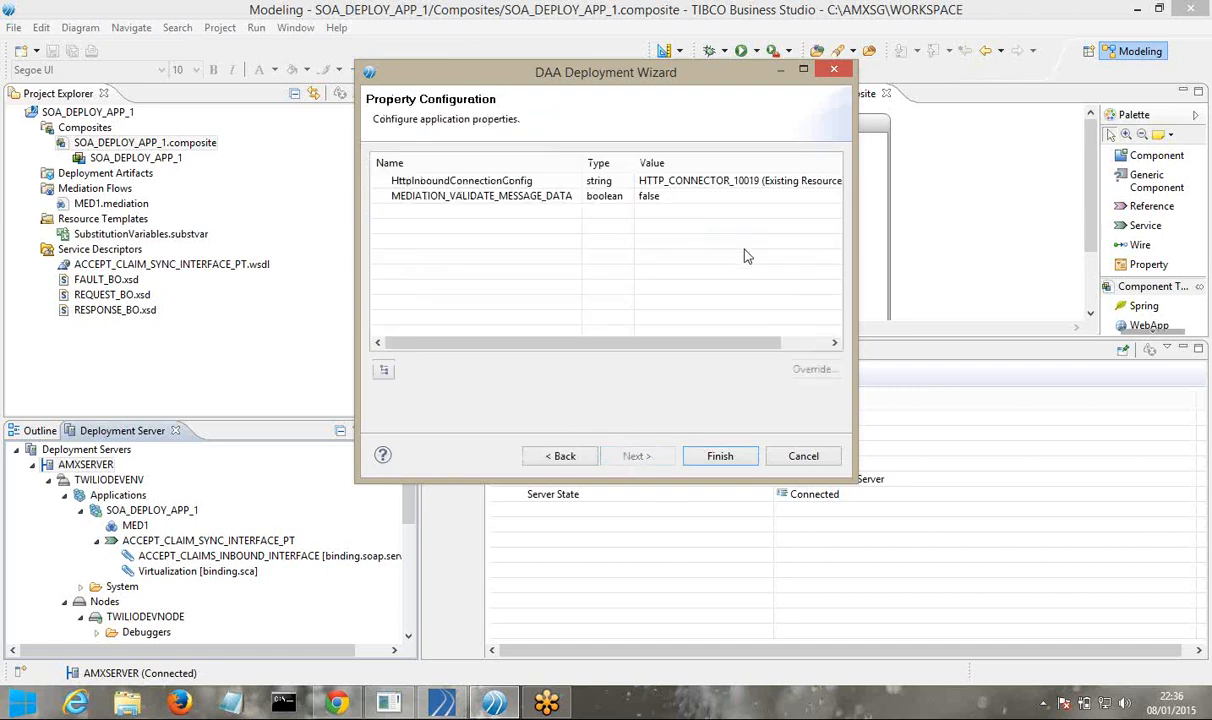
pyautogui.moveTo(855, 243); pyautogui.dragTo(1001, 243)
pyautogui.click(727, 180)
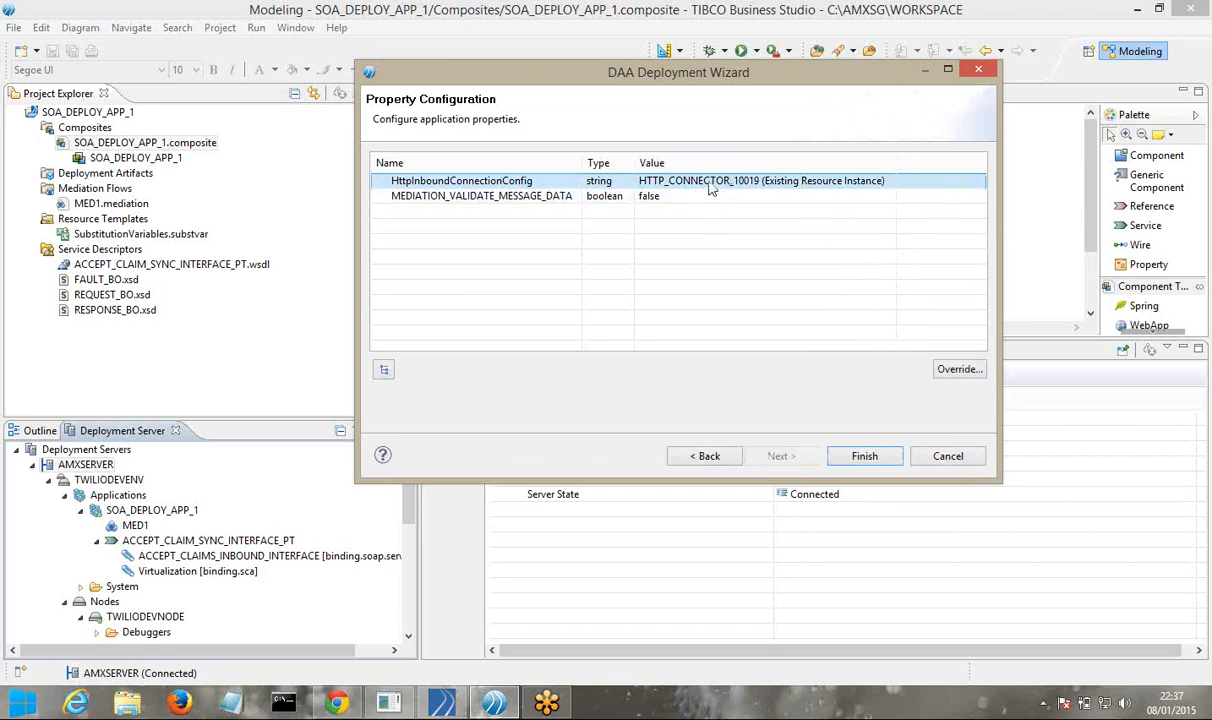
# Set HttpInboundConnectionConfig to the existing HTTP_CONNECTOR_10019 resource instance and finish the deployment wizard
pyautogui.click(953, 376)
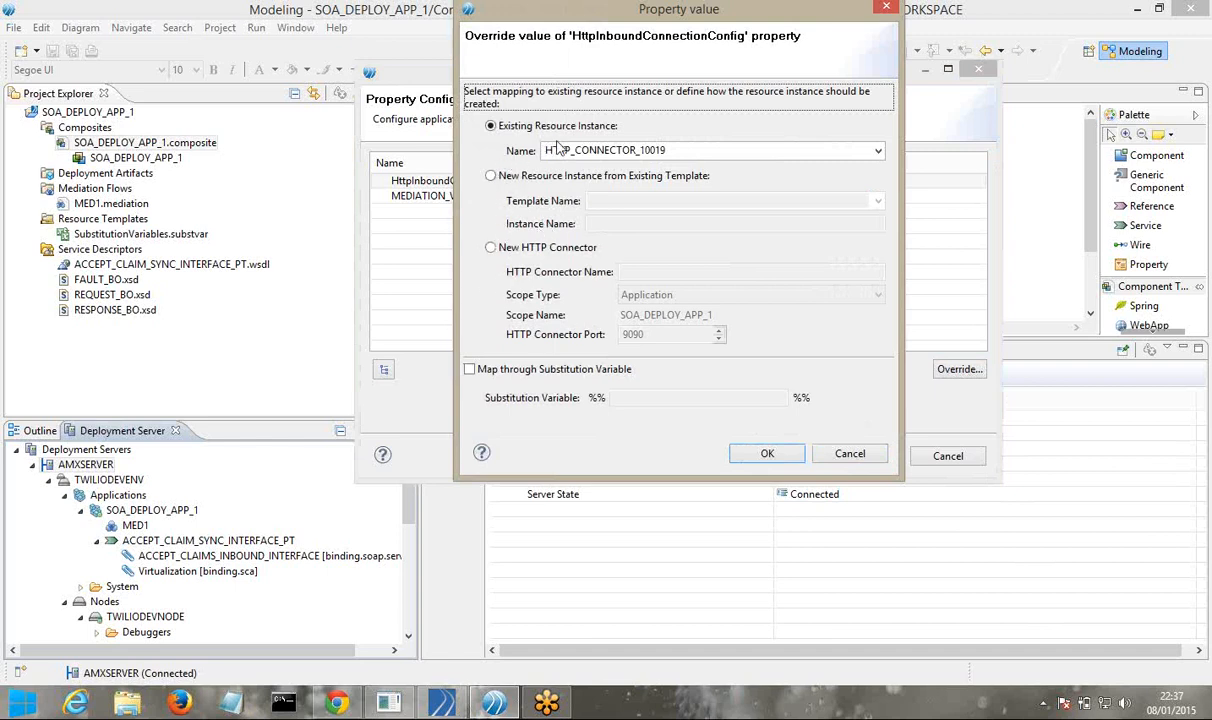
pyautogui.click(878, 153)
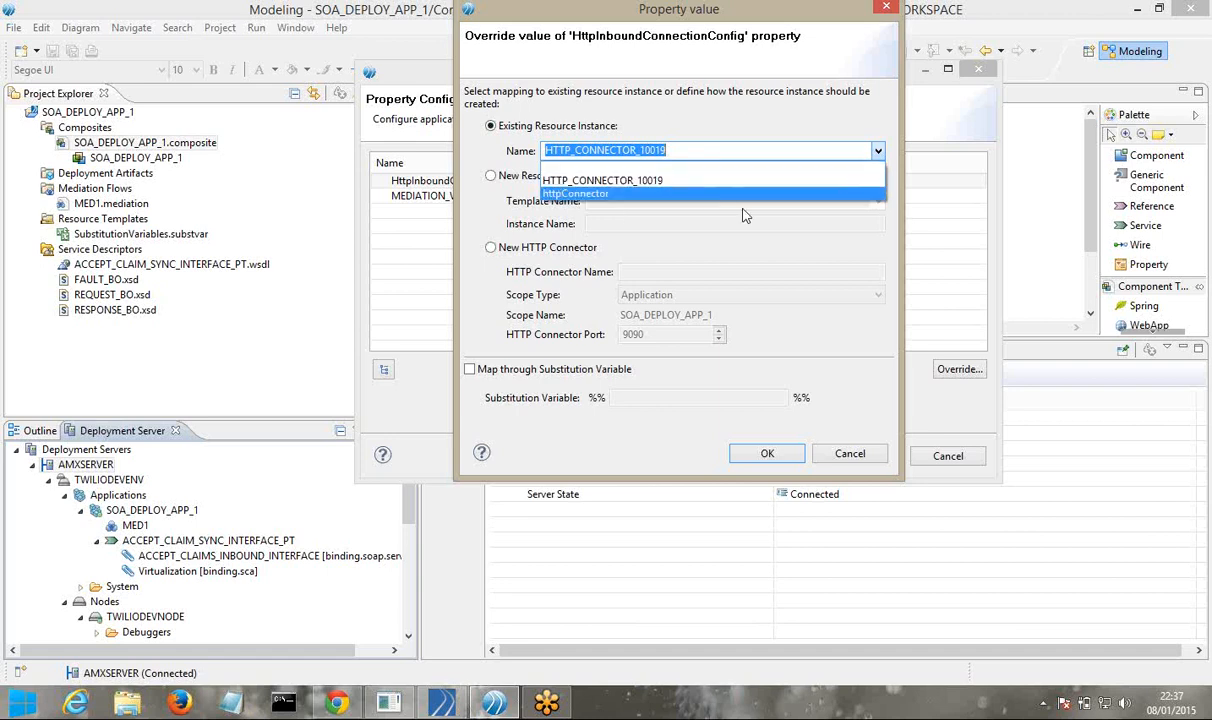
pyautogui.click(708, 241)
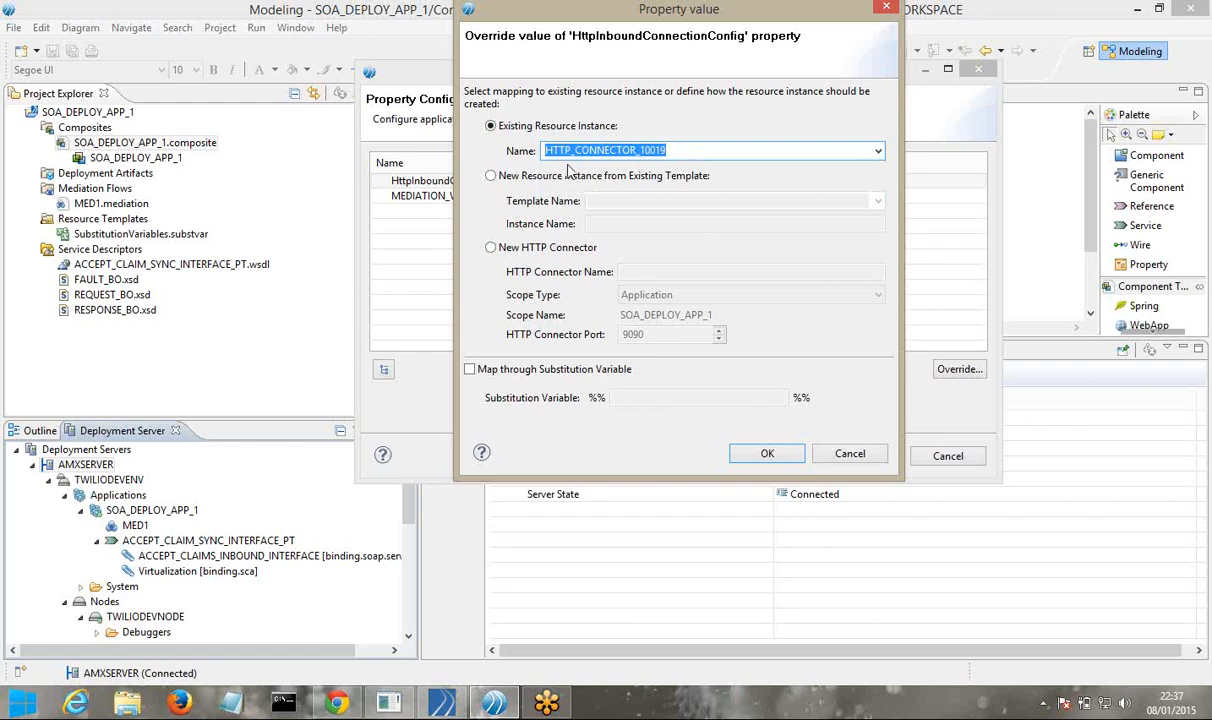
pyautogui.click(848, 455)
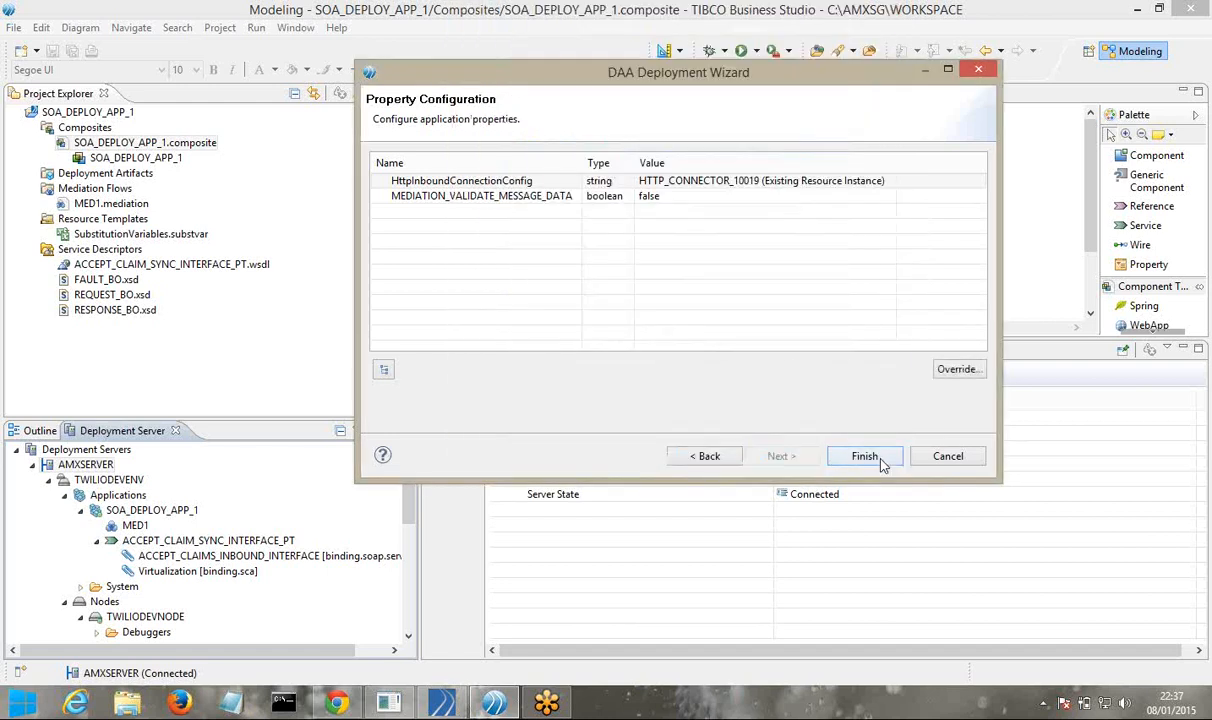
pyautogui.click(882, 463)
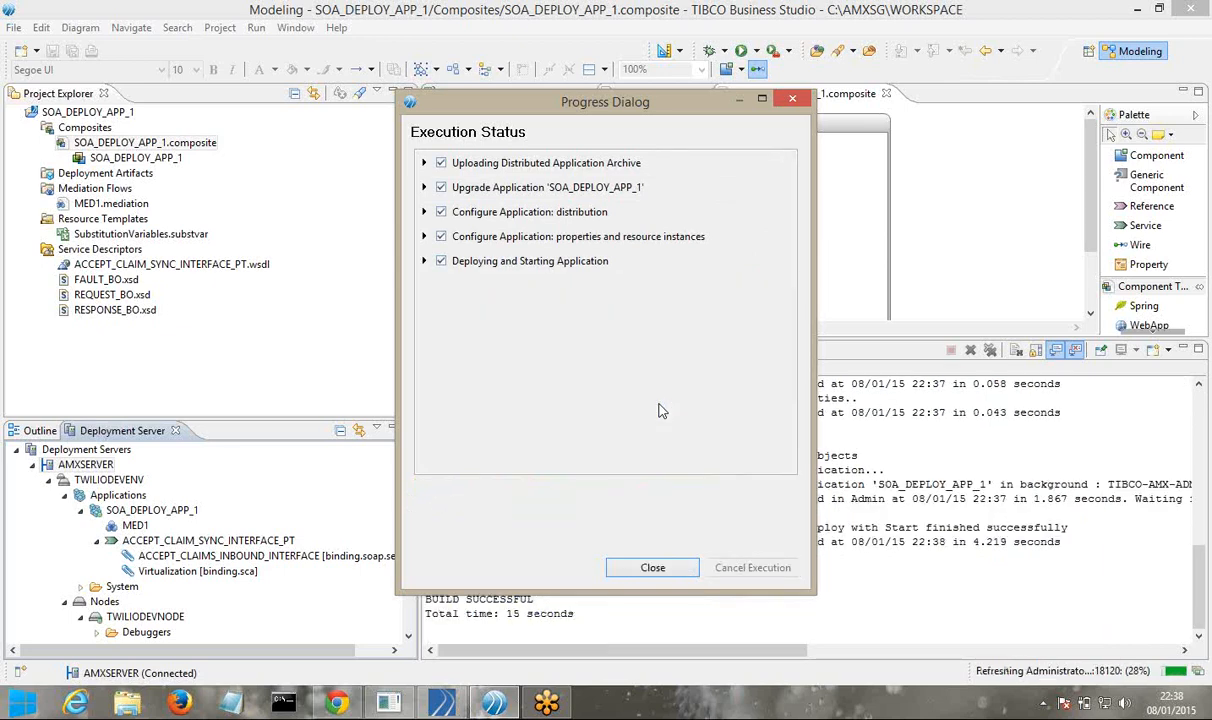
# Close the deployment execution status report once the build succeeds
pyautogui.click(650, 566)
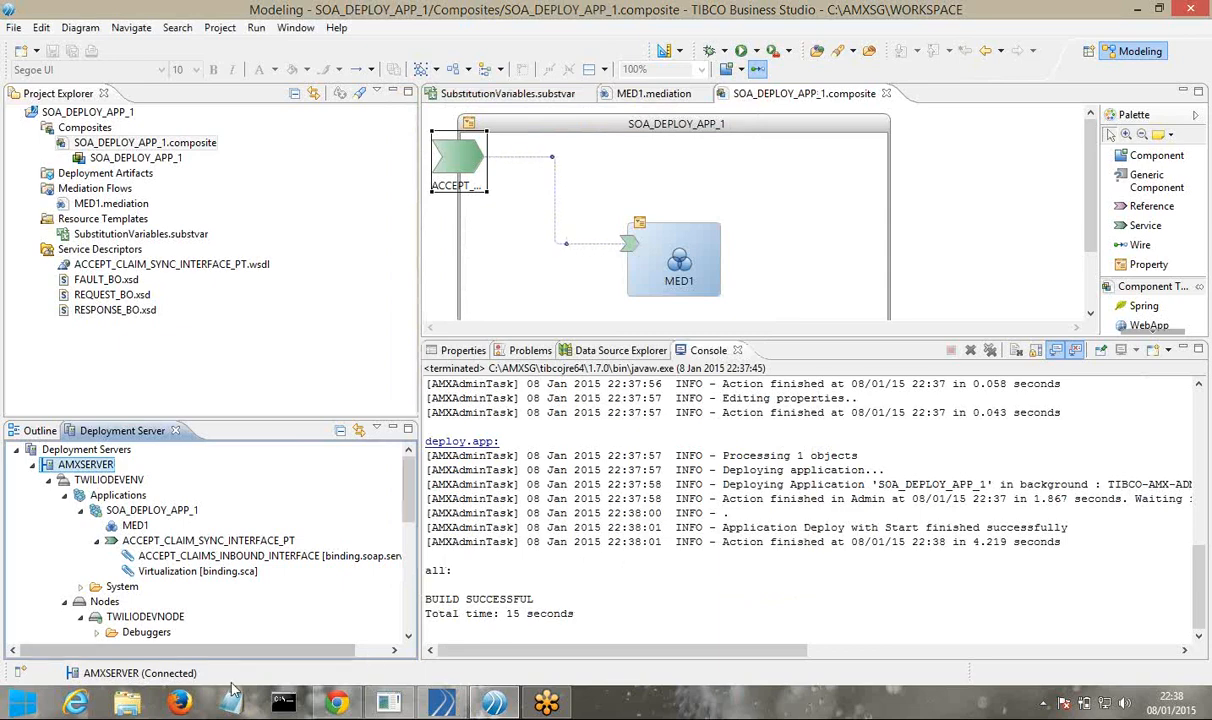
# In ActiveMatrix Administrator, open the SOA_DEPLOY_APP_1 application details and close leftover browser tabs
pyautogui.click(336, 705)
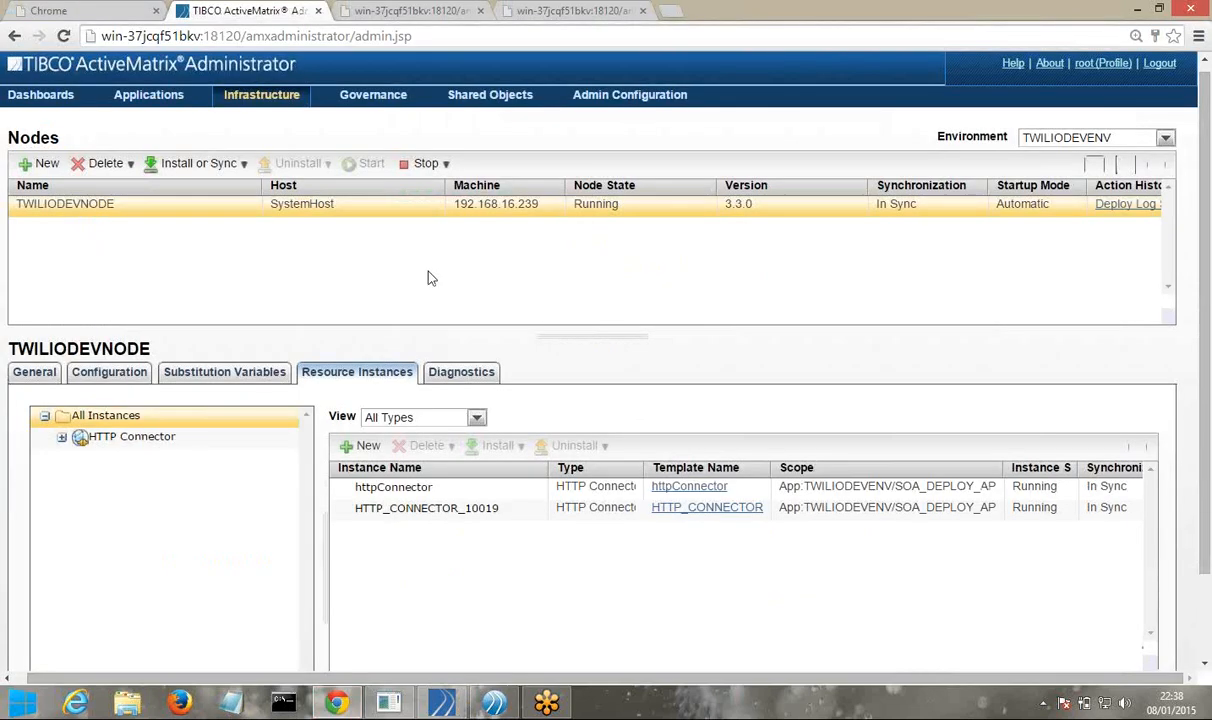
pyautogui.click(157, 100)
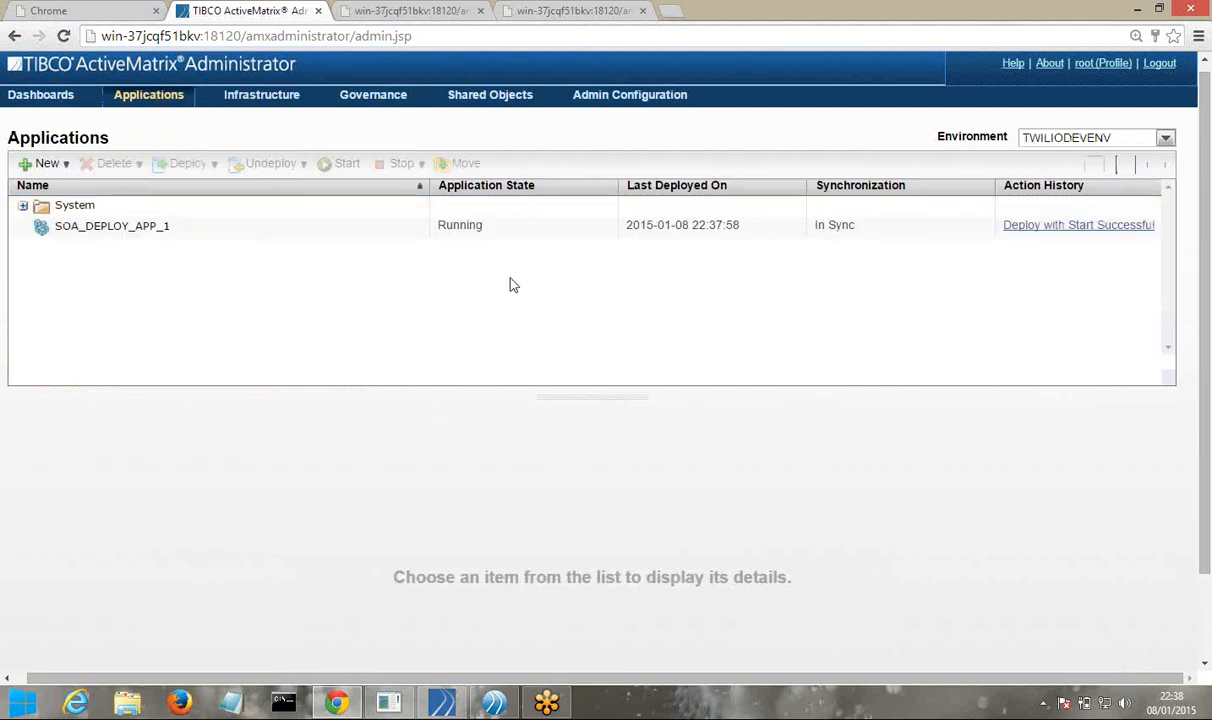
pyautogui.click(138, 239)
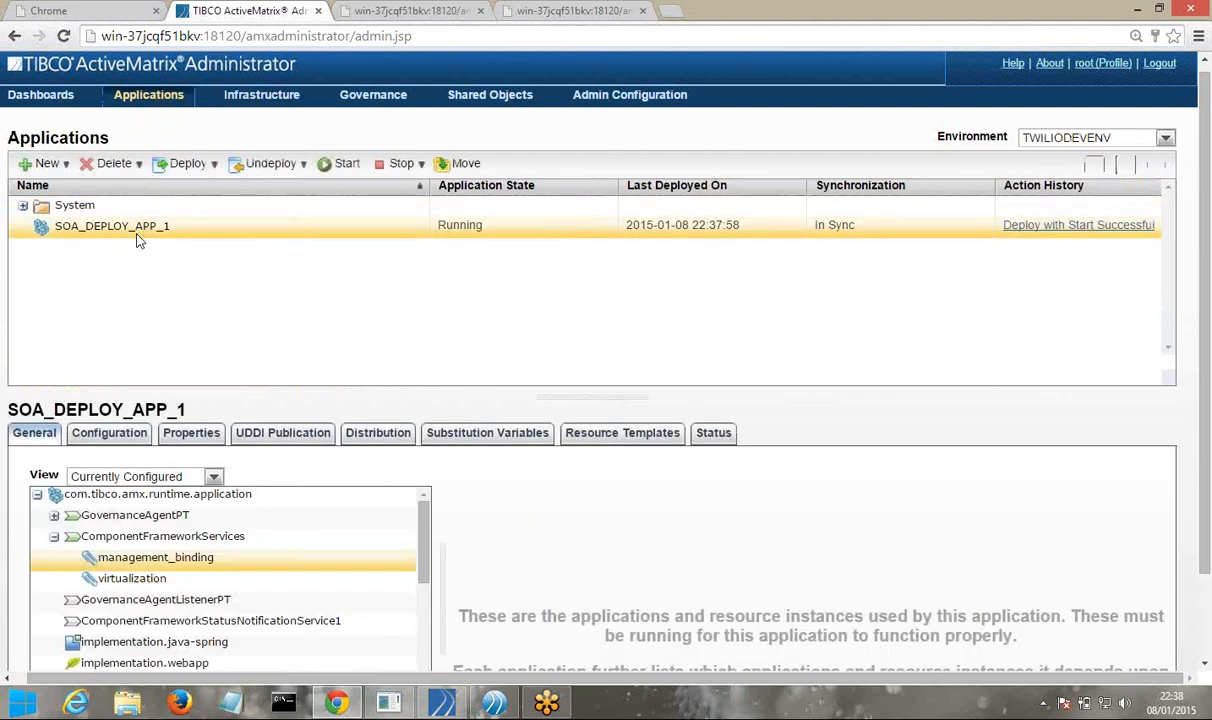
pyautogui.click(478, 11)
pyautogui.click(480, 11)
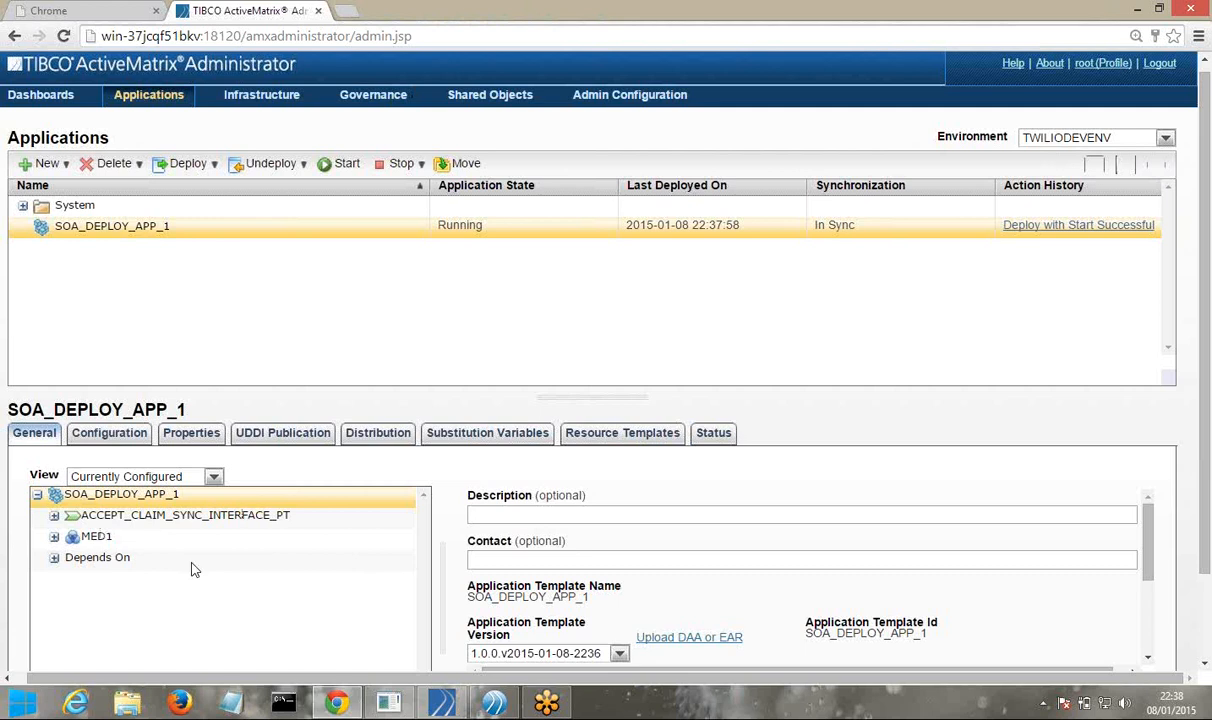
# Generate the WSDL for the ACCEPT_CLAIMS_INBOUND_INTERFACE binding running on TWILIODEVNODE
pyautogui.click(54, 516)
pyautogui.click(200, 500)
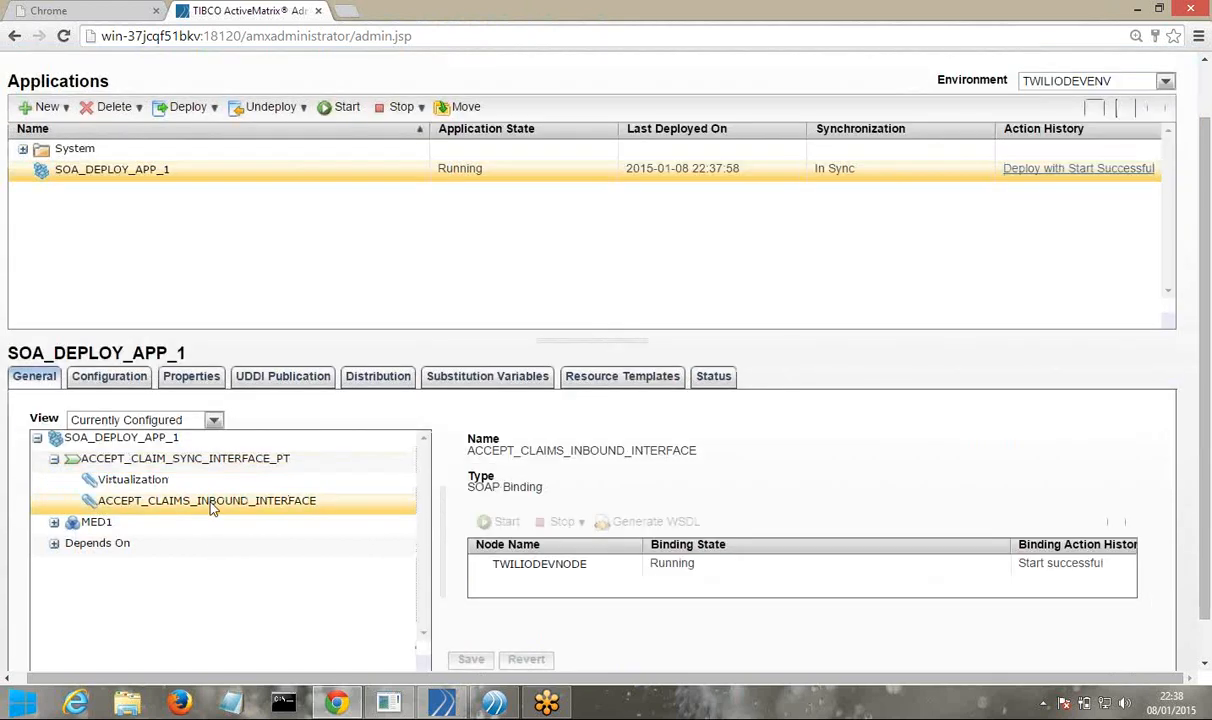
pyautogui.click(527, 567)
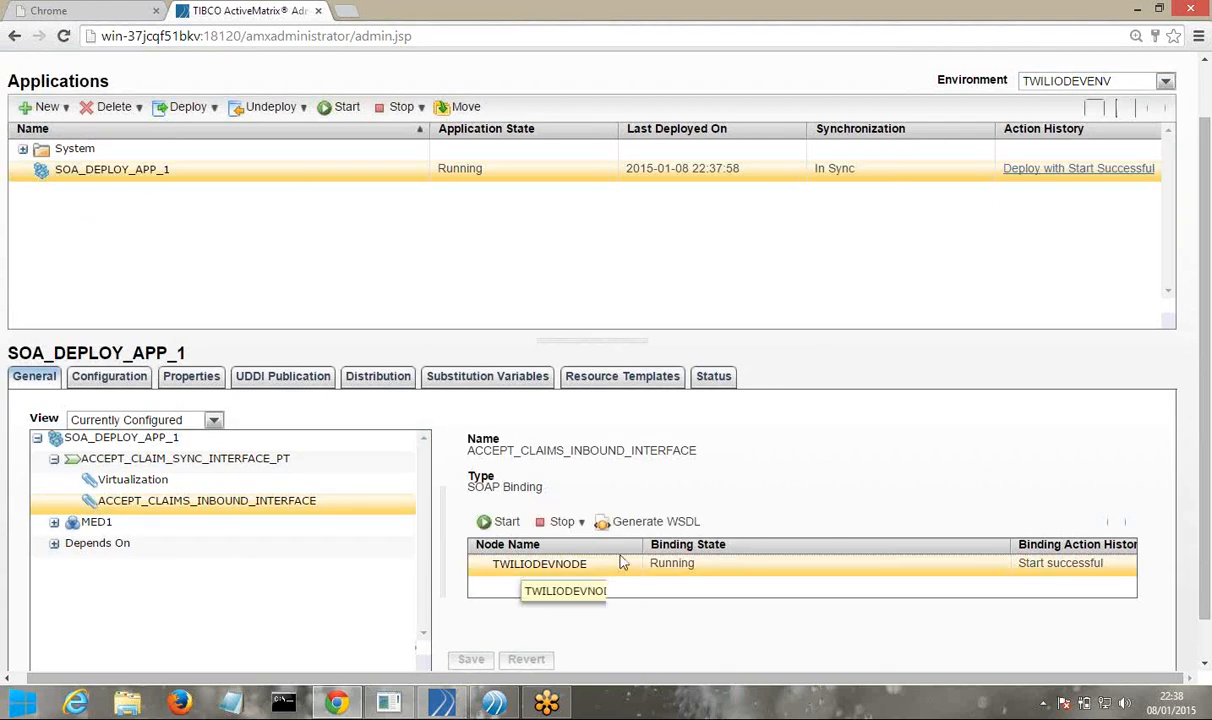
pyautogui.click(667, 528)
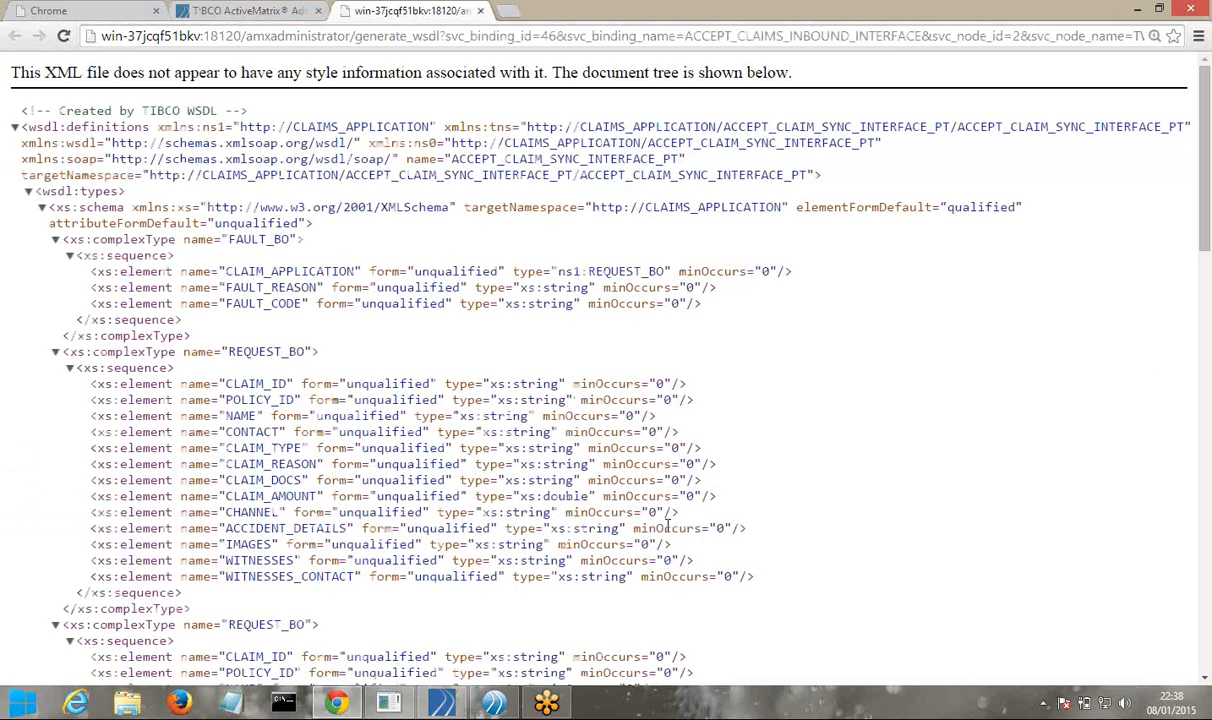
# Verify the WSDL soap:address uses port 10019, select the page URL, and minimise Chrome
pyautogui.scroll(-10, 519, 545)
pyautogui.moveTo(357, 629); pyautogui.dragTo(391, 630)
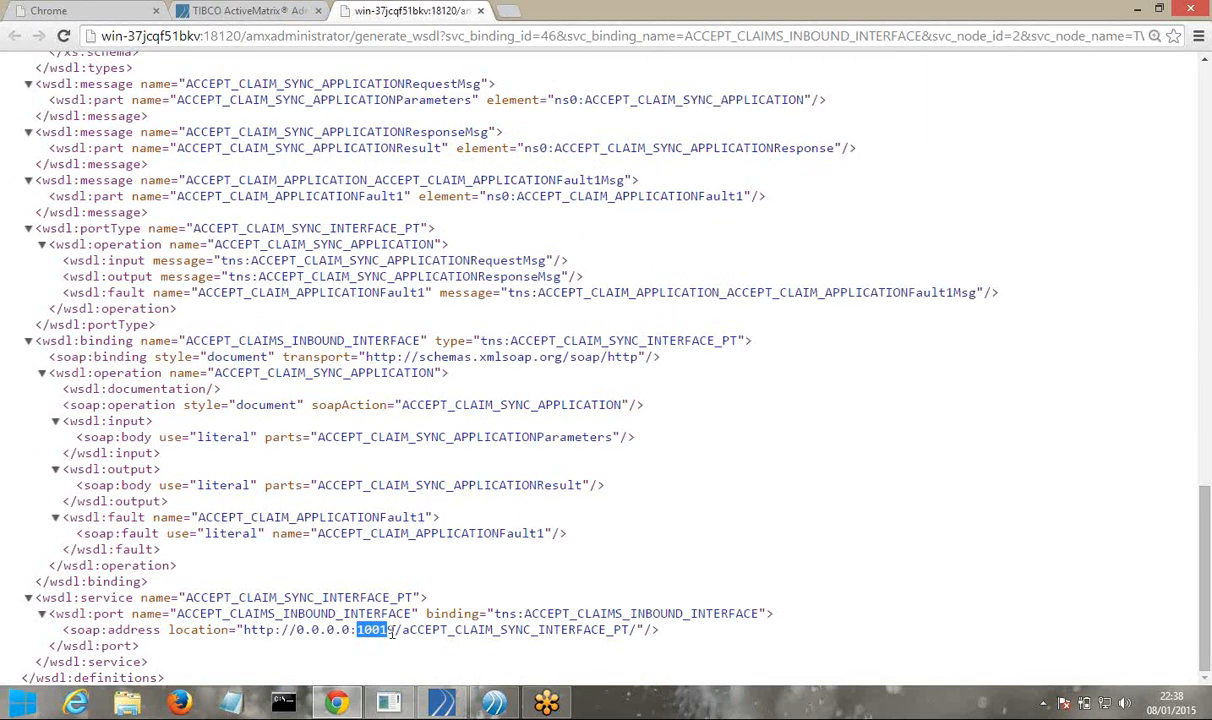
pyautogui.doubleClick(391, 630)
pyautogui.scroll(15, 400, 397)
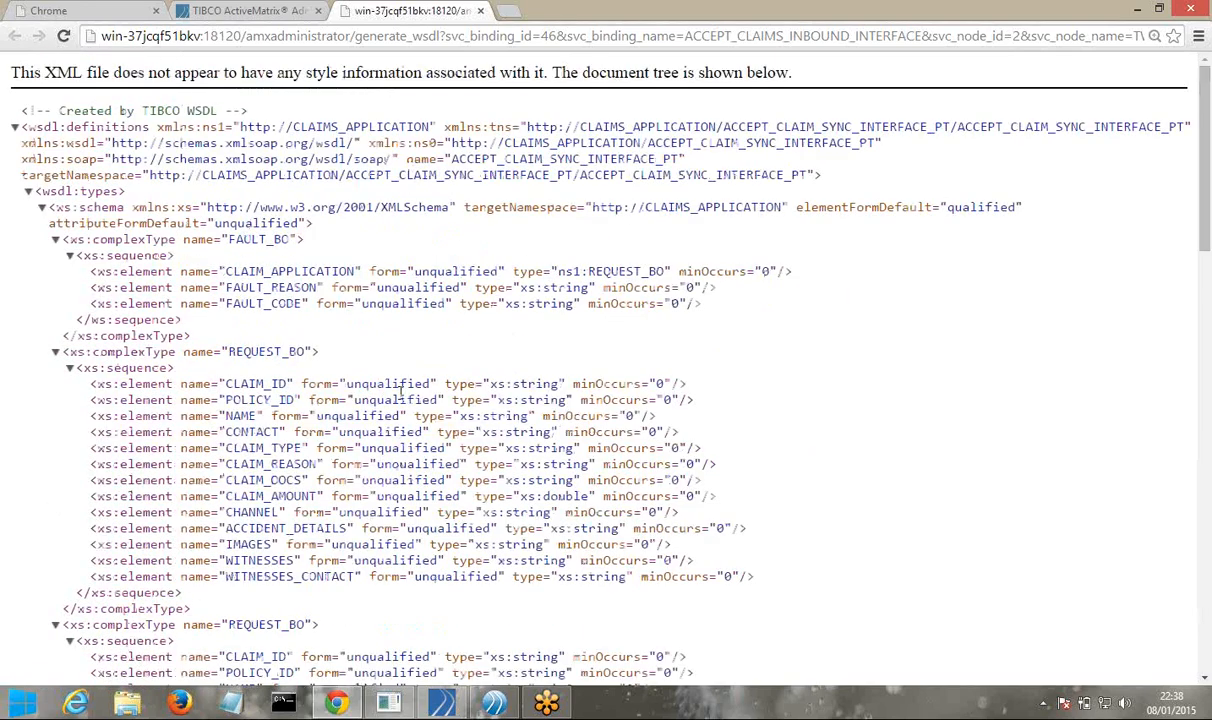
pyautogui.scroll(-10, 400, 397)
pyautogui.scroll(10, 400, 397)
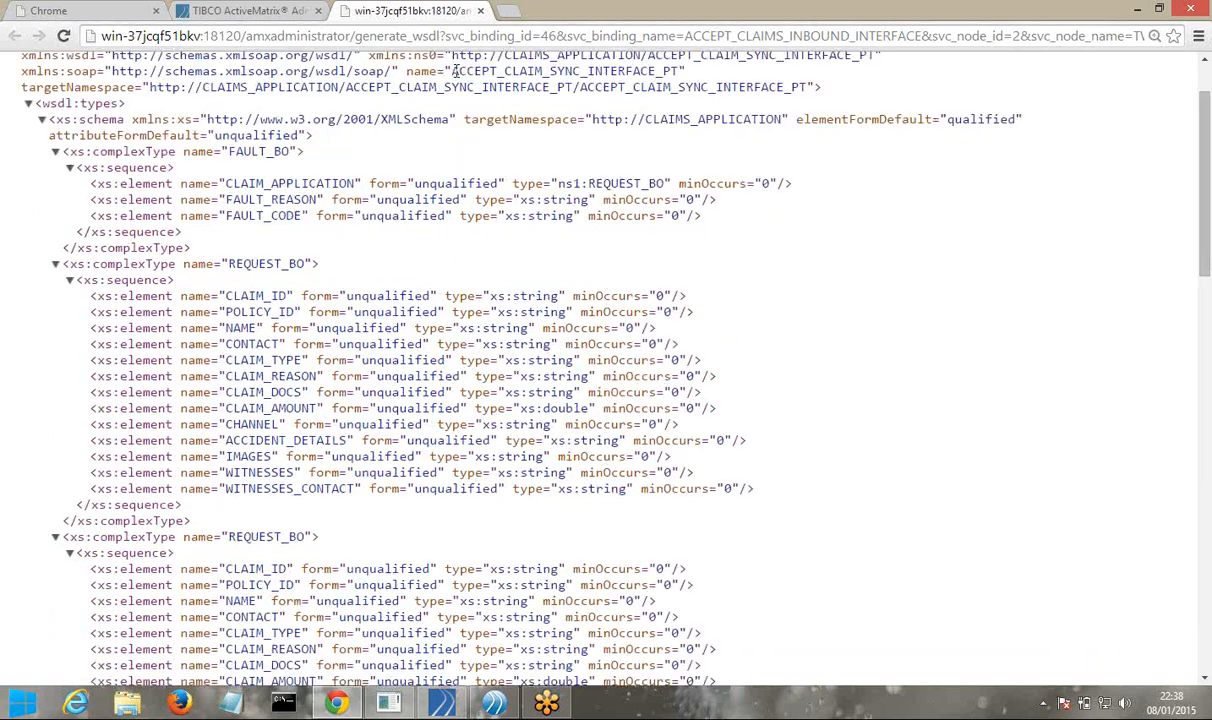
pyautogui.click(473, 36)
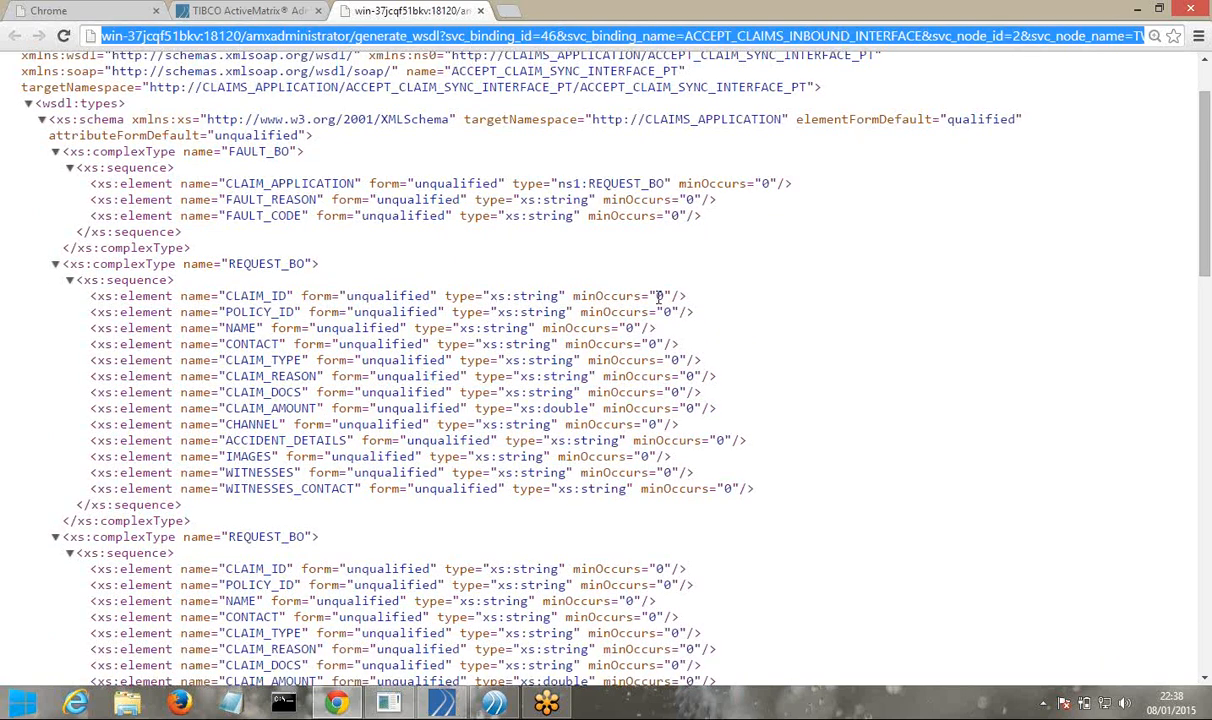
pyautogui.click(1138, 10)
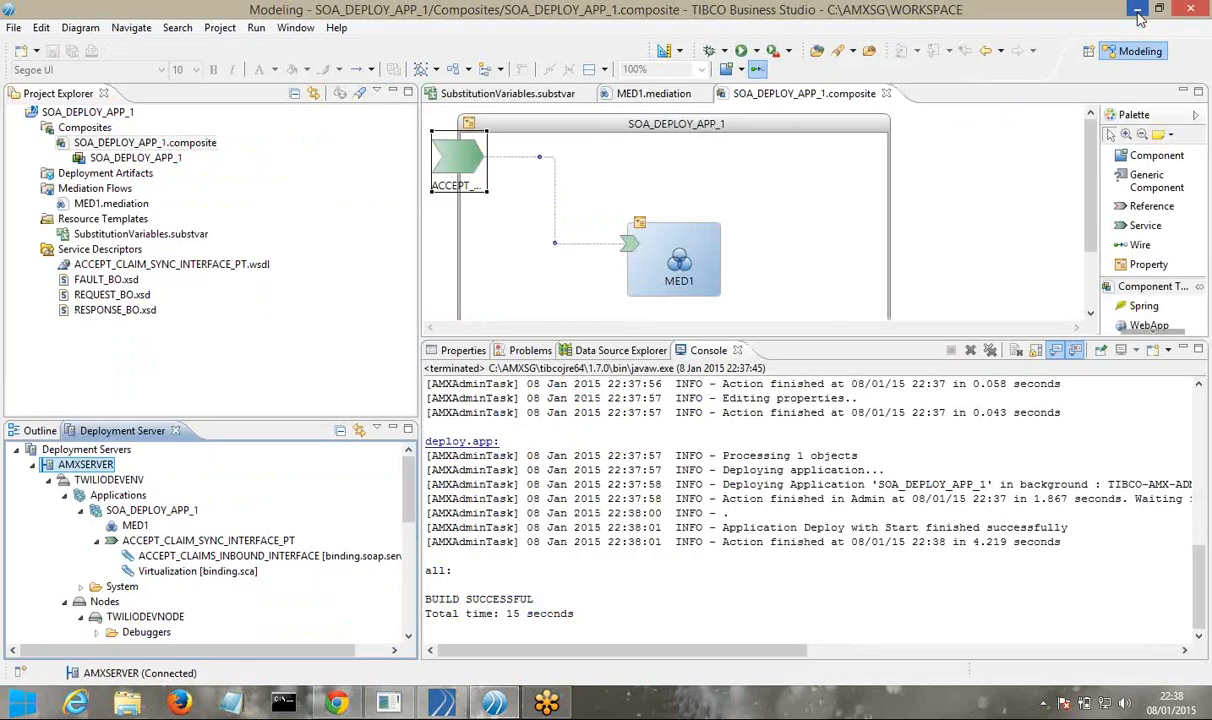
# Minimise the TIBCO Business Studio window to uncover the Windows desktop
pyautogui.click(1138, 12)
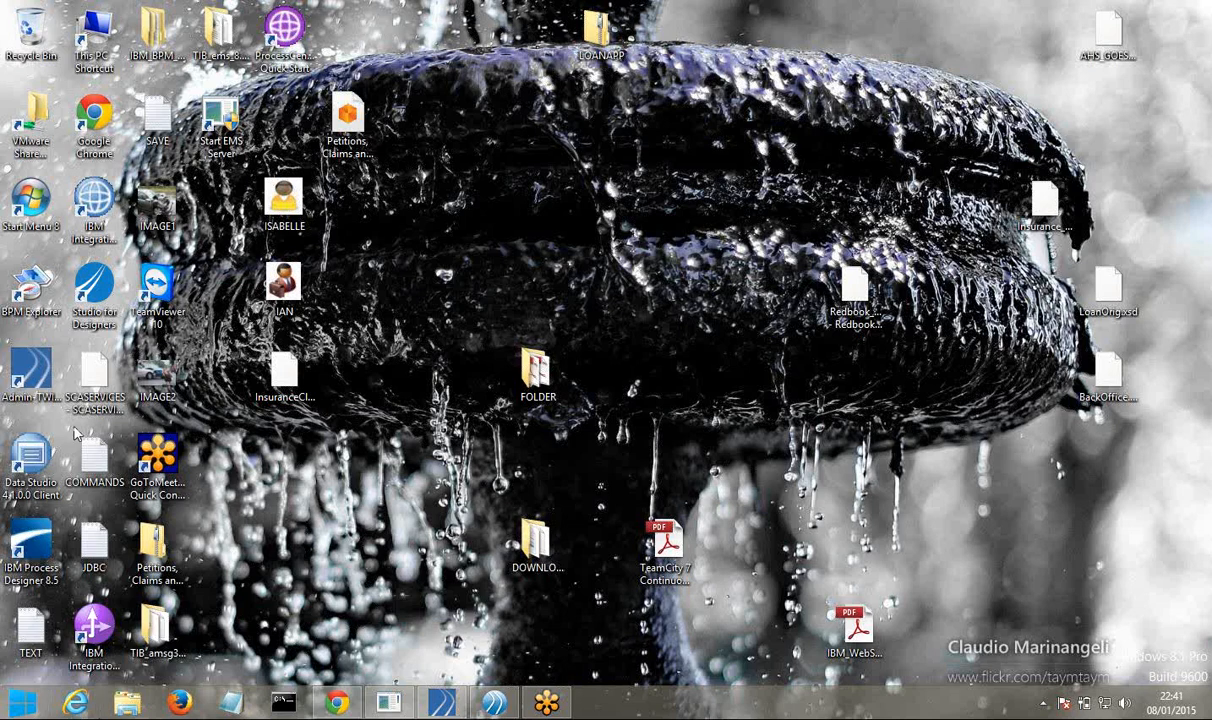
# Refresh the Windows desktop twice from its context menu, then restore TIBCO Business Studio from the taskbar
pyautogui.click(278, 385)
pyautogui.rightClick(365, 414)
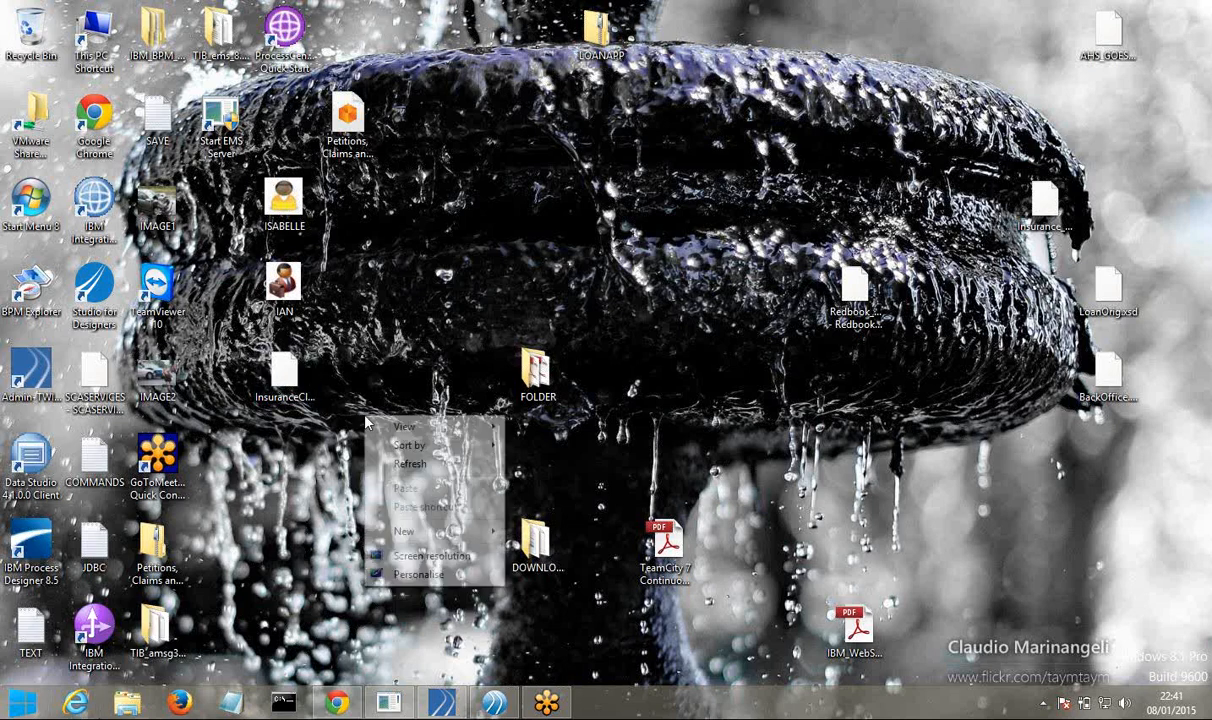
pyautogui.click(388, 463)
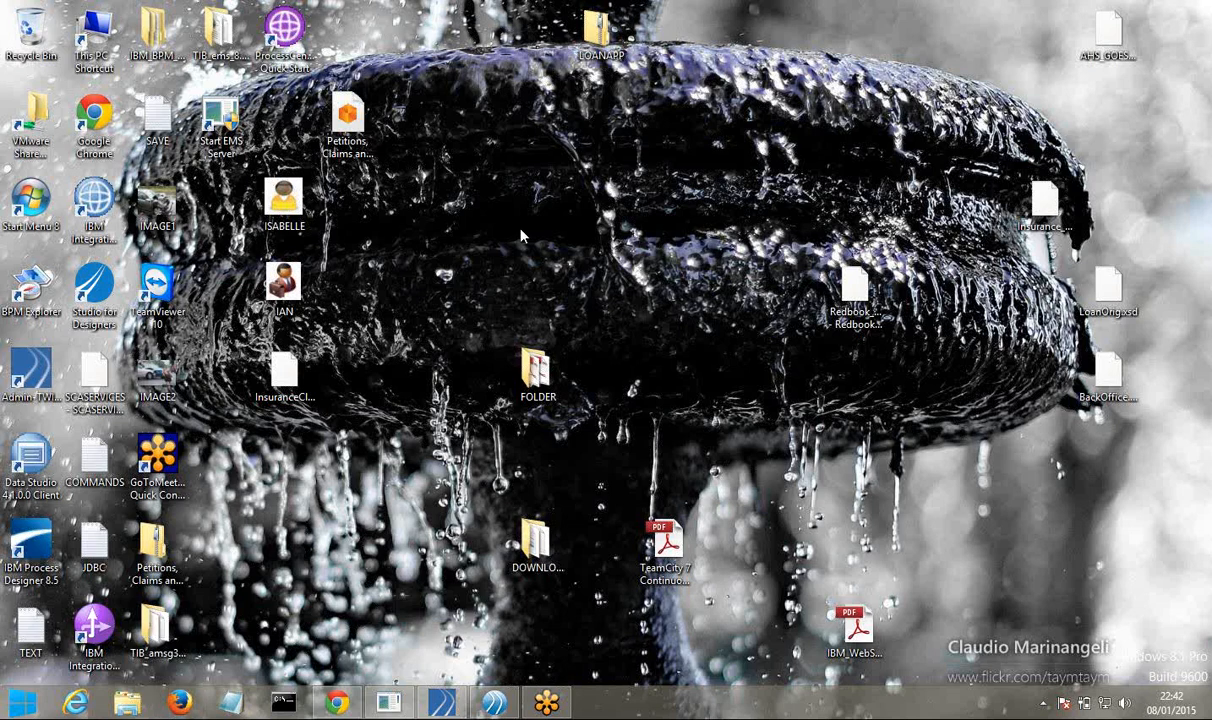
pyautogui.rightClick(421, 522)
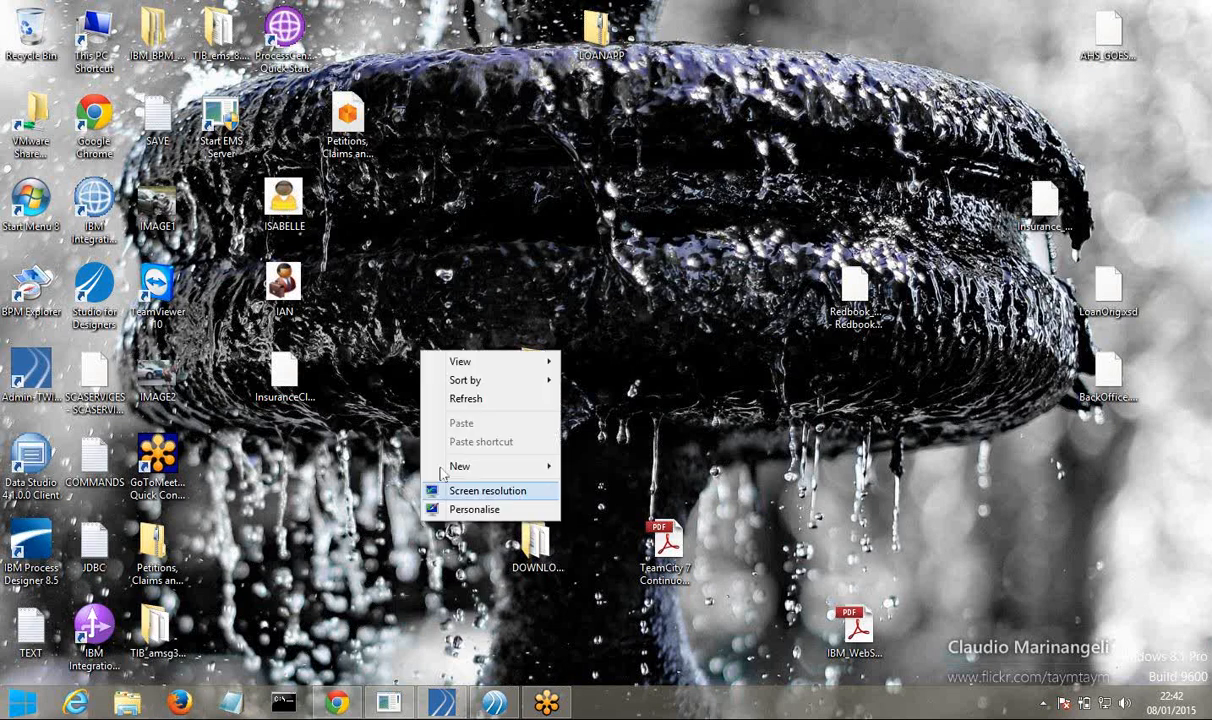
pyautogui.click(461, 410)
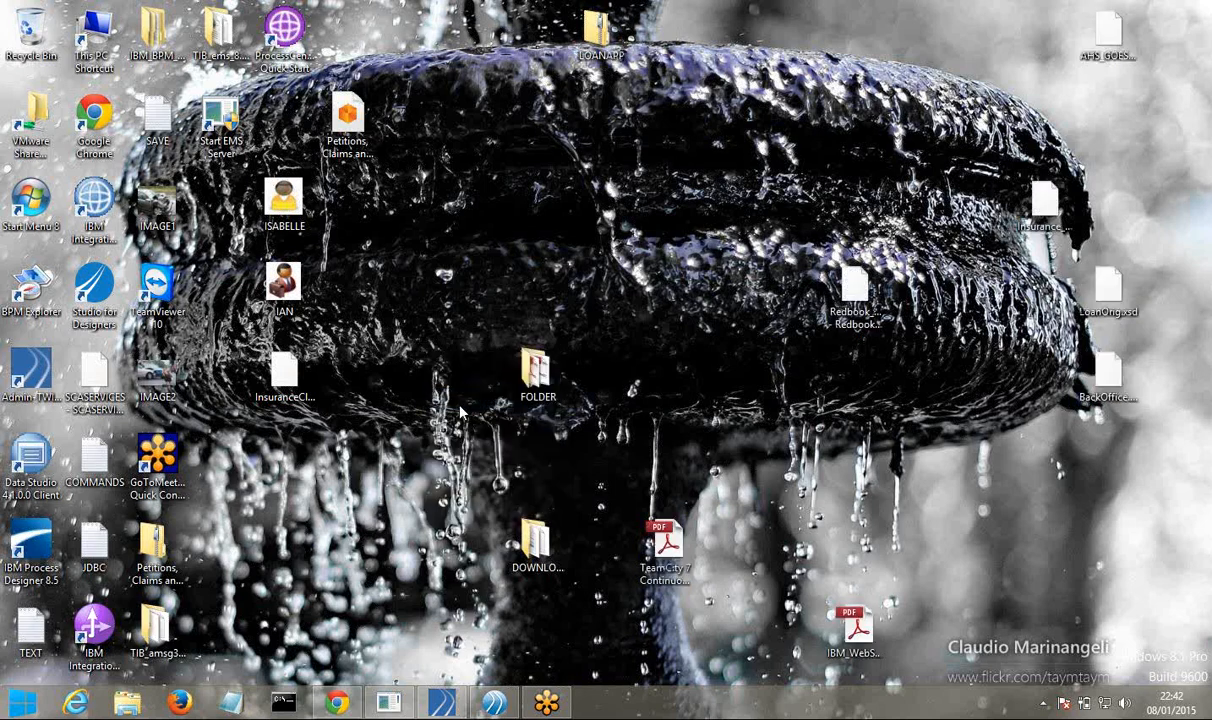
pyautogui.rightClick(412, 460)
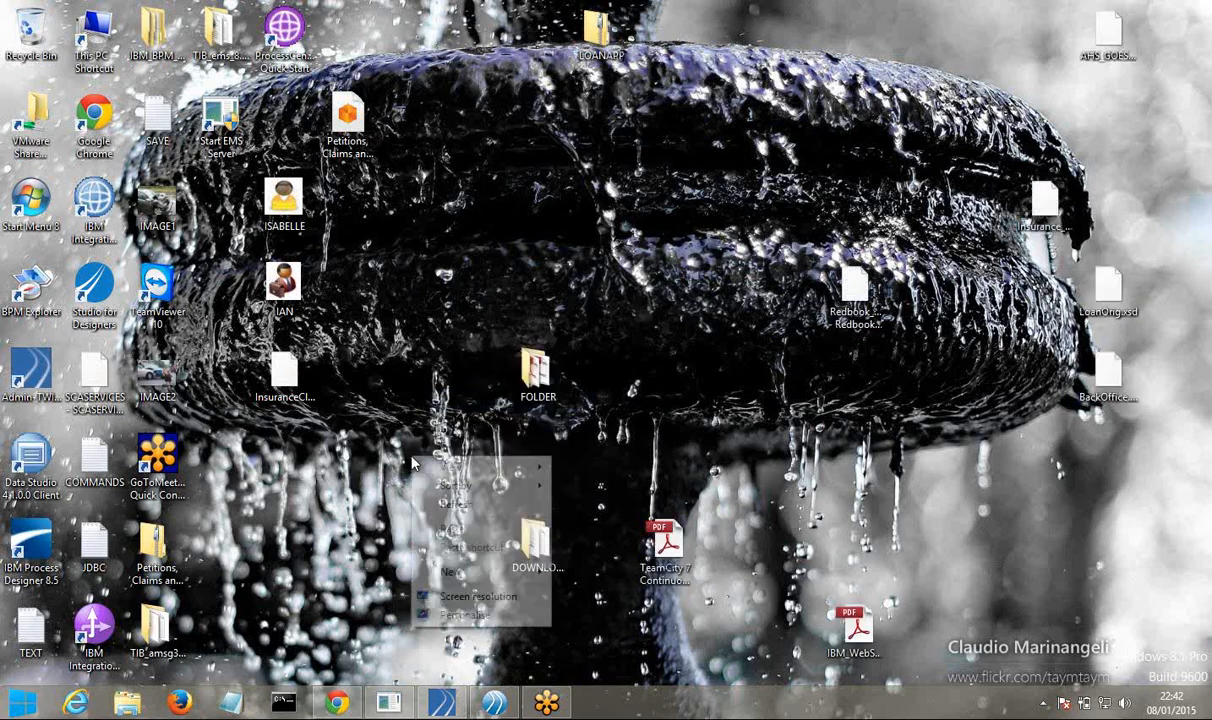
pyautogui.click(456, 506)
pyautogui.moveTo(494, 706)
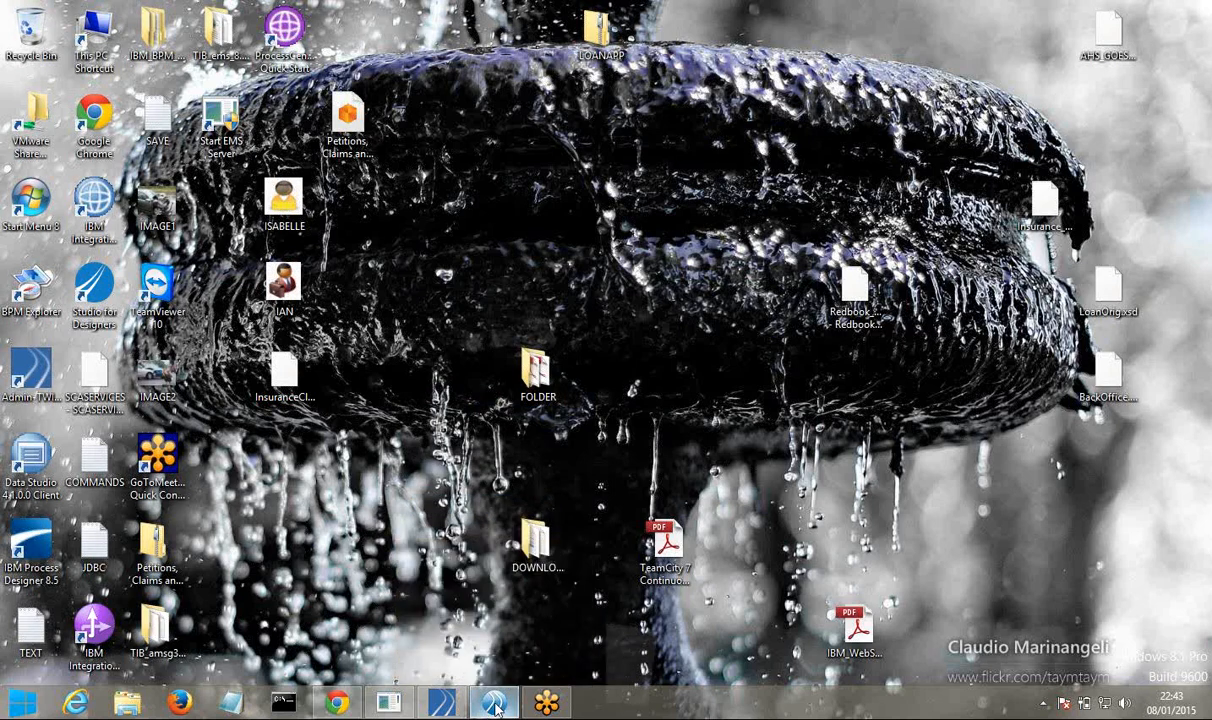
pyautogui.click(494, 706)
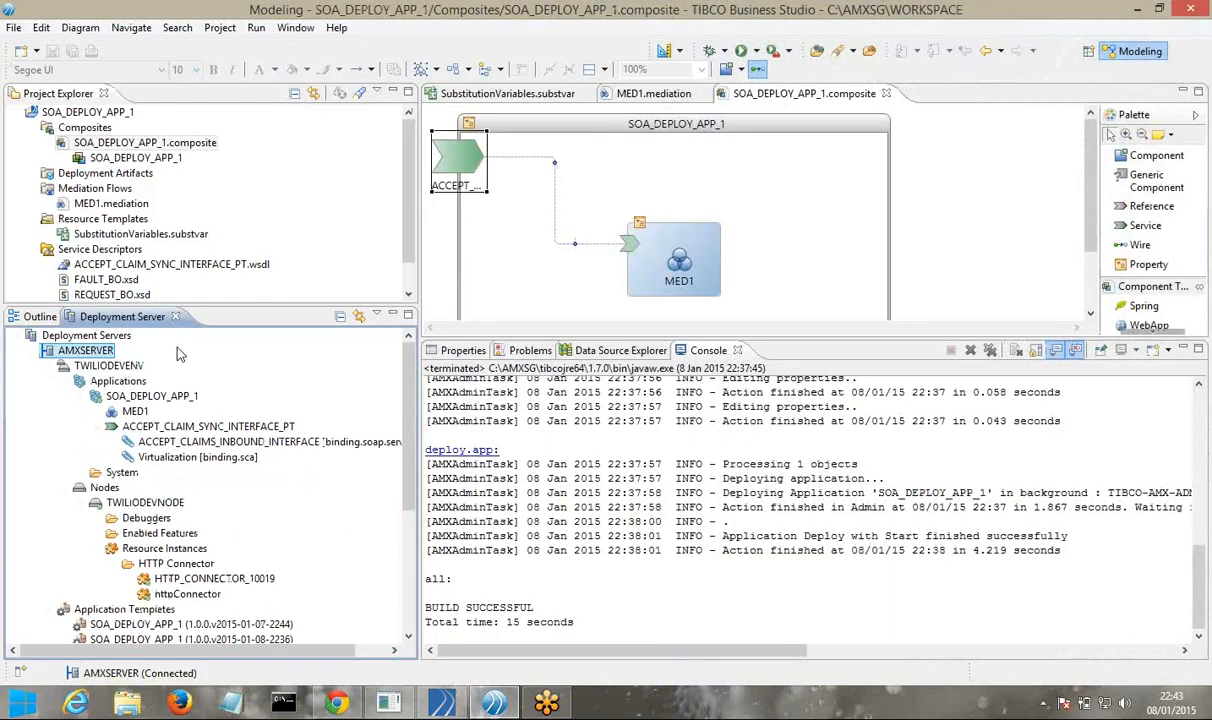
# Bring Chrome with the ACCEPT_CLAIMS_INBOUND_INTERFACE WSDL page back in front of Business Studio
pyautogui.rightClick(193, 398)
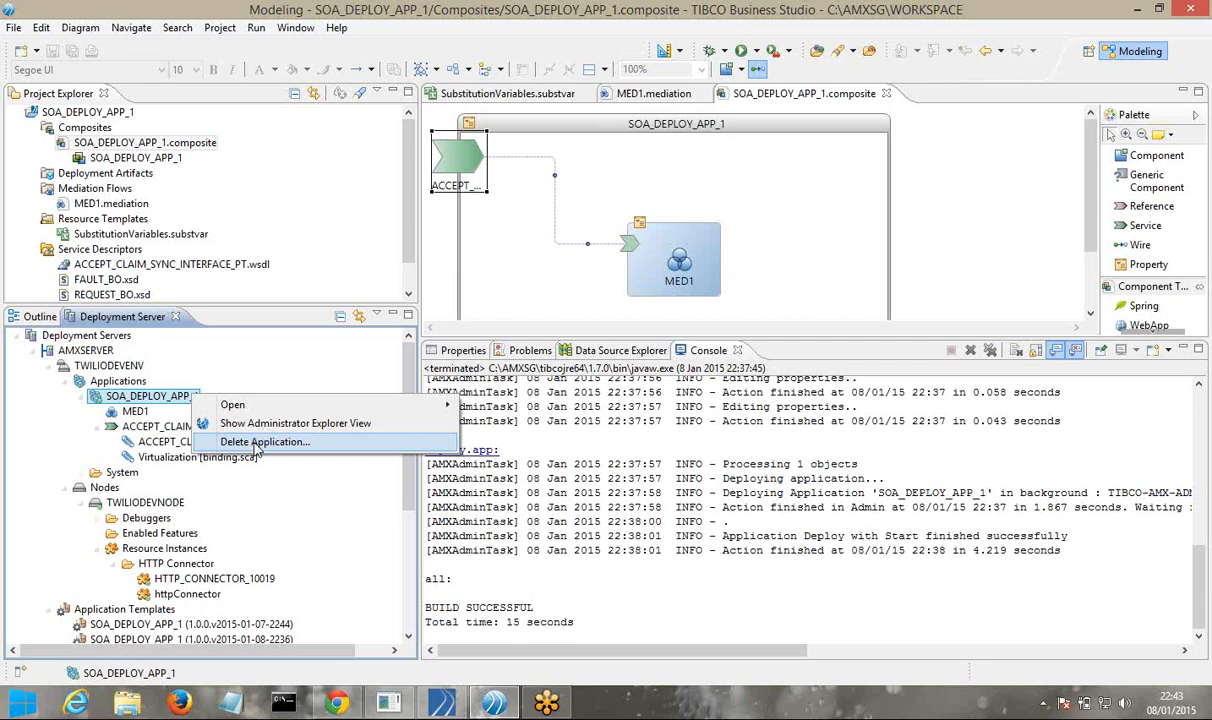
pyautogui.click(336, 703)
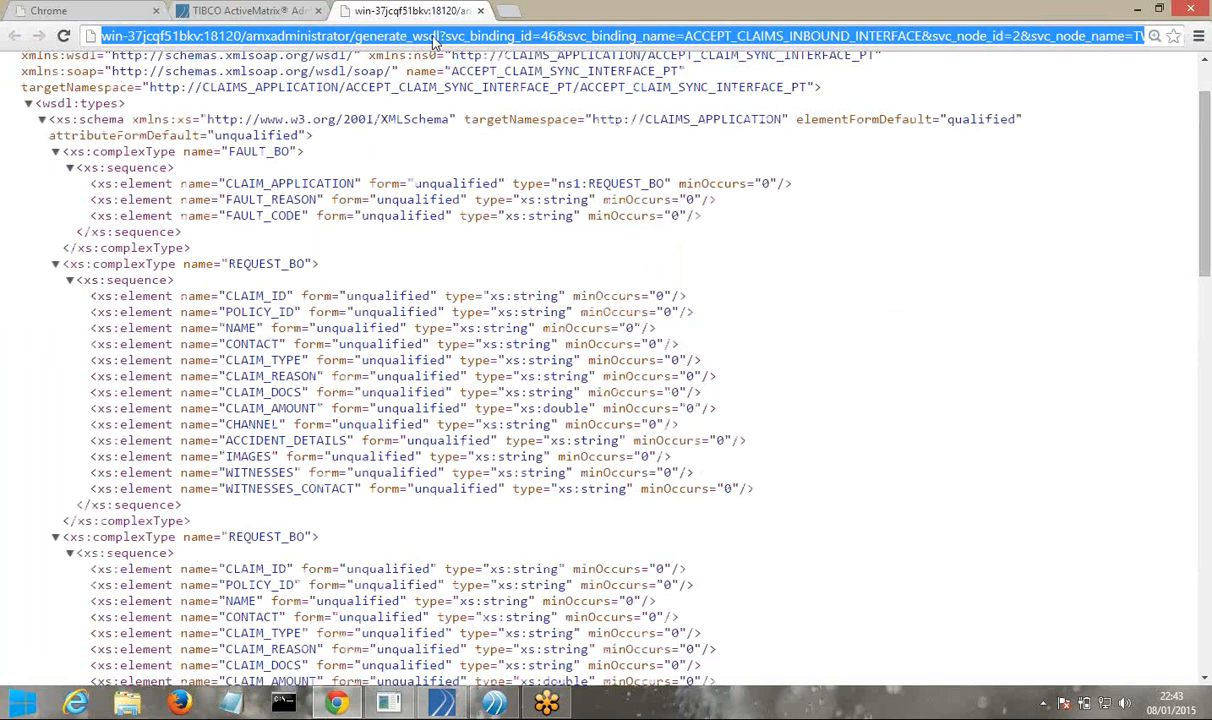
# Close the WSDL page and stop SOA_DEPLOY_APP_1 immediately in ActiveMatrix Administrator
pyautogui.click(481, 11)
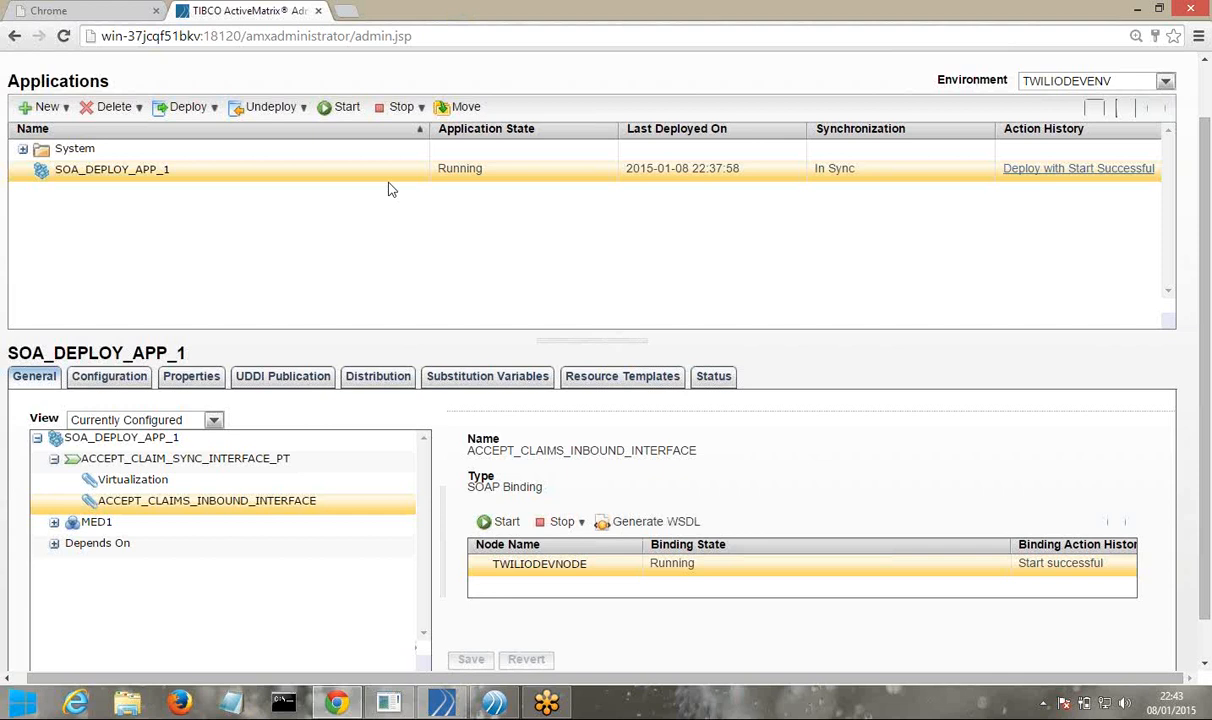
pyautogui.click(421, 108)
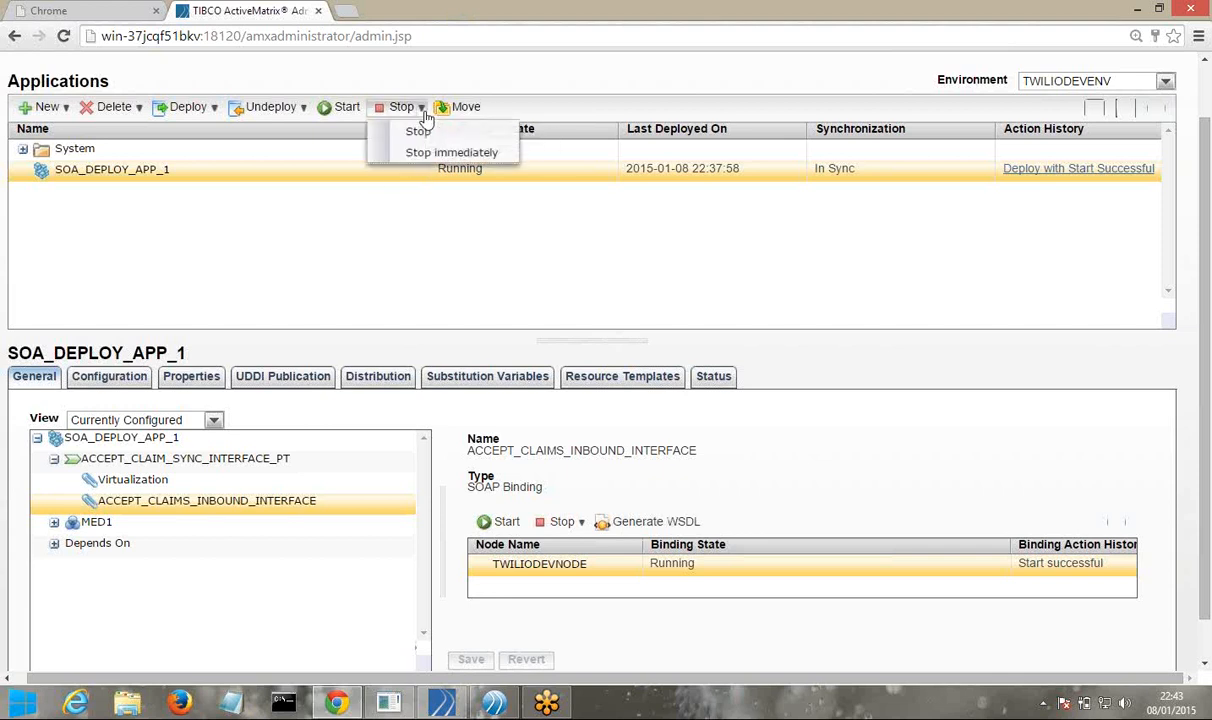
pyautogui.click(398, 155)
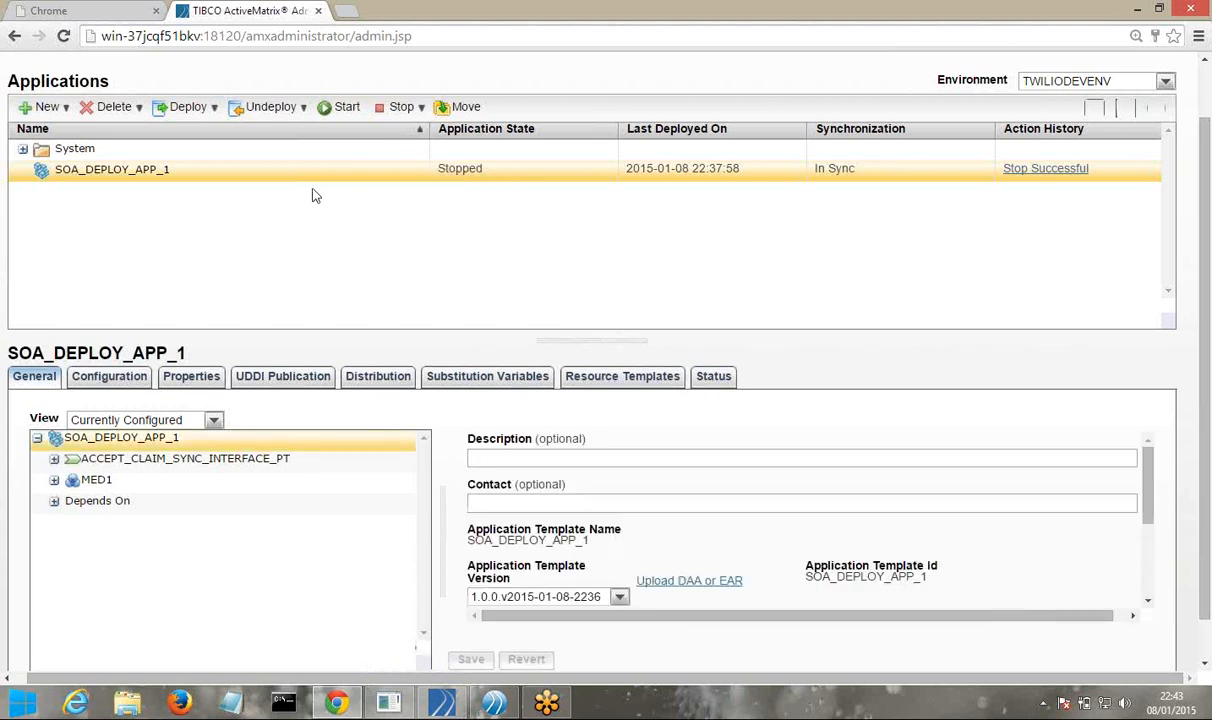
# Force-undeploy SOA_DEPLOY_APP_1 from the Undeploy options
pyautogui.click(304, 110)
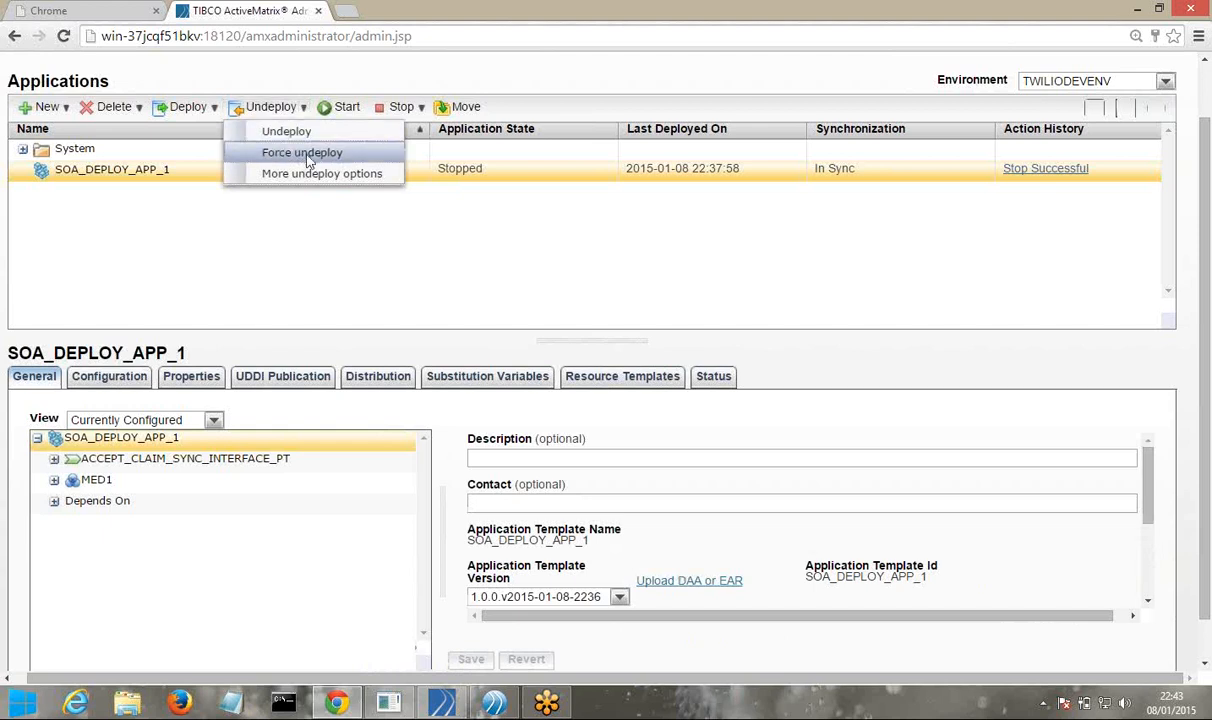
pyautogui.click(310, 153)
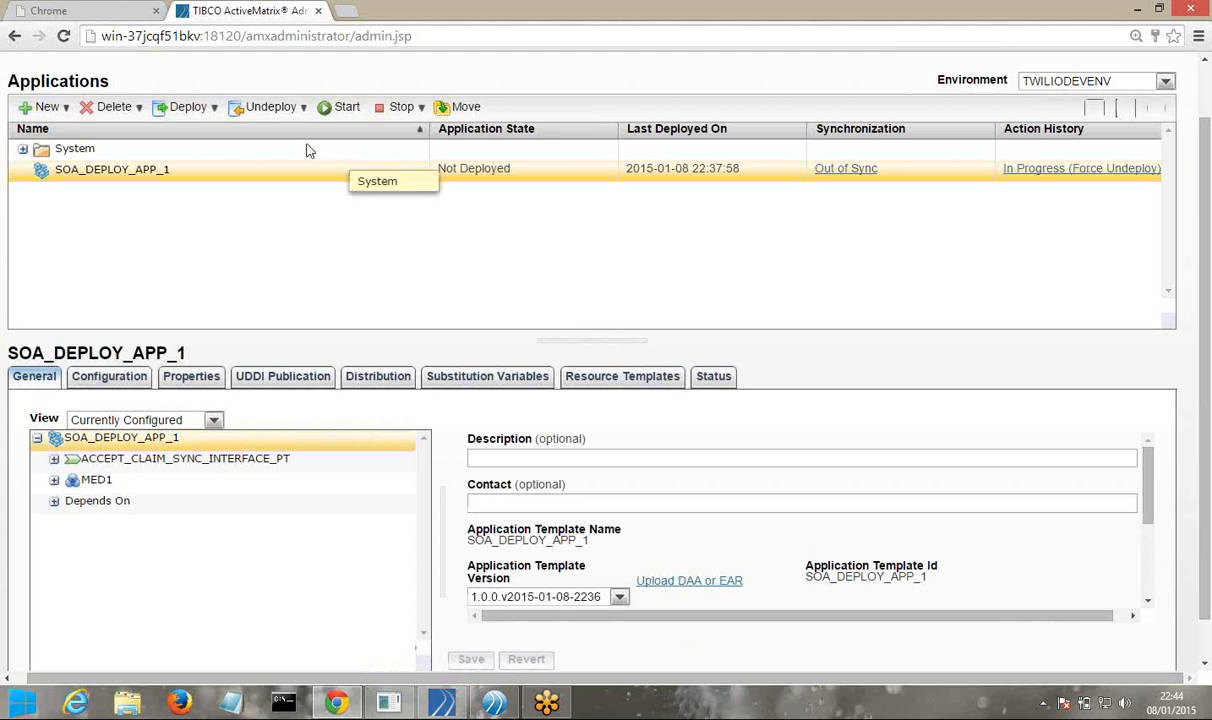
pyautogui.click(297, 108)
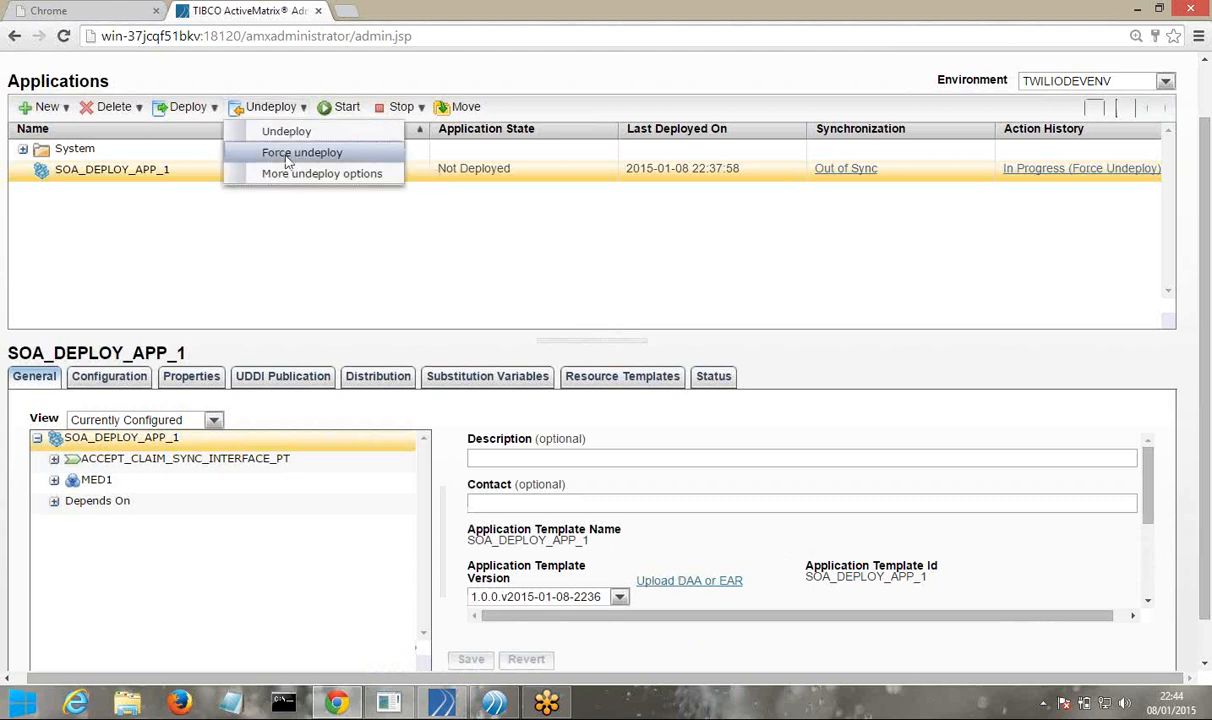
pyautogui.click(235, 215)
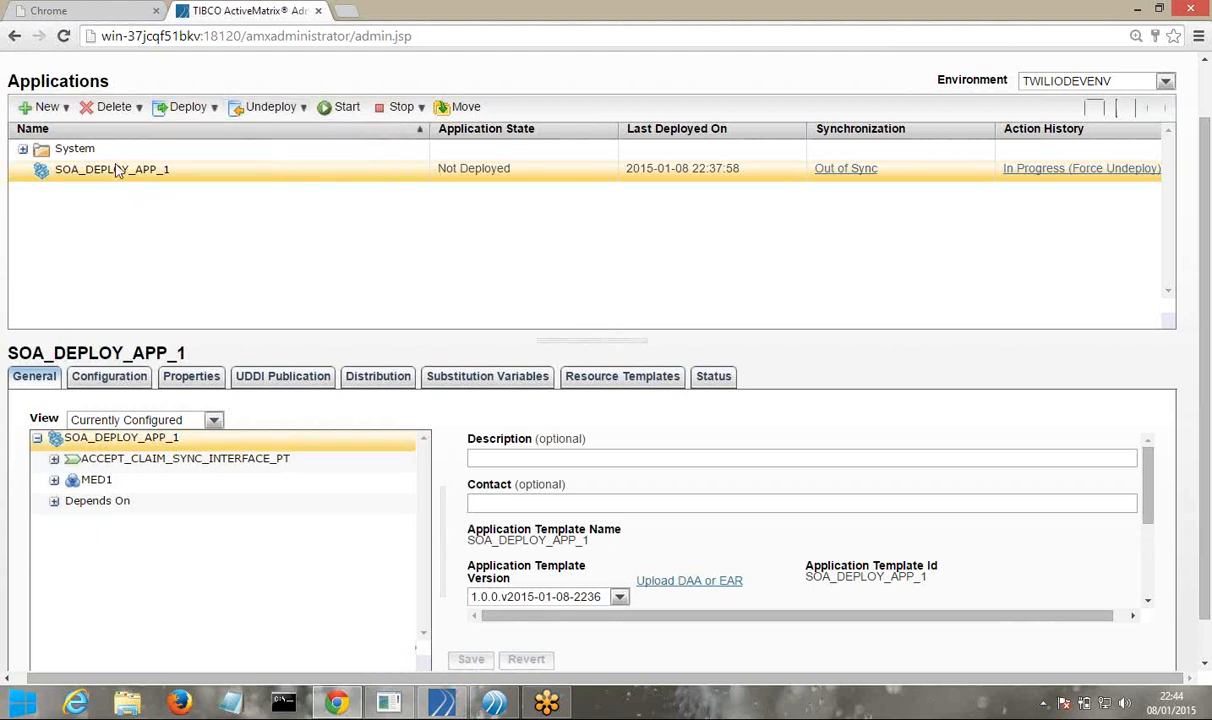
# Delete SOA_DEPLOY_APP_1, confirming with OK, and bring up the Notepad window
pyautogui.click(139, 108)
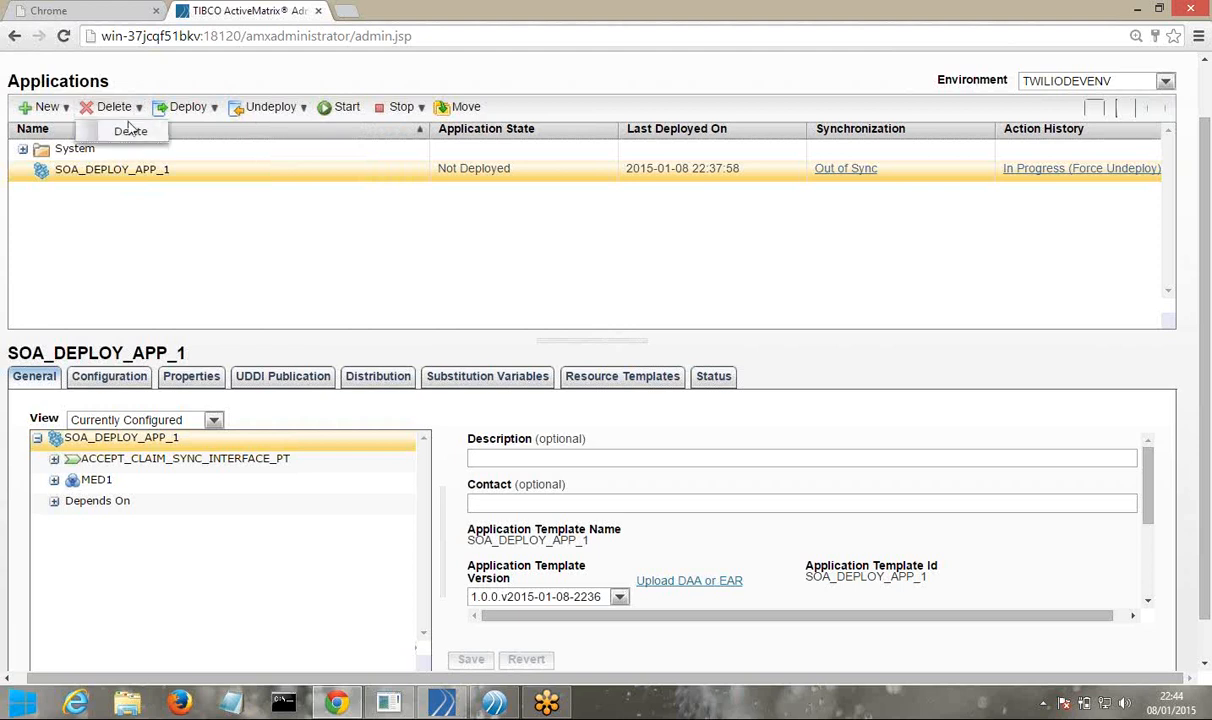
pyautogui.click(127, 134)
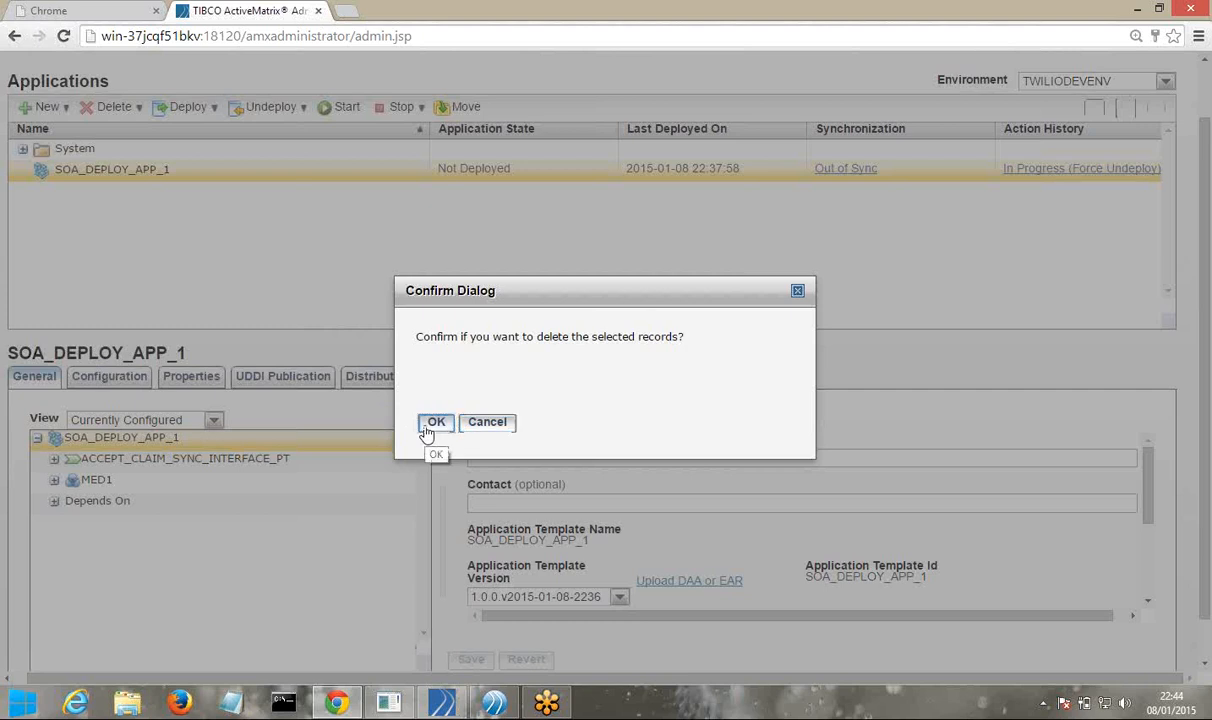
pyautogui.click(425, 424)
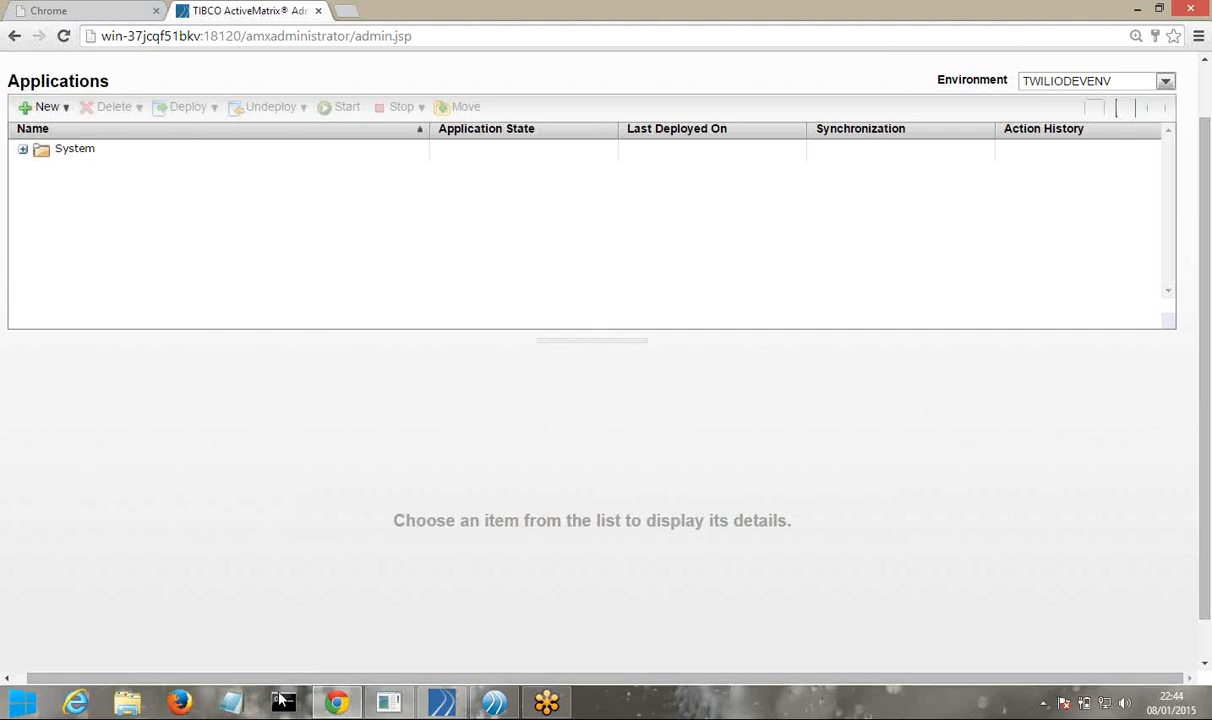
pyautogui.click(232, 705)
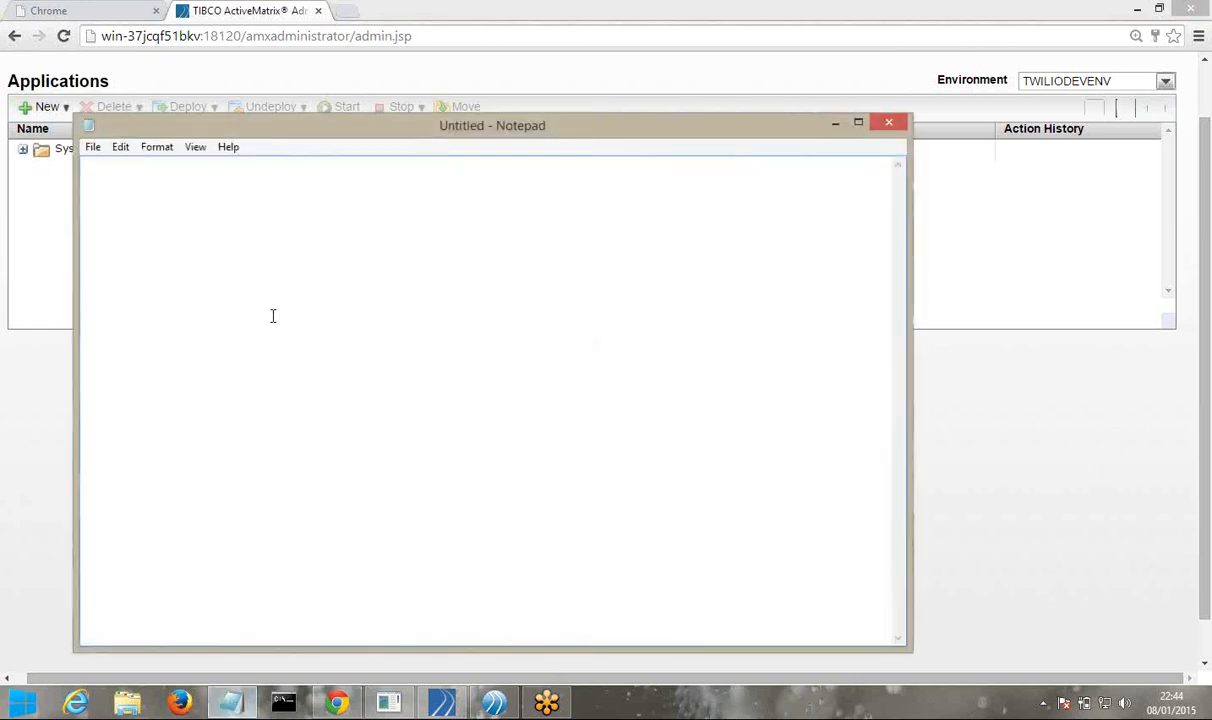
# Close the empty Untitled - Notepad window
pyautogui.click(888, 125)
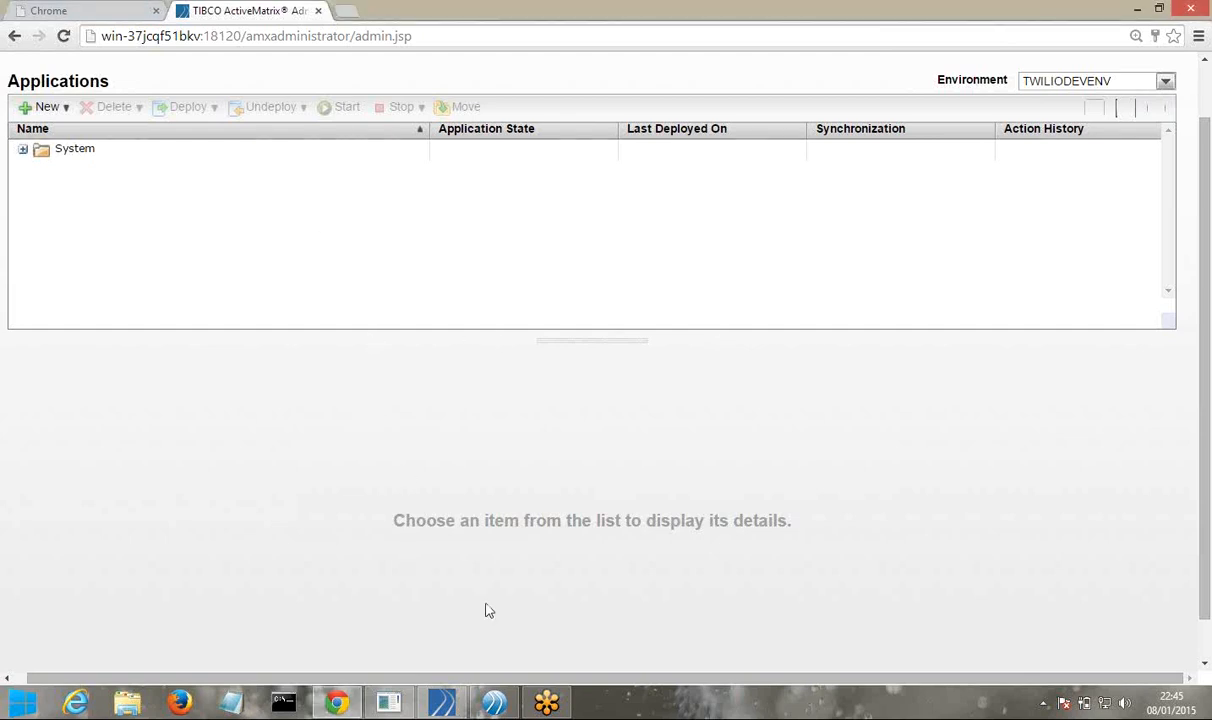
pyautogui.click(497, 704)
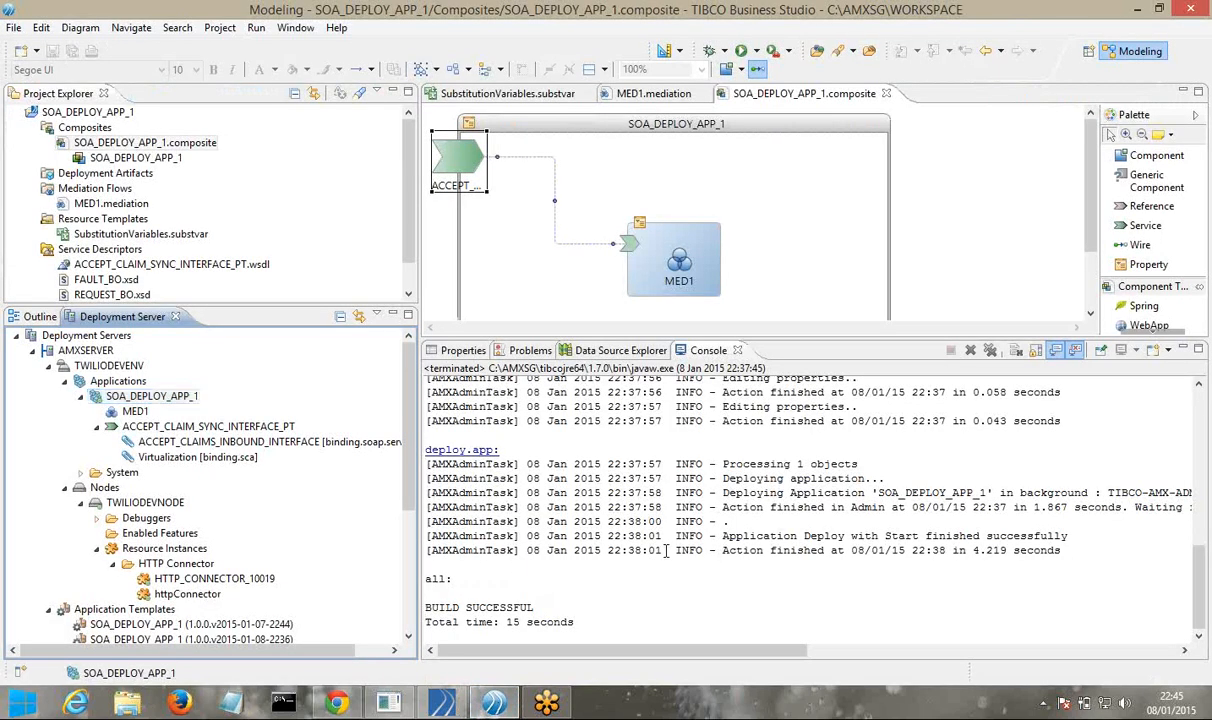
pyautogui.click(623, 583)
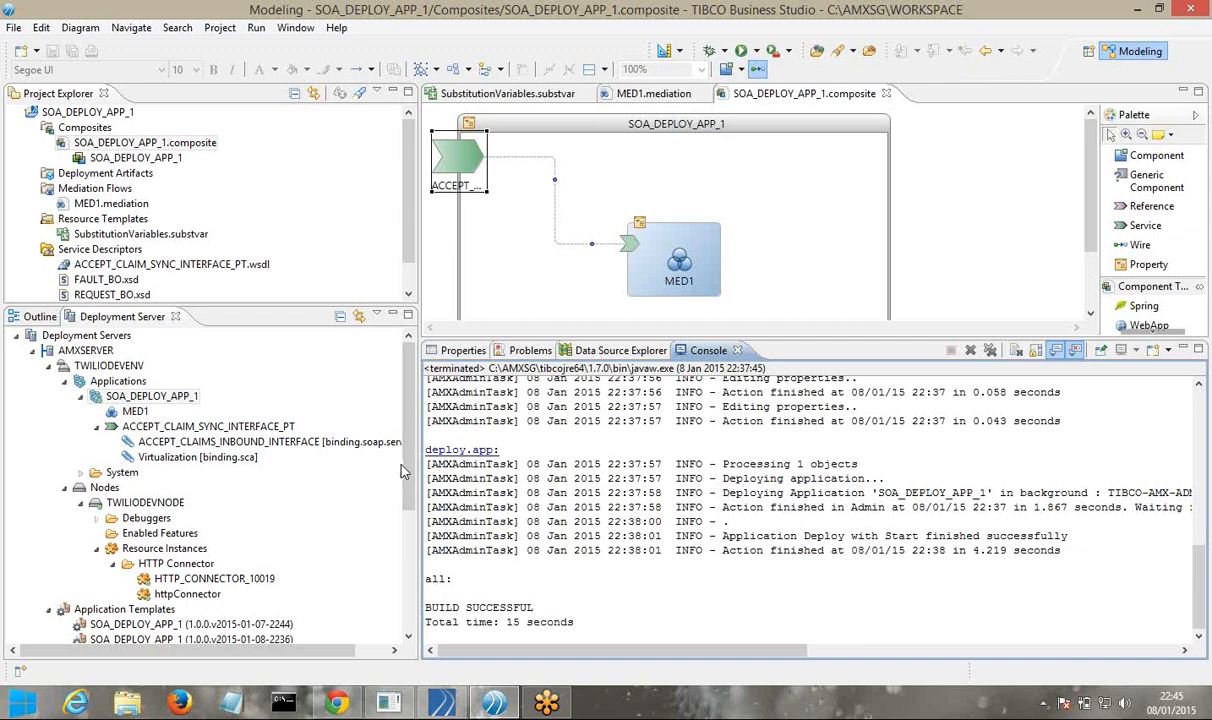
pyautogui.scroll(-4, 408, 465)
pyautogui.scroll(4, 408, 465)
pyautogui.click(152, 396)
pyautogui.click(337, 703)
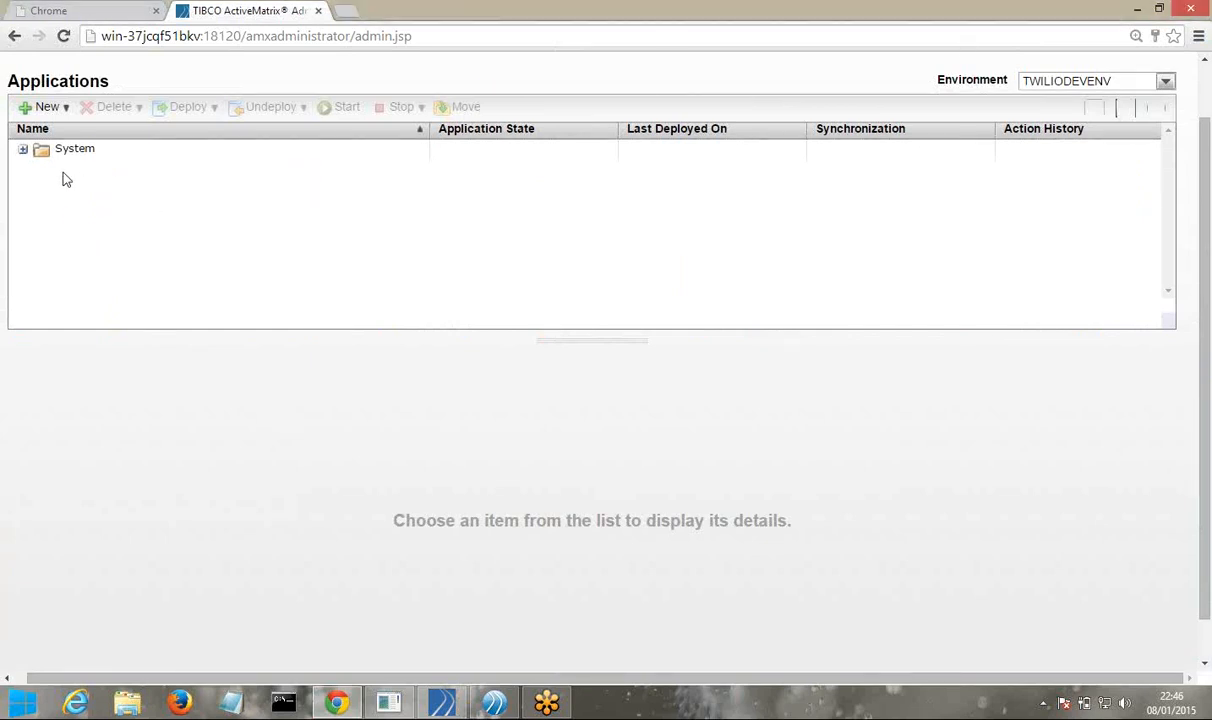
# Open the New Application wizard via New > New Application on the Applications toolbar
pyautogui.click(63, 109)
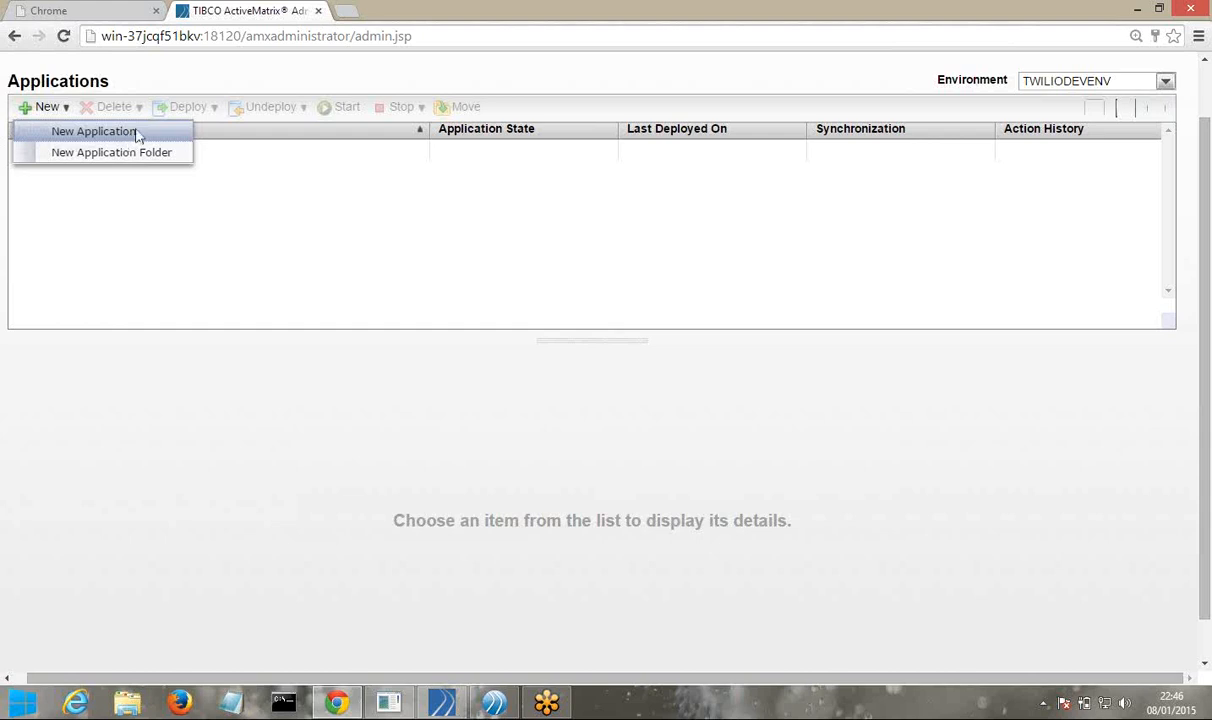
pyautogui.click(135, 129)
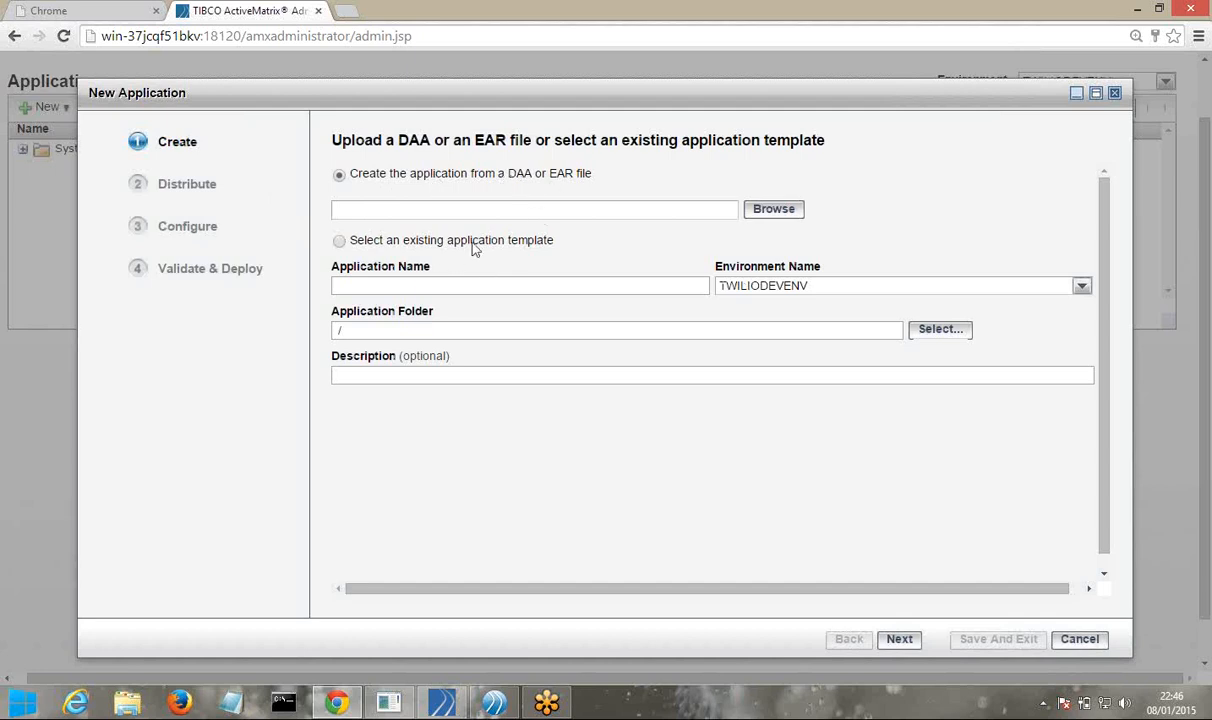
# Pick the SOA_DEPLOY_APP_1 template name, then switch to creating the application from a DAA or EAR file
pyautogui.click(341, 242)
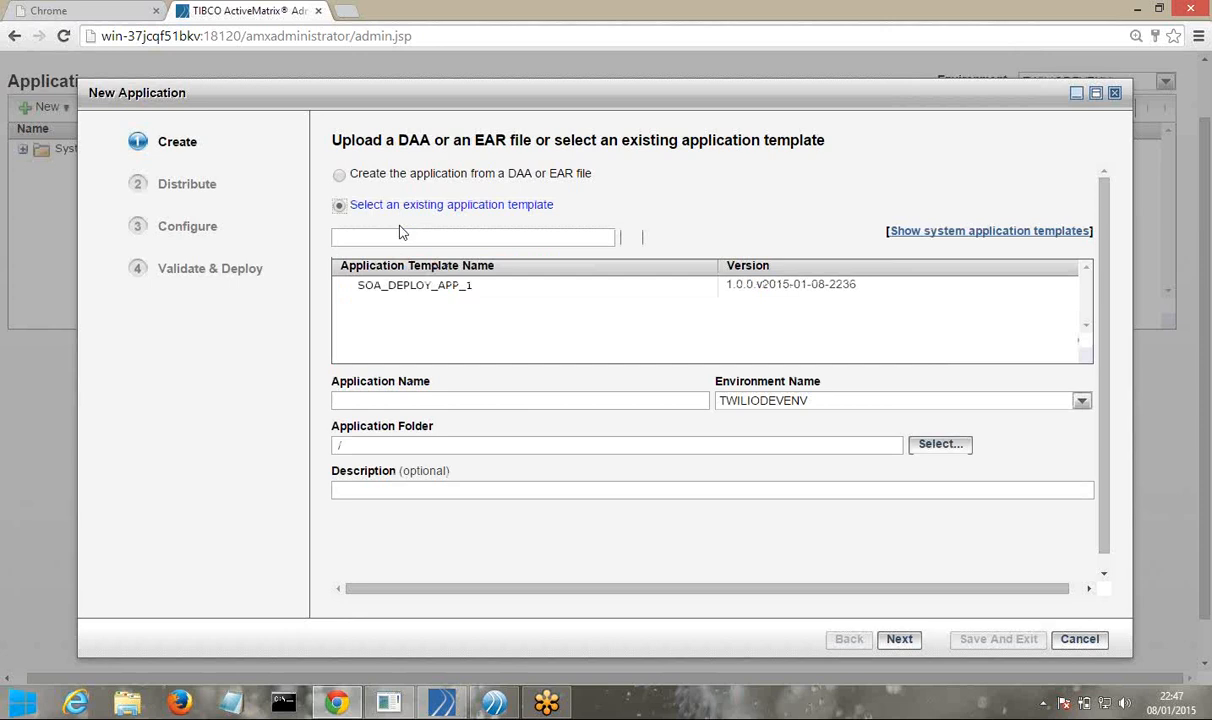
pyautogui.click(413, 288)
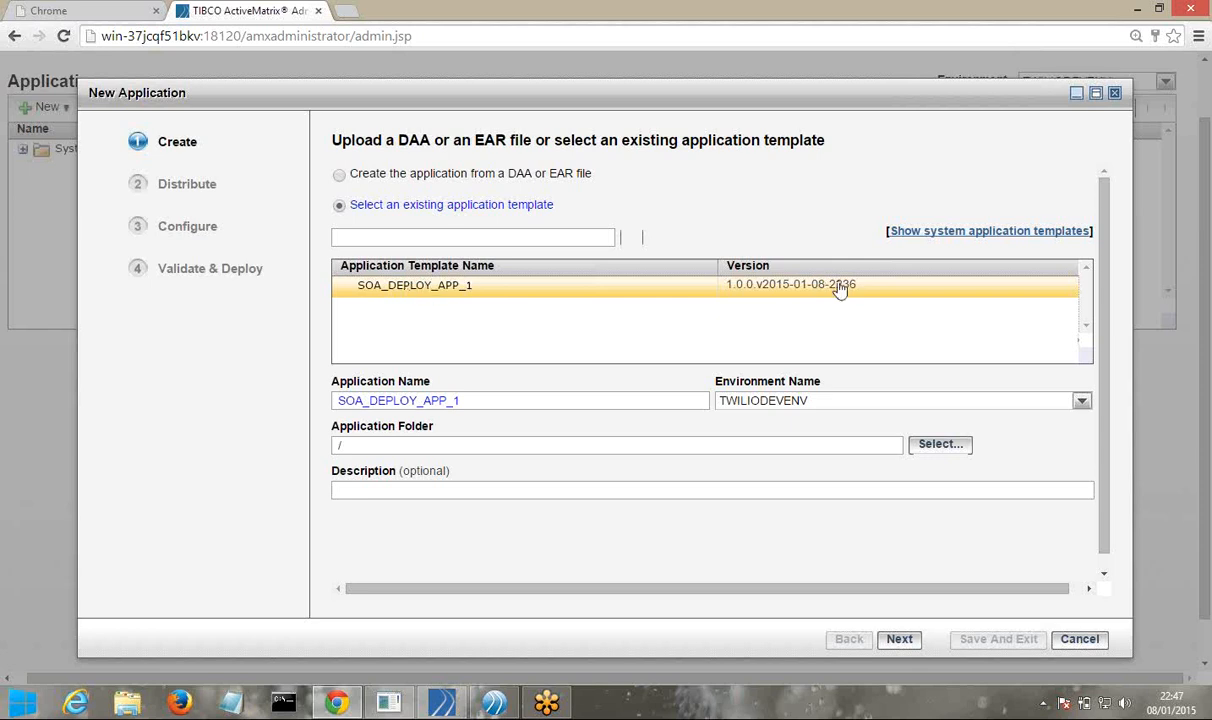
pyautogui.click(931, 236)
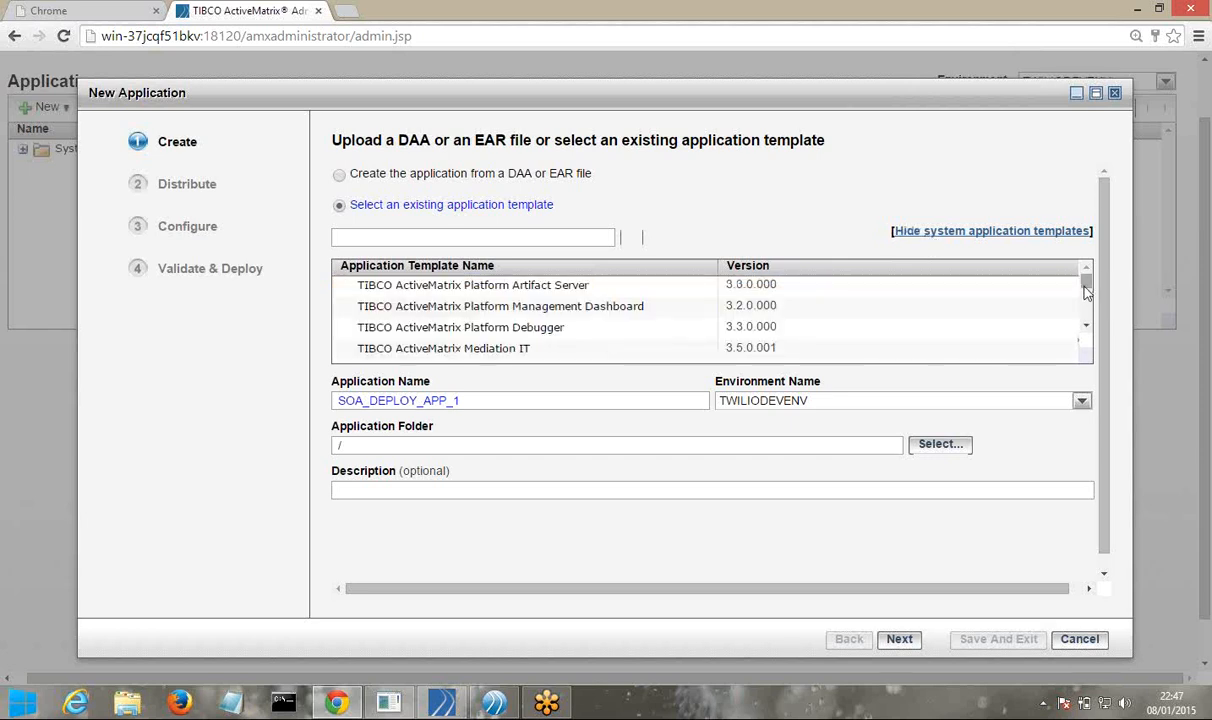
pyautogui.moveTo(1086, 290)
pyautogui.mouseDown()
pyautogui.moveTo(1076, 323)
pyautogui.moveTo(1077, 280)
pyautogui.mouseUp()
pyautogui.click(448, 182)
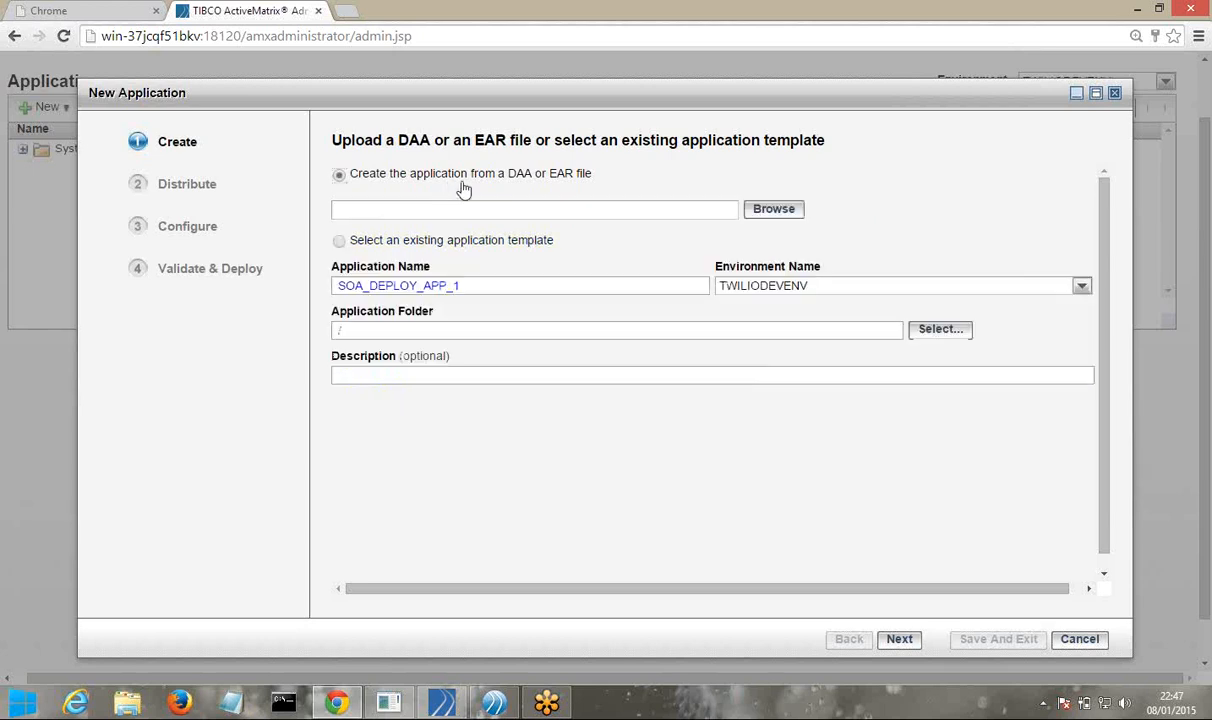
# Browse to the C:\AMXSG\WORKSPACE\SOA_DEPLOY_APP_1 project folder for the DAA upload
pyautogui.click(774, 211)
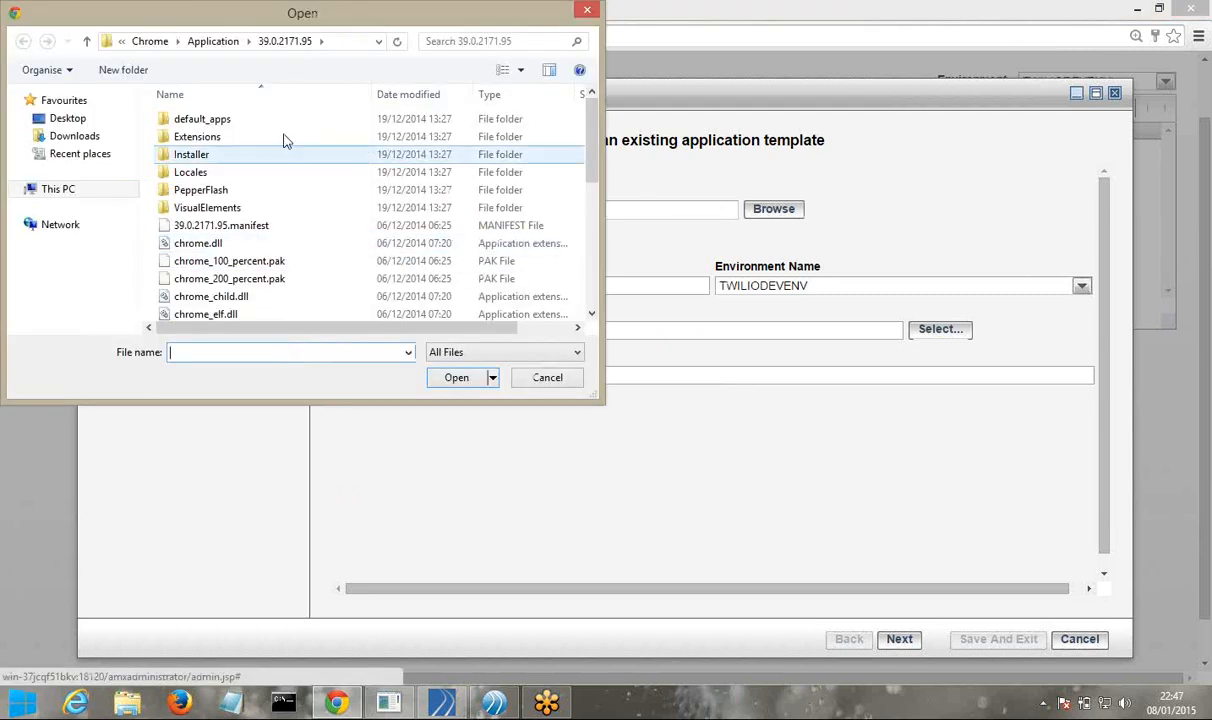
pyautogui.click(60, 189)
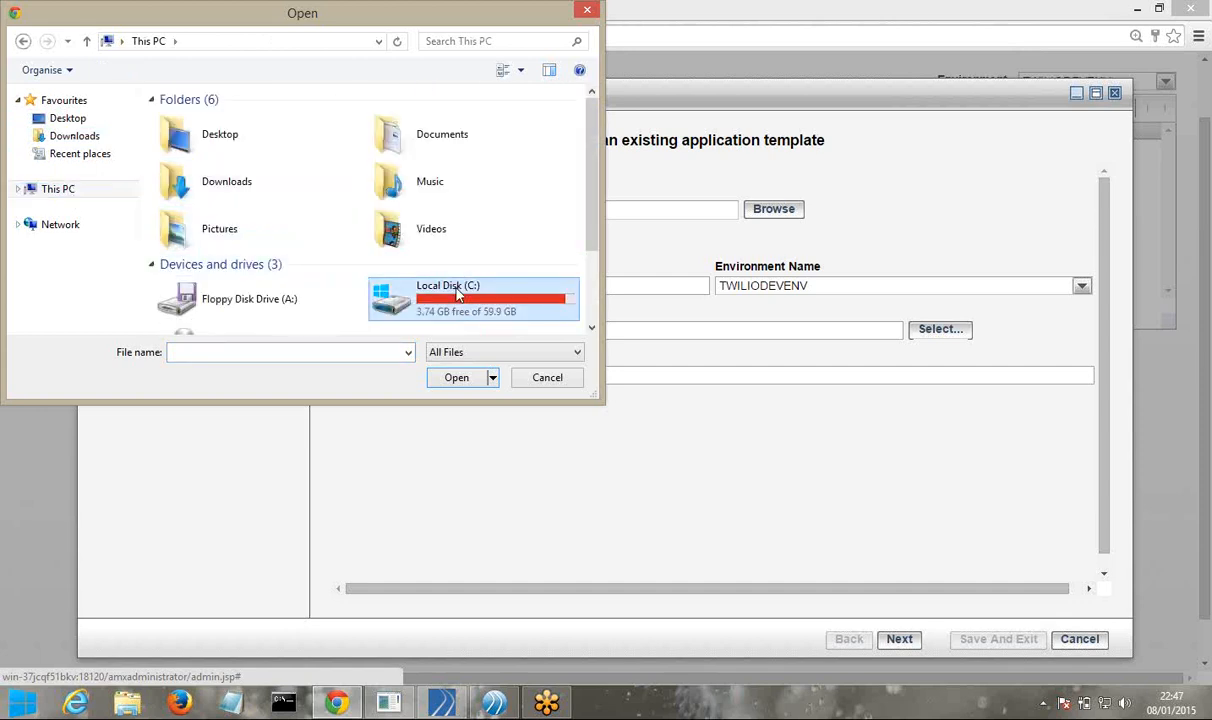
pyautogui.doubleClick(458, 292)
pyautogui.doubleClick(222, 138)
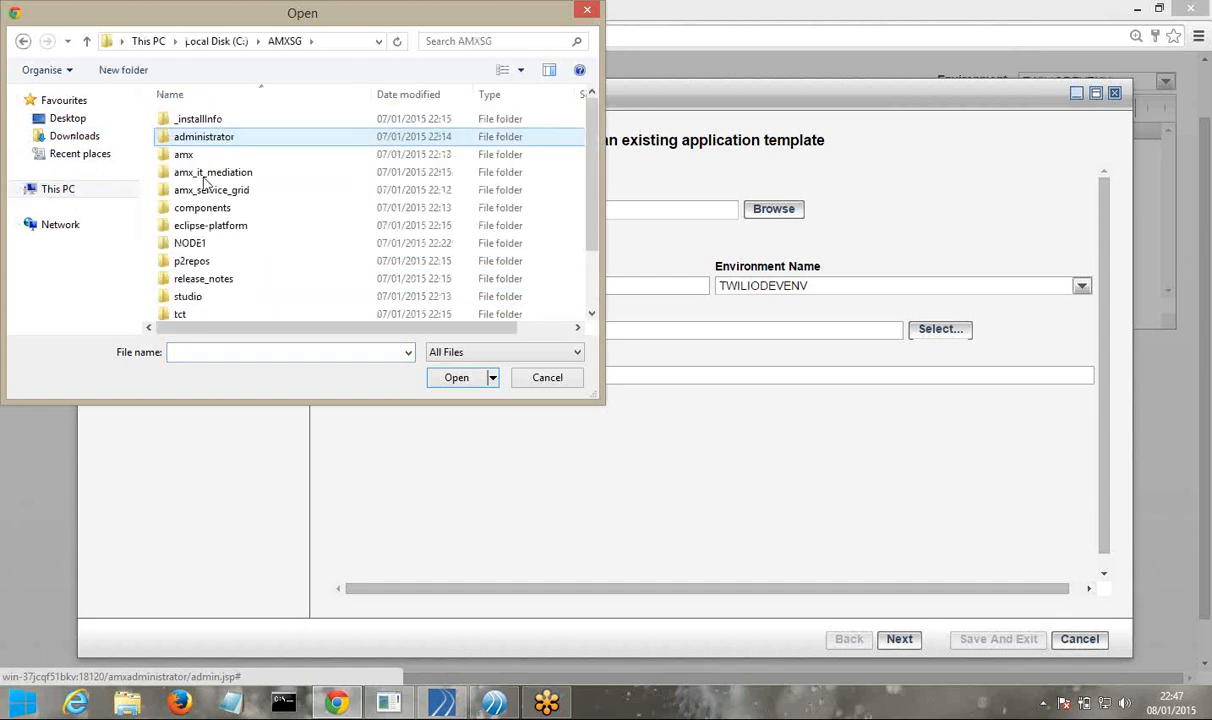
pyautogui.scroll(-2, 217, 315)
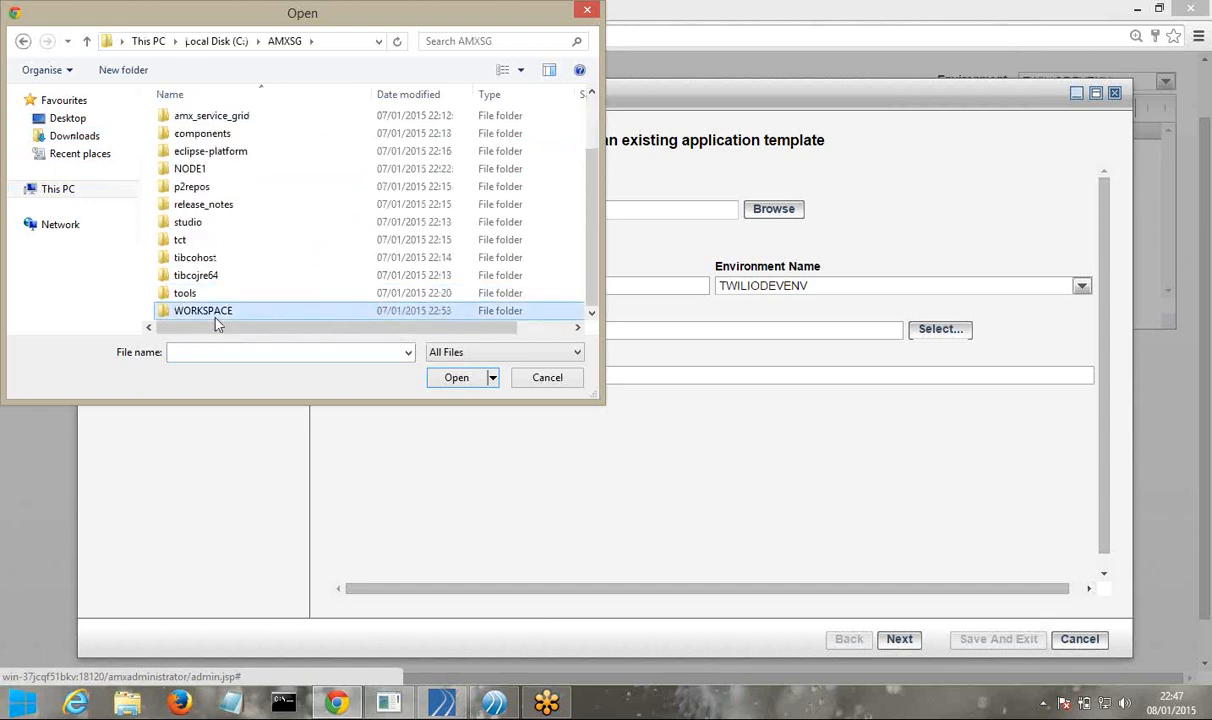
pyautogui.doubleClick(215, 316)
pyautogui.click(231, 190)
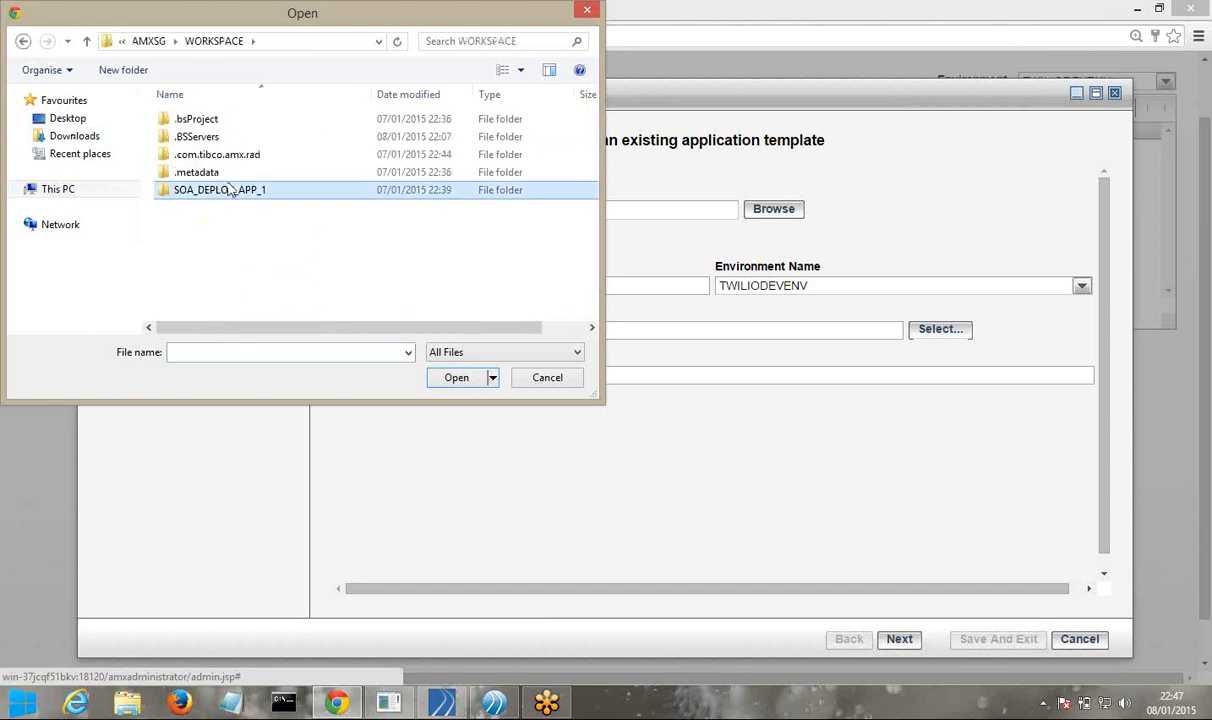
pyautogui.doubleClick(231, 190)
# Upload SOA_DEPLOY_APP_1.daa from Deployment Artifacts and advance past Distribute to the Properties step
pyautogui.click(222, 141)
pyautogui.doubleClick(222, 141)
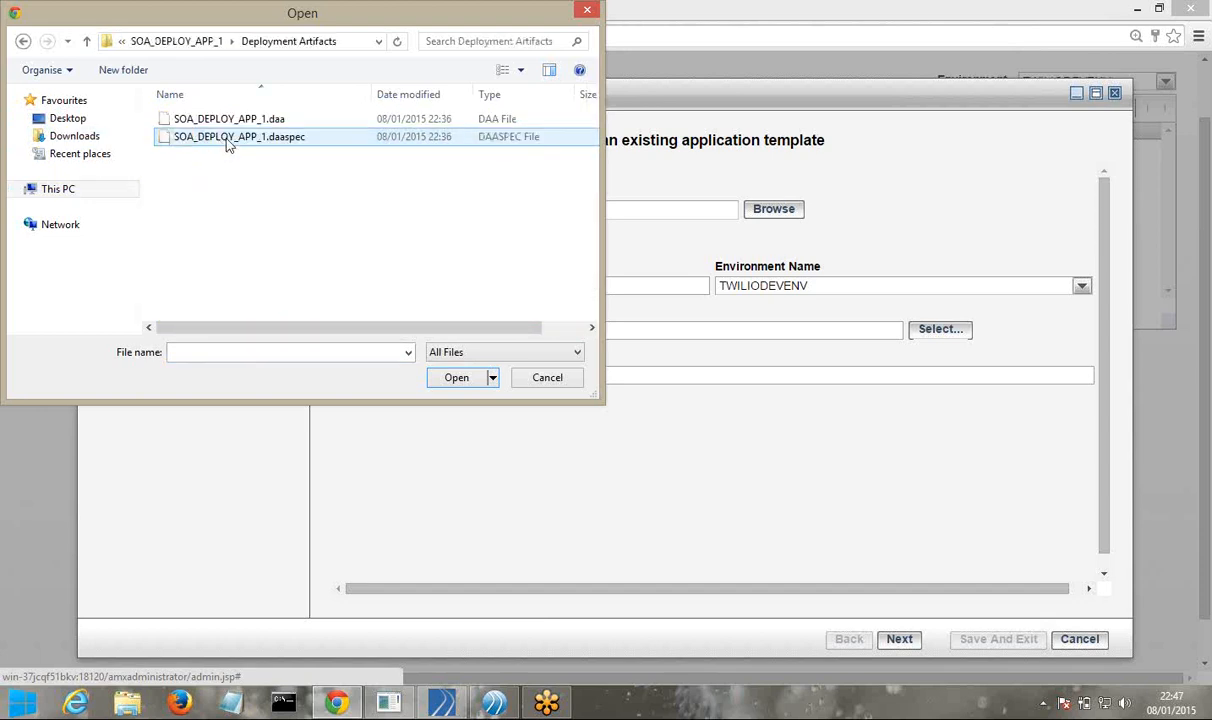
pyautogui.click(252, 120)
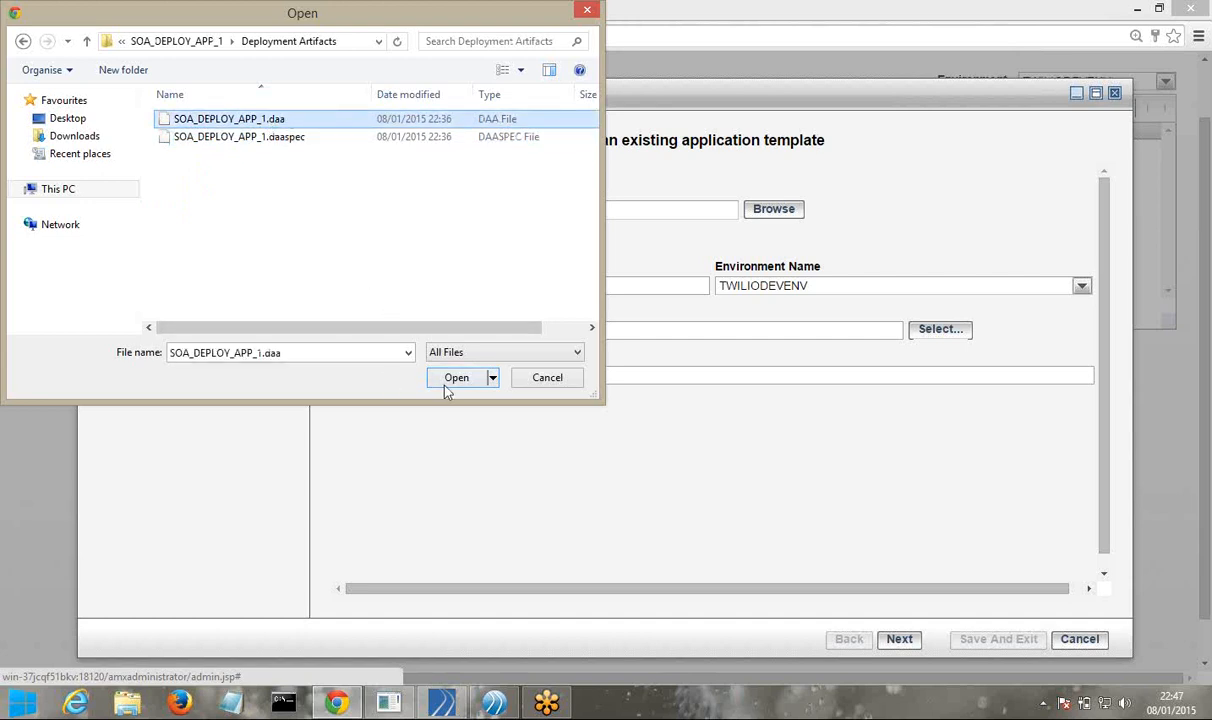
pyautogui.click(446, 379)
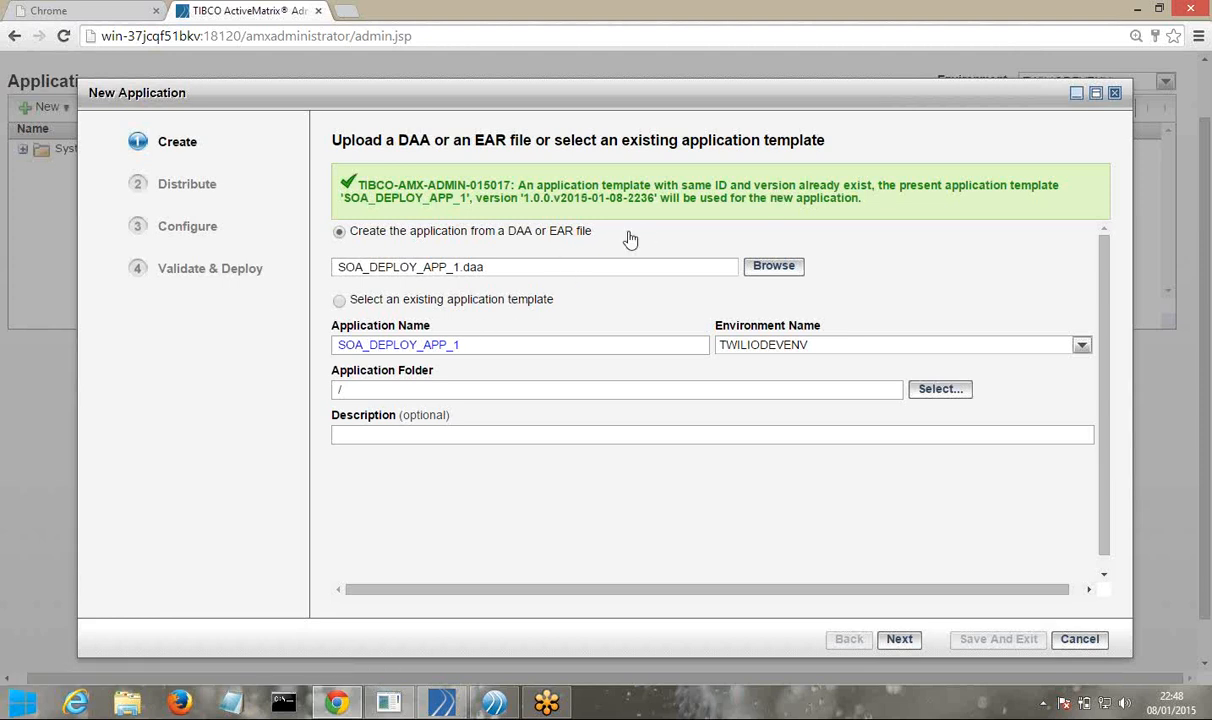
pyautogui.click(899, 640)
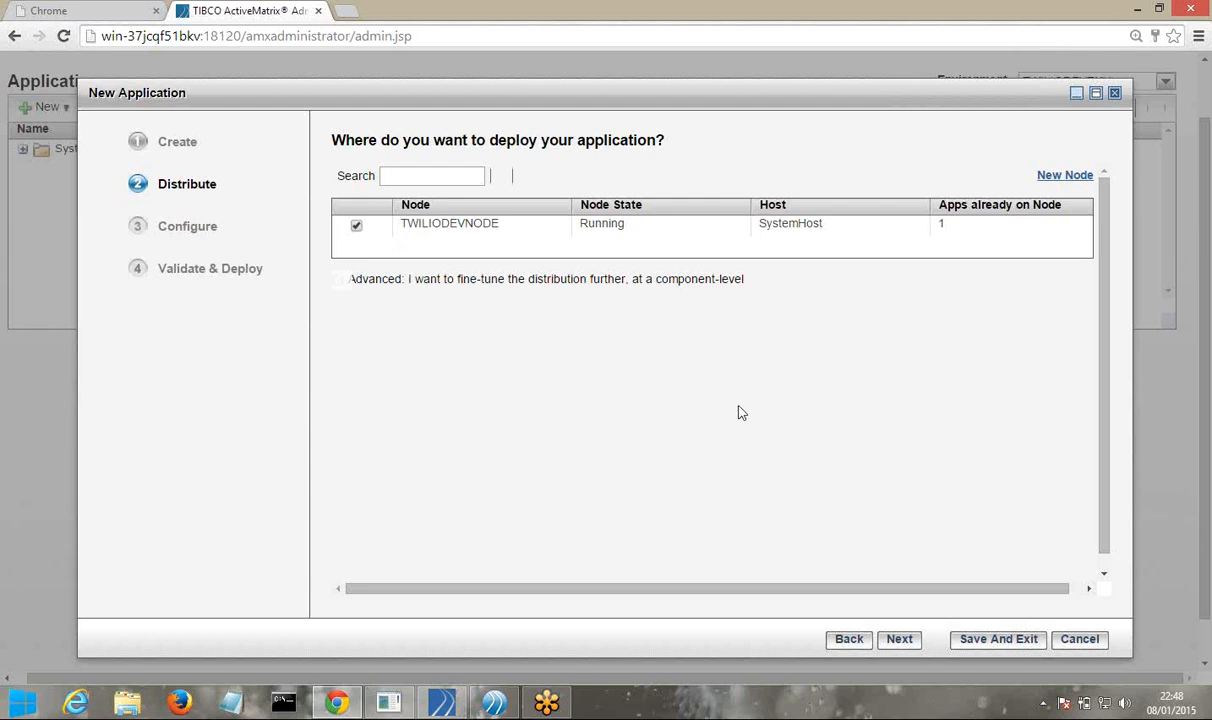
pyautogui.click(895, 641)
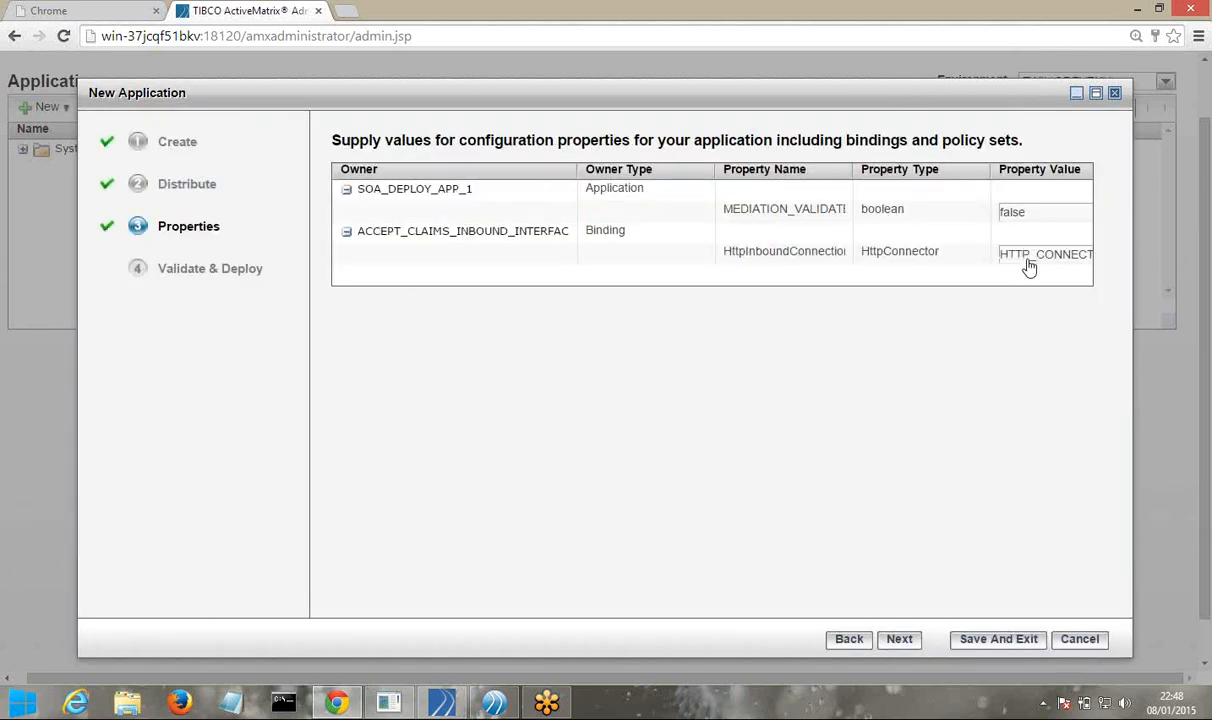
# Maximise the wizard and zoom the page out to show HTTP_CONNECTOR_10019, dismissing the Defender notice
pyautogui.click(1018, 256)
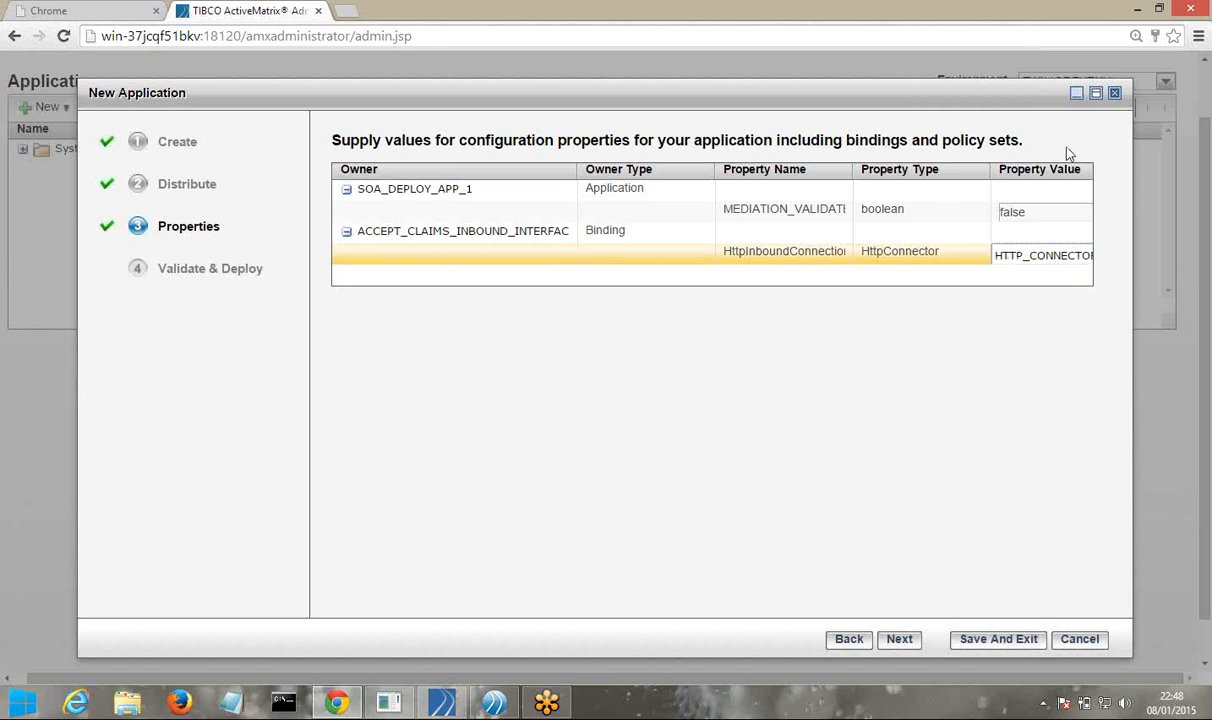
pyautogui.click(1095, 92)
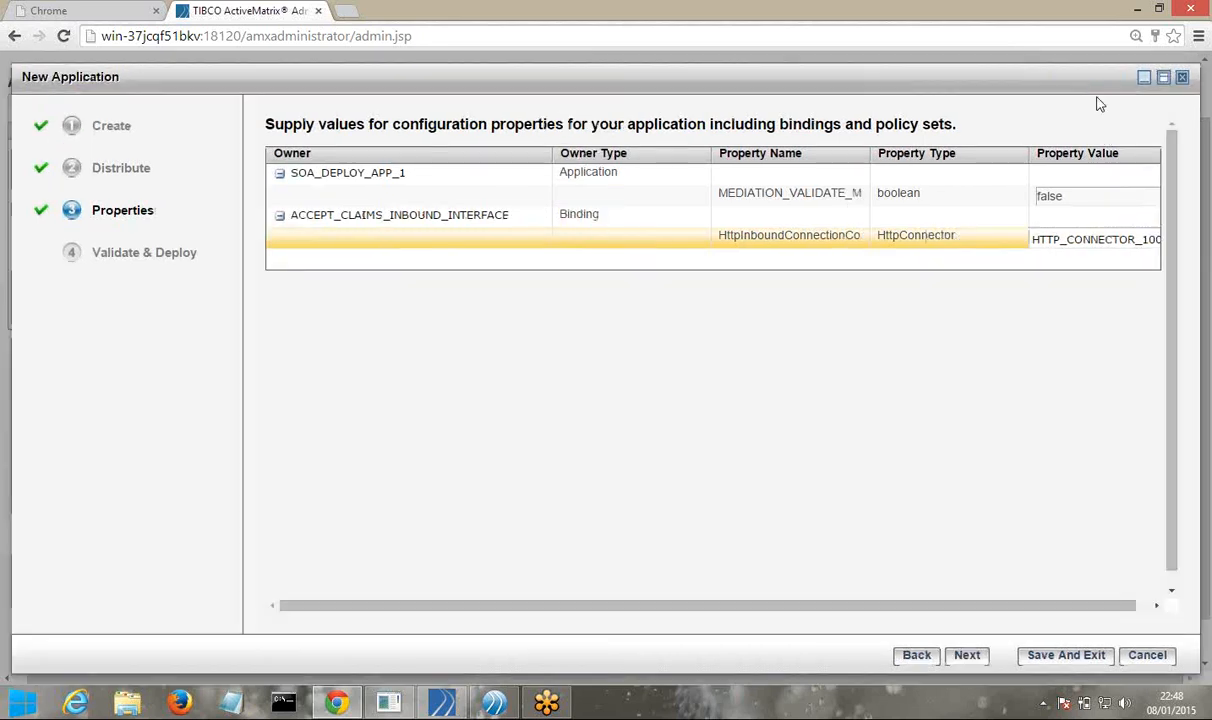
pyautogui.moveTo(1000, 605); pyautogui.dragTo(1075, 600)
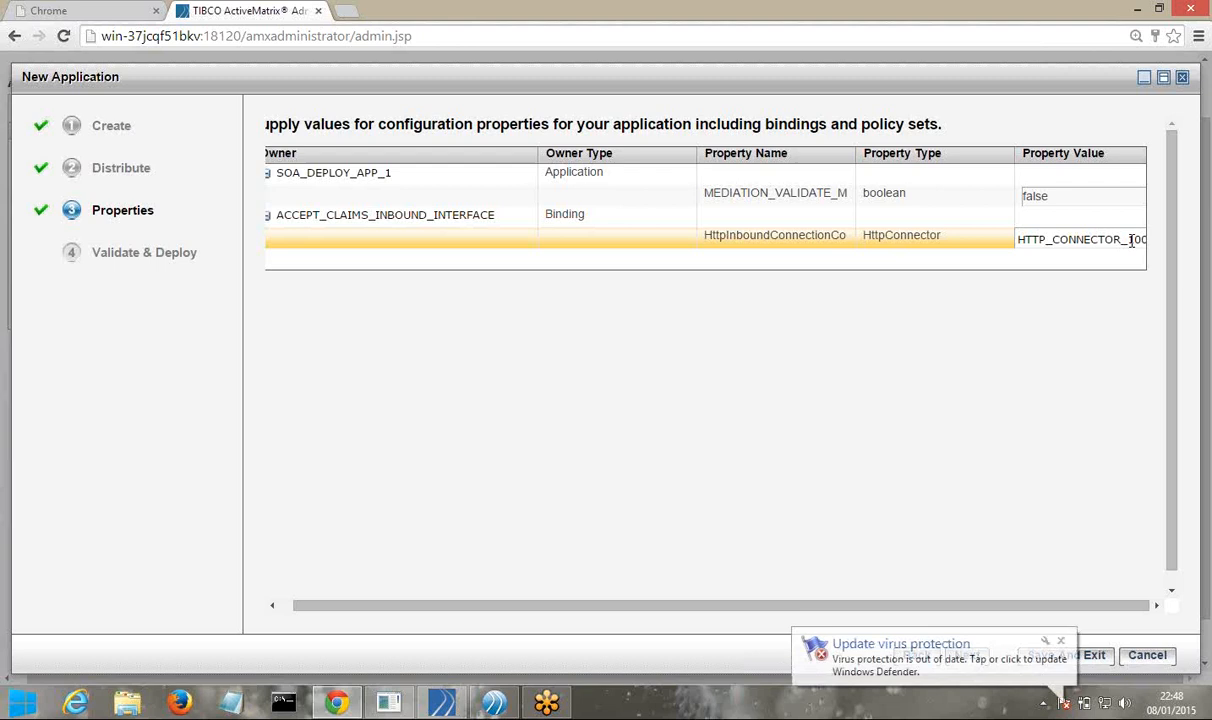
pyautogui.hotkey('ctrl', '-')
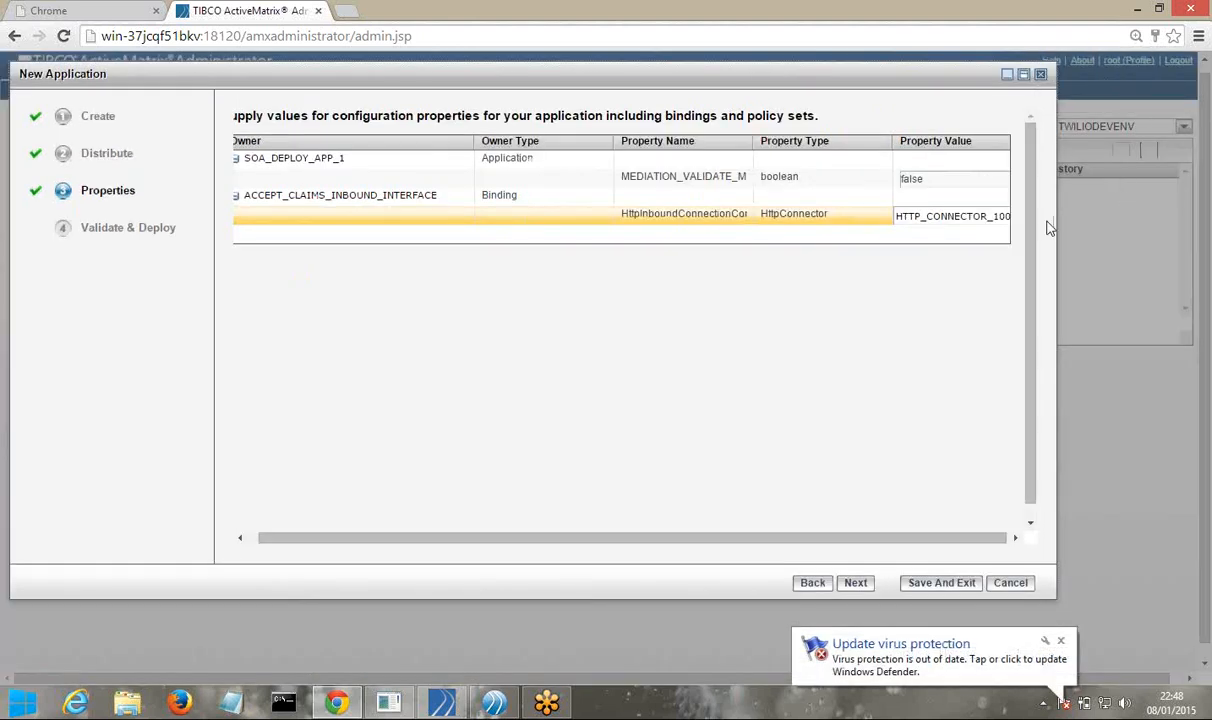
pyautogui.click(1023, 77)
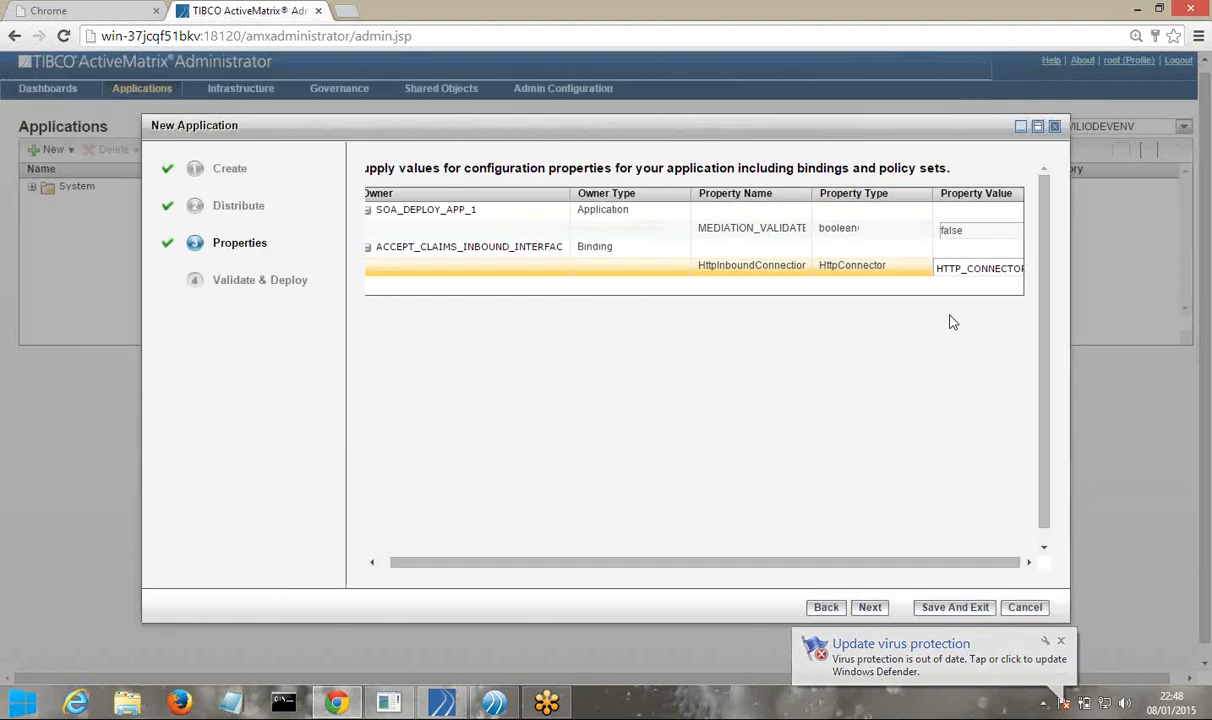
pyautogui.click(1037, 127)
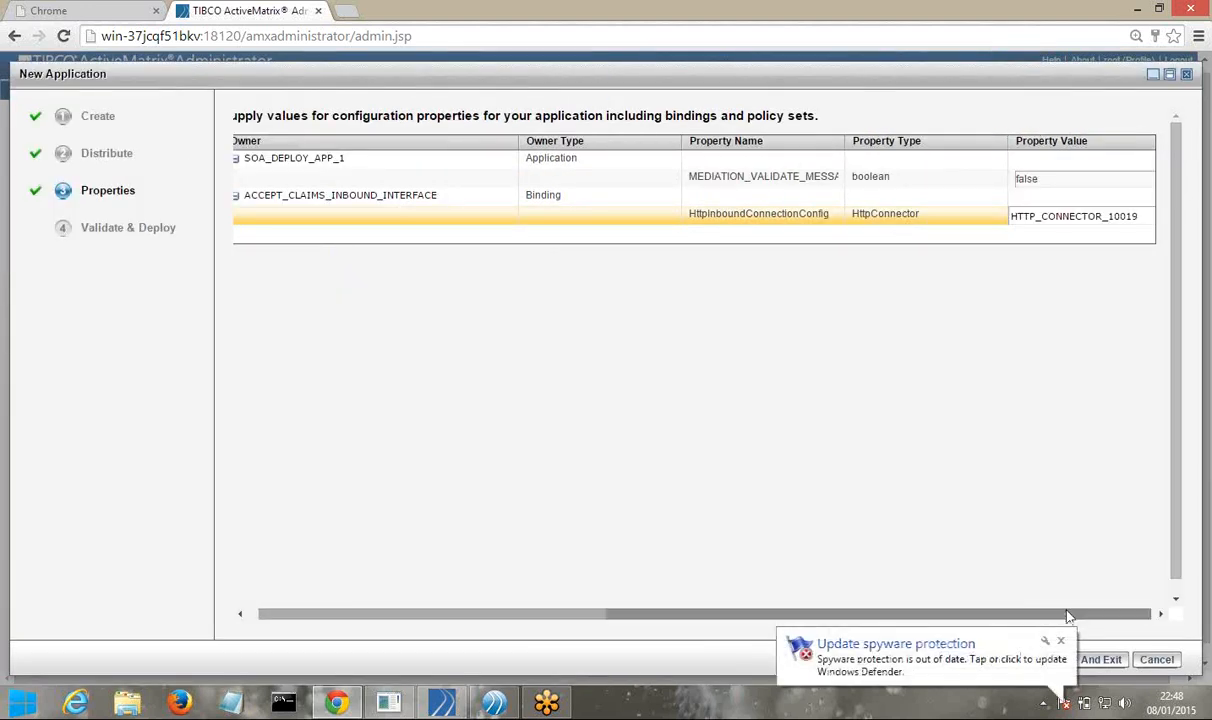
pyautogui.moveTo(1067, 616); pyautogui.dragTo(1070, 617)
pyautogui.click(1060, 643)
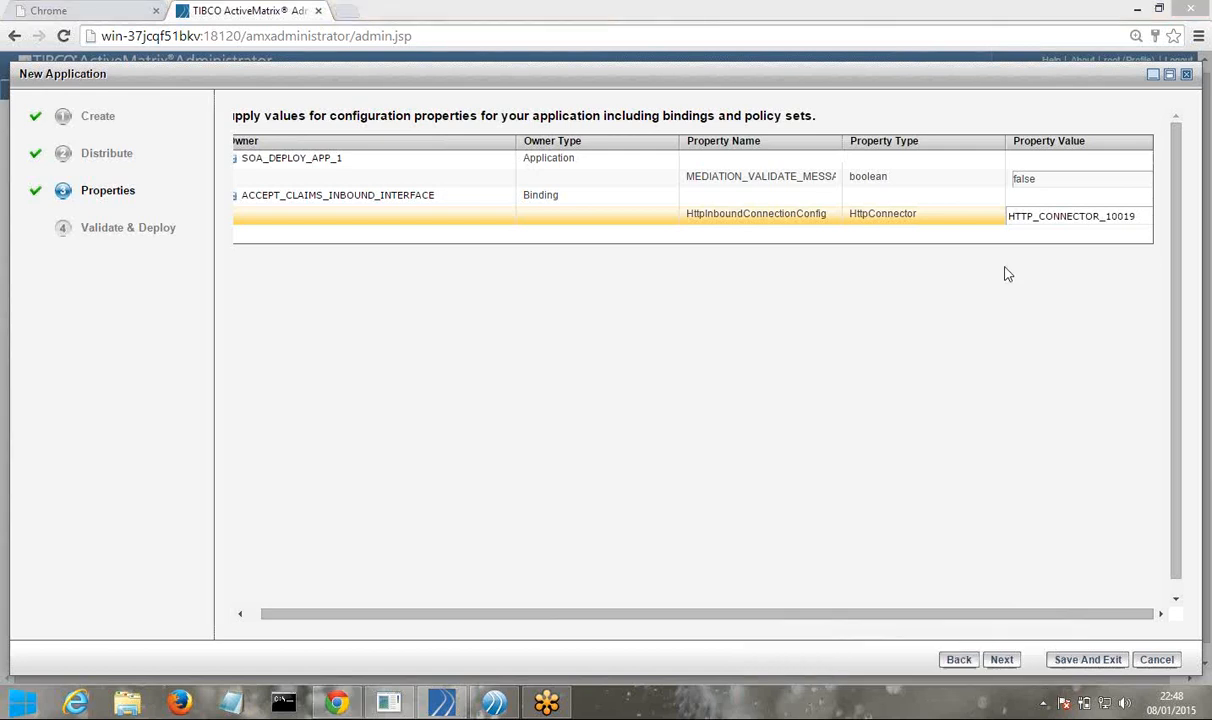
# Advance the New Application wizard from Properties to Validate & Deploy to run validation
pyautogui.click(1000, 662)
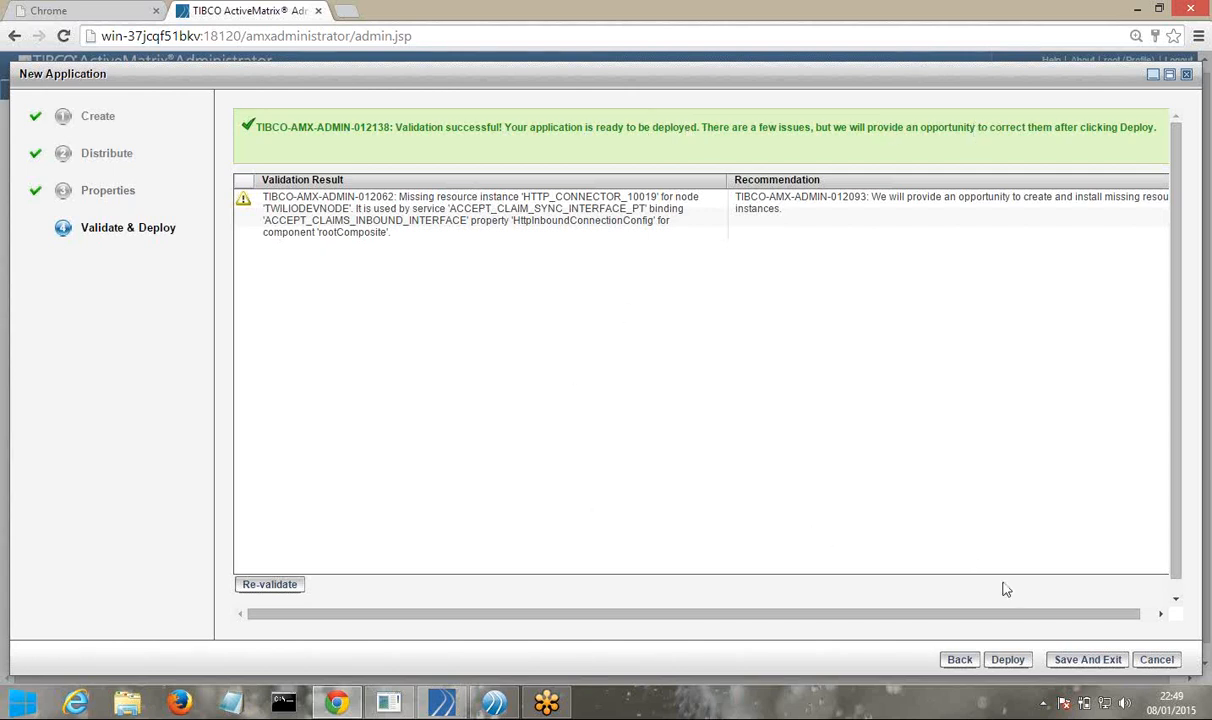
# Save SOA_DEPLOY_APP_1 without deploying and scroll its Properties table showing HTTP_CONNECTOR_10019
pyautogui.click(1086, 660)
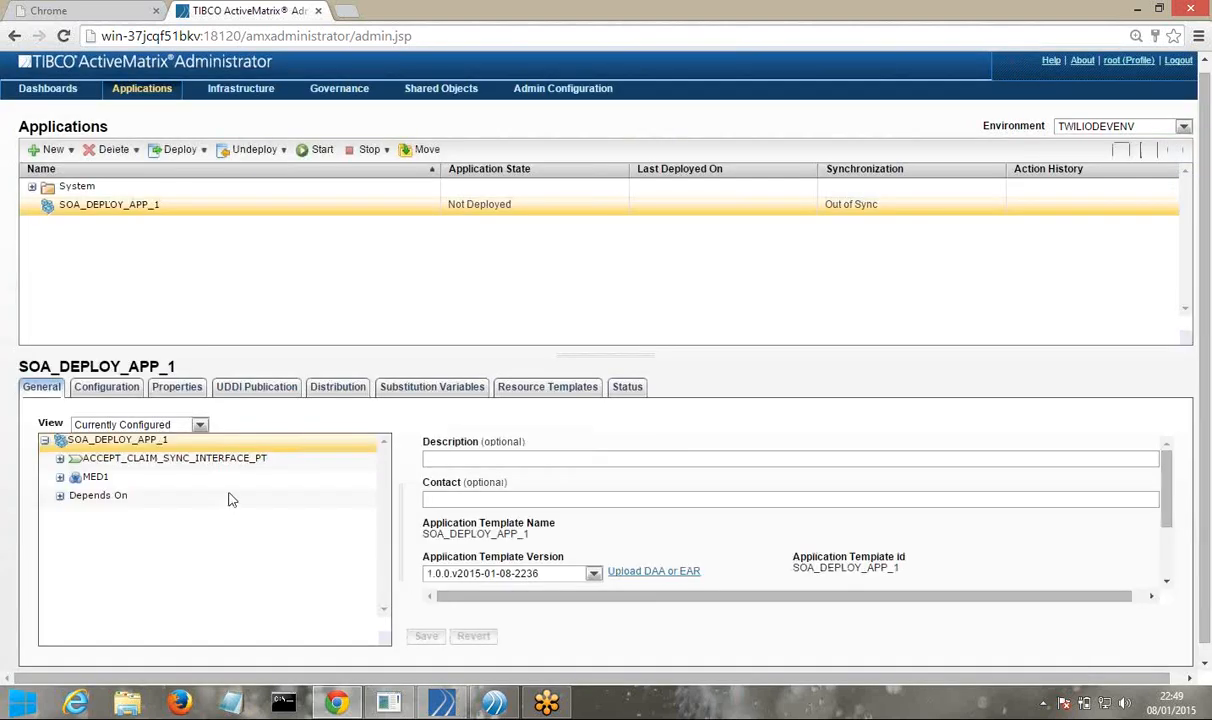
pyautogui.click(179, 390)
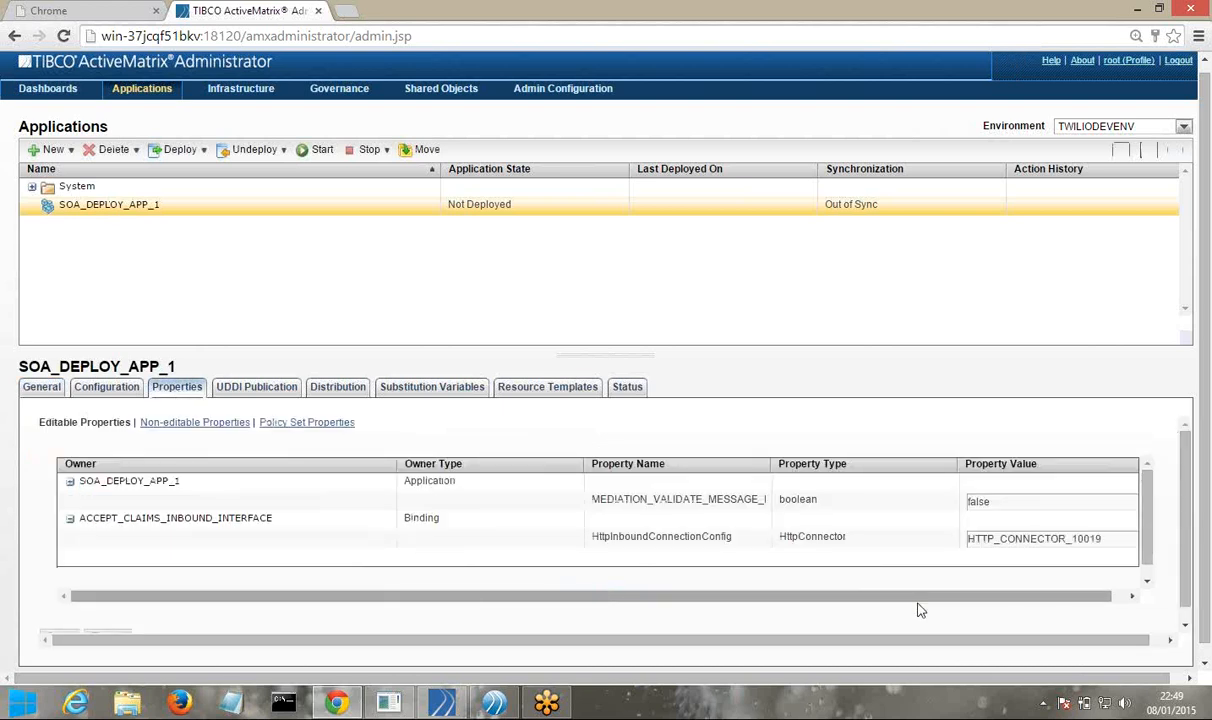
pyautogui.moveTo(918, 604); pyautogui.dragTo(932, 604)
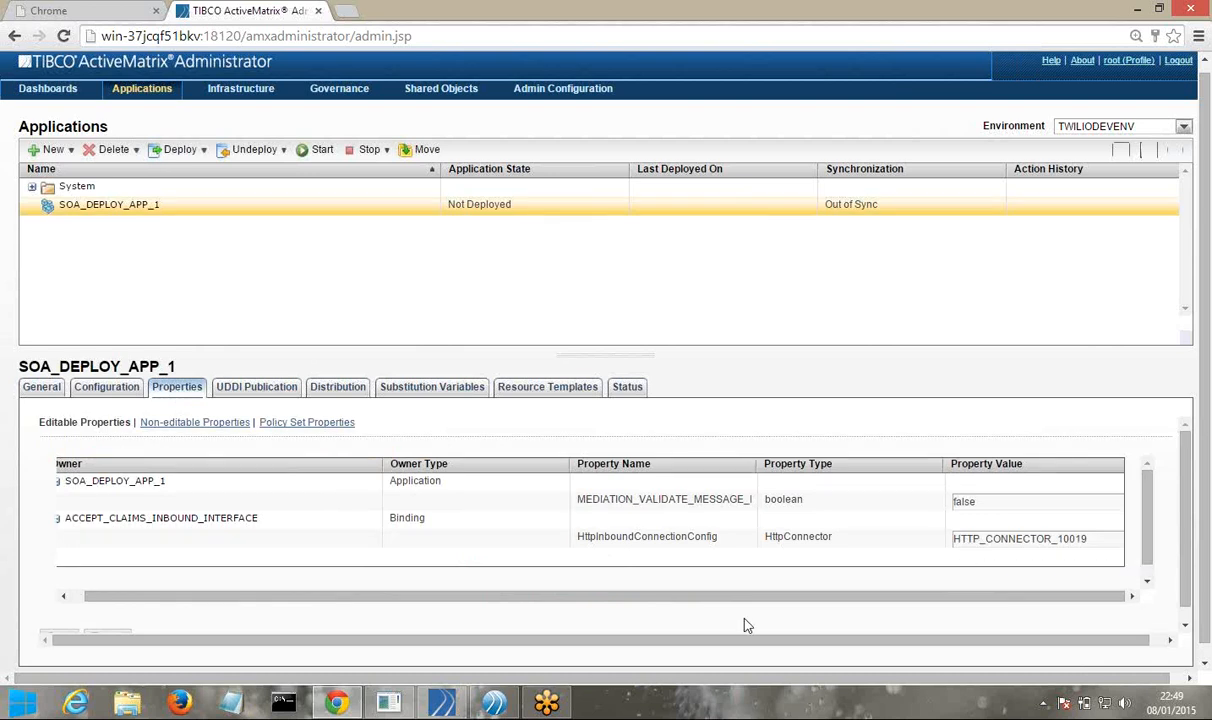
pyautogui.moveTo(479, 596); pyautogui.dragTo(293, 569)
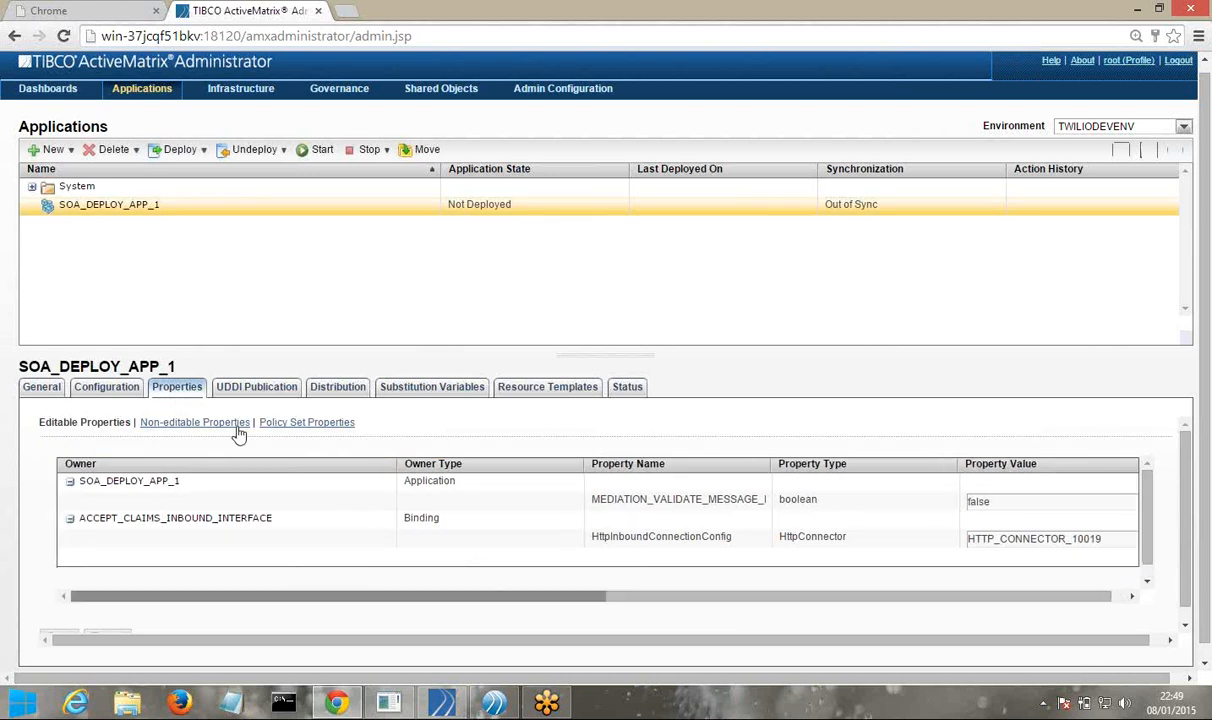
# Deploy SOA_DEPLOY_APP_1, resolving HTTP_CONNECTOR_10019 with the Internal HTTP Connector Resource [Global] template
pyautogui.click(167, 158)
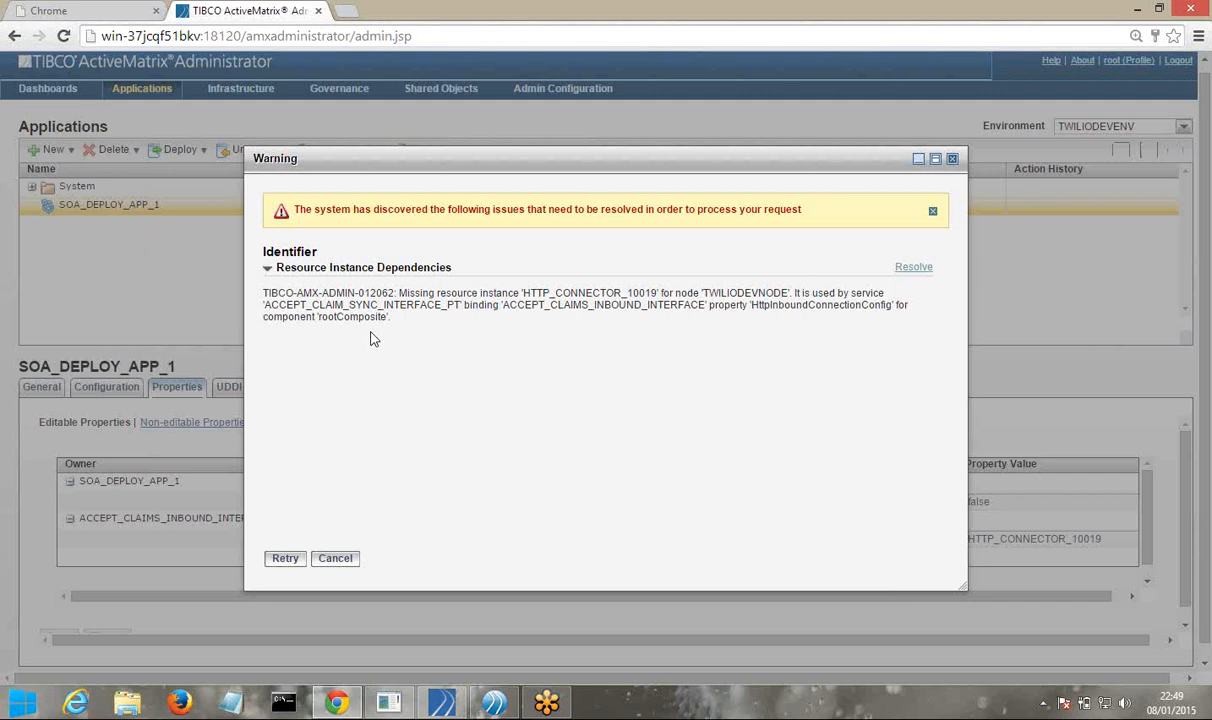
pyautogui.click(910, 277)
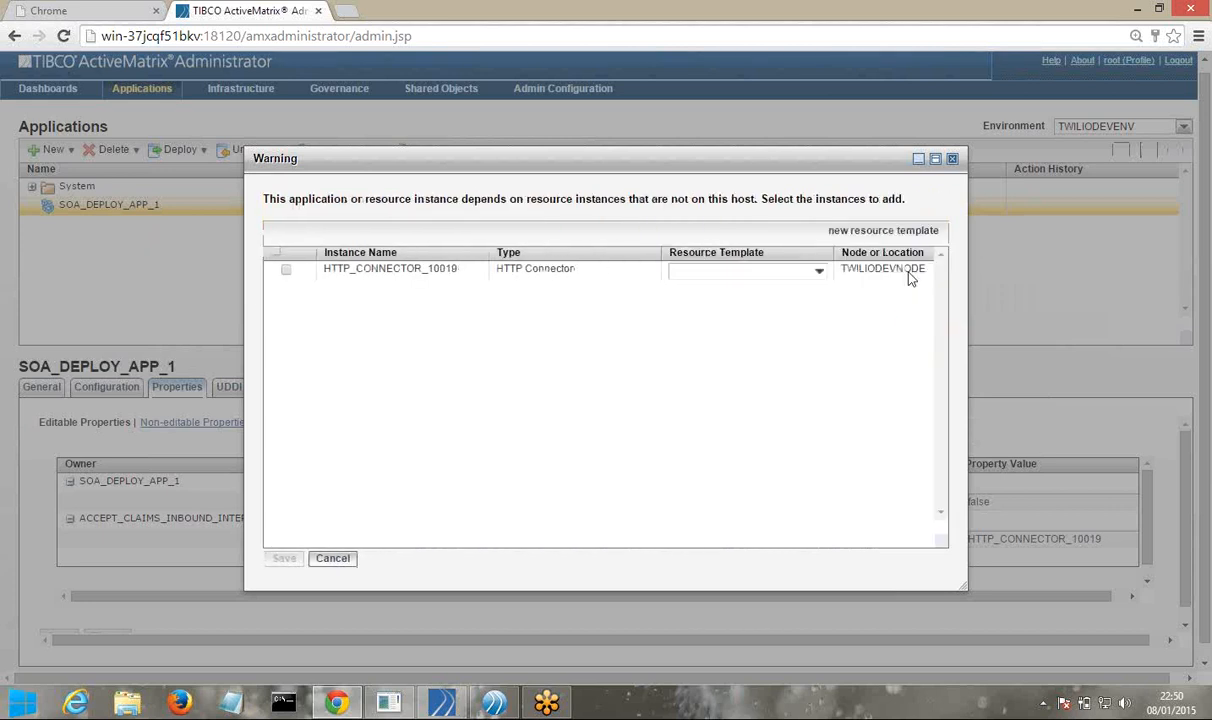
pyautogui.click(817, 274)
pyautogui.click(819, 272)
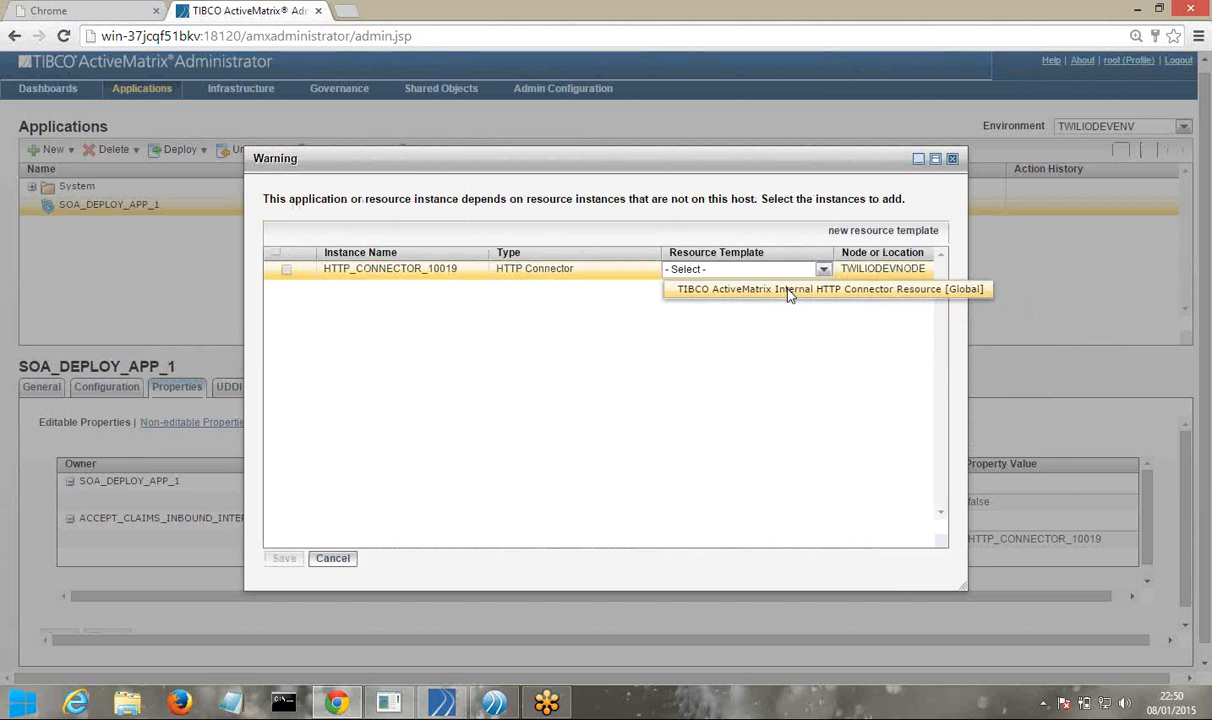
pyautogui.click(786, 290)
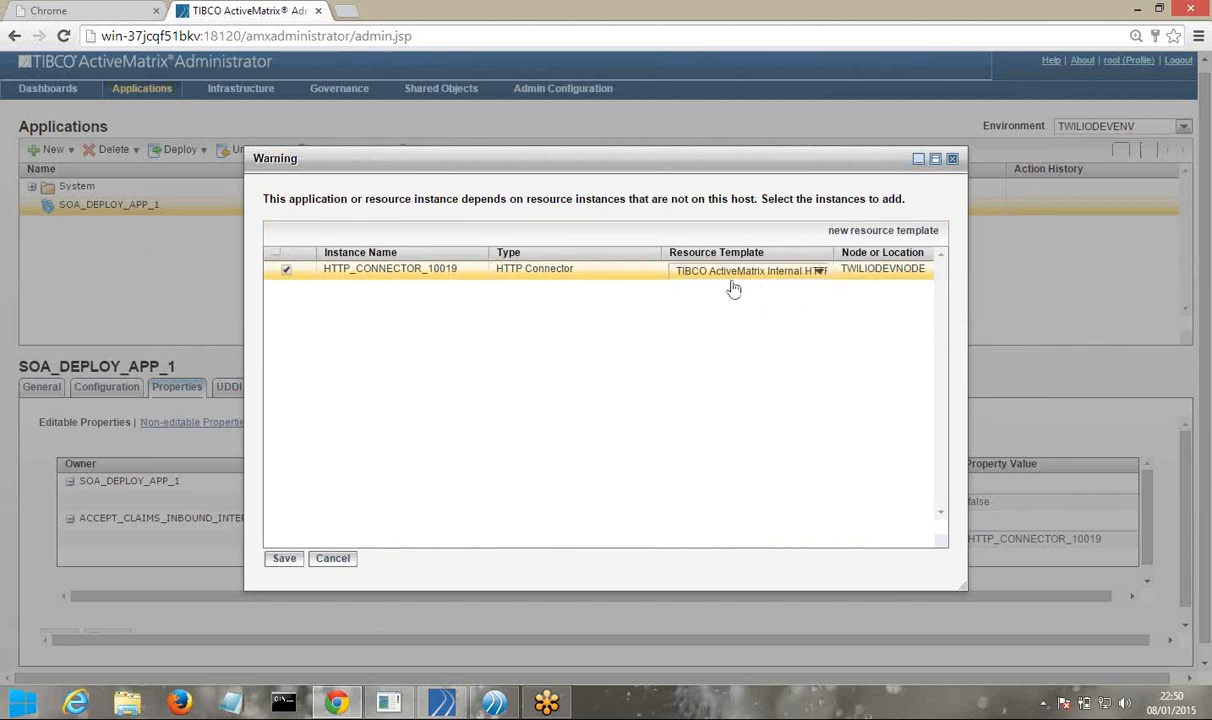
pyautogui.click(284, 560)
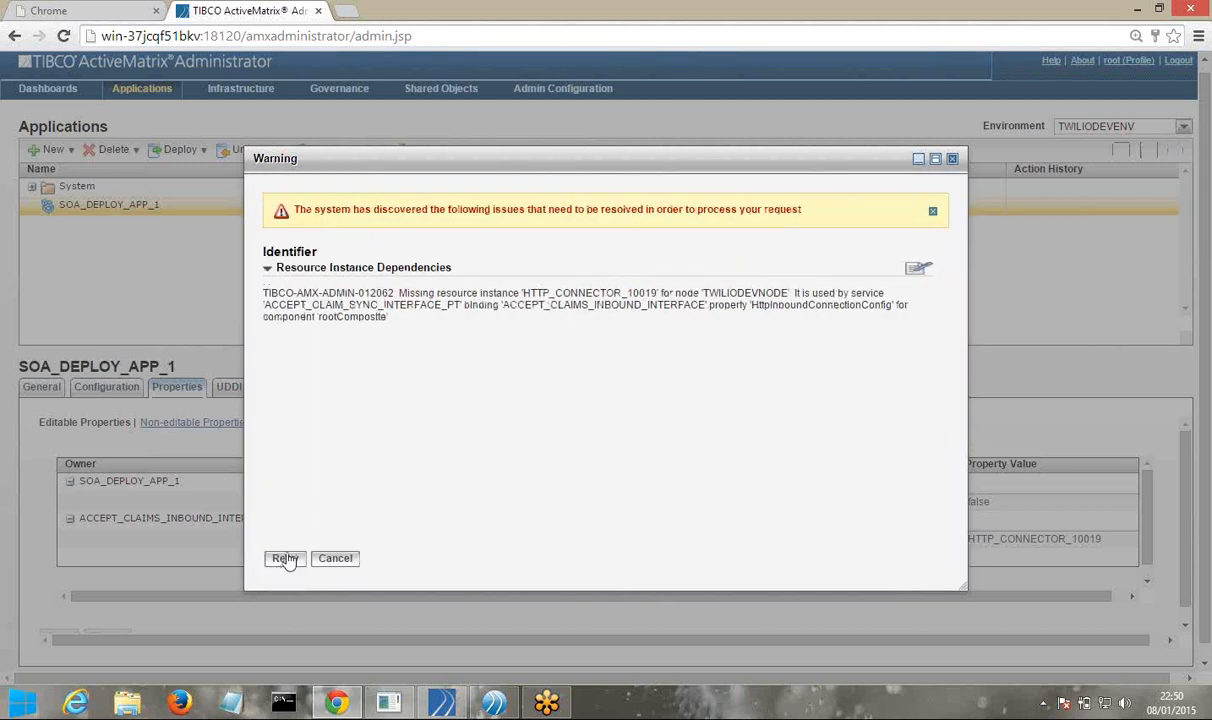
# Retry the deployment, dismiss the HTTP_CONNECTOR_10019 FAILED errors, and check the connector property value
pyautogui.click(285, 558)
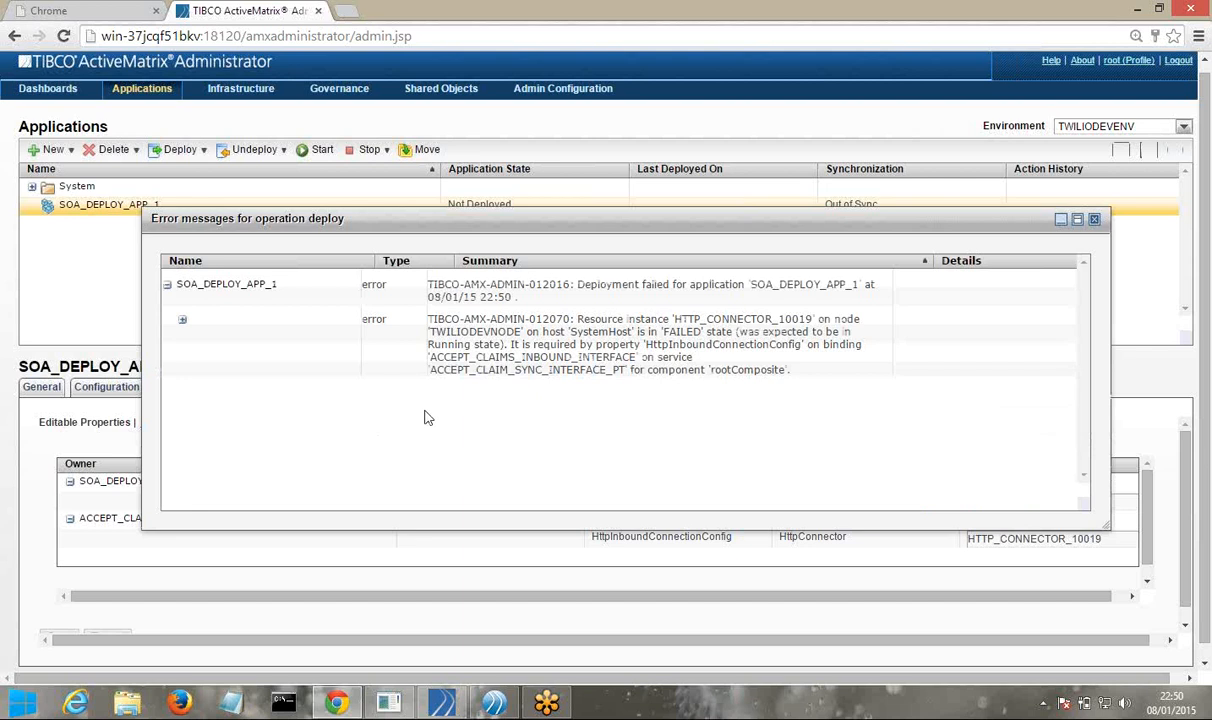
pyautogui.click(1094, 220)
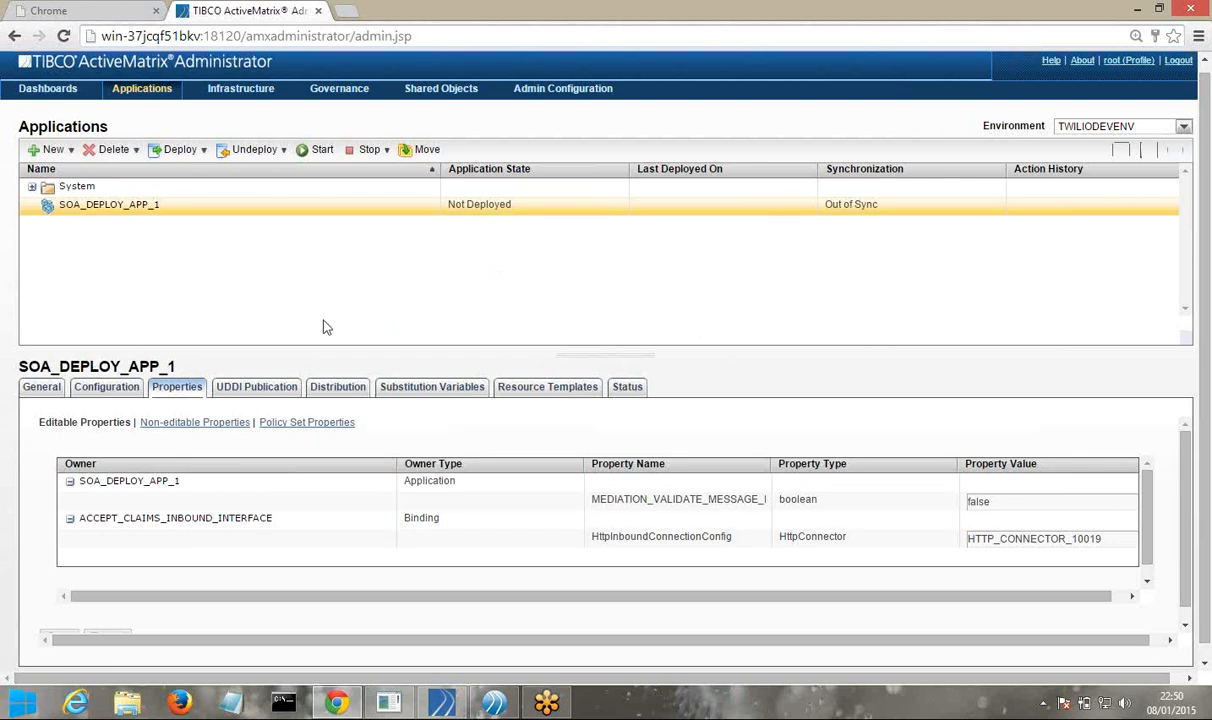
pyautogui.click(1054, 539)
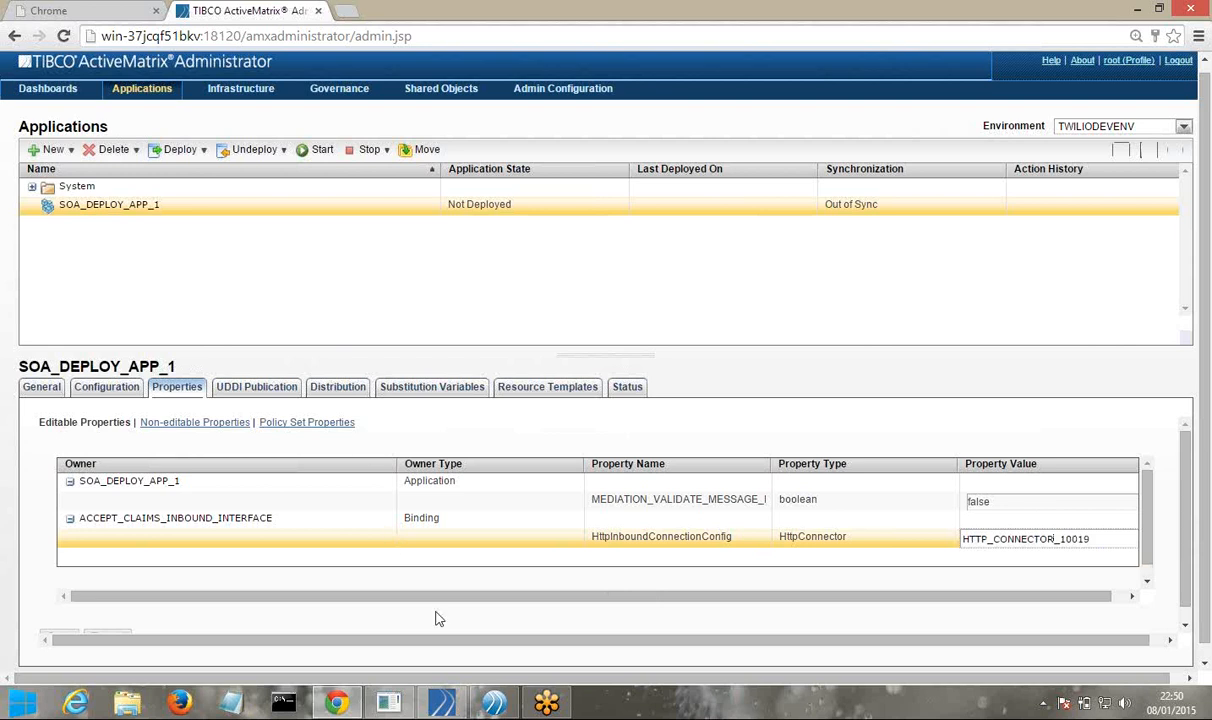
pyautogui.click(497, 705)
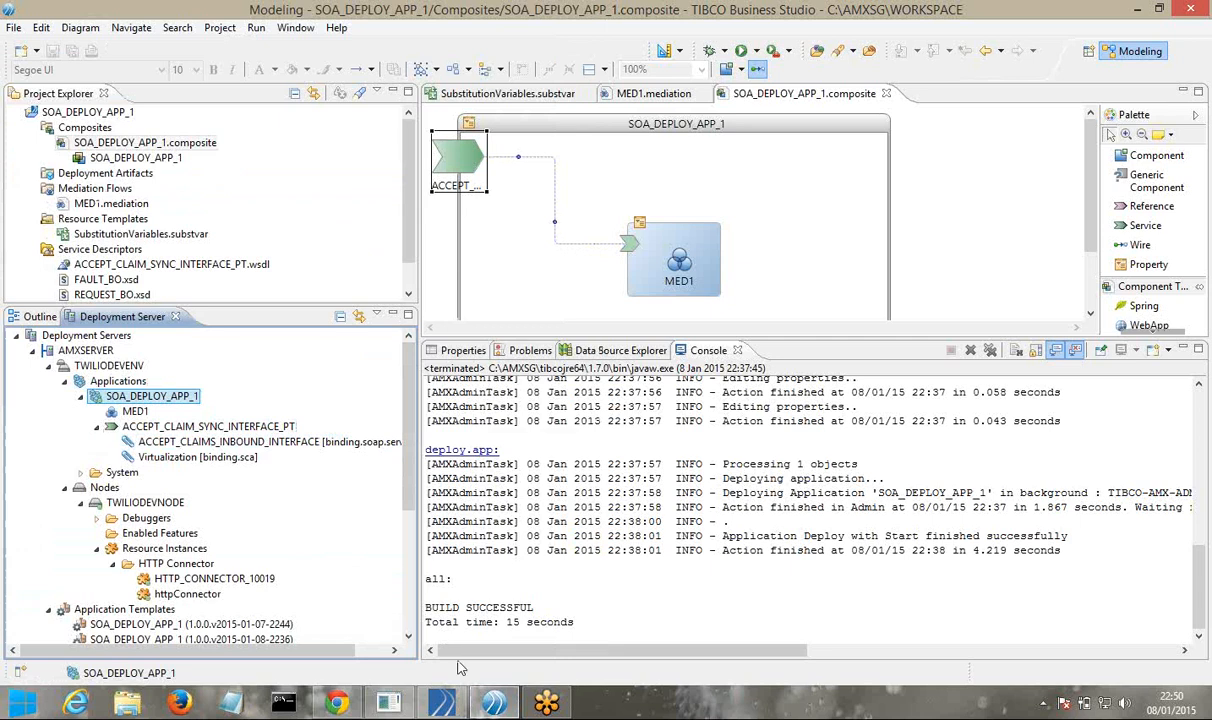
# Refresh the AMXSERVER server in the Deployment Server view
pyautogui.rightClick(108, 366)
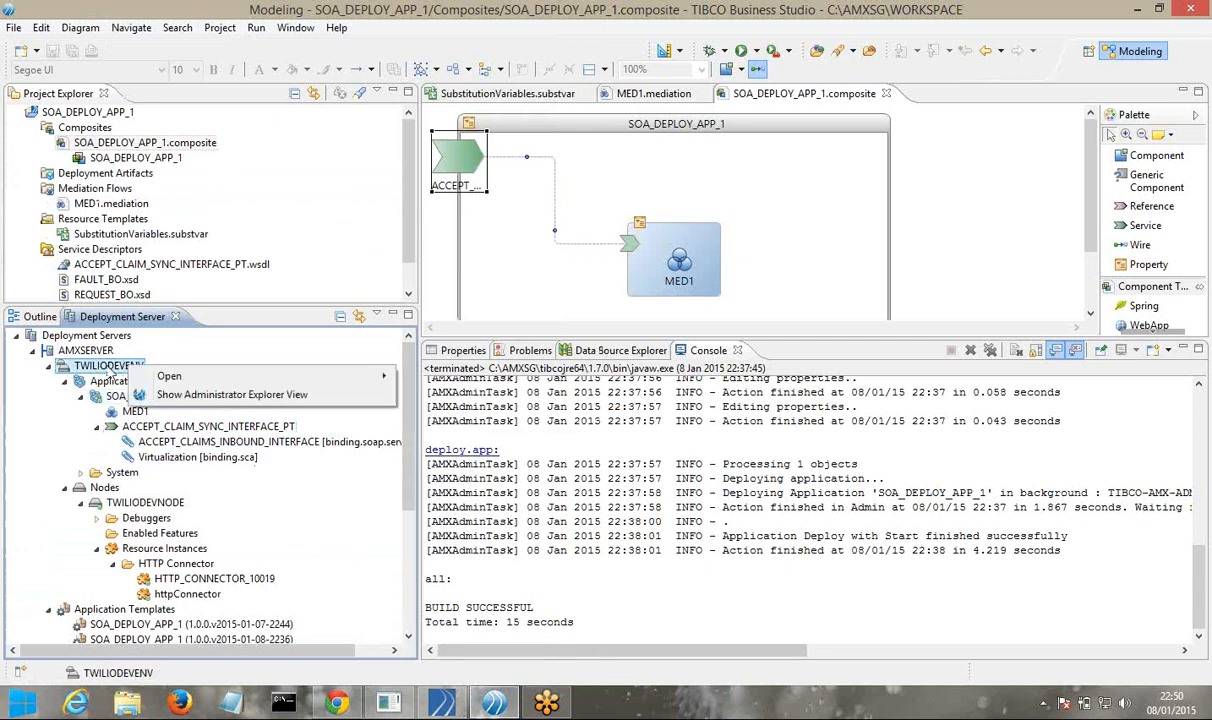
pyautogui.click(108, 351)
pyautogui.rightClick(107, 350)
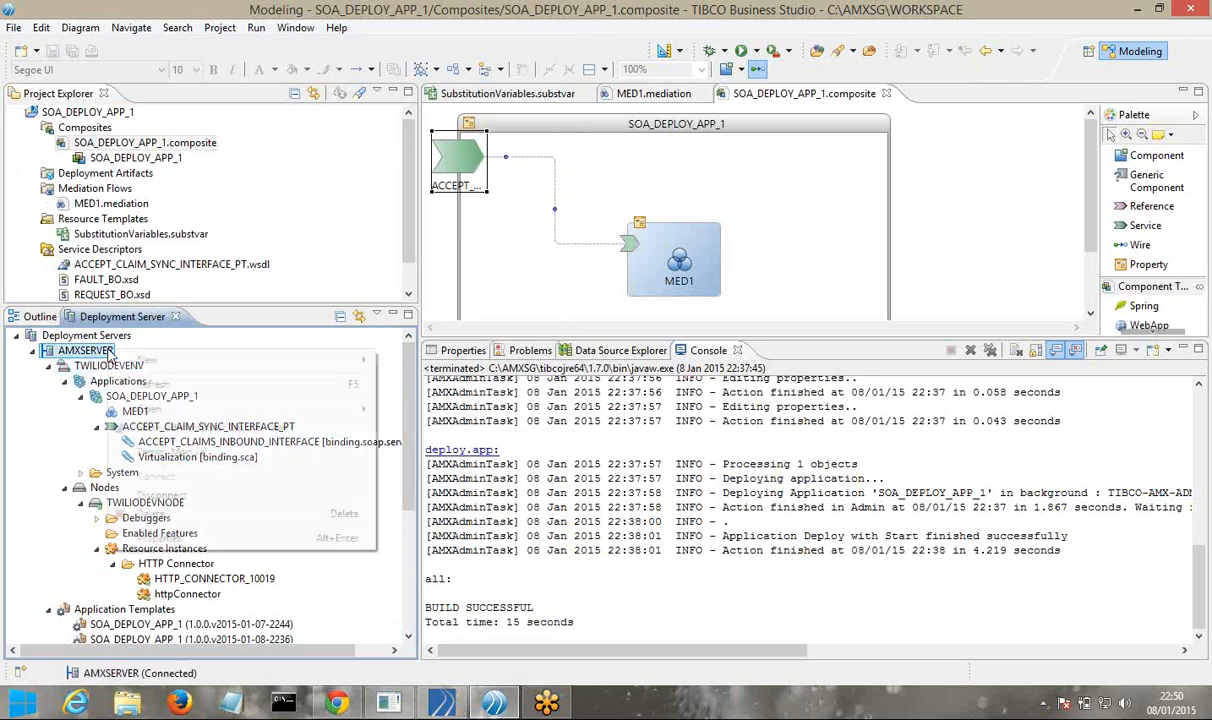
pyautogui.click(153, 386)
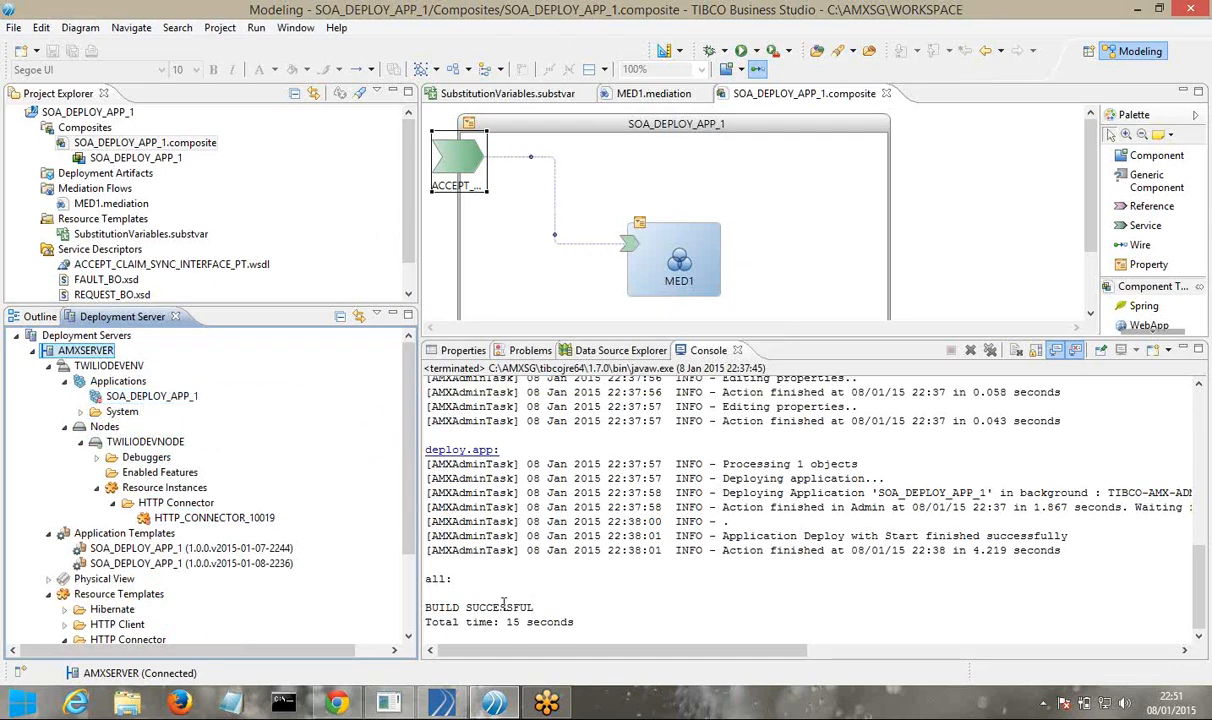
# Back in the browser, deploy SOA_DEPLOY_APP_1 again and close the connector failure messages
pyautogui.click(336, 703)
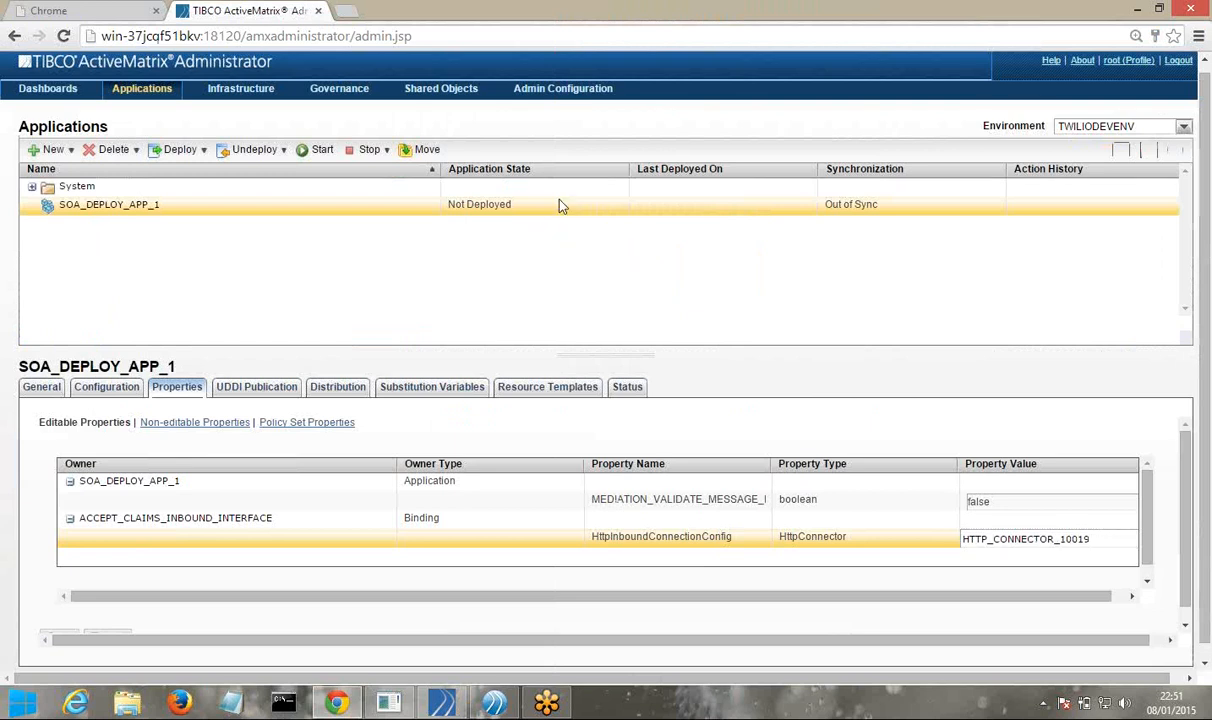
pyautogui.click(176, 152)
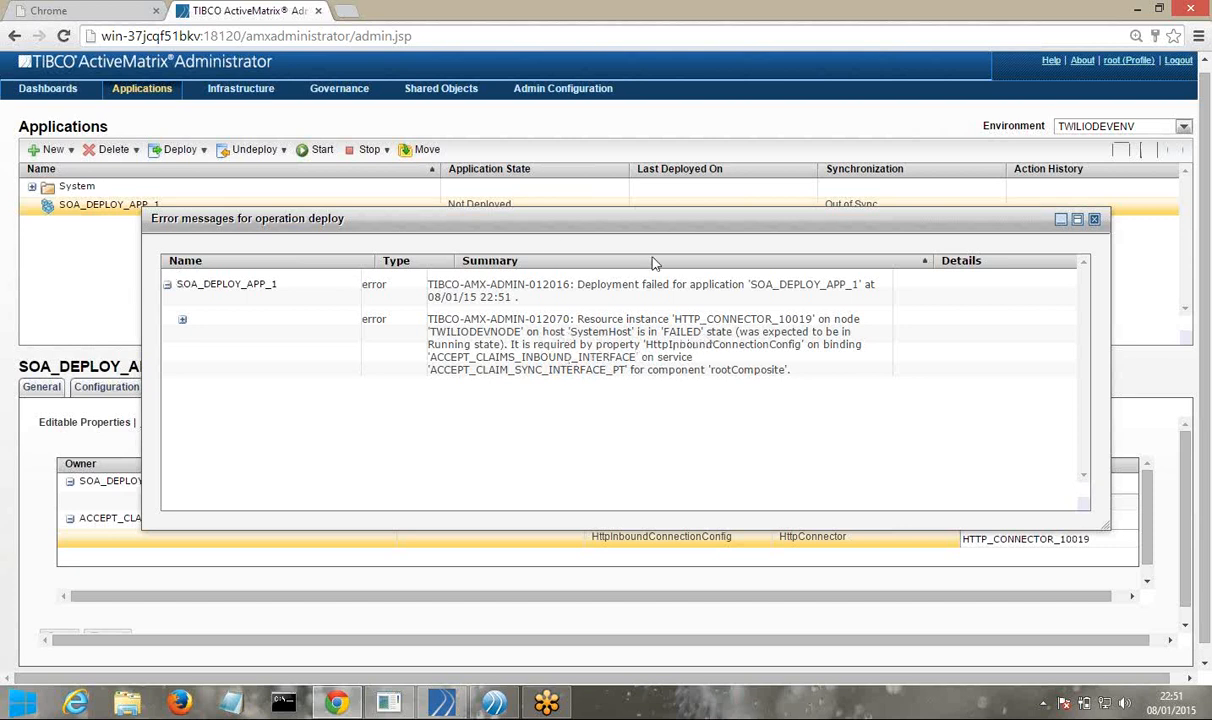
pyautogui.click(1094, 221)
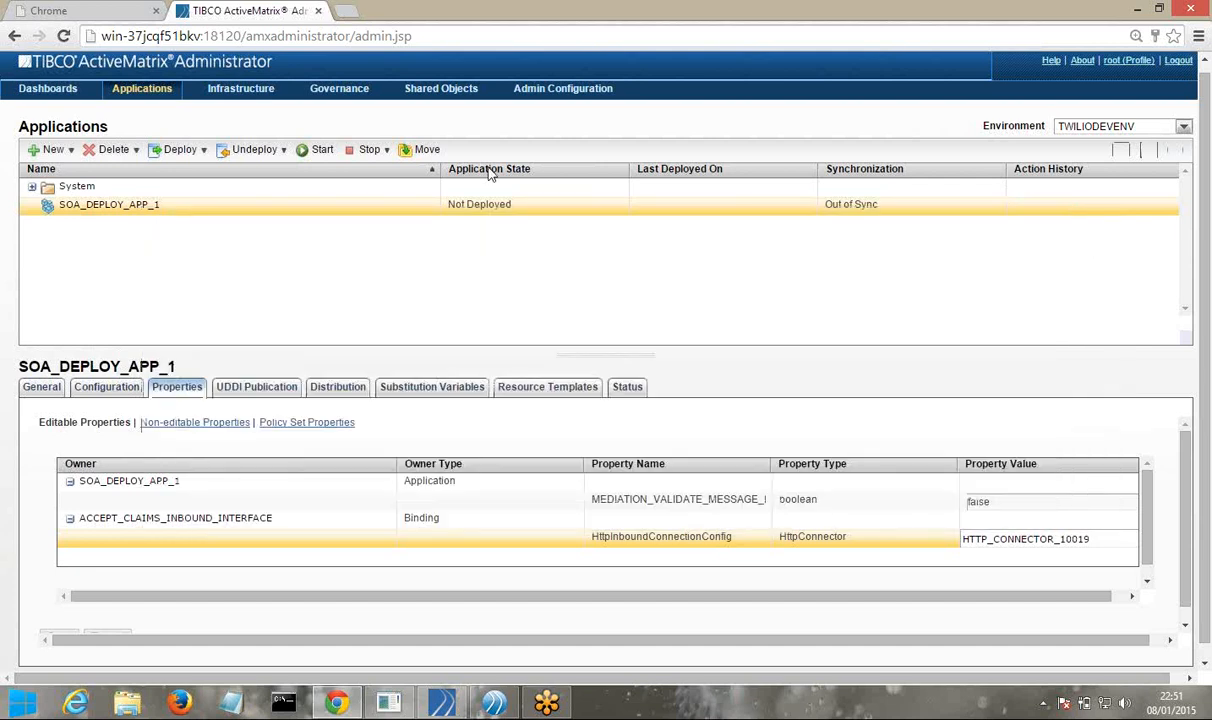
pyautogui.click(264, 94)
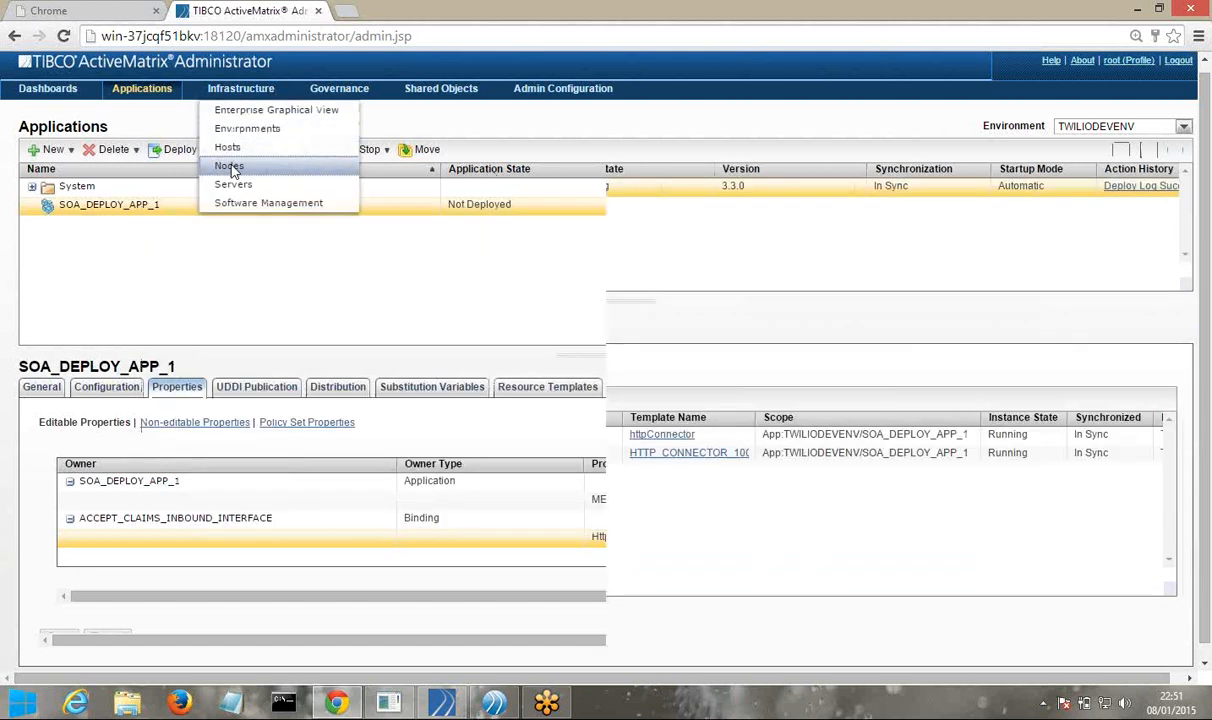
pyautogui.click(230, 166)
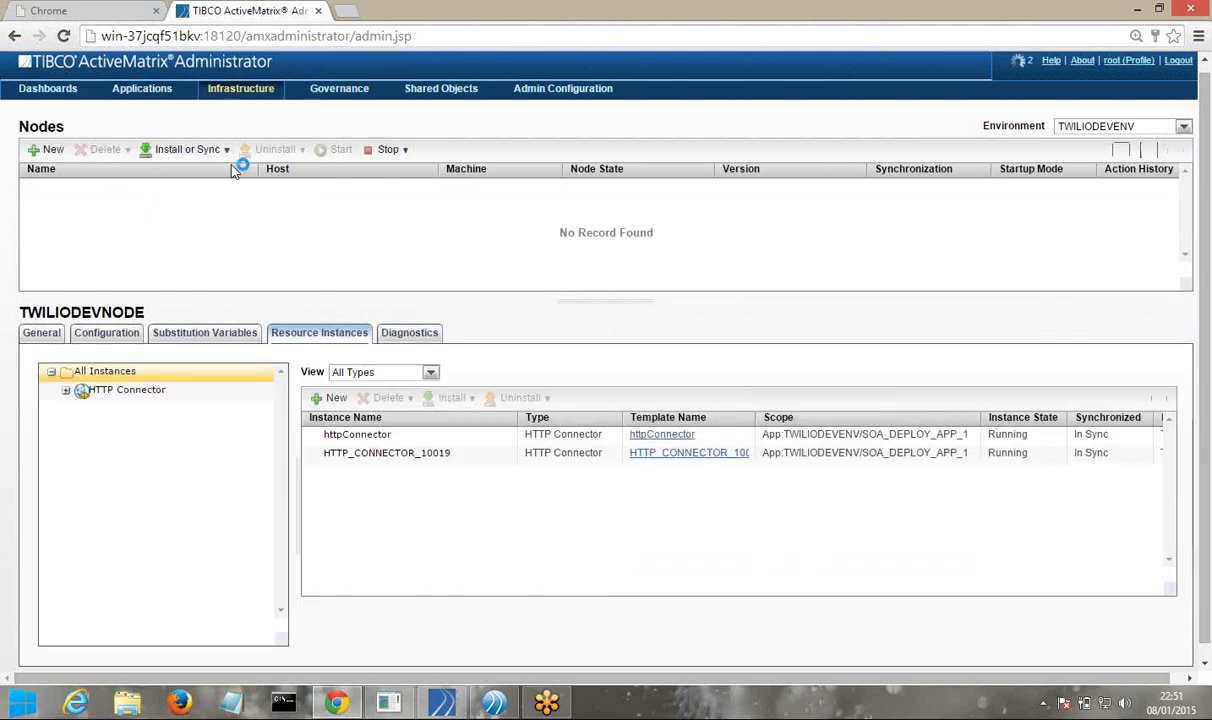
pyautogui.click(431, 373)
pyautogui.scroll(-1, 420, 270)
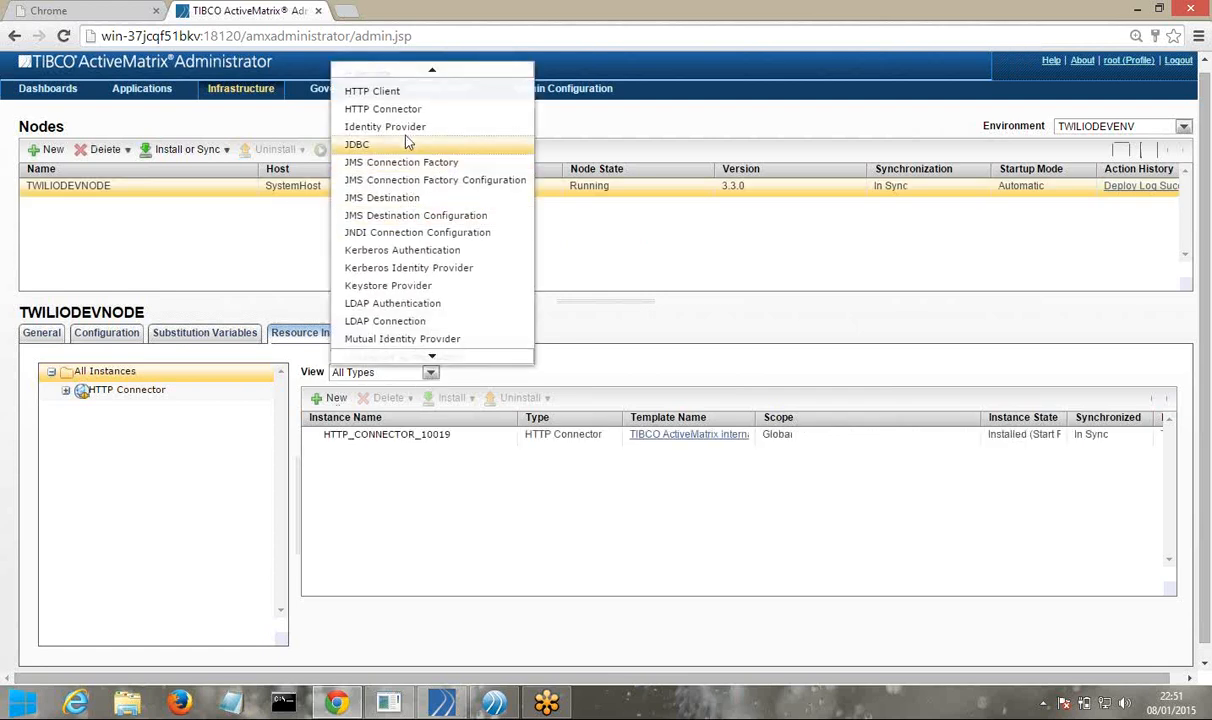
pyautogui.click(400, 109)
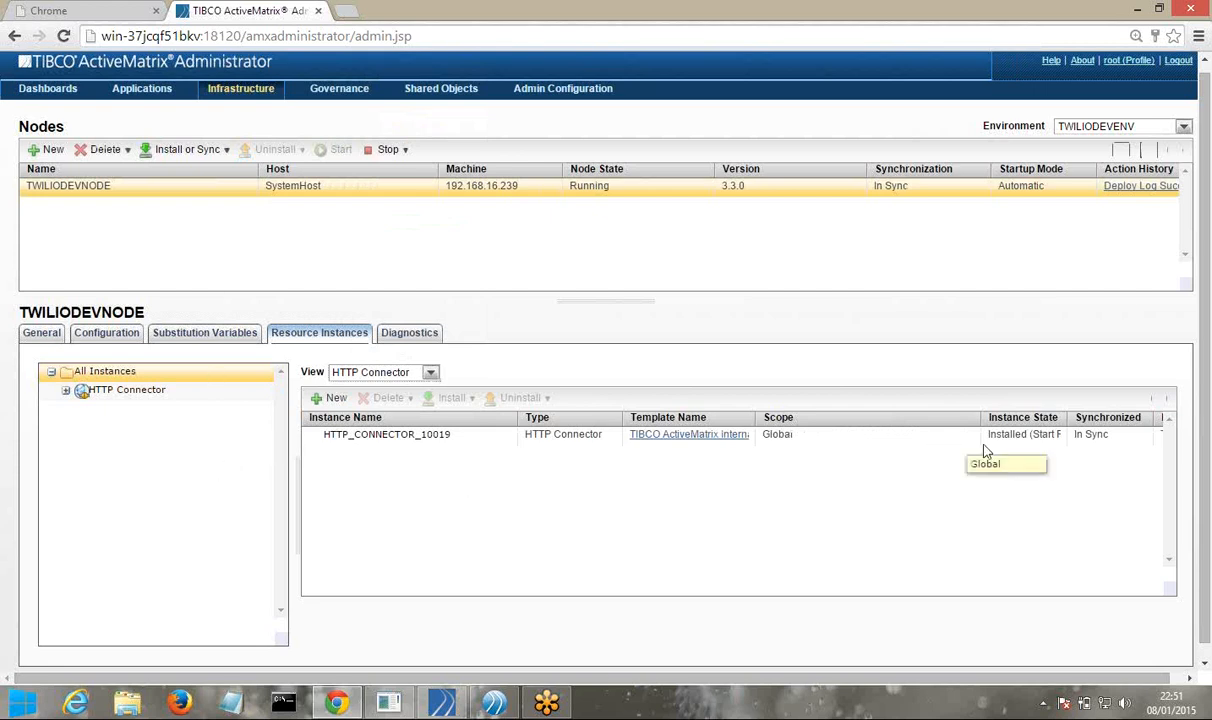
pyautogui.moveTo(1070, 418); pyautogui.dragTo(1128, 424)
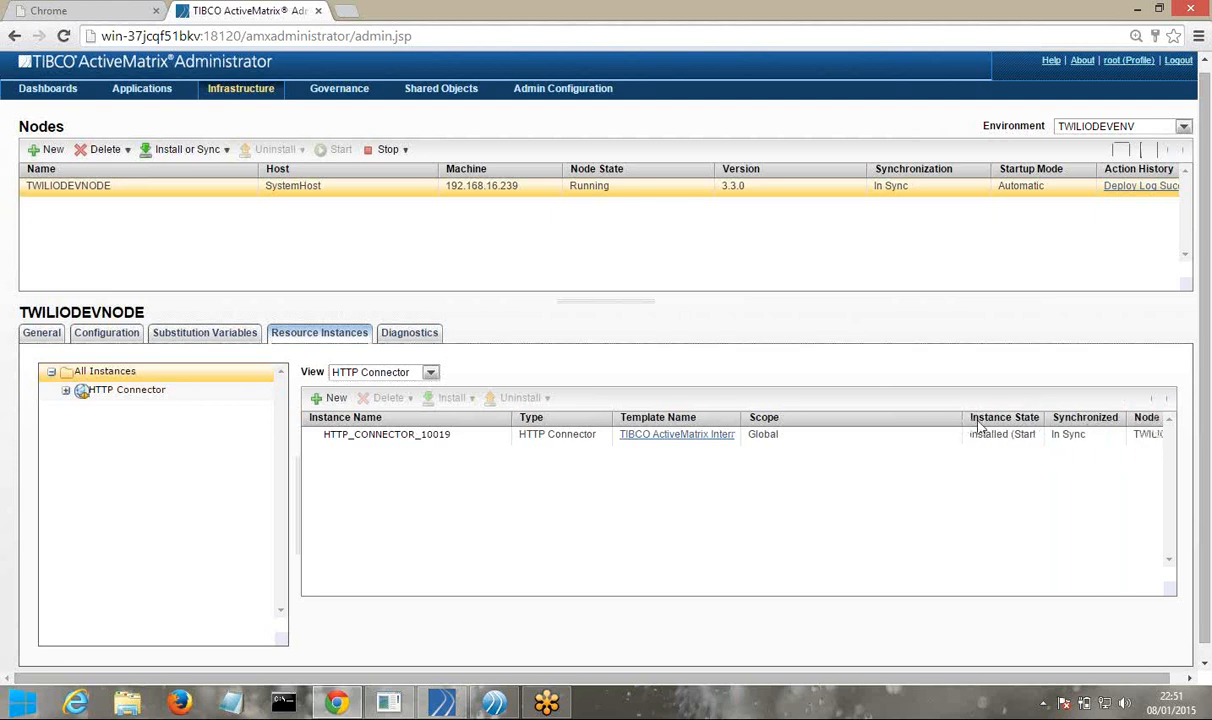
pyautogui.moveTo(1043, 421)
pyautogui.mouseDown()
pyautogui.moveTo(1025, 421)
pyautogui.moveTo(1038, 421)
pyautogui.mouseUp()
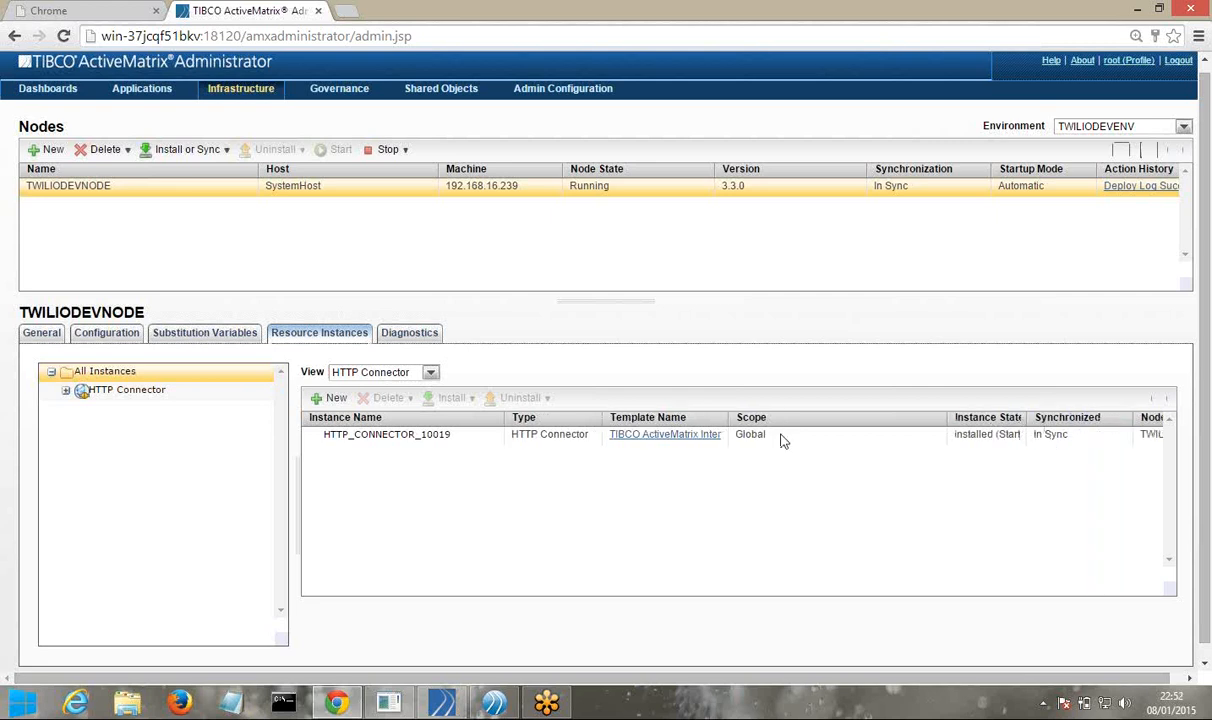
pyautogui.click(548, 438)
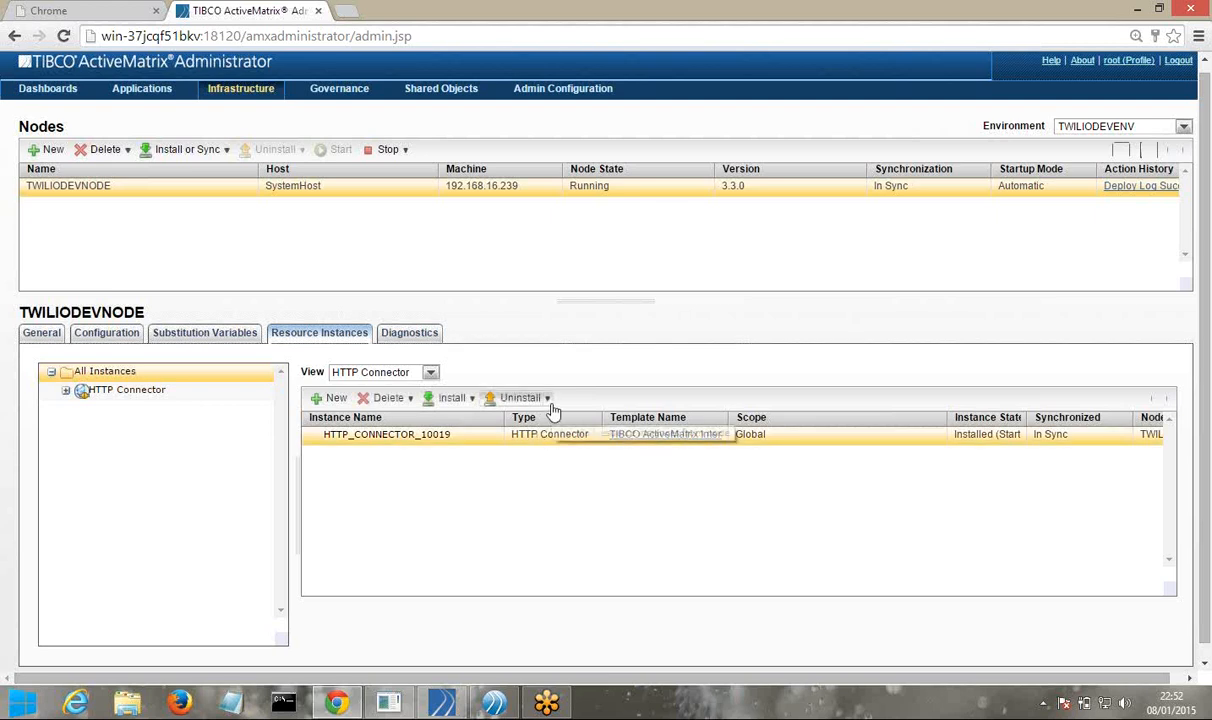
pyautogui.click(549, 401)
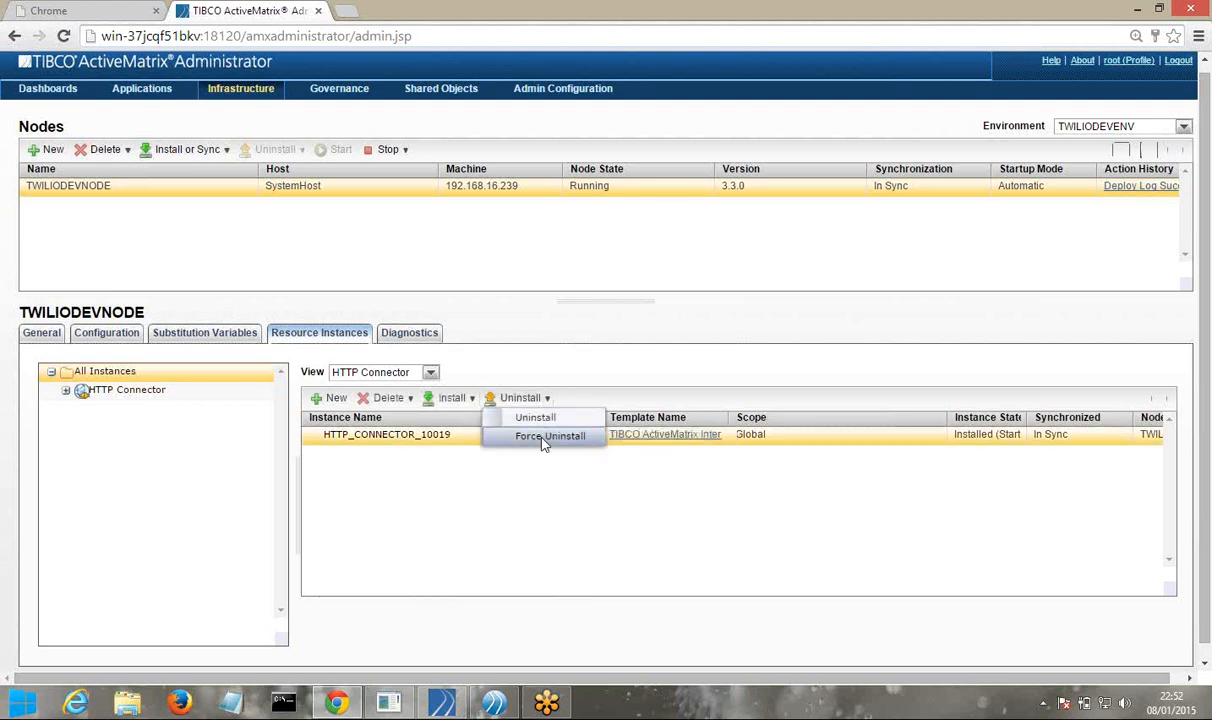
pyautogui.click(650, 443)
pyautogui.click(651, 435)
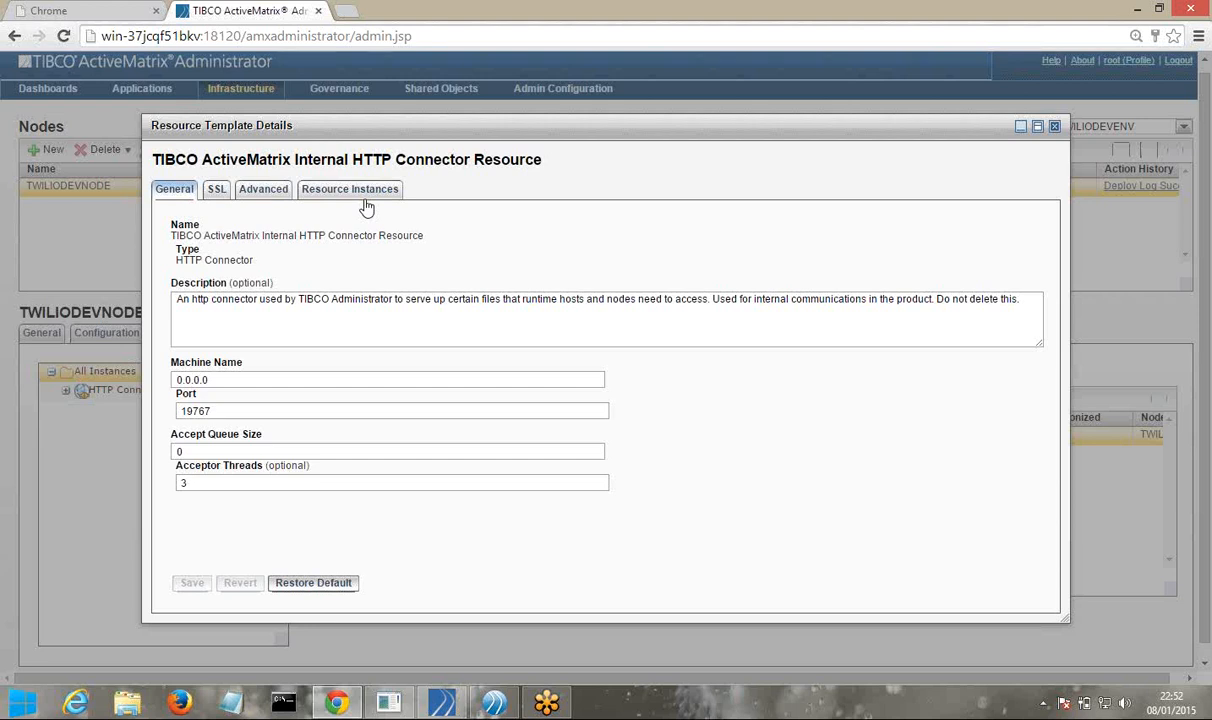
pyautogui.click(1055, 127)
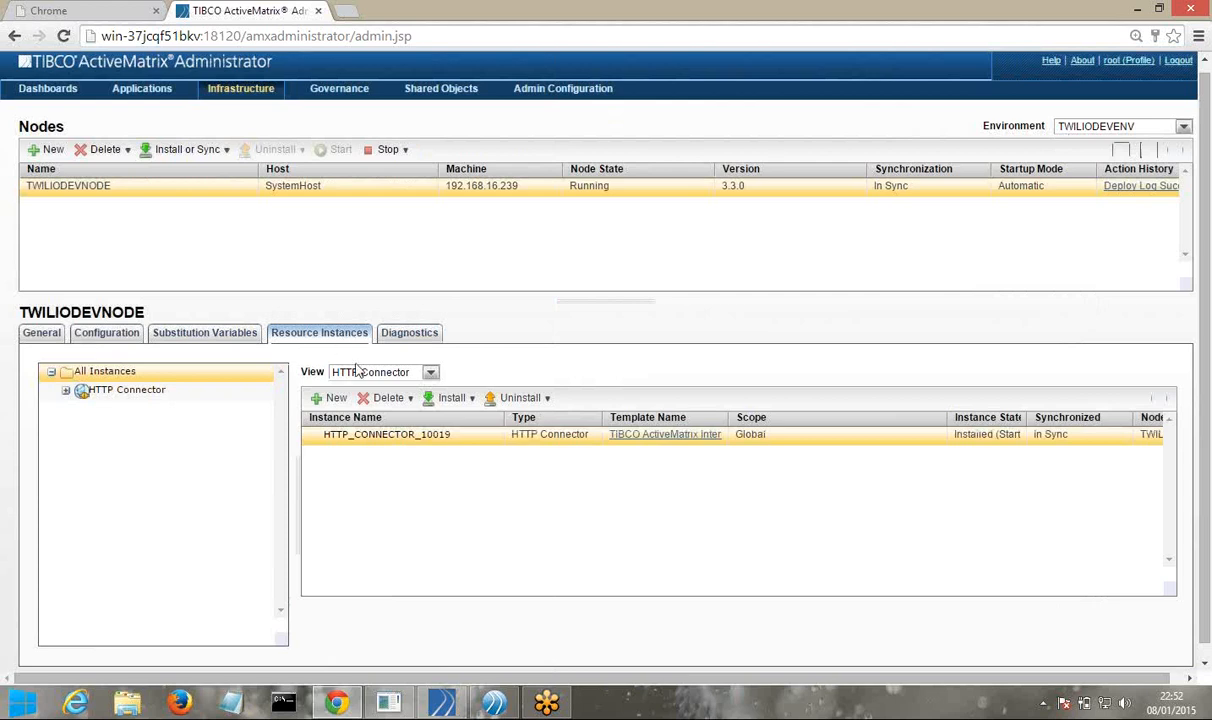
# Force-uninstall the HTTP_CONNECTOR_10019 instance, confirm with OK, then delete it from TWILIODEVNODE
pyautogui.click(547, 399)
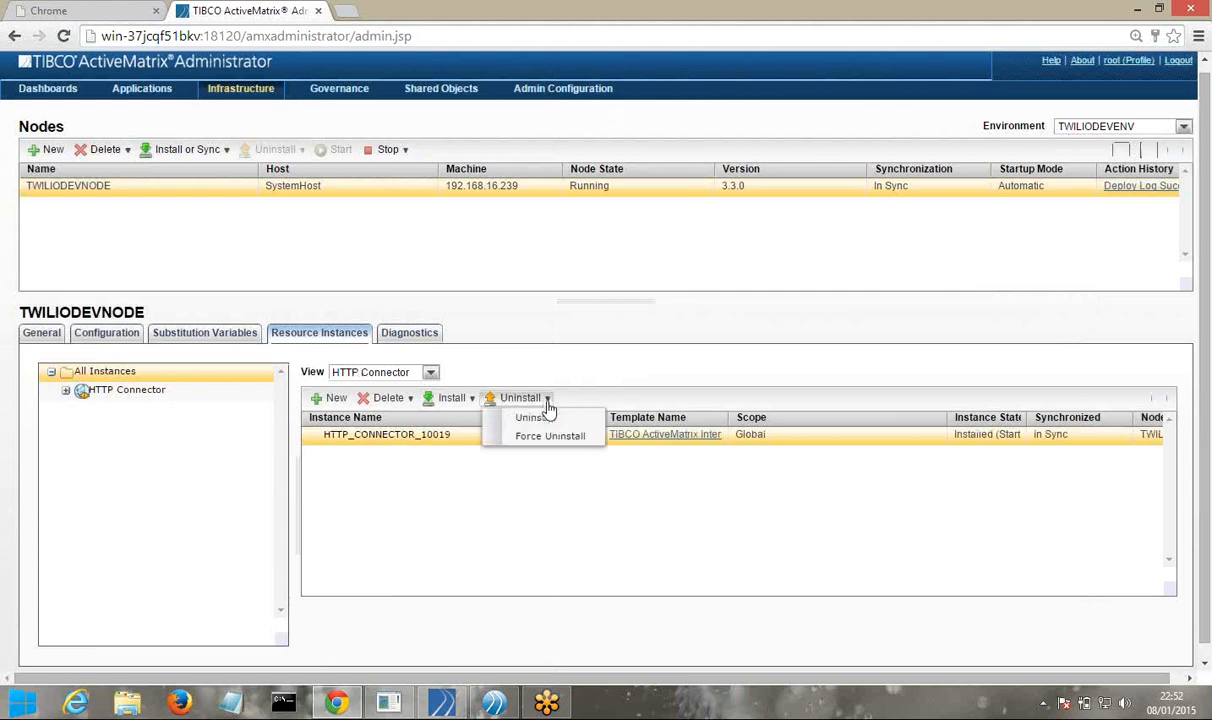
pyautogui.click(547, 437)
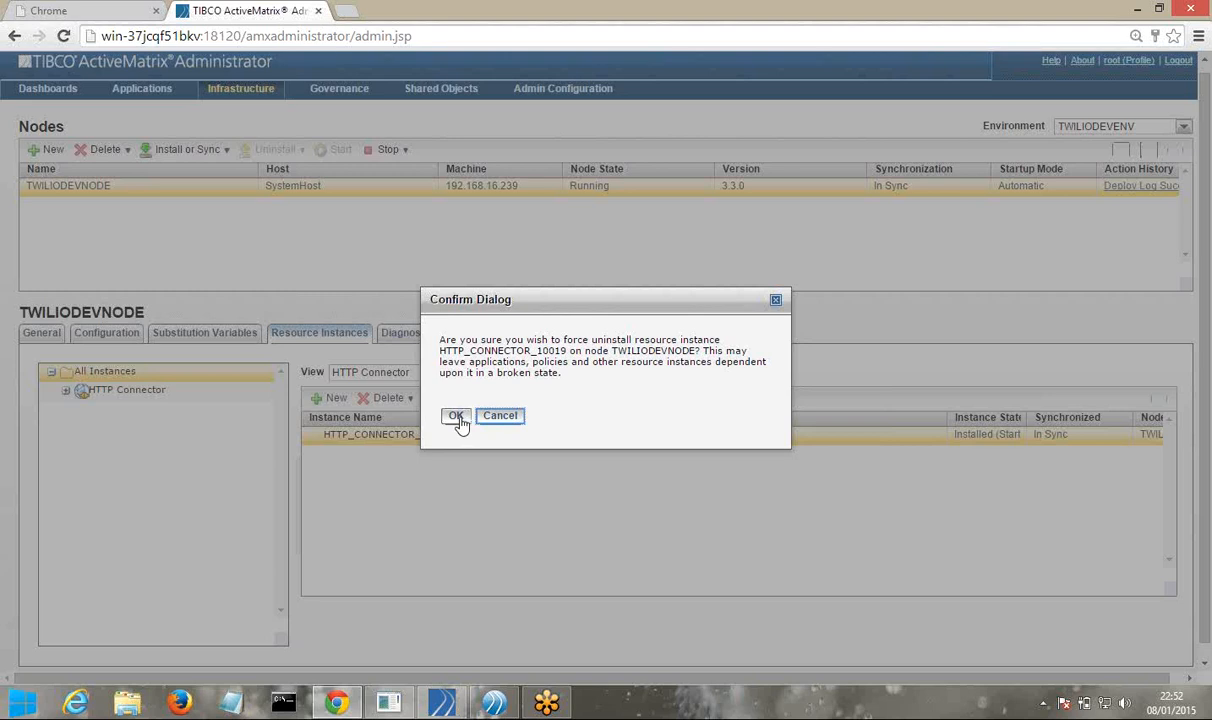
pyautogui.click(456, 416)
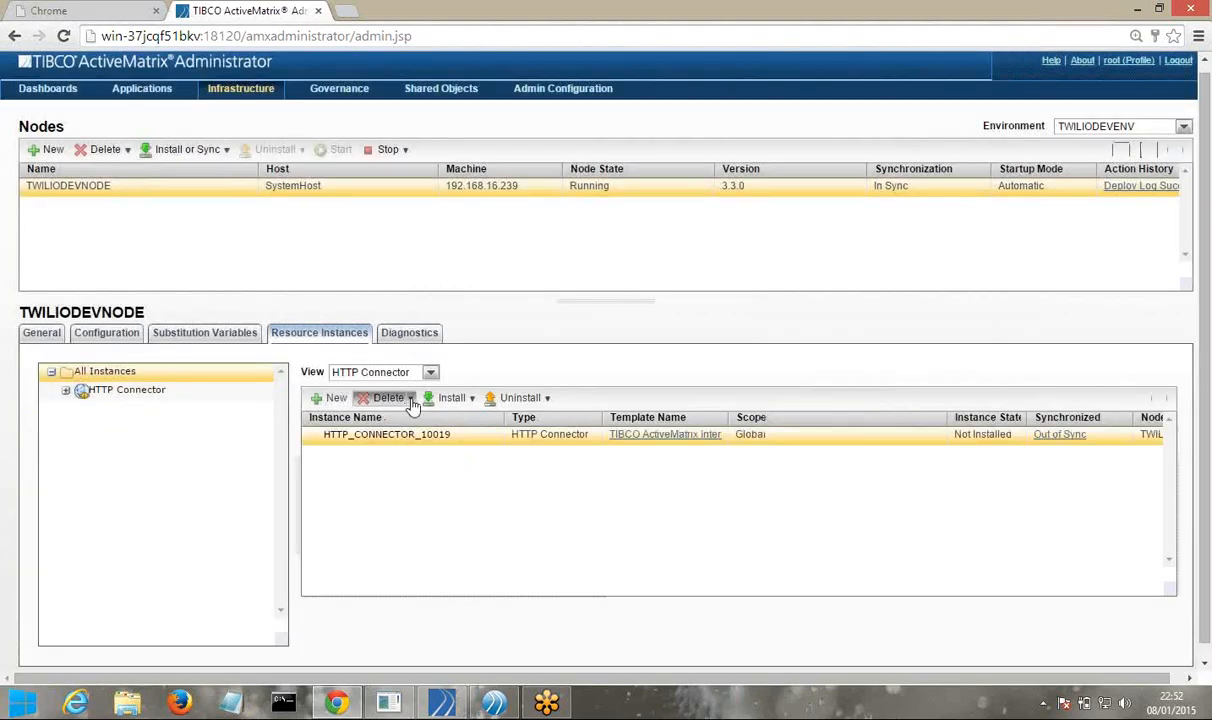
pyautogui.click(400, 398)
pyautogui.click(403, 420)
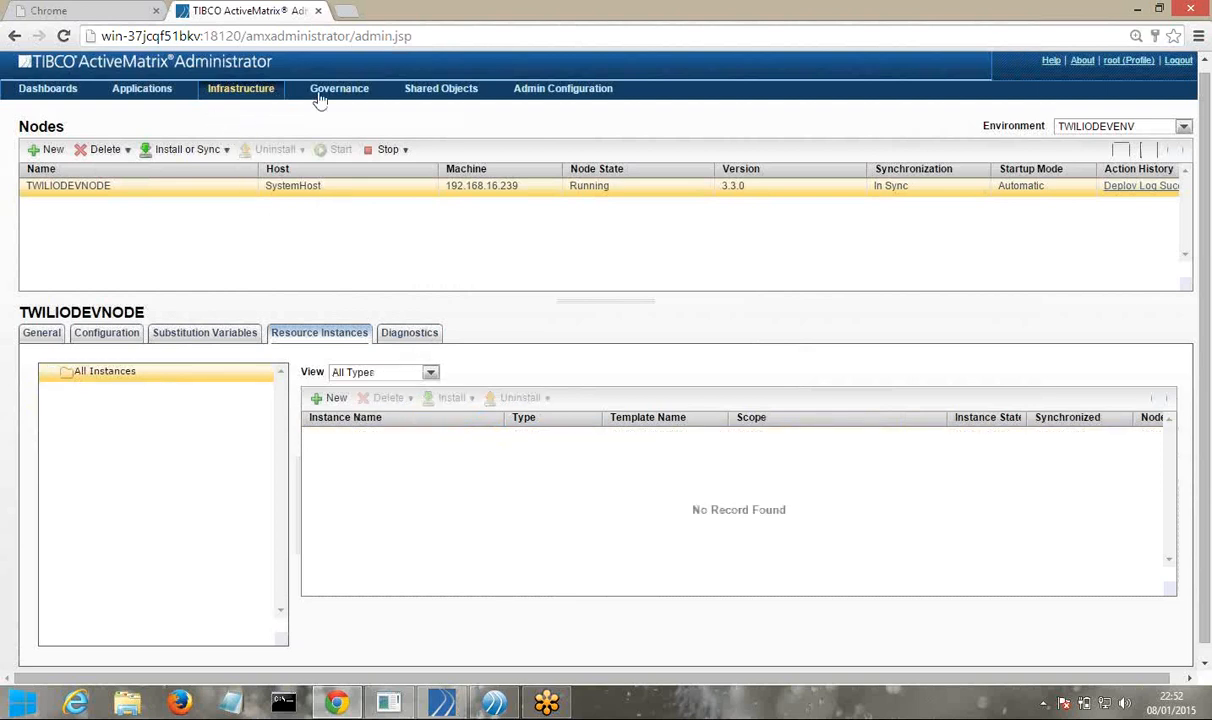
# Show Resource Templates scoped to the TWILIODEVENV environment alongside the Global ones
pyautogui.click(446, 110)
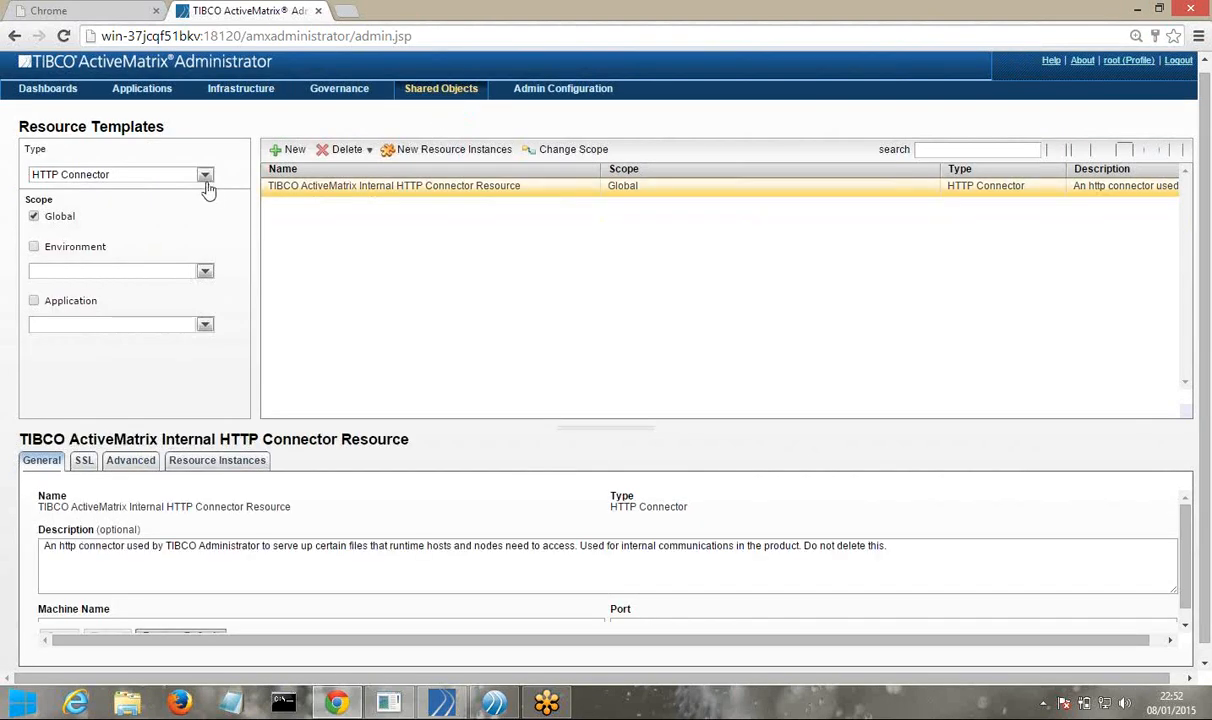
pyautogui.click(95, 246)
pyautogui.click(204, 271)
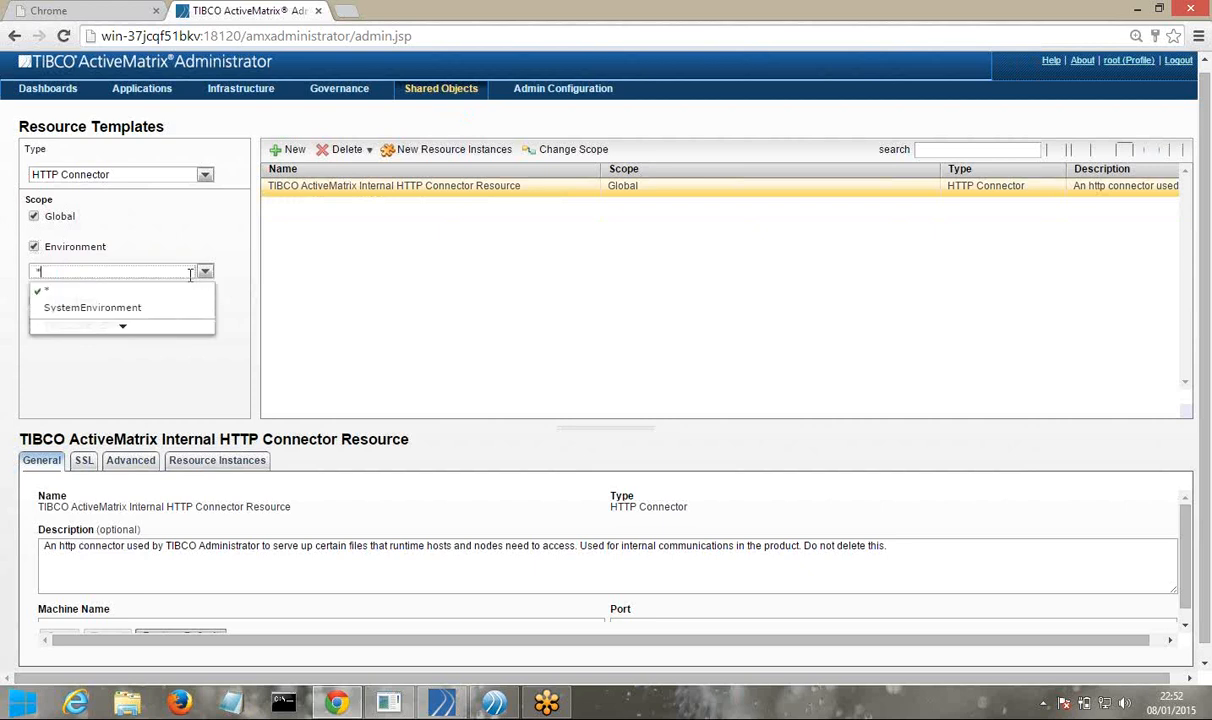
pyautogui.click(128, 330)
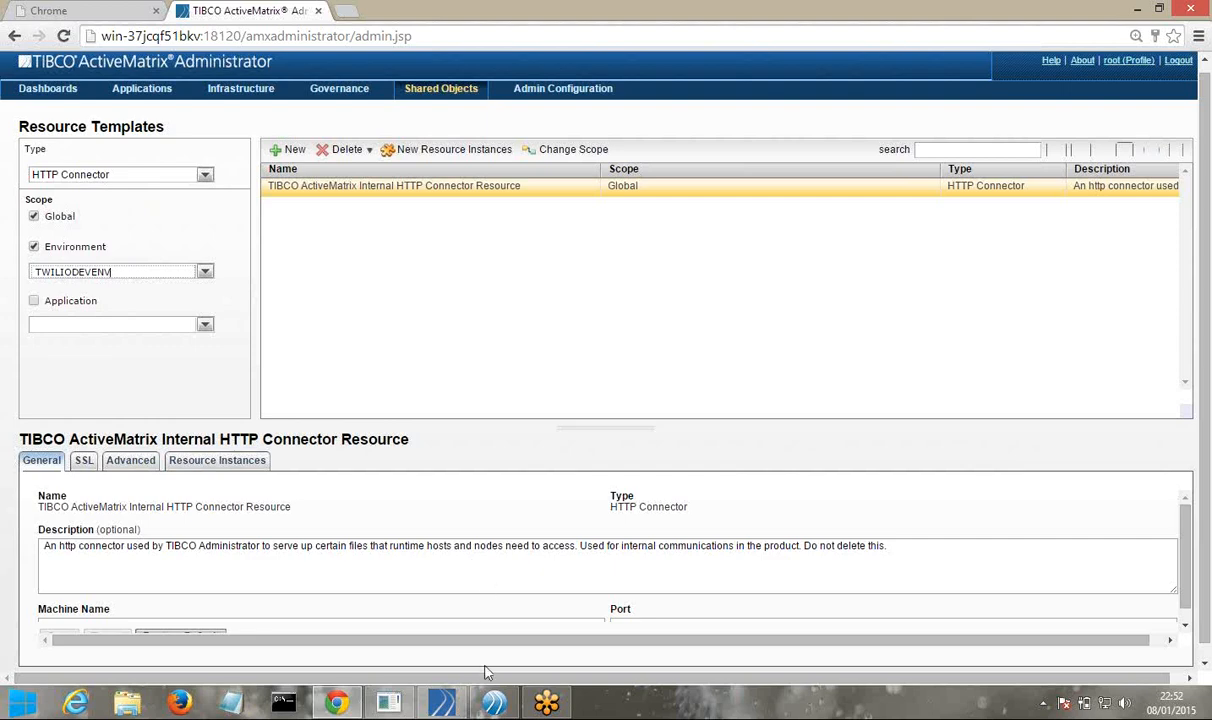
pyautogui.click(499, 710)
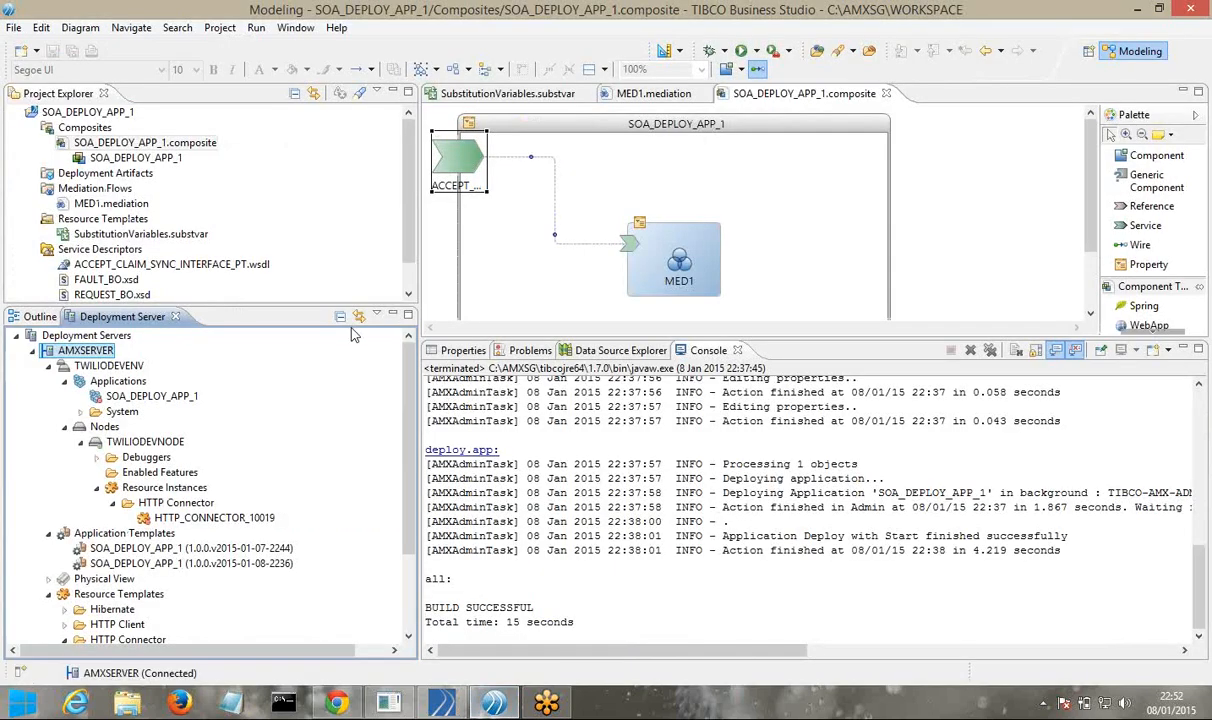
# Verify the promoted service binding's Connector Name is HTTP_CONNECTOR_10019 in the Properties view
pyautogui.click(462, 351)
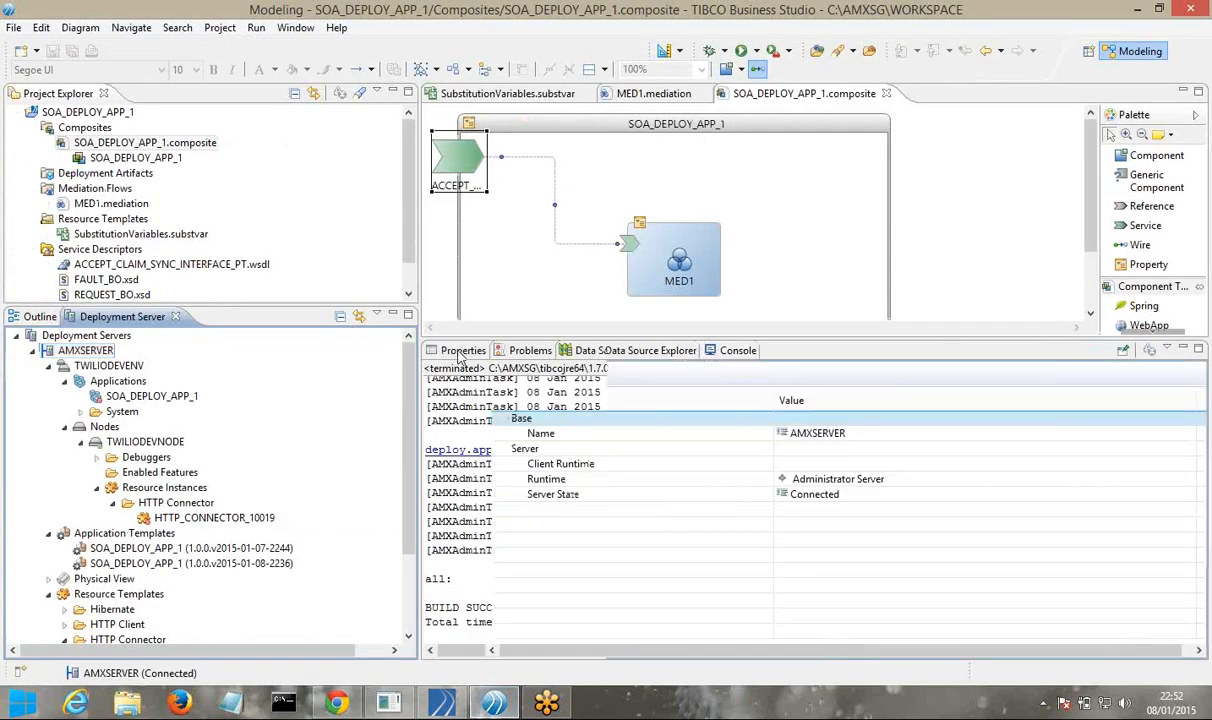
pyautogui.click(462, 176)
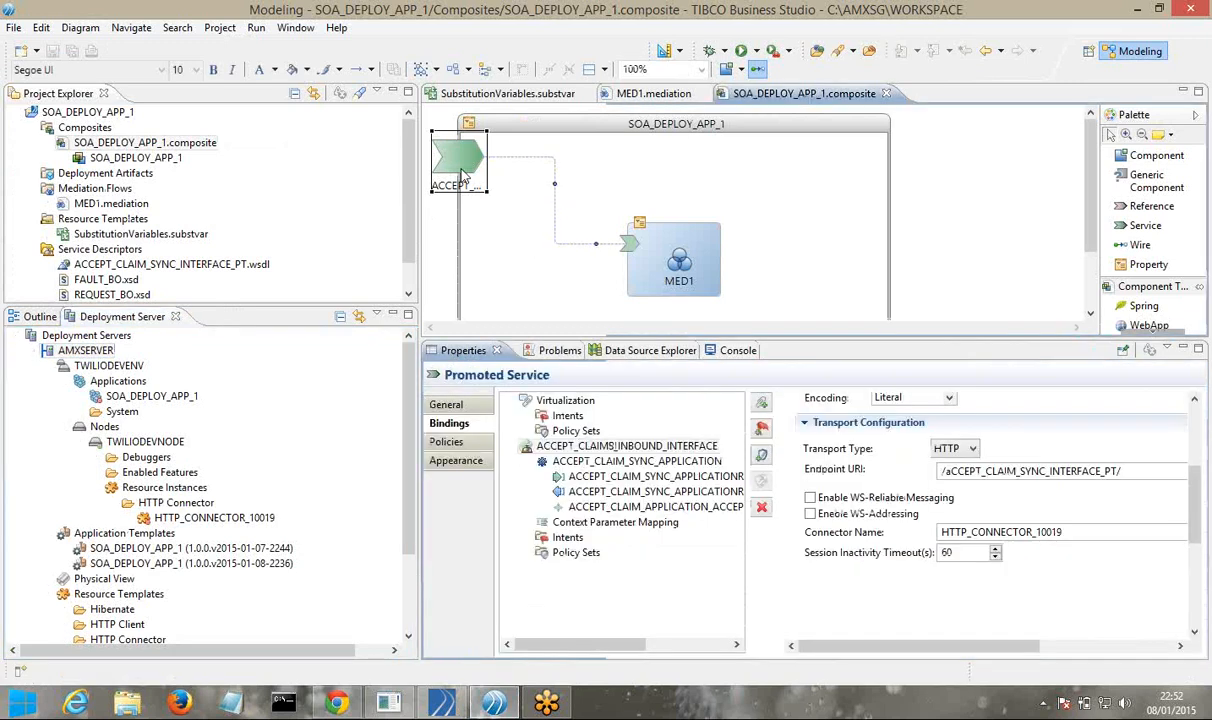
pyautogui.doubleClick(943, 533)
pyautogui.hotkey('ctrl', 'c')
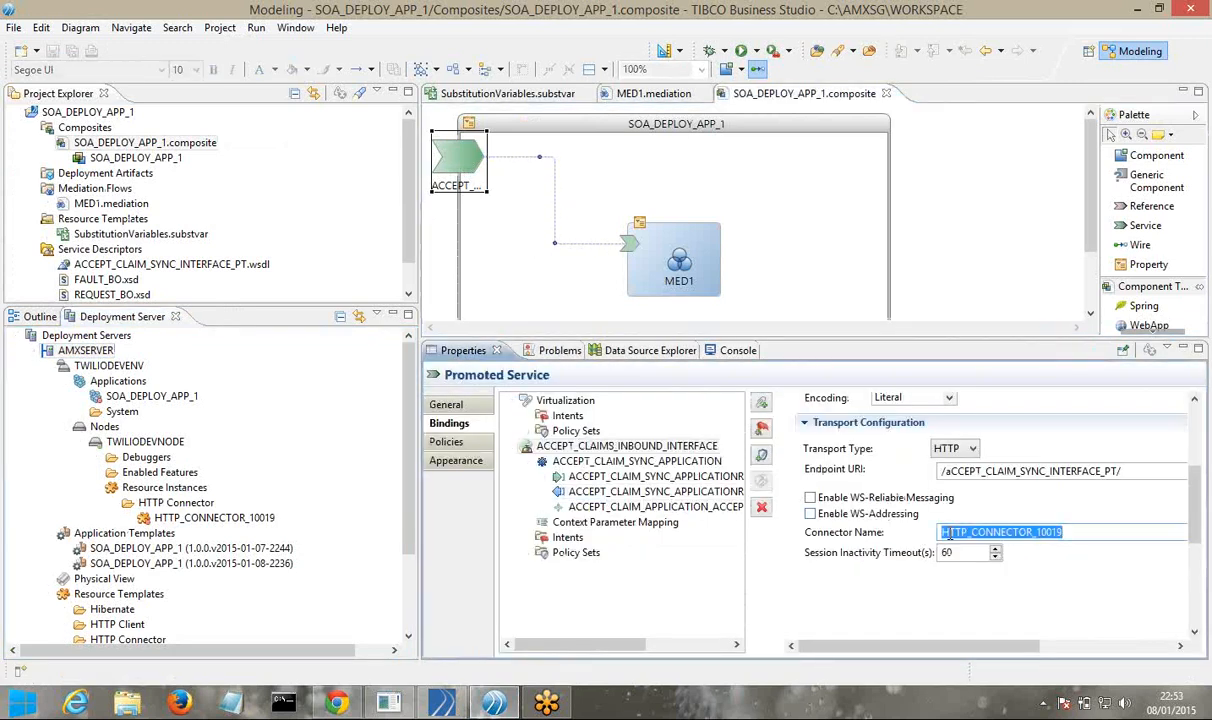
pyautogui.click(497, 704)
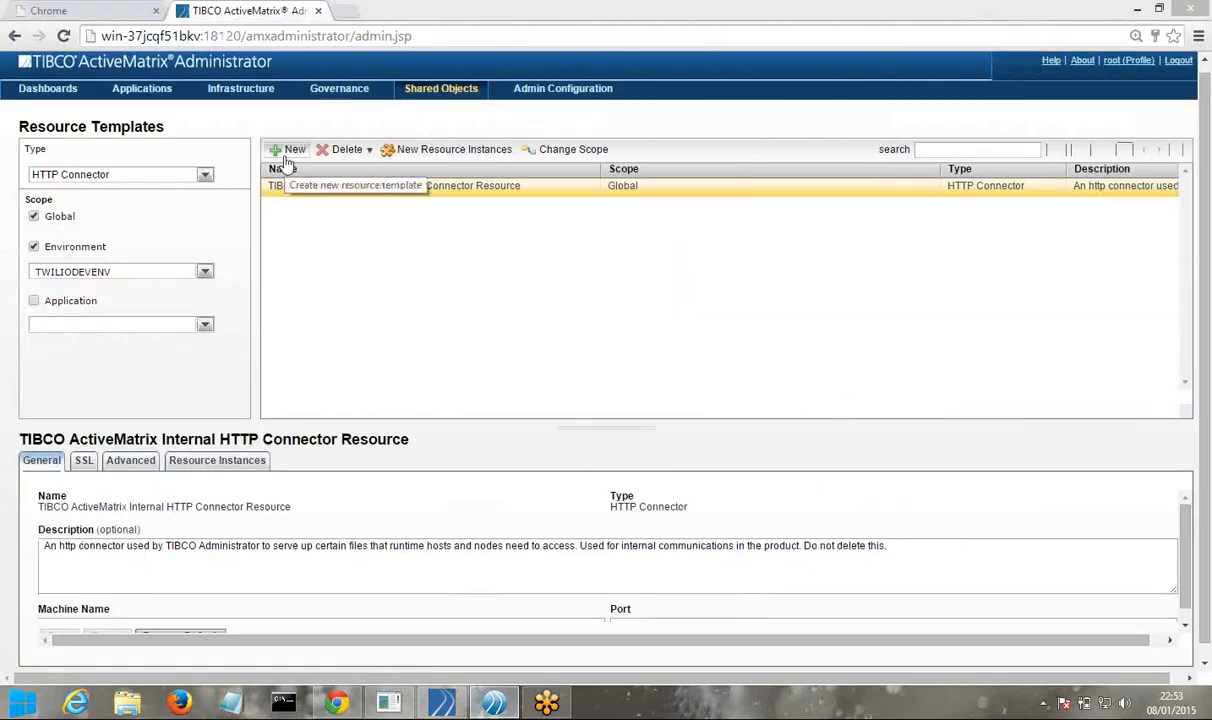
# Turn on the Application scope filter, trying SOA_DEPLOY_APP_1 before resetting it to all
pyautogui.click(35, 301)
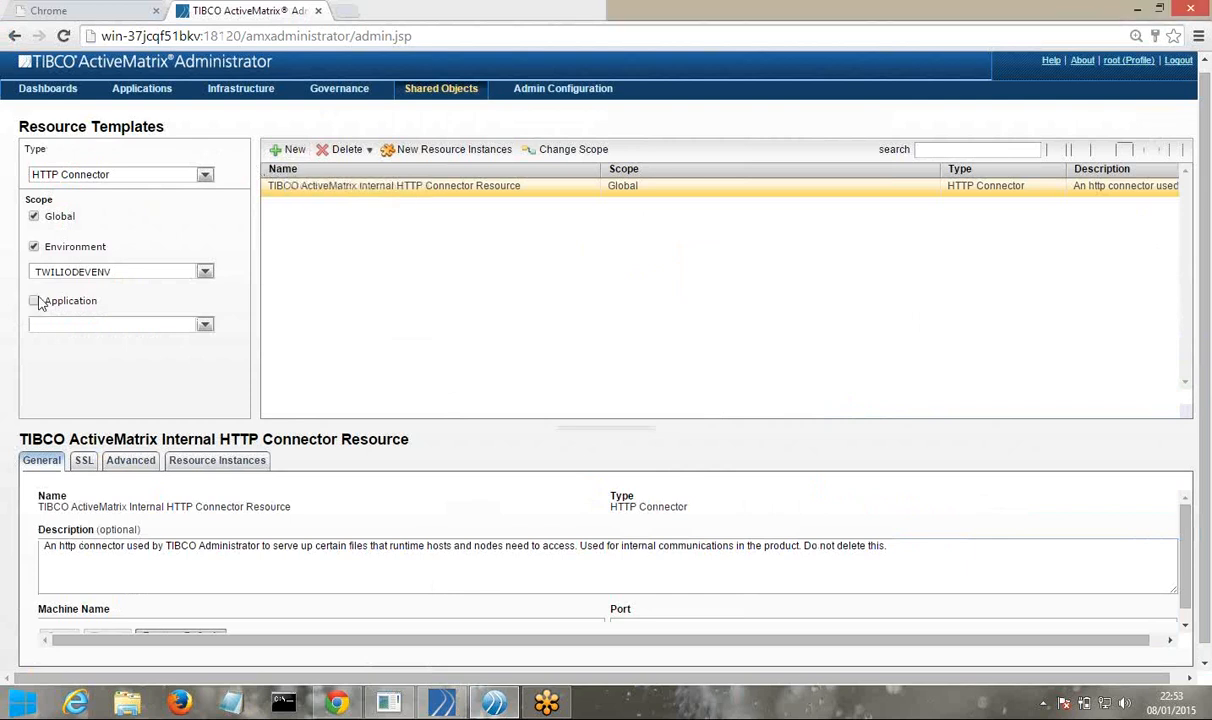
pyautogui.click(204, 324)
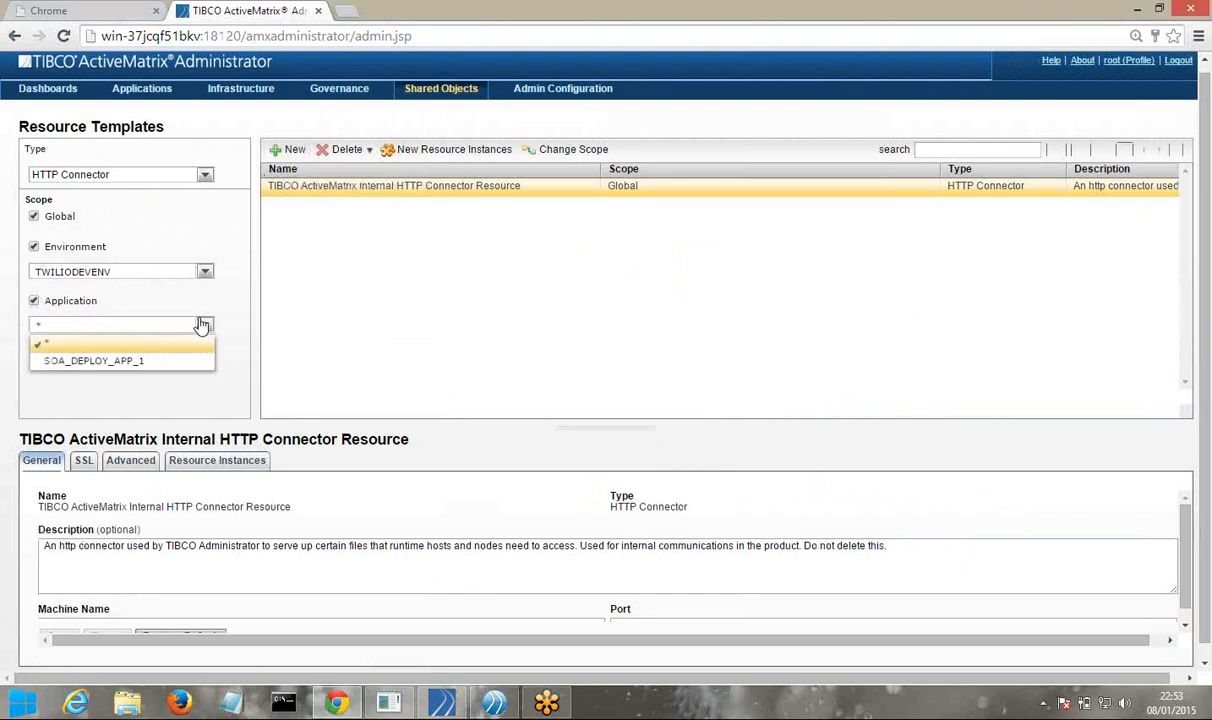
pyautogui.click(208, 360)
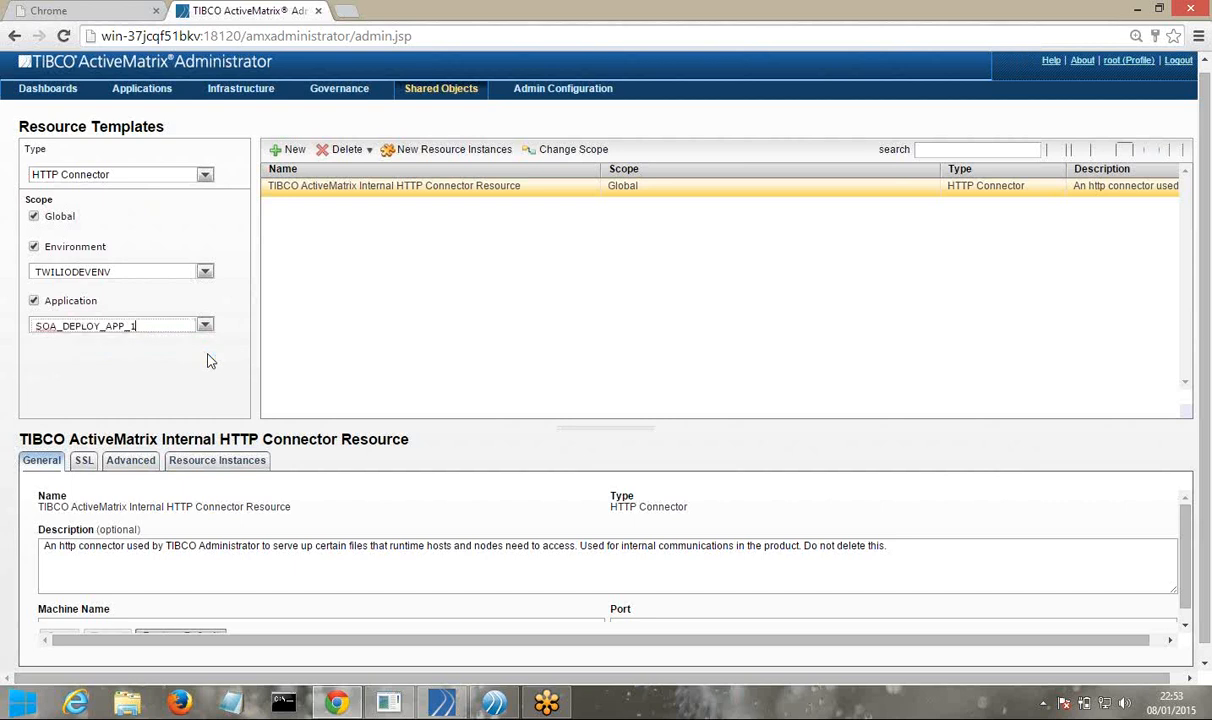
pyautogui.click(208, 325)
pyautogui.click(172, 342)
# Create and save a new resource template named HTTP_CONNECTOR_10019 with port 10019
pyautogui.click(286, 150)
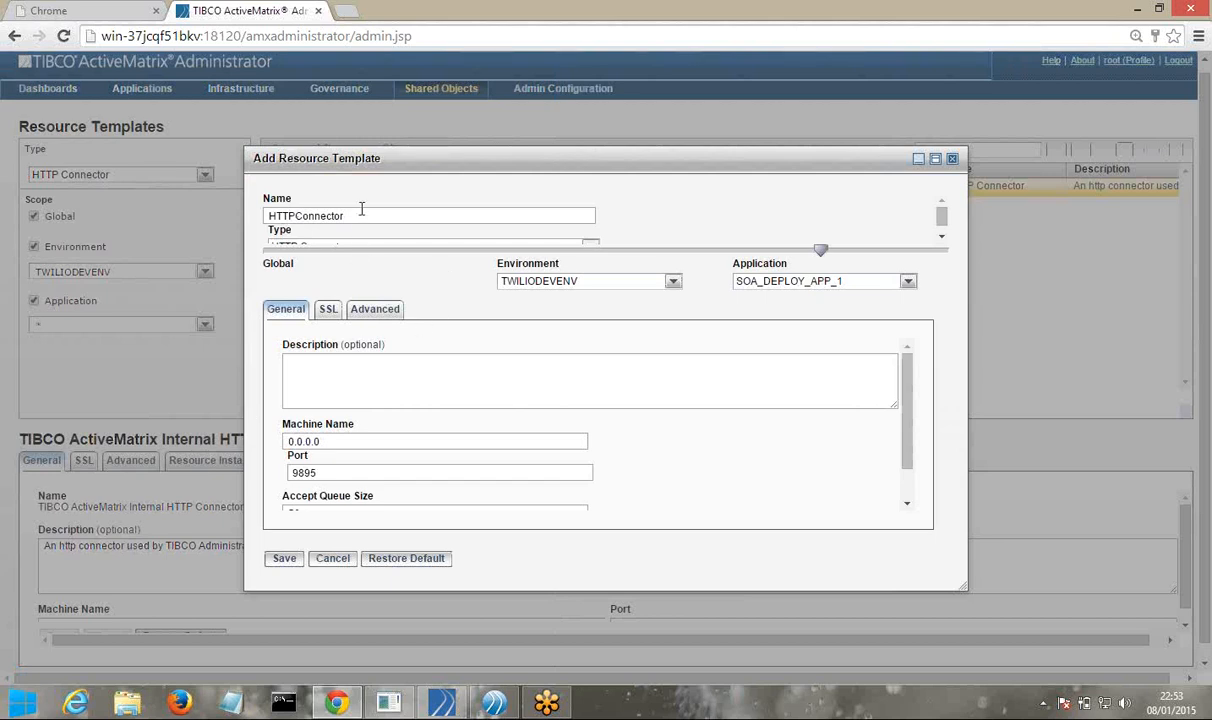
pyautogui.doubleClick(362, 209)
pyautogui.hotkey('ctrl', 'v')
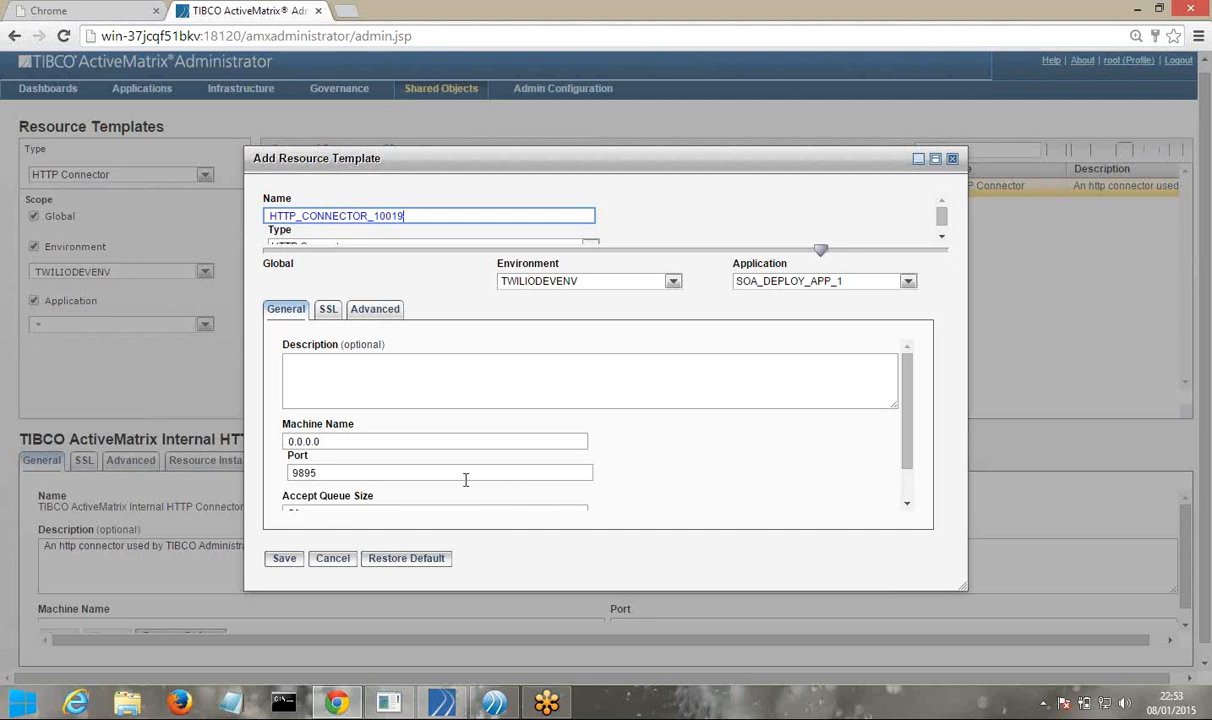
pyautogui.click(425, 472)
pyautogui.doubleClick(413, 475)
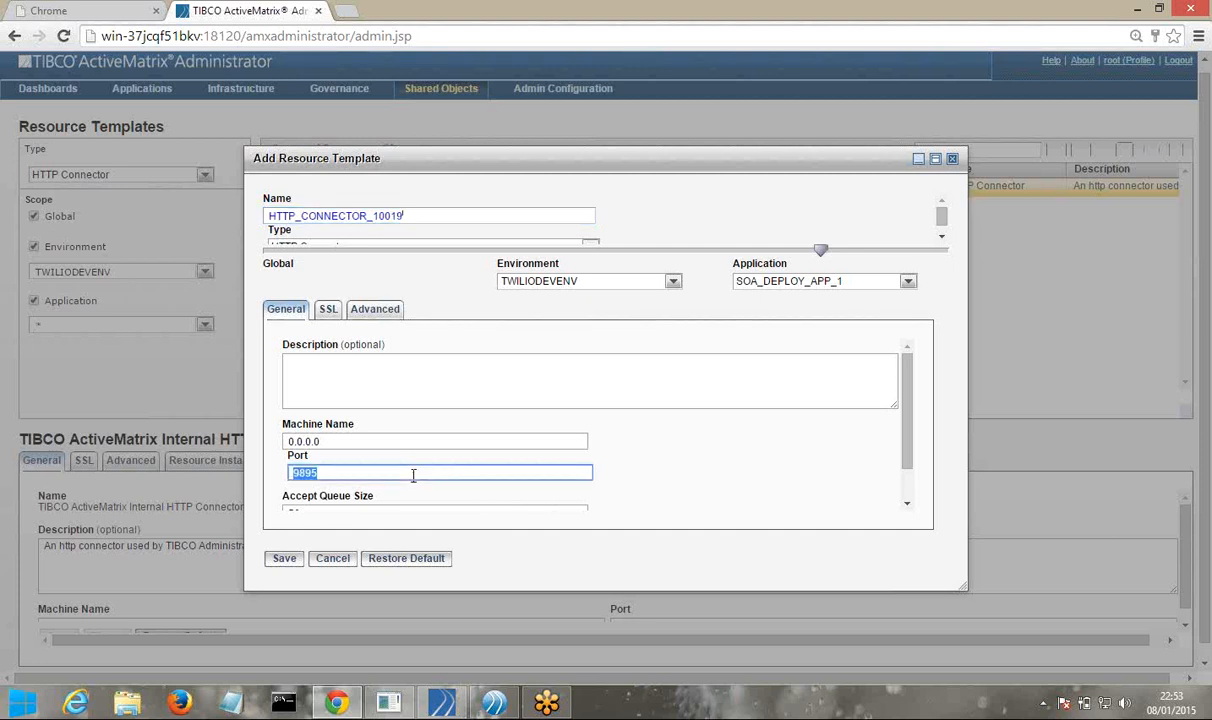
pyautogui.write('10019')
pyautogui.click(286, 563)
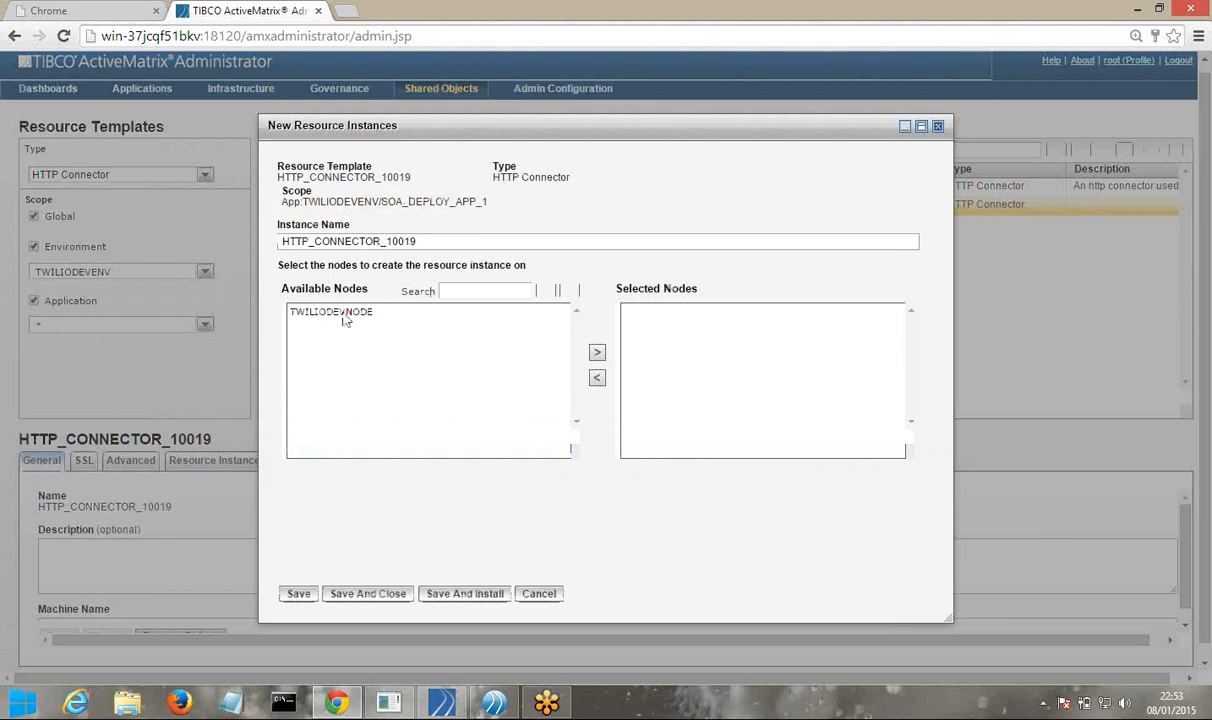
# Install an HTTP_CONNECTOR_10019 resource instance on TWILIODEVNODE from the template, then view the Nodes page
pyautogui.click(312, 312)
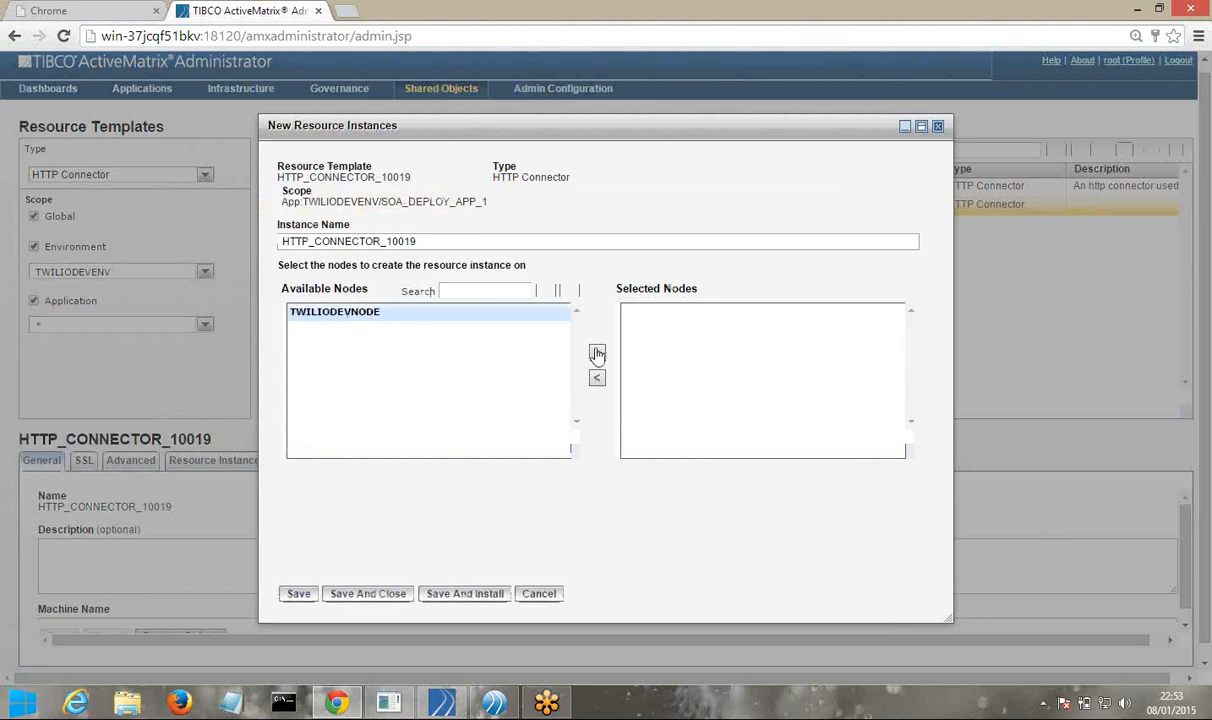
pyautogui.click(597, 352)
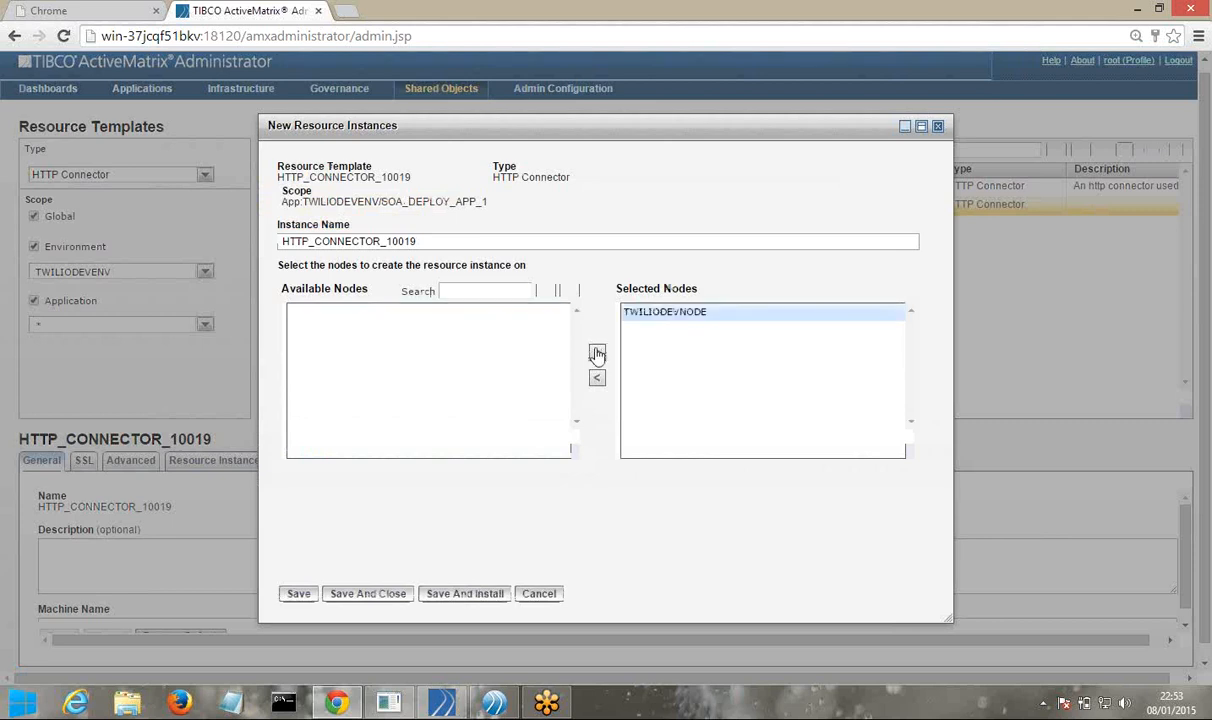
pyautogui.click(466, 595)
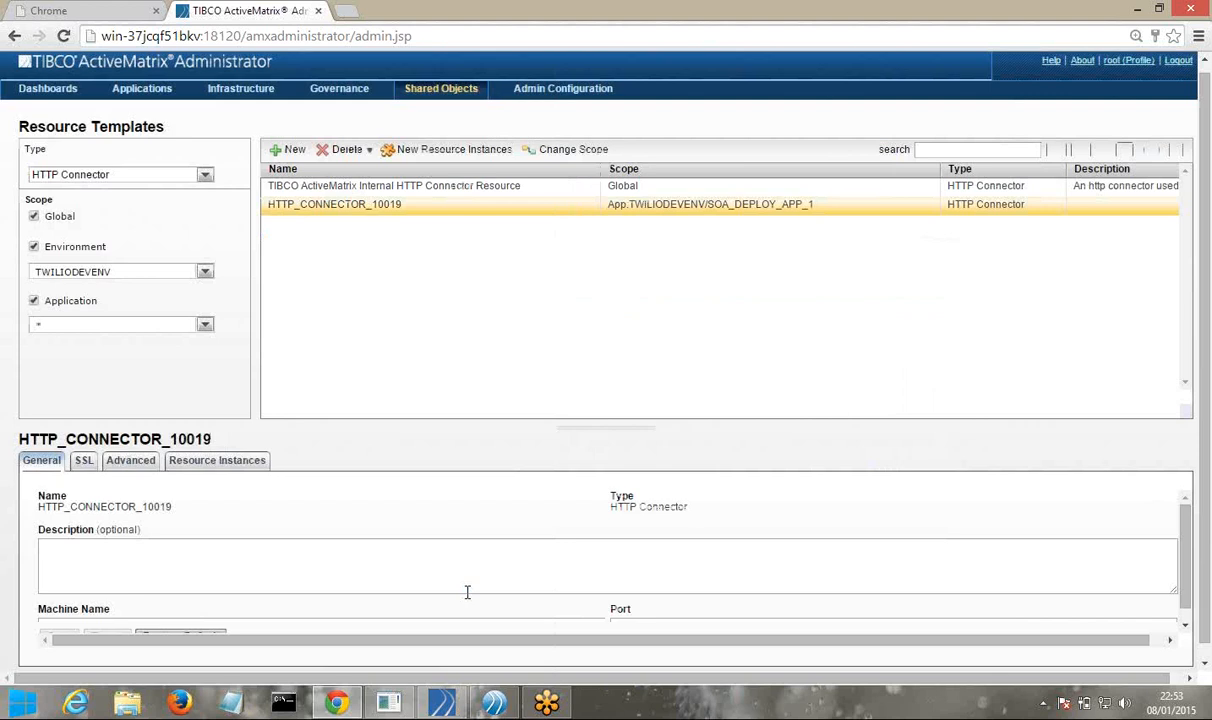
pyautogui.click(245, 93)
pyautogui.click(235, 165)
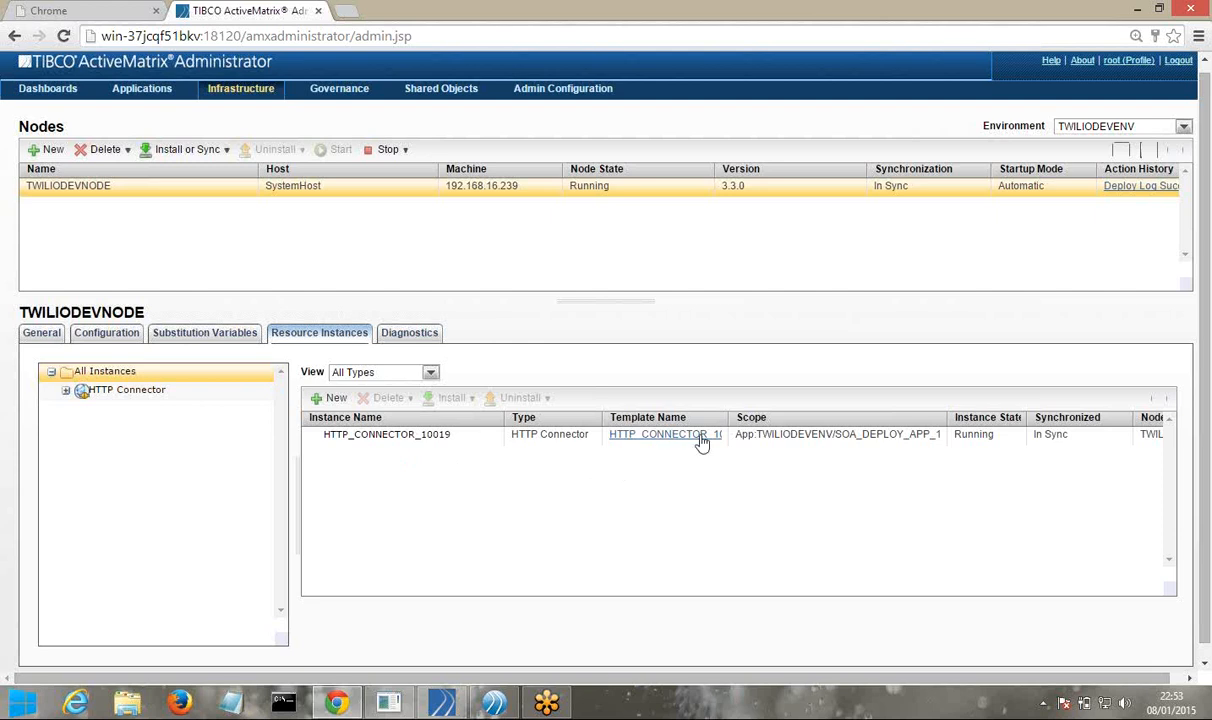
# Deploy SOA_DEPLOY_APP_1 with start from the applications list and view its component tree
pyautogui.click(142, 90)
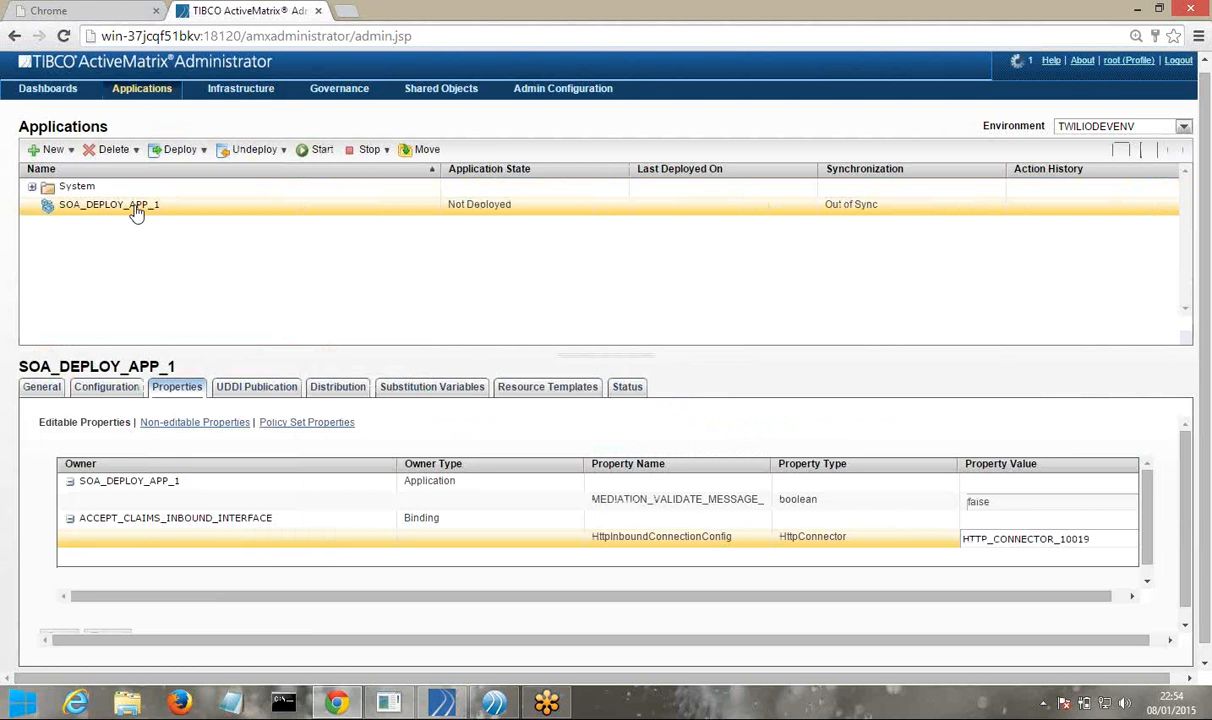
pyautogui.click(137, 210)
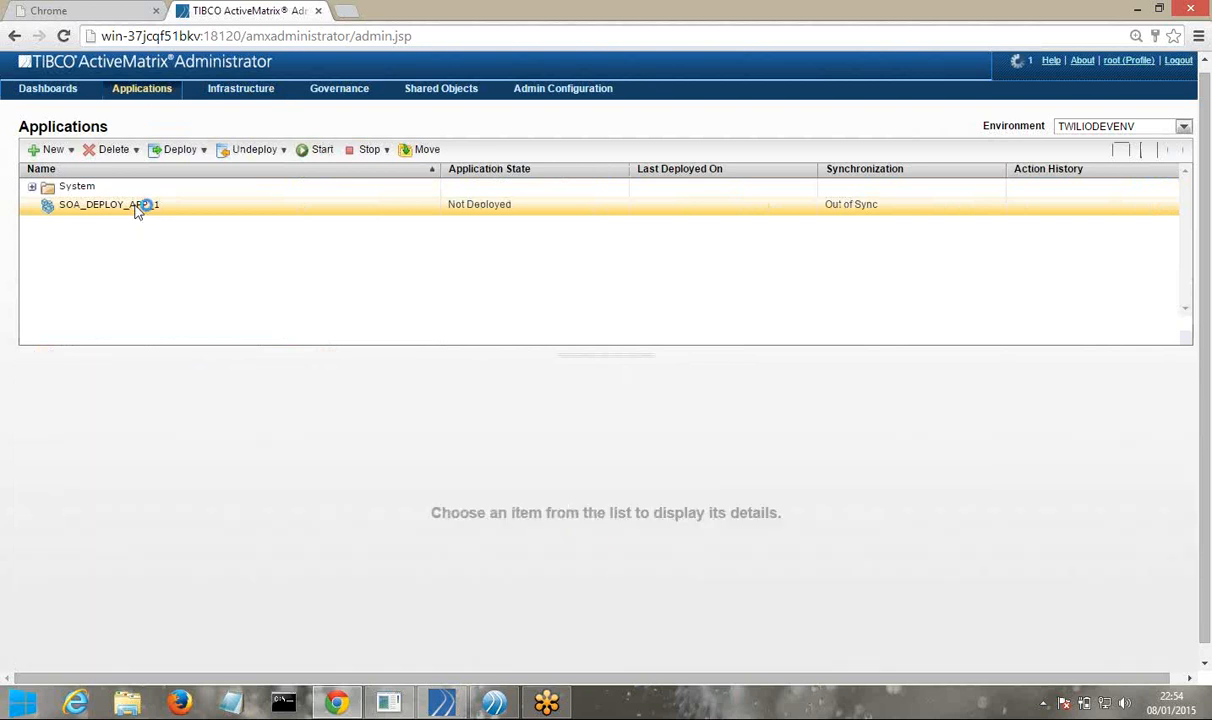
pyautogui.click(178, 150)
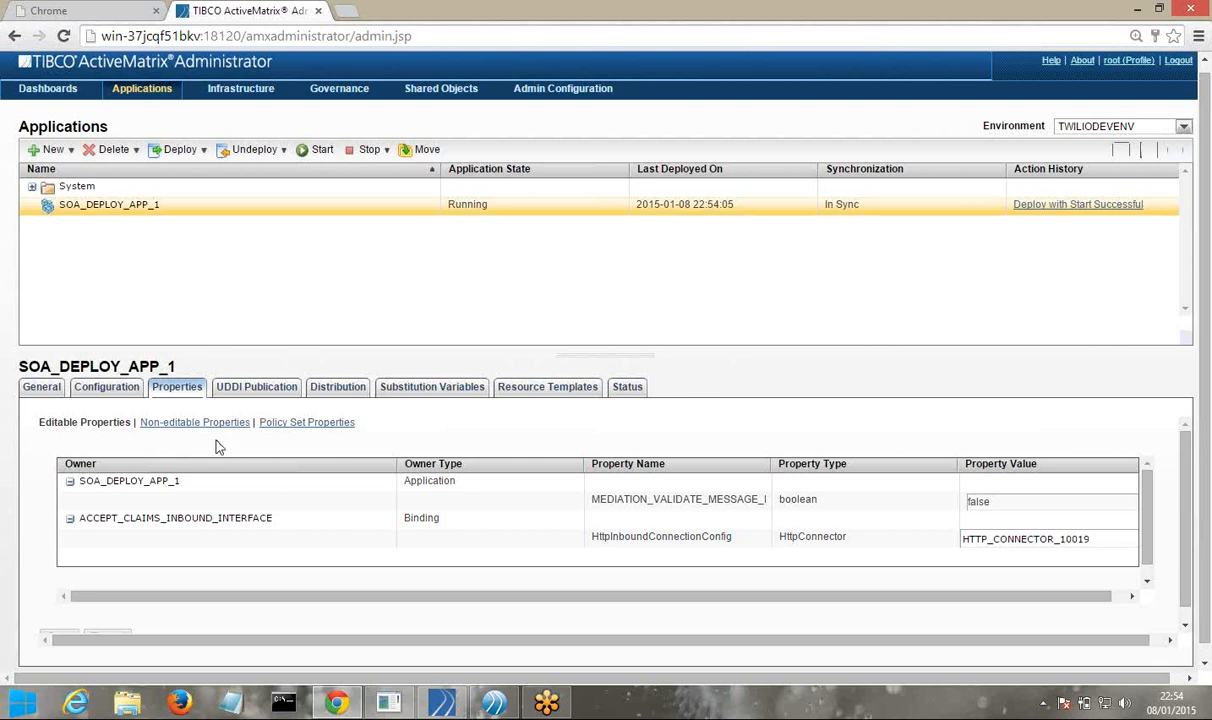
pyautogui.click(42, 387)
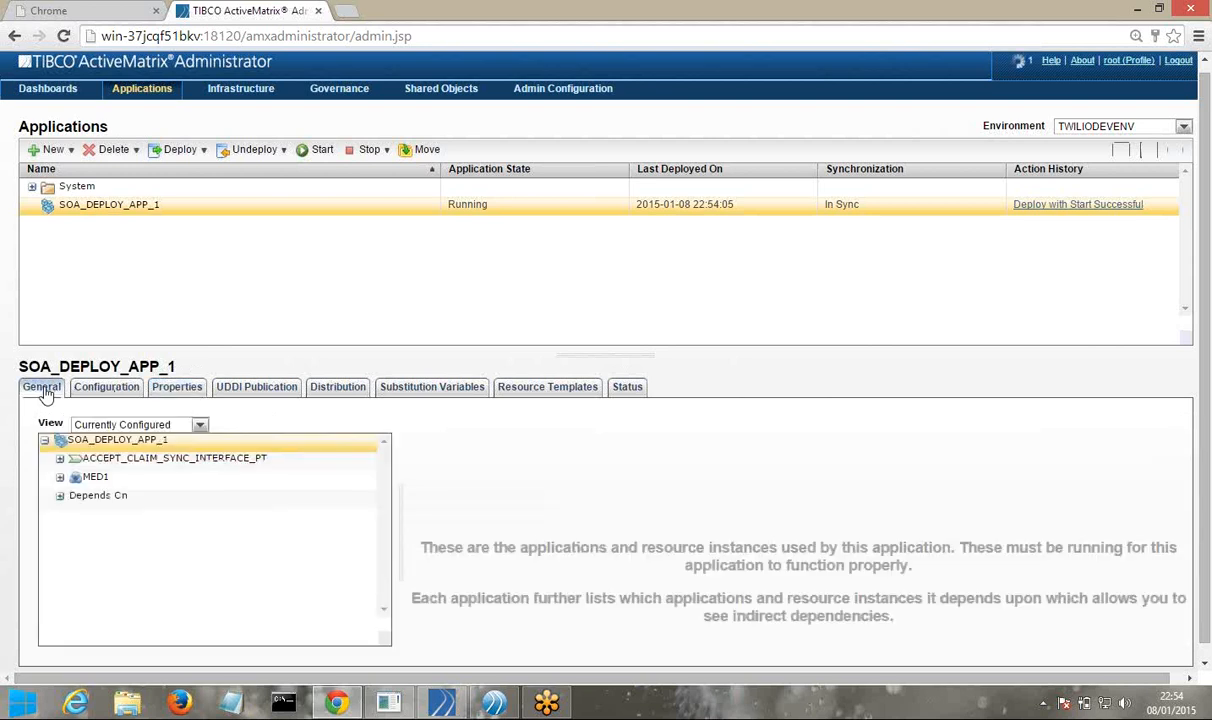
# Generate the WSDL for the ACCEPT_CLAIMS_INBOUND_INTERFACE binding on TWILIODEVNODE, then minimize Chrome
pyautogui.click(60, 460)
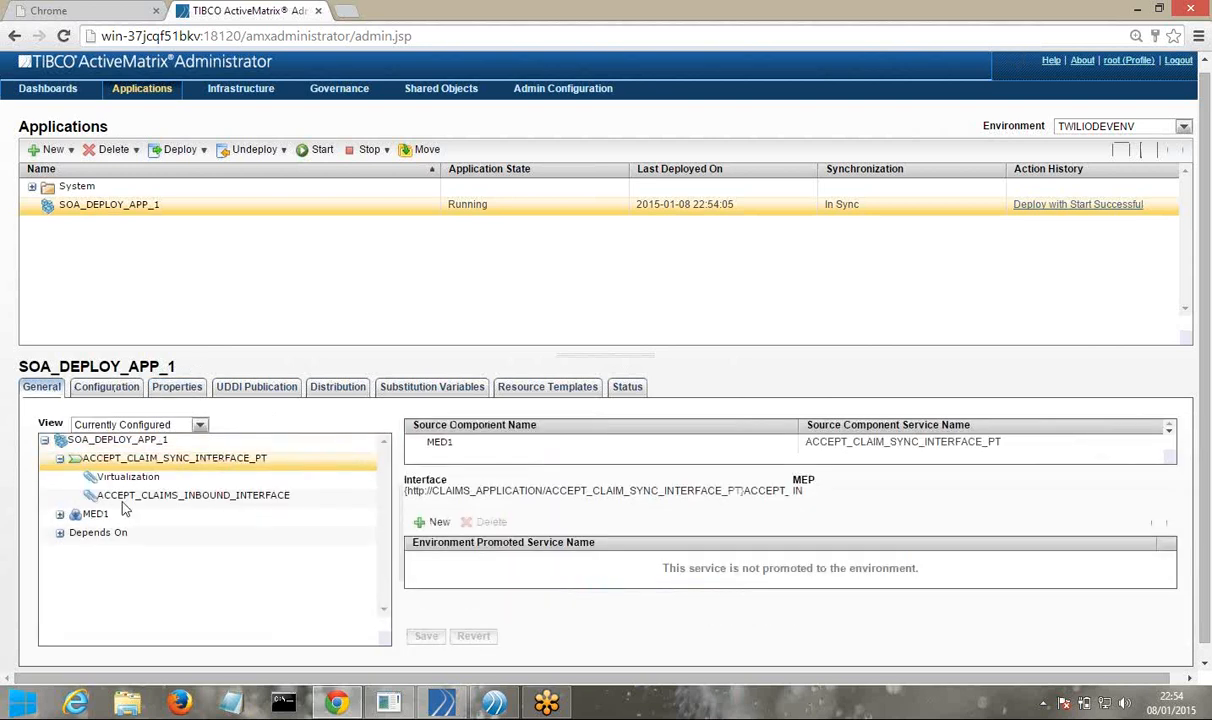
pyautogui.click(150, 496)
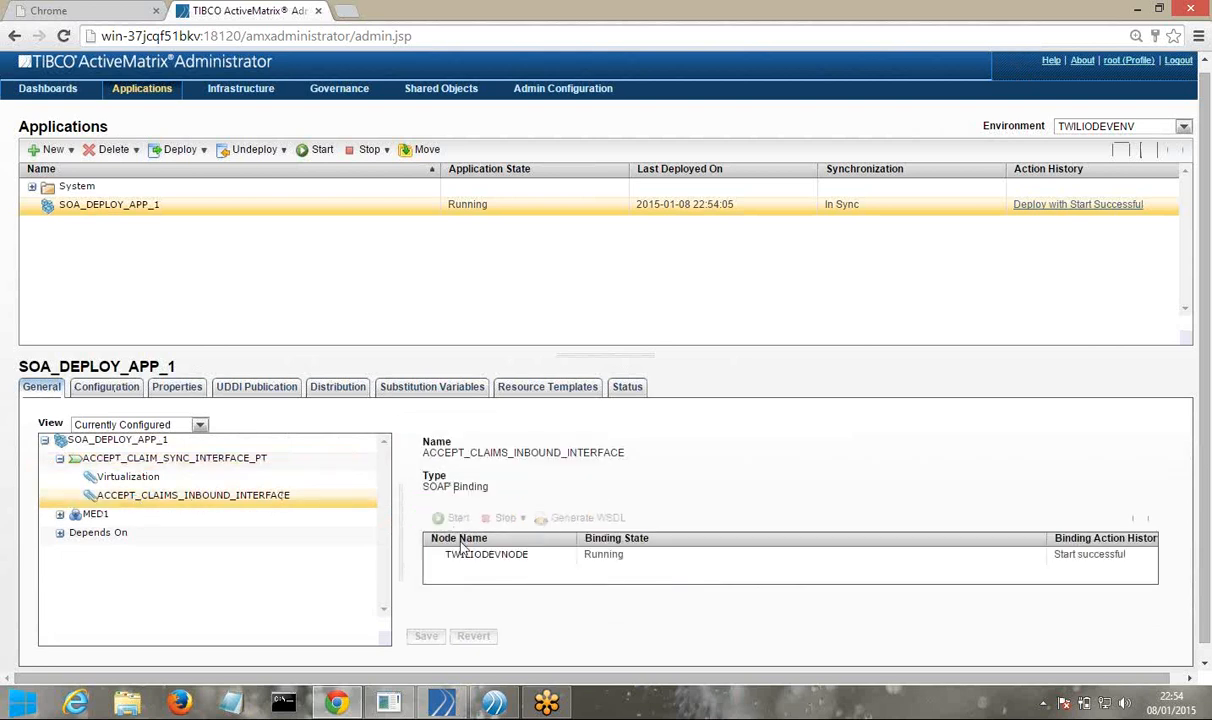
pyautogui.click(495, 556)
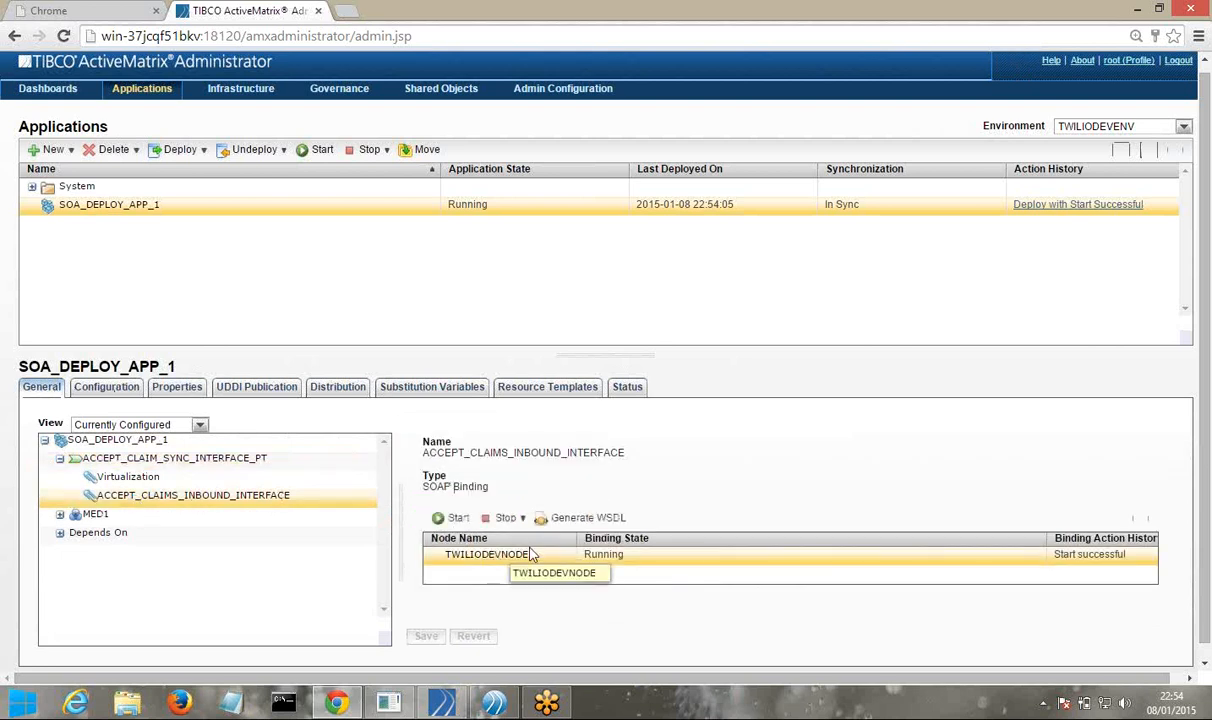
pyautogui.click(585, 519)
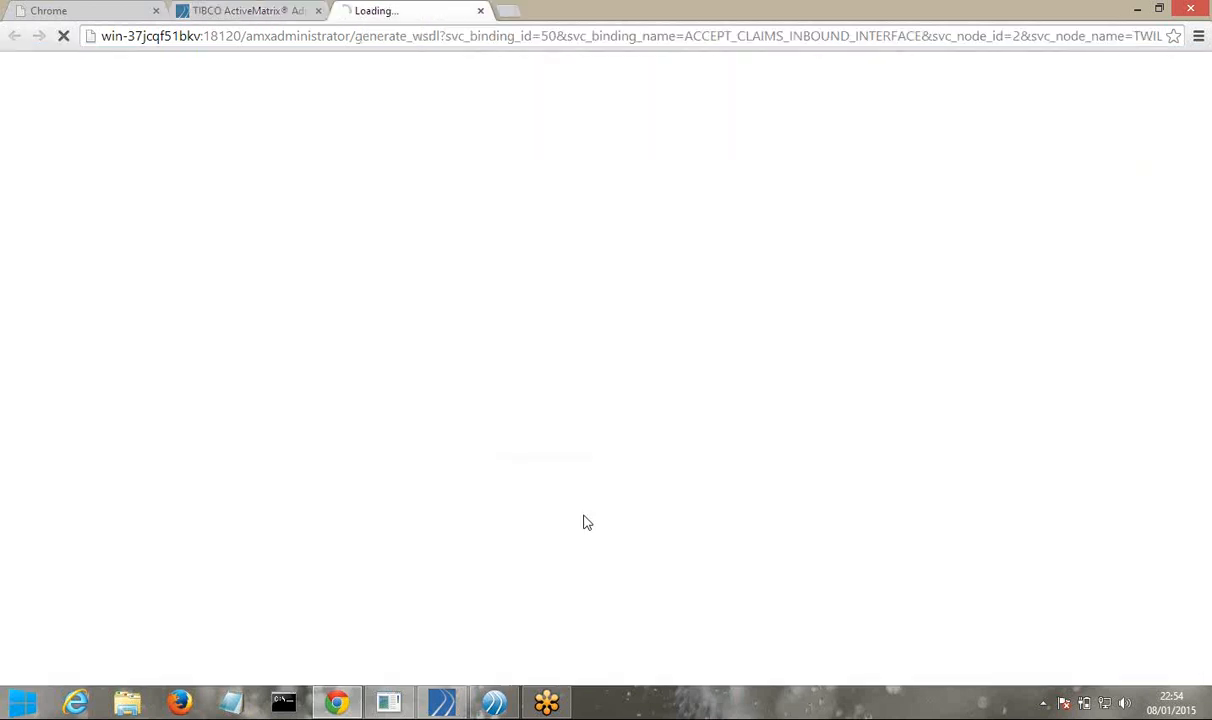
pyautogui.scroll(-15, 998, 522)
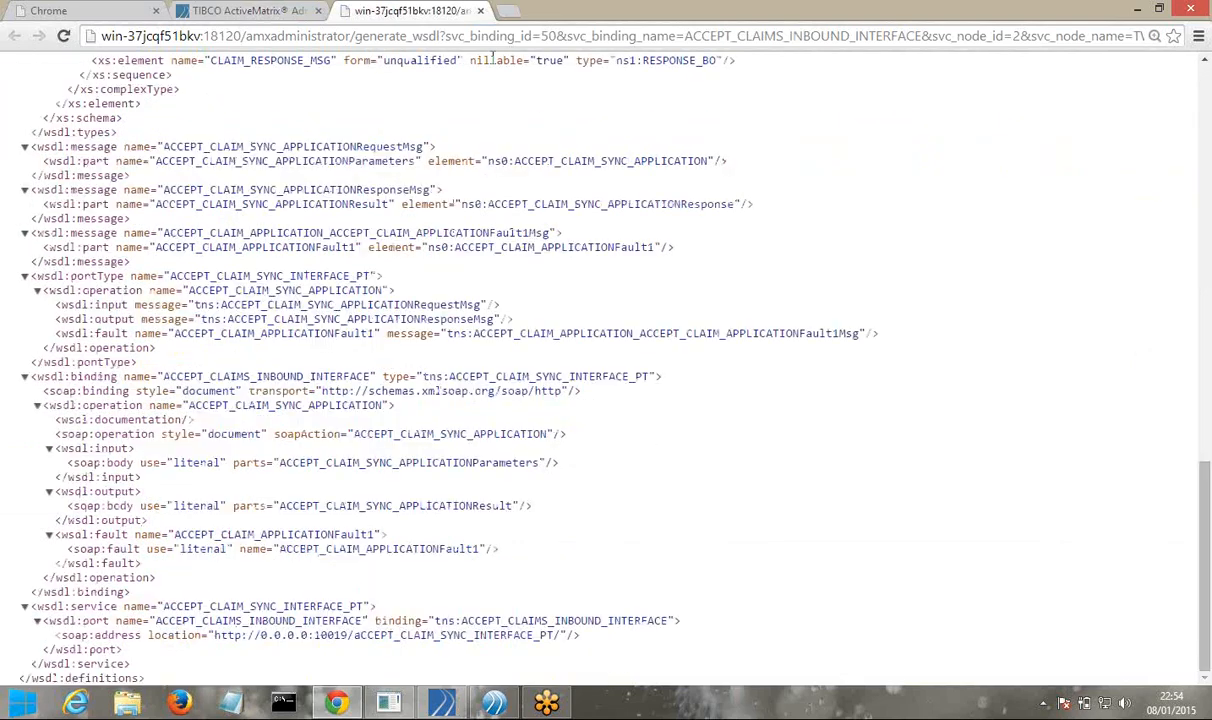
pyautogui.click(1134, 10)
pyautogui.moveTo(441, 703)
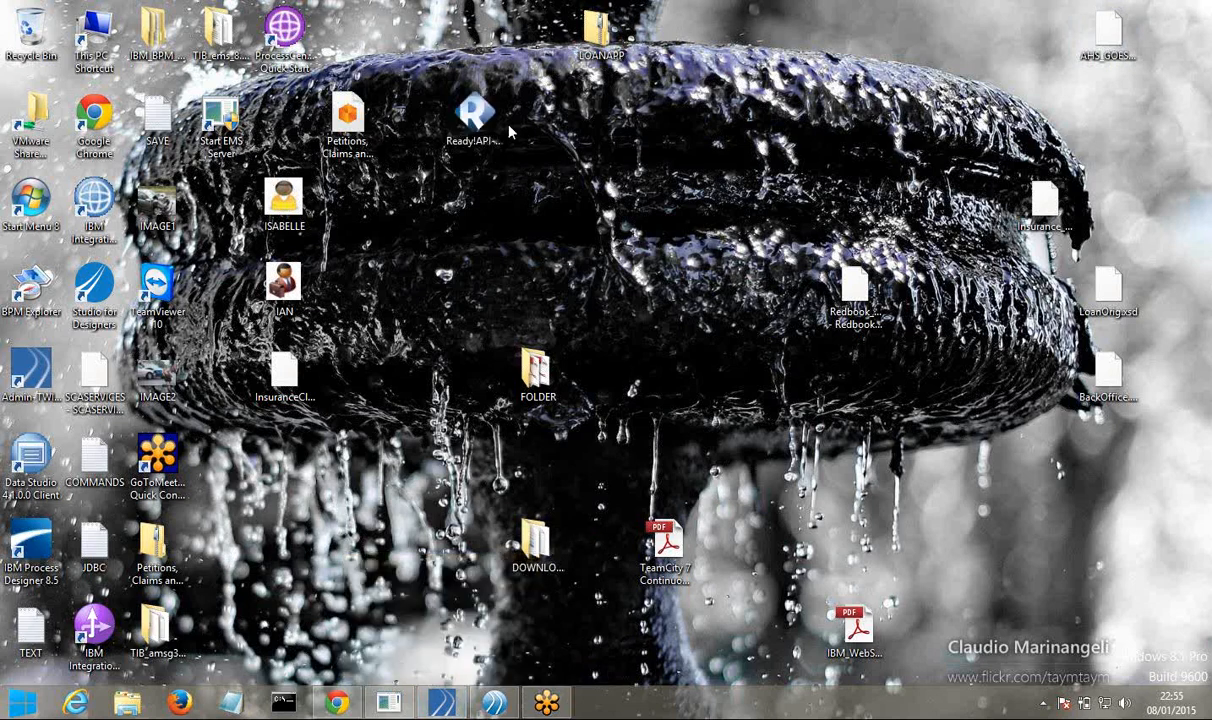
# Launch the Ready! API installer, accept the EULA, and set destination C:\SmartBear\ReadyAPI-1.0.0
pyautogui.doubleClick(484, 122)
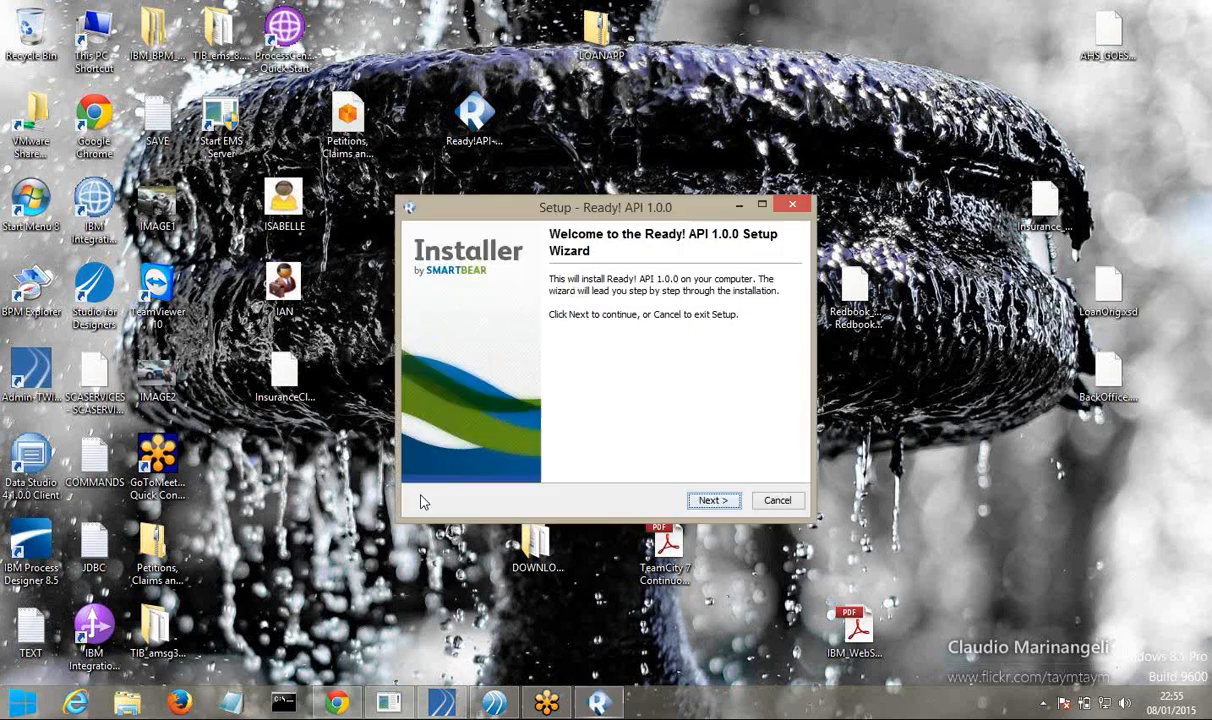
pyautogui.click(710, 500)
pyautogui.click(541, 431)
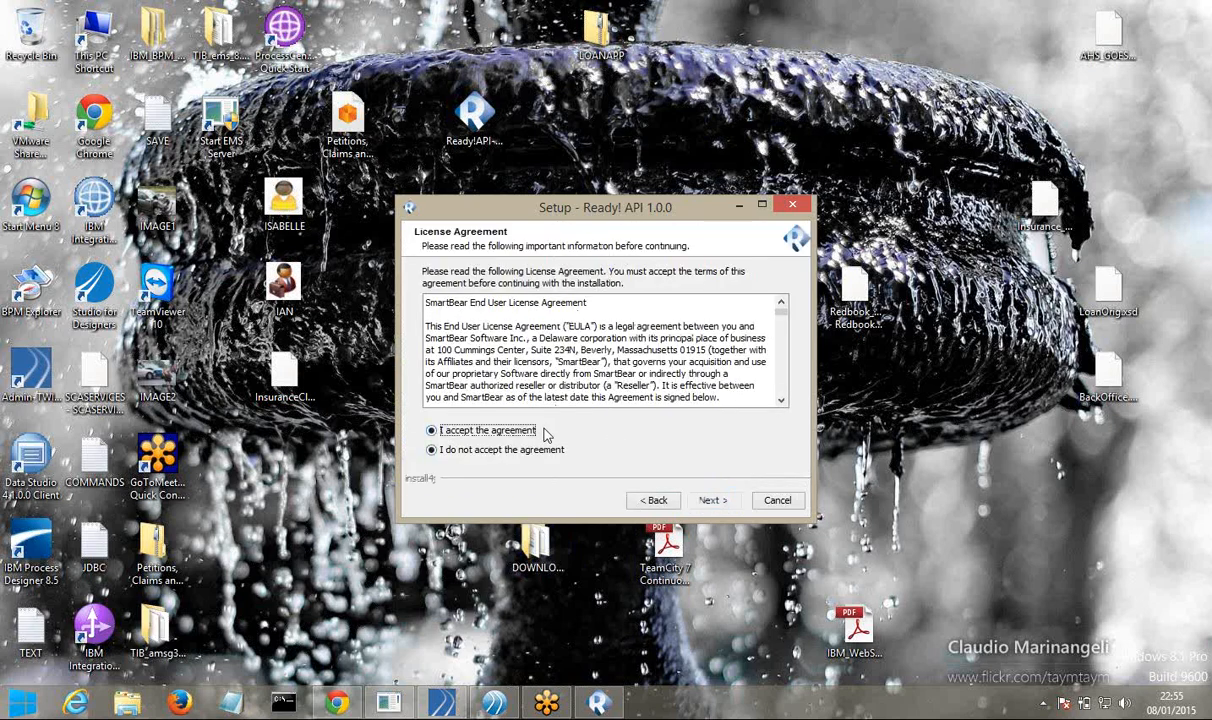
pyautogui.press('Return')
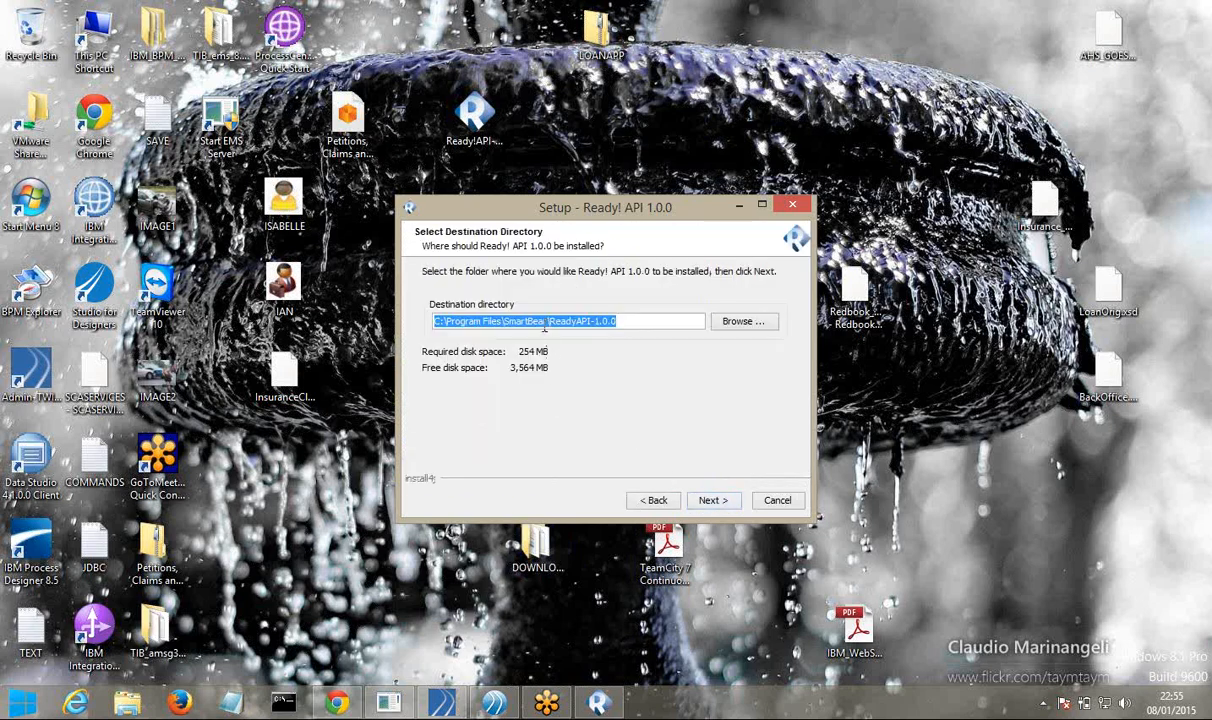
pyautogui.click(503, 322)
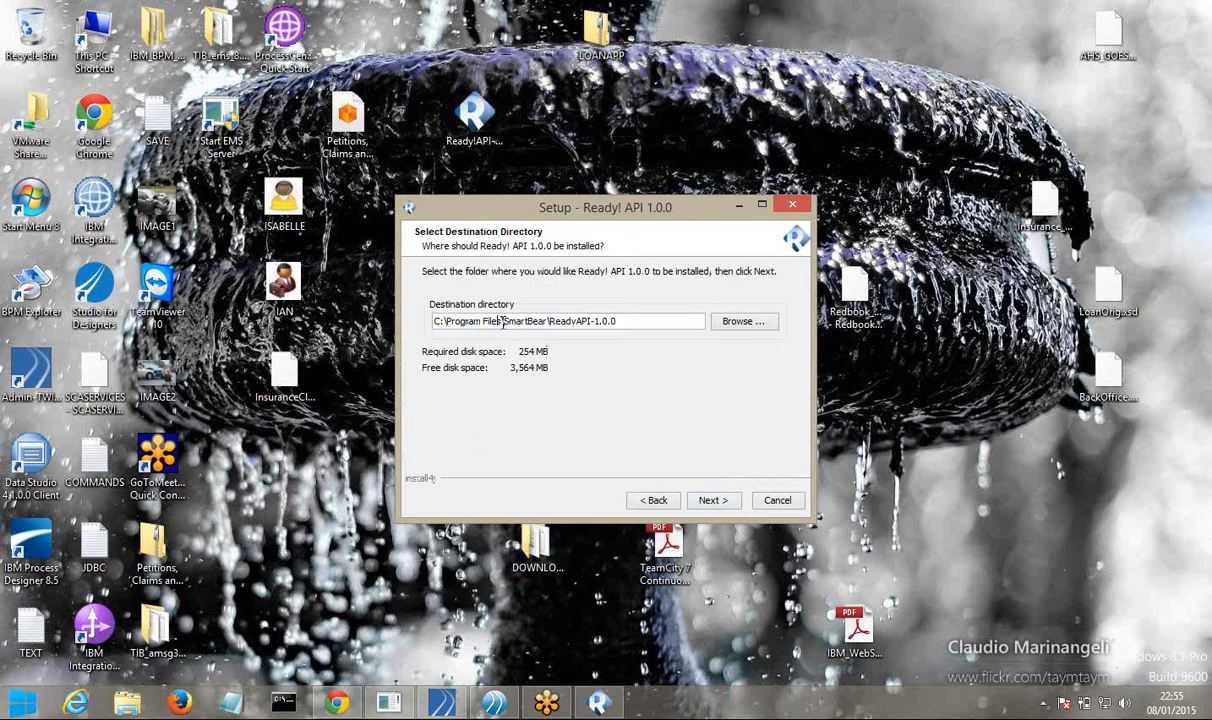
pyautogui.press('BackSpace')
pyautogui.press('BackSpace')
pyautogui.press('BackSpace')
pyautogui.press('BackSpace')
pyautogui.press('BackSpace')
pyautogui.press('BackSpace')
pyautogui.press('BackSpace')
pyautogui.press('BackSpace')
pyautogui.press('BackSpace')
pyautogui.press('BackSpace')
pyautogui.press('BackSpace')
pyautogui.press('BackSpace')
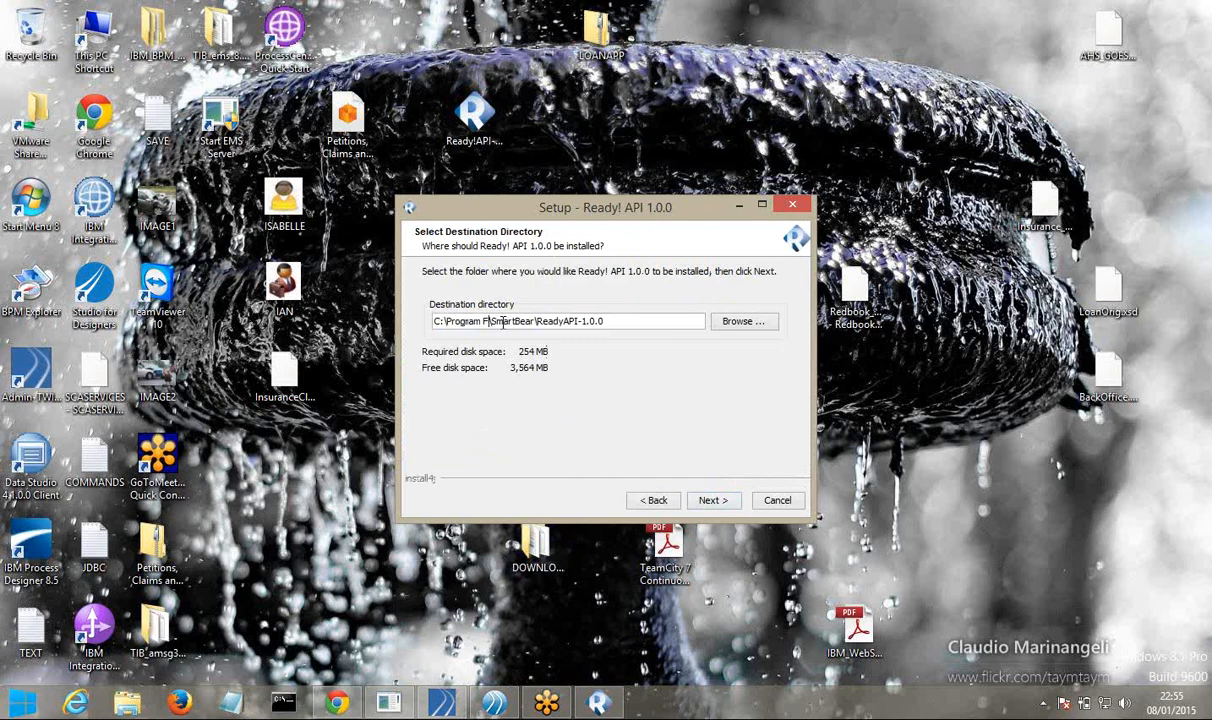
pyautogui.press('BackSpace')
pyautogui.press('BackSpace')
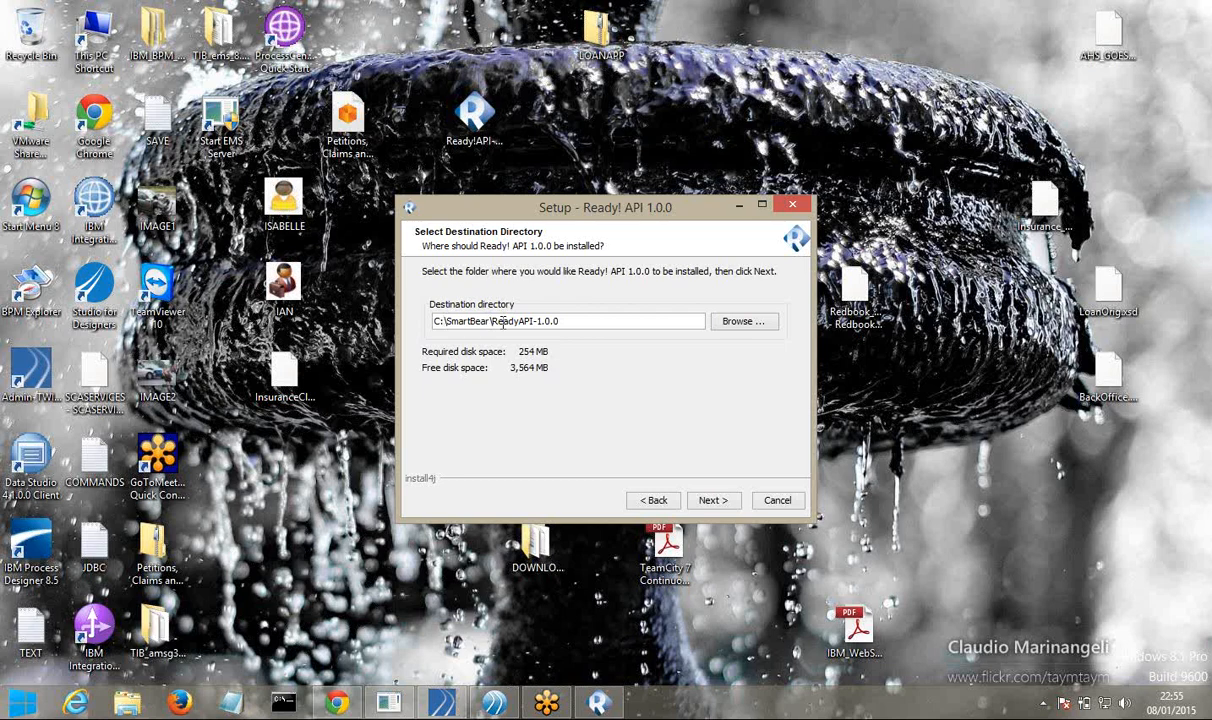
pyautogui.click(707, 499)
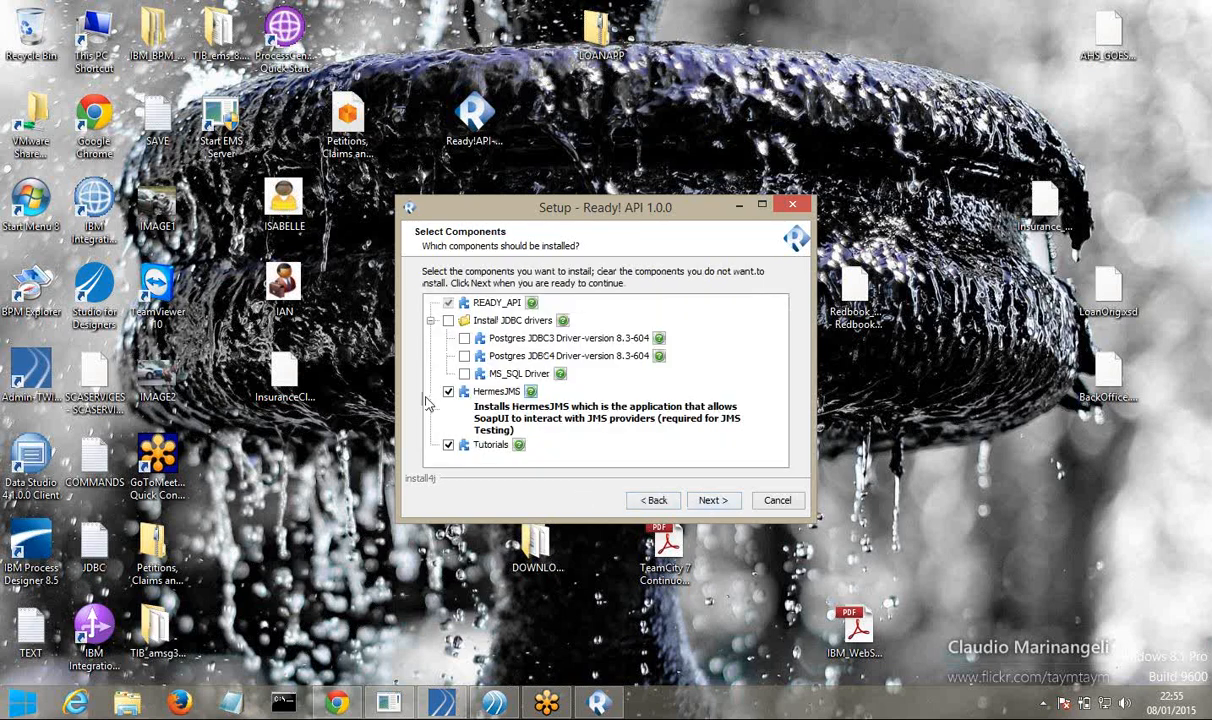
# Include JDBC drivers, accept the HermesJMS license, keep remaining defaults, install, and finish setup
pyautogui.click(448, 321)
pyautogui.click(708, 499)
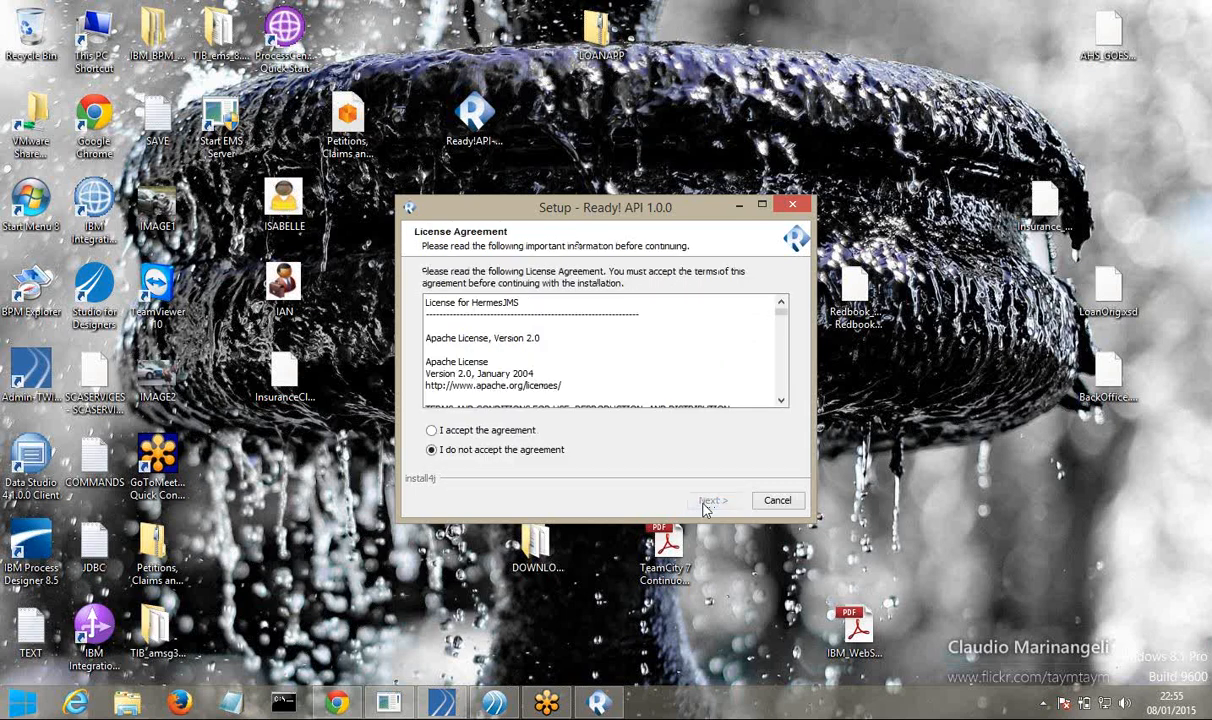
pyautogui.click(487, 430)
pyautogui.click(710, 499)
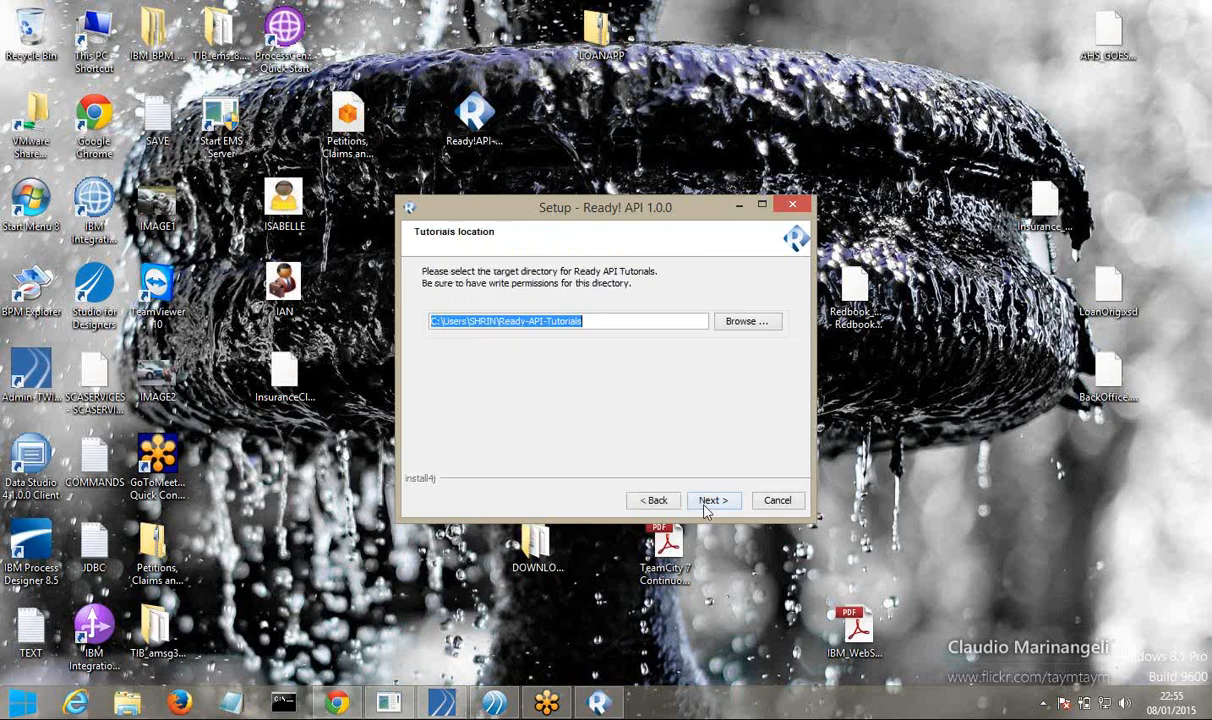
pyautogui.click(707, 505)
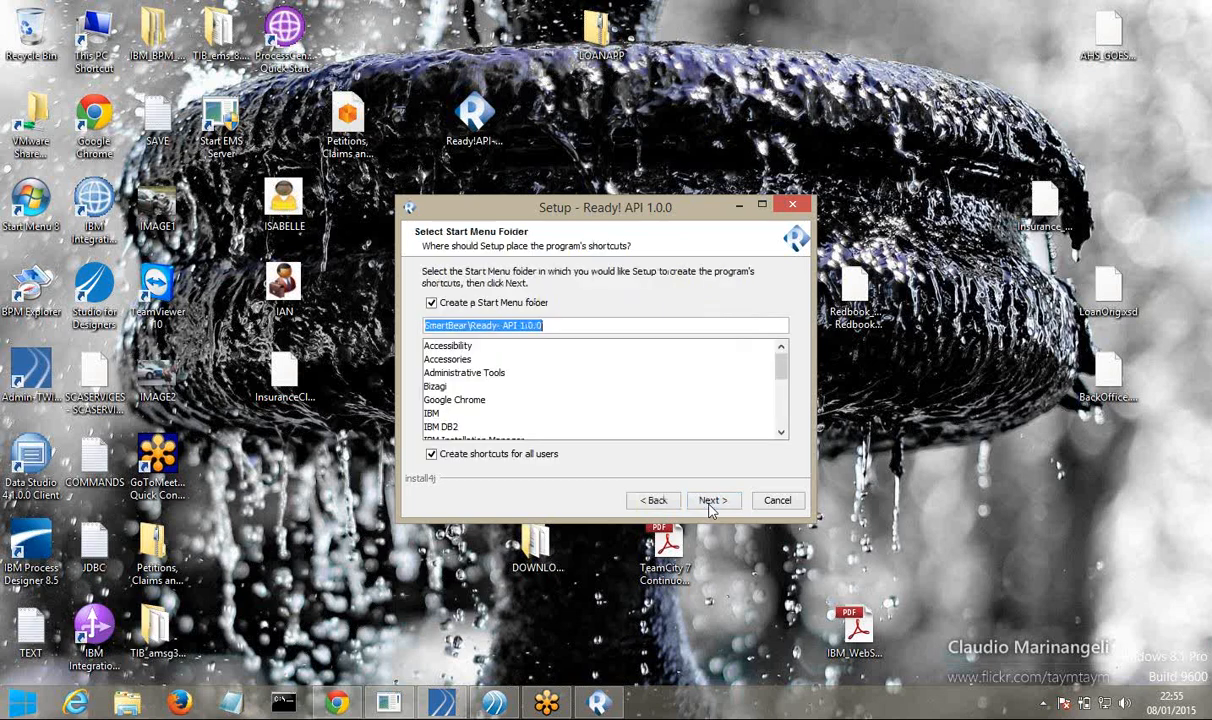
pyautogui.click(710, 502)
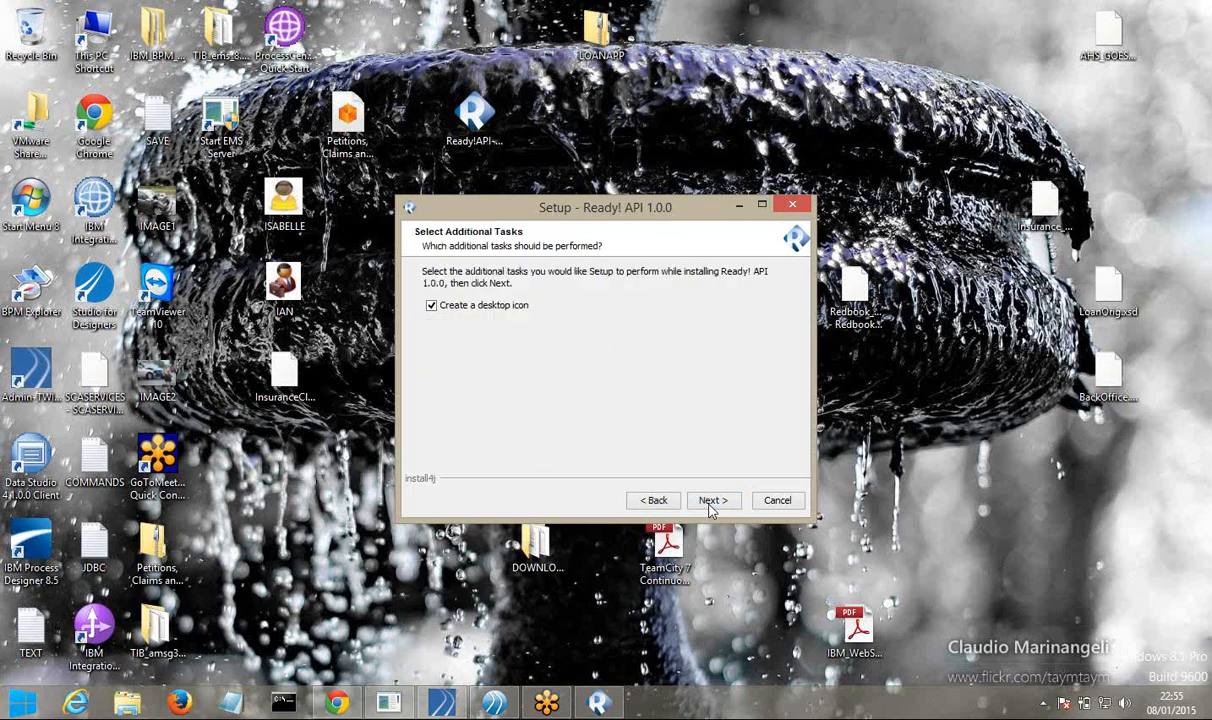
pyautogui.click(710, 502)
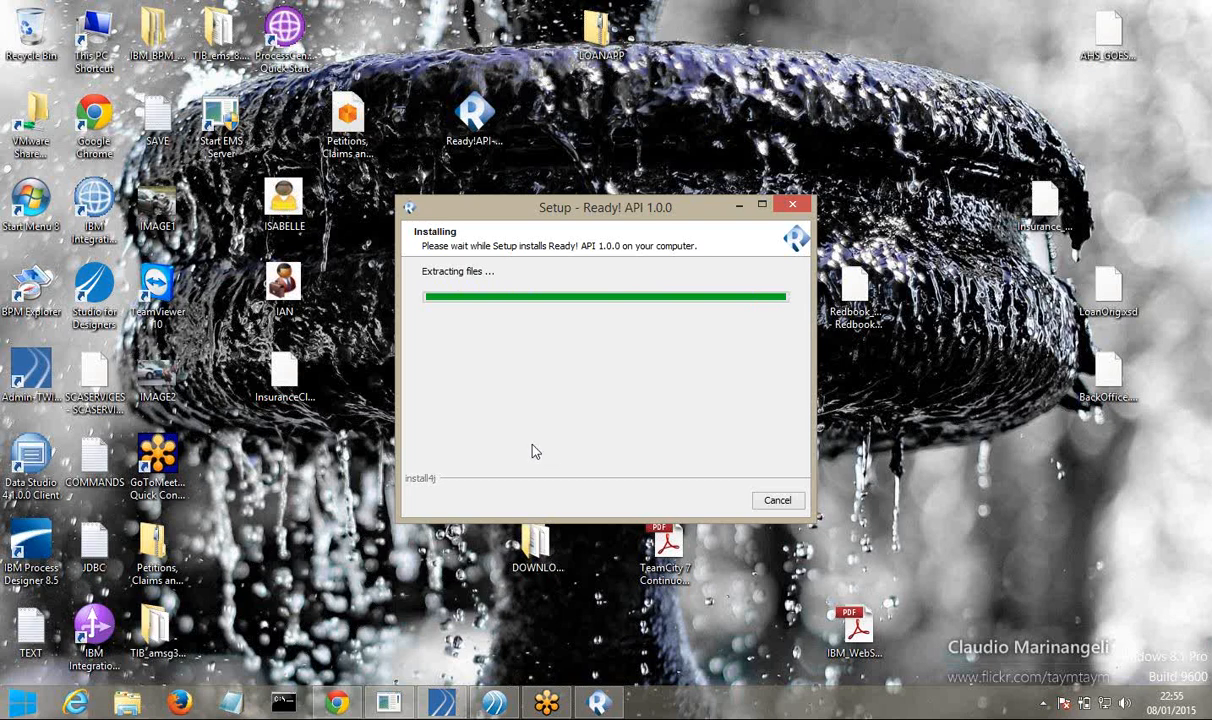
pyautogui.click(769, 501)
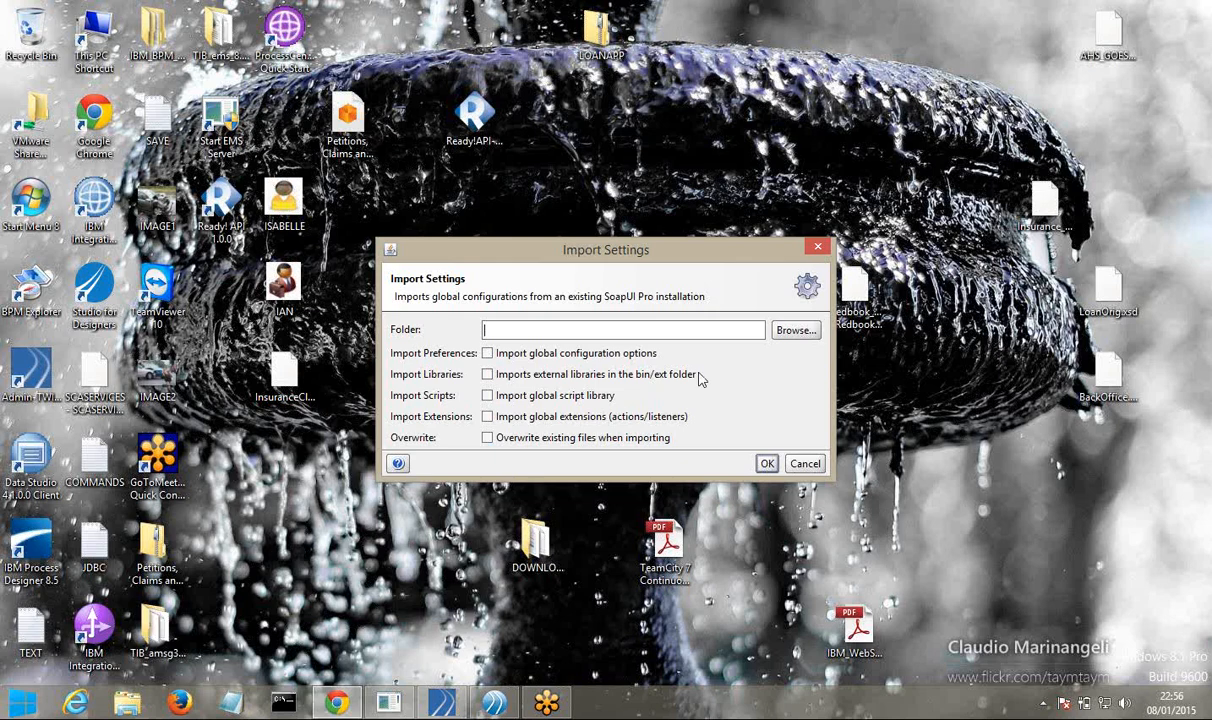
# Cancel the SoapUI Pro settings import and relaunch Ready! API from its desktop shortcut
pyautogui.click(768, 465)
pyautogui.click(606, 370)
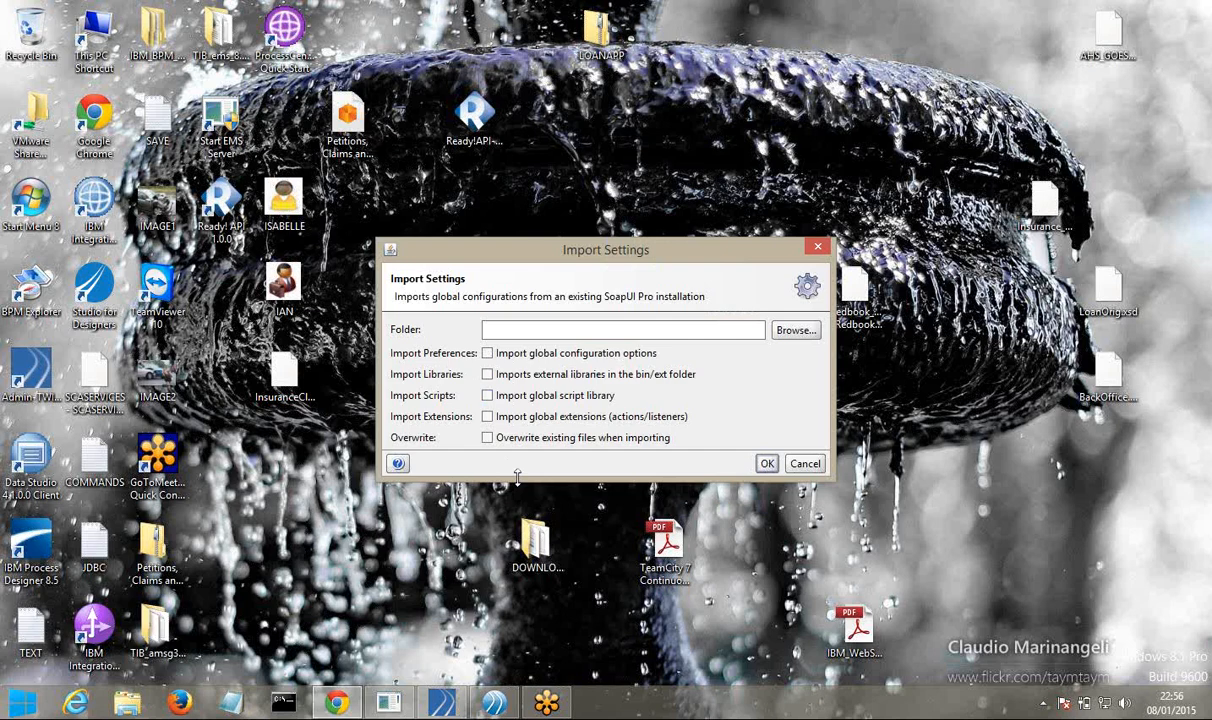
pyautogui.moveTo(517, 478); pyautogui.dragTo(525, 605)
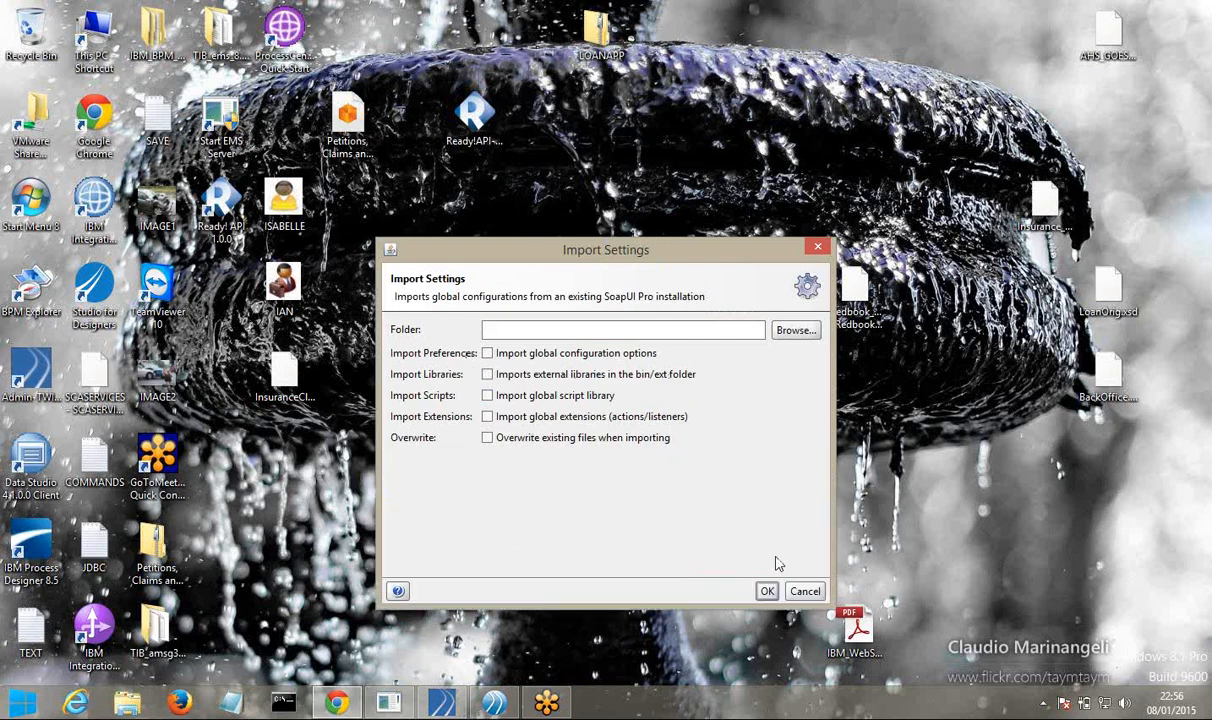
pyautogui.click(804, 592)
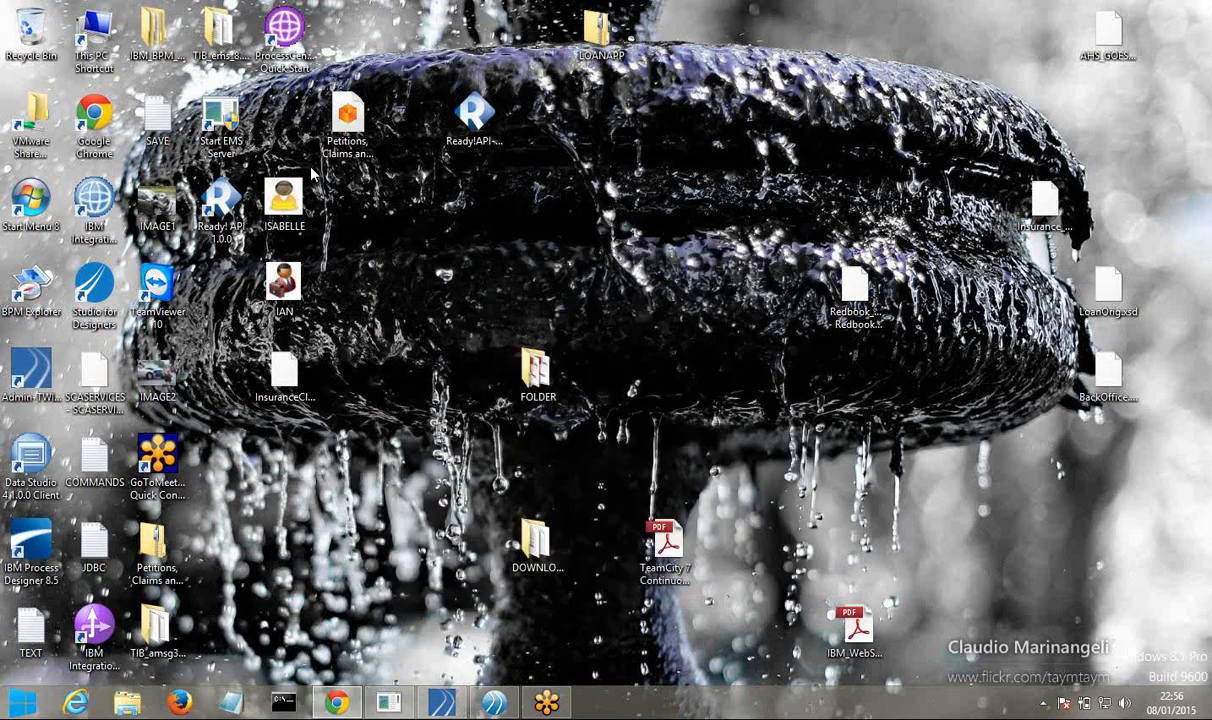
pyautogui.doubleClick(218, 205)
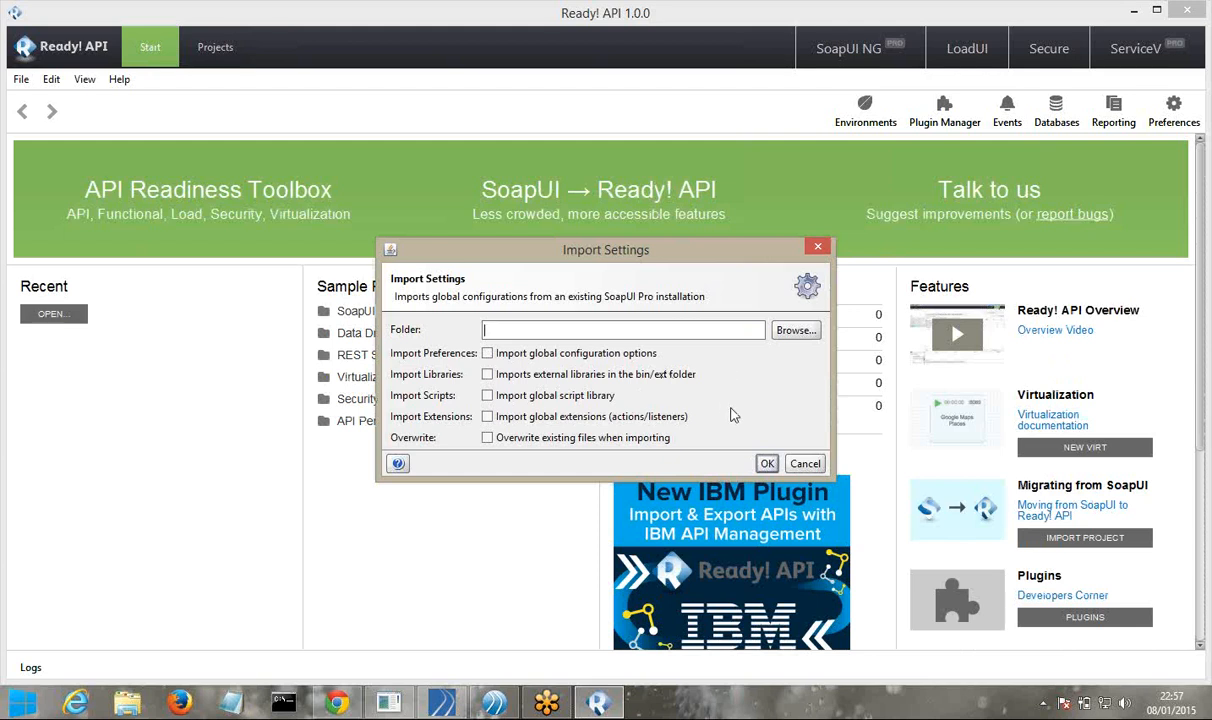
# Cancel the settings import with no folder chosen, agree to install a licence, return to Business Studio
pyautogui.click(791, 336)
pyautogui.click(795, 331)
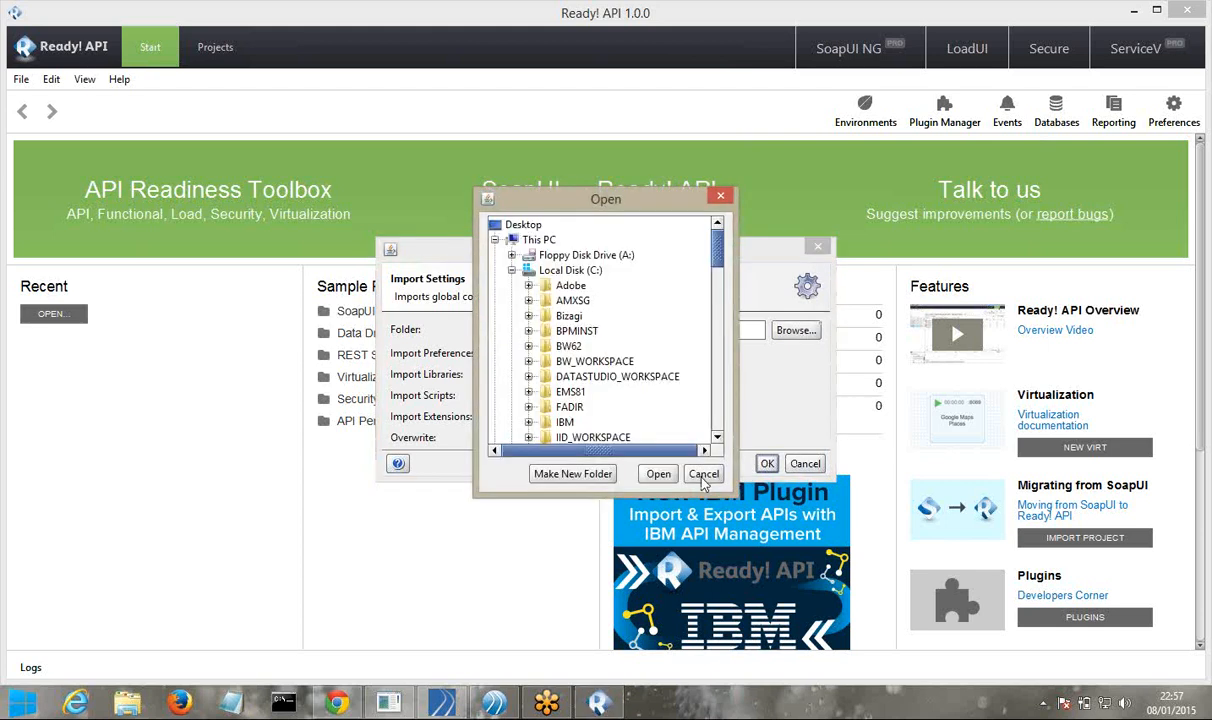
pyautogui.click(703, 474)
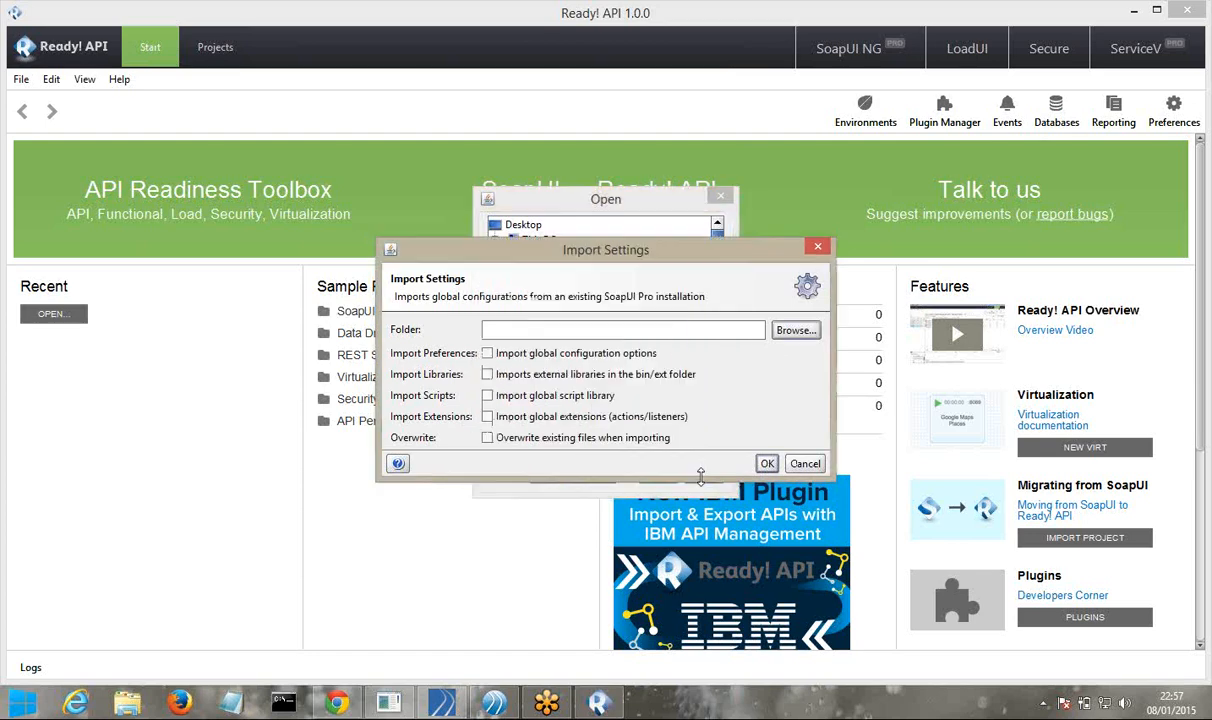
pyautogui.click(766, 463)
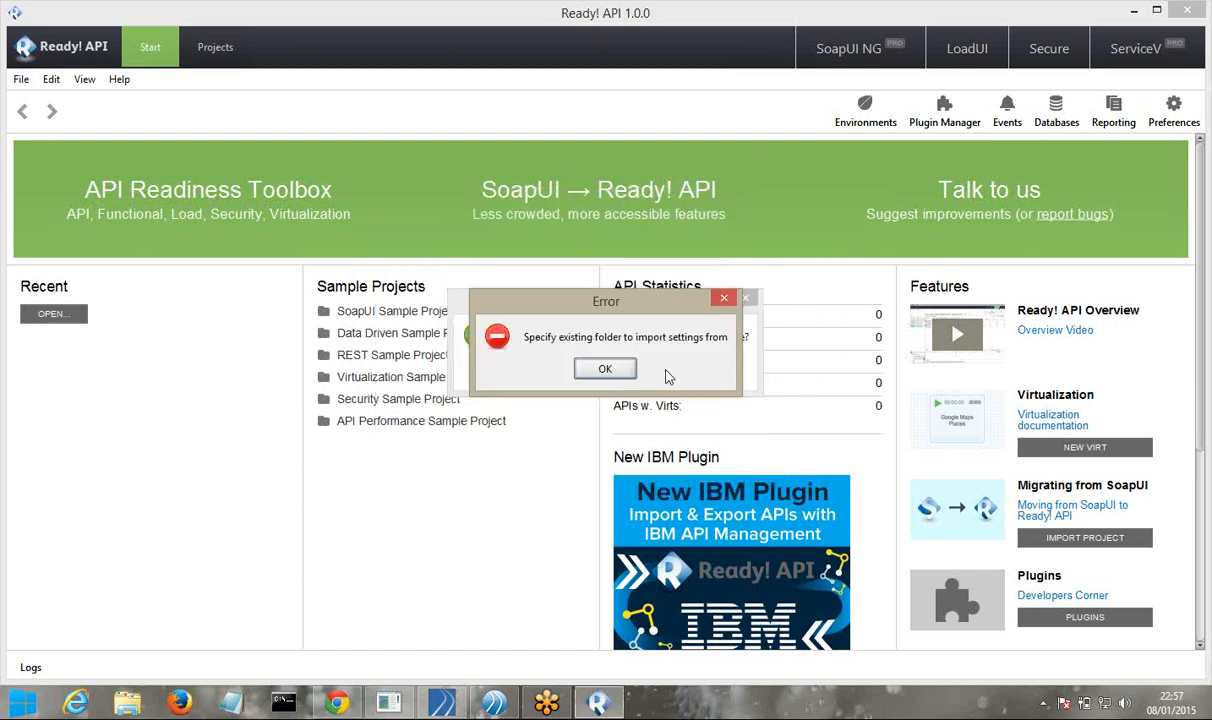
pyautogui.click(604, 376)
pyautogui.click(800, 463)
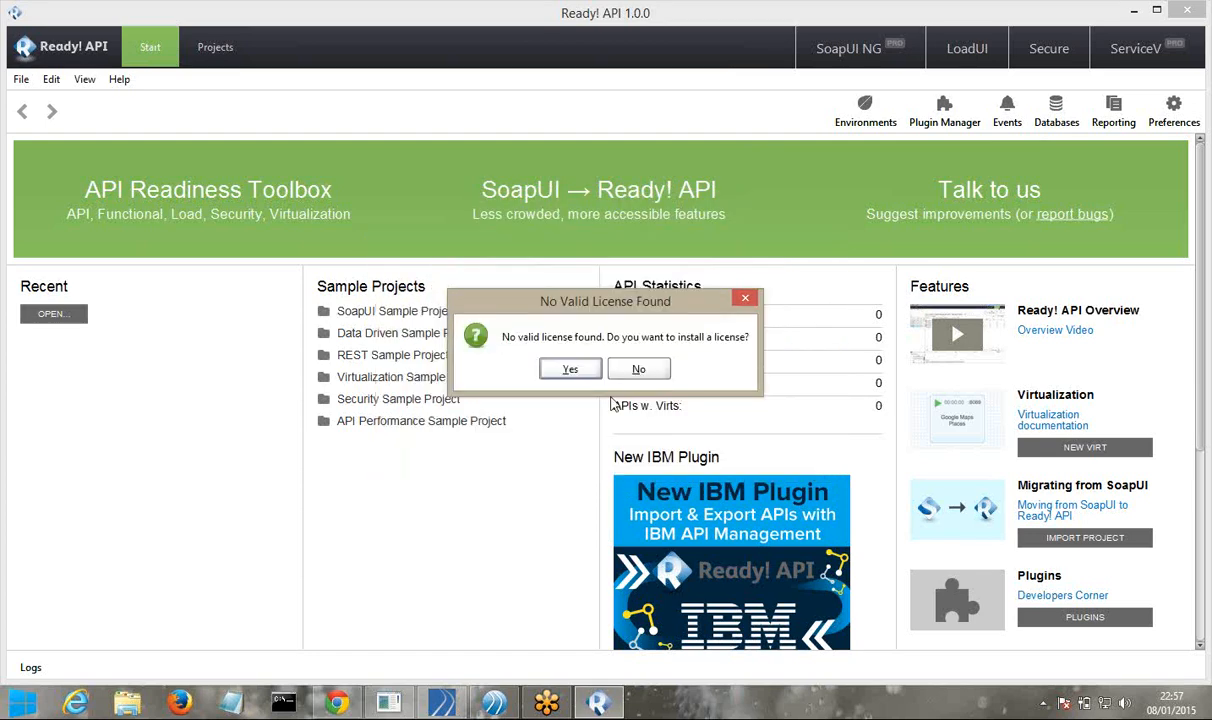
pyautogui.click(568, 370)
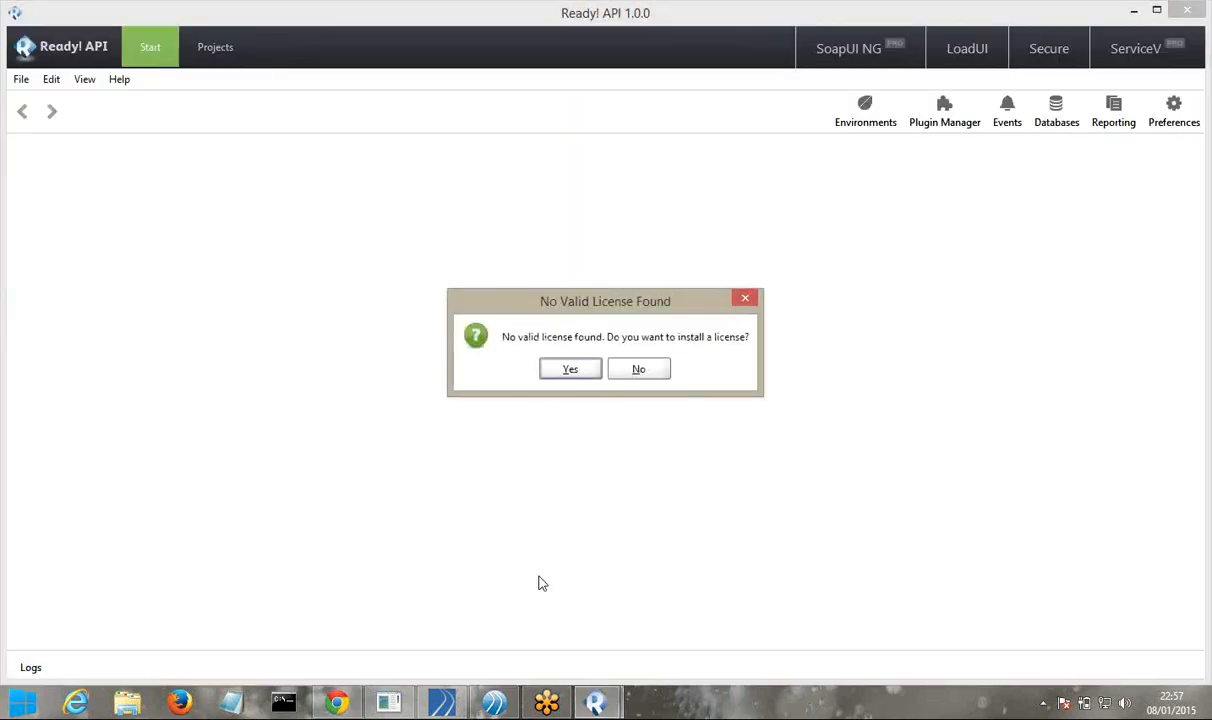
pyautogui.click(497, 705)
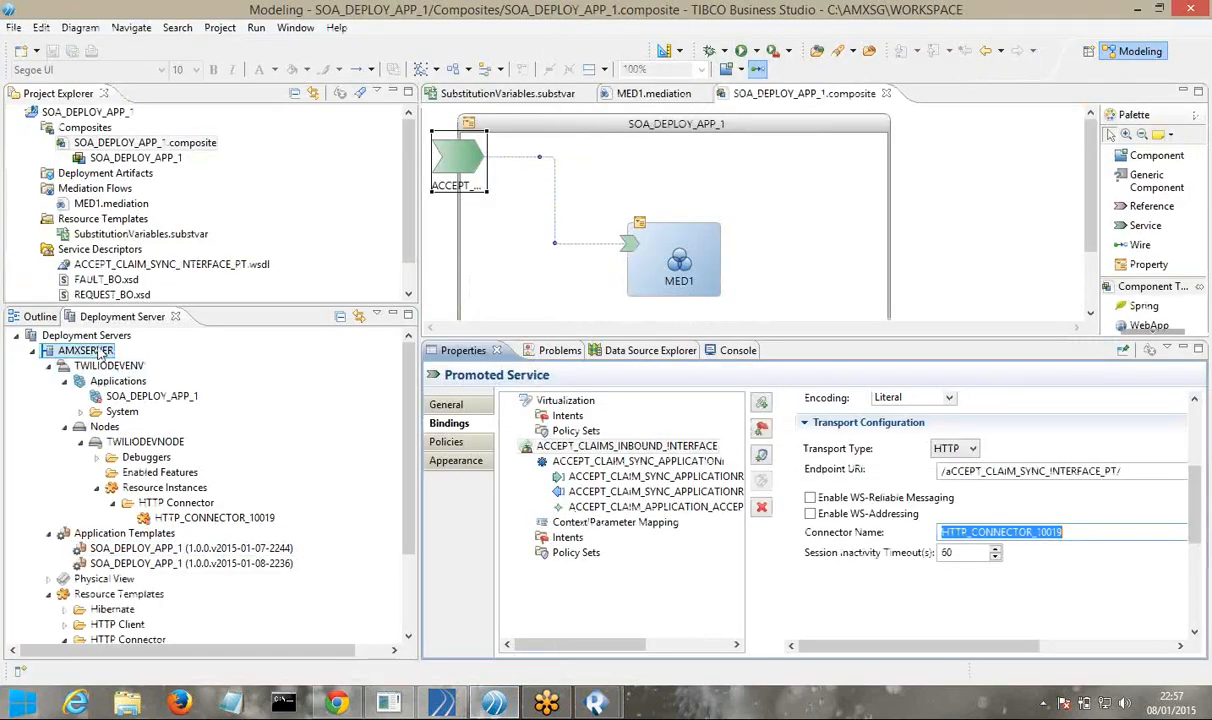
# Refresh AMXSERVER and open the ACCEPT_CLAIMS_INBOUND_INTERFACE SOAP binding in the Administrator web console
pyautogui.rightClick(97, 355)
pyautogui.click(135, 382)
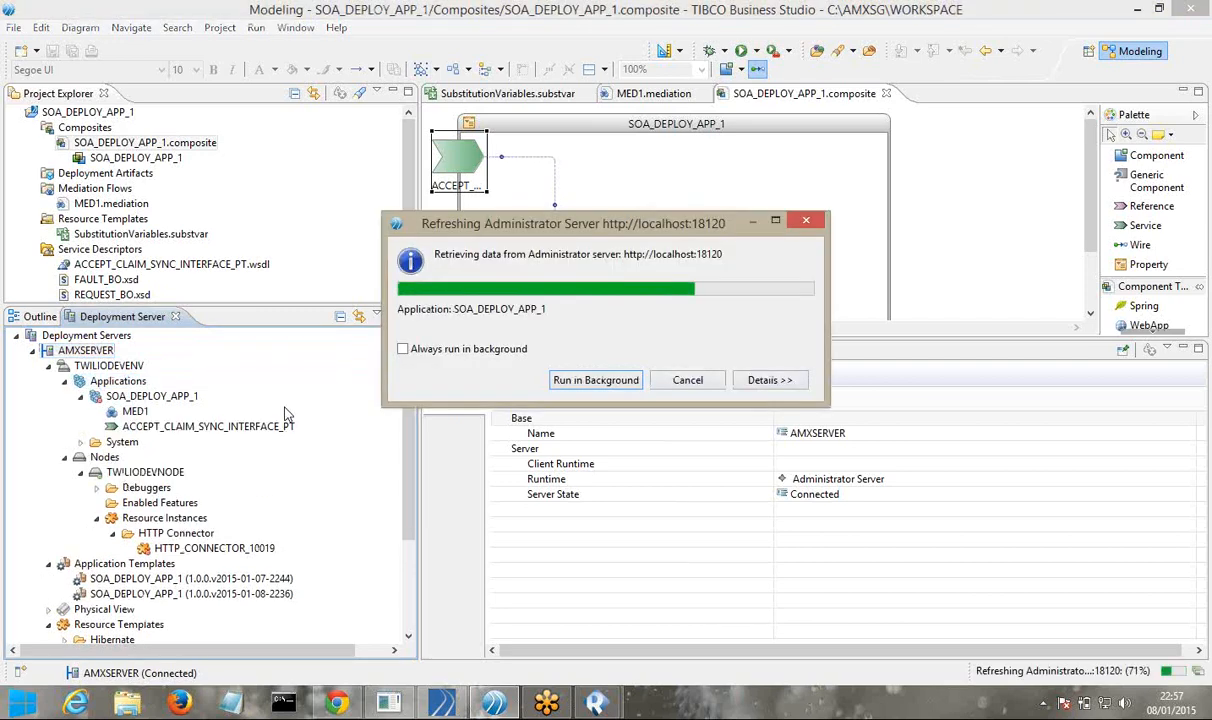
pyautogui.click(96, 426)
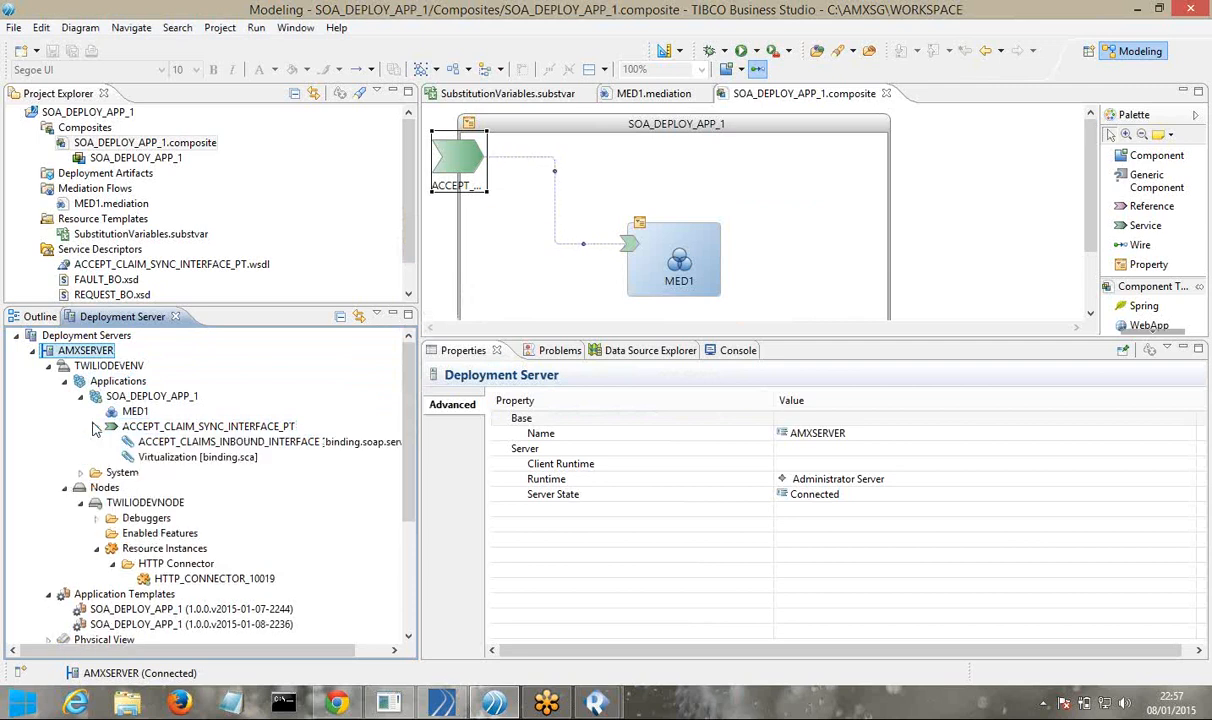
pyautogui.click(341, 447)
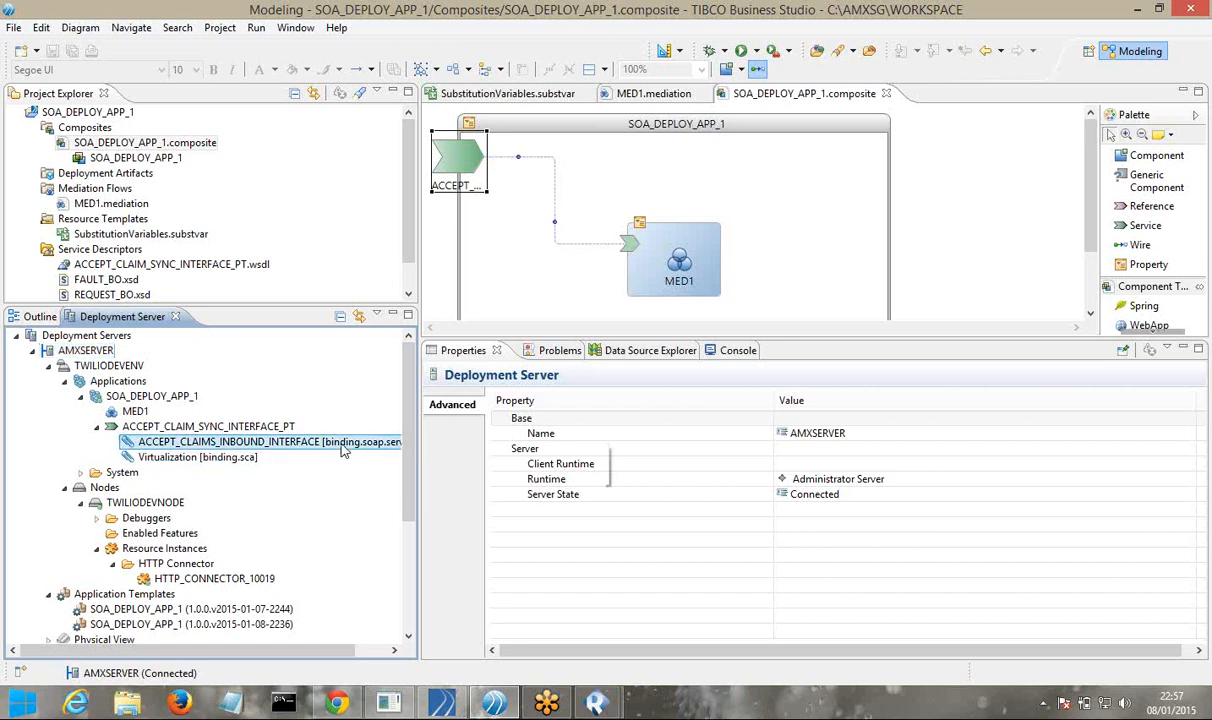
pyautogui.rightClick(341, 451)
pyautogui.moveTo(383, 457)
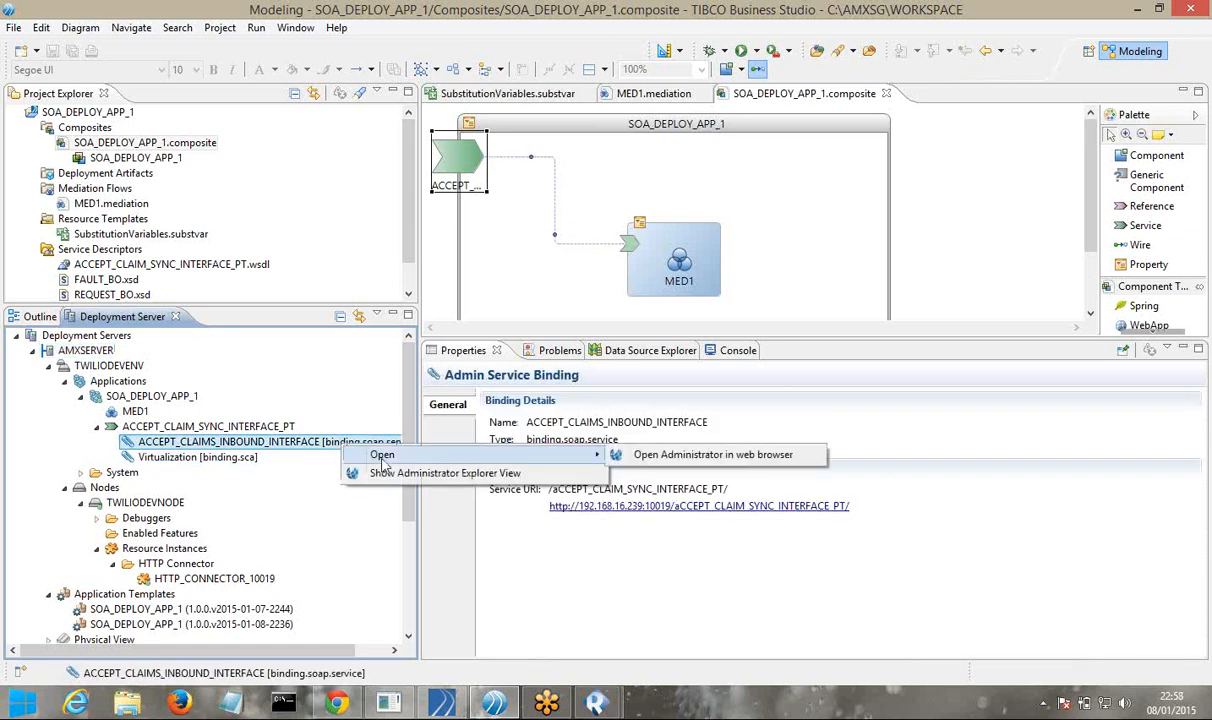
pyautogui.click(655, 456)
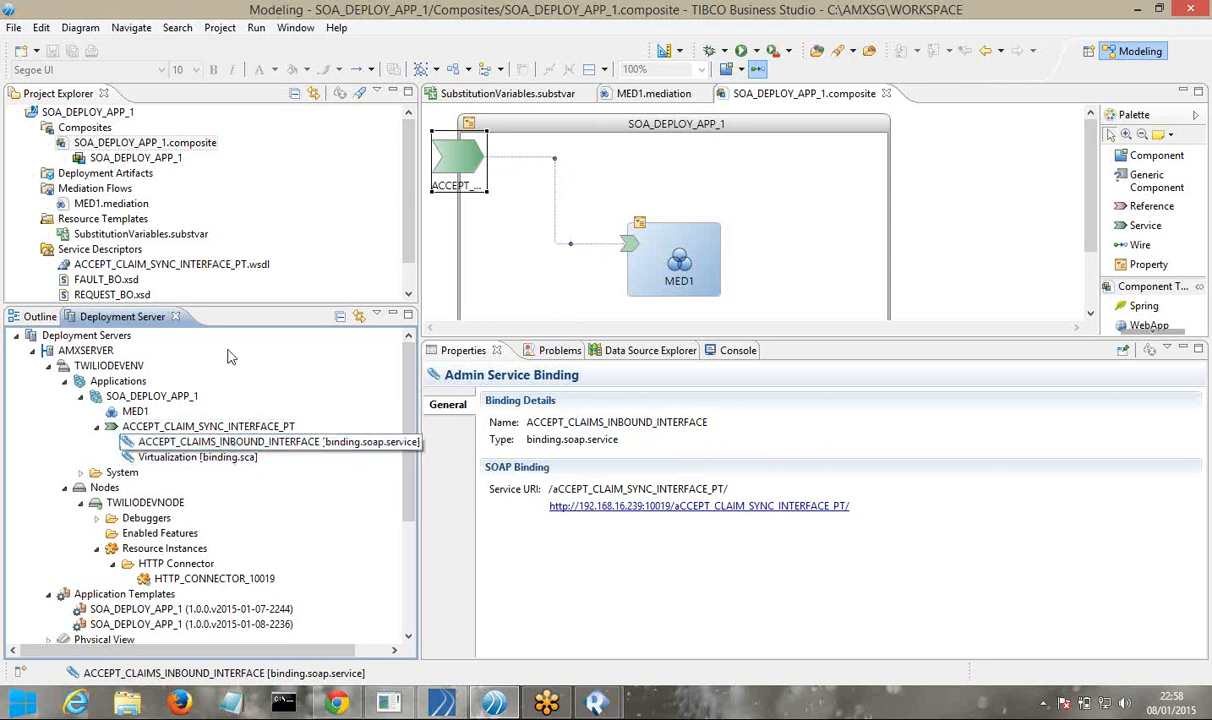
# Enlarge the deployment server tree and open SOA_DEPLOY_APP_1 in the Administrator web console
pyautogui.moveTo(246, 305); pyautogui.dragTo(248, 307)
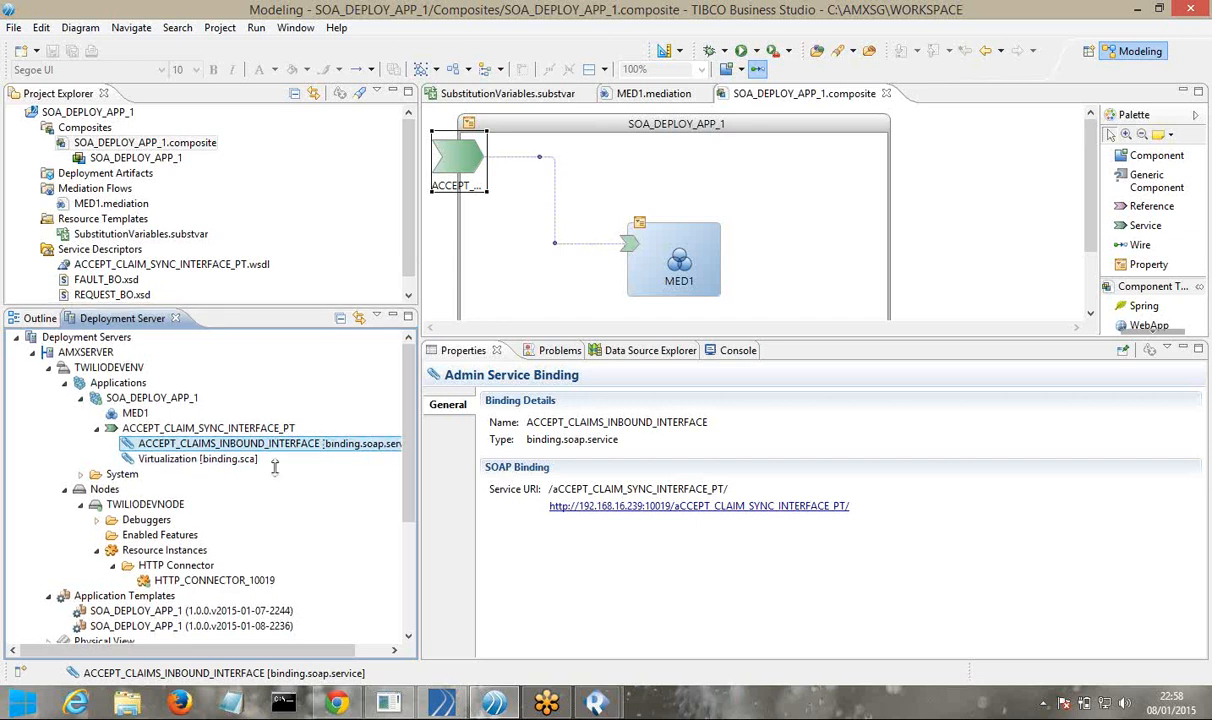
pyautogui.moveTo(274, 467); pyautogui.dragTo(274, 464)
pyautogui.moveTo(272, 276); pyautogui.dragTo(272, 226)
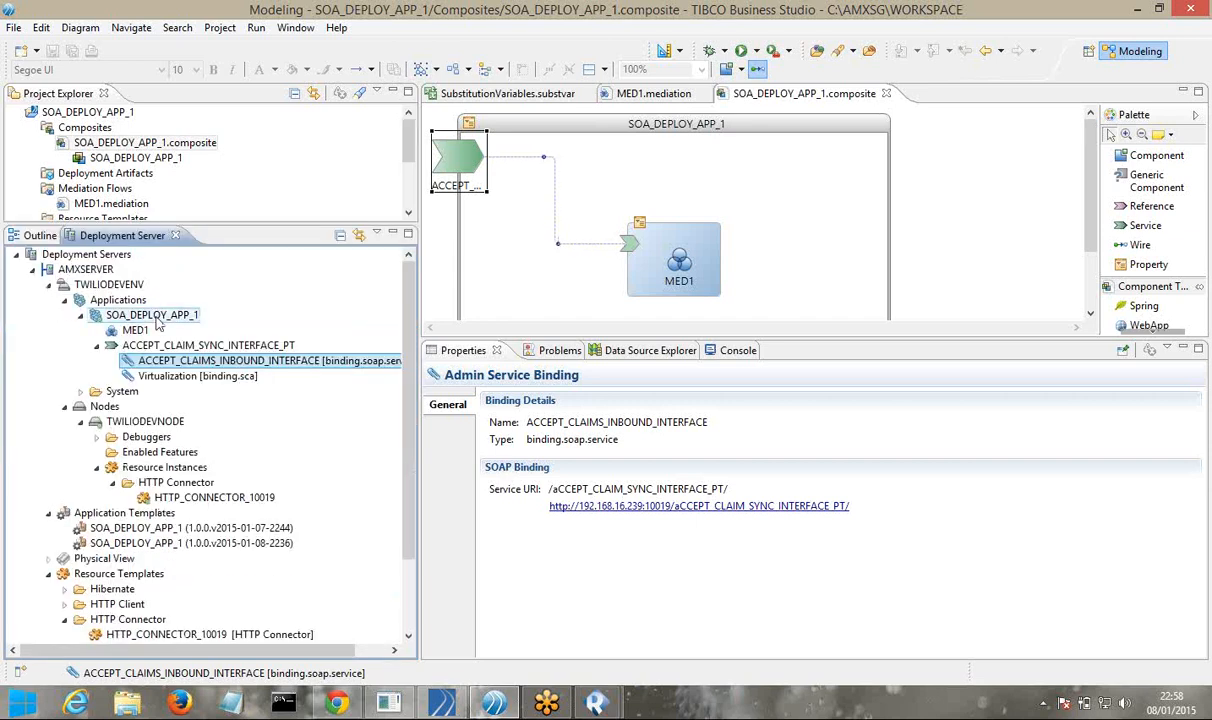
pyautogui.click(155, 316)
pyautogui.rightClick(155, 316)
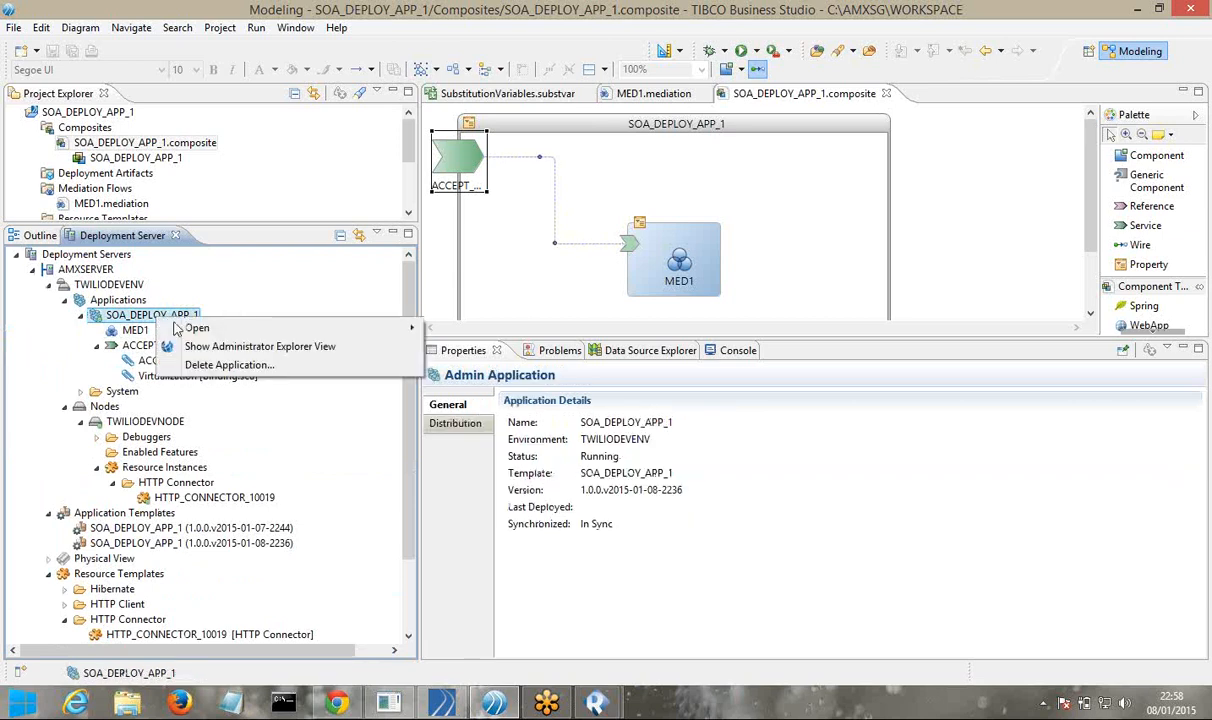
pyautogui.moveTo(192, 330)
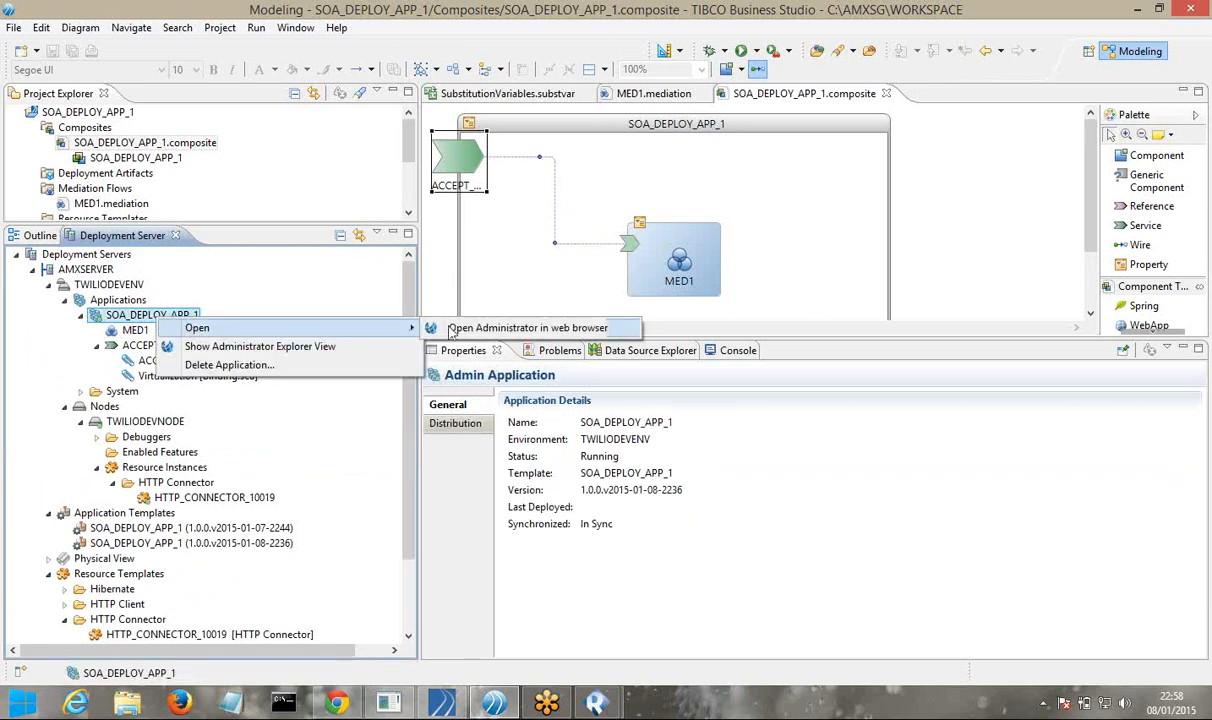
pyautogui.click(528, 329)
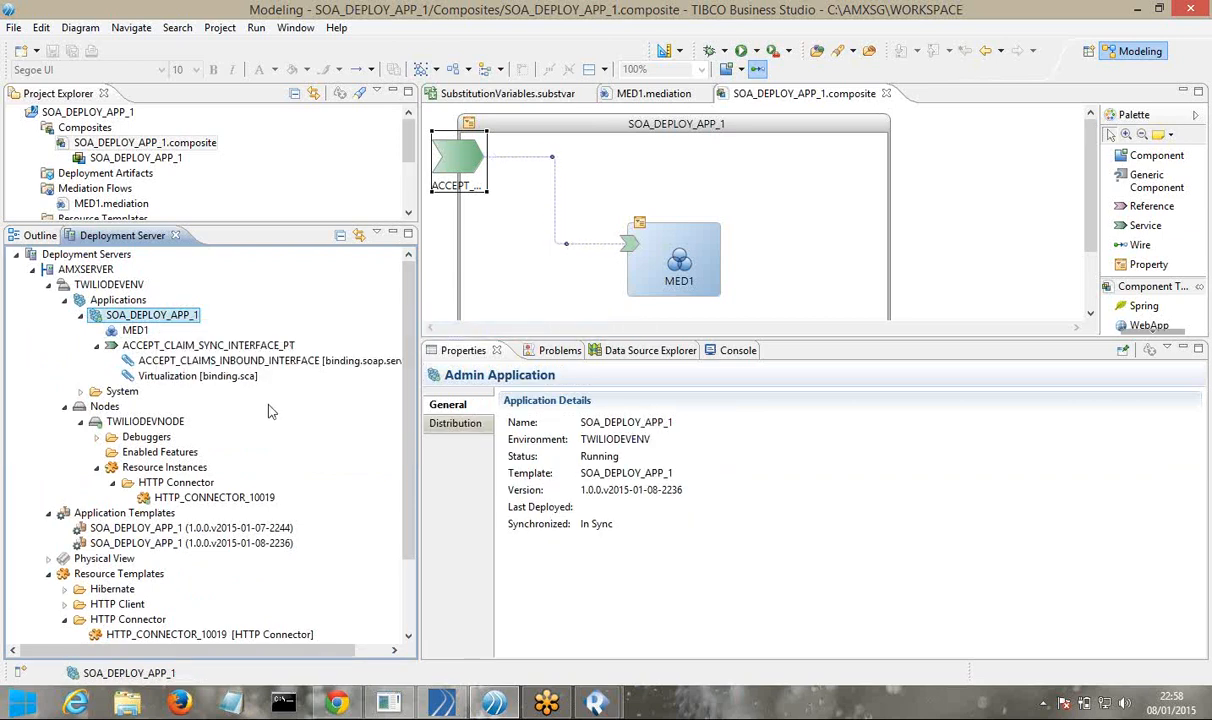
# Open the inbound SOAP binding's service URI on port 10019 in Web Services Explorer
pyautogui.click(218, 362)
pyautogui.rightClick(218, 366)
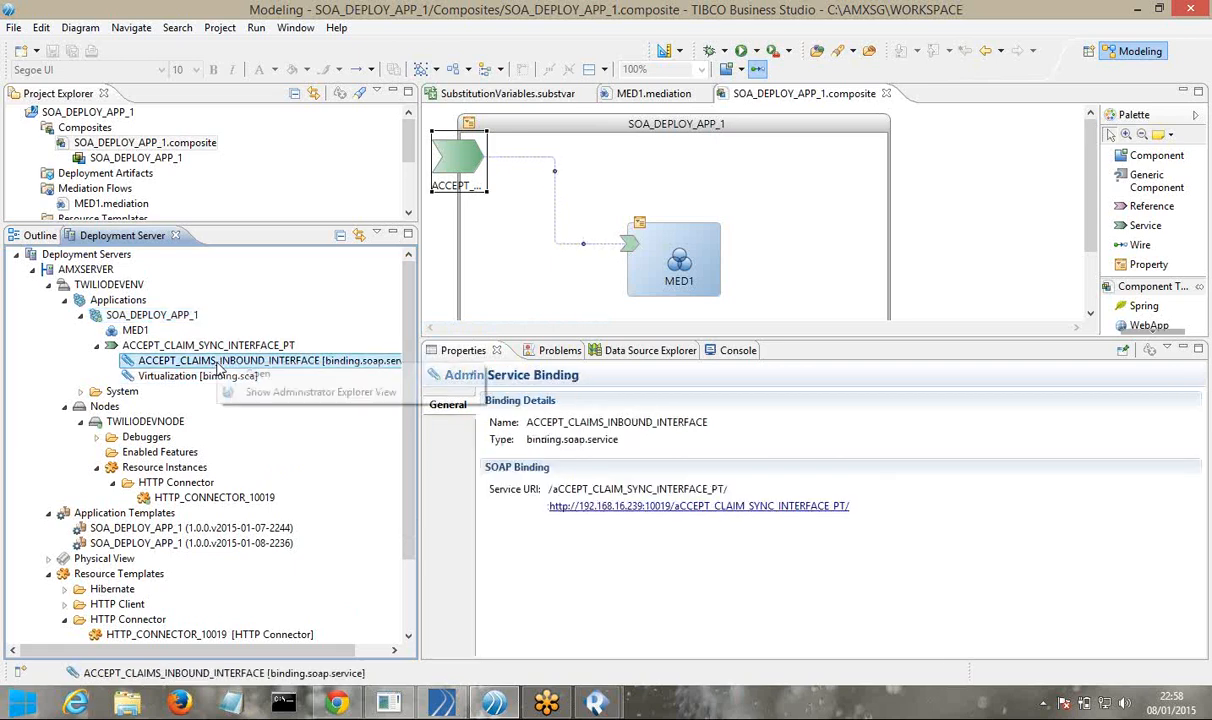
pyautogui.click(575, 561)
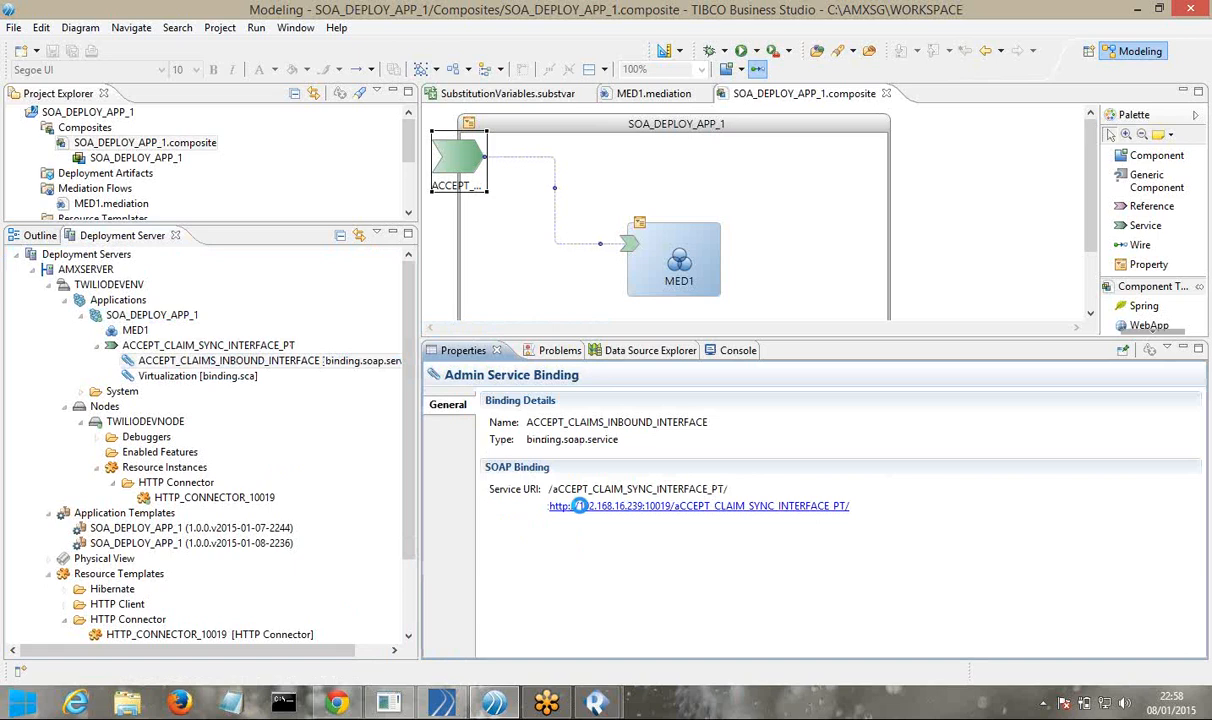
pyautogui.click(578, 506)
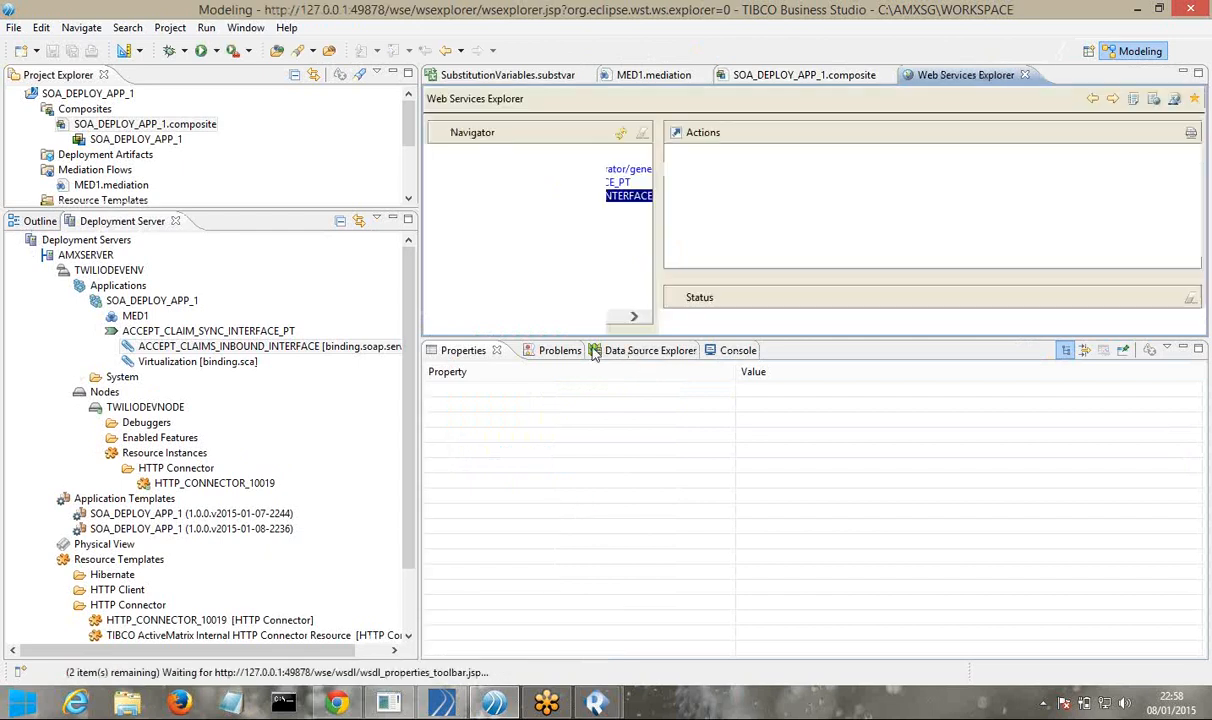
# Invoke ACCEPT_CLAIM_SYNC_APPLICATION in Web Services Explorer with CLAIM_ID set to 'CL'
pyautogui.moveTo(600, 338); pyautogui.dragTo(636, 530)
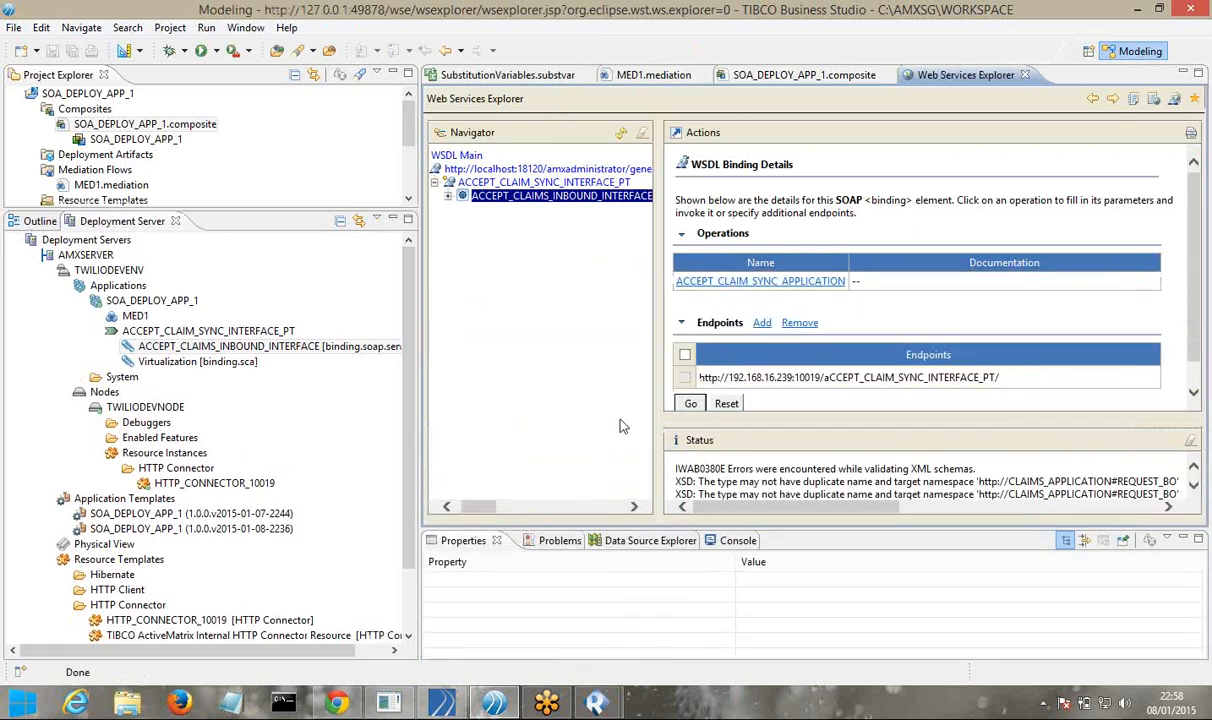
pyautogui.click(722, 281)
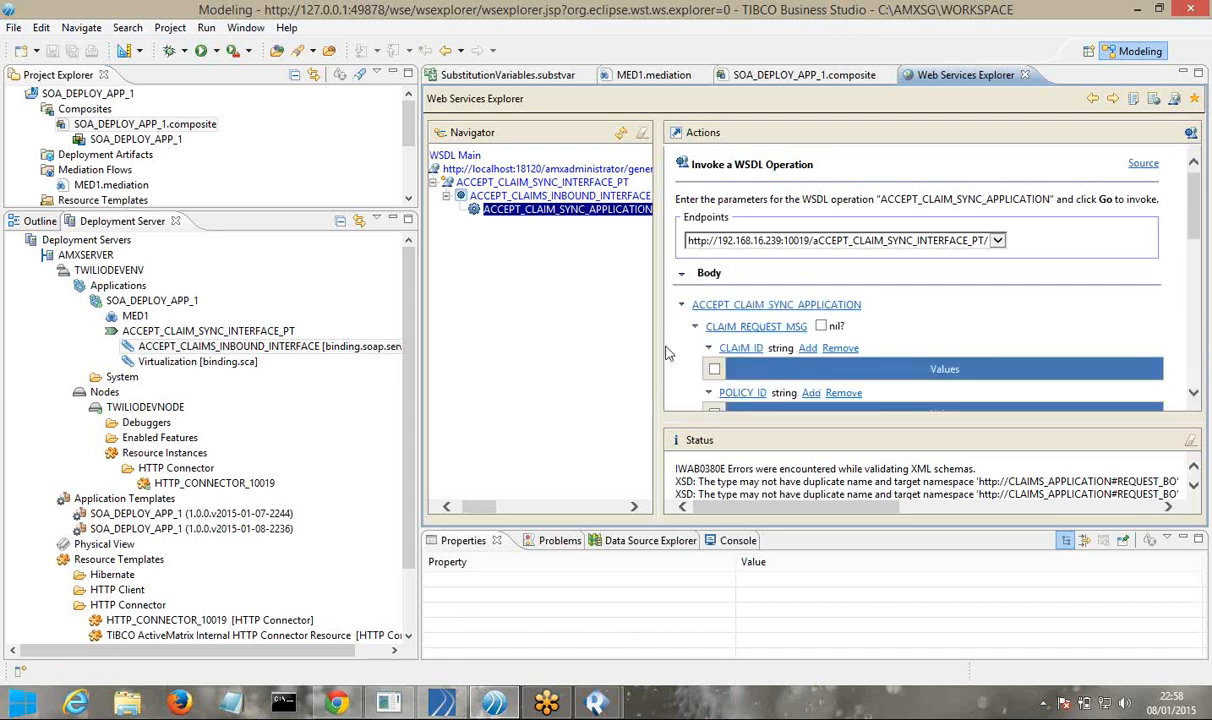
pyautogui.moveTo(783, 527); pyautogui.dragTo(785, 576)
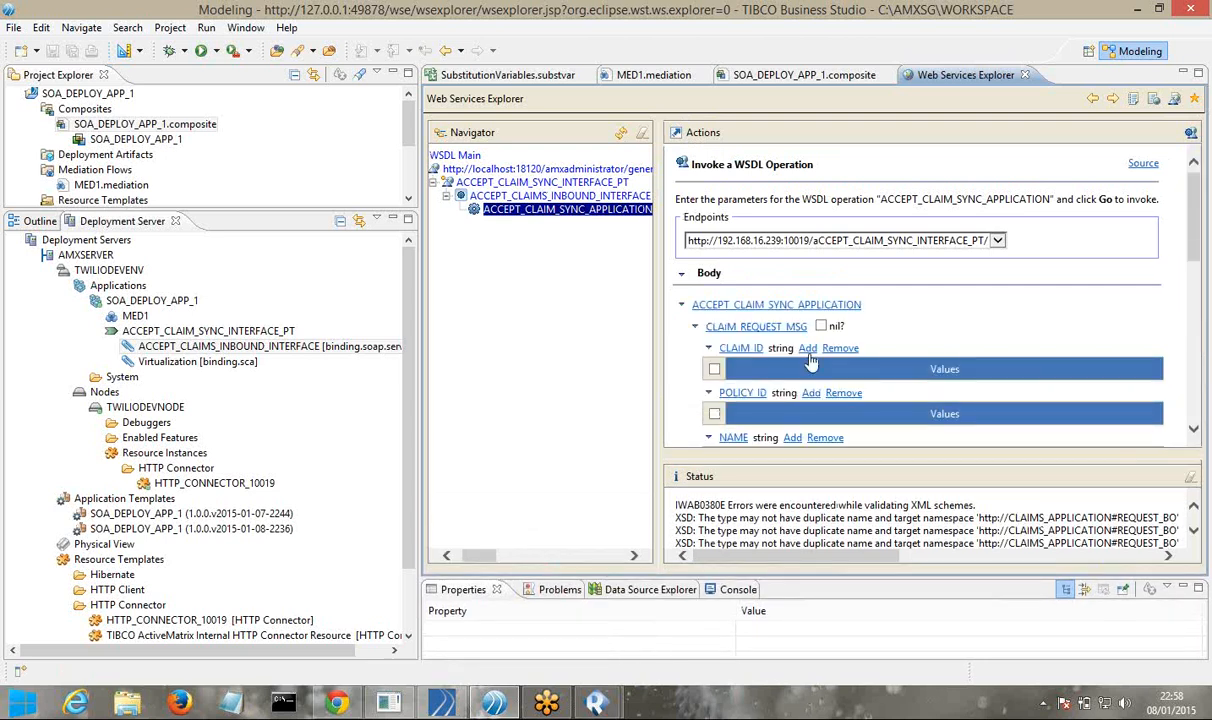
pyautogui.click(808, 348)
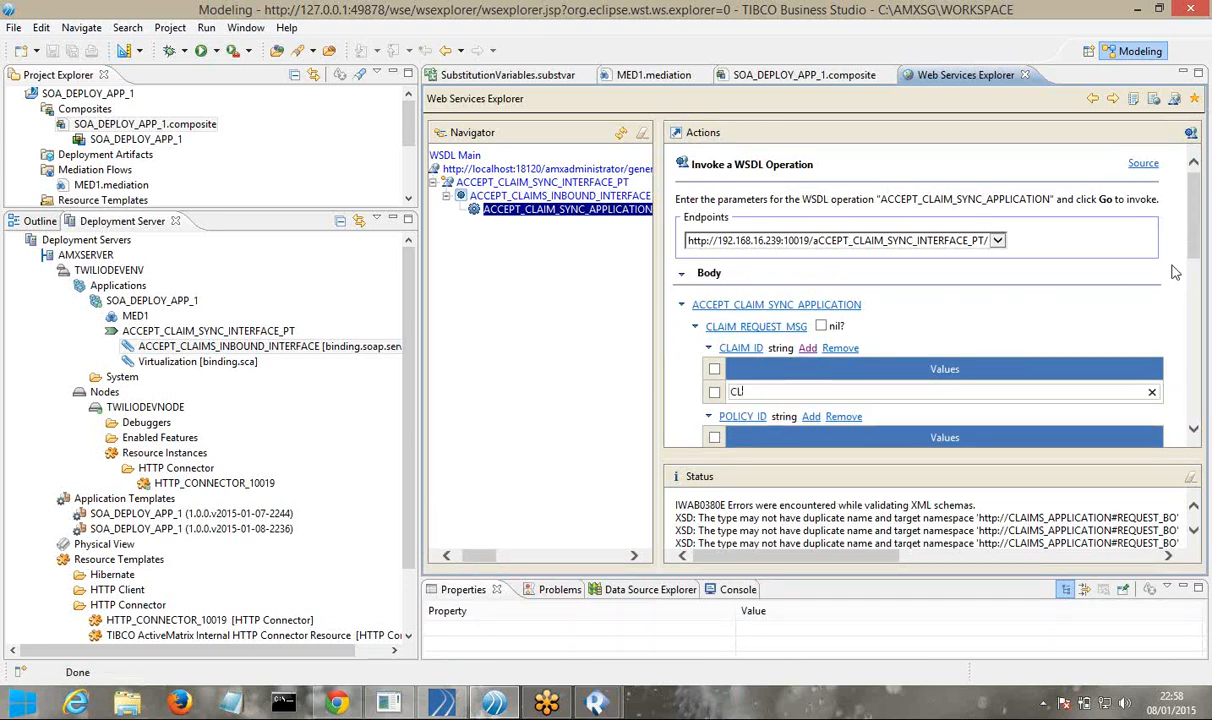
pyautogui.scroll(-10, 1192, 262)
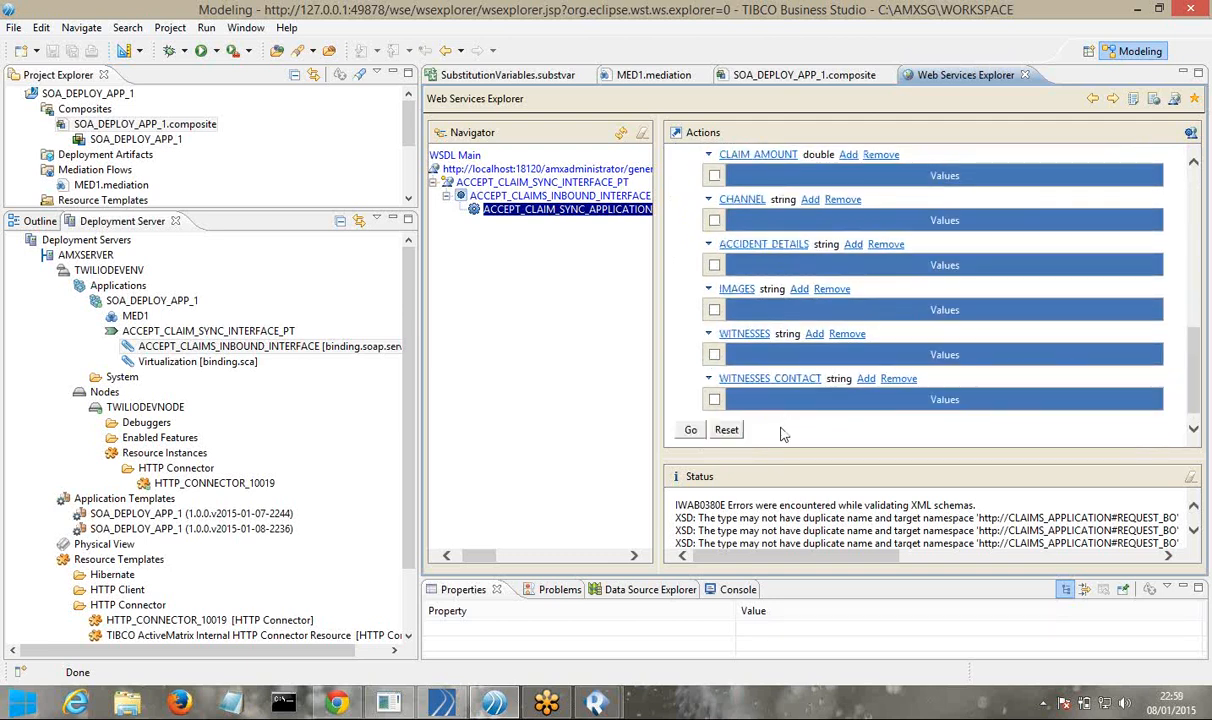
pyautogui.click(690, 430)
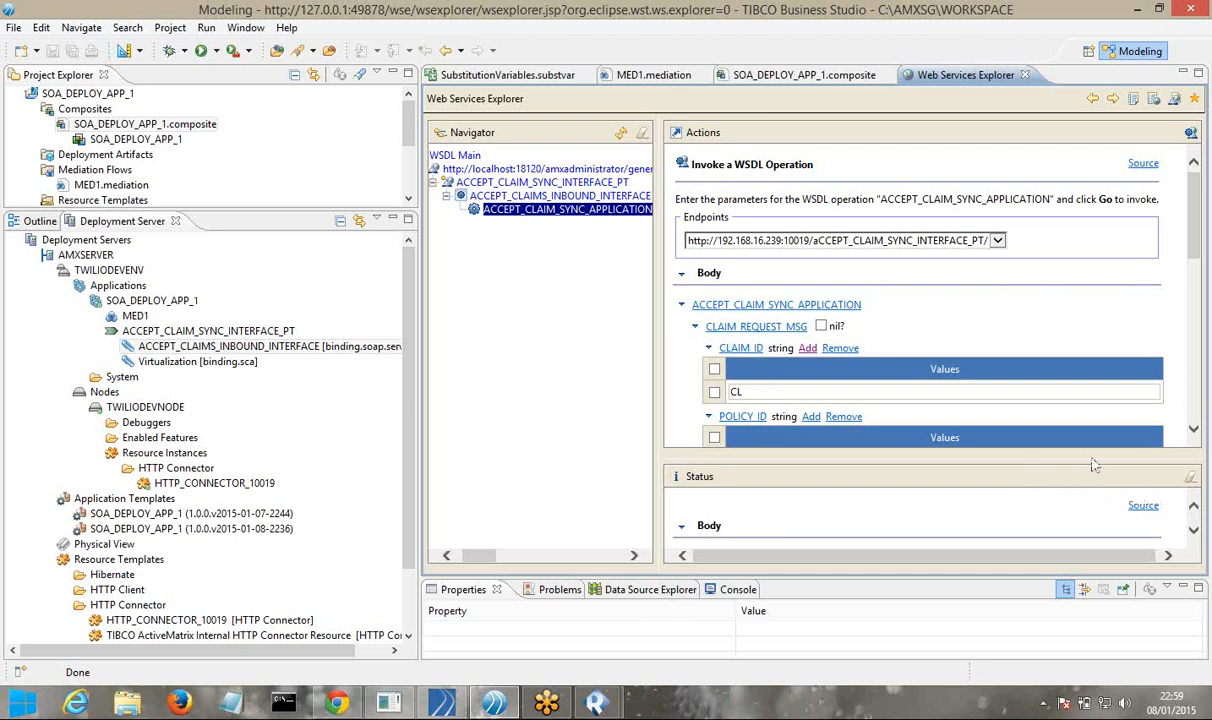
# Enlarge the Status pane and read the reply: CLAIM_ID CL, RISK_FACTOR 11%, CLAIM_CASE_STATUS STARTED
pyautogui.moveTo(1091, 457); pyautogui.dragTo(1046, 257)
pyautogui.scroll(-1, 759, 456)
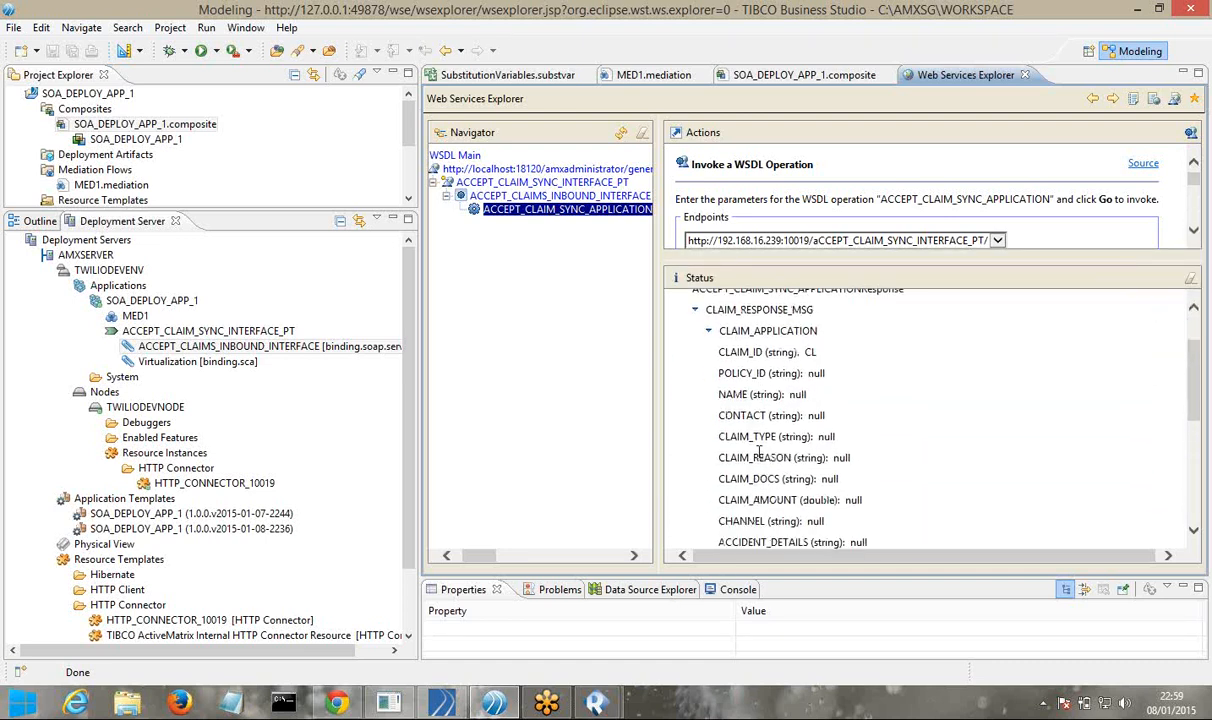
pyautogui.scroll(-5, 759, 452)
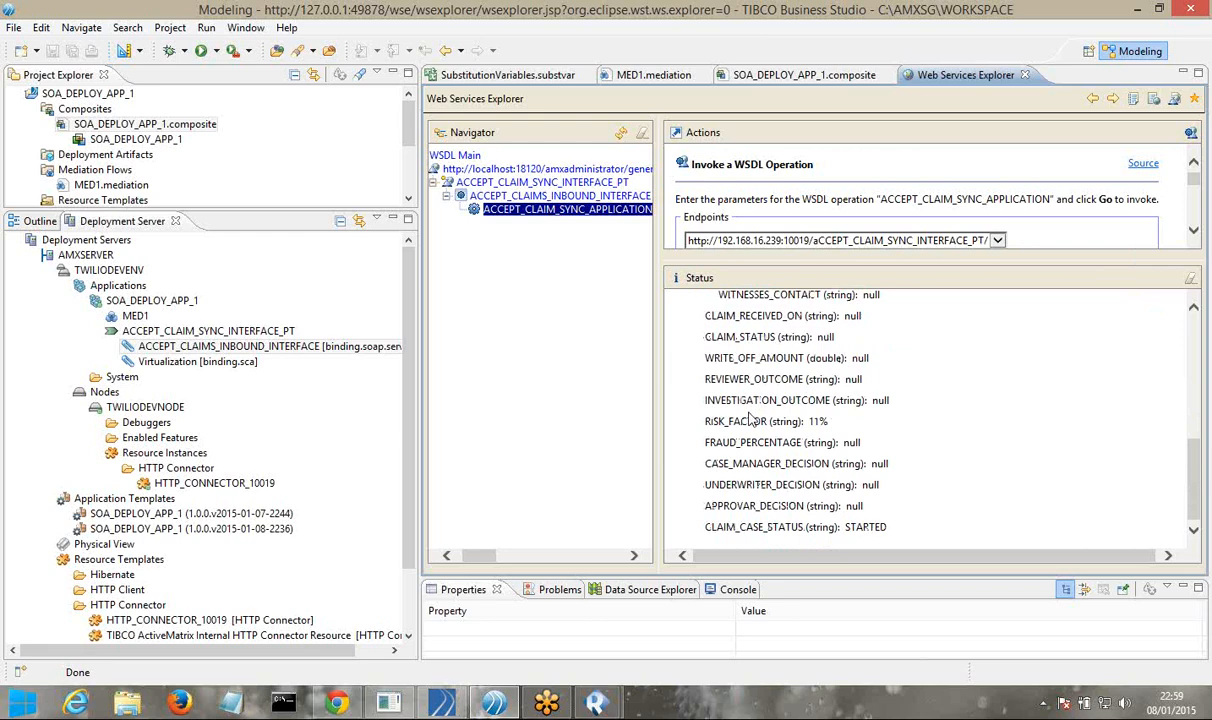
pyautogui.scroll(6, 749, 421)
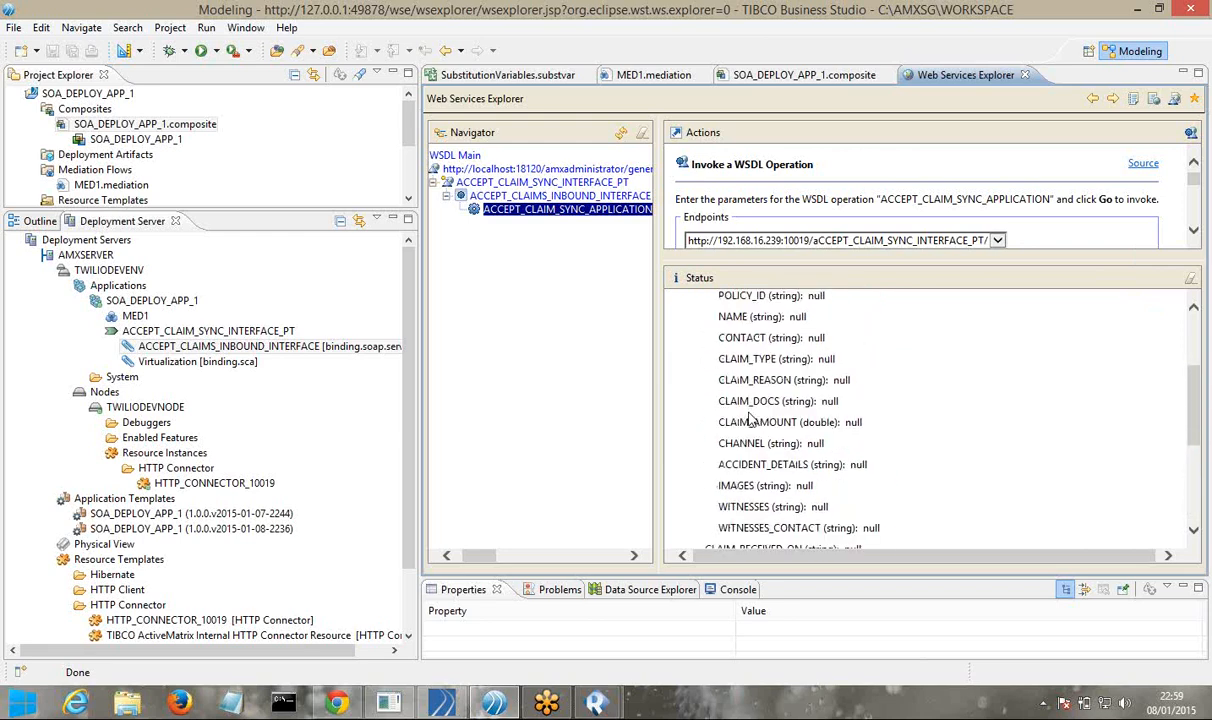
pyautogui.scroll(-6, 750, 421)
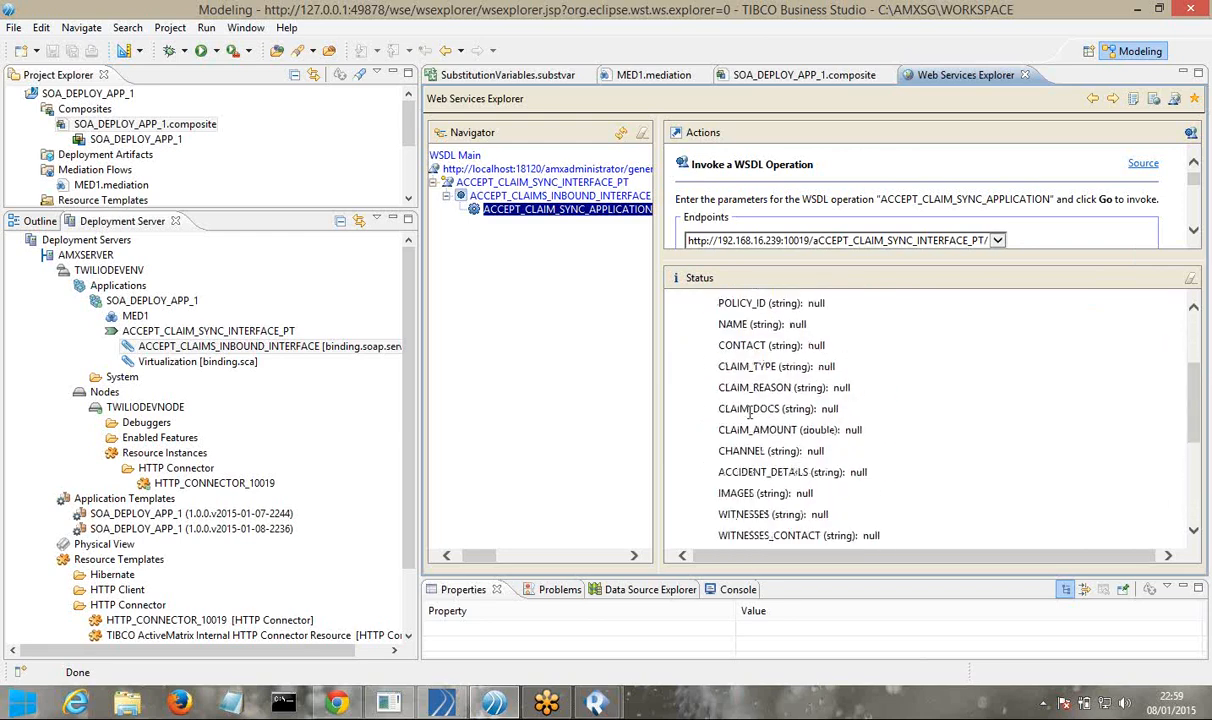
pyautogui.scroll(6, 740, 399)
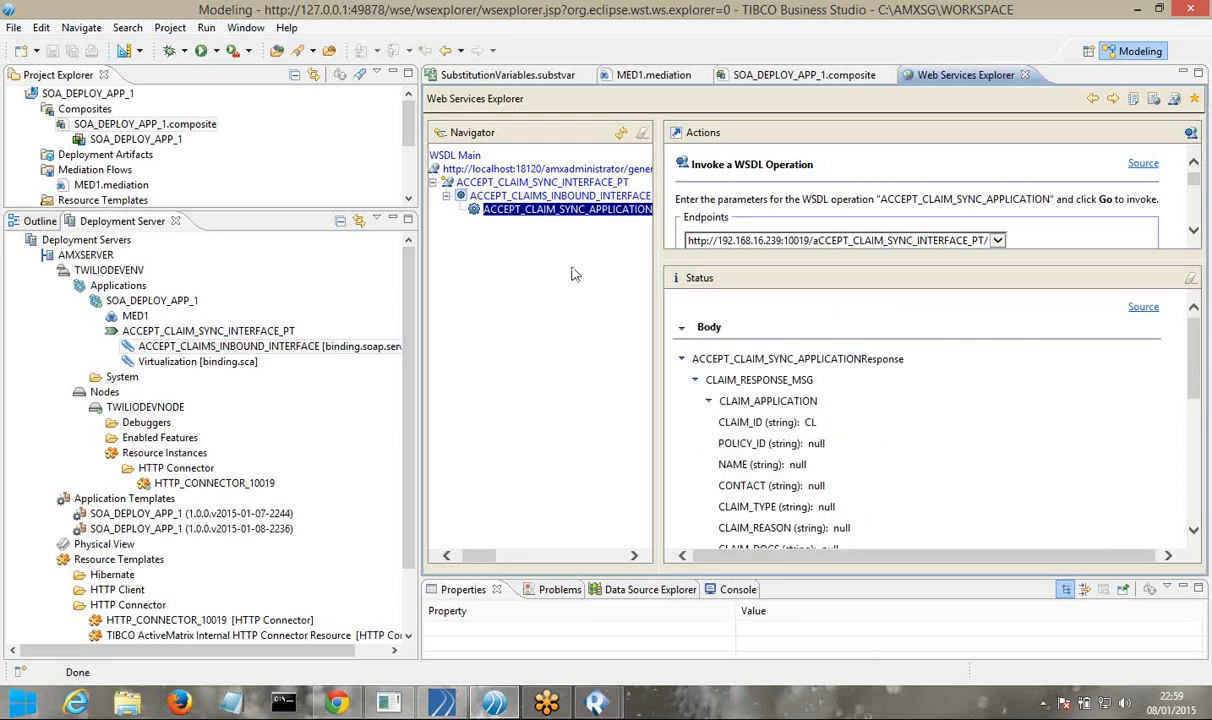
# Inspect the MED1 mediation's Log task properties for logged request data, then launch File Explorer
pyautogui.click(641, 77)
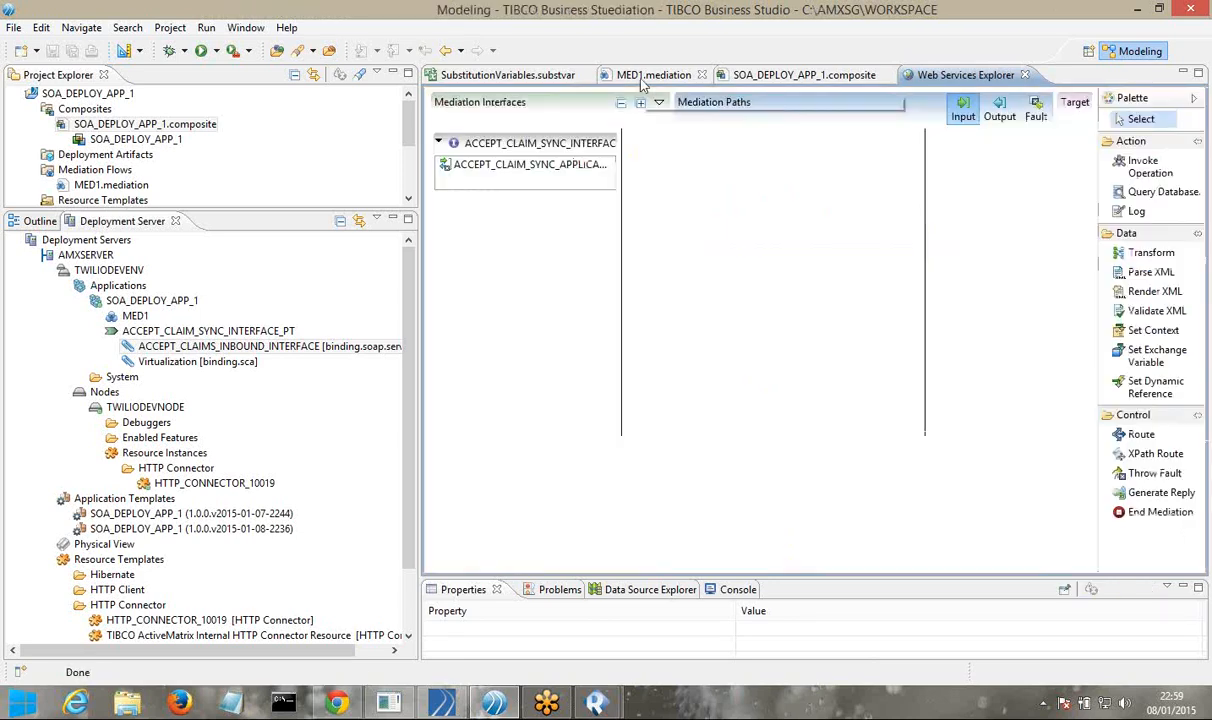
pyautogui.click(512, 172)
pyautogui.click(650, 165)
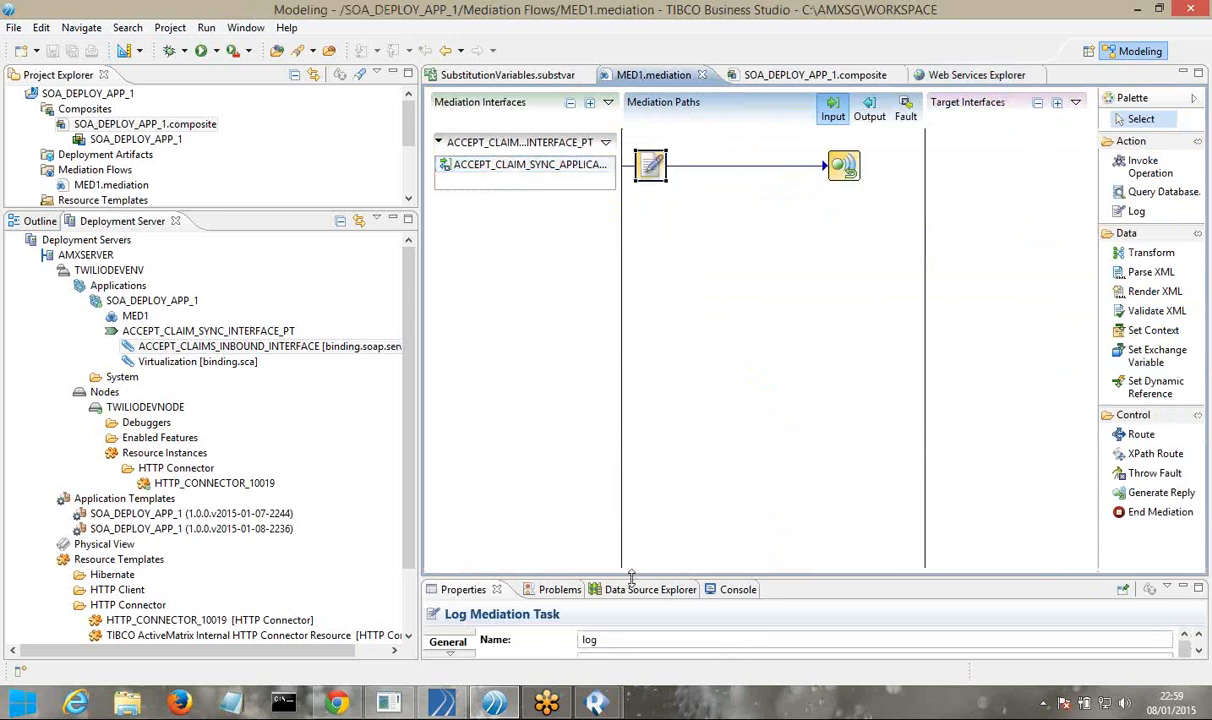
pyautogui.moveTo(631, 578); pyautogui.dragTo(620, 248)
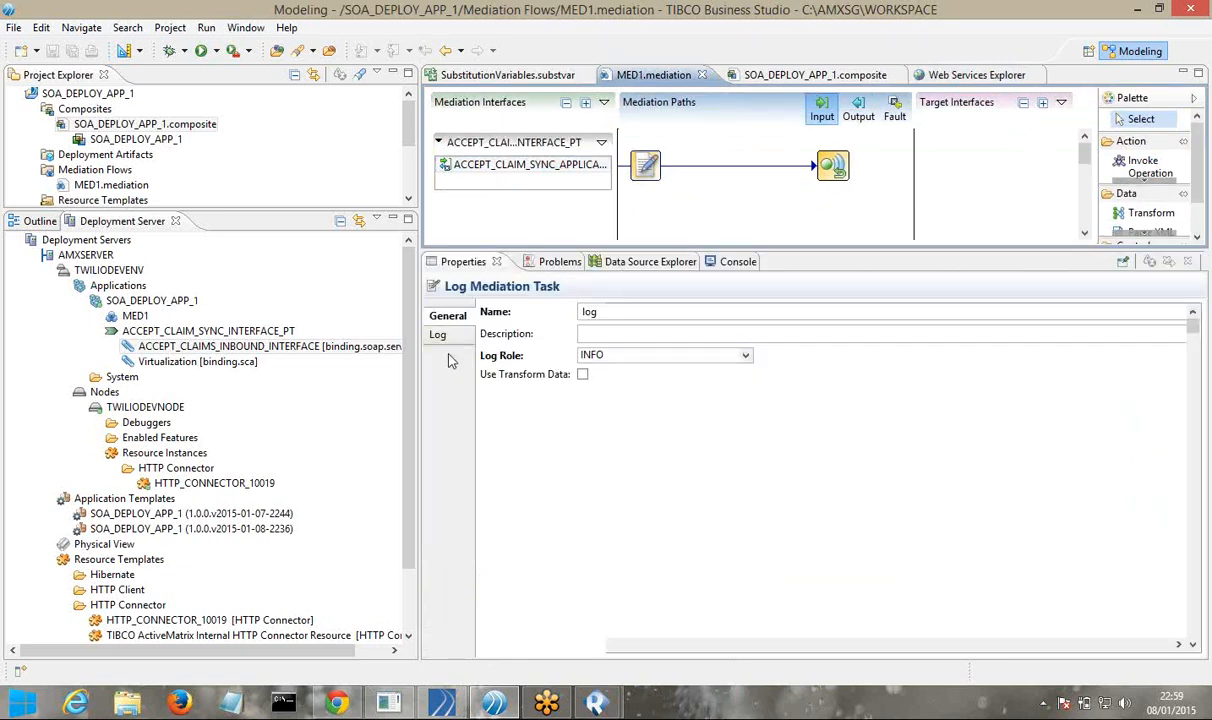
pyautogui.click(439, 335)
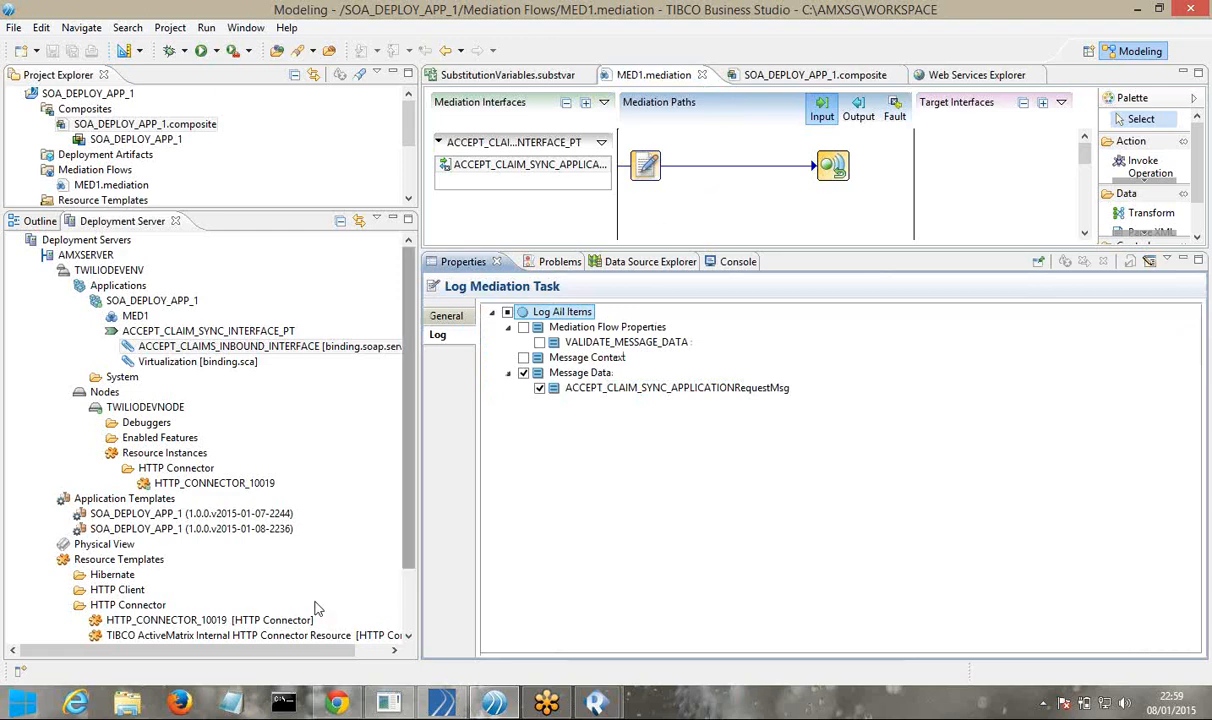
pyautogui.click(133, 706)
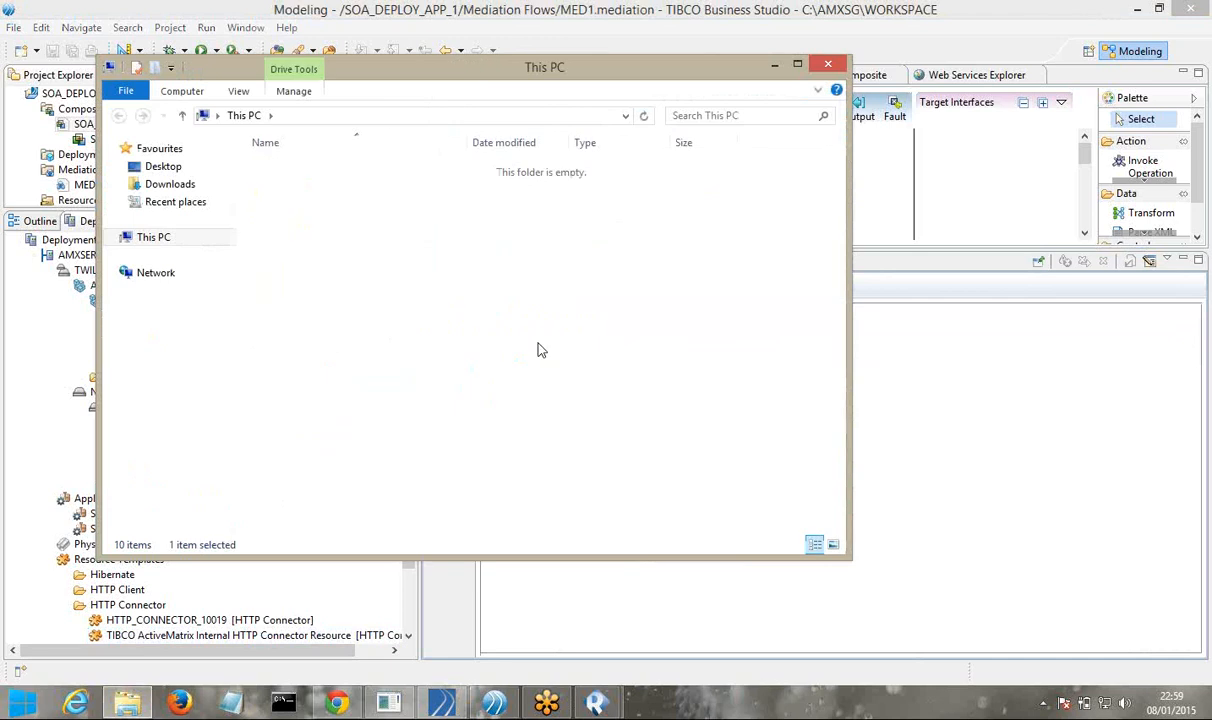
# Browse C:\AMXSG\NODE1\data\tibcohost\Admin-TWILIO-TWILIOSERVER\data_3.2.x down to the nodes folder
pyautogui.doubleClick(296, 185)
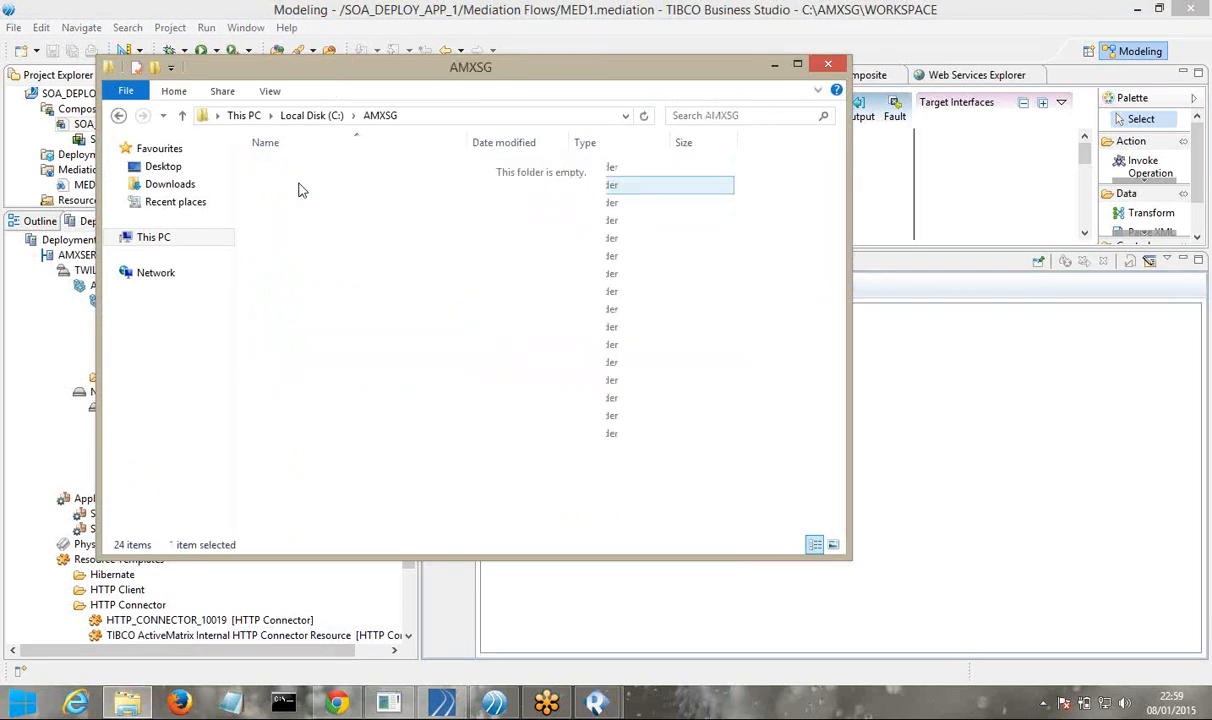
pyautogui.doubleClick(282, 291)
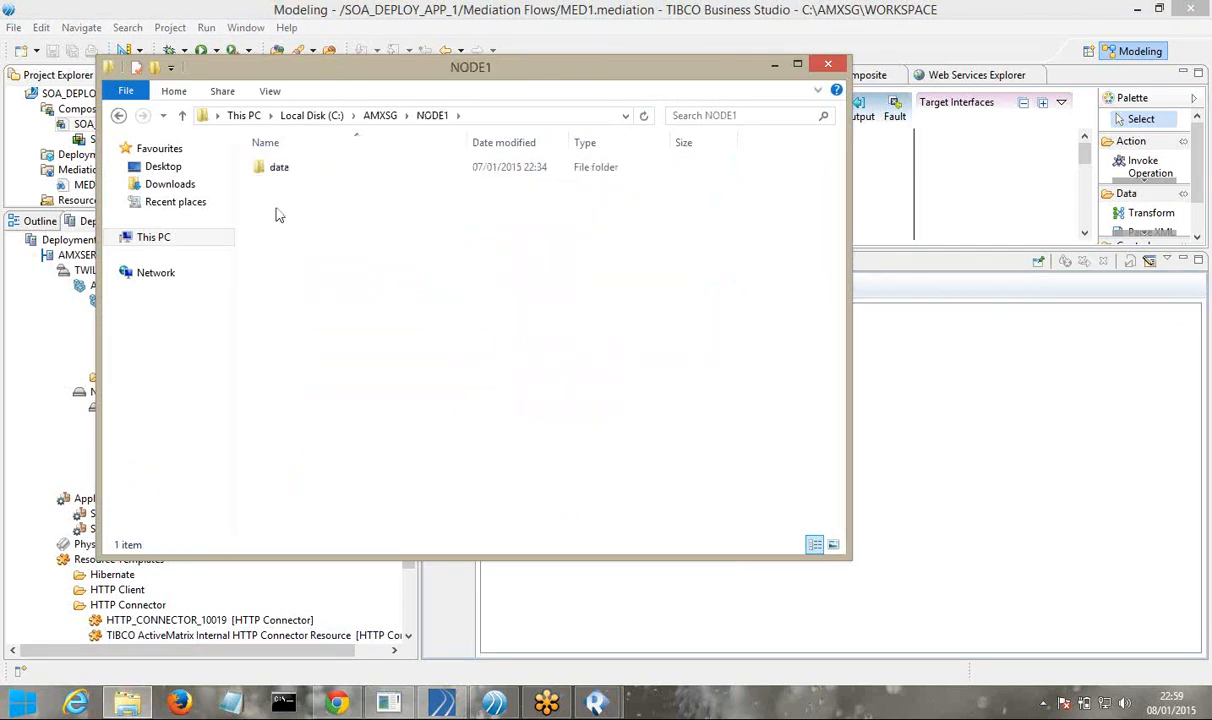
pyautogui.doubleClick(280, 176)
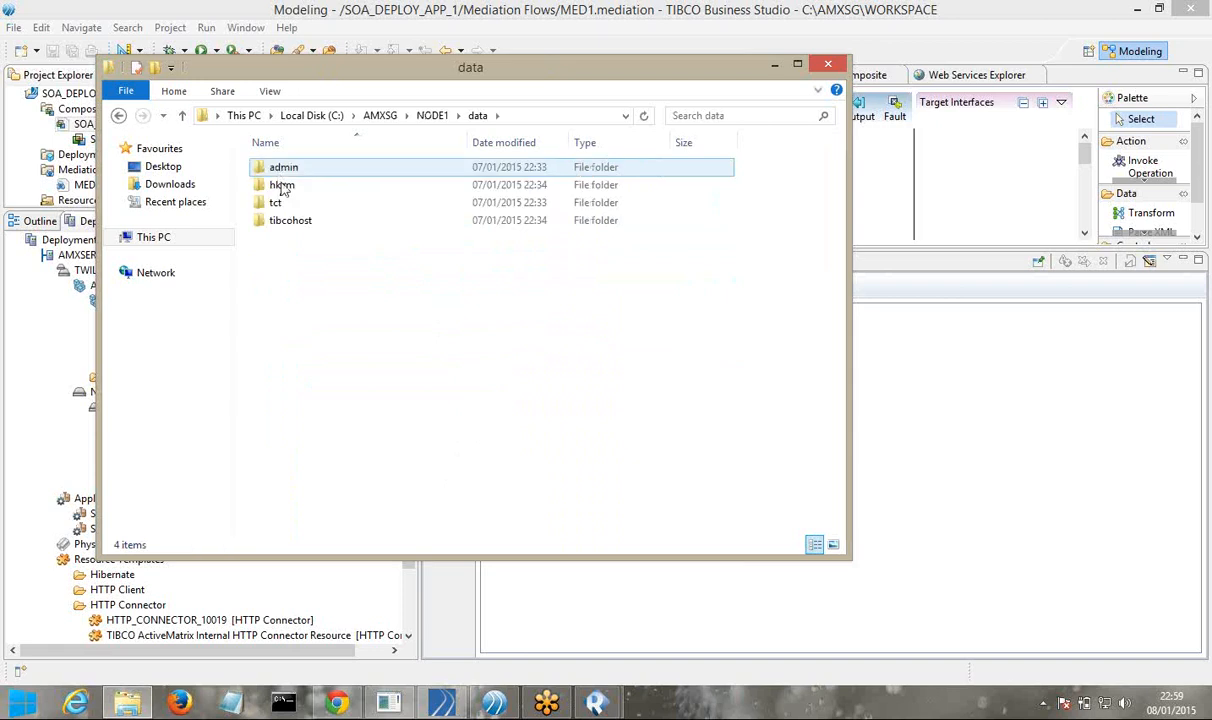
pyautogui.doubleClick(298, 222)
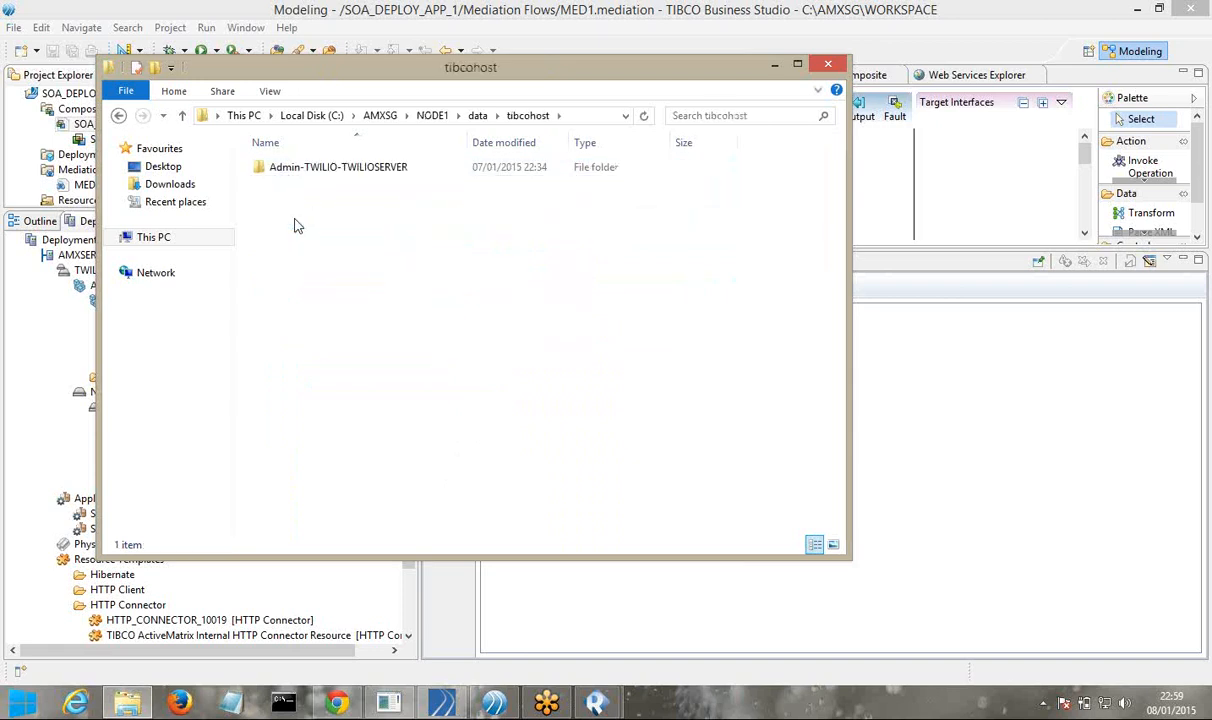
pyautogui.doubleClick(336, 182)
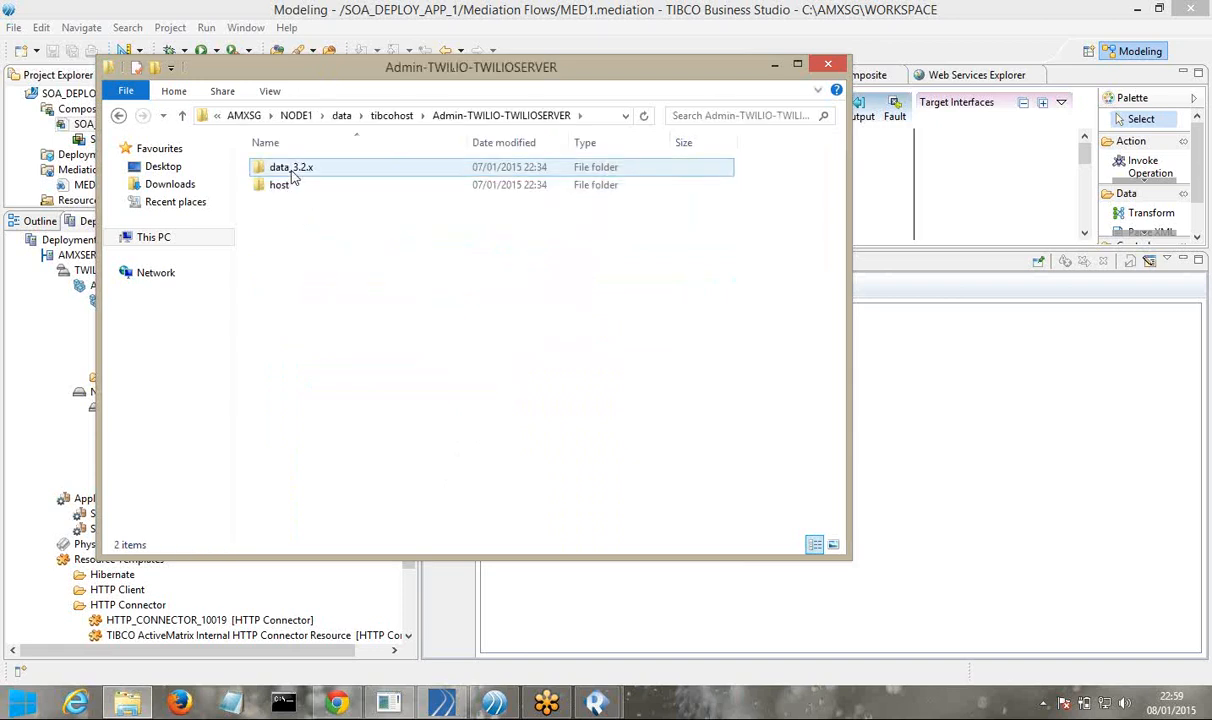
pyautogui.doubleClick(290, 168)
pyautogui.doubleClick(283, 204)
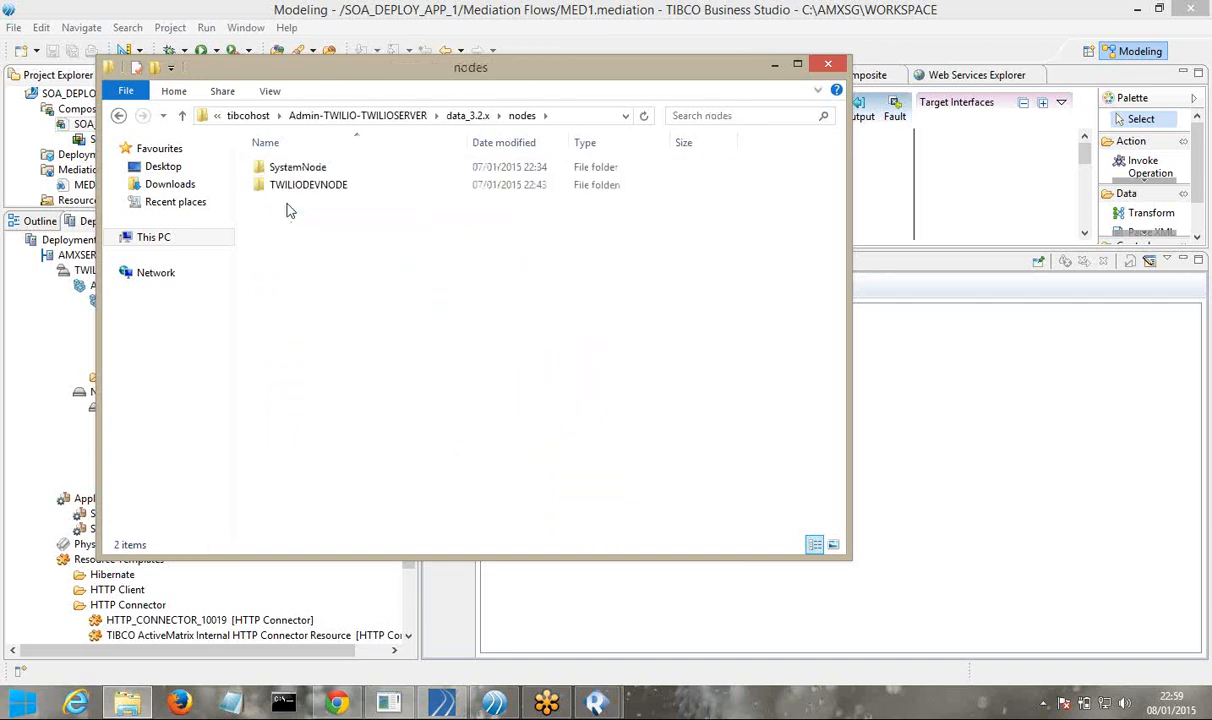
# Go into the TWILIODEVNODE node's logs folder and show its full path
pyautogui.click(320, 190)
pyautogui.doubleClick(331, 190)
pyautogui.click(282, 205)
pyautogui.doubleClick(282, 205)
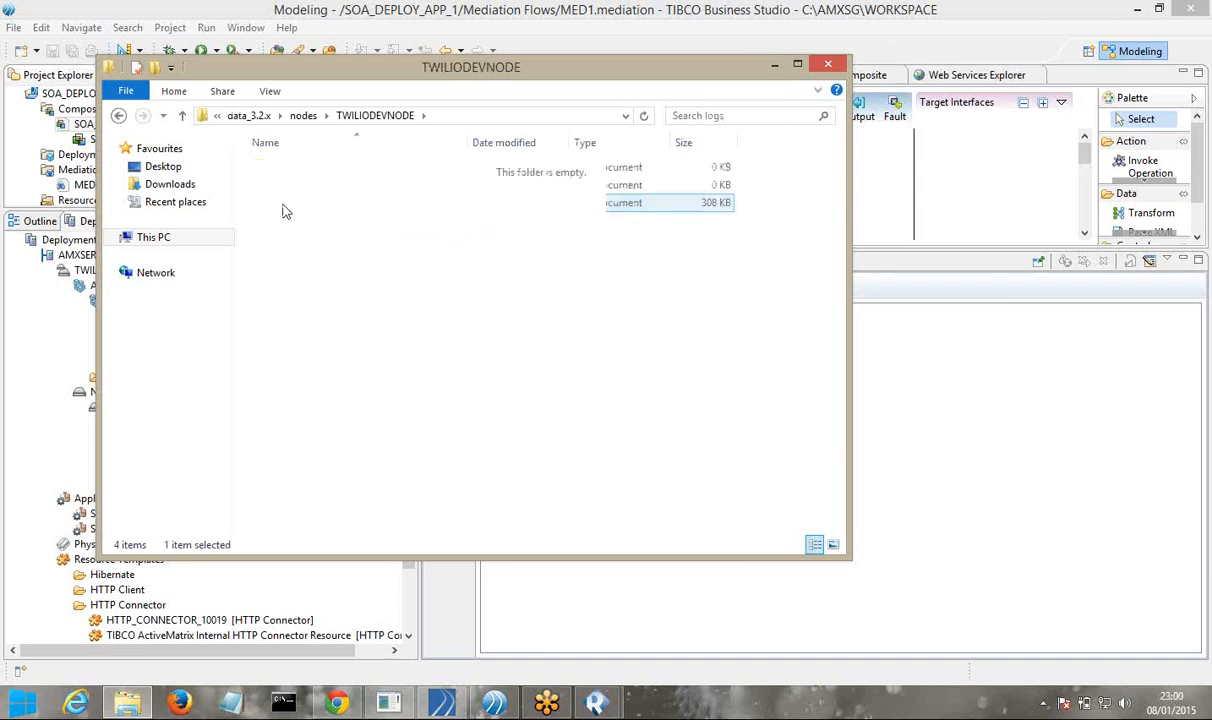
pyautogui.click(600, 121)
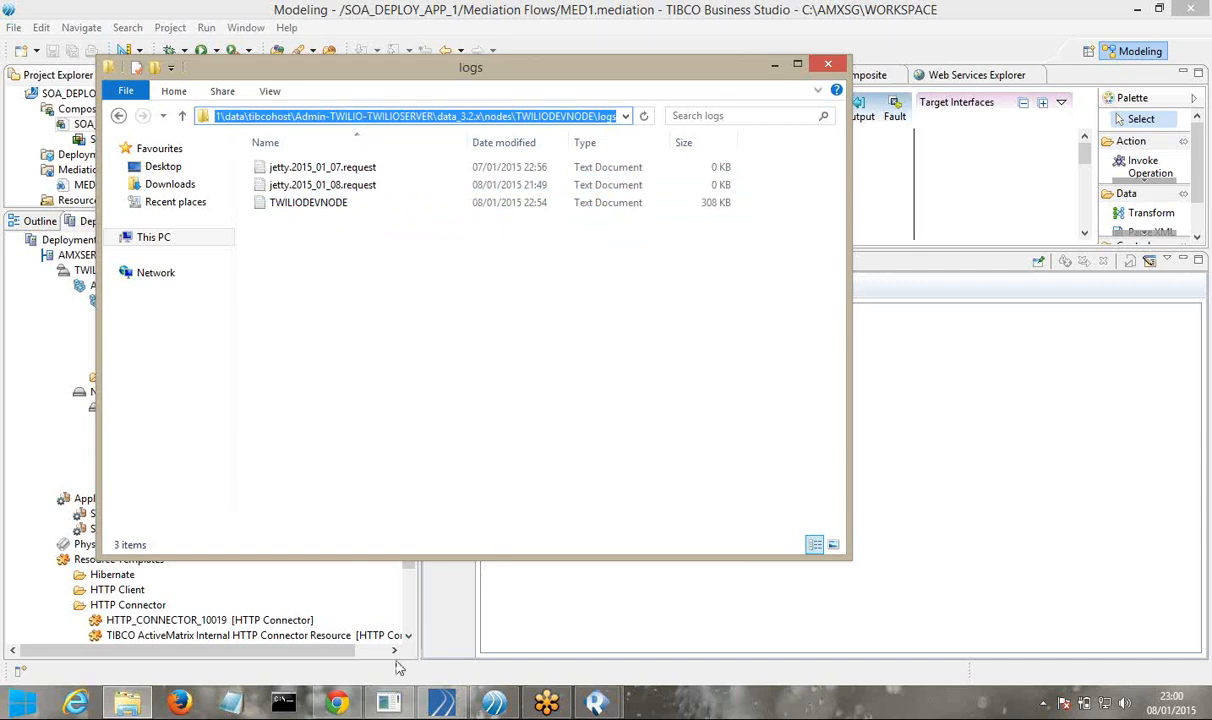
pyautogui.click(548, 704)
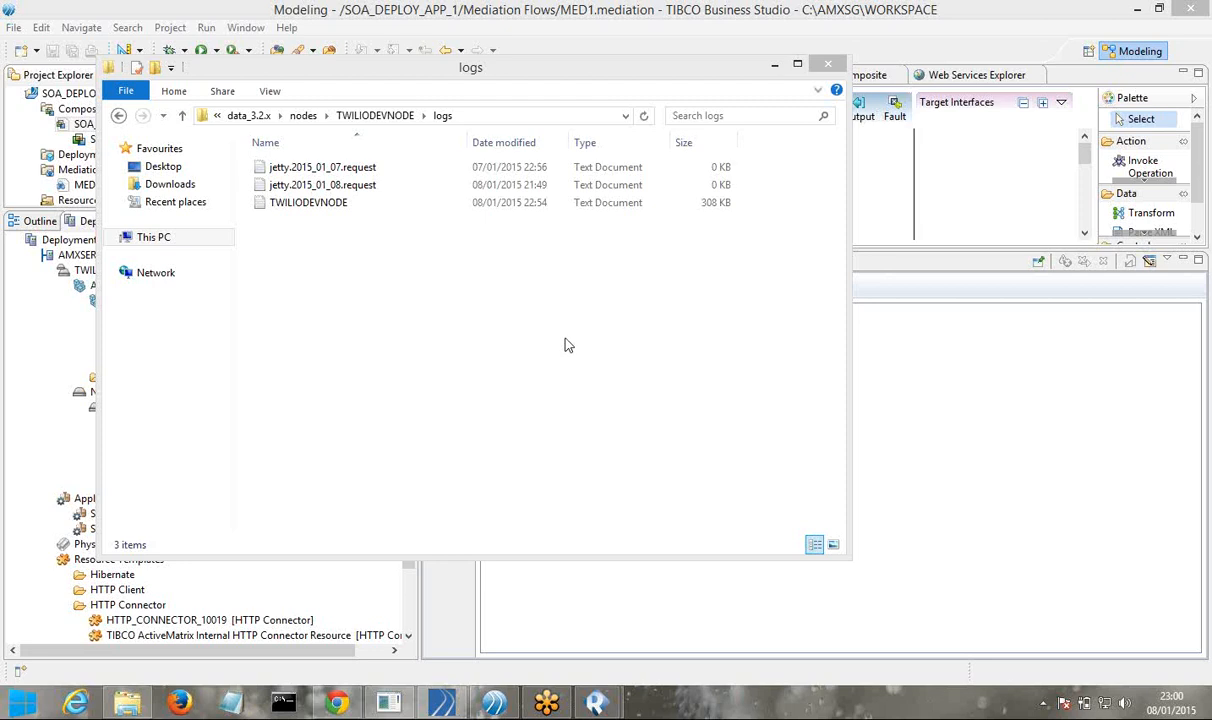
# Open the TWILIODEVNODE log file in EditPlus 3
pyautogui.click(318, 212)
pyautogui.click(318, 212)
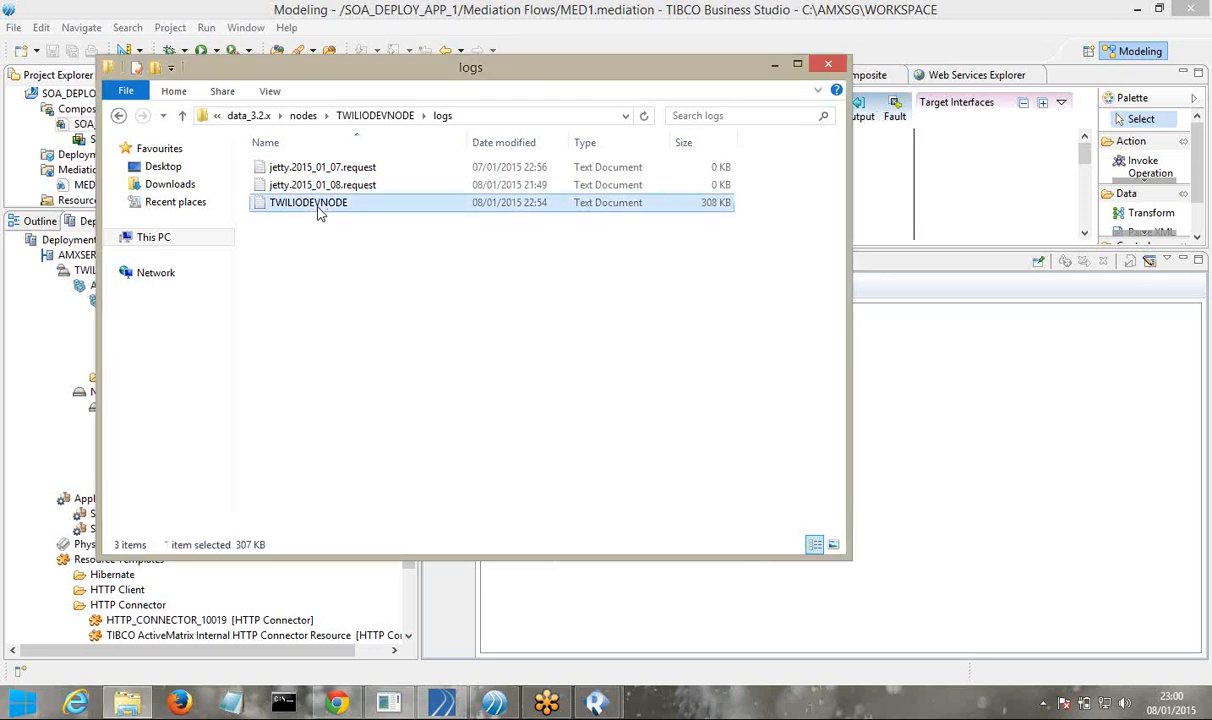
pyautogui.rightClick(318, 212)
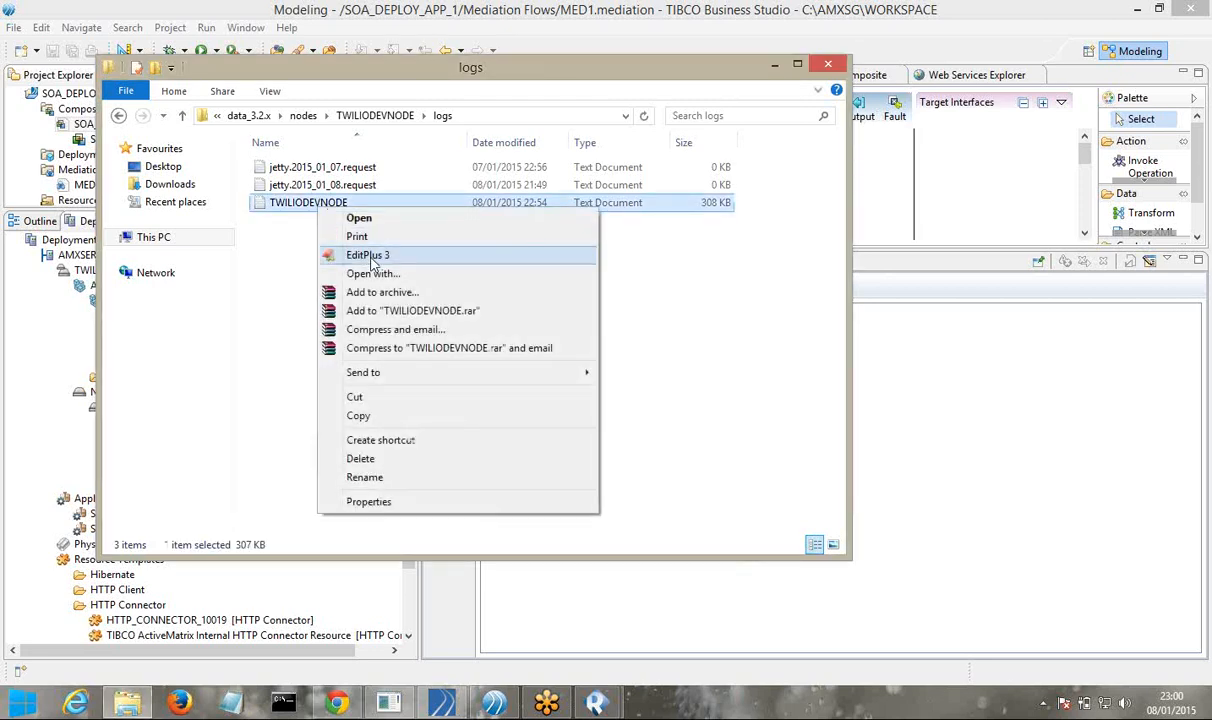
pyautogui.click(370, 255)
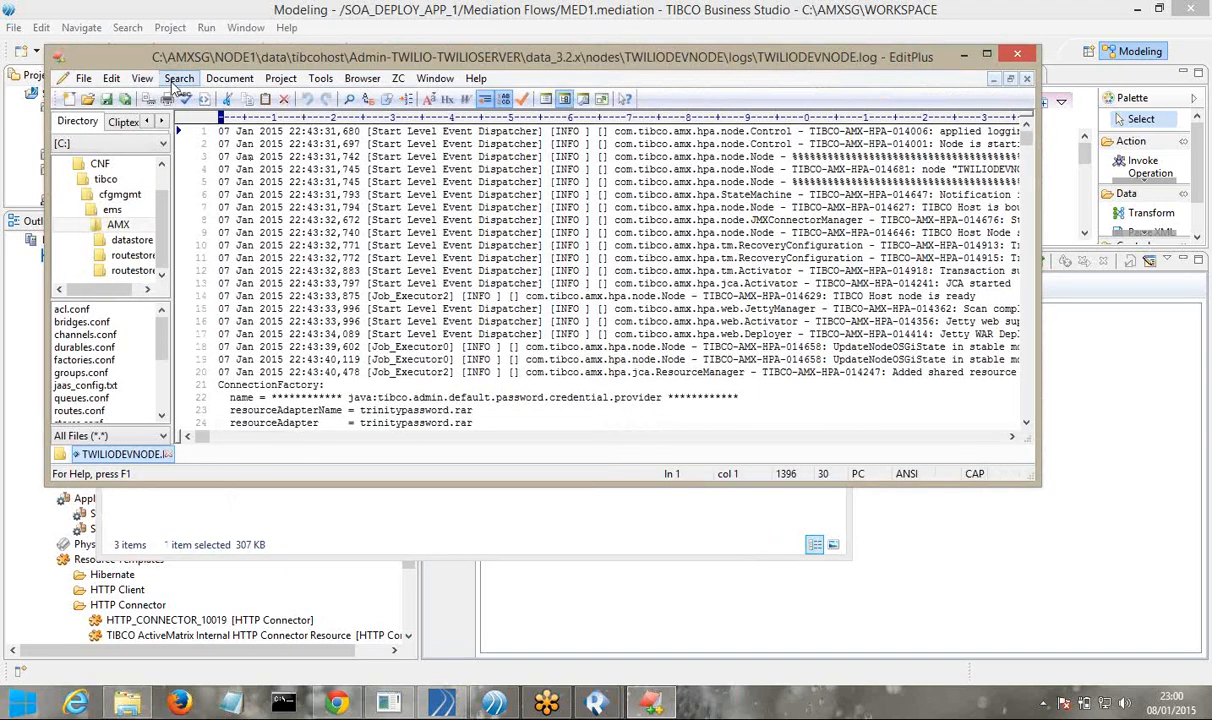
# Search the TWILIODEVNODE log for 'CL' and find the first match
pyautogui.click(178, 79)
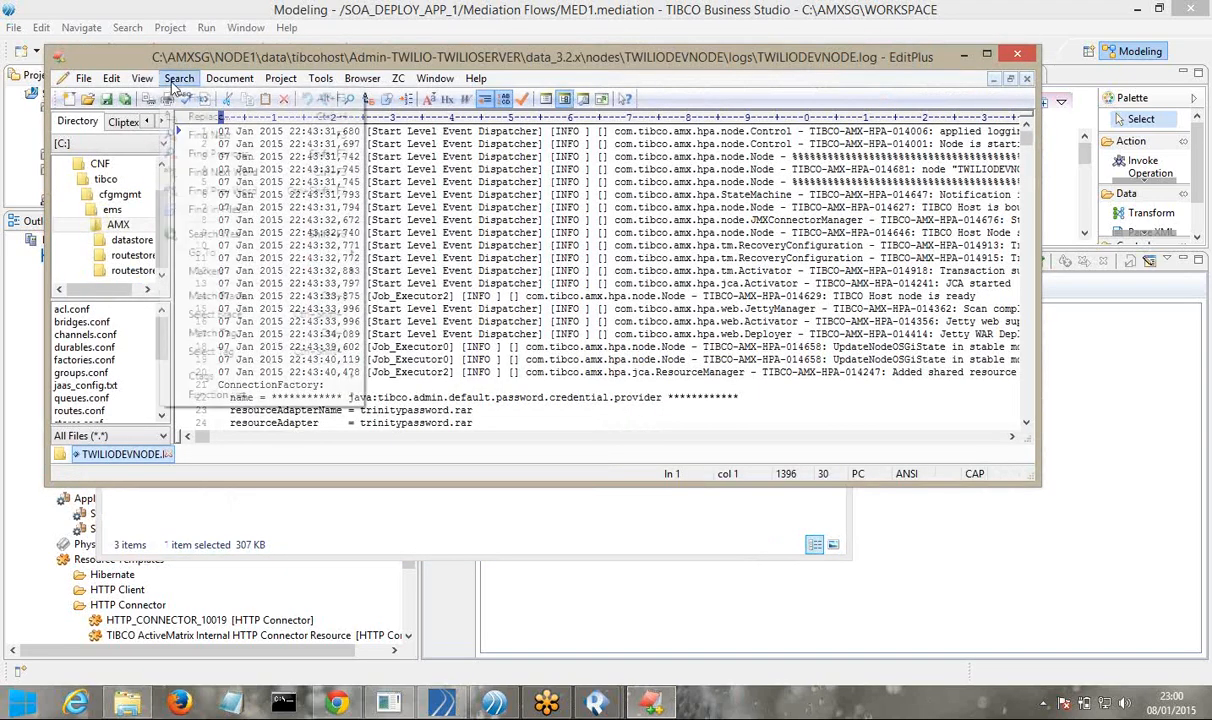
pyautogui.click(199, 100)
pyautogui.write('C')
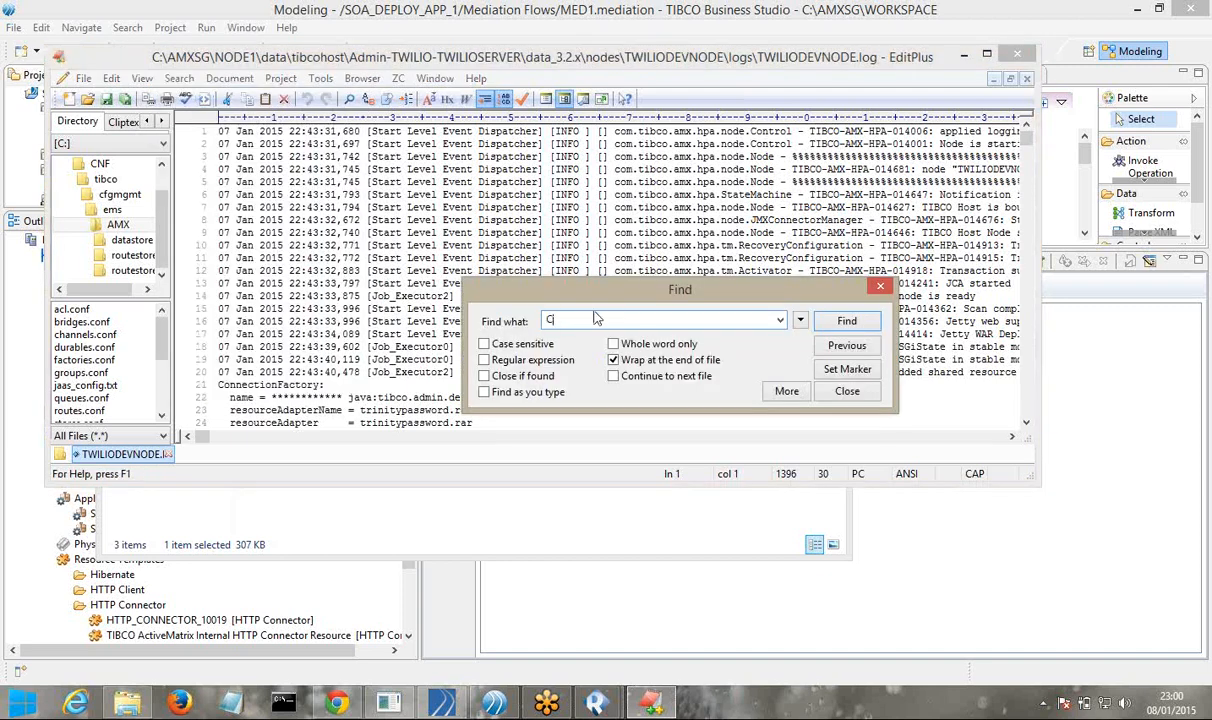
pyautogui.write('L')
pyautogui.click(840, 320)
pyautogui.click(845, 321)
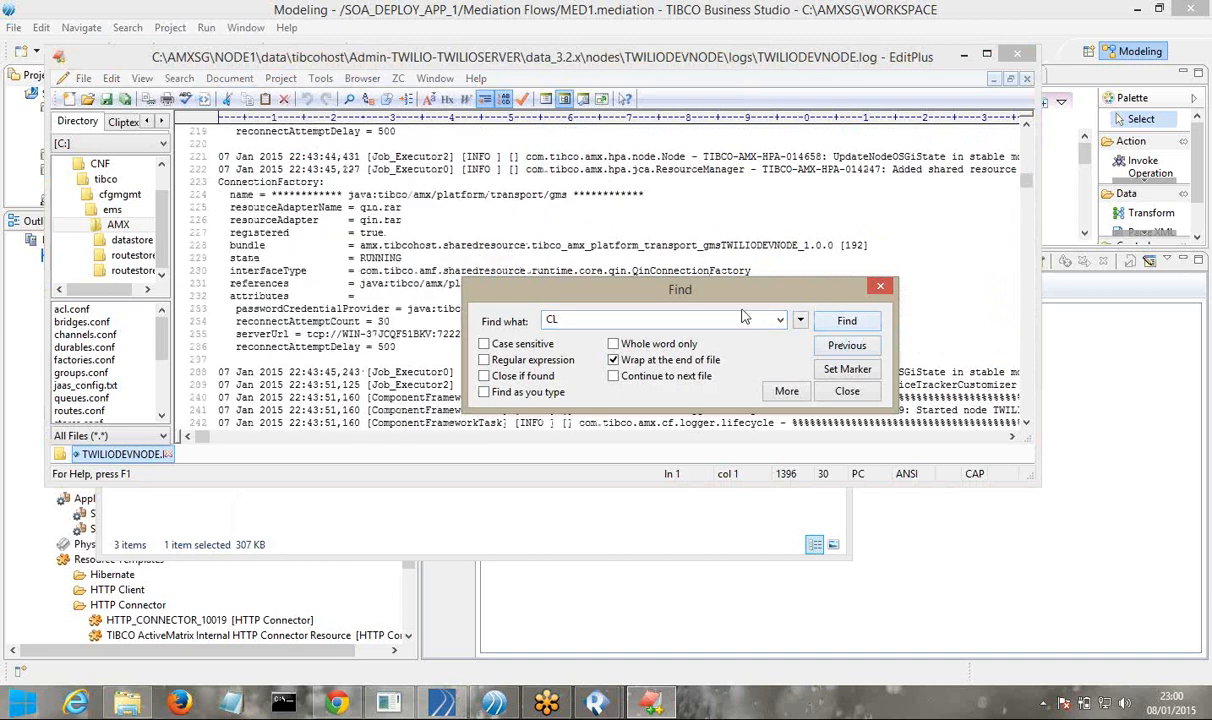
pyautogui.moveTo(660, 298); pyautogui.dragTo(467, 191)
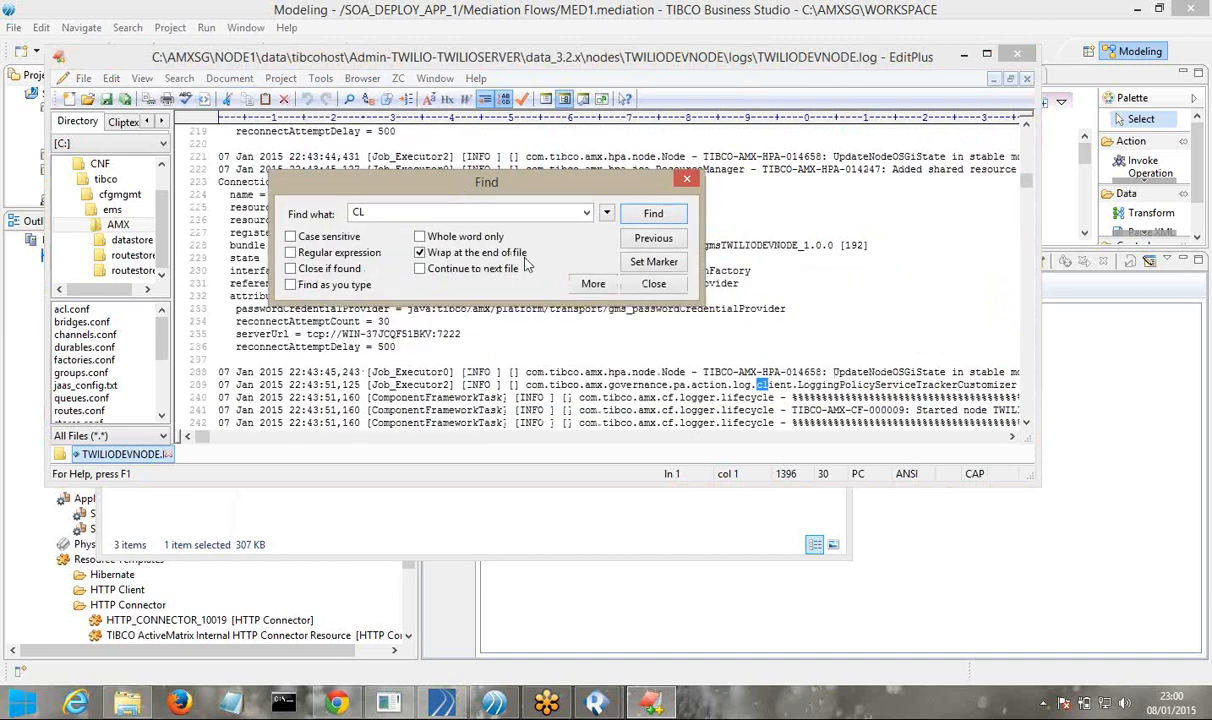
# Step through the case-sensitive CL matches in the log, then close the Find box
pyautogui.click(653, 216)
pyautogui.click(653, 216)
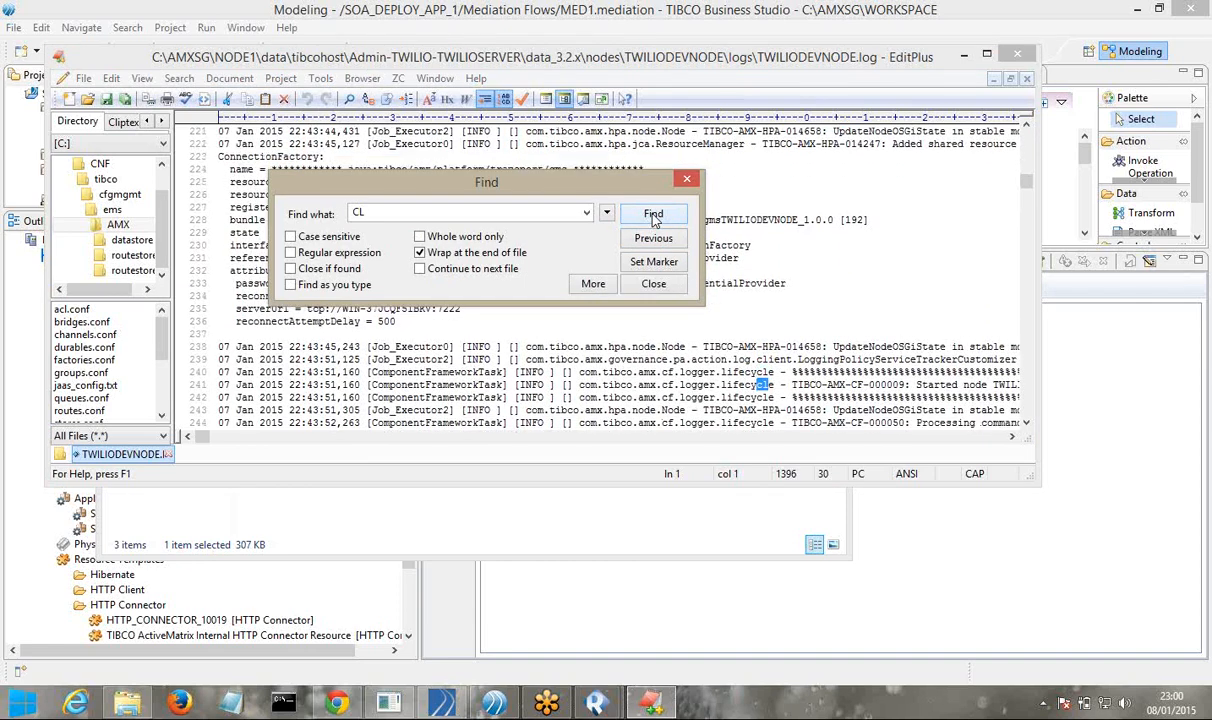
pyautogui.click(653, 216)
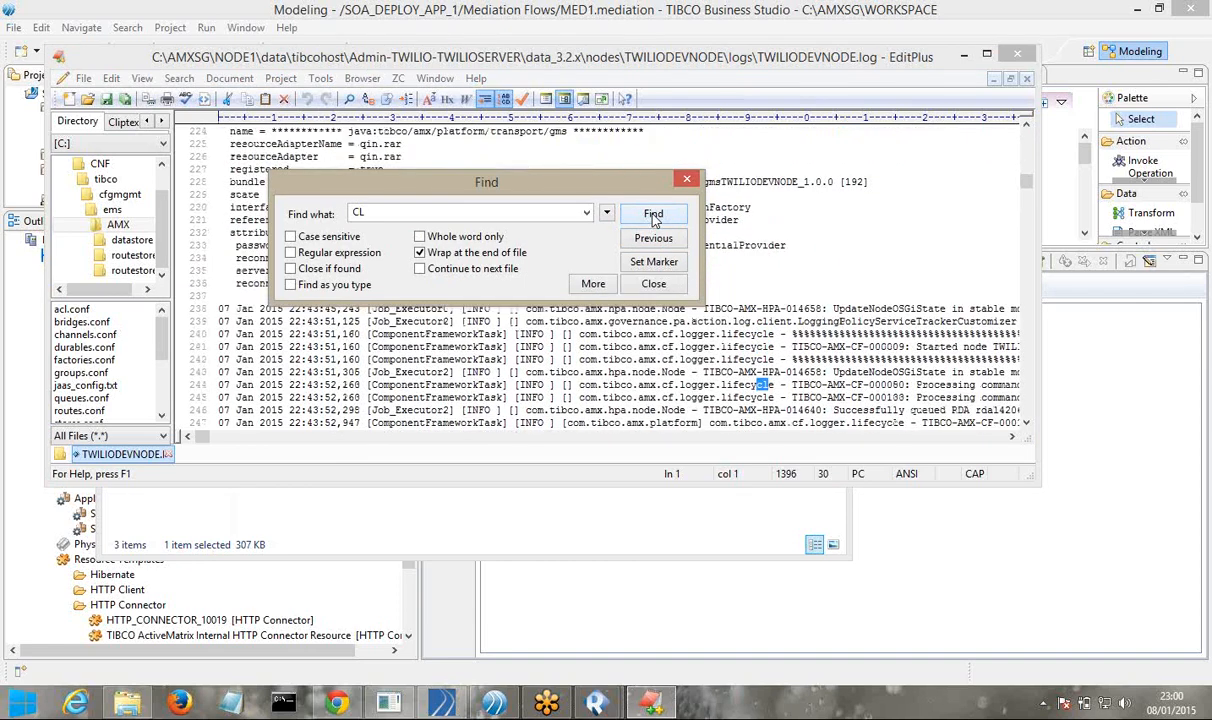
pyautogui.click(653, 216)
pyautogui.hotkey('alt', 'c')
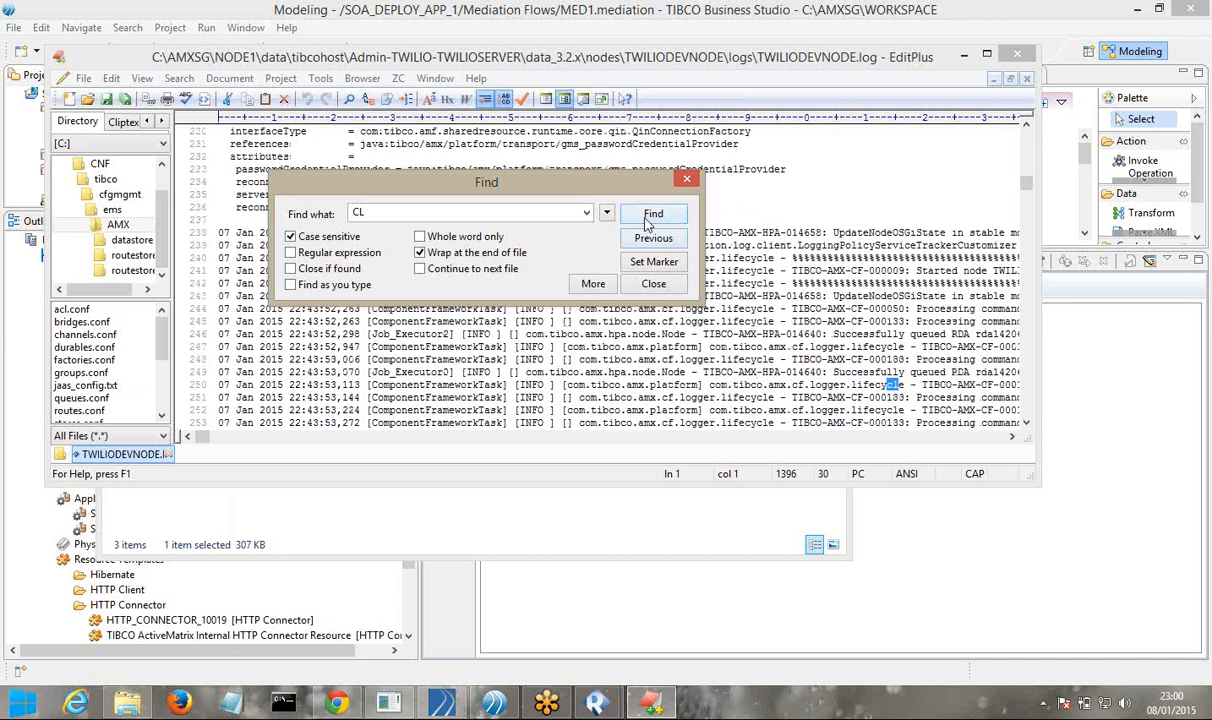
pyautogui.click(650, 216)
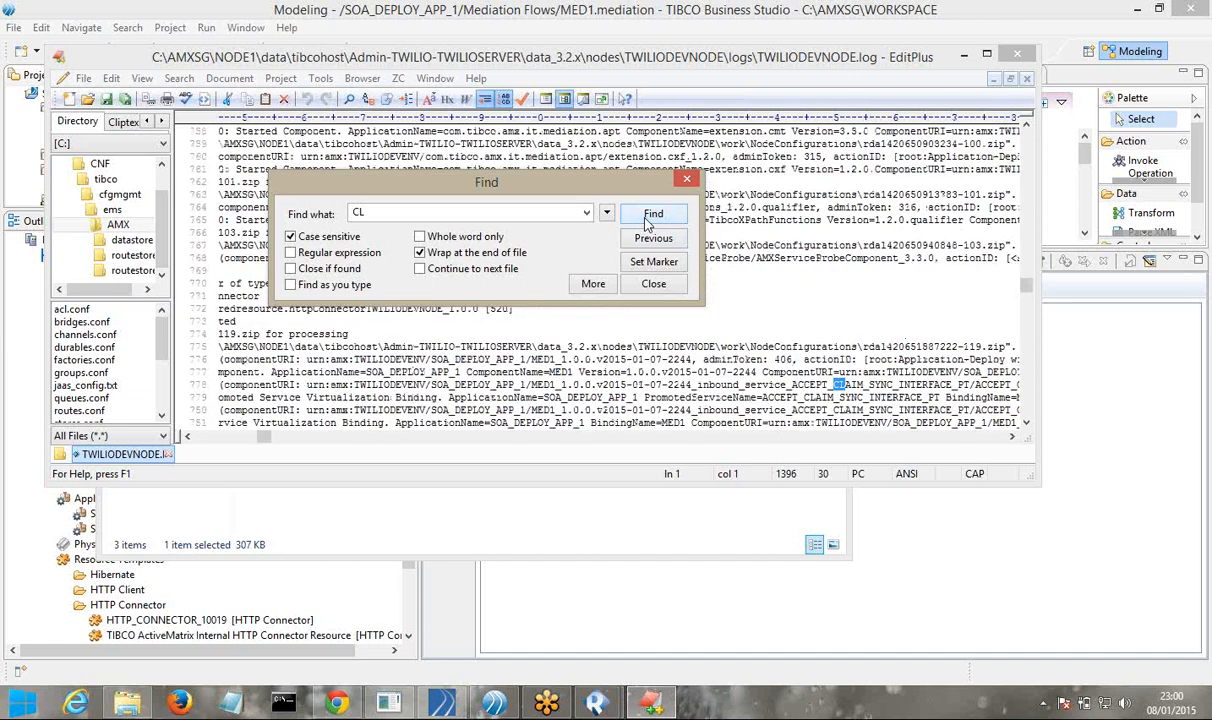
pyautogui.click(650, 216)
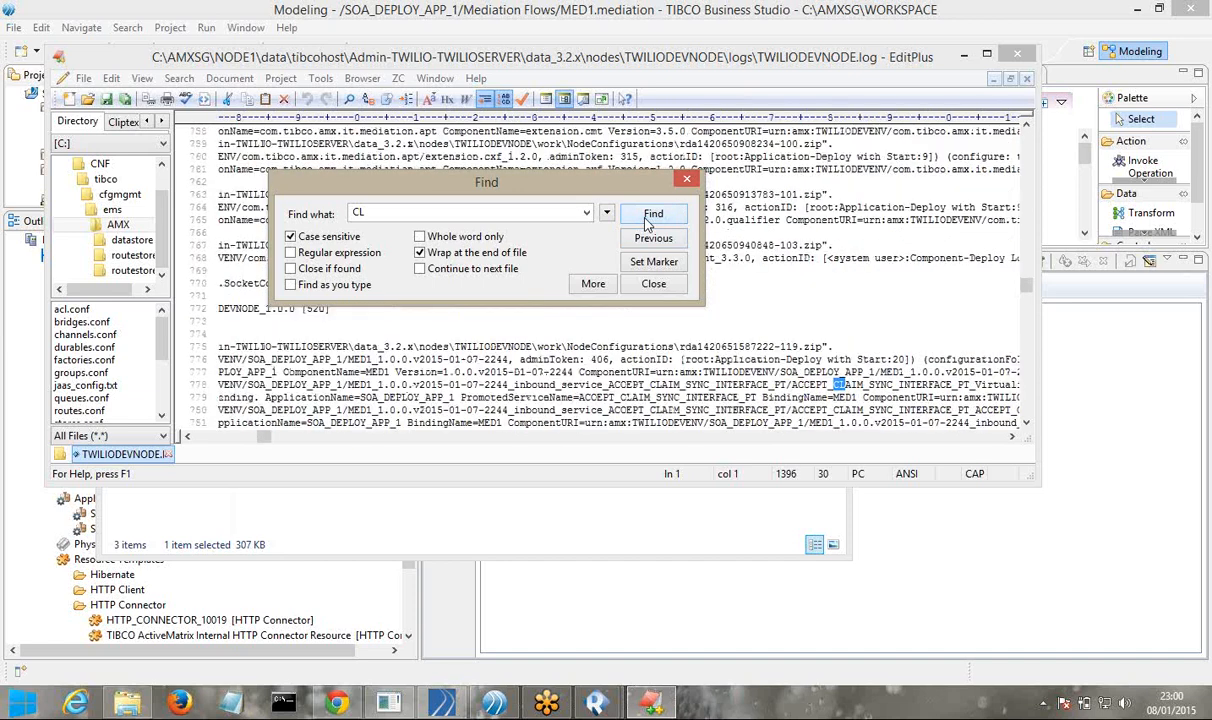
pyautogui.click(650, 216)
pyautogui.click(650, 216)
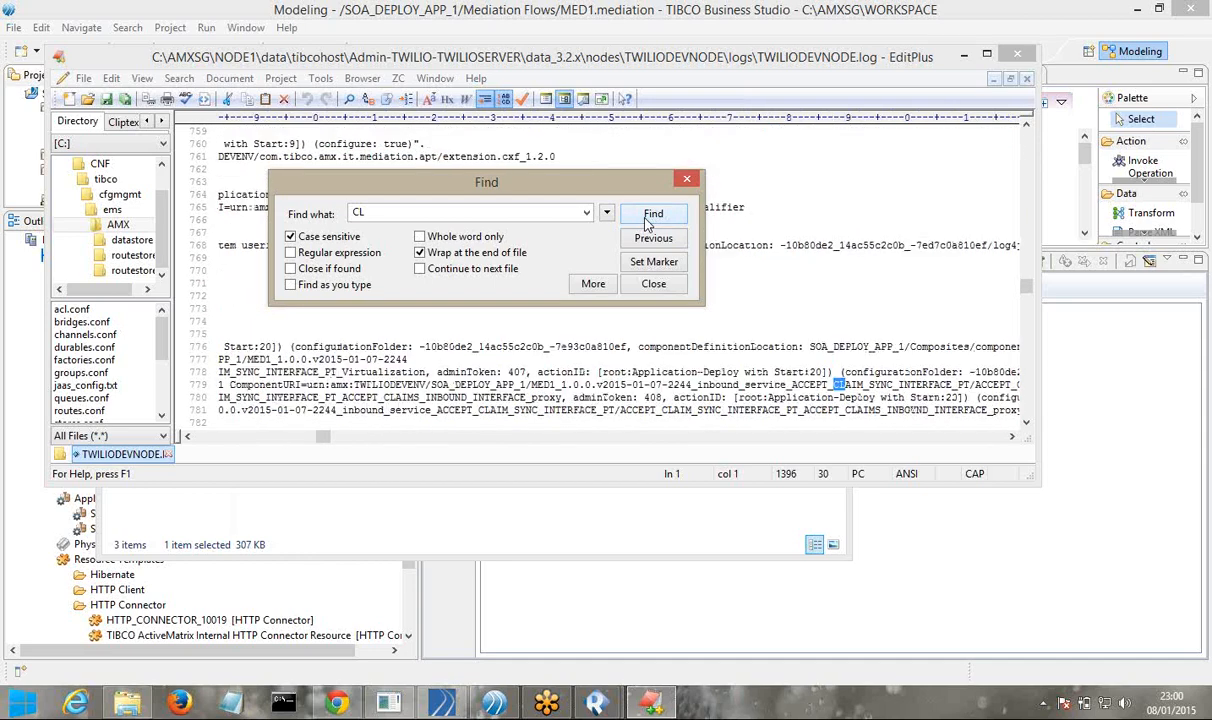
pyautogui.click(650, 216)
pyautogui.click(650, 216)
pyautogui.click(650, 216)
pyautogui.click(650, 216)
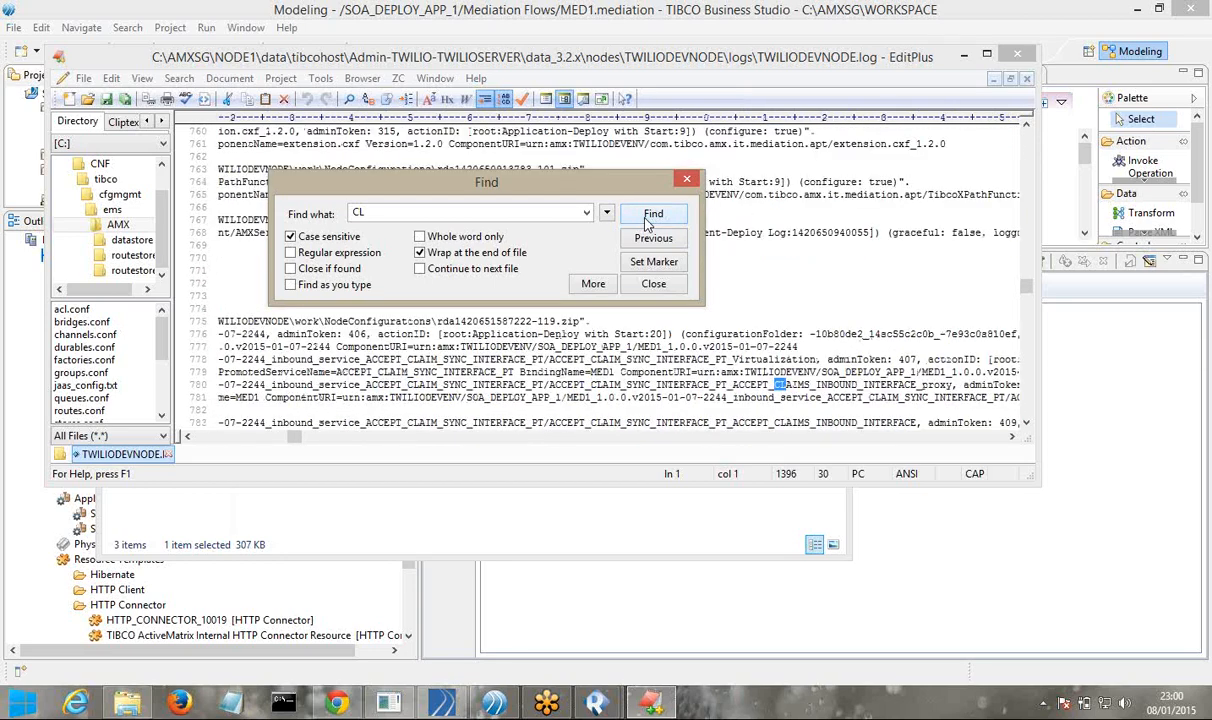
pyautogui.click(650, 216)
pyautogui.click(650, 216)
pyautogui.click(650, 216)
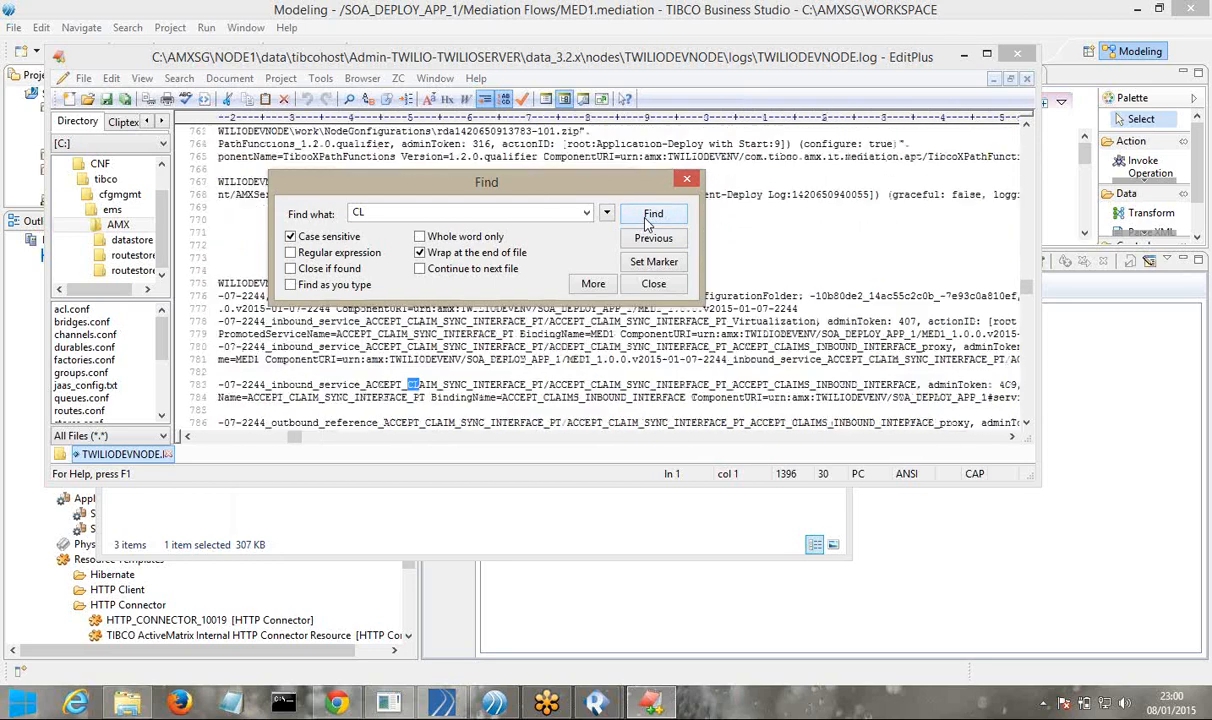
pyautogui.click(650, 216)
pyautogui.click(650, 216)
pyautogui.click(650, 216)
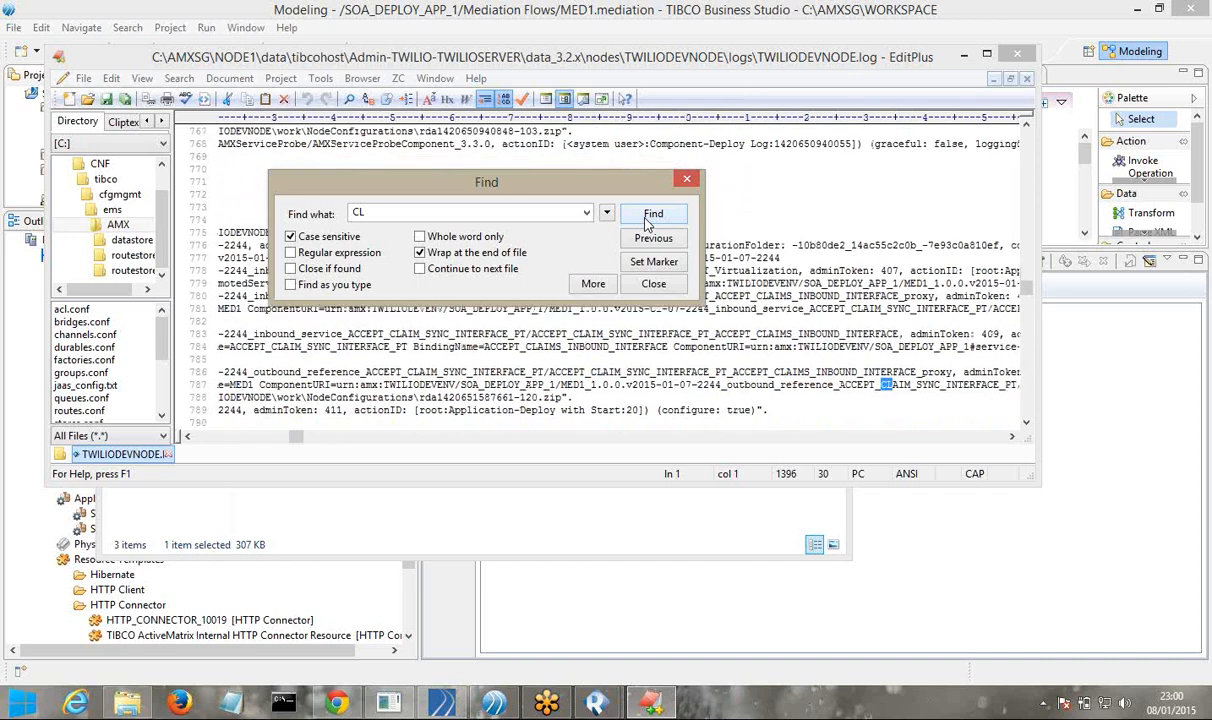
pyautogui.click(647, 222)
pyautogui.press('Escape')
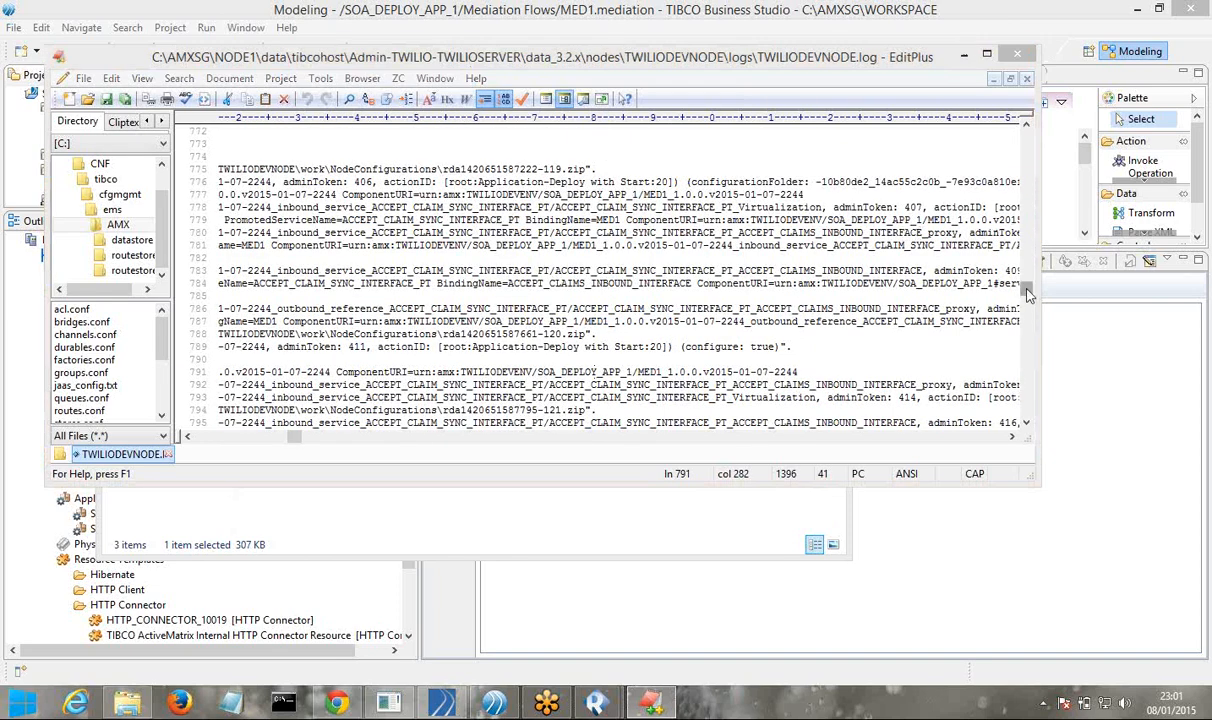
# Move to the end of the log to review its latest 08 Jan 2015 entries
pyautogui.moveTo(1029, 293); pyautogui.dragTo(1037, 423)
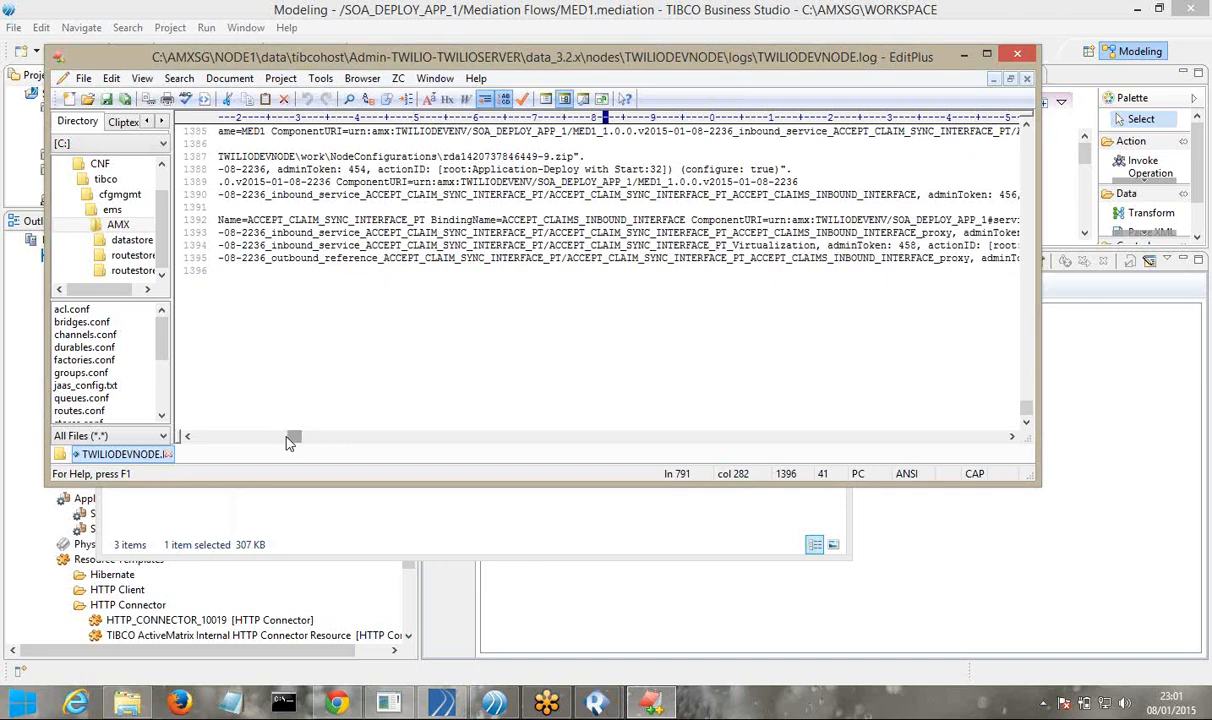
pyautogui.moveTo(288, 441); pyautogui.dragTo(200, 436)
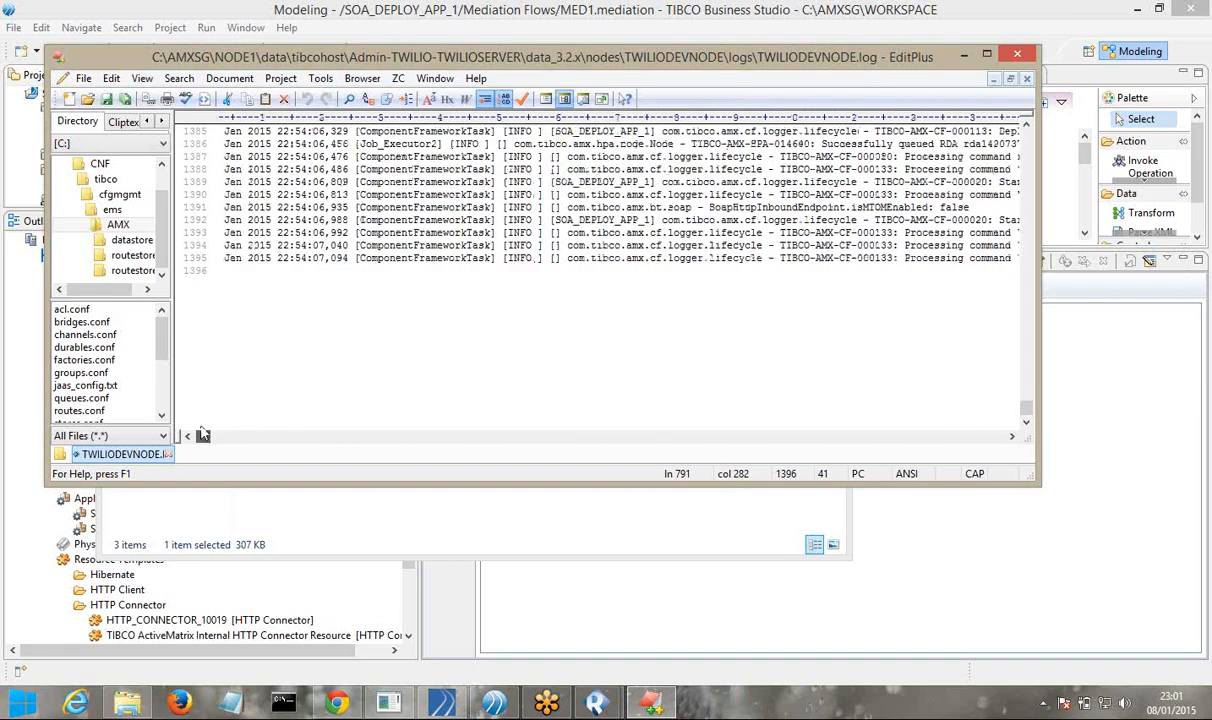
pyautogui.click(452, 287)
pyautogui.scroll(3, 452, 287)
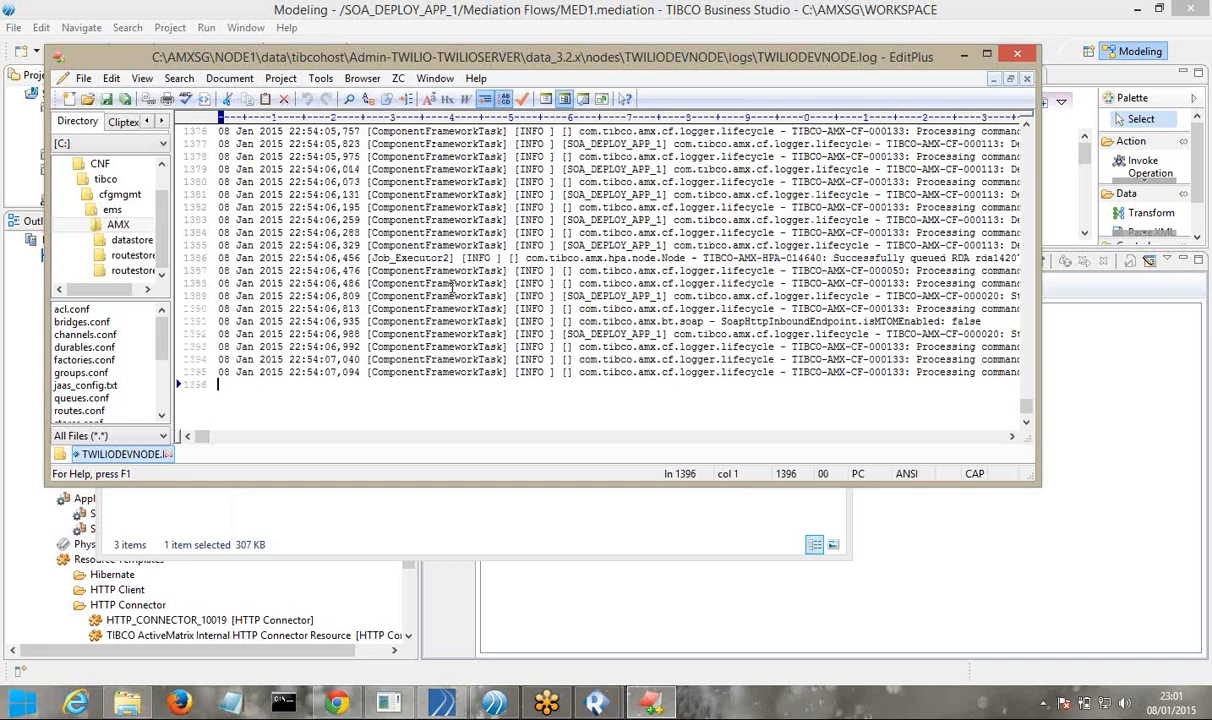
pyautogui.scroll(4, 452, 287)
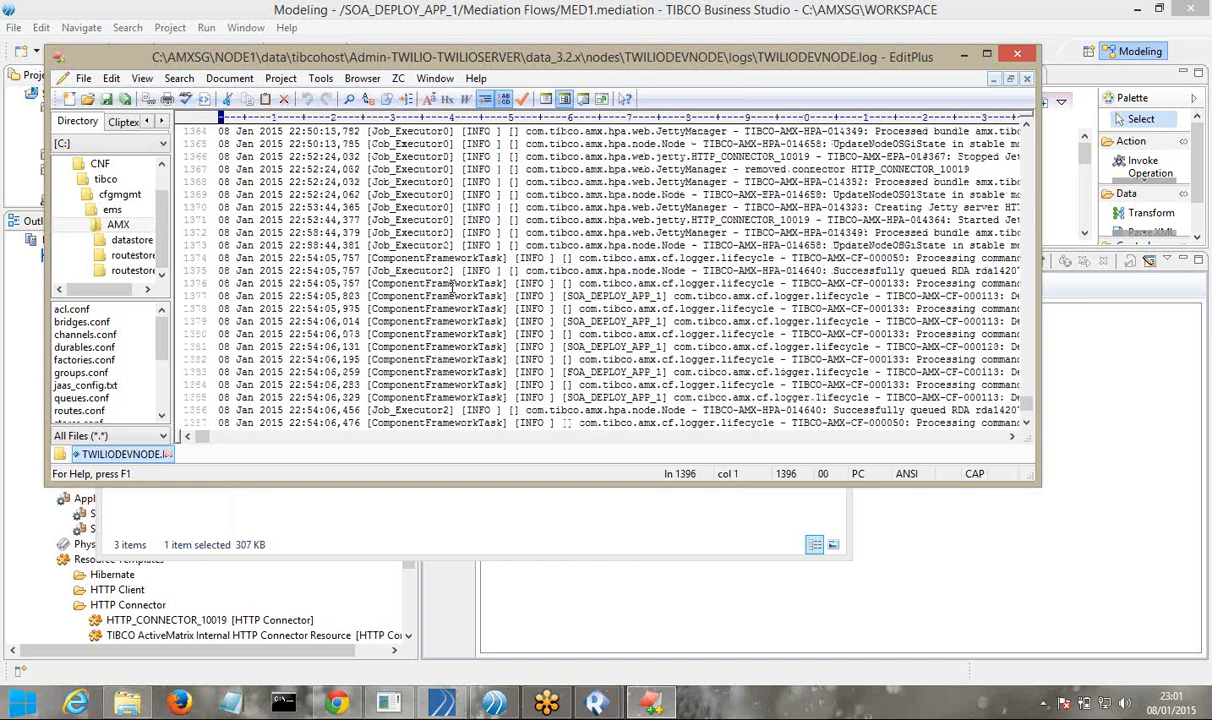
pyautogui.scroll(1, 452, 287)
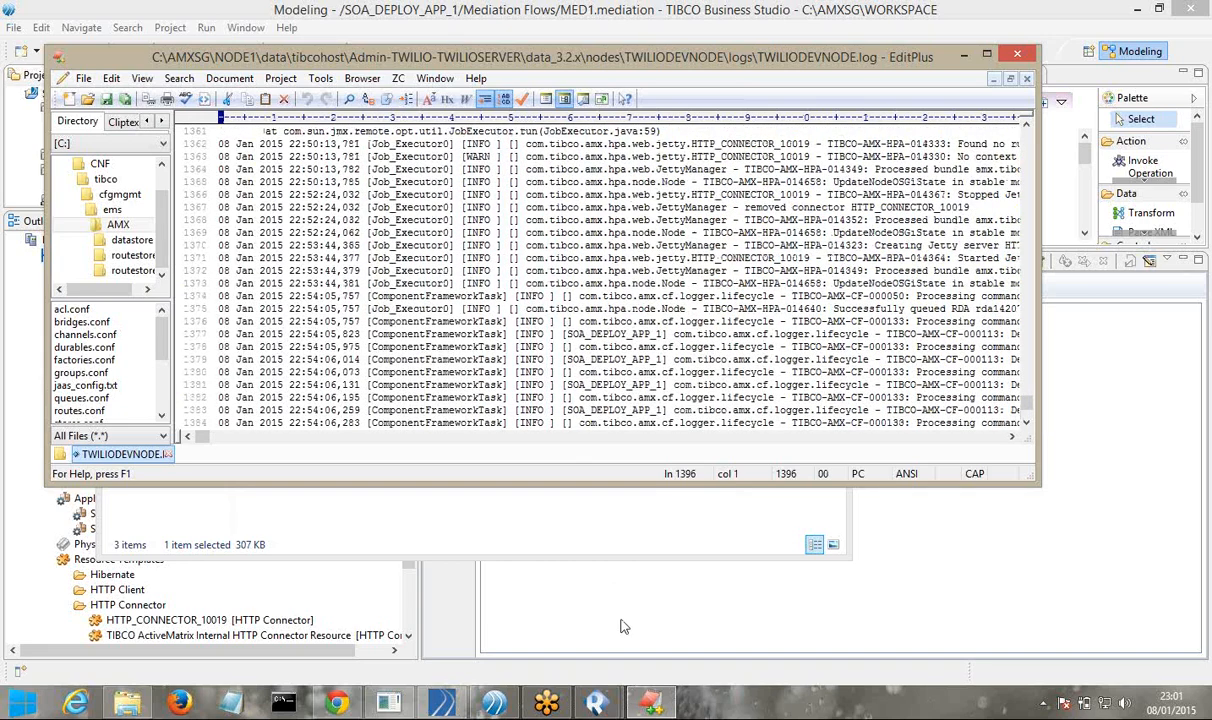
# Close EditPlus and return to an enlarged Web Services Explorer in Business Studio
pyautogui.click(1017, 55)
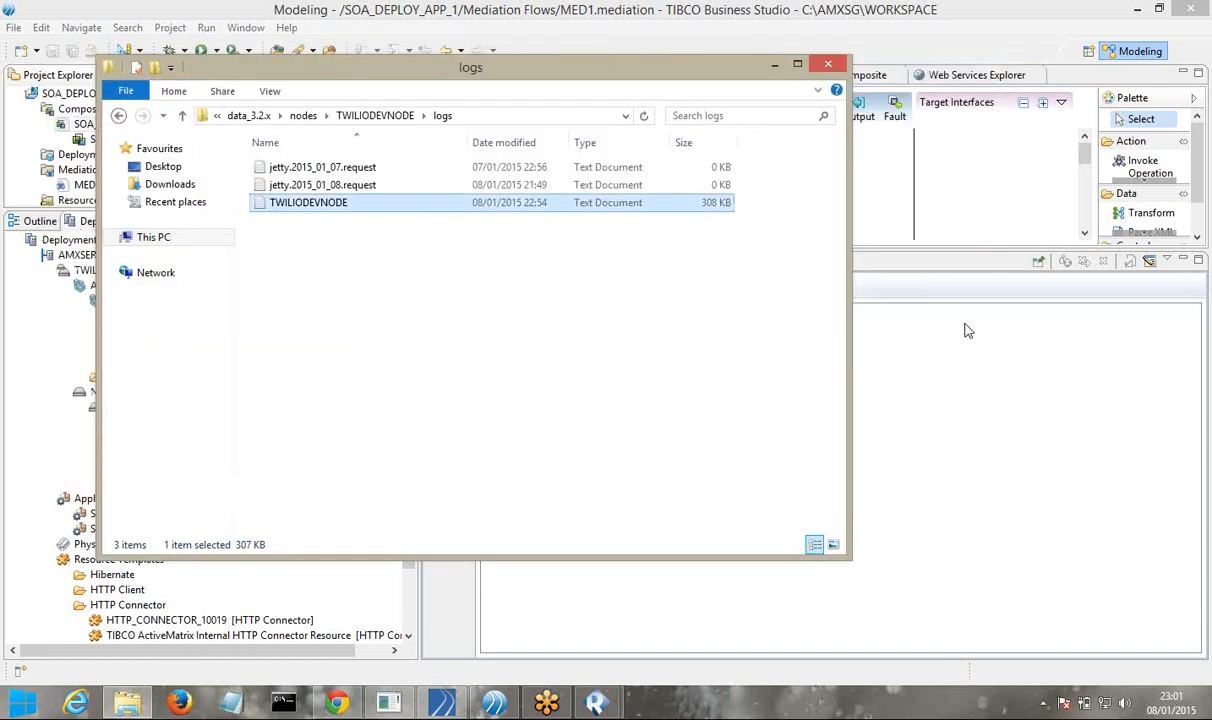
pyautogui.click(968, 330)
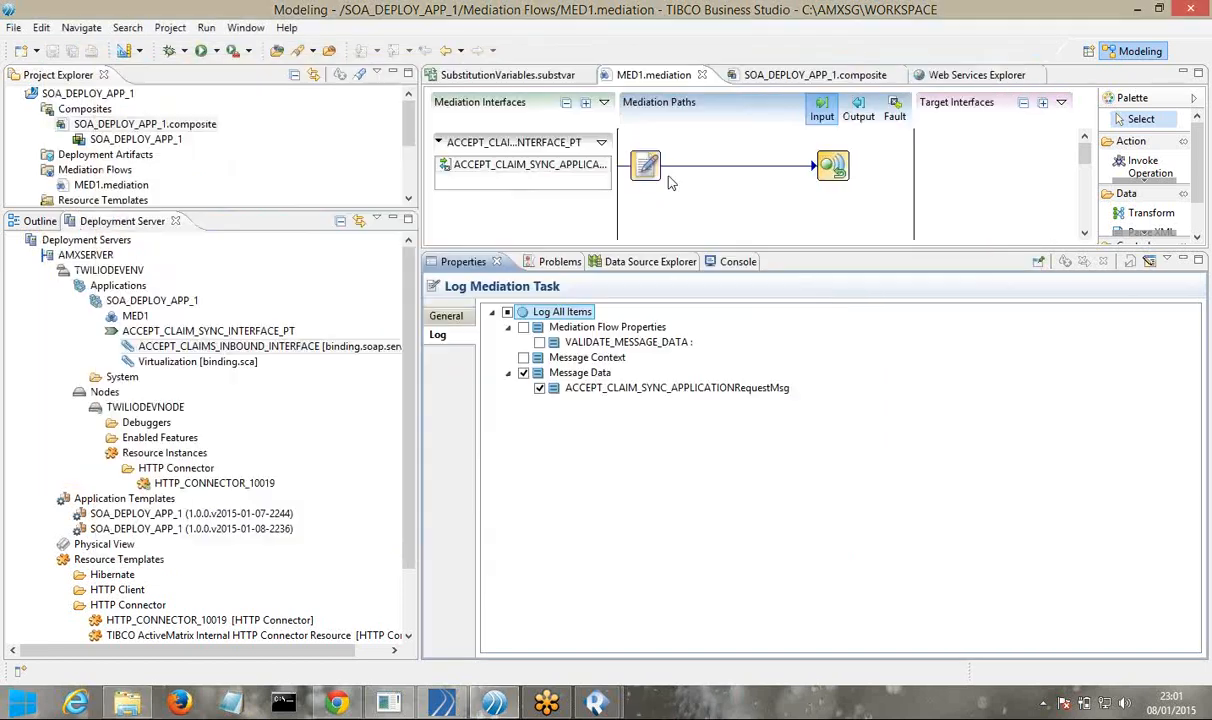
pyautogui.click(954, 80)
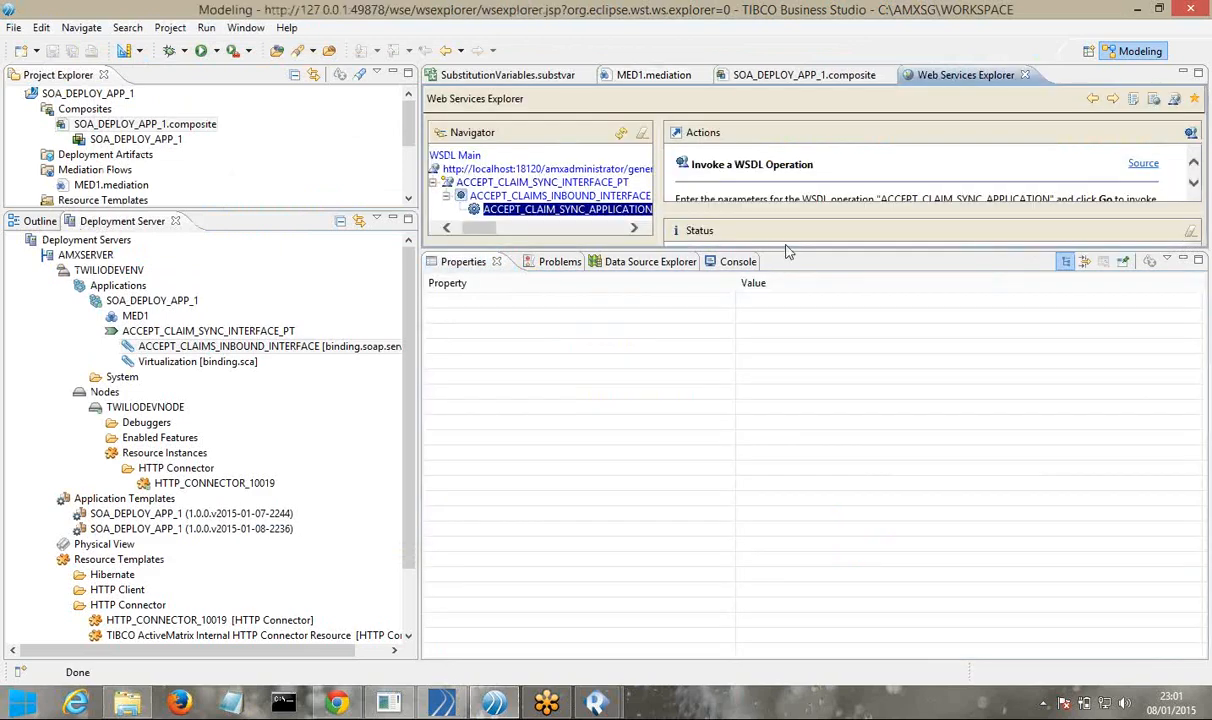
pyautogui.moveTo(743, 250); pyautogui.dragTo(705, 530)
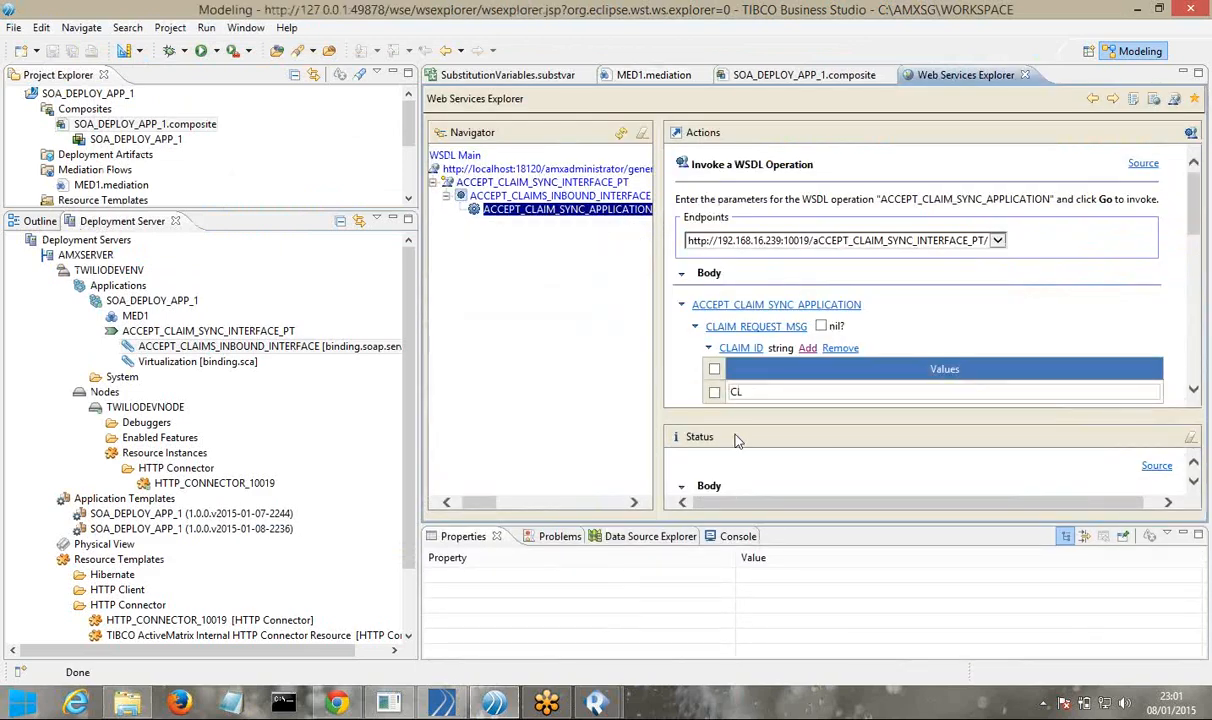
# Replace the CLAIM_ID value in the request form with CLM00001
pyautogui.doubleClick(747, 396)
pyautogui.write('CLM00001')
pyautogui.click(1194, 390)
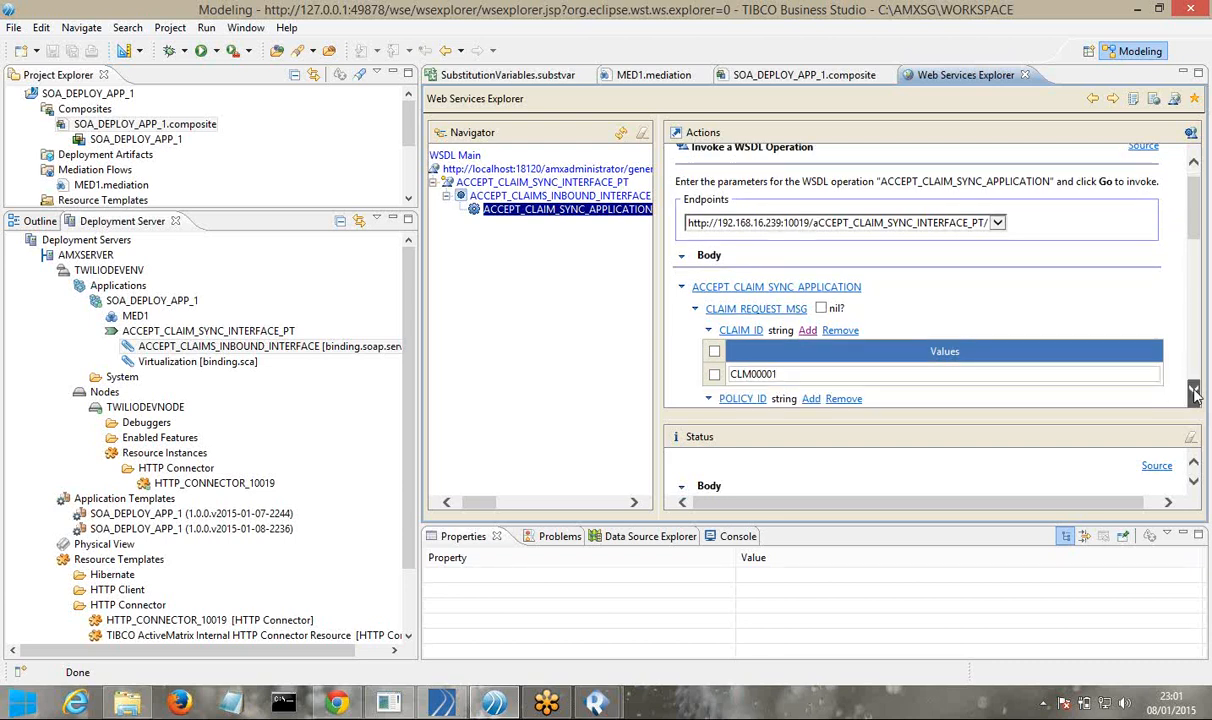
pyautogui.scroll(-3, 1194, 390)
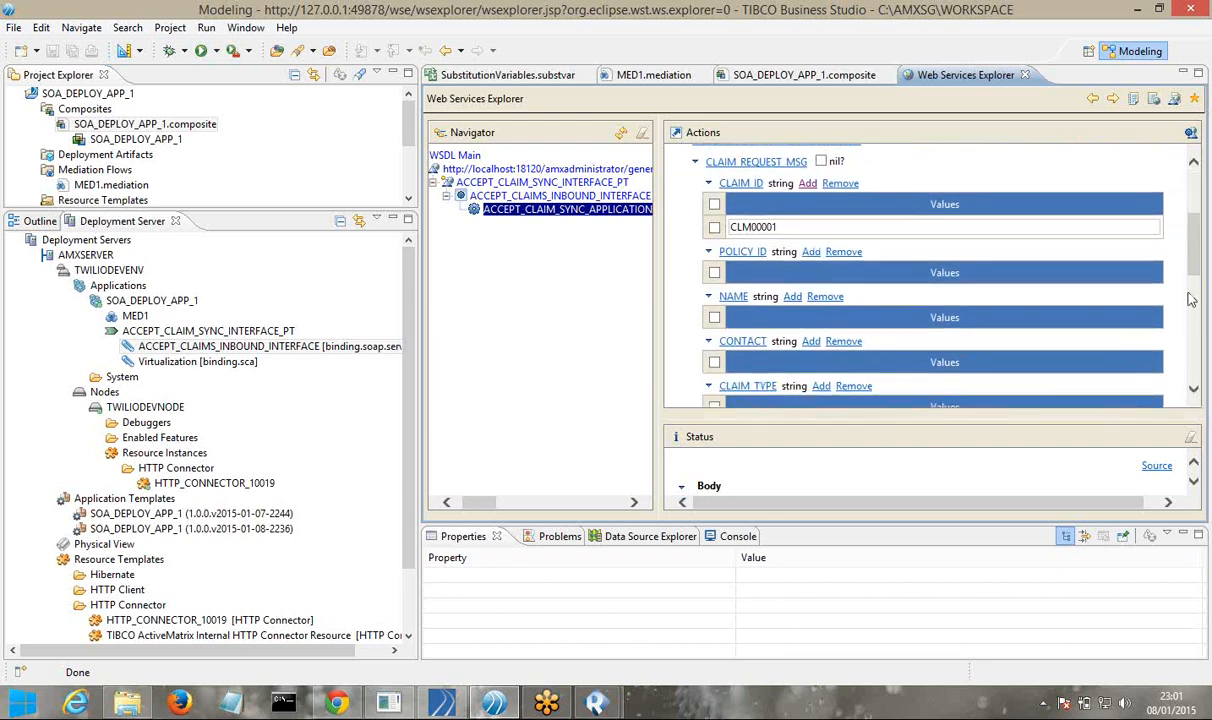
pyautogui.click(807, 227)
pyautogui.doubleClick(808, 229)
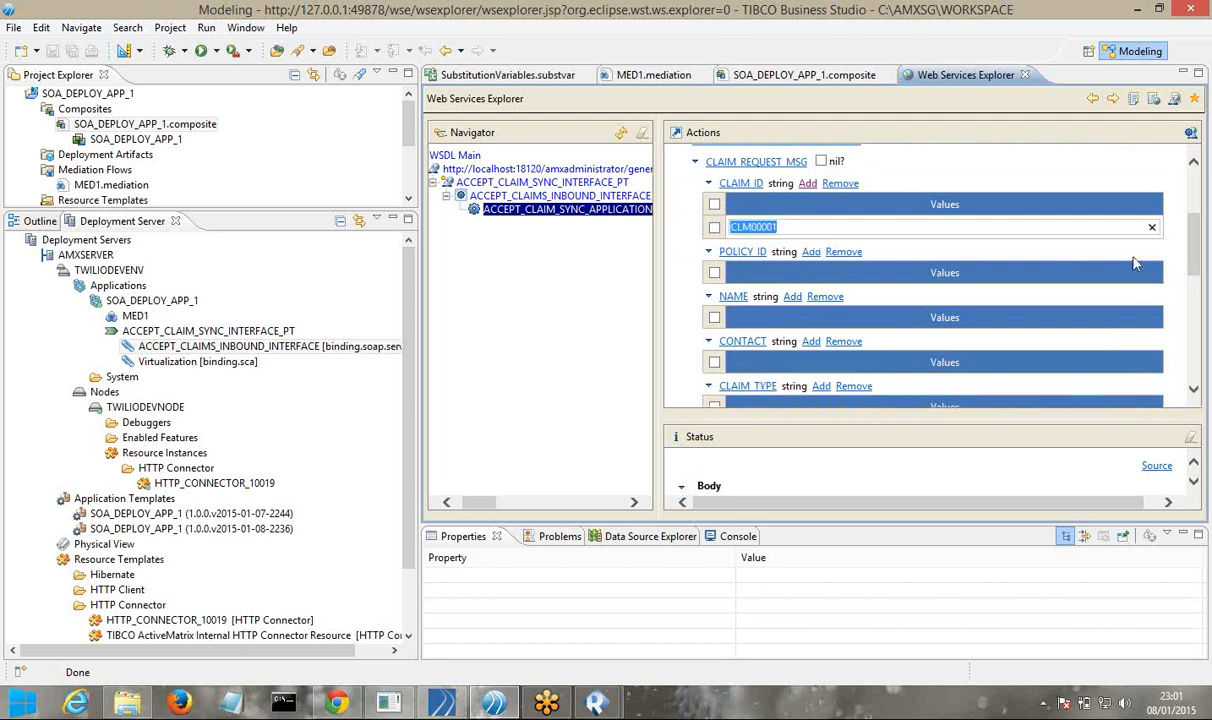
pyautogui.moveTo(1193, 259); pyautogui.dragTo(1192, 388)
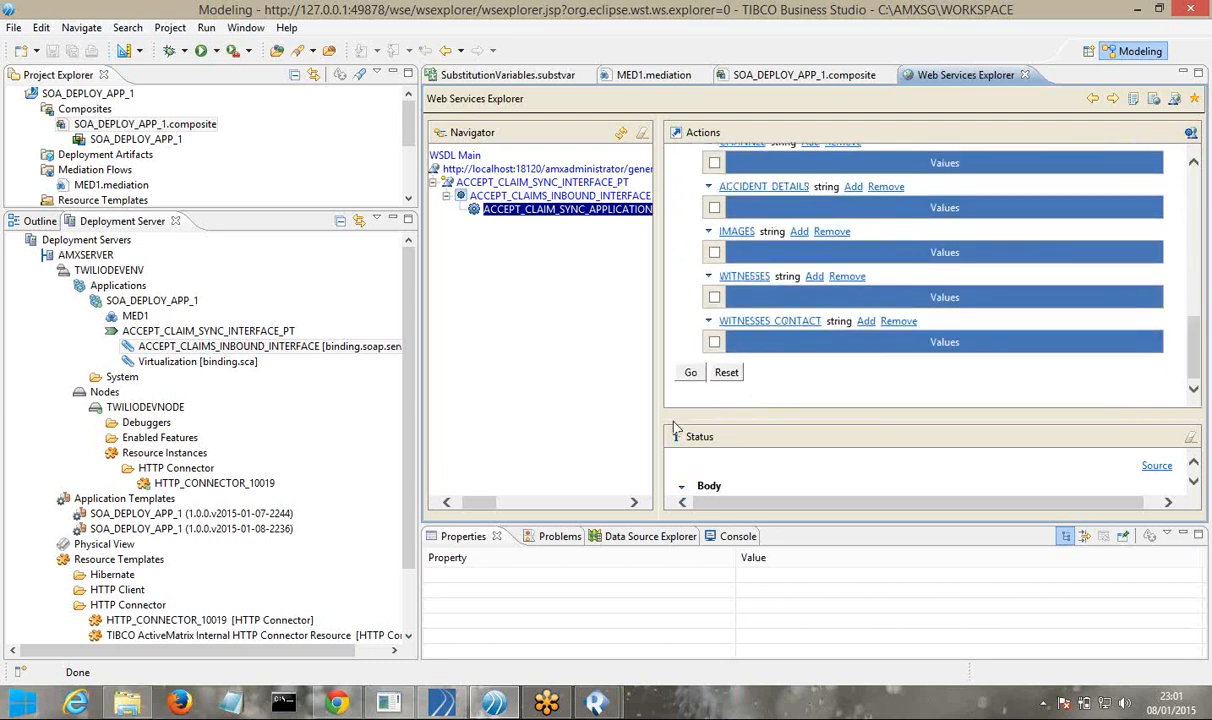
# Invoke ACCEPT_CLAIM_SYNC_APPLICATION with claim CLM00001 using Go
pyautogui.click(690, 373)
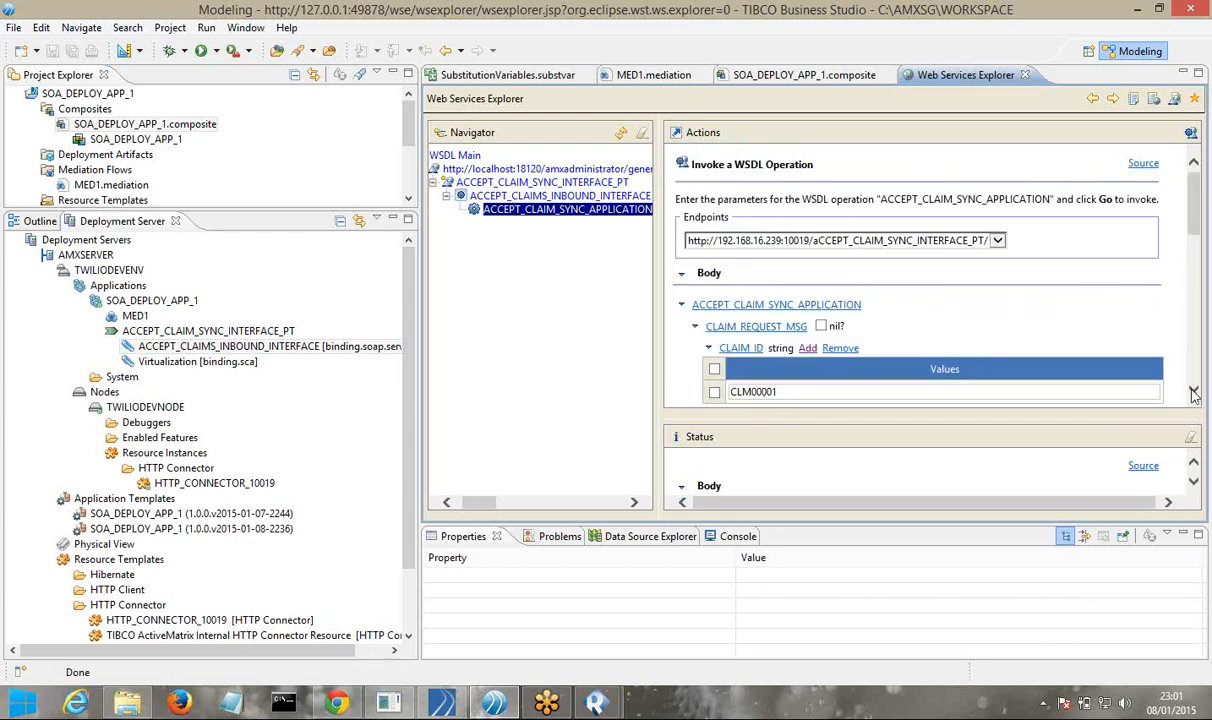
pyautogui.scroll(-10, 1193, 396)
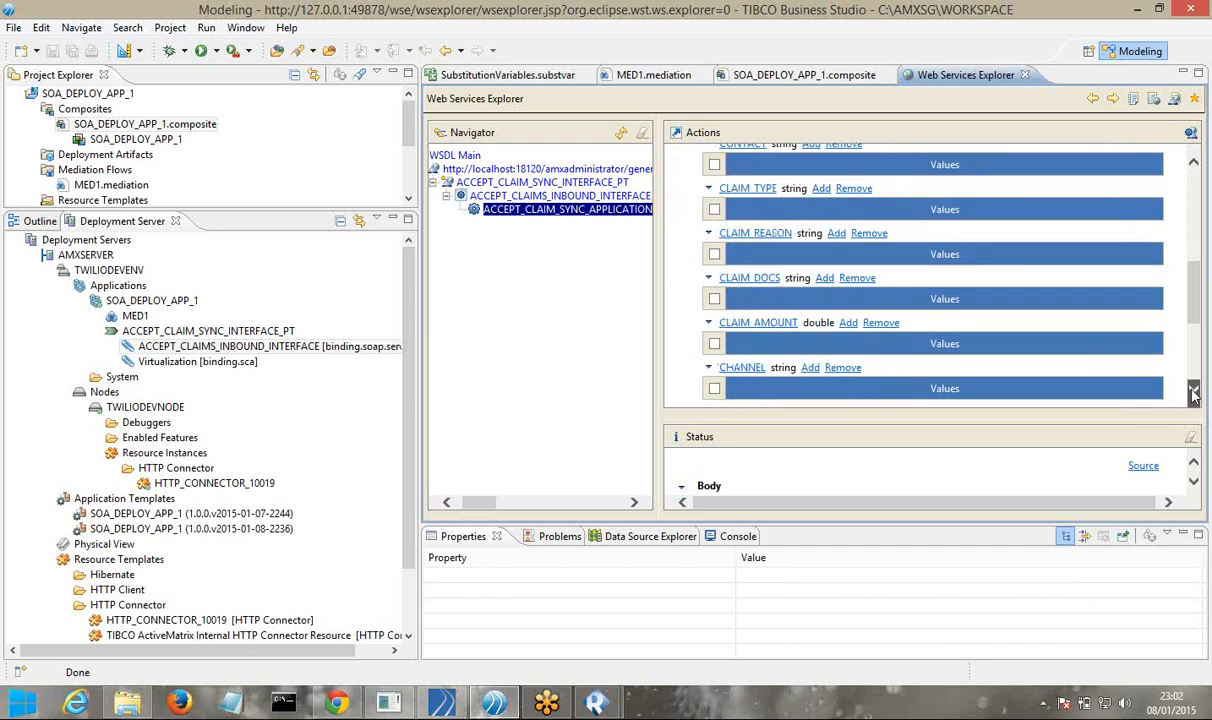
pyautogui.click(690, 373)
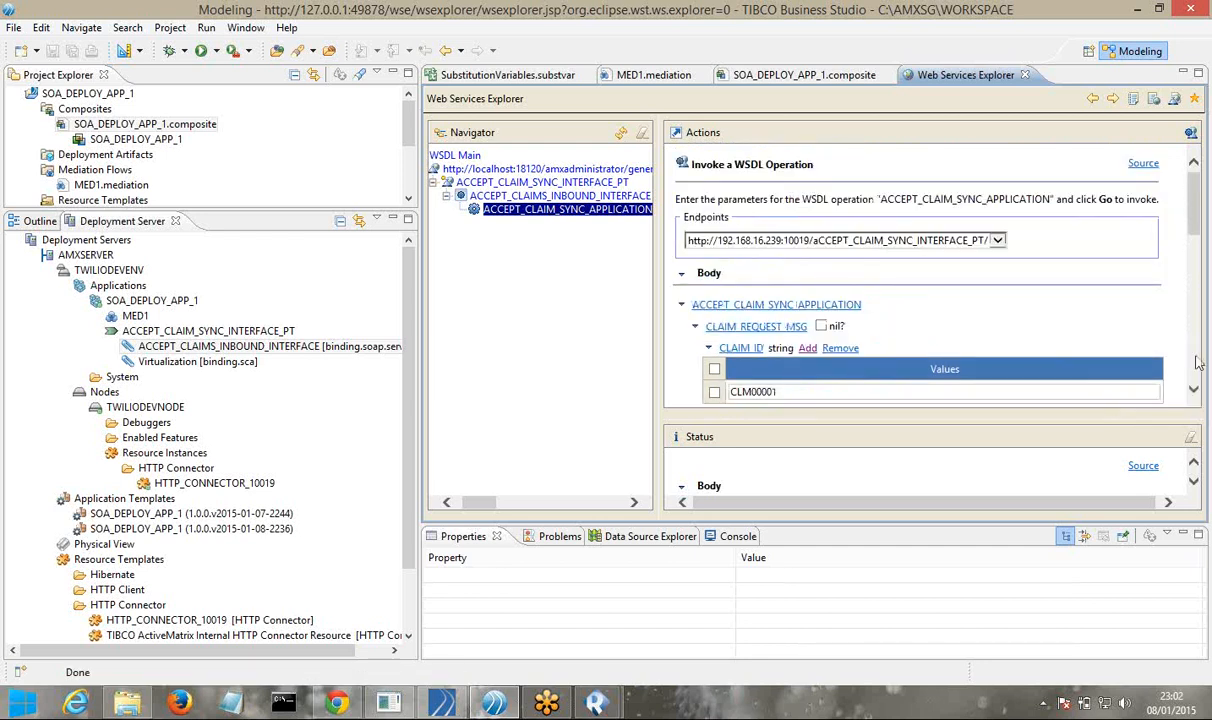
pyautogui.scroll(-5, 1193, 395)
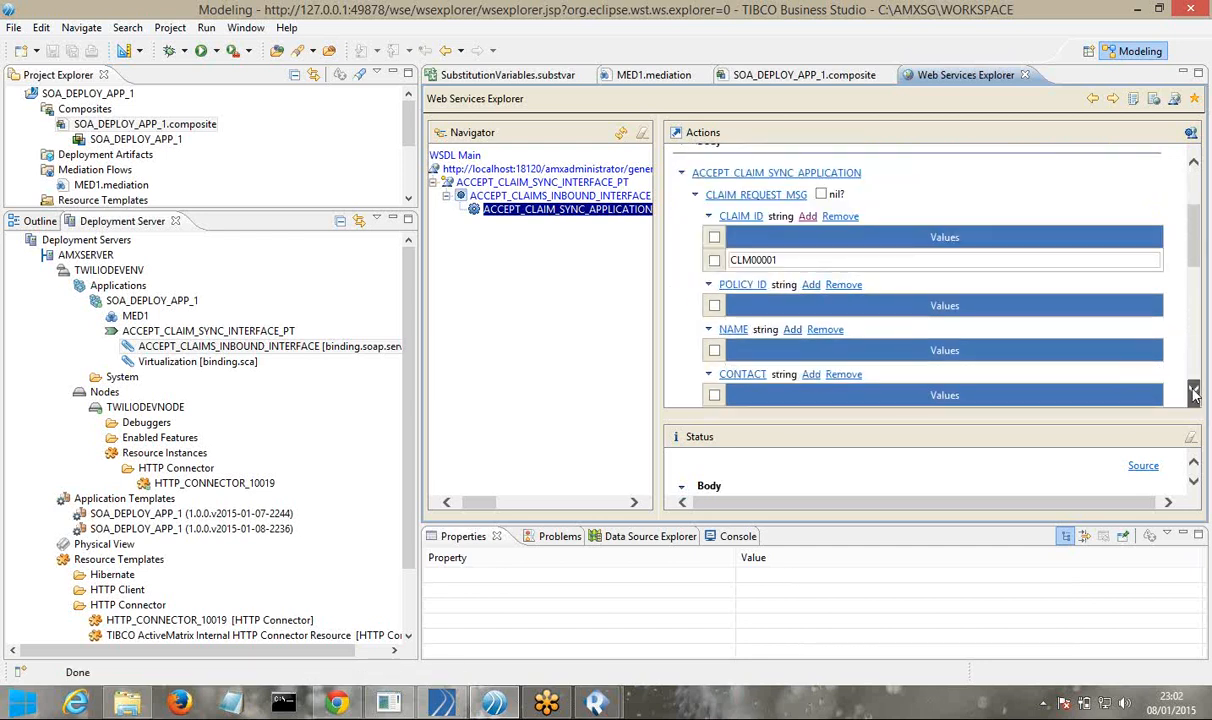
pyautogui.scroll(-6, 1193, 395)
pyautogui.click(692, 373)
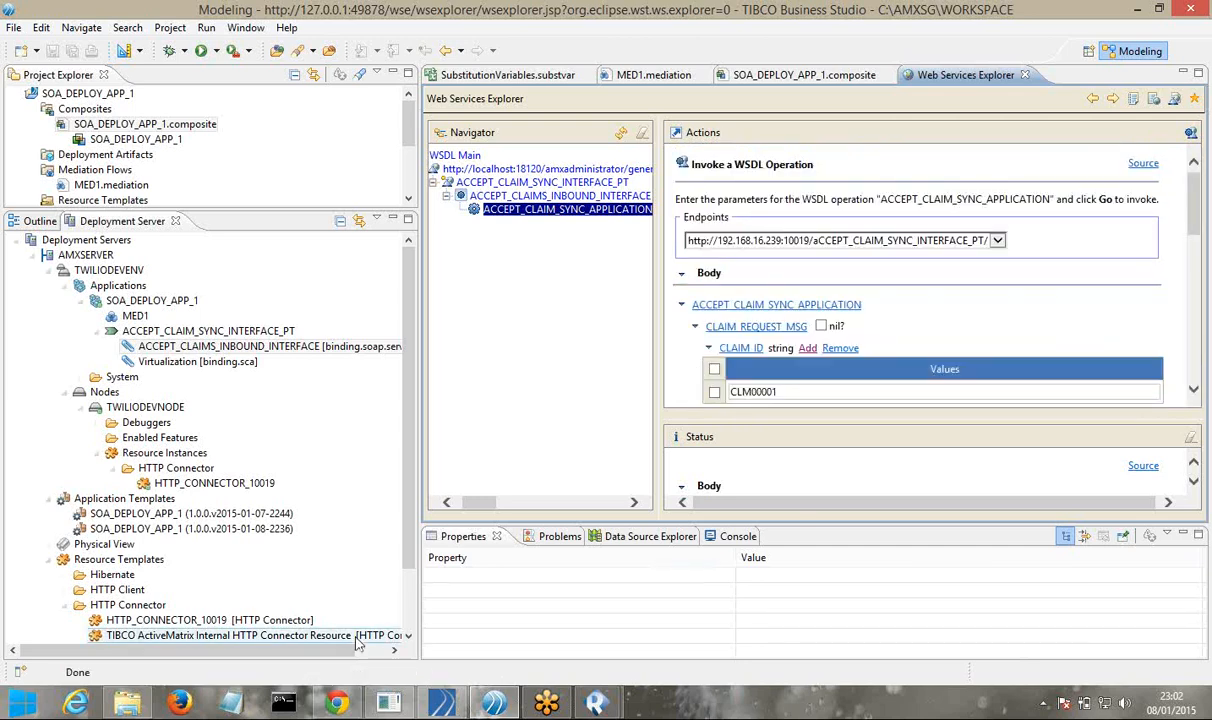
# Refresh the logs folder and open the TWILIODEVNODE log in Notepad
pyautogui.click(125, 705)
pyautogui.rightClick(363, 317)
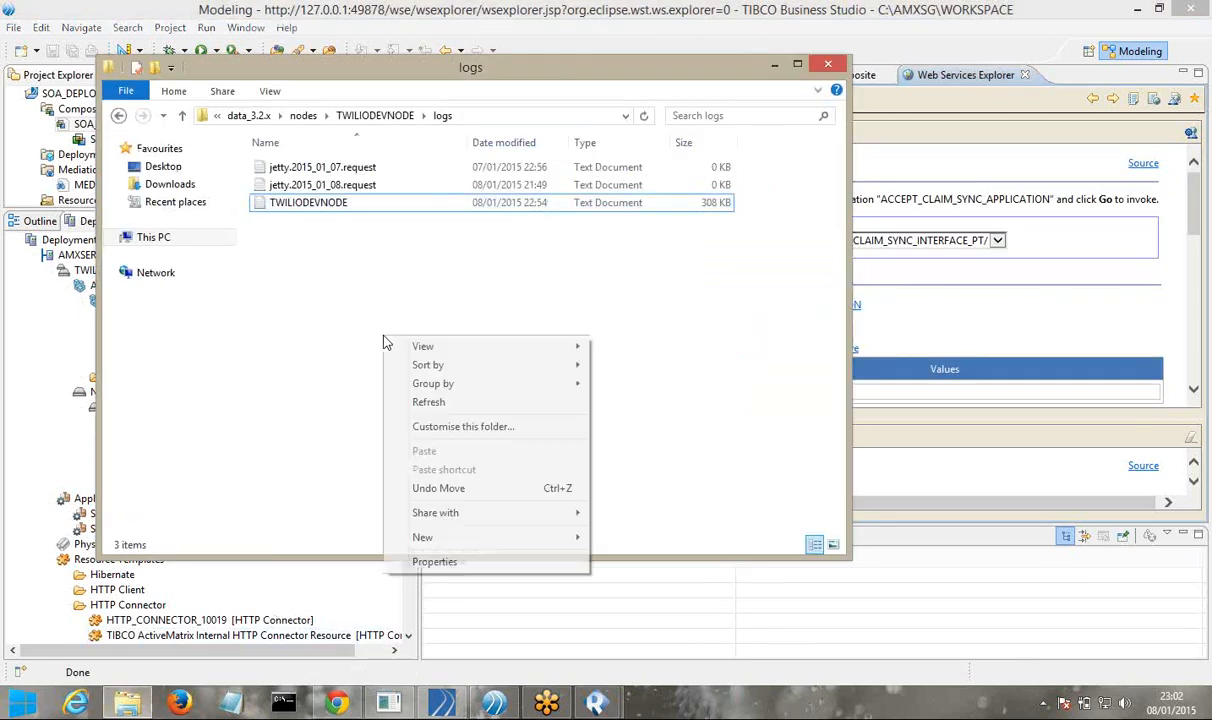
pyautogui.click(417, 400)
pyautogui.rightClick(364, 288)
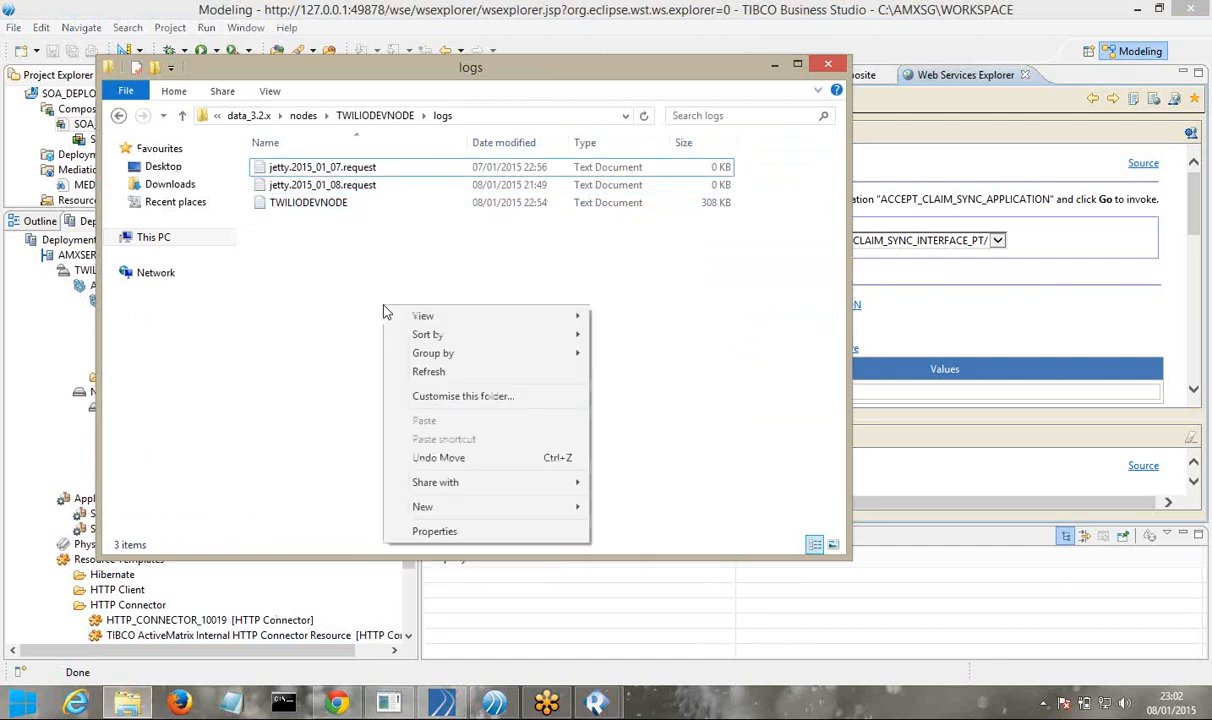
pyautogui.click(410, 372)
pyautogui.rightClick(381, 275)
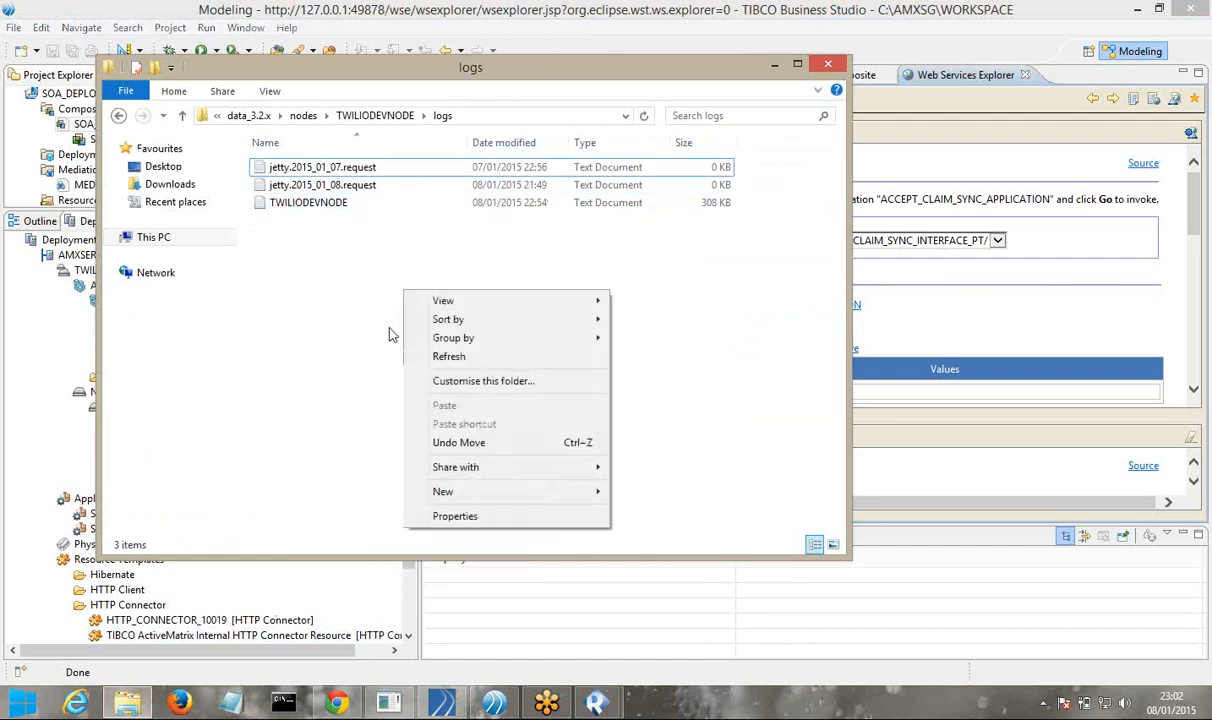
pyautogui.click(472, 355)
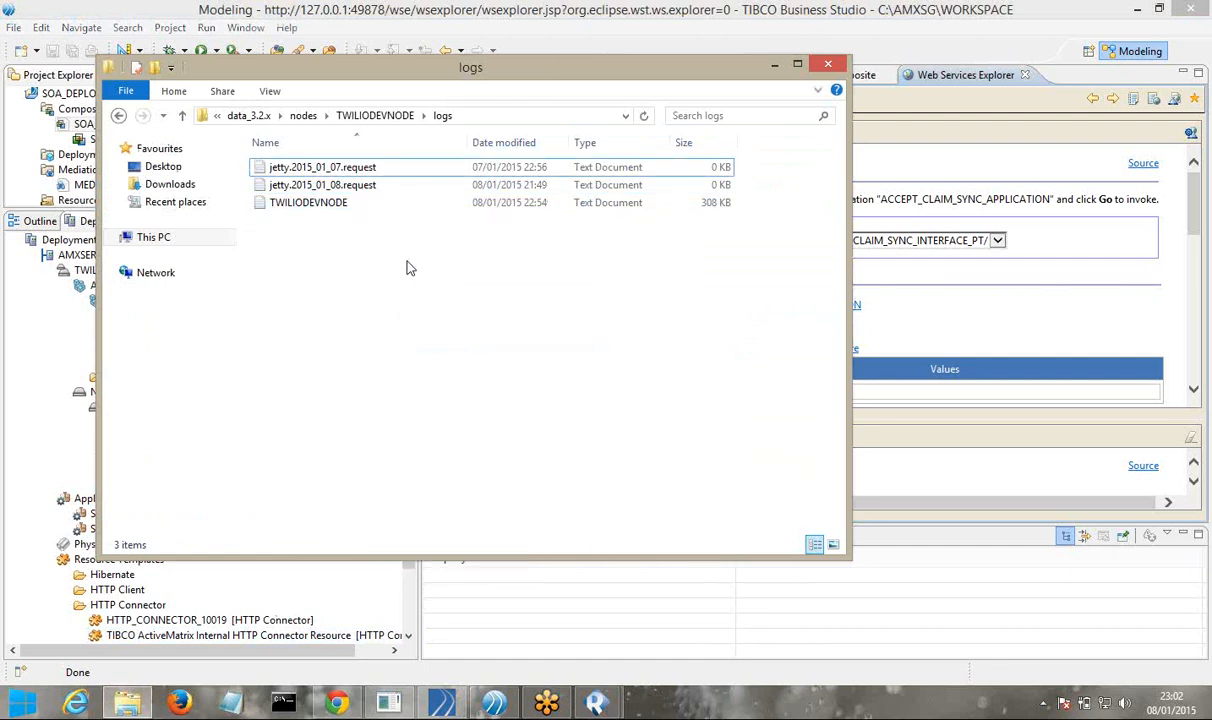
pyautogui.click(337, 205)
pyautogui.doubleClick(337, 205)
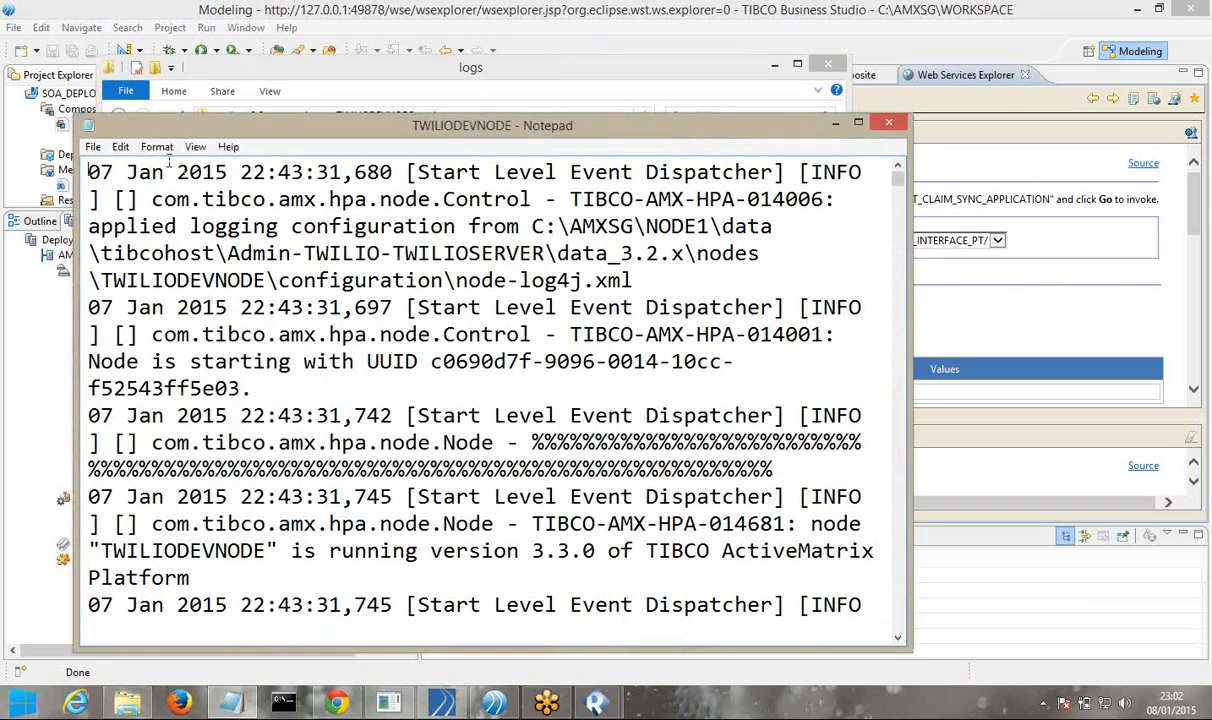
# Search the log for the pasted claim number and dismiss the not-found message
pyautogui.click(122, 148)
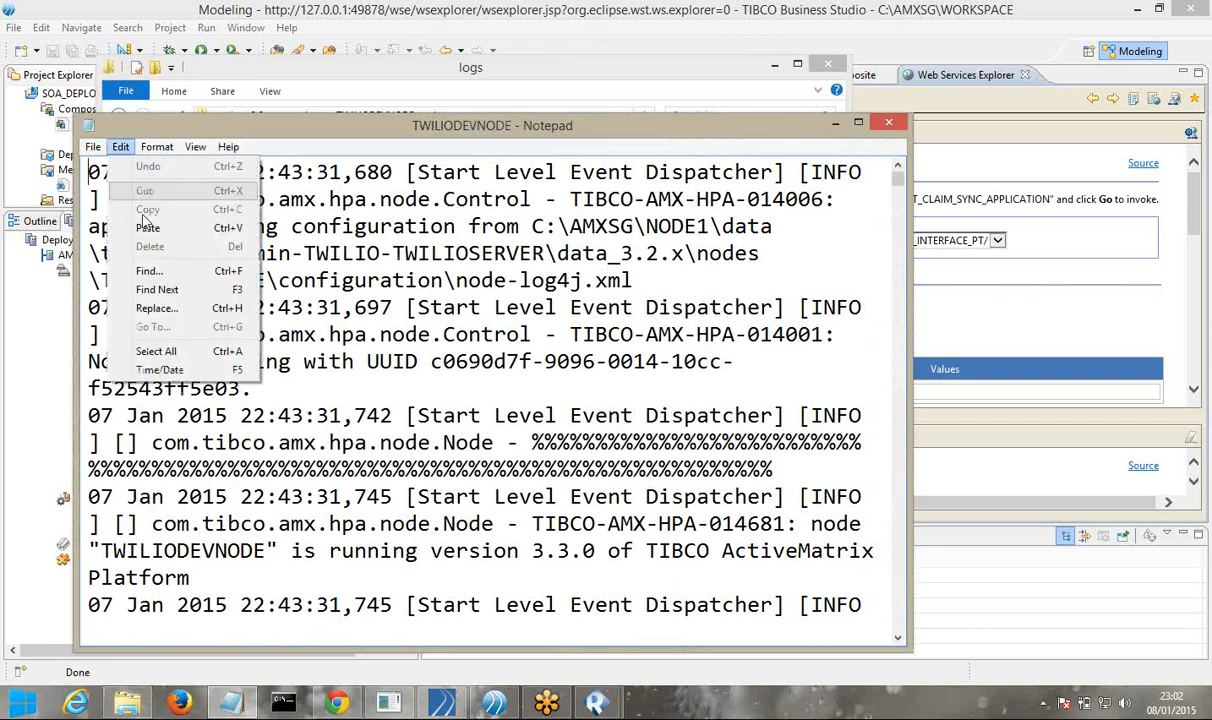
pyautogui.click(152, 276)
pyautogui.write('CLM00001')
pyautogui.click(399, 304)
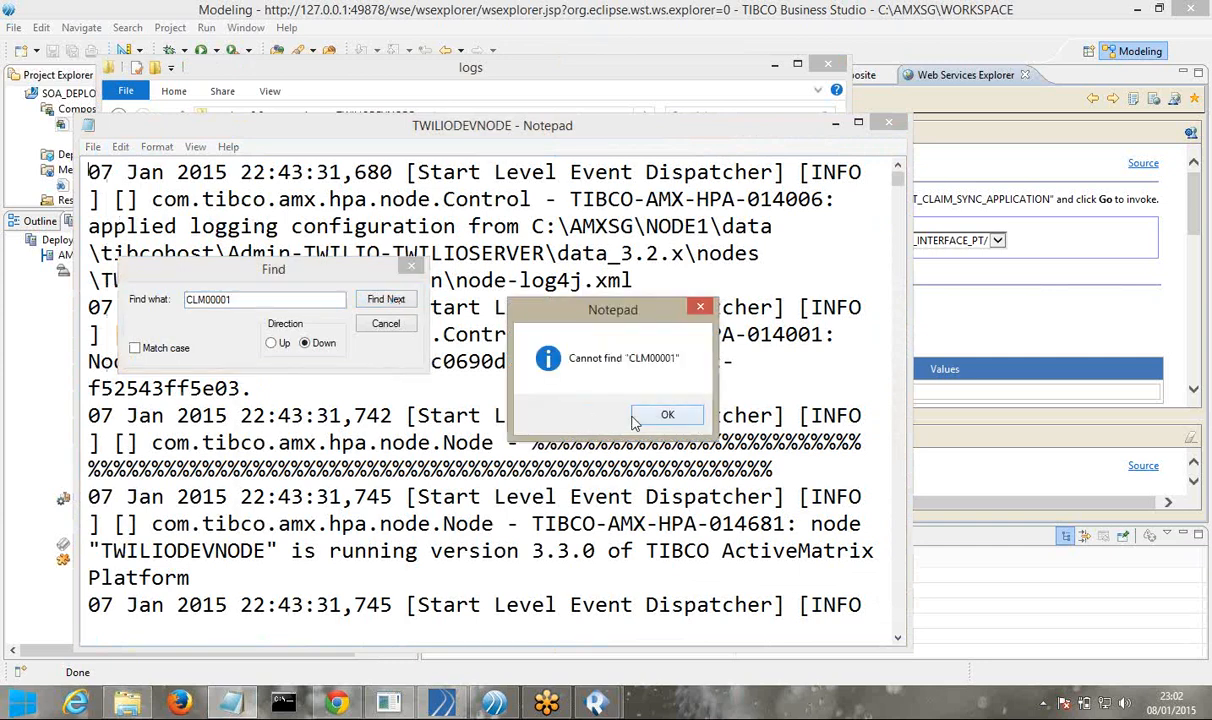
pyautogui.click(640, 414)
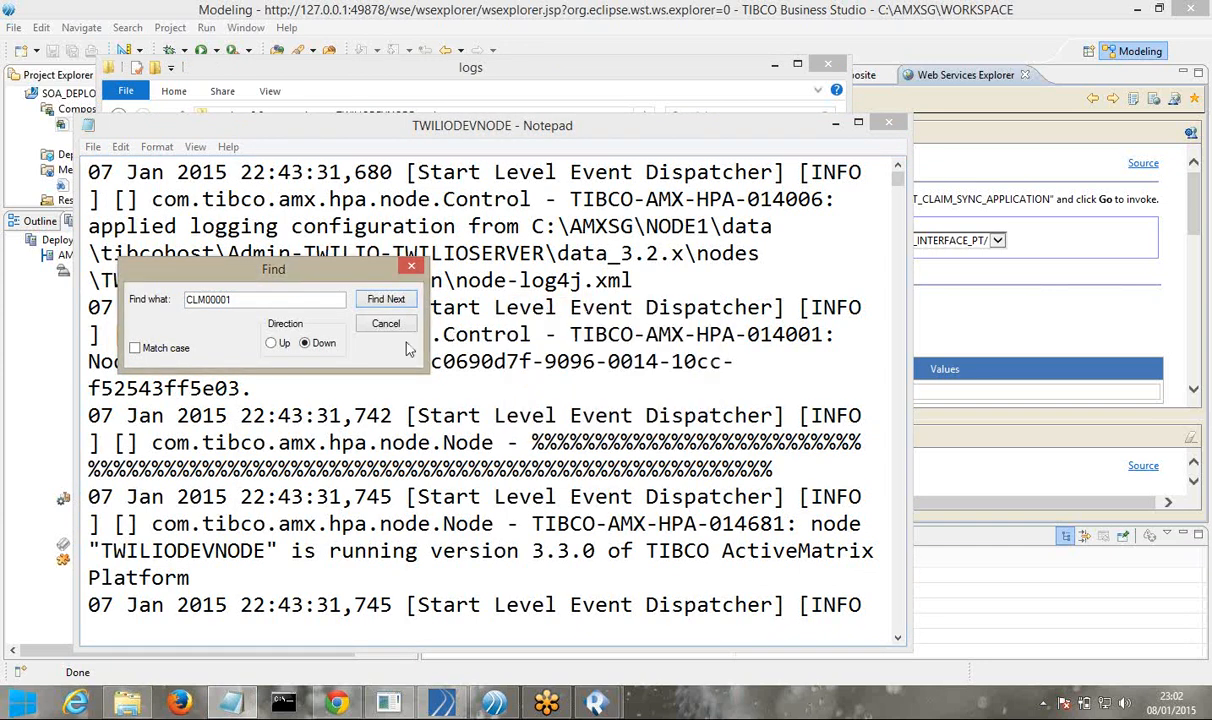
pyautogui.click(392, 327)
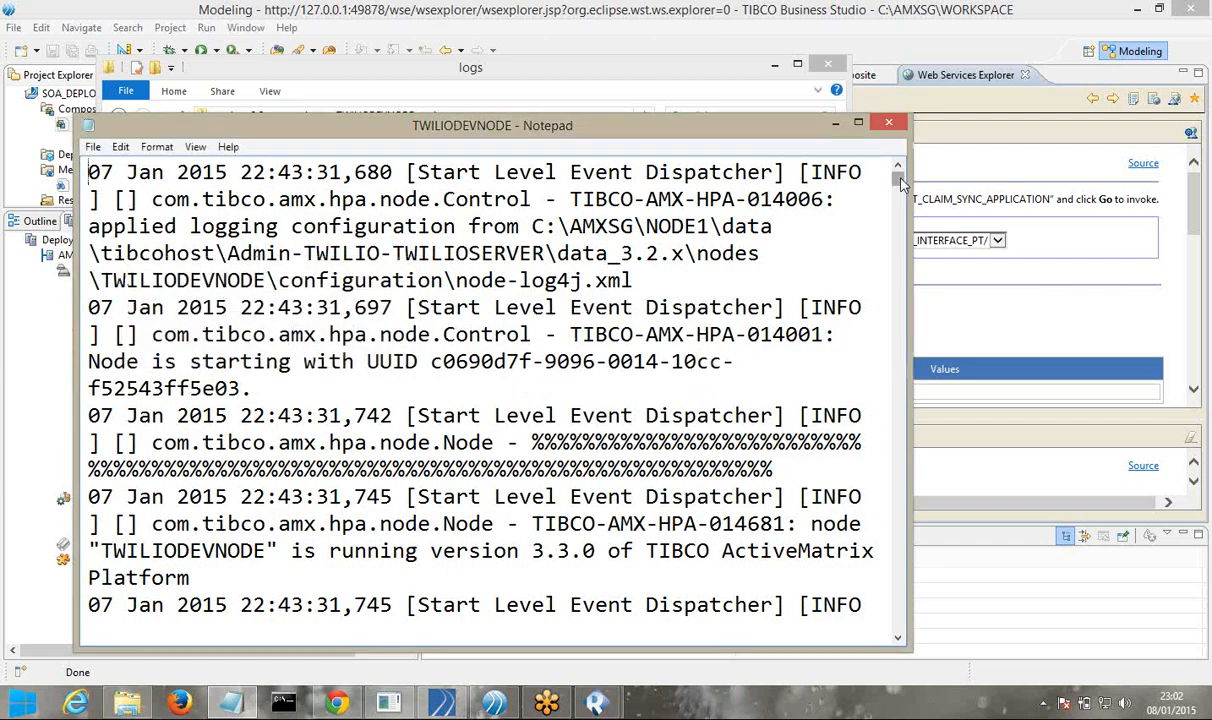
# Review the HTTP_CONNECTOR_10019 BindException errors, then close Notepad and open the log in EditPlus
pyautogui.moveTo(901, 182); pyautogui.dragTo(888, 240)
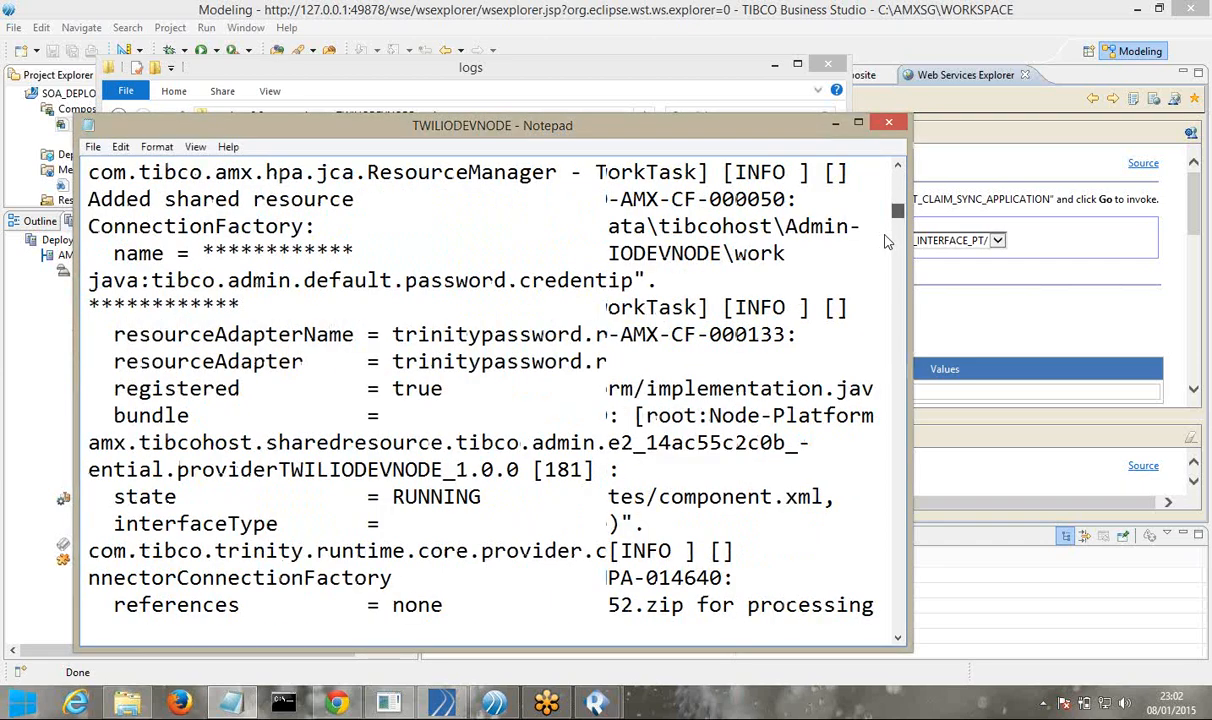
pyautogui.moveTo(885, 241); pyautogui.dragTo(861, 609)
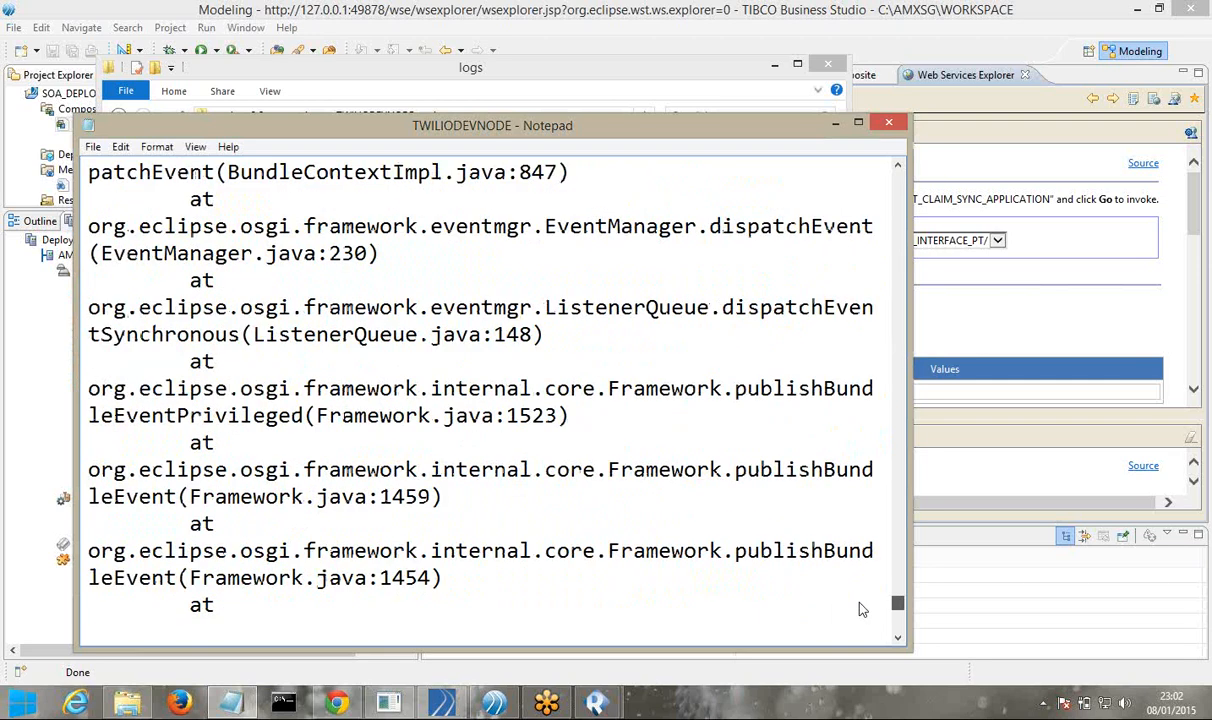
pyautogui.moveTo(861, 609); pyautogui.dragTo(862, 598)
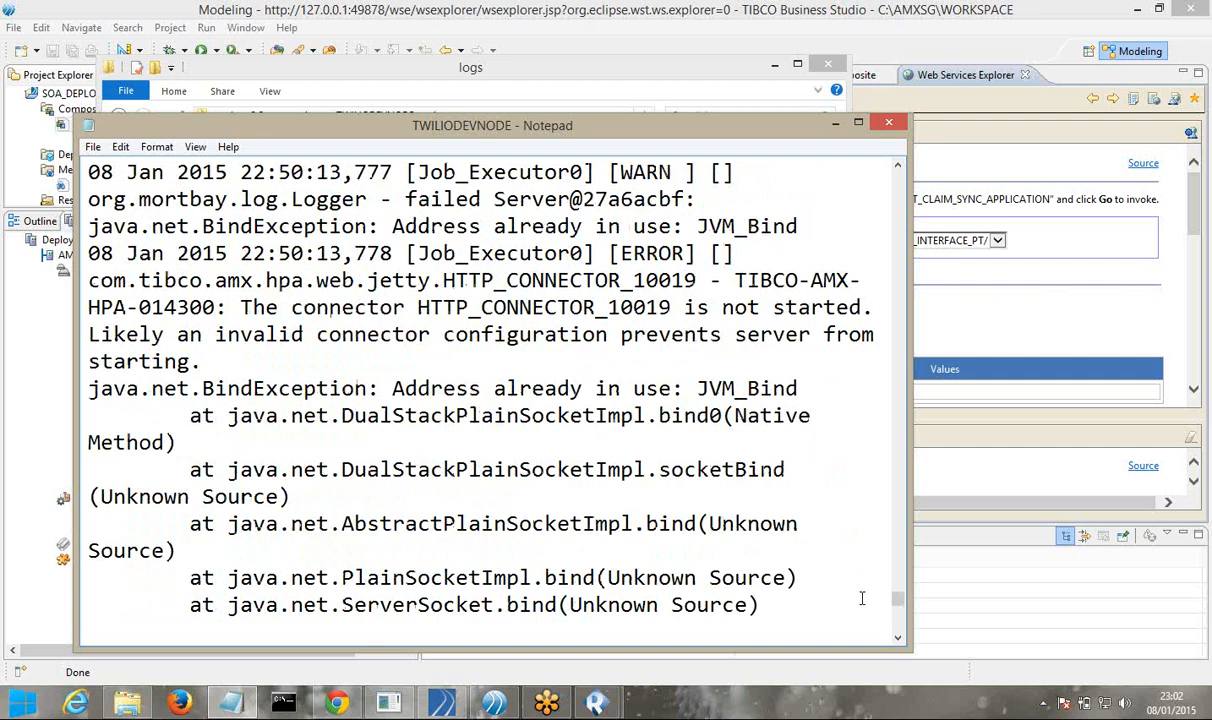
pyautogui.click(895, 125)
pyautogui.rightClick(533, 212)
pyautogui.click(580, 258)
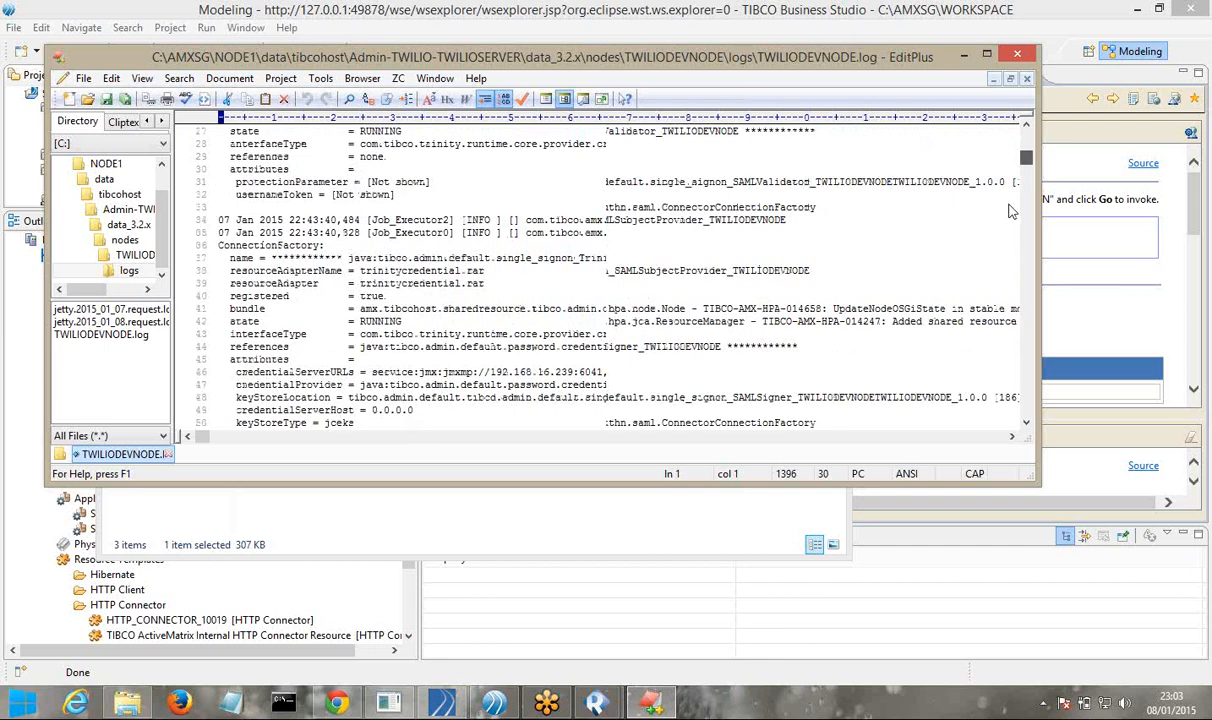
# Scroll to the final 08 Jan 2015 SOA_DEPLOY_APP_1 entries, read across them, then close EditPlus
pyautogui.moveTo(1011, 211); pyautogui.dragTo(985, 331)
pyautogui.click(982, 335)
pyautogui.click(972, 342)
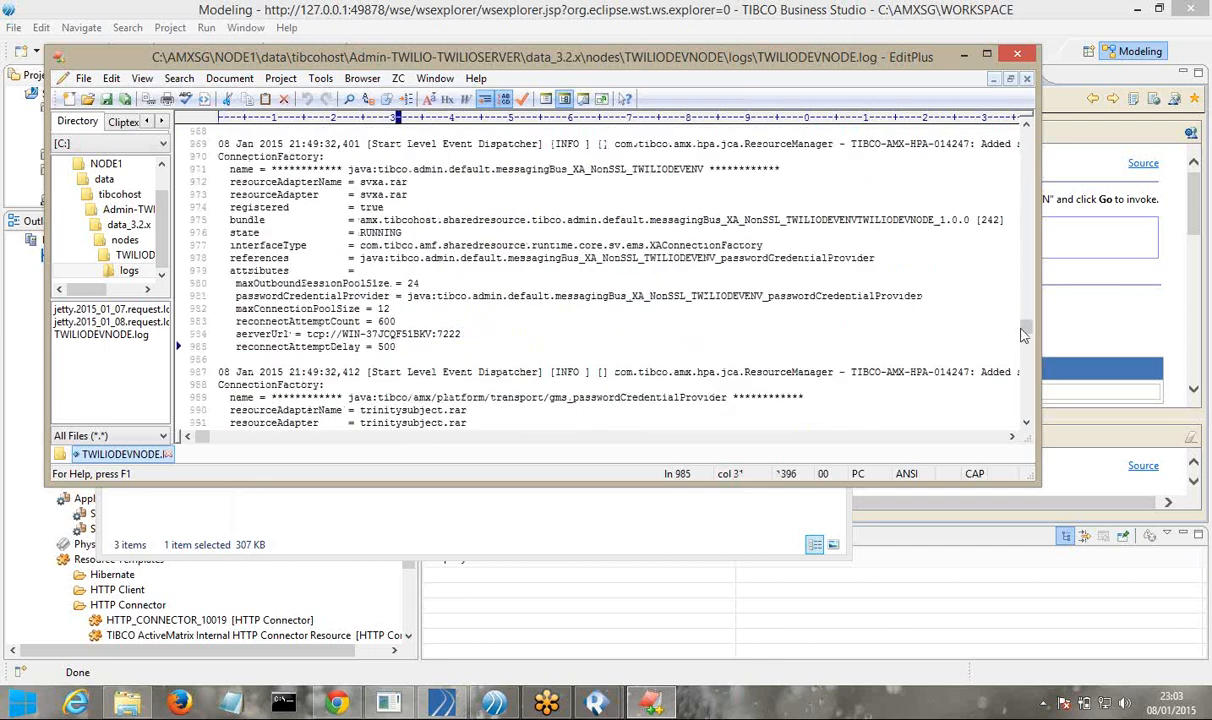
pyautogui.moveTo(1030, 335); pyautogui.dragTo(1021, 393)
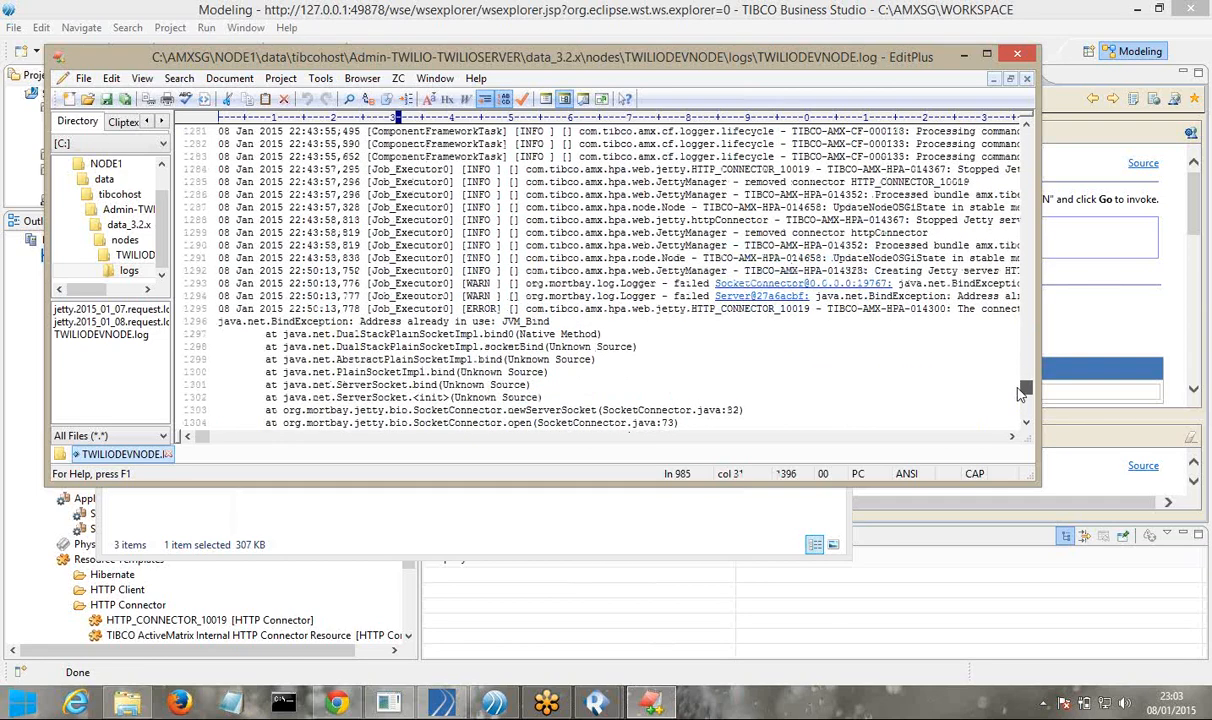
pyautogui.moveTo(1019, 394); pyautogui.dragTo(1024, 416)
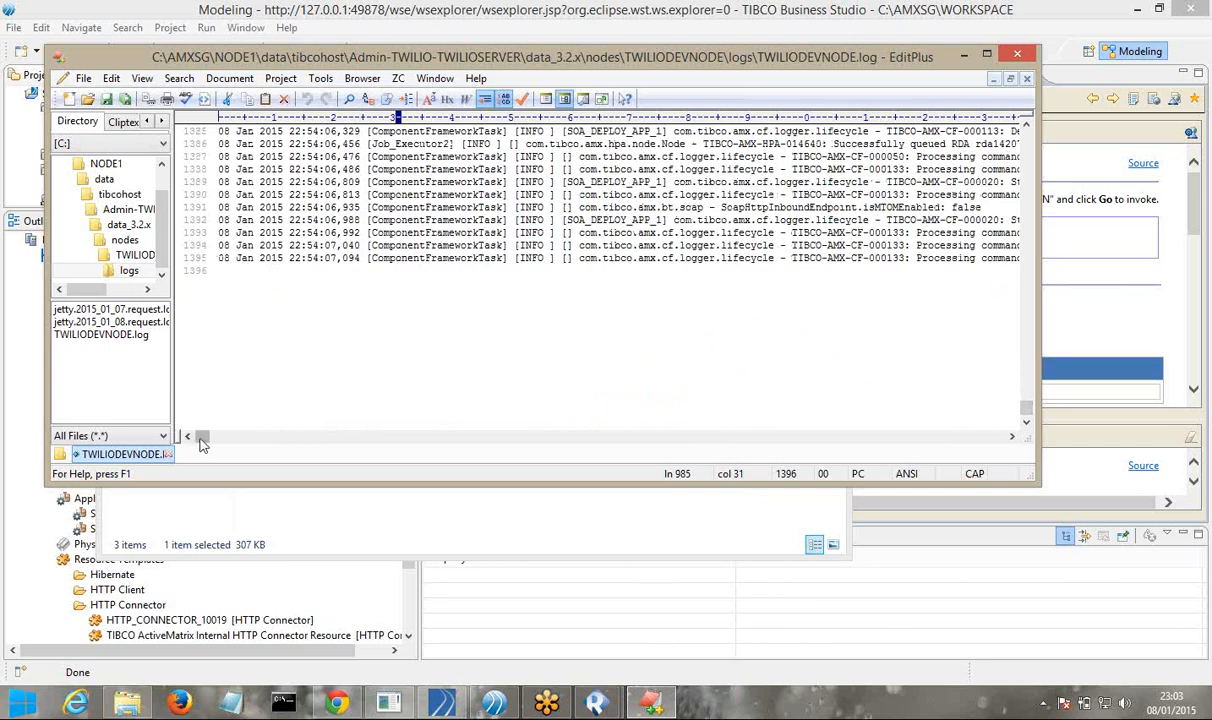
pyautogui.moveTo(199, 443); pyautogui.dragTo(340, 458)
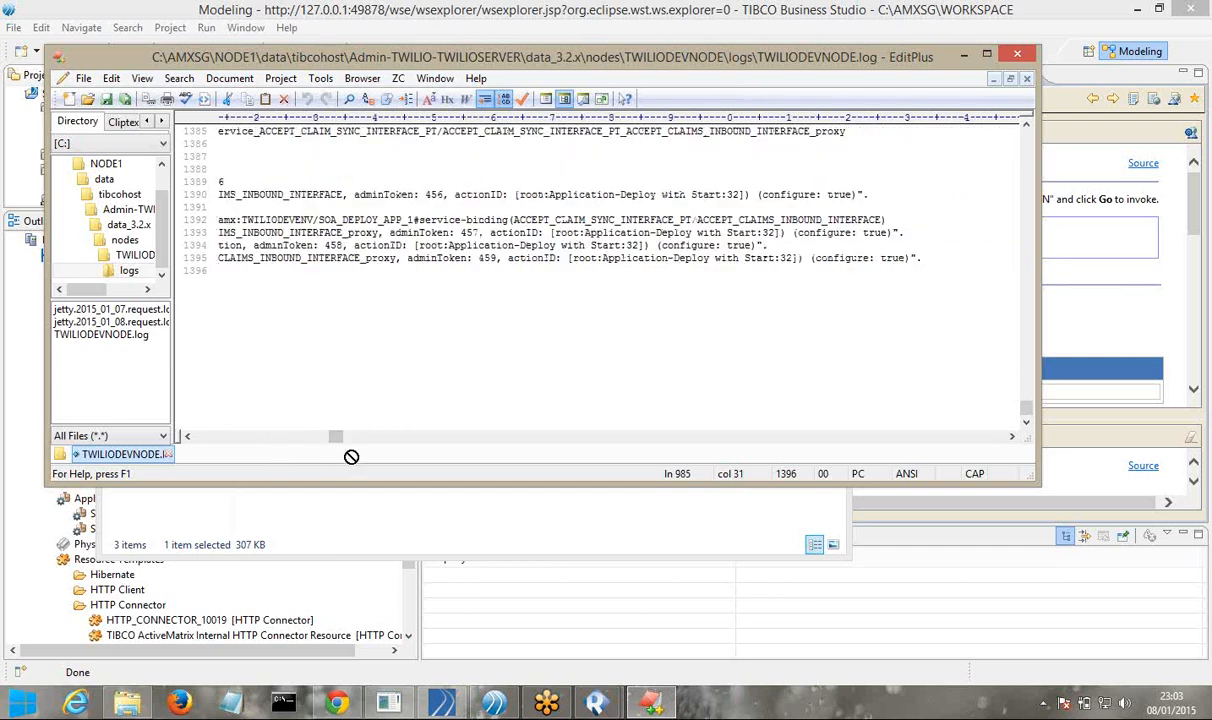
pyautogui.moveTo(332, 437); pyautogui.dragTo(172, 388)
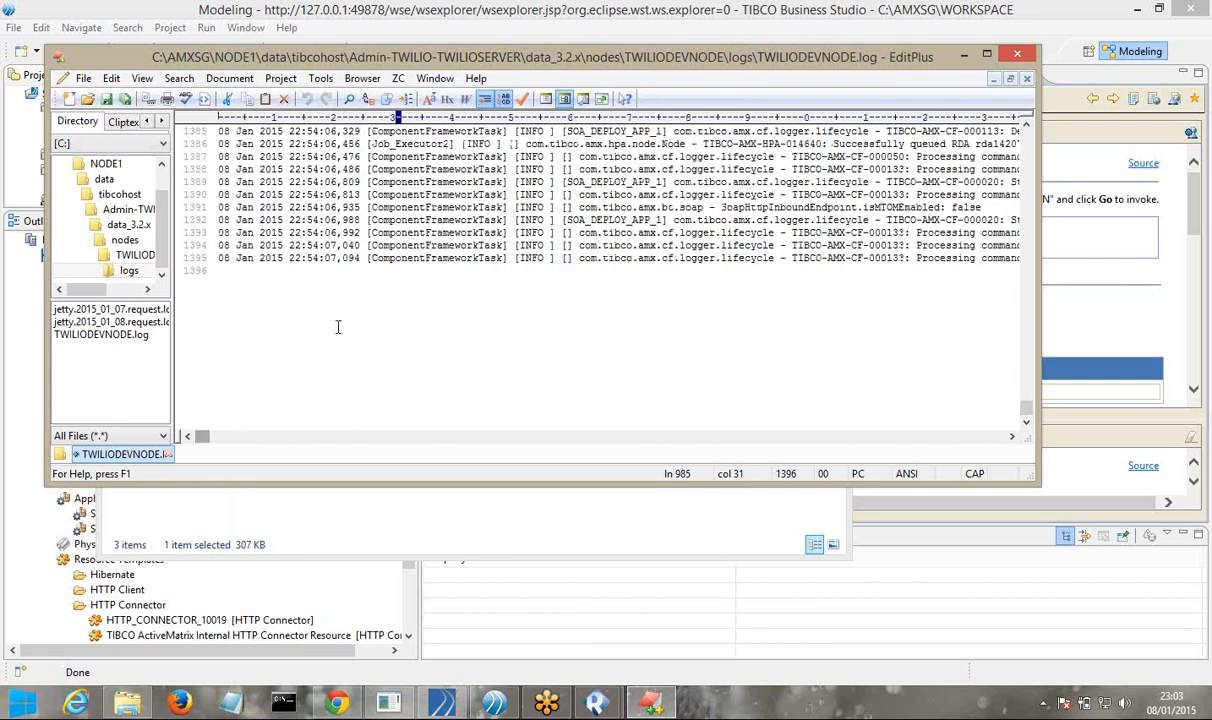
pyautogui.scroll(2, 324, 336)
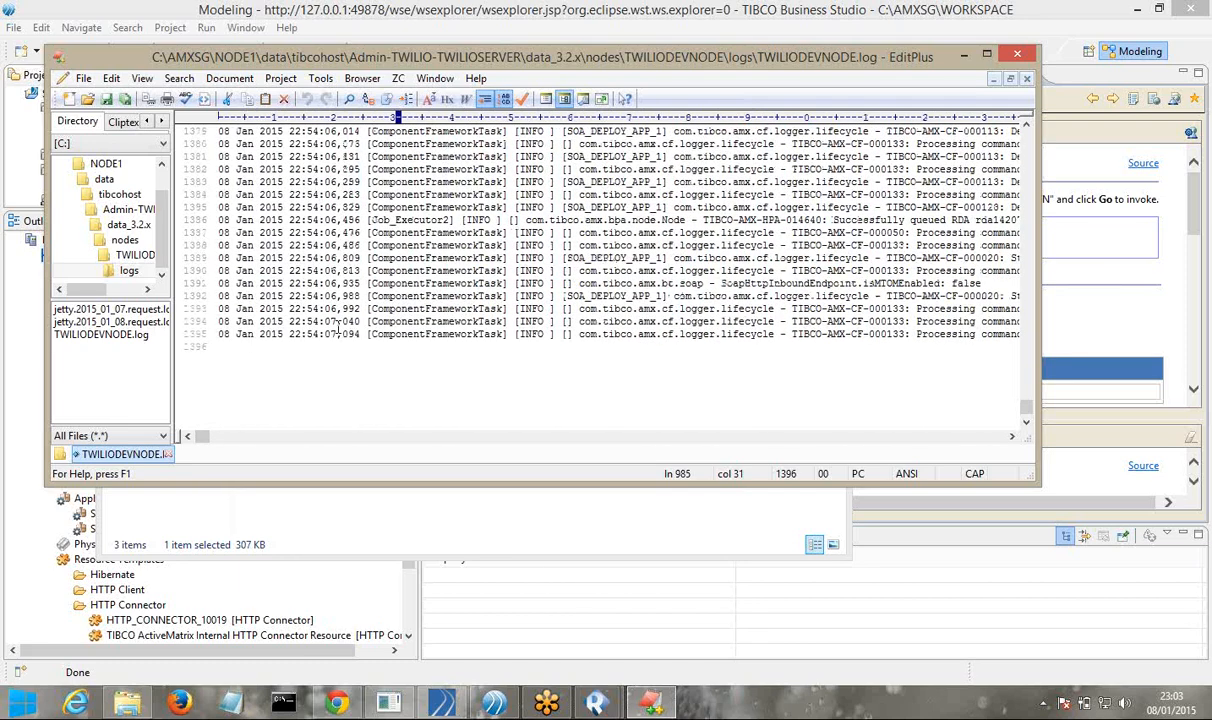
pyautogui.scroll(2, 340, 330)
pyautogui.scroll(6, 339, 330)
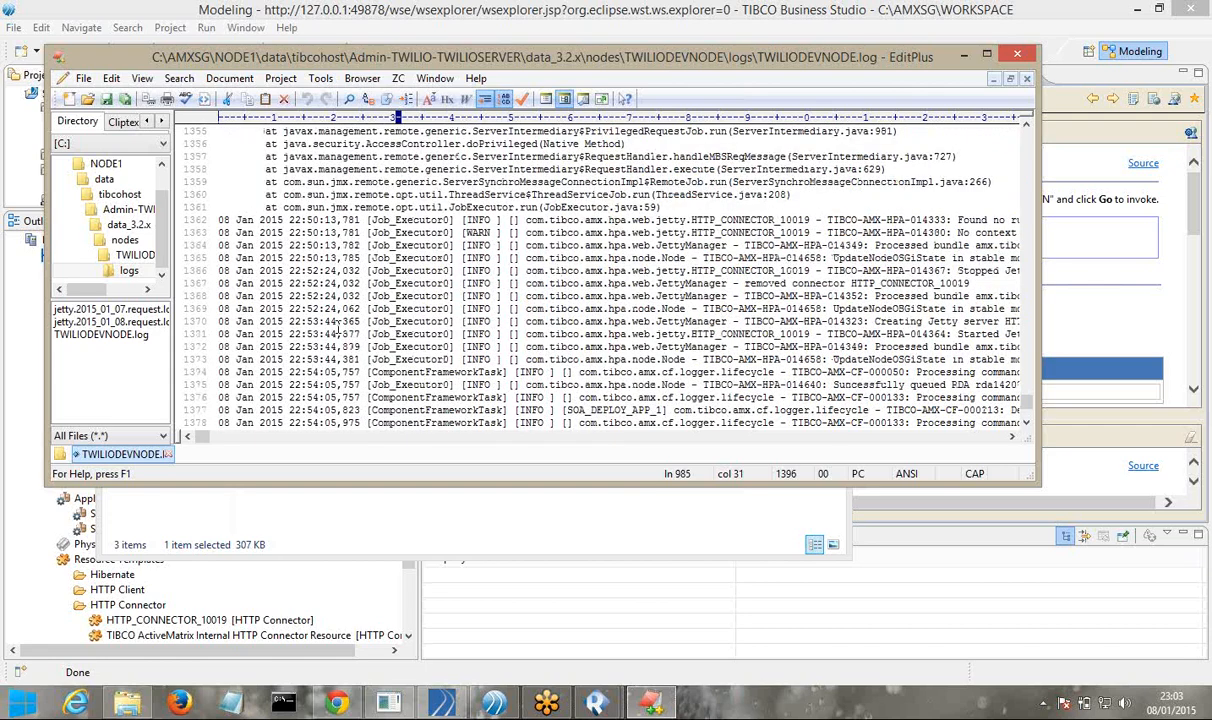
pyautogui.scroll(-1, 339, 330)
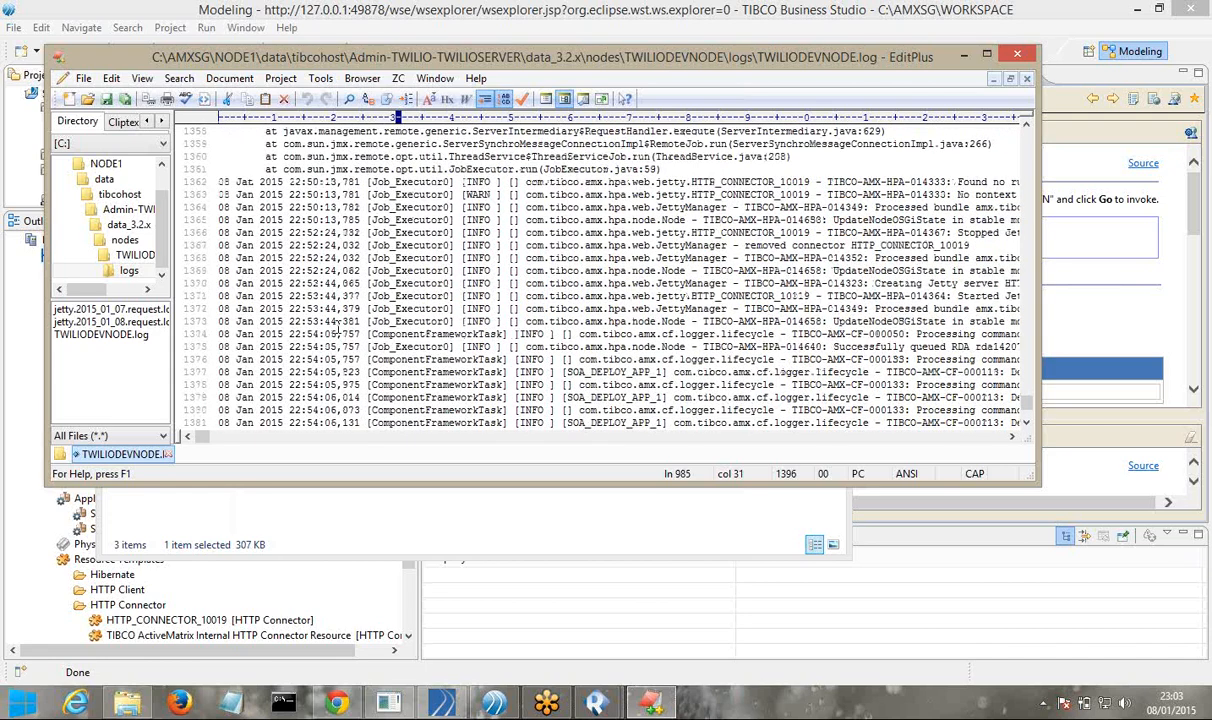
pyautogui.hotkey('alt', 'F4')
pyautogui.rightClick(340, 204)
# Refresh the logs folder listing and briefly open the TWILIODEVNODE log in Notepad
pyautogui.click(274, 238)
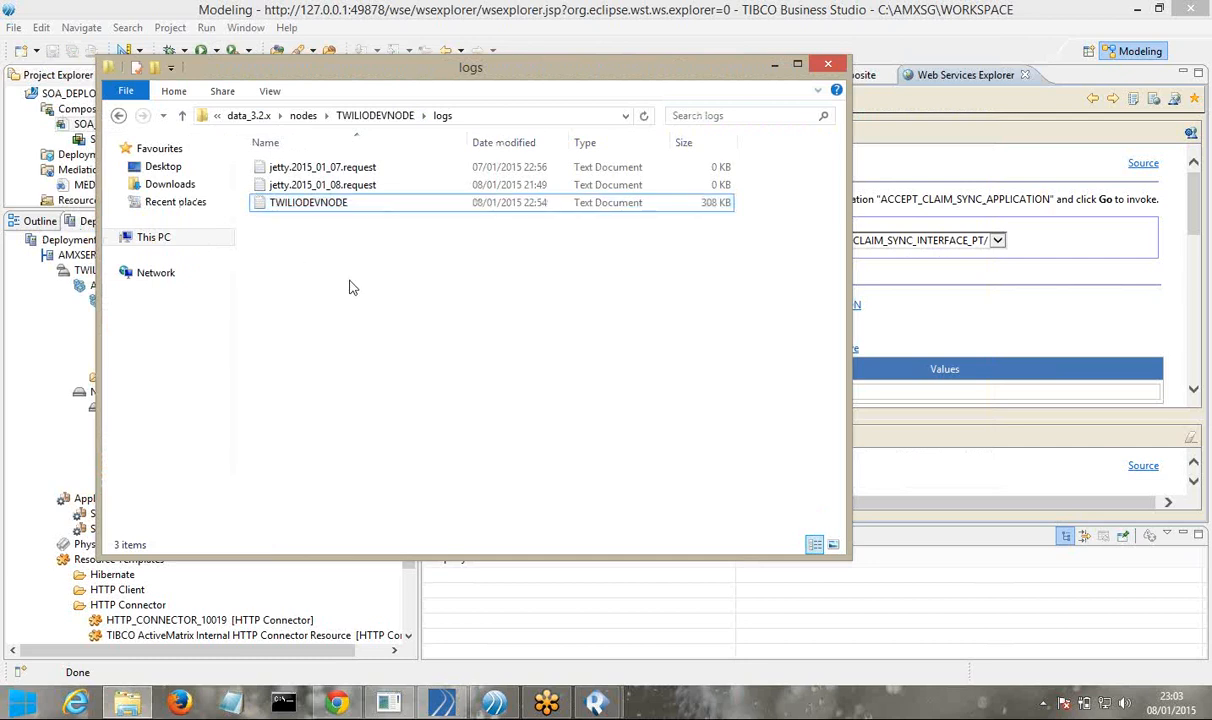
pyautogui.rightClick(349, 287)
pyautogui.click(387, 348)
pyautogui.rightClick(358, 298)
pyautogui.click(405, 357)
pyautogui.click(314, 204)
pyautogui.doubleClick(313, 203)
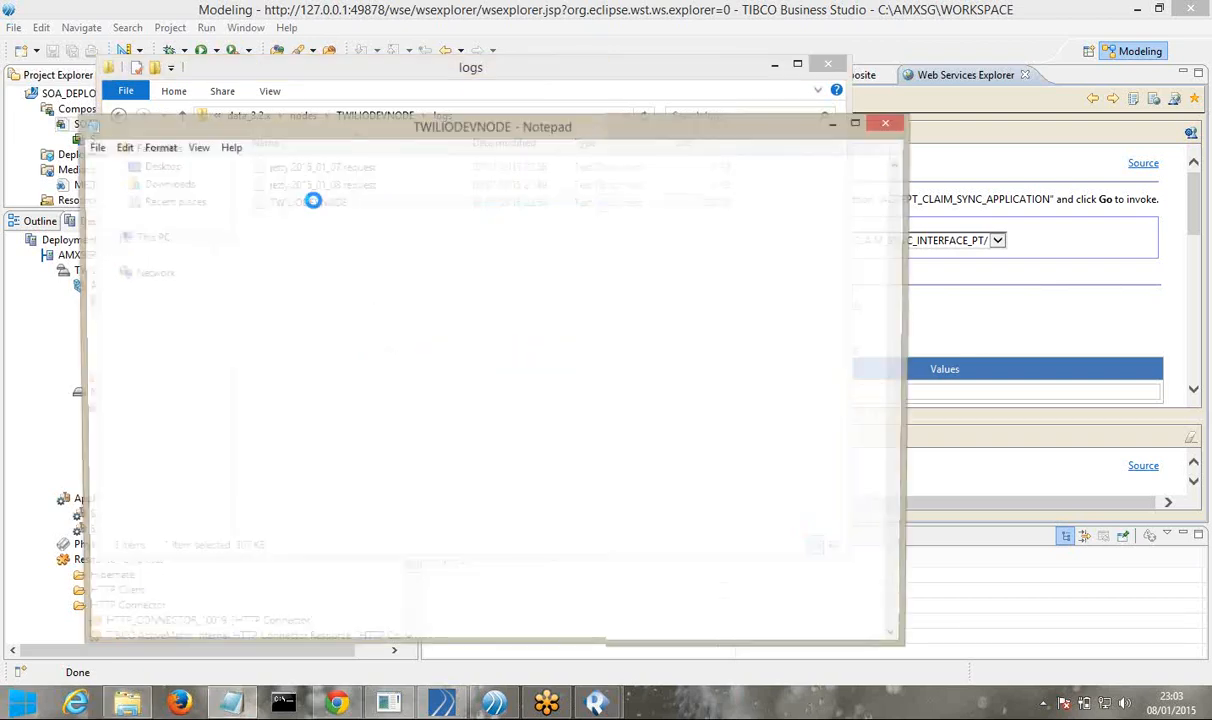
pyautogui.hotkey('alt', 'F4')
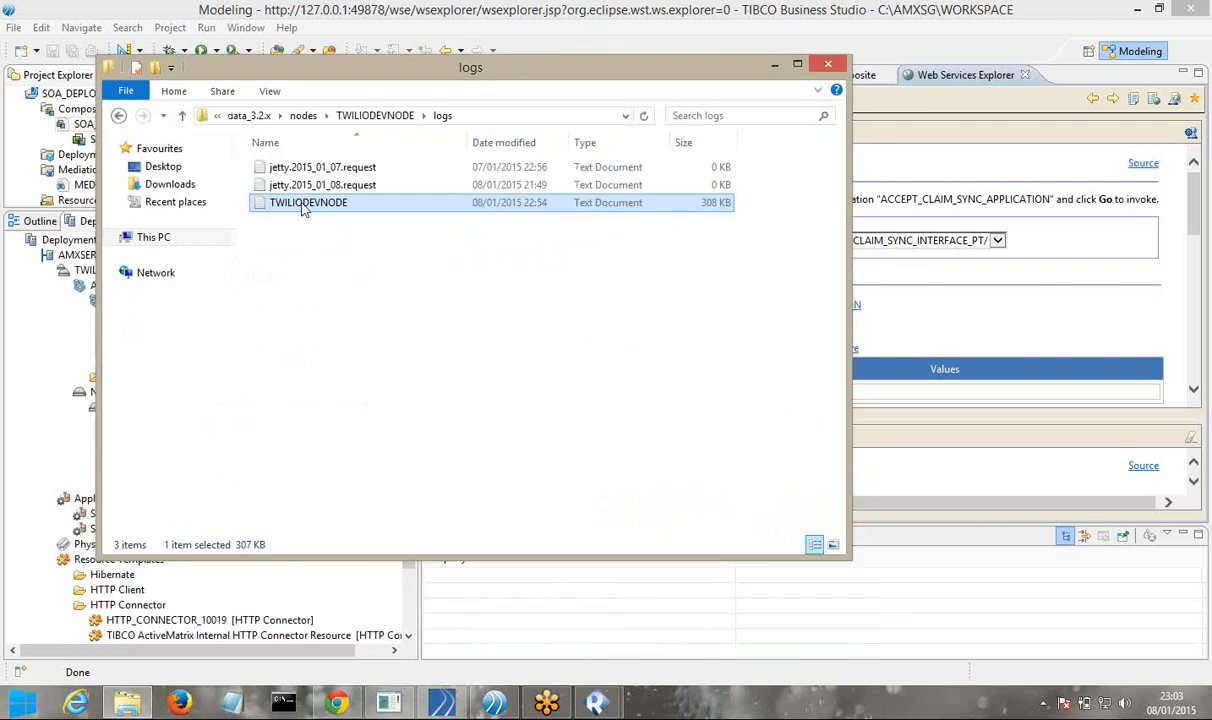
# Open the log in EditPlus 3 at its final ACCEPT_CLAIMS_INBOUND_INTERFACE deploy entries
pyautogui.rightClick(305, 205)
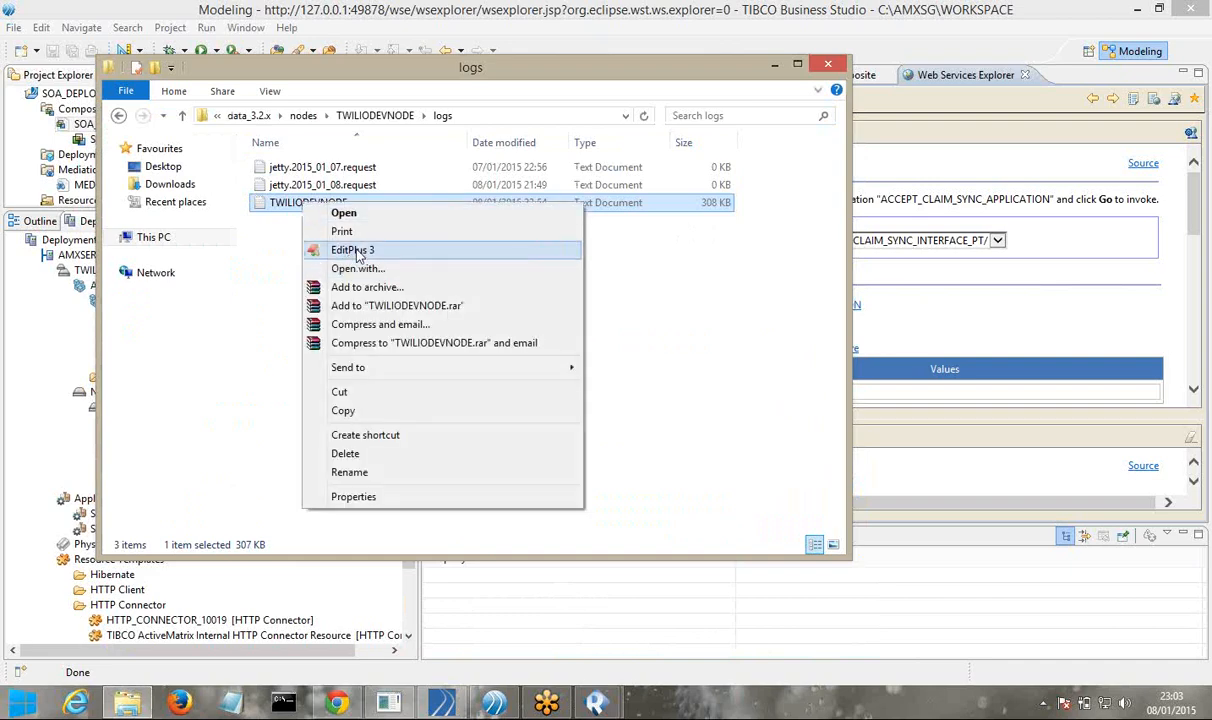
pyautogui.click(352, 250)
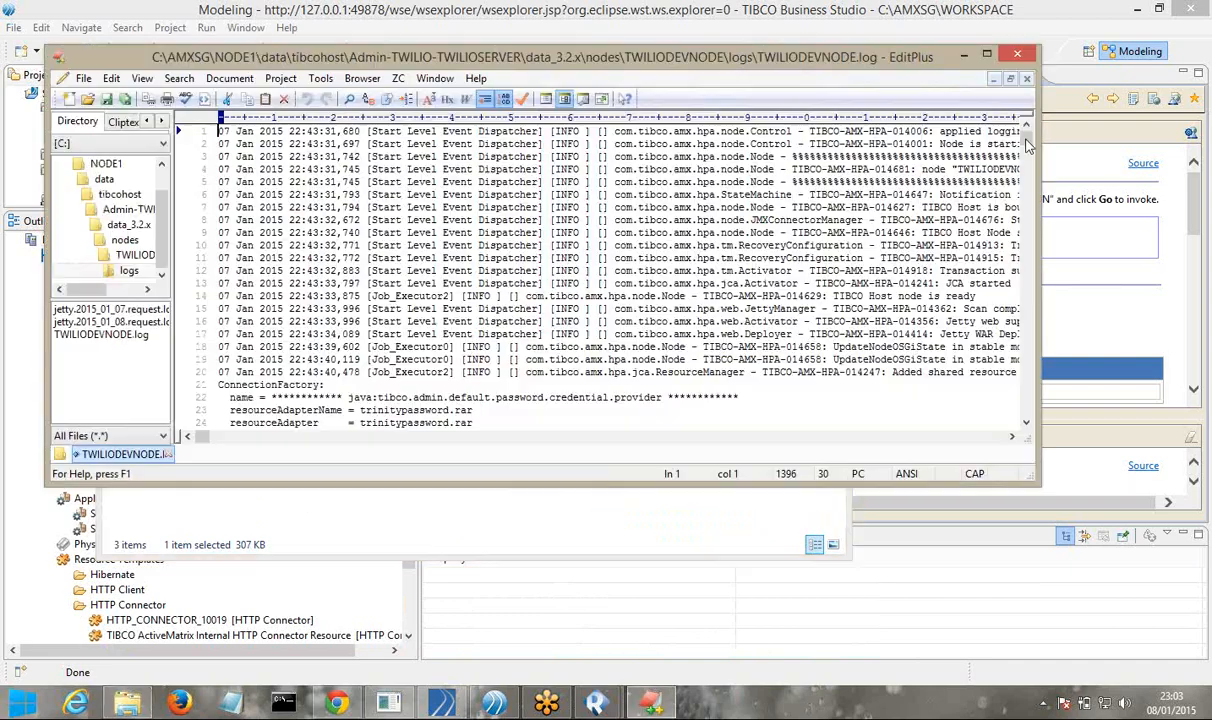
pyautogui.moveTo(1027, 147); pyautogui.dragTo(1023, 318)
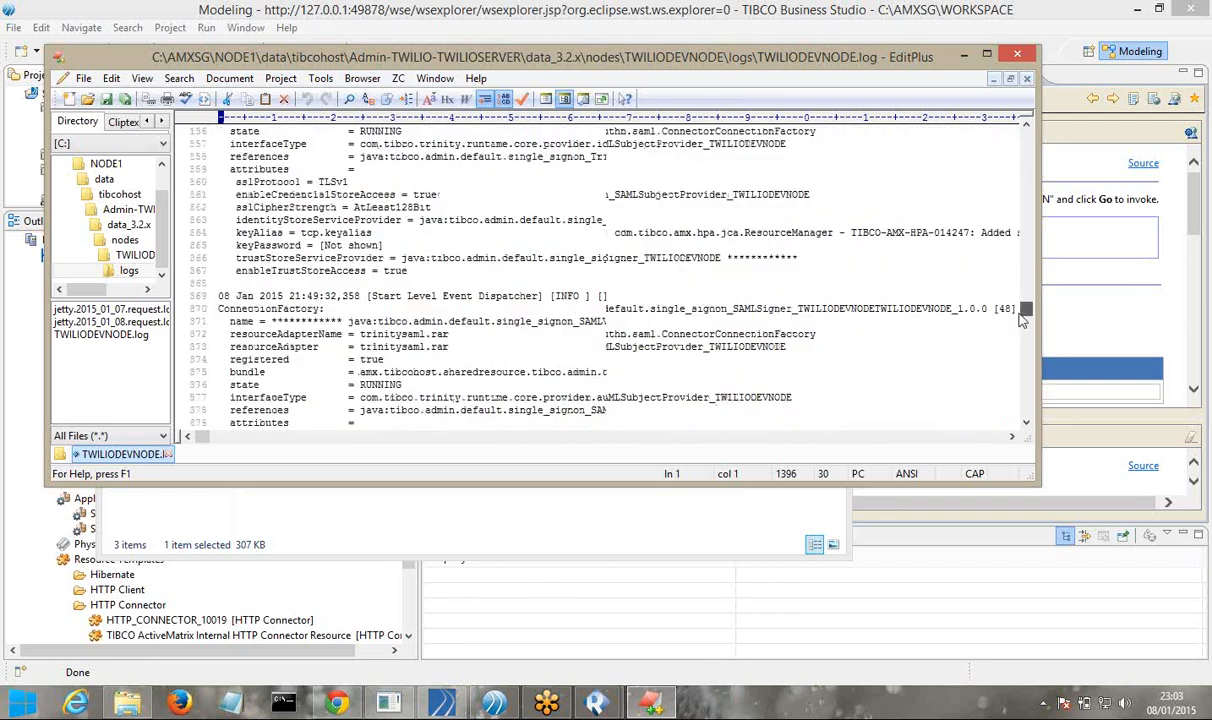
pyautogui.moveTo(1022, 369); pyautogui.dragTo(1024, 410)
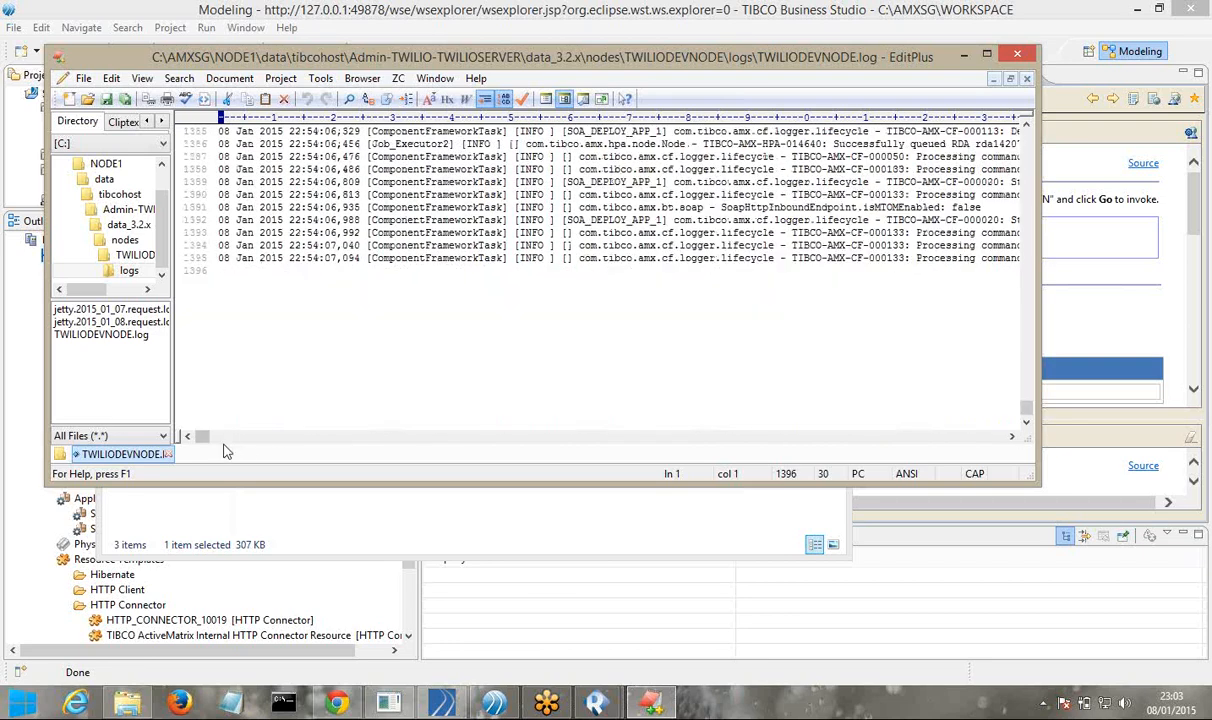
pyautogui.moveTo(204, 442); pyautogui.dragTo(339, 446)
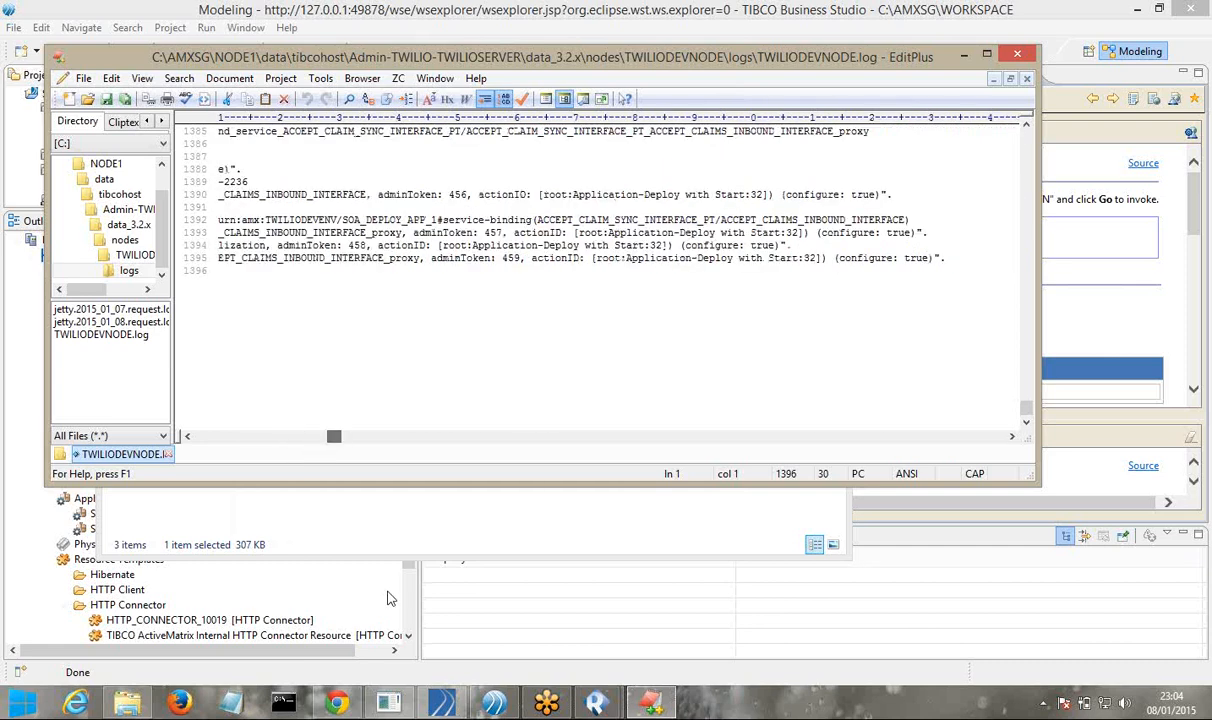
# Switch to the ActiveMatrix Administrator page and look through the binding's configuration details
pyautogui.click(507, 611)
pyautogui.click(336, 703)
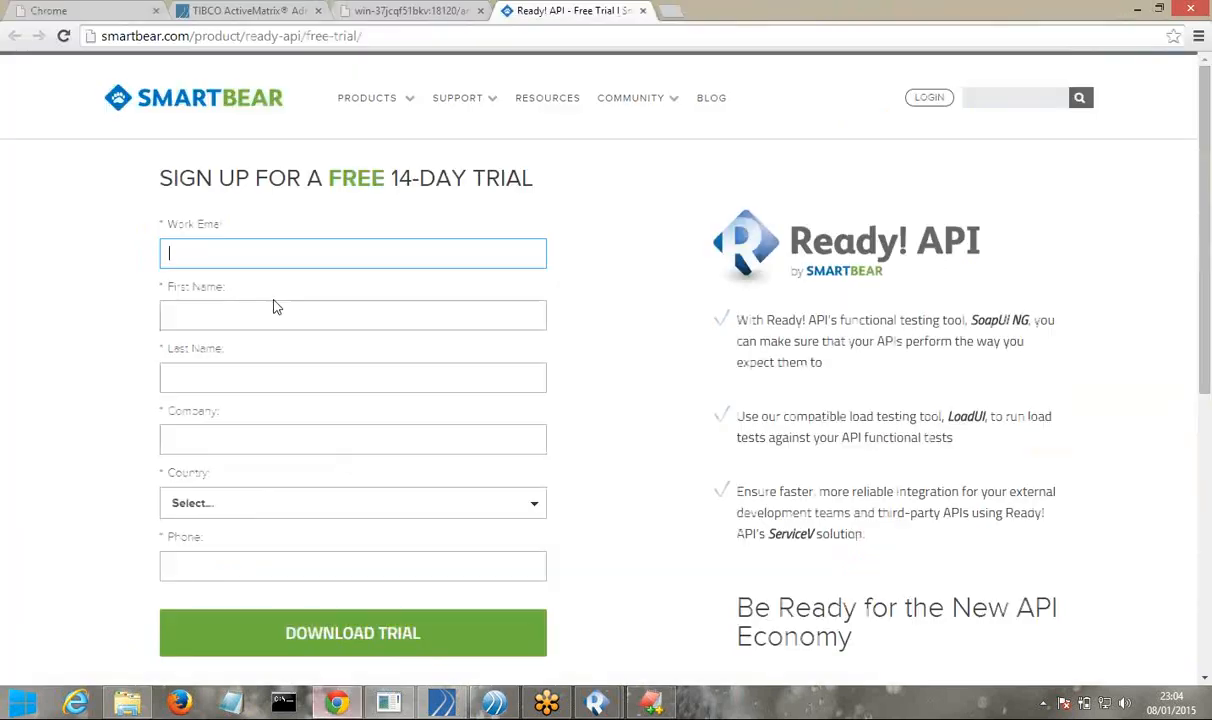
pyautogui.hotkey('ctrl', '2')
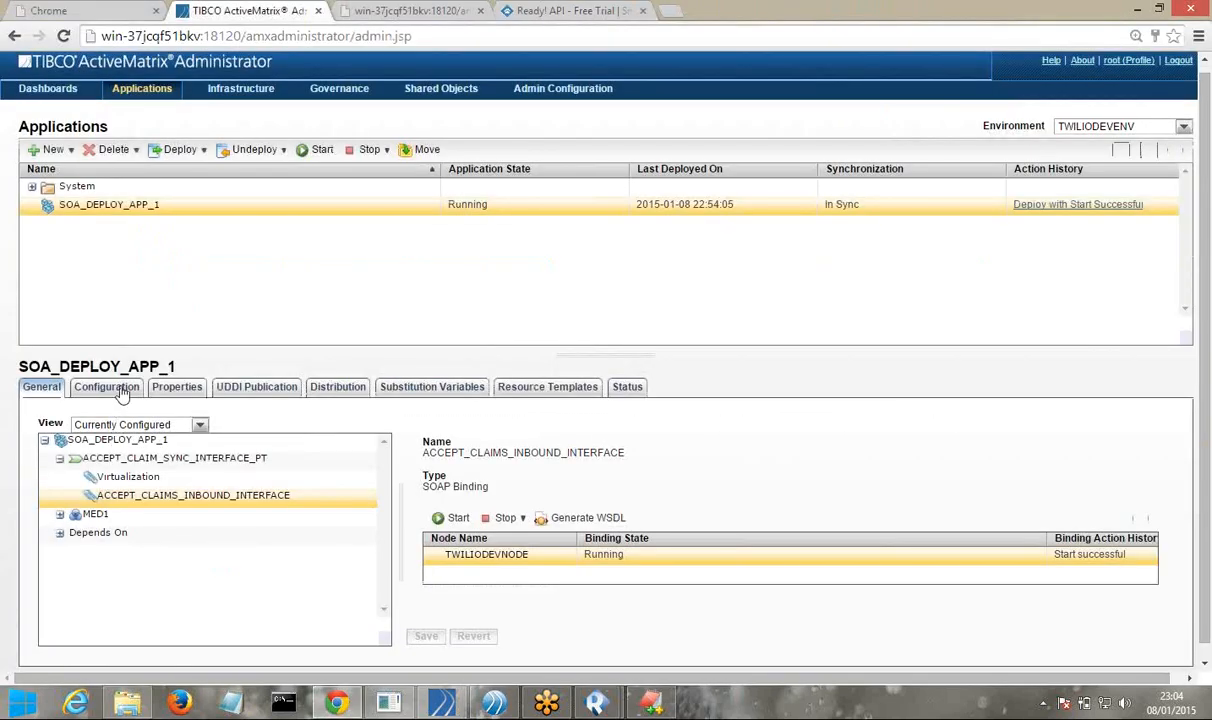
pyautogui.click(110, 387)
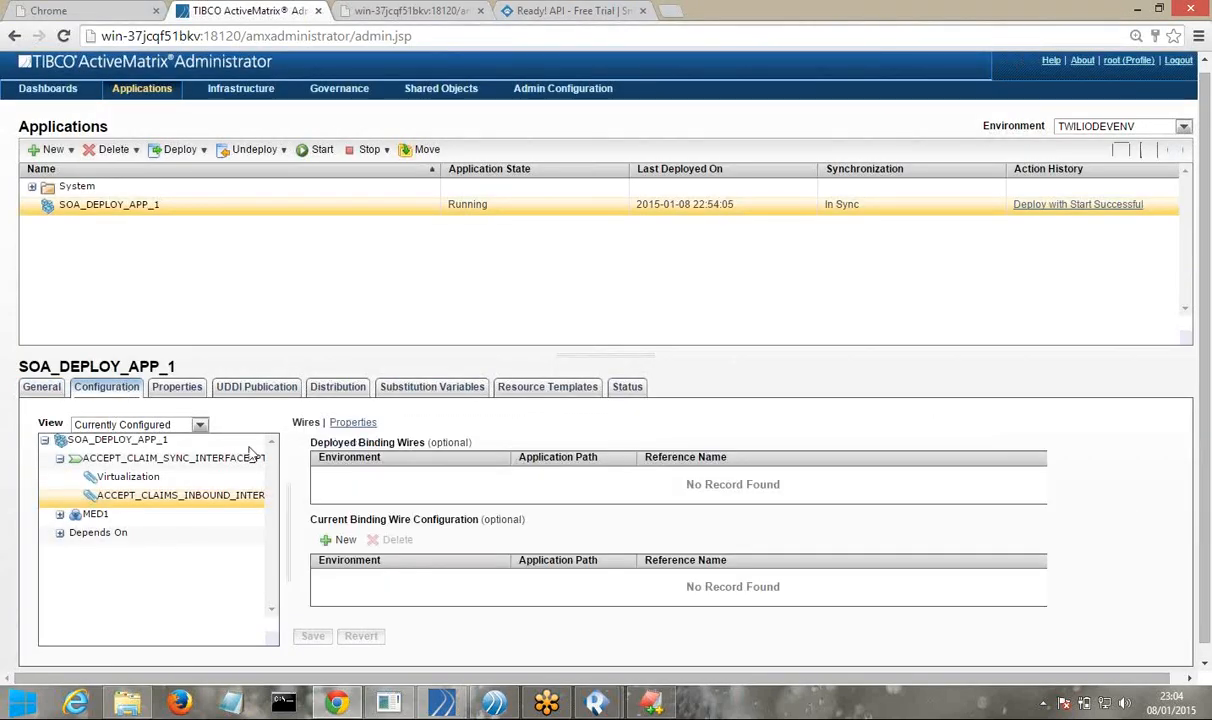
pyautogui.click(55, 389)
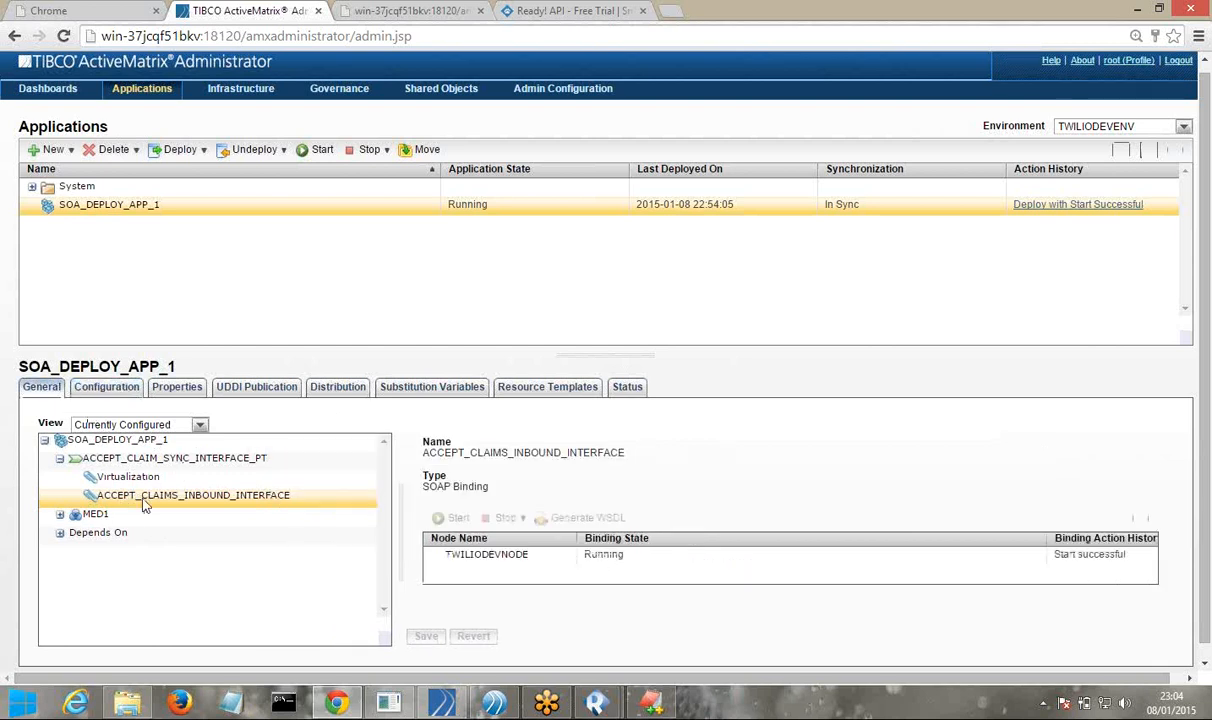
pyautogui.click(104, 390)
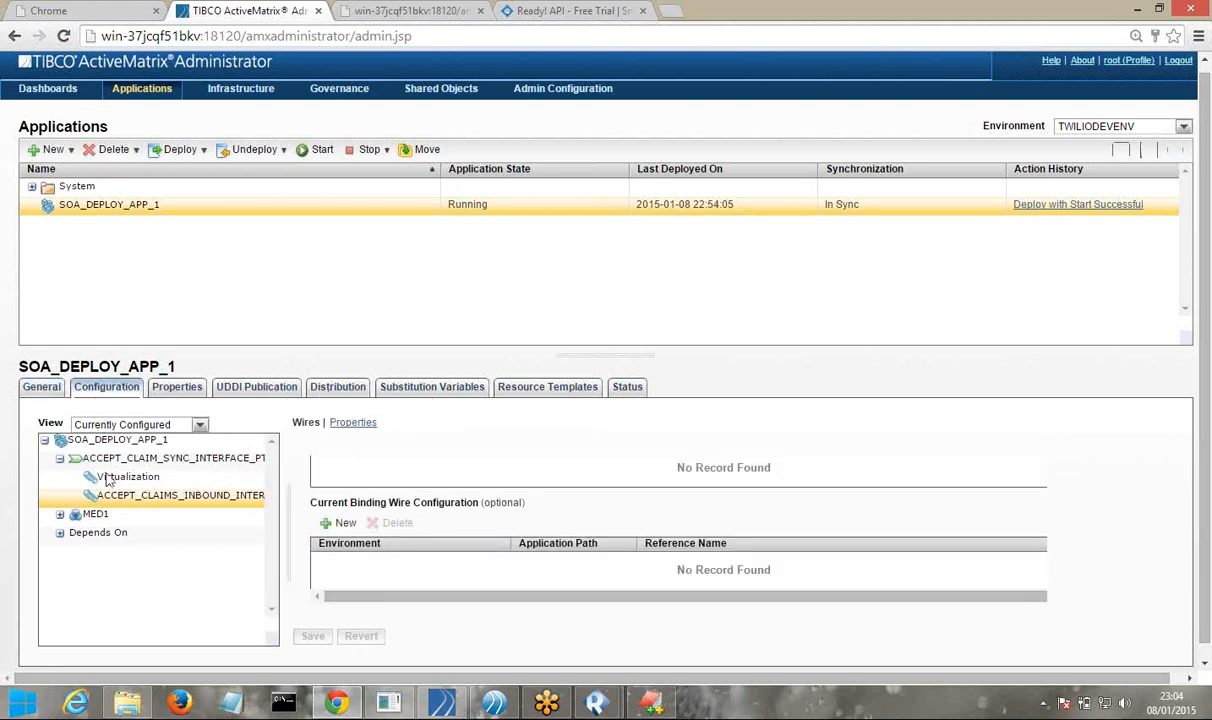
# Show SOA_DEPLOY_APP_1's Logging settings, which use the node's logging configuration
pyautogui.click(110, 440)
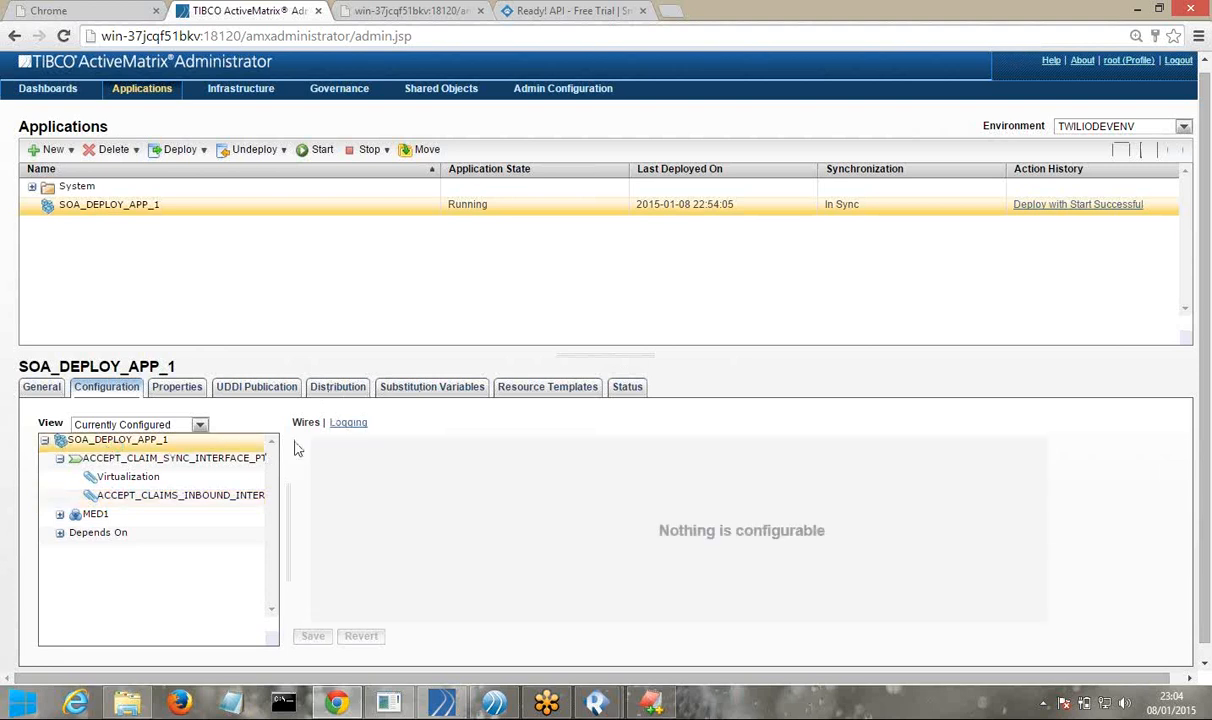
pyautogui.click(347, 431)
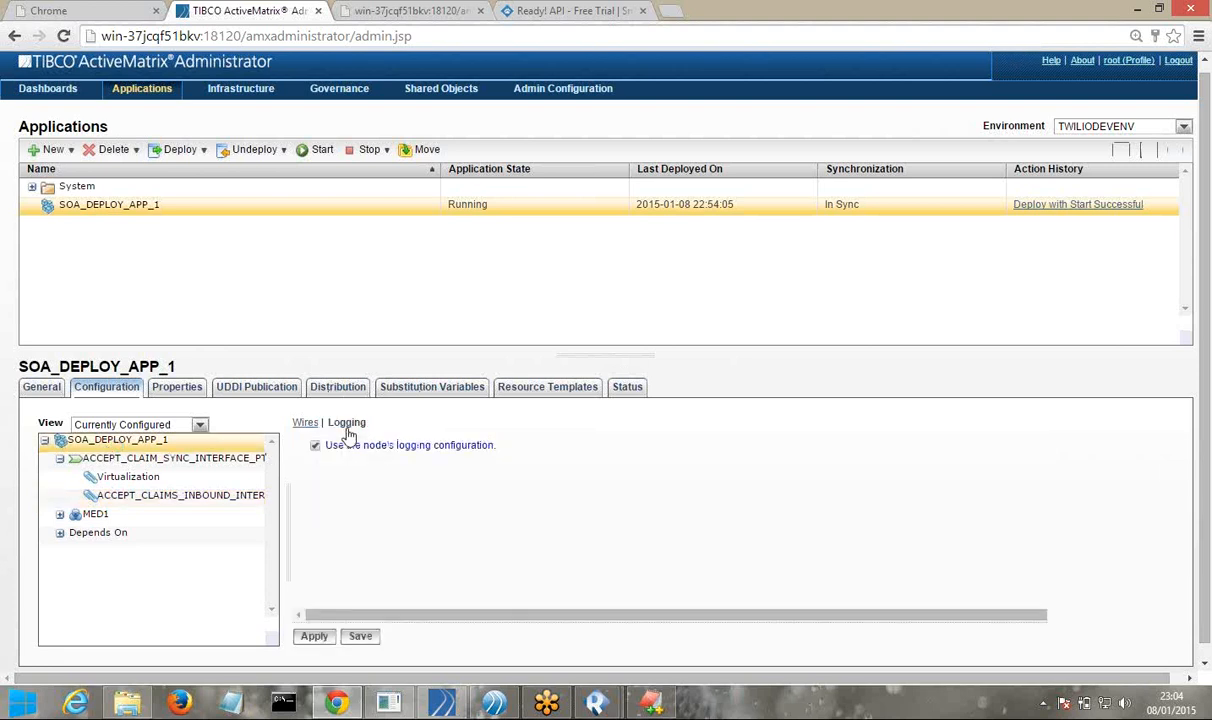
pyautogui.moveTo(411, 617); pyautogui.dragTo(362, 590)
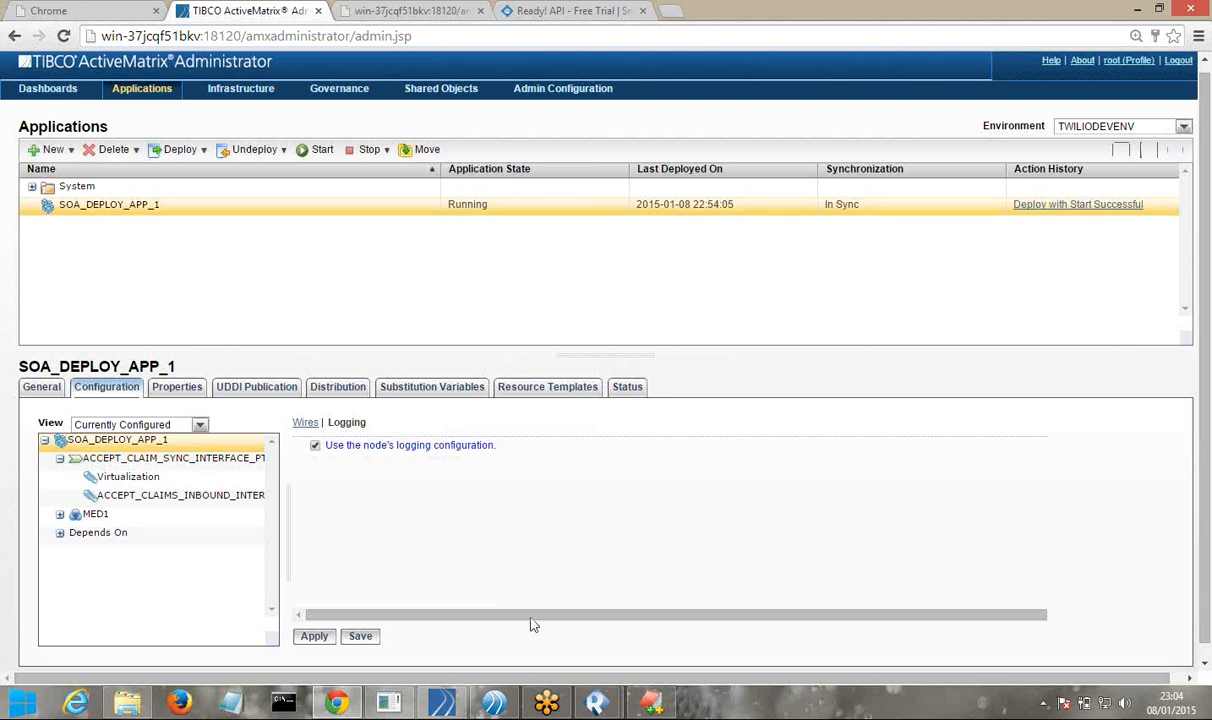
pyautogui.moveTo(600, 704)
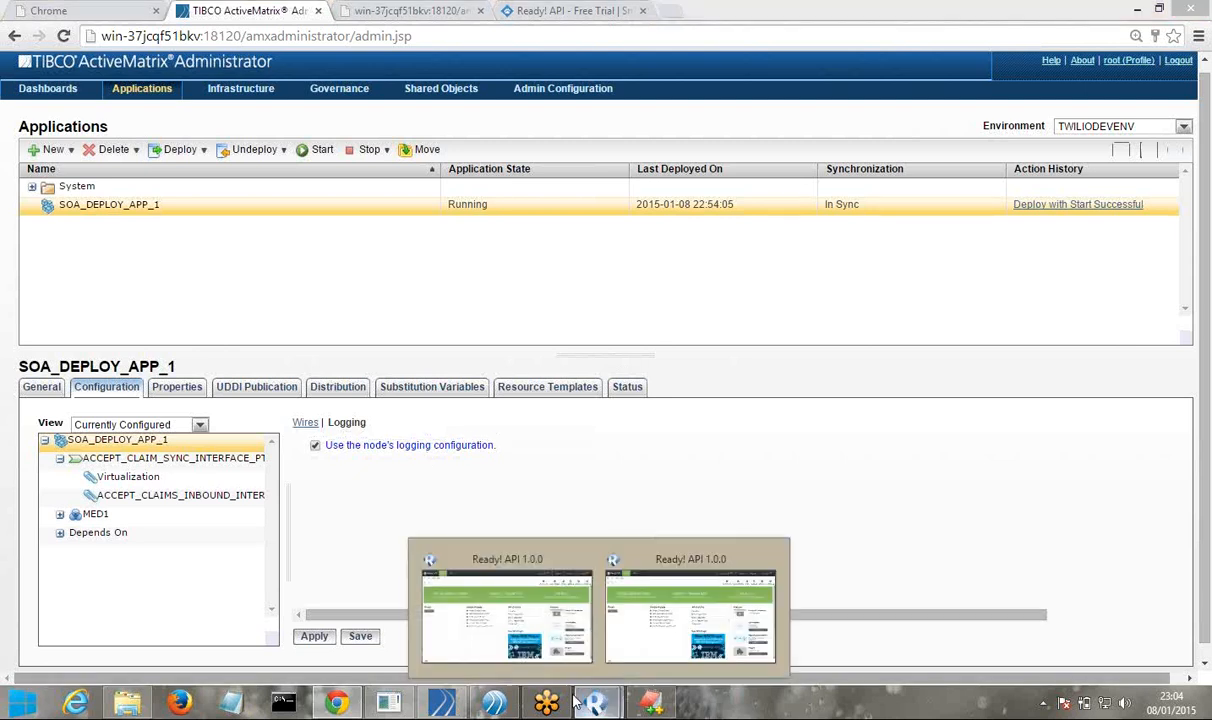
# Check the node log in EditPlus and the TWILIODEVNODE logs folder, then open the administrator's Shared Objects menu
pyautogui.click(648, 706)
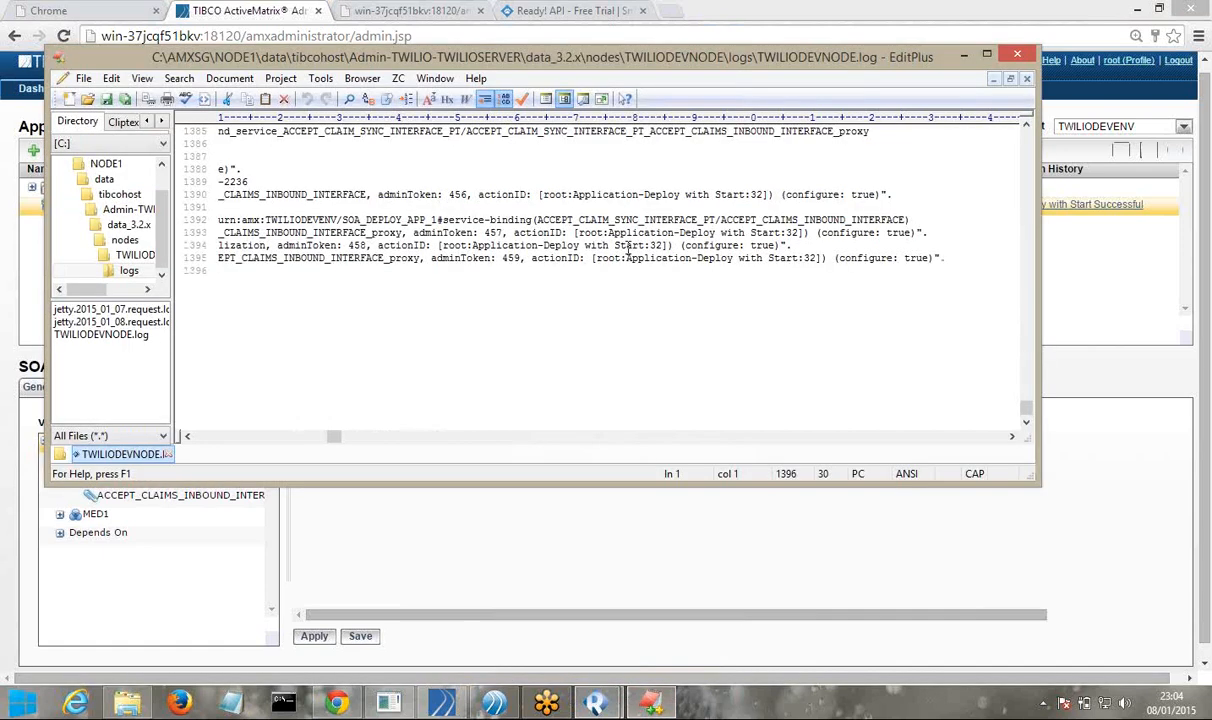
pyautogui.click(1018, 55)
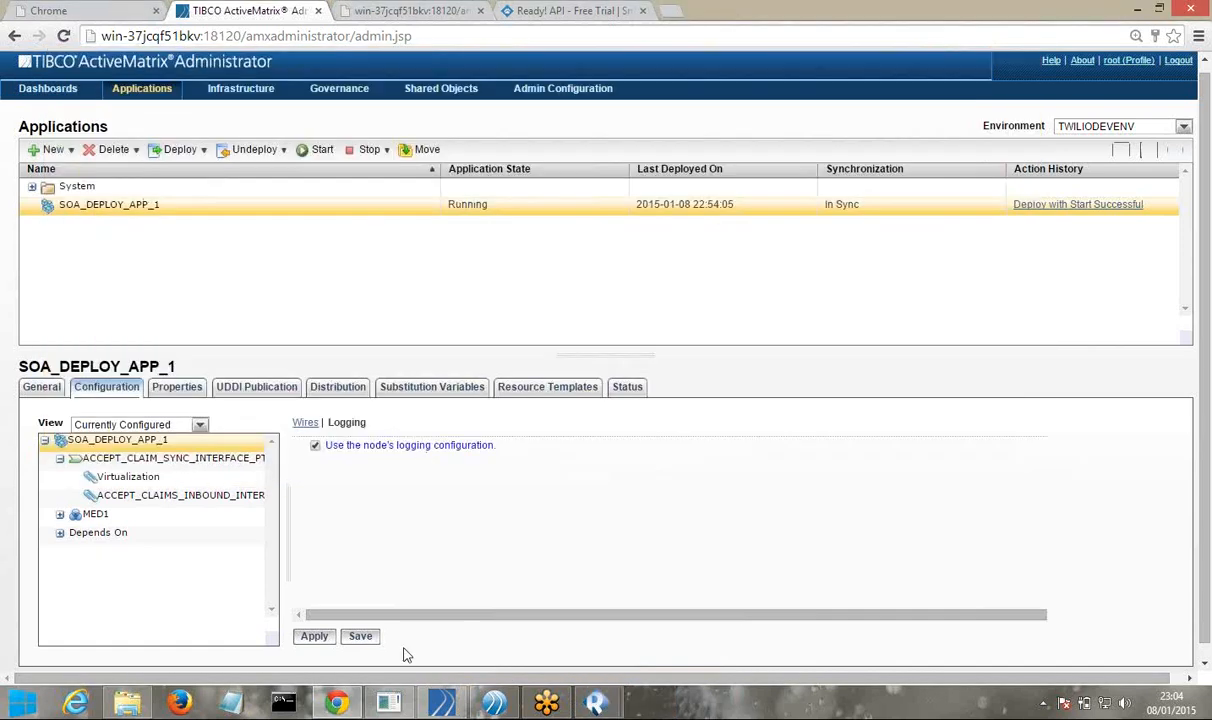
pyautogui.click(147, 704)
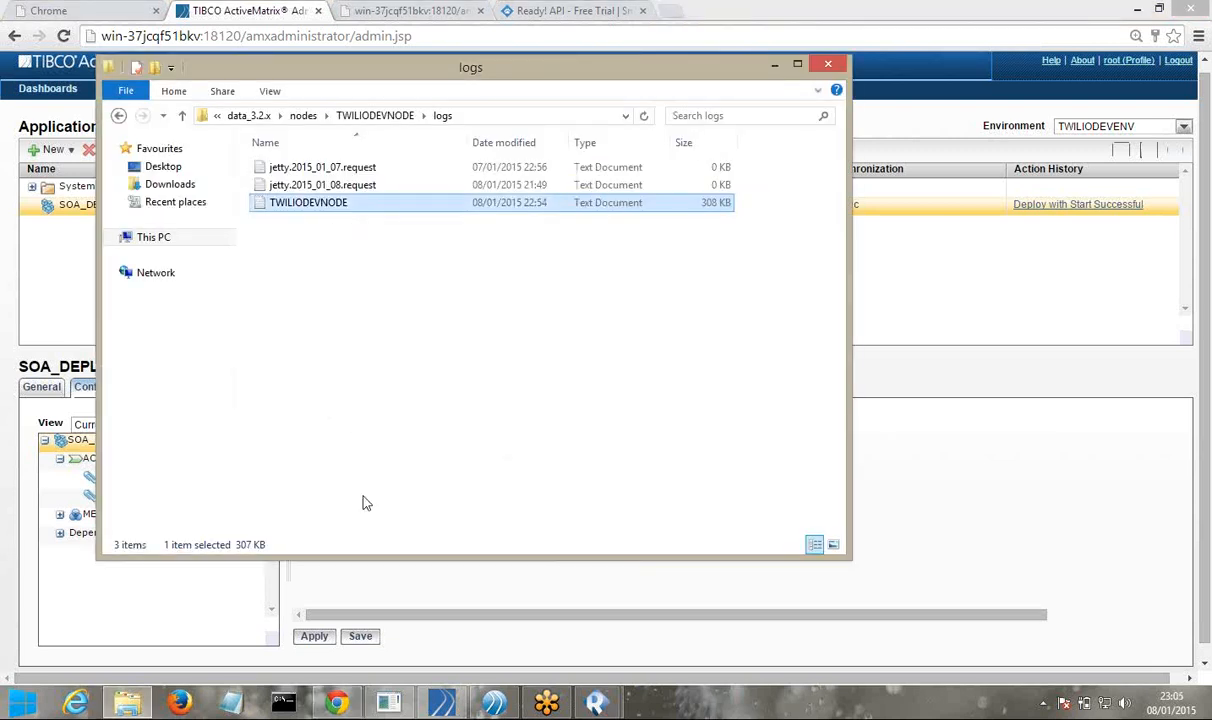
pyautogui.click(373, 597)
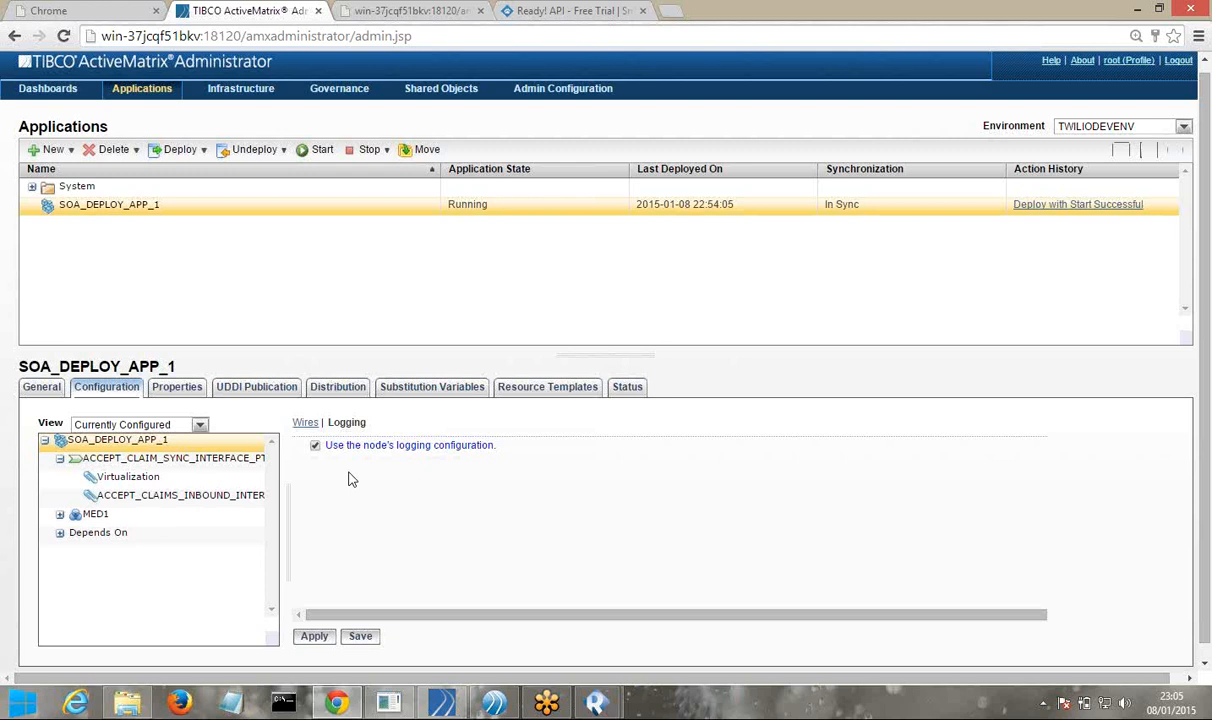
pyautogui.click(435, 92)
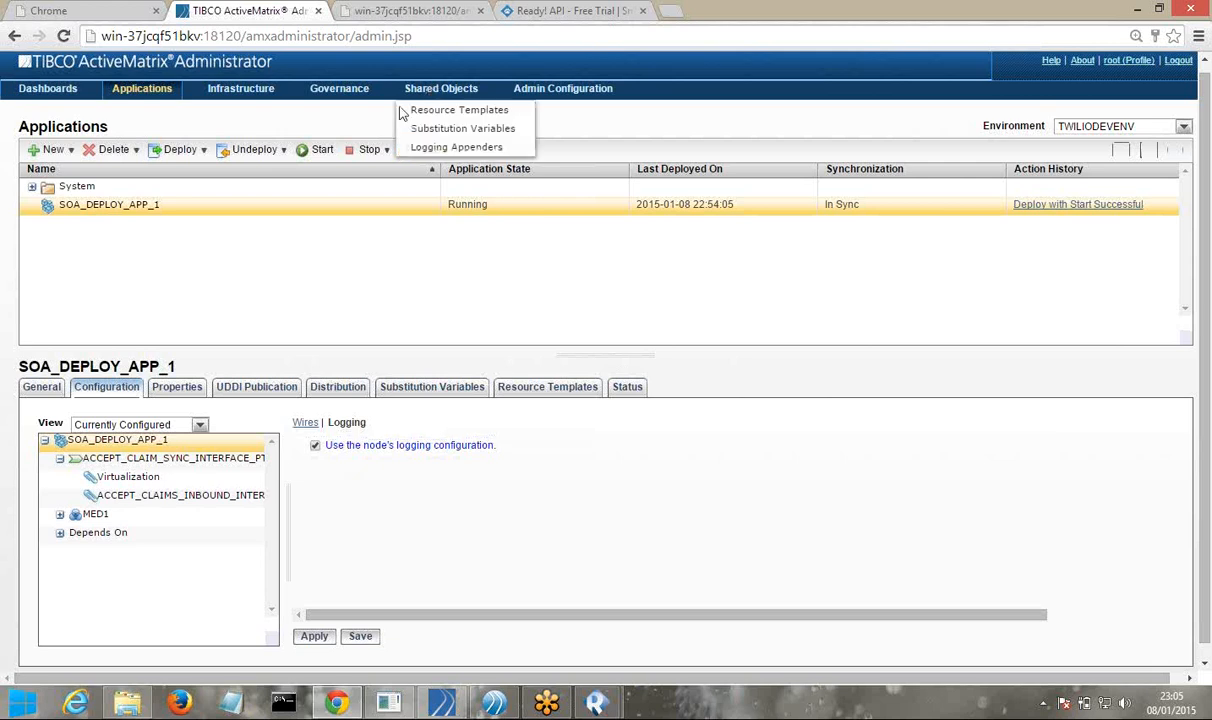
# List the Logging Appenders and preview the New appender's Type options, then cancel without saving
pyautogui.click(447, 148)
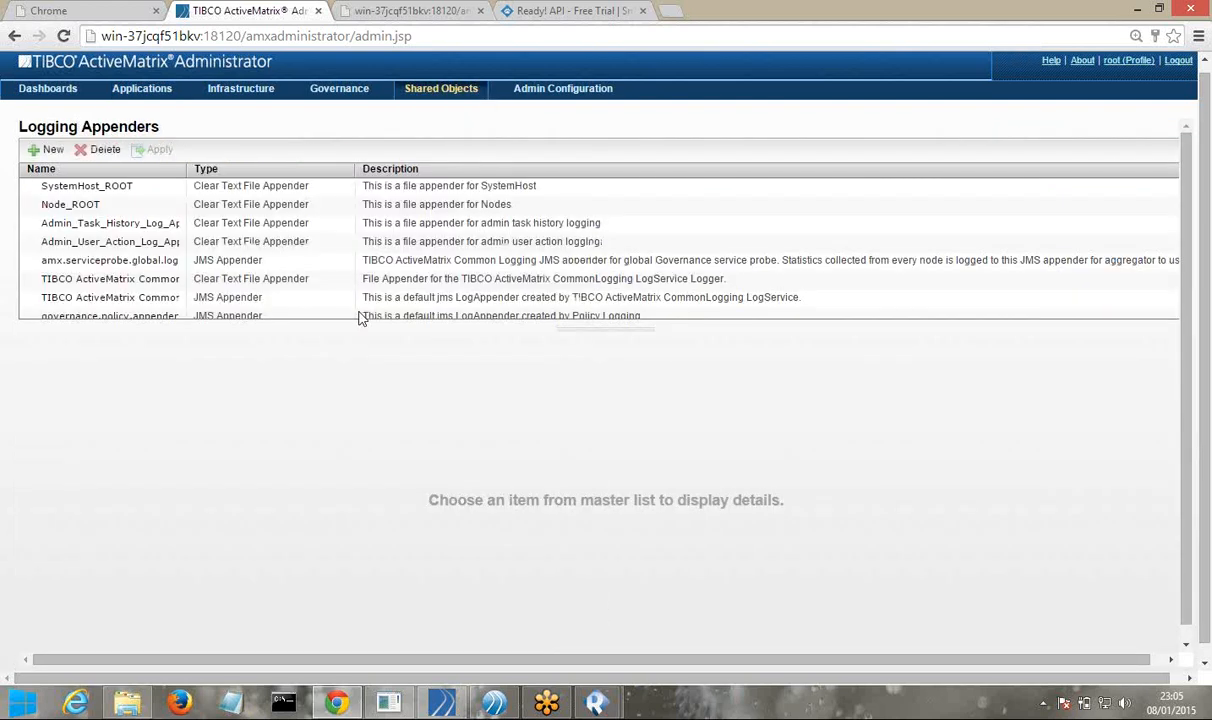
pyautogui.click(47, 150)
pyautogui.click(400, 237)
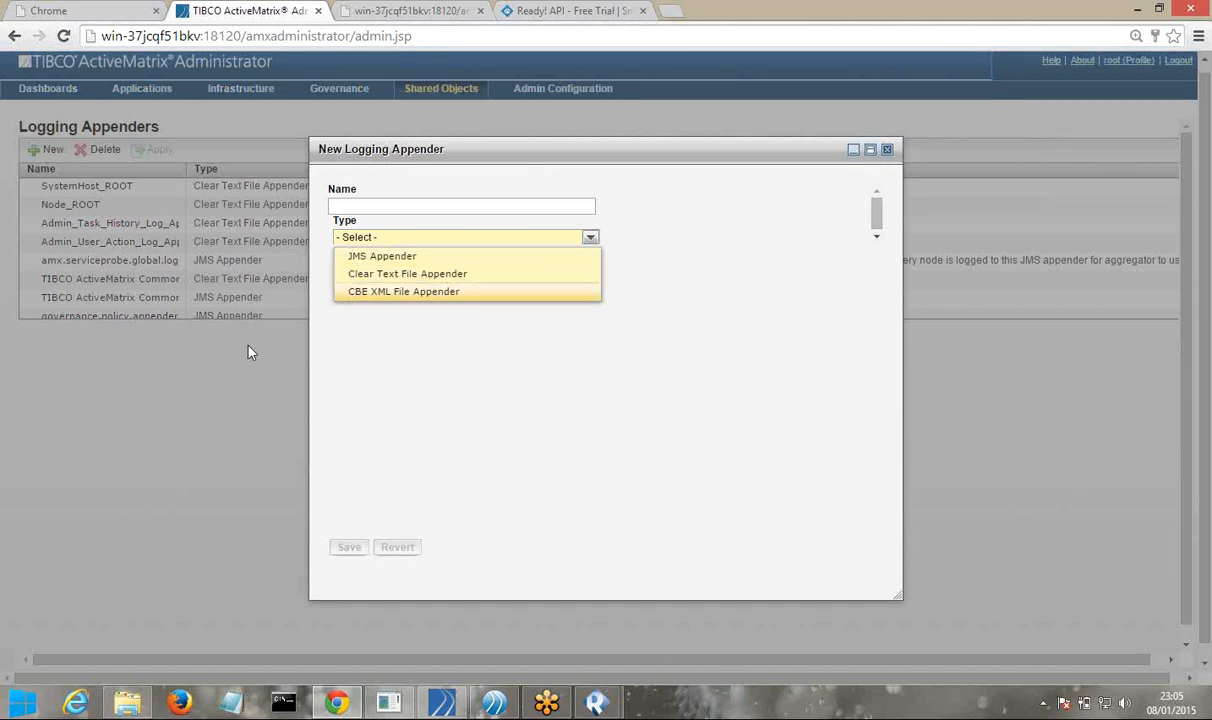
pyautogui.click(620, 343)
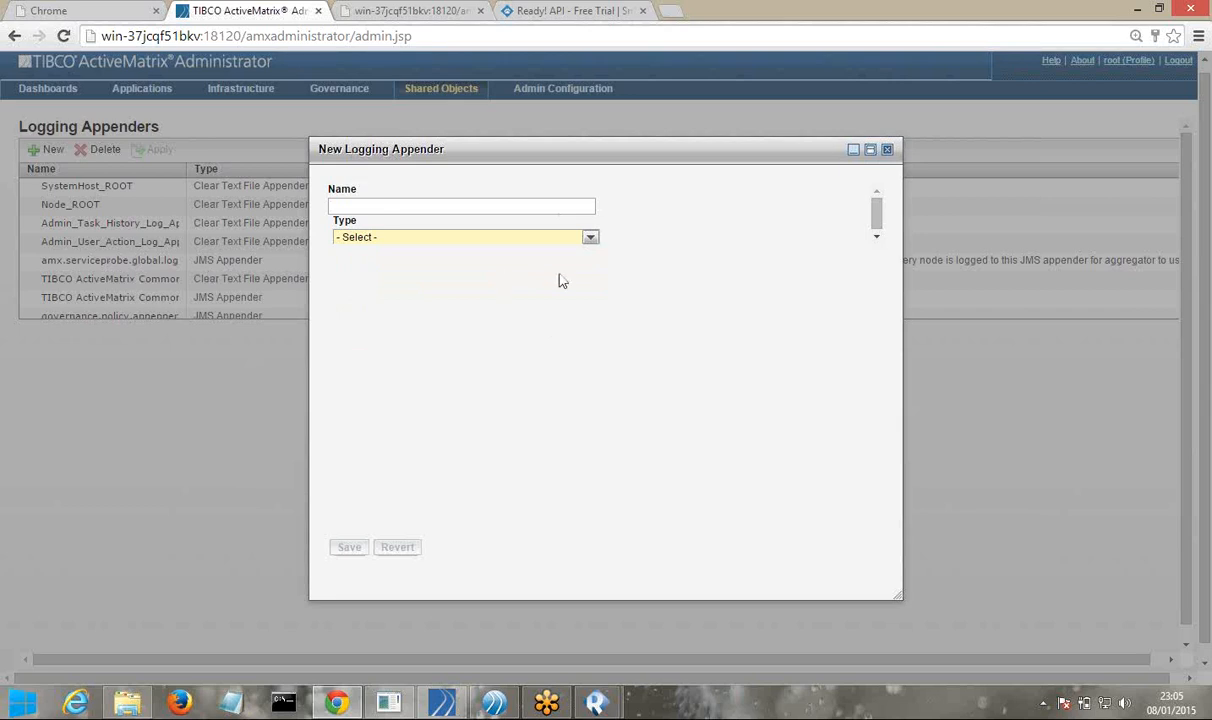
pyautogui.click(887, 151)
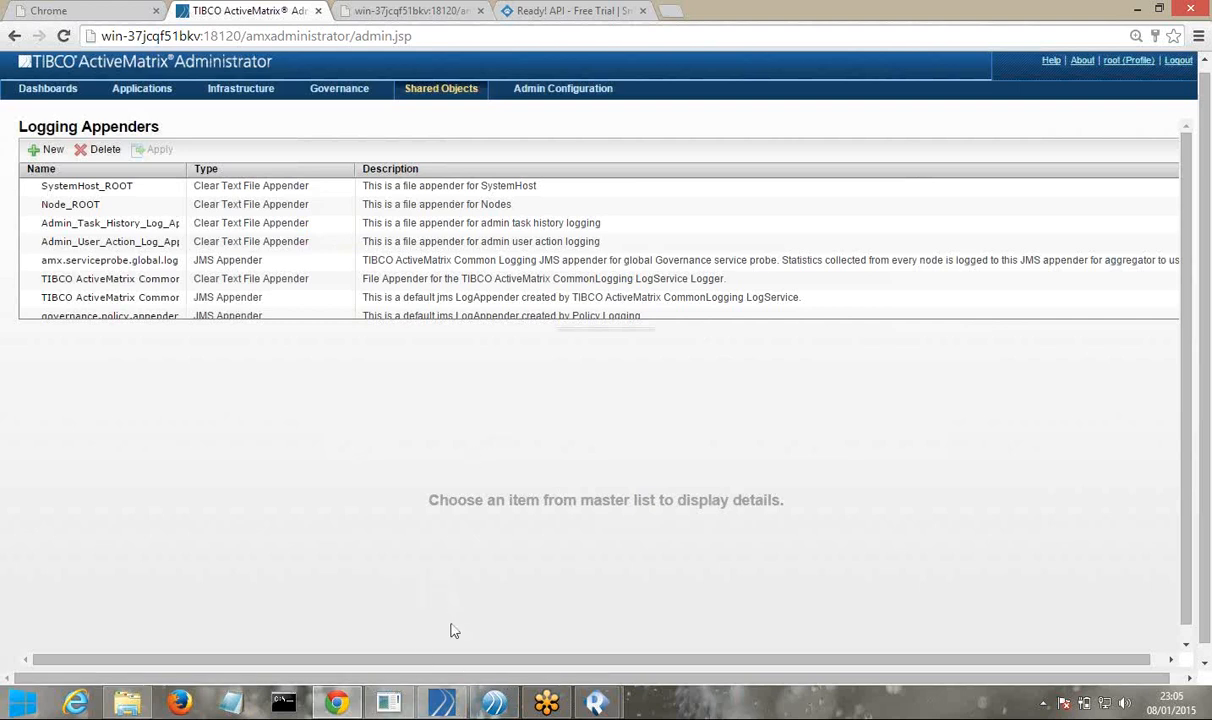
pyautogui.moveTo(493, 703)
pyautogui.doubleClick(715, 20)
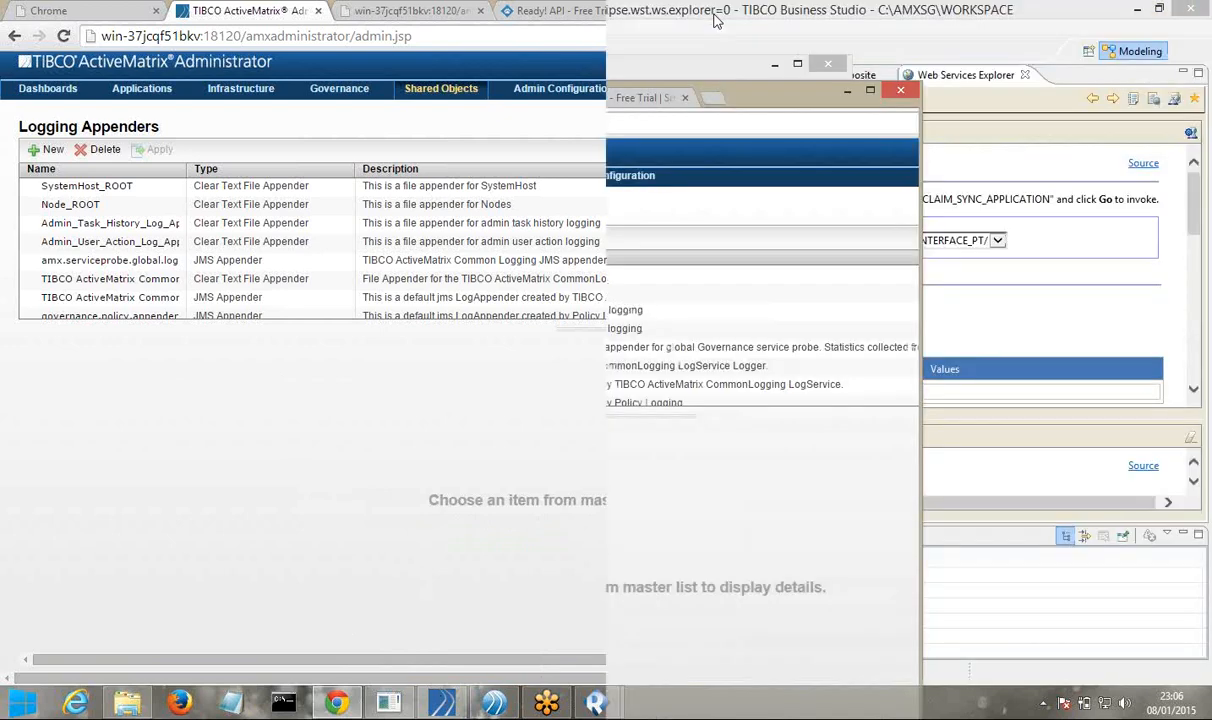
# Minimize Chrome, close the node logs folder, and exit Business Studio with File > Exit
pyautogui.click(847, 91)
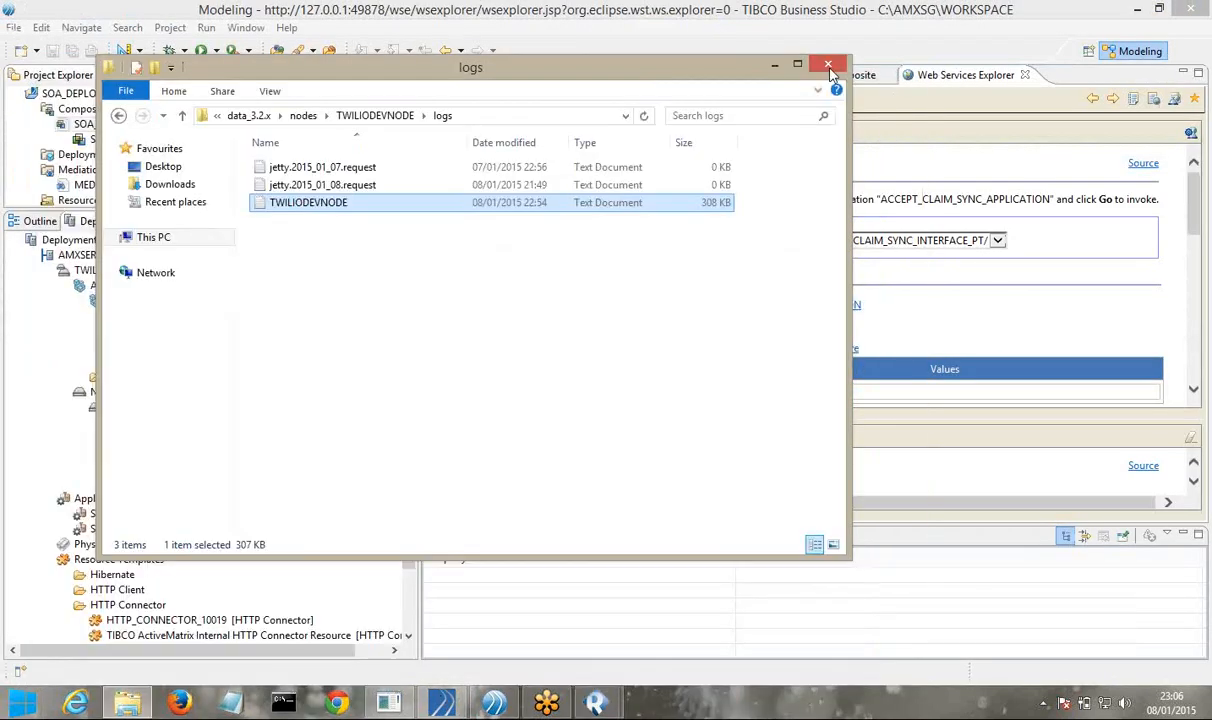
pyautogui.click(776, 66)
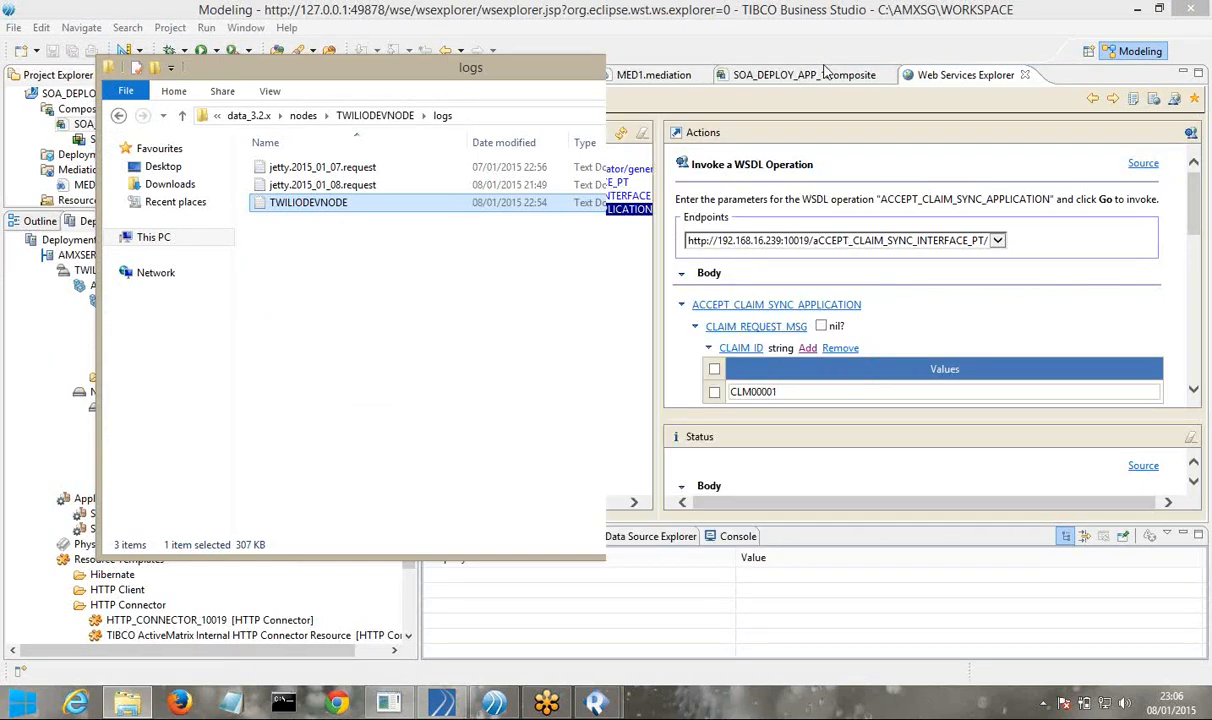
pyautogui.click(13, 27)
pyautogui.click(39, 505)
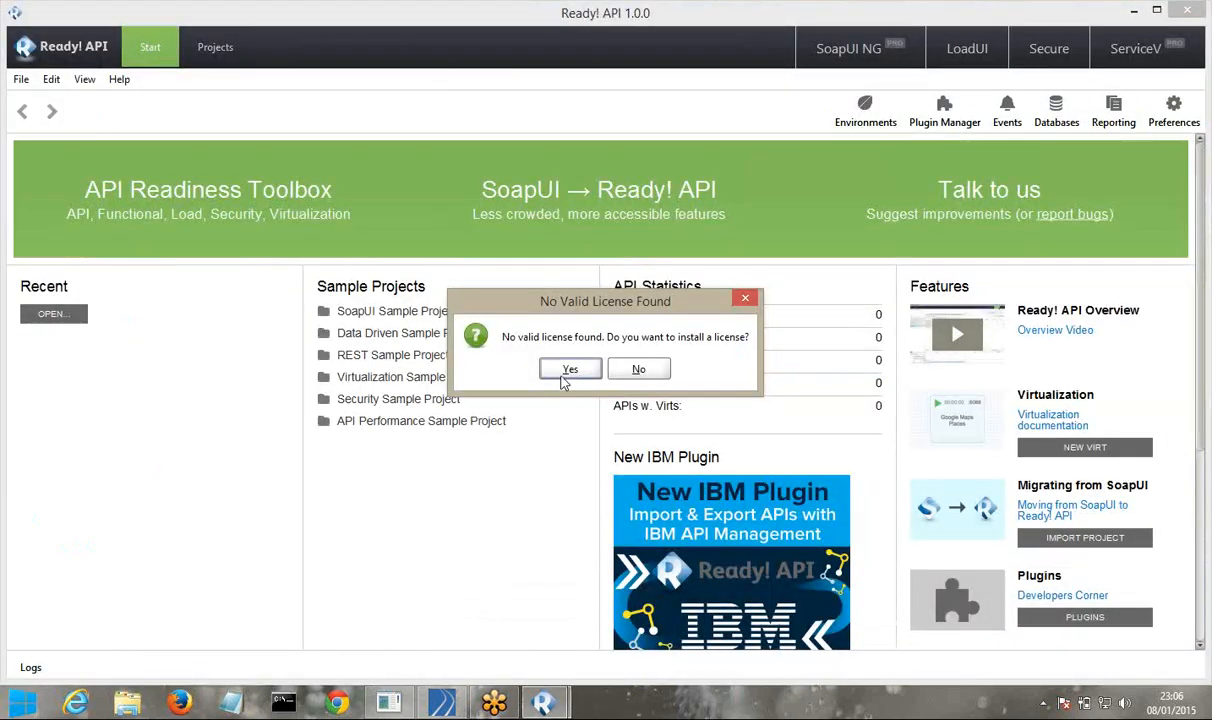
# Accept installing a Ready! API licence, choose Apply for Trial, and scroll SmartBear's 14-day trial form
pyautogui.click(566, 371)
pyautogui.click(389, 494)
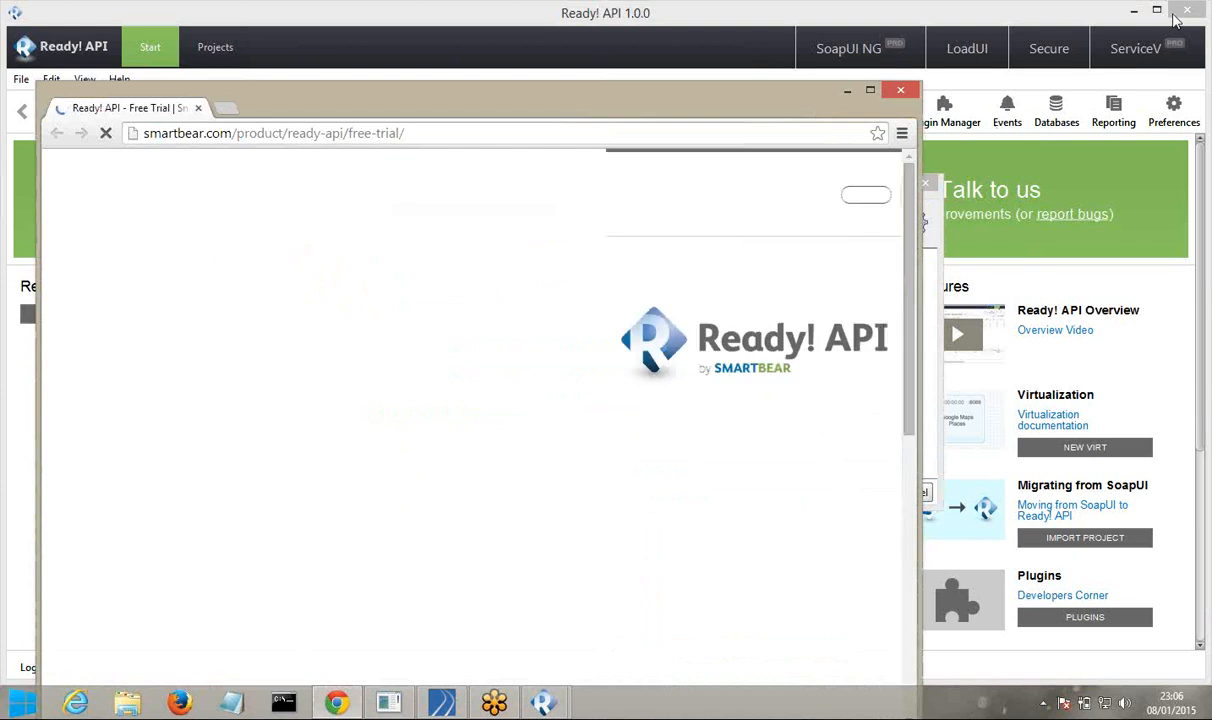
pyautogui.click(1183, 18)
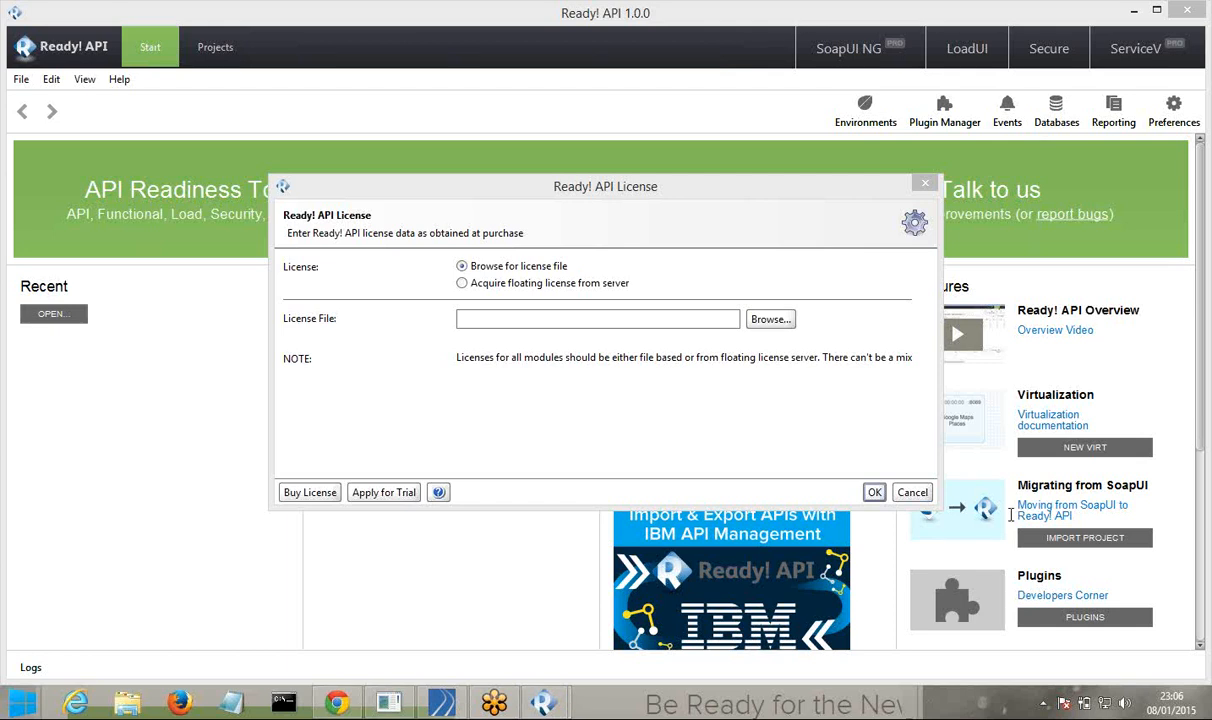
pyautogui.click(338, 703)
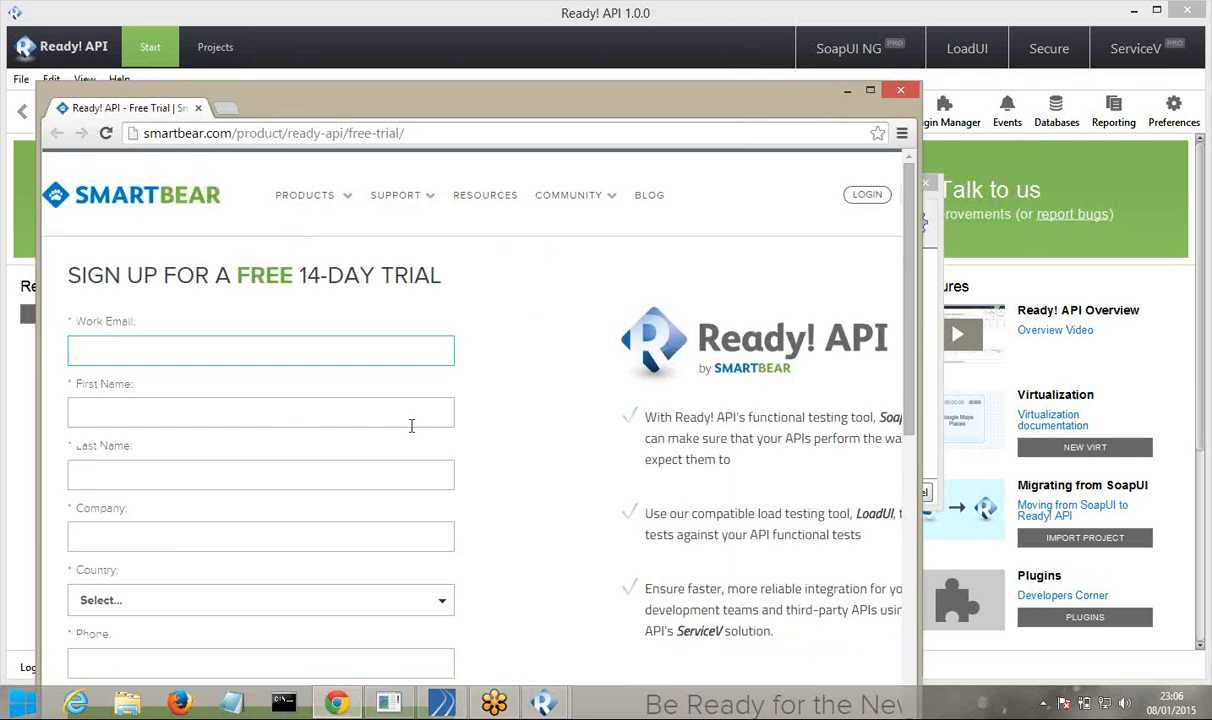
pyautogui.scroll(-1, 411, 426)
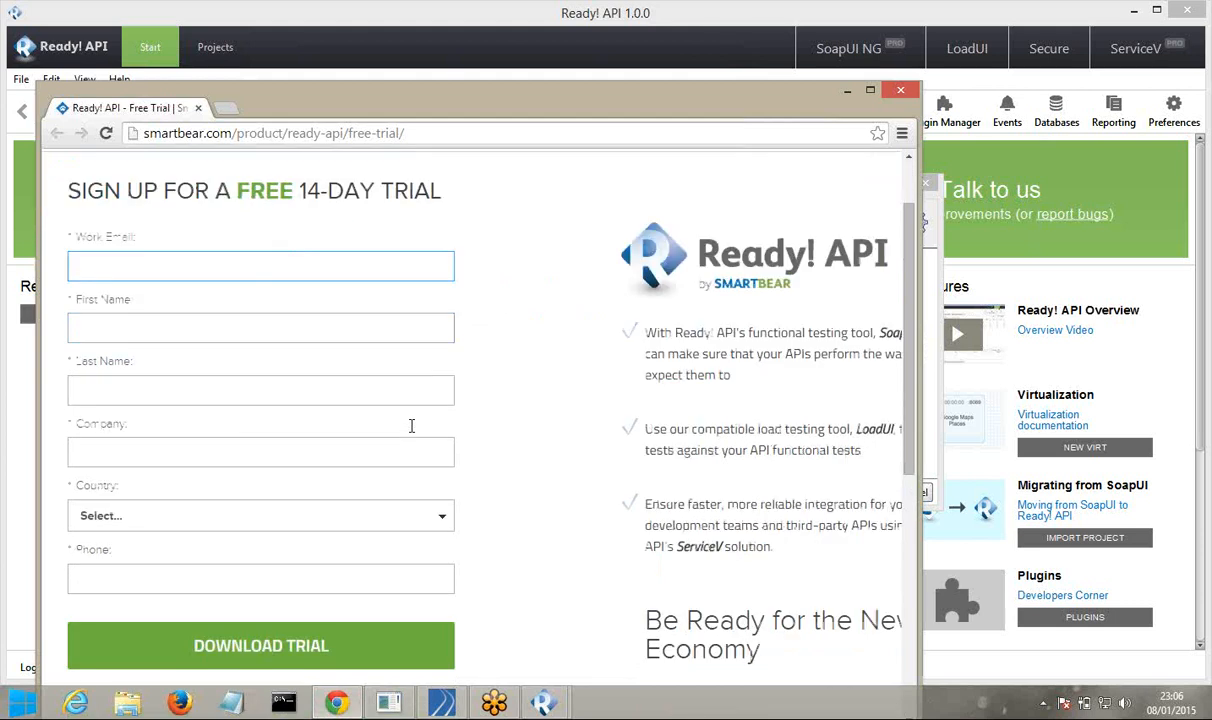
pyautogui.scroll(-1, 411, 426)
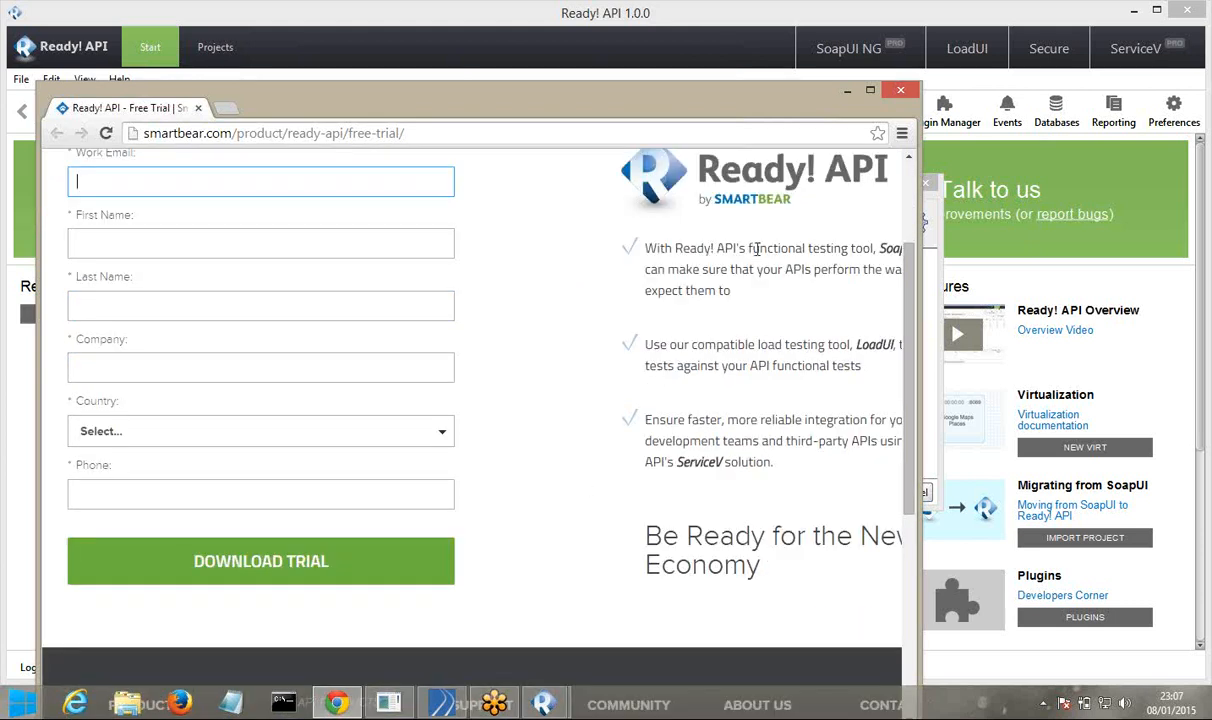